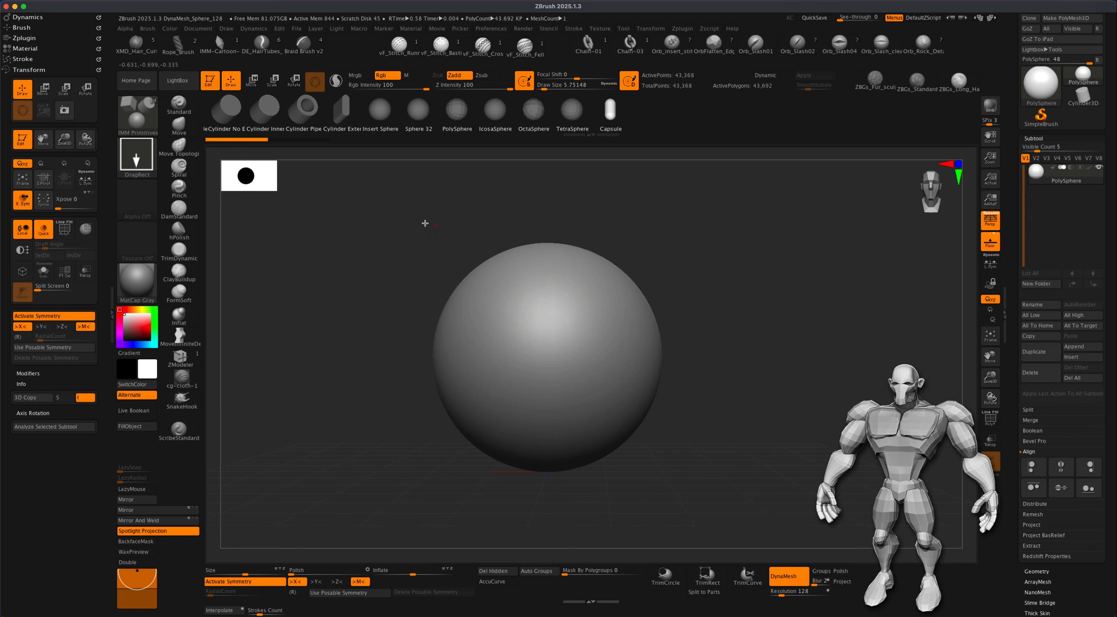
Step: Choose the IMM Primitives brush and examine its selection of insert meshes
{"action": "left_click", "coordinate": [140, 106]}
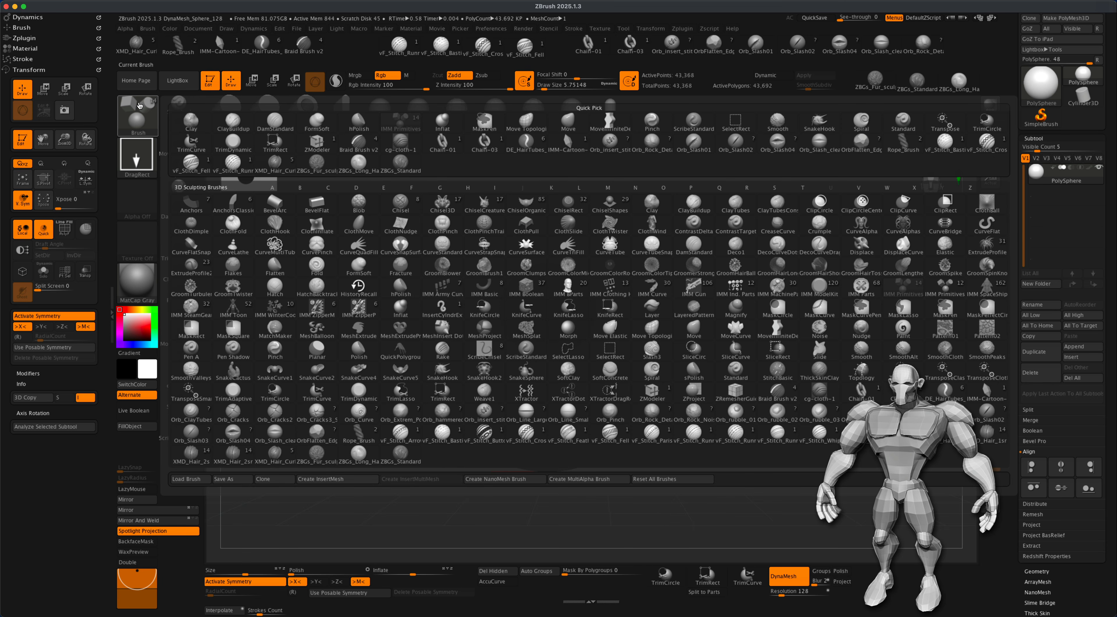
{"action": "key", "text": "i"}
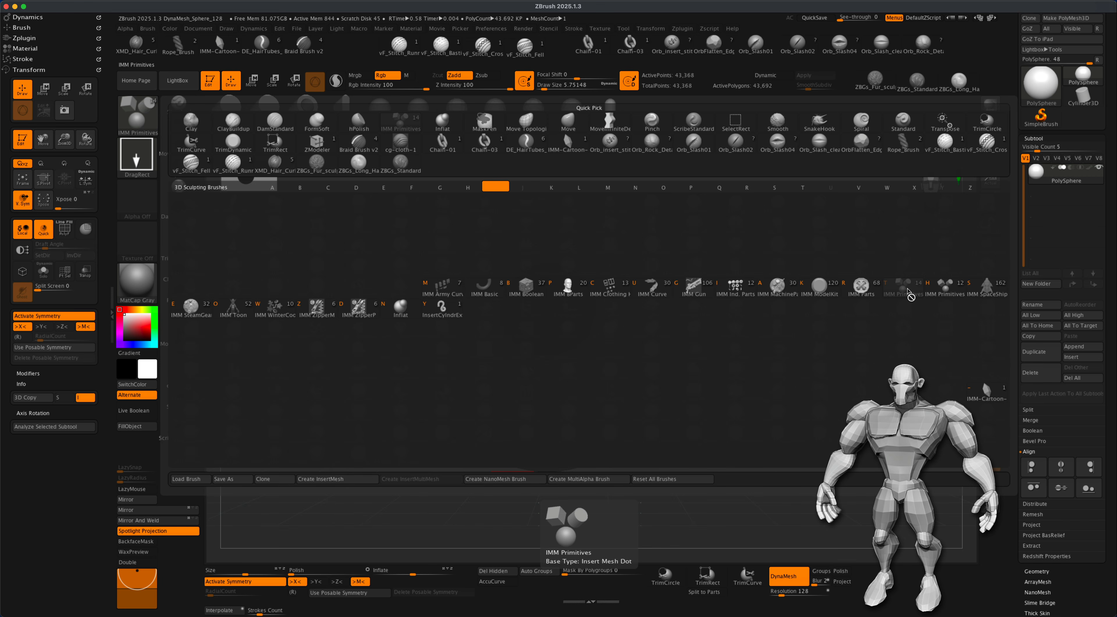
{"action": "left_click", "coordinate": [909, 292]}
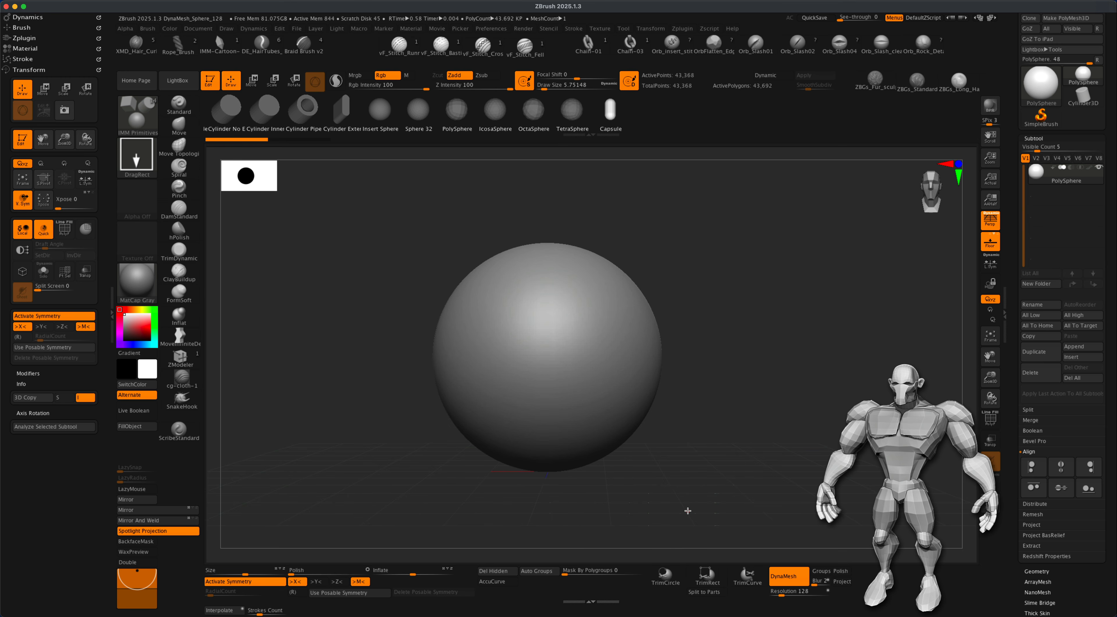
{"action": "key", "text": "m"}
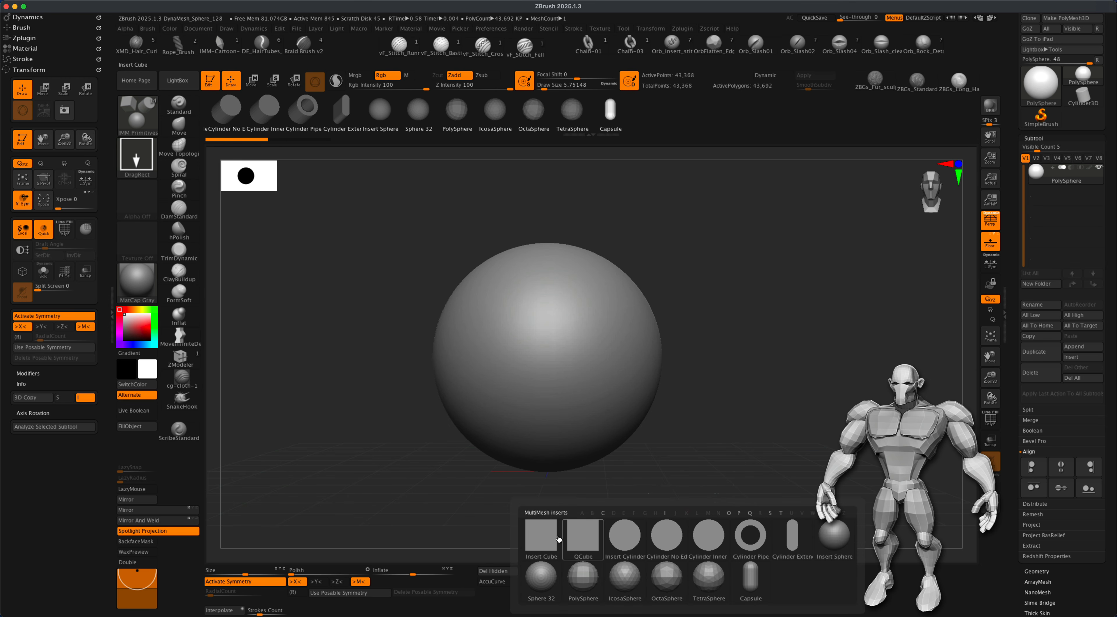
{"action": "mouse_move", "coordinate": [679, 558]}
{"action": "mouse_move", "coordinate": [578, 580]}
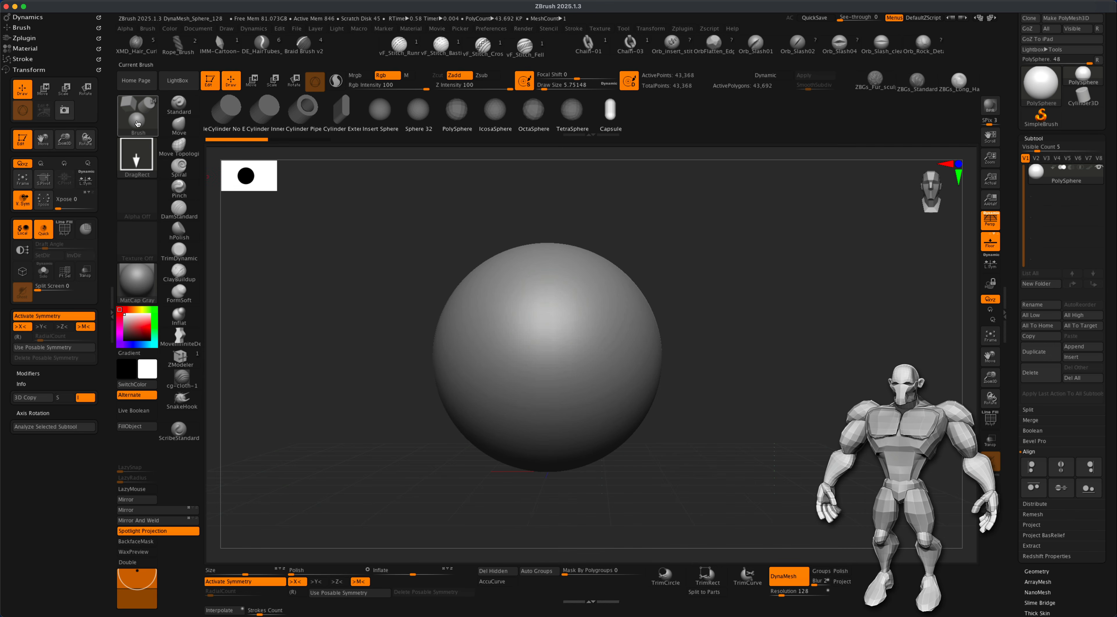
Step: Try the IMM PrimitivesH brush with its H PolySphere mesh and return to the IMM Primitives brush
{"action": "left_click", "coordinate": [141, 123]}
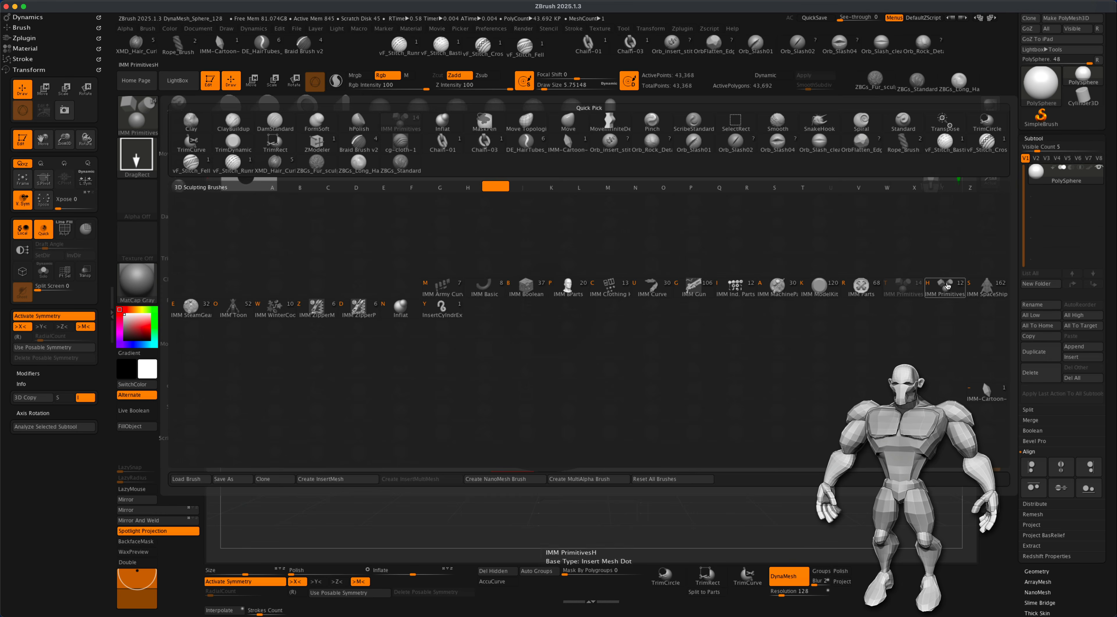
{"action": "left_click", "coordinate": [901, 287]}
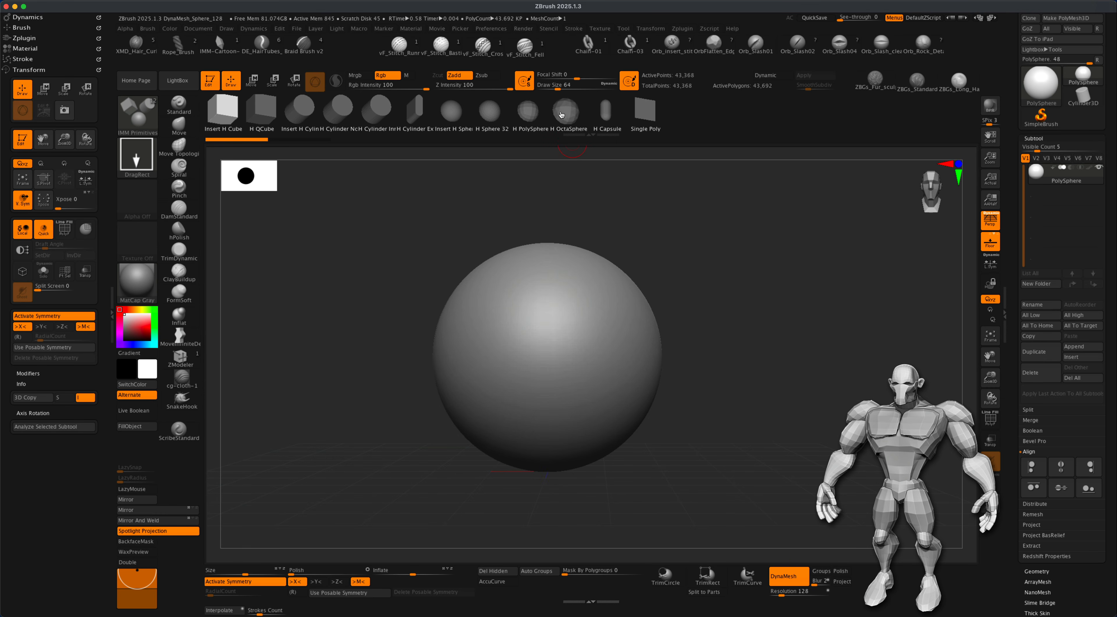
{"action": "left_click", "coordinate": [530, 114]}
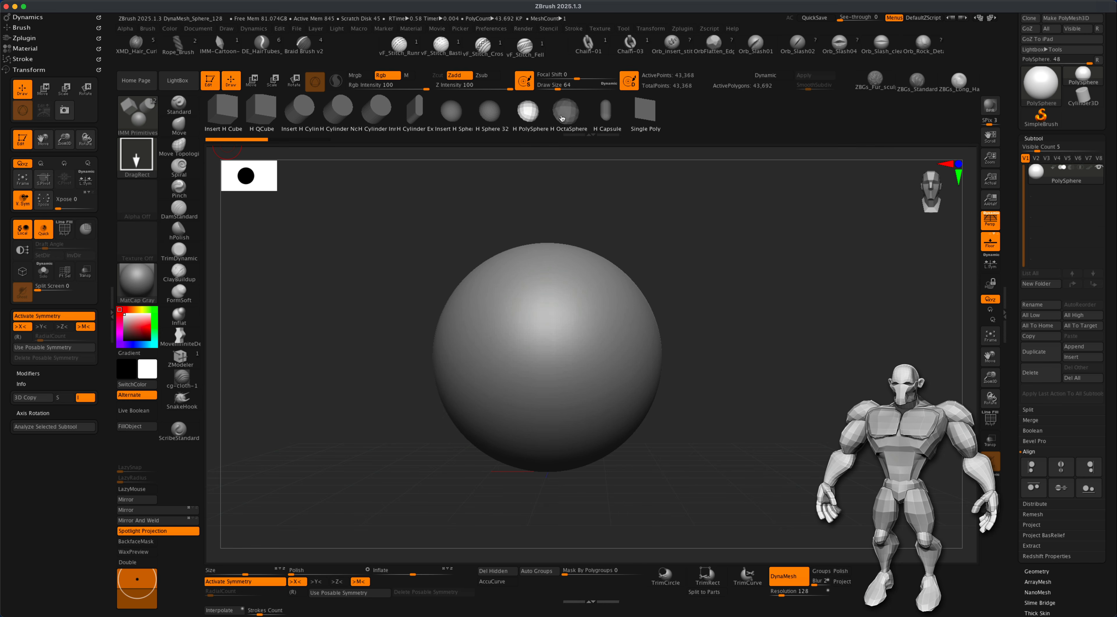
{"action": "left_click", "coordinate": [142, 105]}
{"action": "key", "text": "i"}
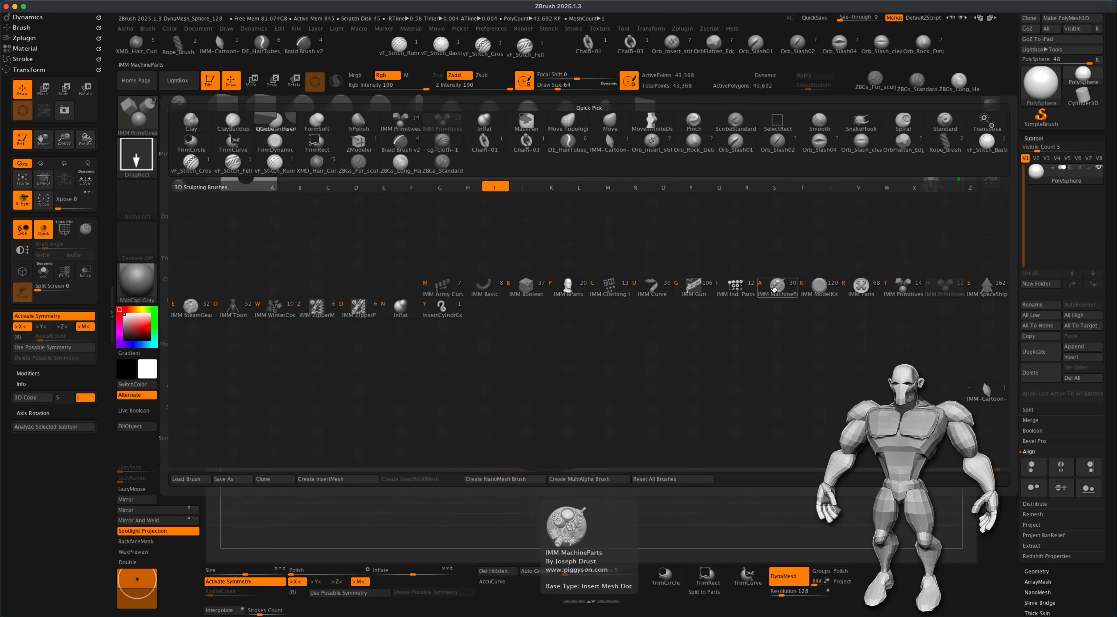
{"action": "left_click", "coordinate": [904, 286]}
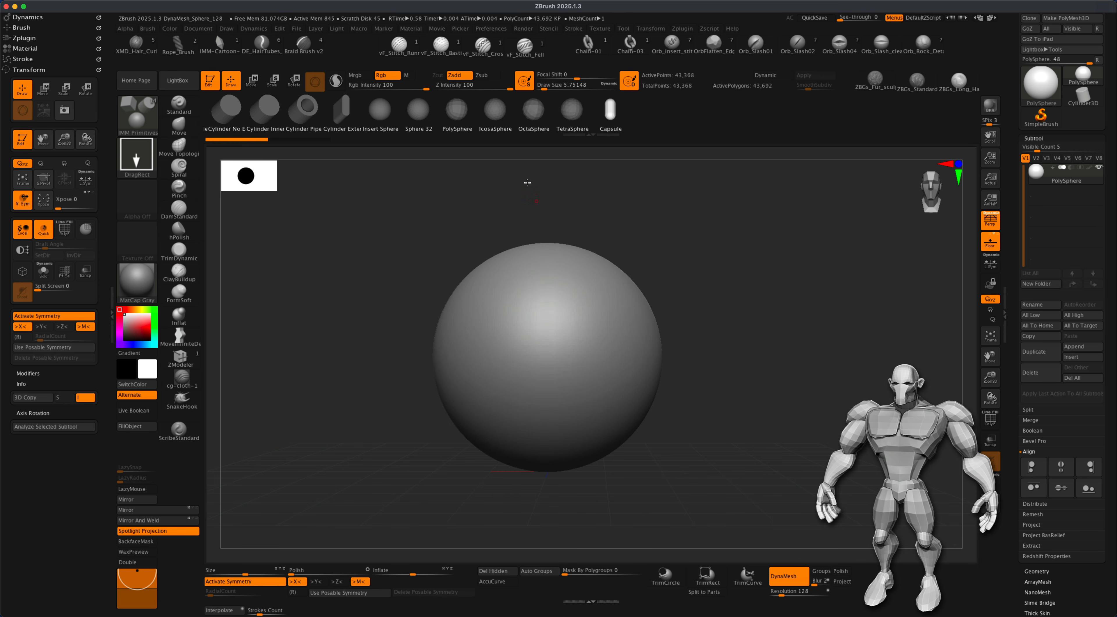
Step: Turn off symmetry for the sphere
{"action": "left_click_drag", "start_coordinate": [675, 289], "coordinate": [728, 311], "text": "alt"}
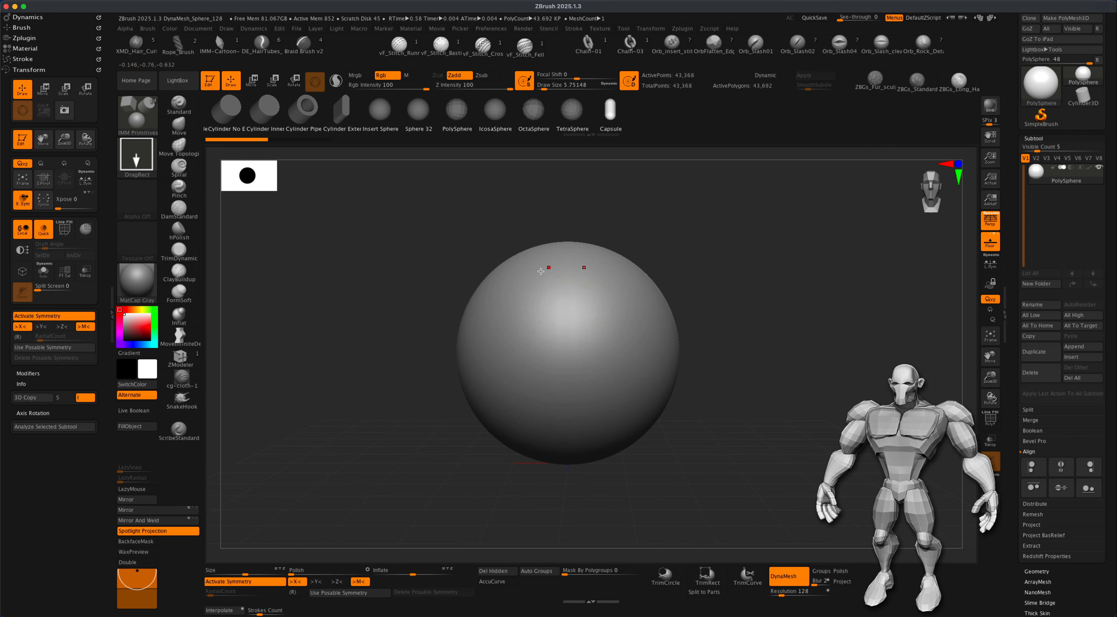
{"action": "key", "text": "x"}
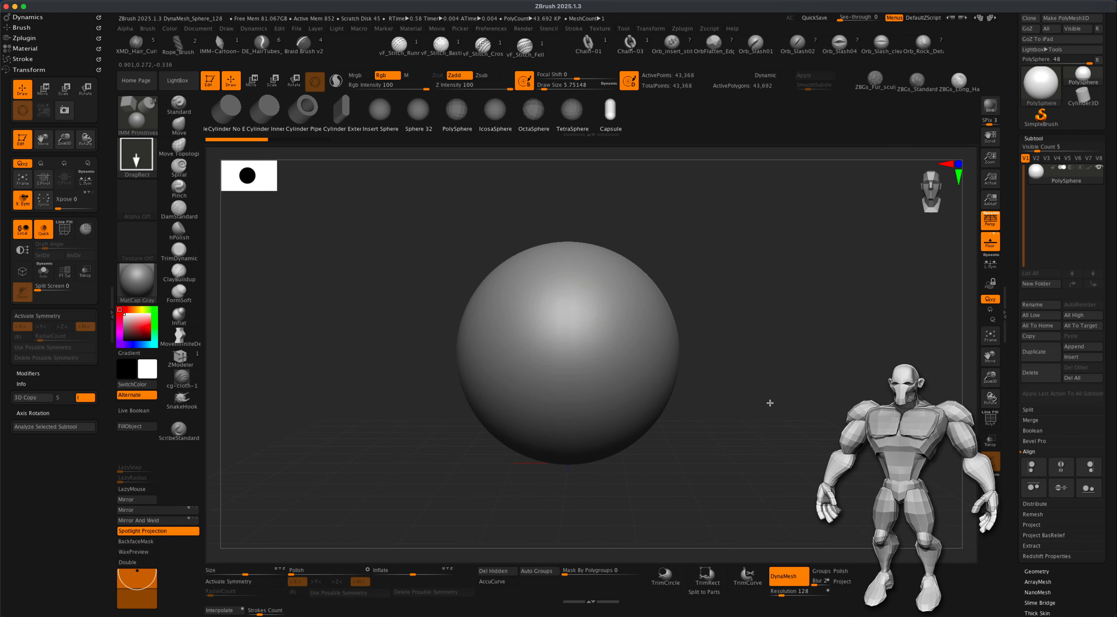
{"action": "left_click_drag", "start_coordinate": [774, 403], "coordinate": [777, 411], "text": "alt"}
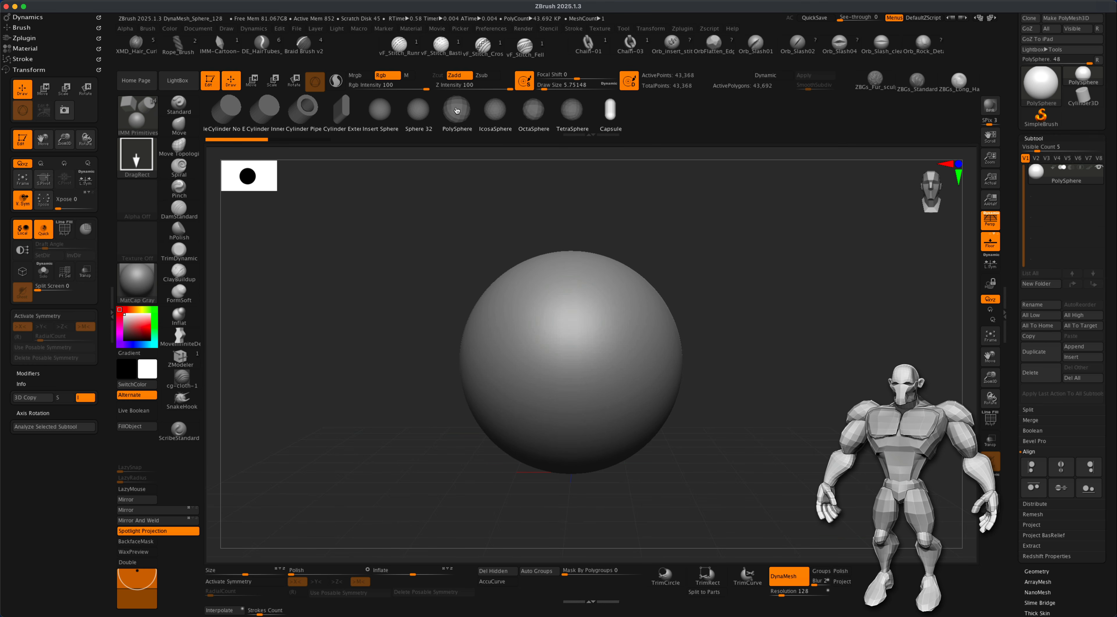
Step: Initialize the model as a QSphere with a resolution of 2 on every axis
{"action": "left_click_drag", "start_coordinate": [1109, 532], "coordinate": [1115, 437]}
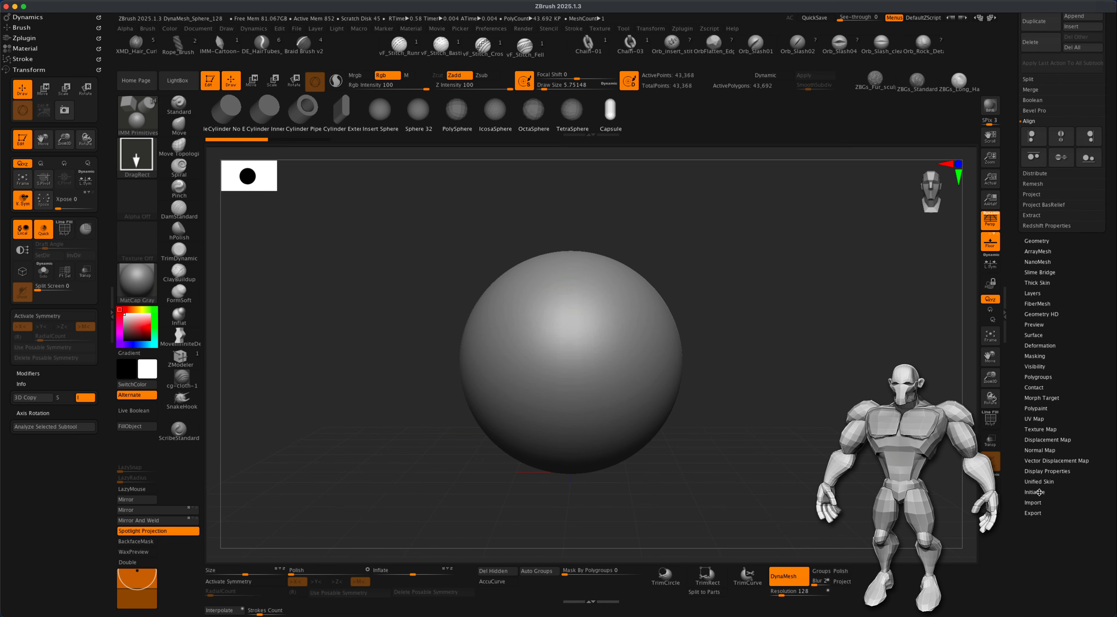
{"action": "left_click", "coordinate": [1039, 492]}
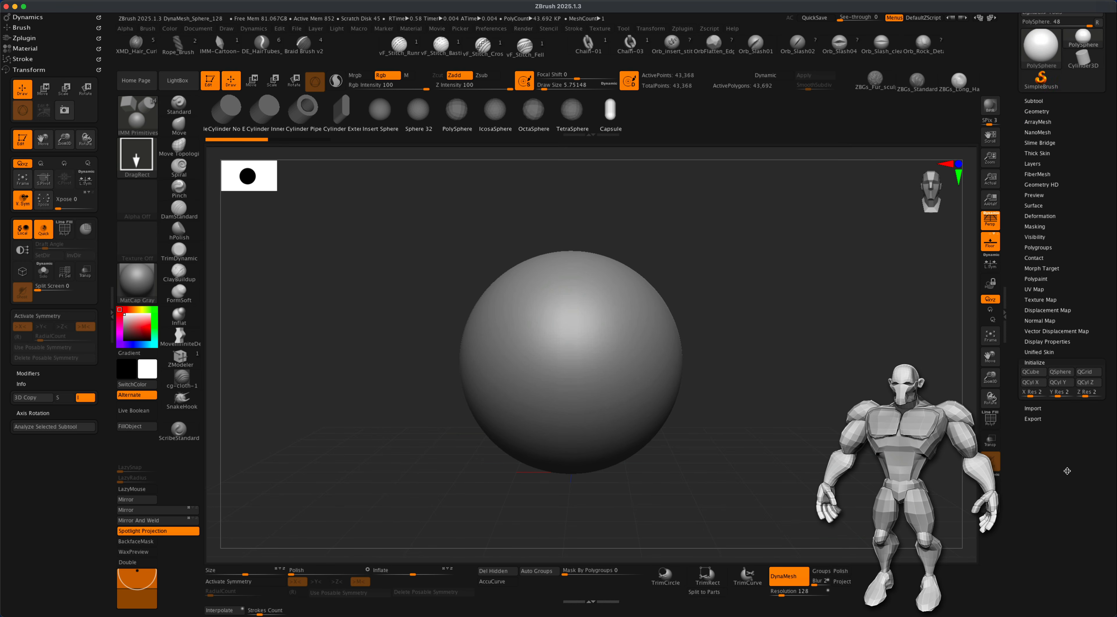
{"action": "left_click", "coordinate": [1061, 374]}
{"action": "left_click_drag", "start_coordinate": [751, 385], "coordinate": [746, 467], "text": "alt"}
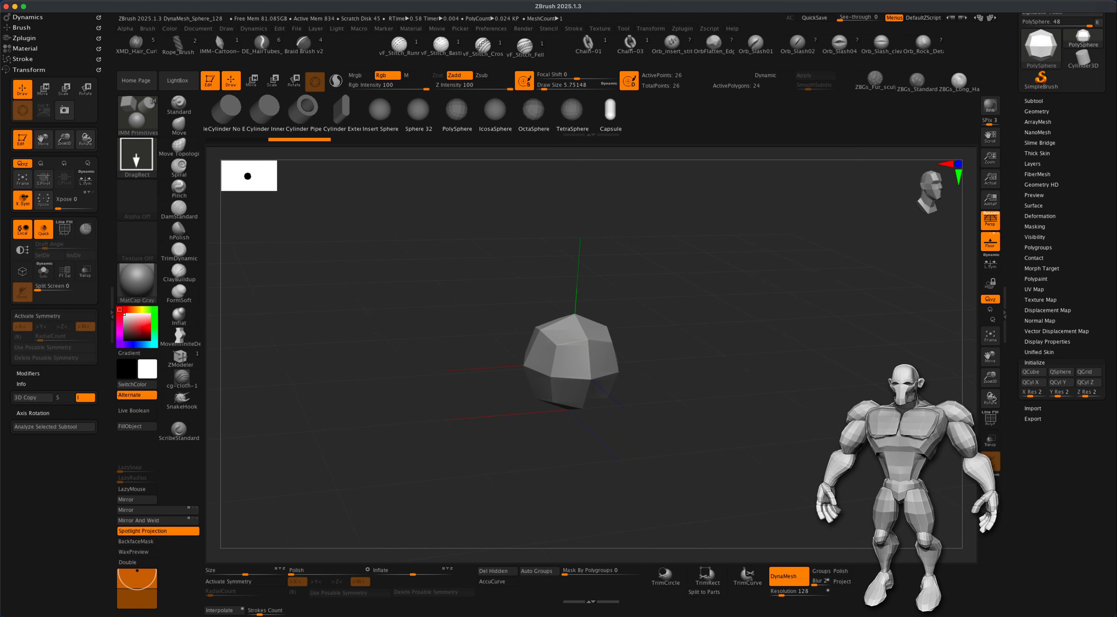
Step: Set the X, Y and Z resolution to 10 and regenerate the model as a QSphere
{"action": "left_click", "coordinate": [1034, 392]}
{"action": "type", "text": "10"}
{"action": "left_click", "coordinate": [1064, 393]}
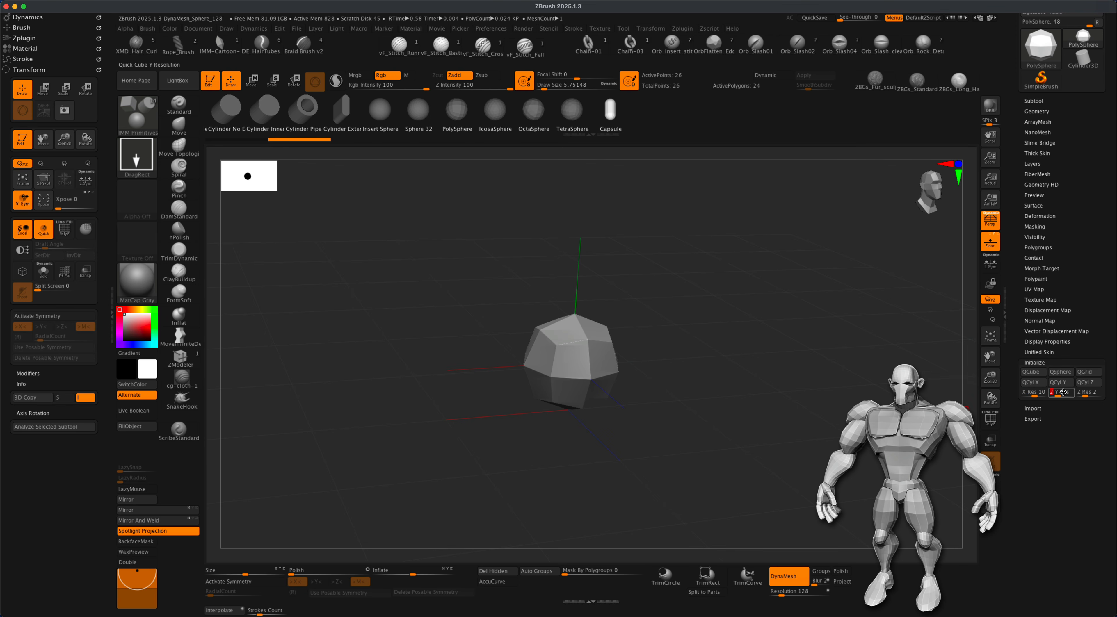
{"action": "type", "text": "10 Y Res"}
{"action": "left_click", "coordinate": [1093, 392]}
{"action": "type", "text": "10"}
{"action": "key", "text": "Return"}
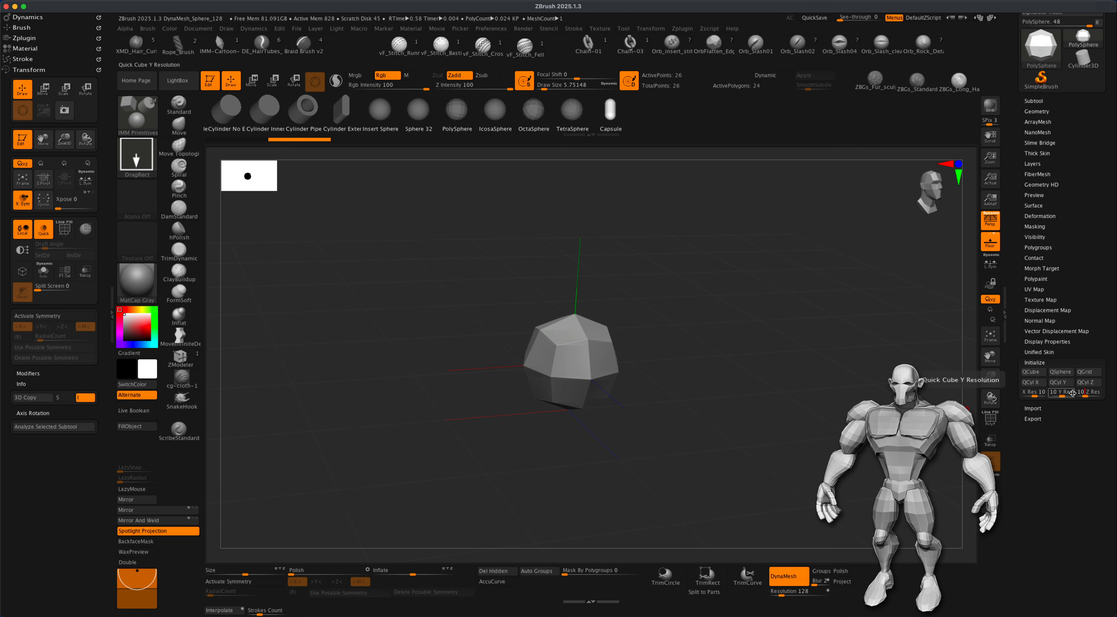
{"action": "left_click", "coordinate": [1054, 375]}
Step: Show the polyframe and assign the whole sphere to a single polygroup
{"action": "left_click", "coordinate": [991, 419]}
{"action": "left_click_drag", "start_coordinate": [782, 447], "coordinate": [780, 427]}
{"action": "mouse_move", "coordinate": [700, 417]}
{"action": "left_mouse_down"}
{"action": "mouse_move", "coordinate": [656, 414]}
{"action": "mouse_move", "coordinate": [683, 403]}
{"action": "mouse_move", "coordinate": [673, 398]}
{"action": "mouse_move", "coordinate": [679, 414]}
{"action": "left_mouse_up"}
{"action": "key", "text": "ctrl+w"}
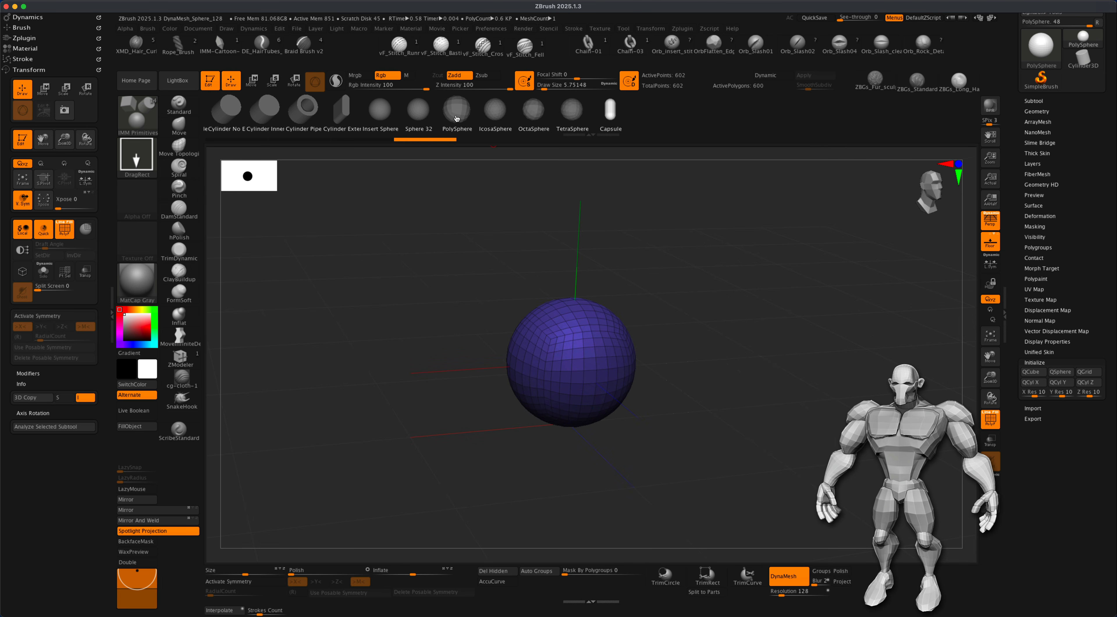
Step: Duplicate the PolySphere subtool
{"action": "left_click_drag", "start_coordinate": [831, 426], "coordinate": [797, 427], "text": "alt"}
{"action": "mouse_move", "coordinate": [725, 401]}
{"action": "left_mouse_down"}
{"action": "mouse_move", "coordinate": [713, 394]}
{"action": "mouse_move", "coordinate": [723, 392]}
{"action": "left_mouse_up"}
{"action": "left_click_drag", "start_coordinate": [1096, 426], "coordinate": [1088, 539]}
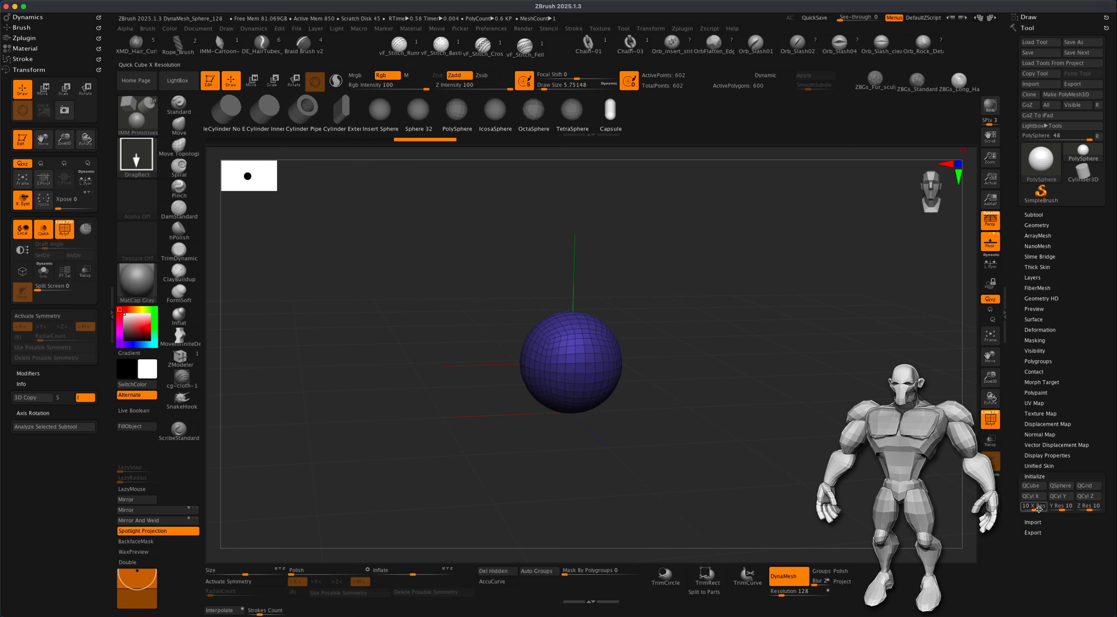
{"action": "left_click", "coordinate": [1037, 214]}
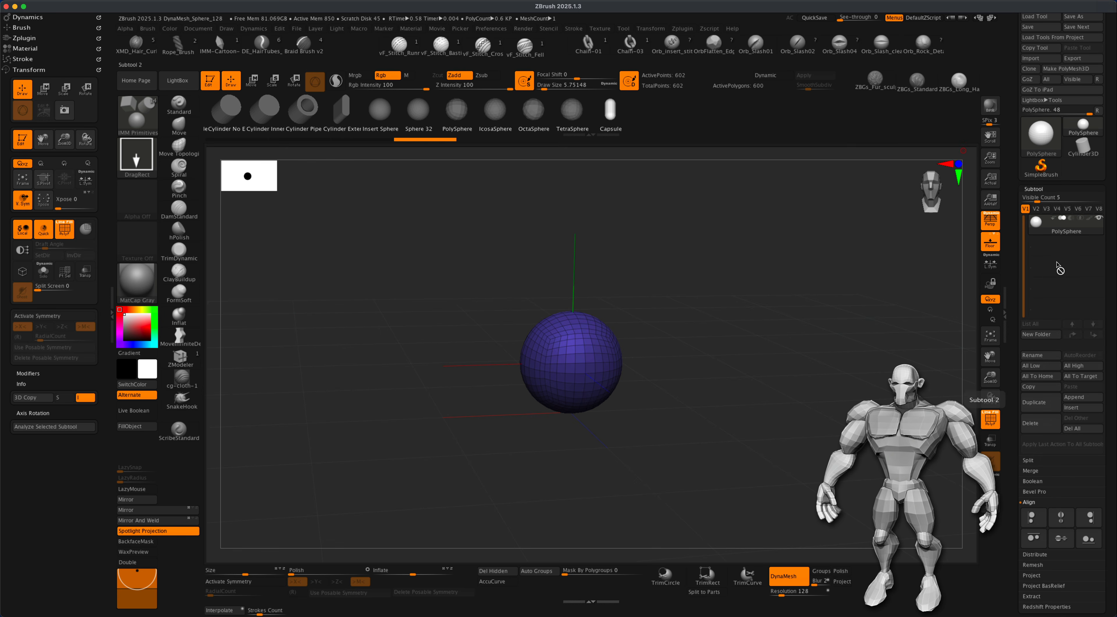
{"action": "left_click", "coordinate": [1038, 404]}
{"action": "left_click_drag", "start_coordinate": [884, 333], "coordinate": [742, 402]}
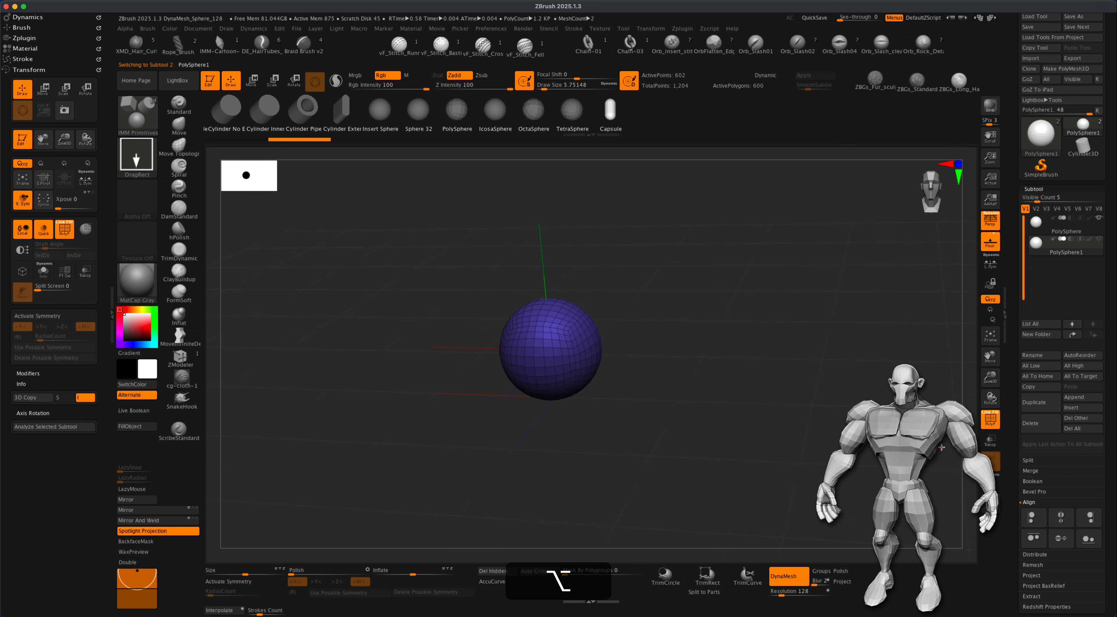
Step: Hide the polyframe, align to a straight side view of the sphere and turn off perspective distortion
{"action": "left_click", "coordinate": [991, 419]}
{"action": "left_click_drag", "start_coordinate": [786, 422], "coordinate": [780, 426], "text": "alt"}
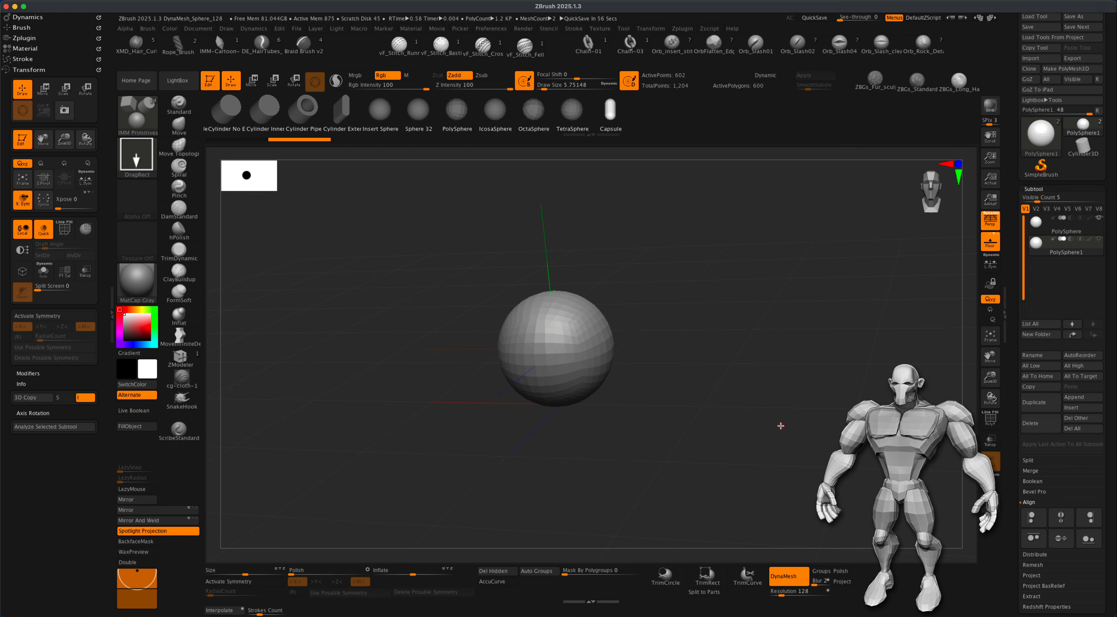
{"action": "mouse_move", "coordinate": [706, 398]}
{"action": "left_mouse_down"}
{"action": "mouse_move", "coordinate": [687, 410]}
{"action": "mouse_move", "coordinate": [686, 393]}
{"action": "left_mouse_up"}
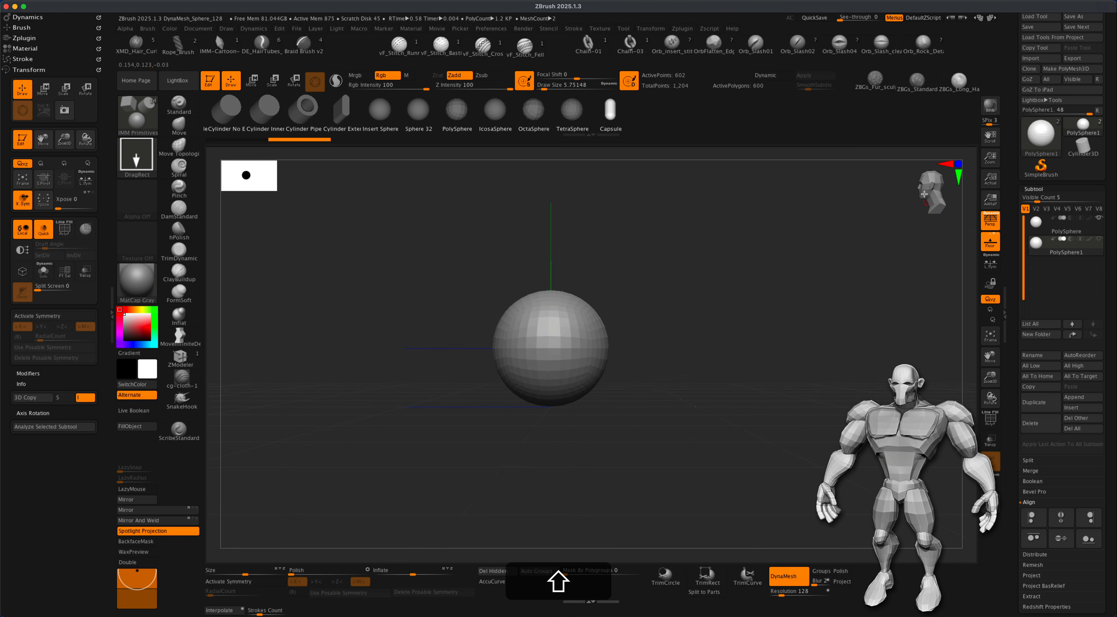
{"action": "mouse_move", "coordinate": [773, 331]}
{"action": "left_mouse_down"}
{"action": "mouse_move", "coordinate": [780, 349]}
{"action": "mouse_move", "coordinate": [765, 347]}
{"action": "left_mouse_up"}
{"action": "left_click", "coordinate": [988, 222]}
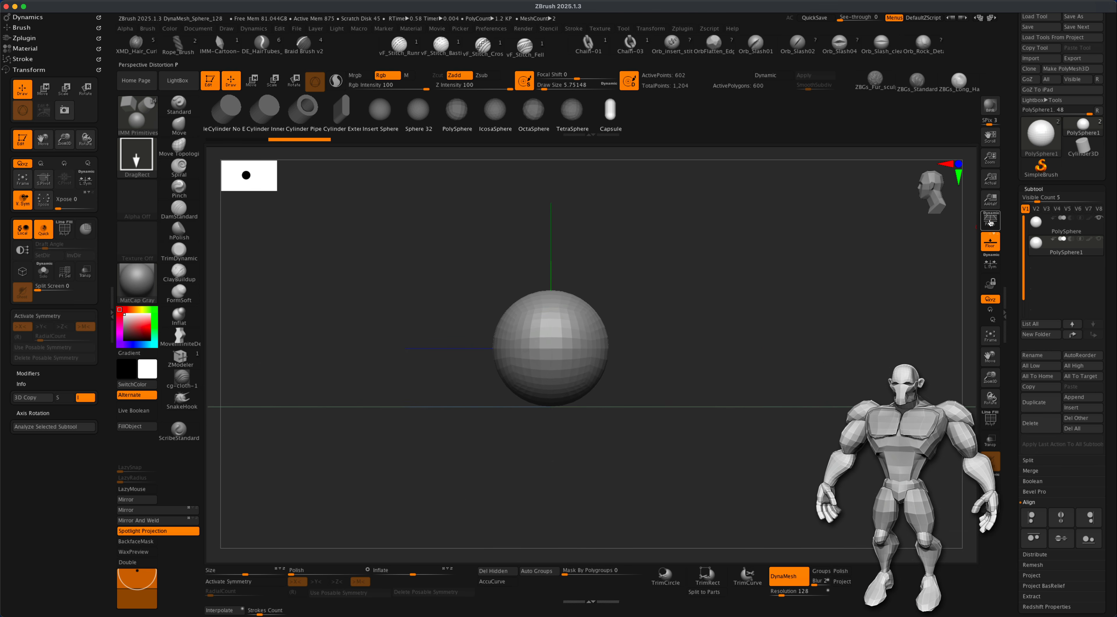
{"action": "mouse_move", "coordinate": [734, 351]}
{"action": "left_mouse_down"}
{"action": "mouse_move", "coordinate": [761, 359]}
{"action": "mouse_move", "coordinate": [731, 351]}
{"action": "left_mouse_up"}
{"action": "left_click_drag", "start_coordinate": [669, 324], "coordinate": [653, 322], "text": "alt"}
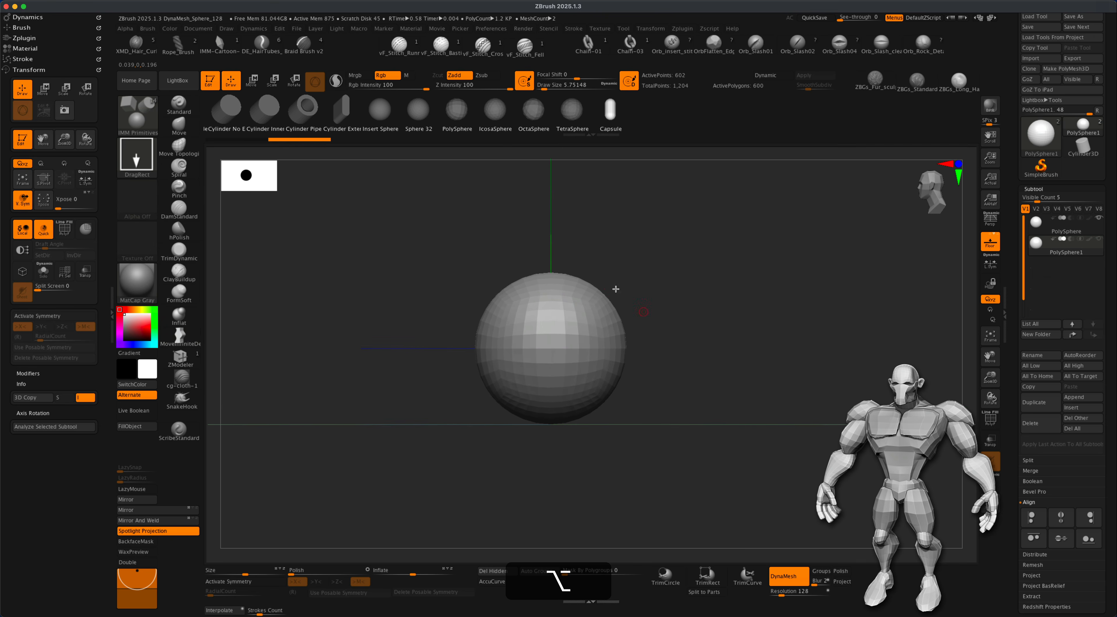
{"action": "left_click_drag", "start_coordinate": [798, 301], "coordinate": [744, 375], "text": "alt"}
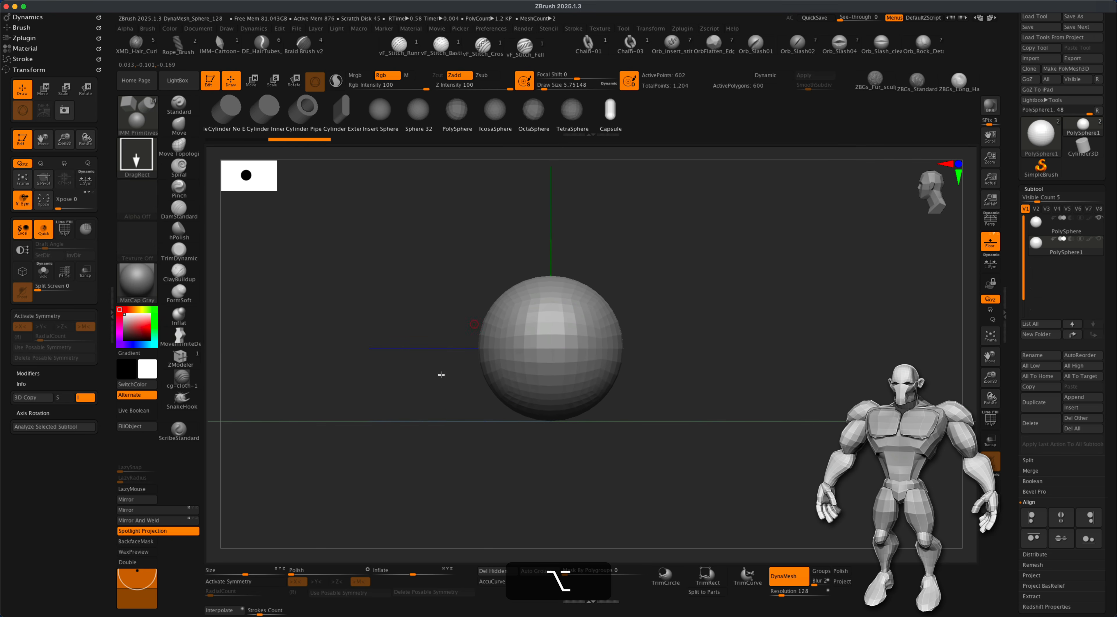
{"action": "mouse_move", "coordinate": [689, 412]}
{"action": "left_mouse_down", "text": "alt"}
{"action": "mouse_move", "coordinate": [683, 392]}
{"action": "mouse_move", "coordinate": [708, 414]}
{"action": "left_mouse_up", "text": "alt"}
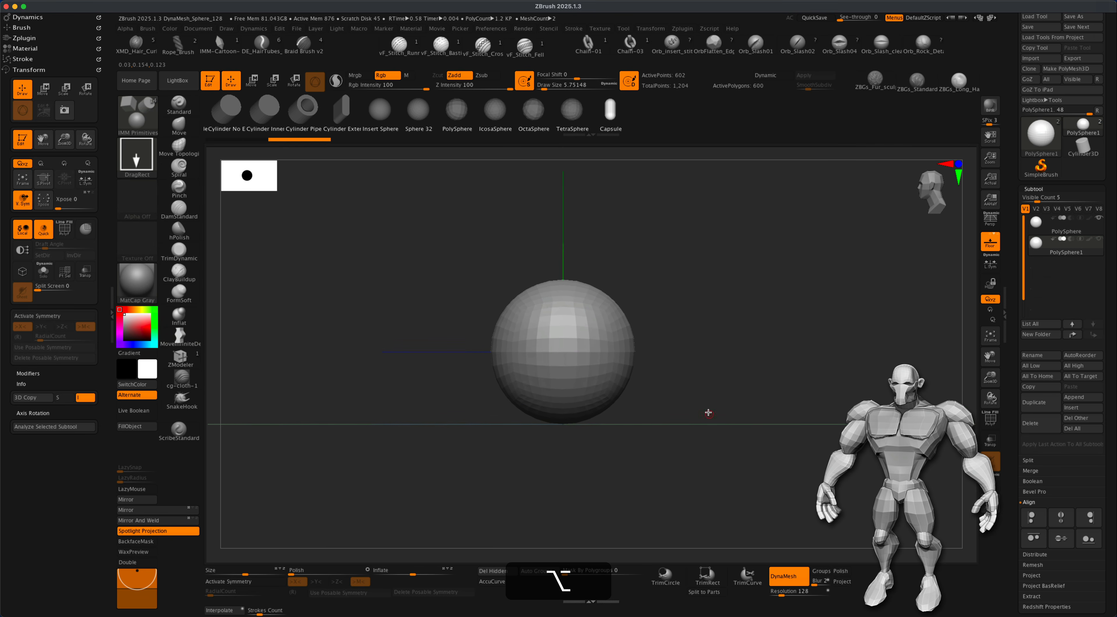
Step: Choose the Move brush and enlarge its draw size to about 94
{"action": "left_click", "coordinate": [179, 124]}
{"action": "key", "text": "s"}
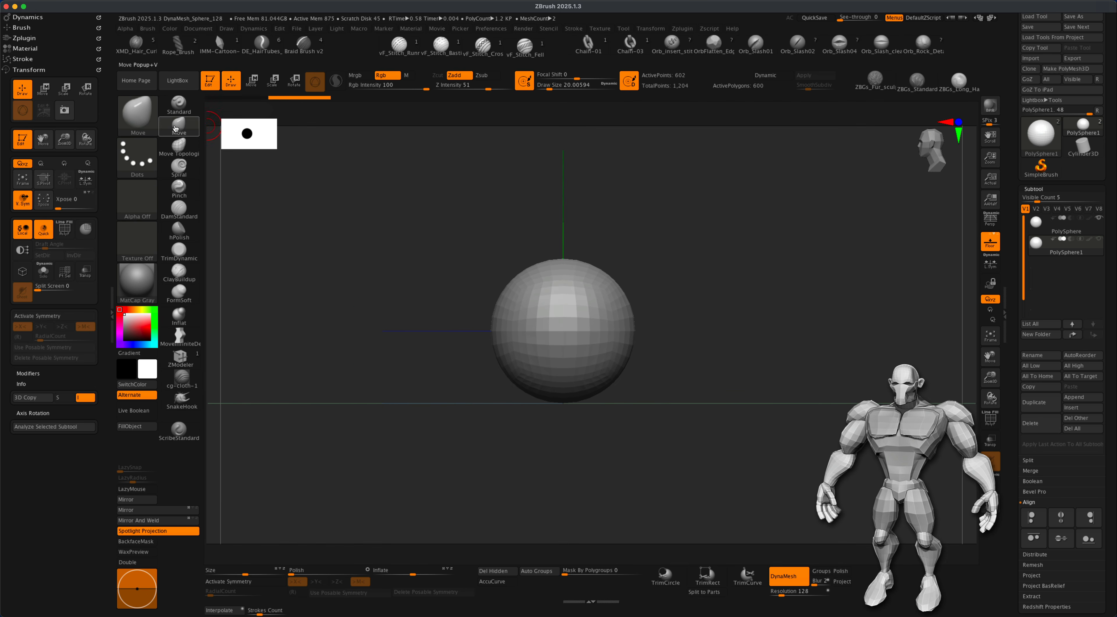
{"action": "left_click_drag", "start_coordinate": [390, 332], "coordinate": [408, 331]}
{"action": "left_click_drag", "start_coordinate": [316, 278], "coordinate": [381, 310], "text": "alt"}
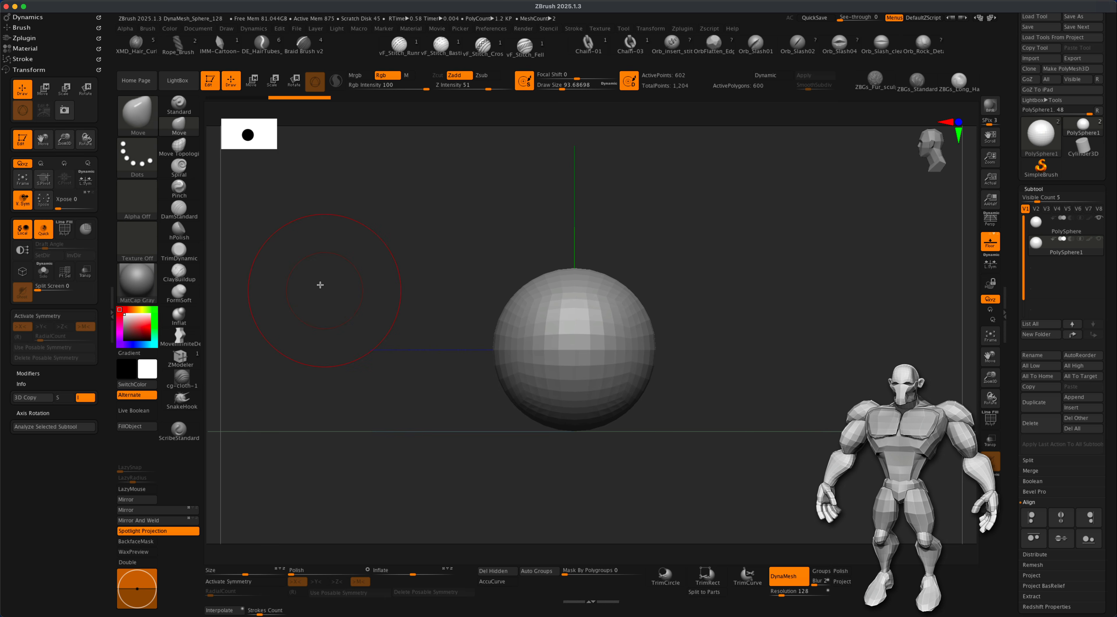
{"action": "mouse_move", "coordinate": [399, 259]}
{"action": "left_mouse_down", "text": "alt"}
{"action": "mouse_move", "coordinate": [386, 255]}
{"action": "mouse_move", "coordinate": [379, 294]}
{"action": "left_mouse_up", "text": "alt"}
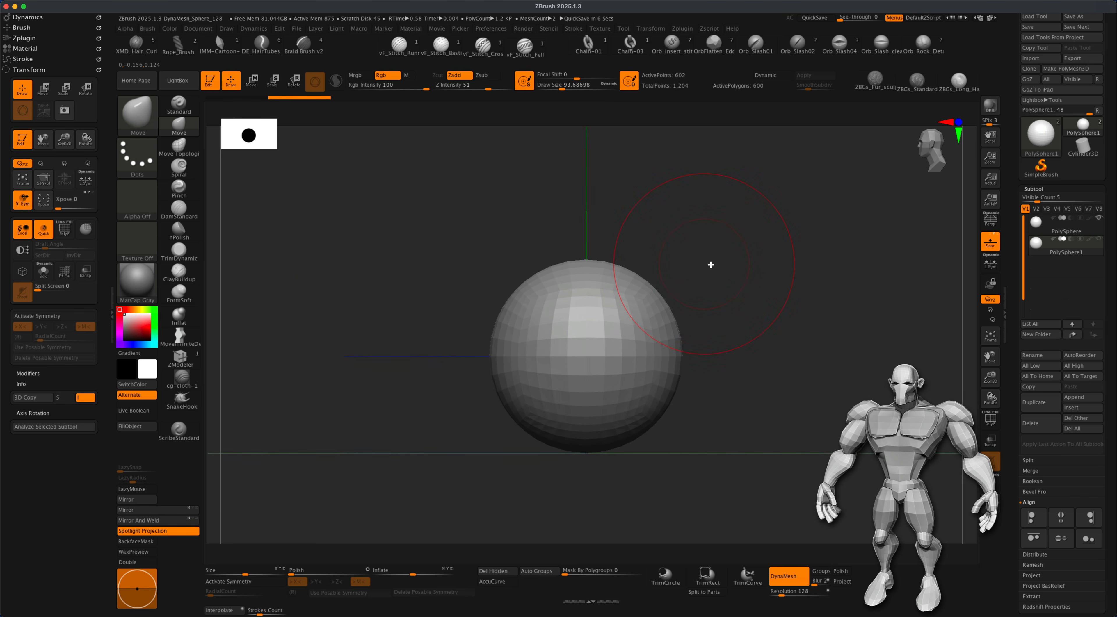
{"action": "left_click_drag", "start_coordinate": [406, 260], "coordinate": [403, 252], "text": "alt"}
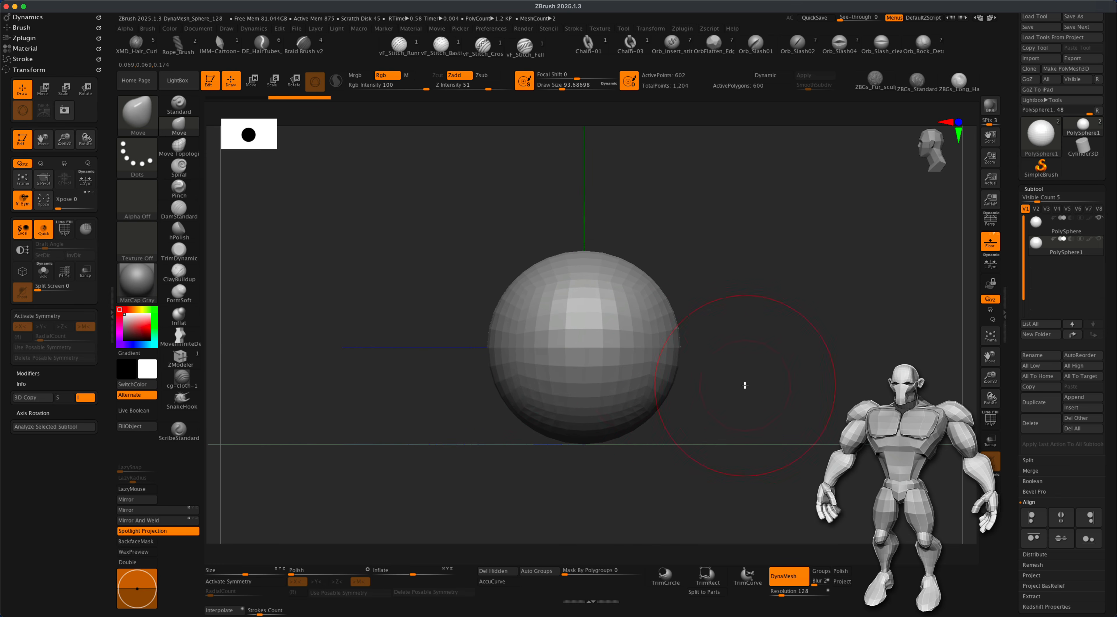
{"action": "left_click_drag", "start_coordinate": [745, 386], "coordinate": [744, 393], "text": "alt"}
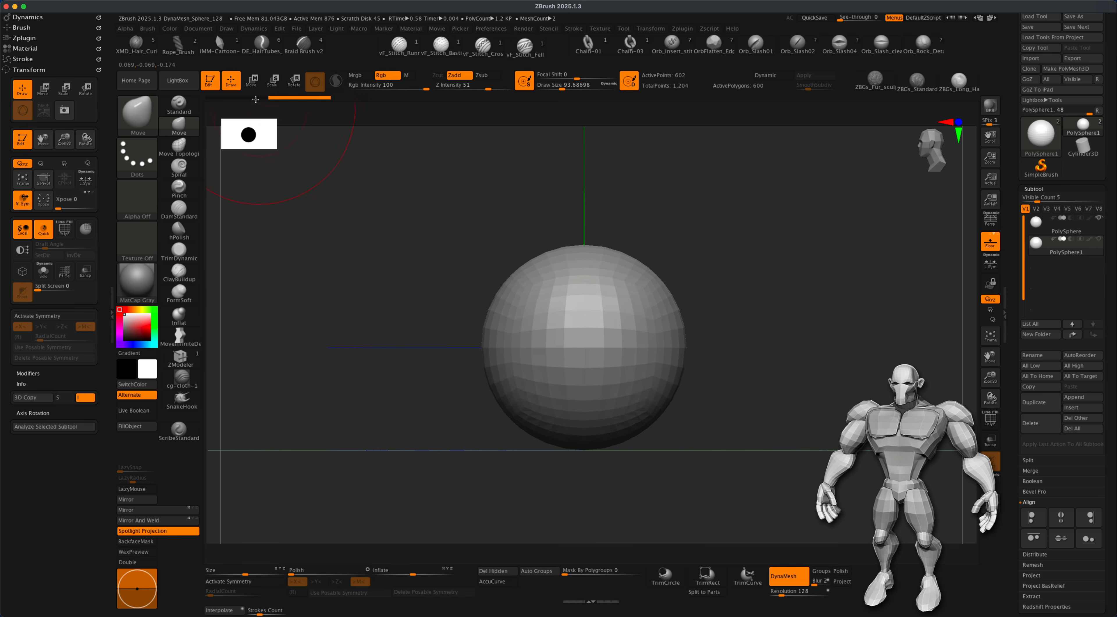
Step: Switch to the Move gizmo and make the original PolySphere subtool active
{"action": "left_click", "coordinate": [252, 80]}
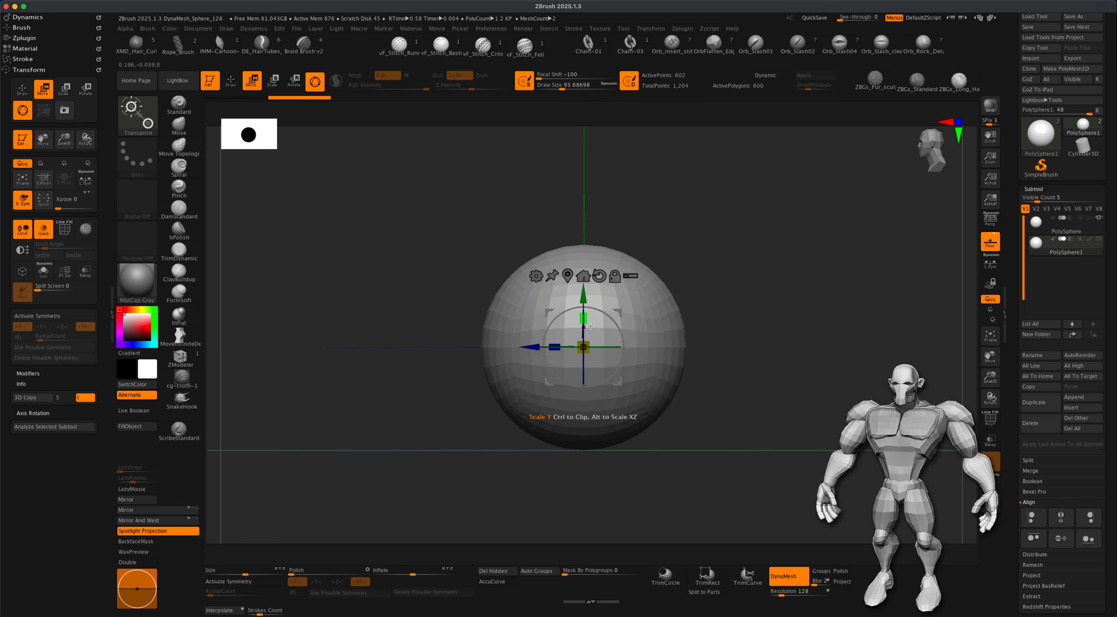
{"action": "left_click", "coordinate": [1058, 225]}
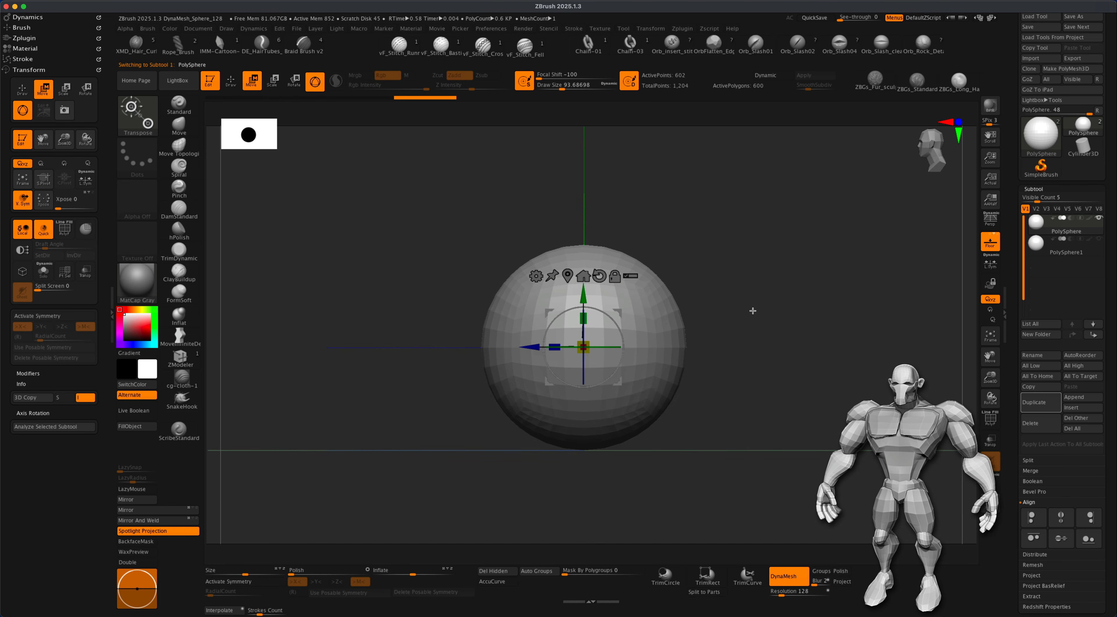
{"action": "left_click_drag", "start_coordinate": [586, 319], "coordinate": [589, 331]}
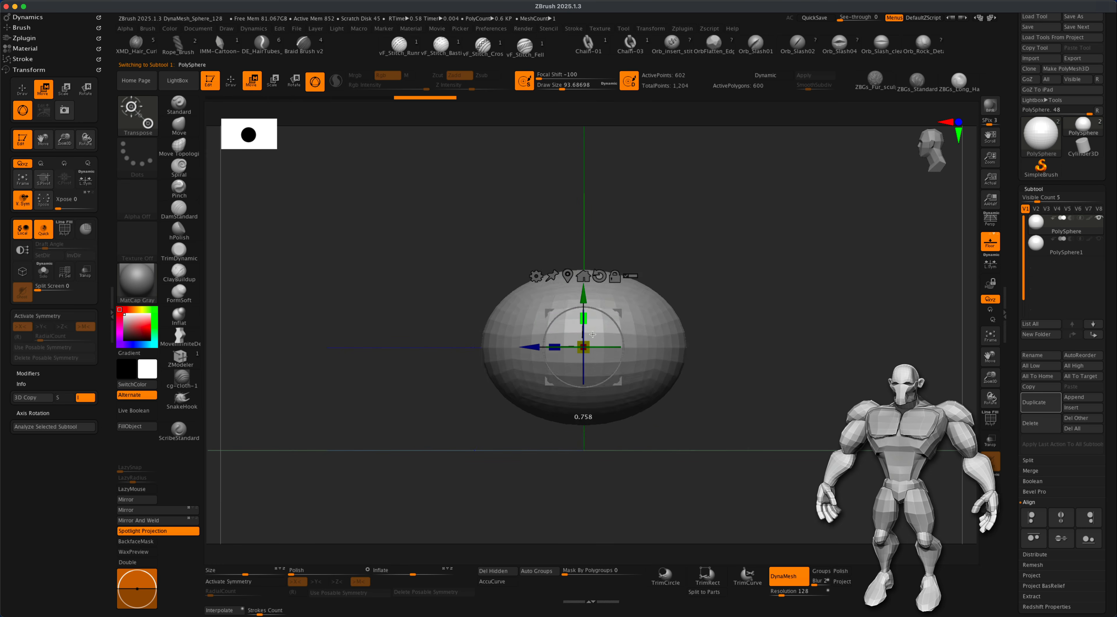
{"action": "key", "text": "super+z"}
{"action": "key", "text": "super+z"}
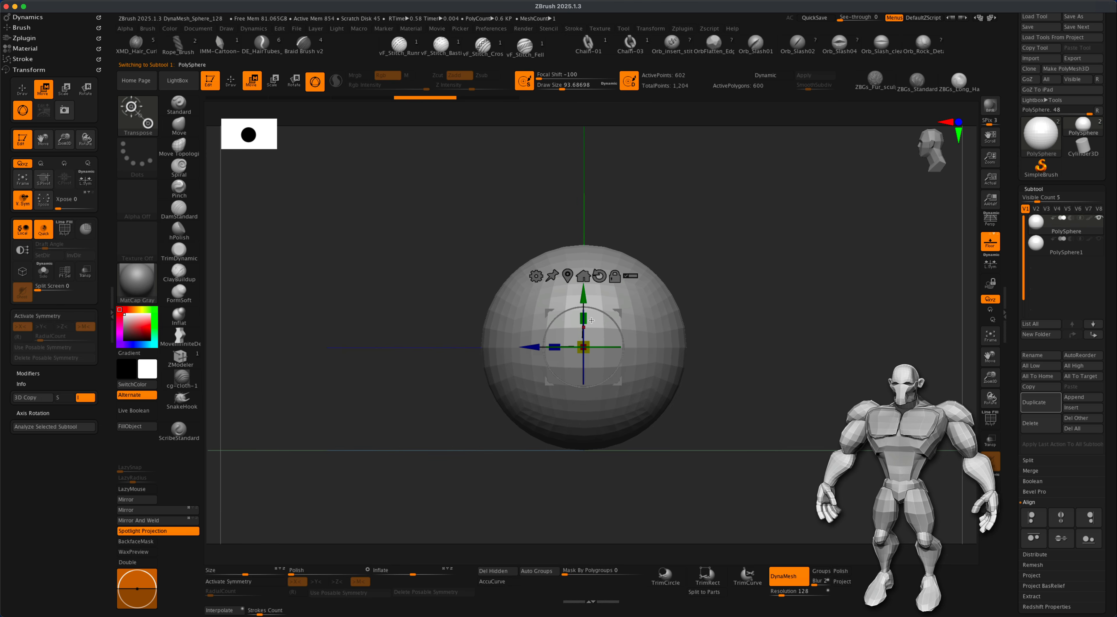
Step: Clip the lower half of the PolySphere flat by scaling along Y with clipping, and return to Draw mode
{"action": "left_click_drag", "start_coordinate": [586, 319], "coordinate": [601, 75], "text": "super"}
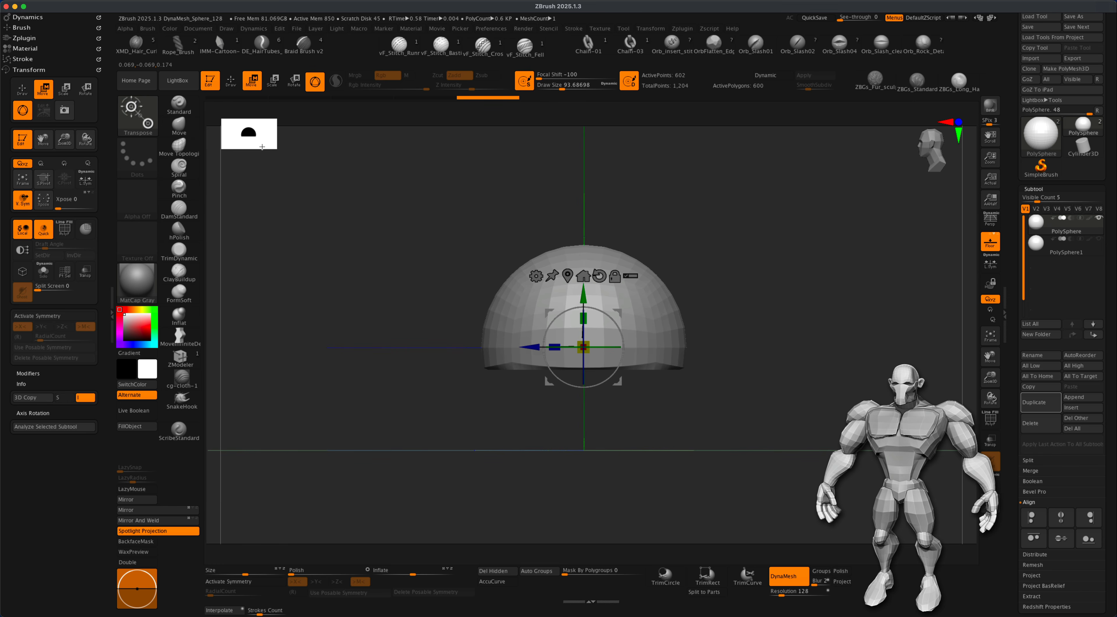
{"action": "key", "text": "q"}
Step: Enable X symmetry and push the middle of the dome's lower rim upward with the Move brush at draw size about 97
{"action": "key", "text": "s"}
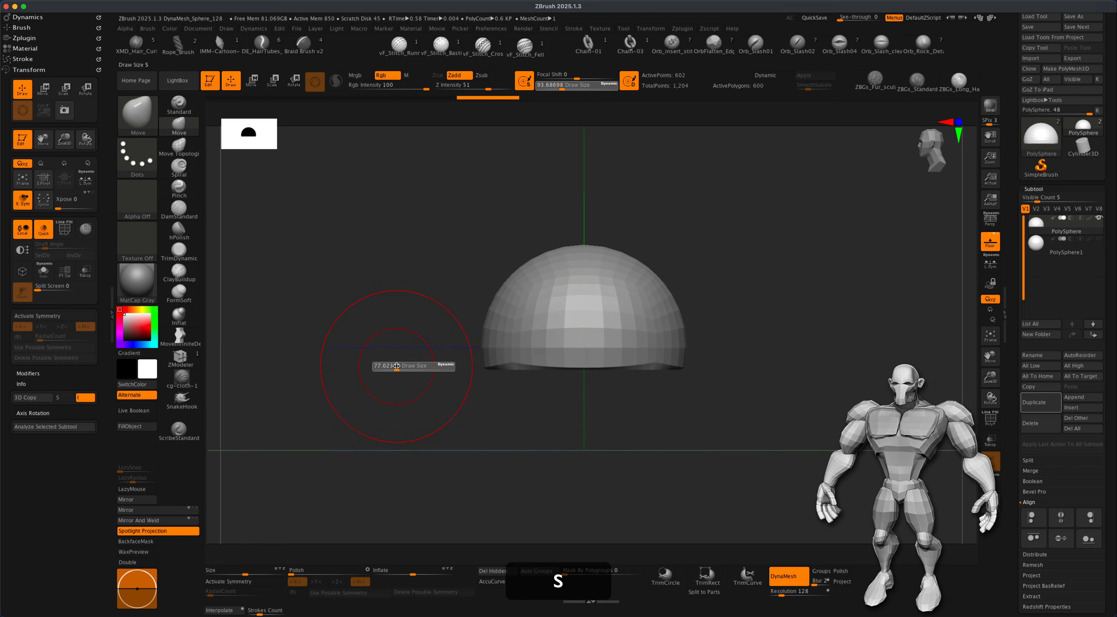
{"action": "key", "text": "x"}
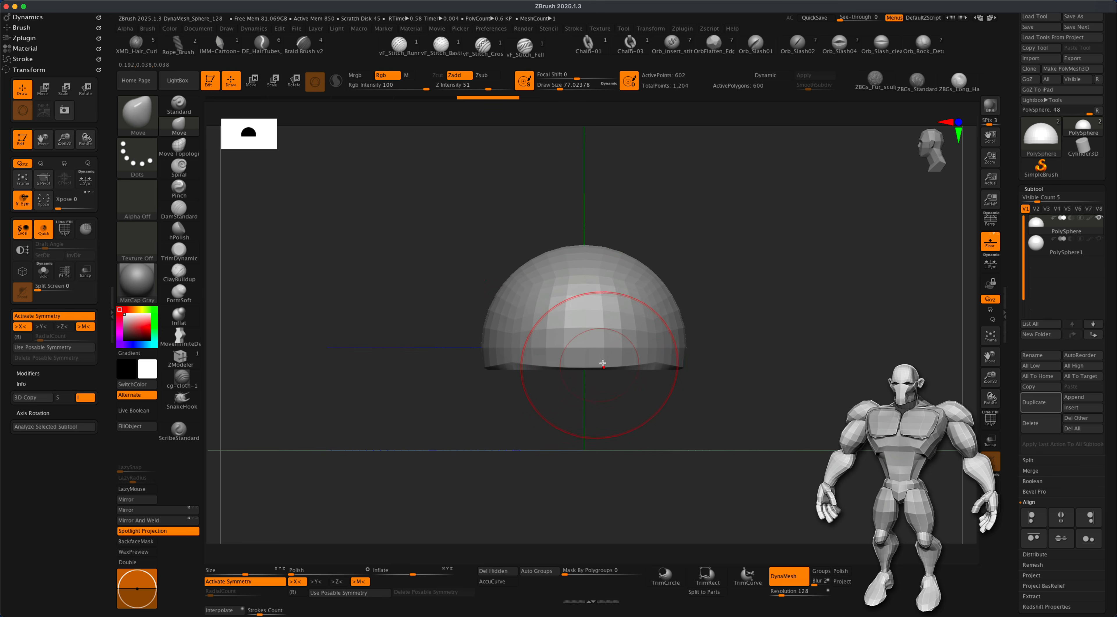
{"action": "key", "text": "super+z"}
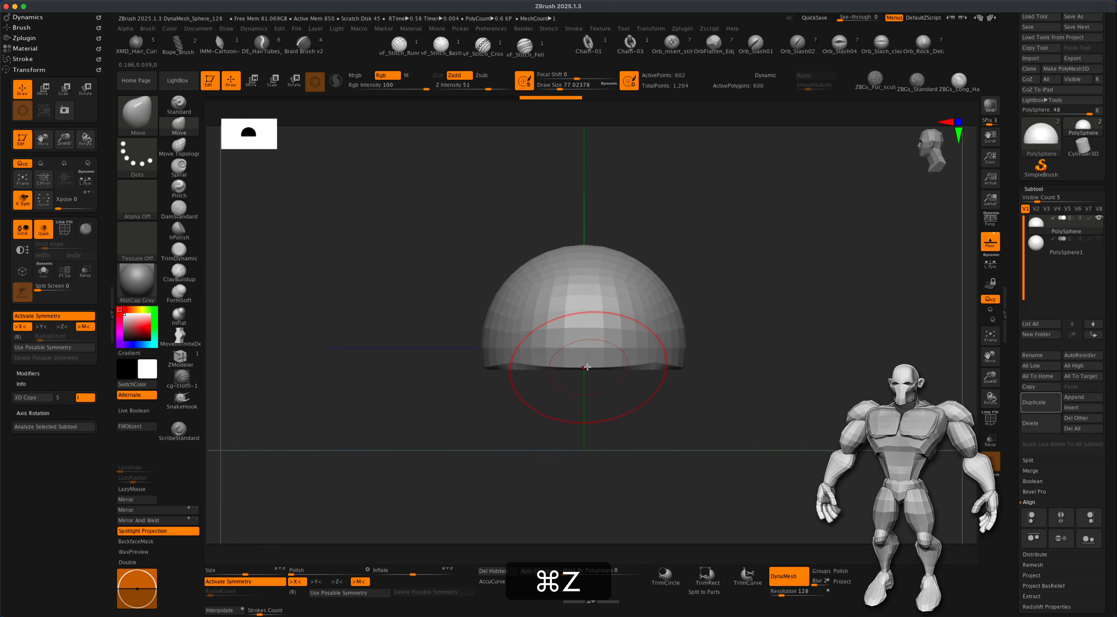
{"action": "key", "text": "s"}
{"action": "left_click_drag", "start_coordinate": [576, 416], "coordinate": [575, 417]}
{"action": "mouse_move", "coordinate": [584, 371]}
{"action": "left_mouse_down"}
{"action": "mouse_move", "coordinate": [583, 359]}
{"action": "mouse_move", "coordinate": [607, 355]}
{"action": "left_mouse_up"}
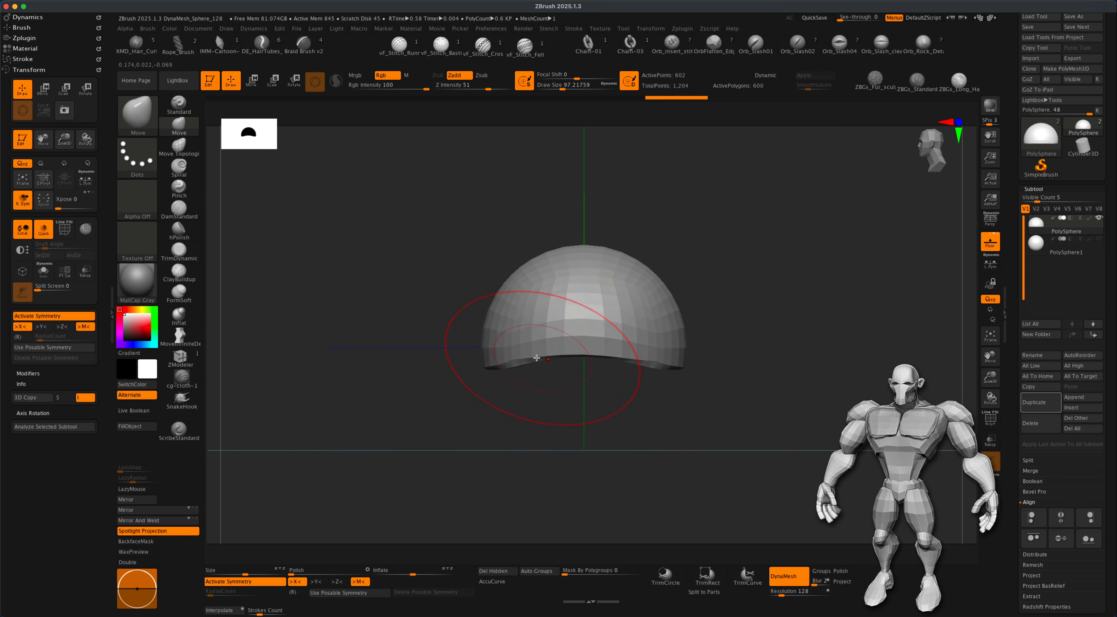
Step: Pull the dome's front lower edge downward and reshape the crown and forehead profile into a cranium in side view
{"action": "left_click_drag", "start_coordinate": [523, 367], "coordinate": [524, 372]}
{"action": "key", "text": "ctrl+z"}
{"action": "left_click_drag", "start_coordinate": [682, 355], "coordinate": [671, 349]}
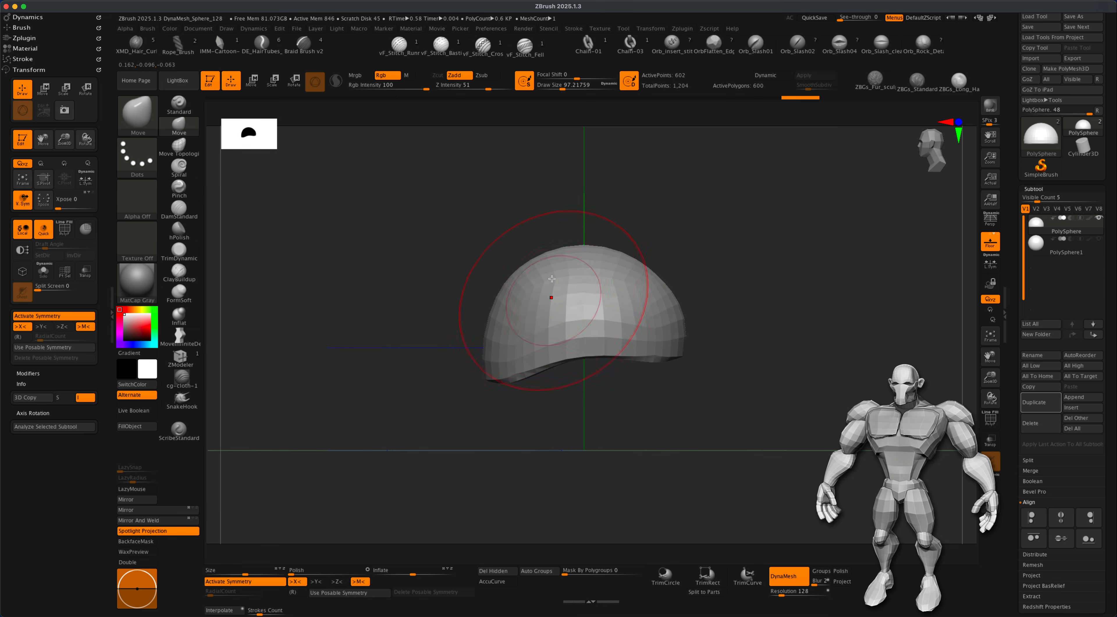
{"action": "left_click_drag", "start_coordinate": [611, 260], "coordinate": [616, 257]}
{"action": "left_click_drag", "start_coordinate": [524, 281], "coordinate": [519, 288]}
{"action": "left_click_drag", "start_coordinate": [482, 332], "coordinate": [488, 333]}
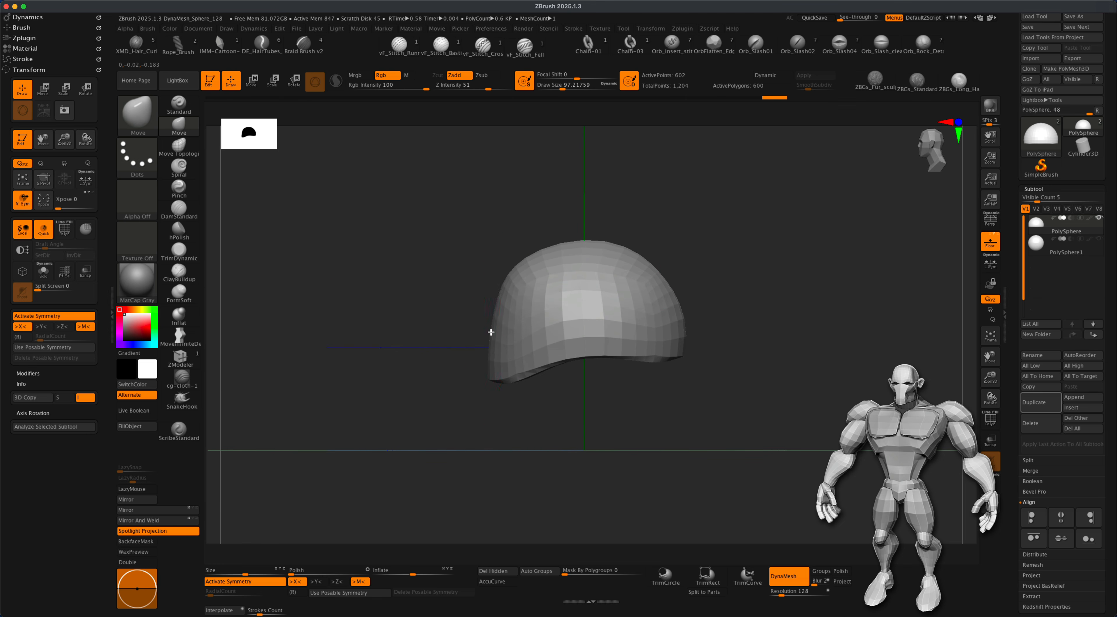
Step: Push in both temples of the cranium from the front with the Move brush at draw size about 56
{"action": "left_click_drag", "start_coordinate": [801, 325], "coordinate": [843, 325]}
{"action": "left_click_drag", "start_coordinate": [628, 317], "coordinate": [588, 320]}
{"action": "key", "text": "s"}
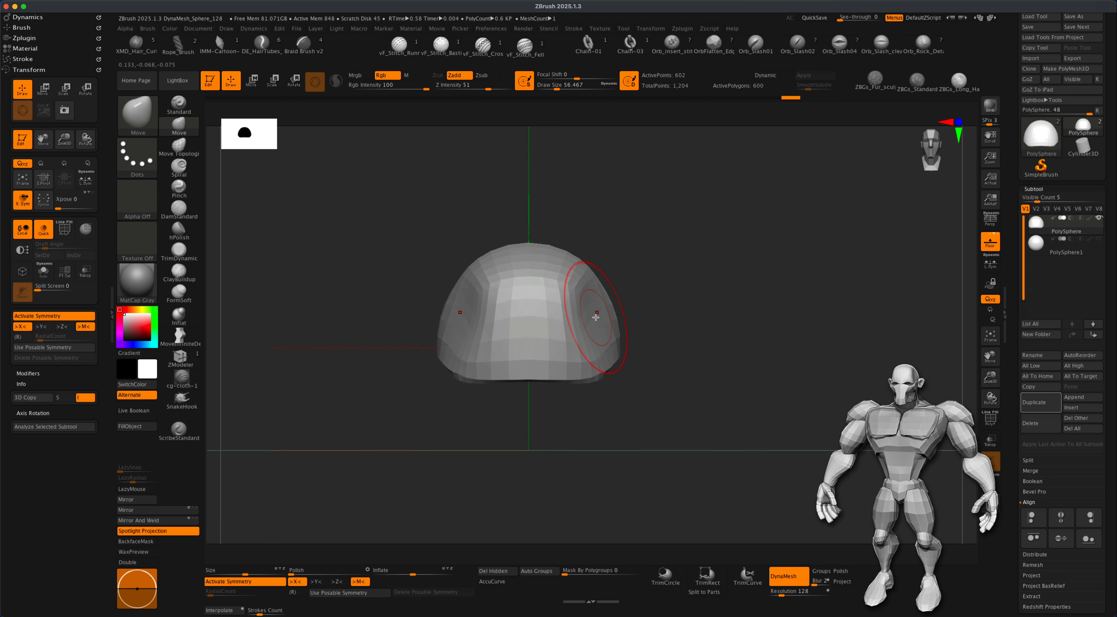
{"action": "left_click_drag", "start_coordinate": [578, 324], "coordinate": [582, 297]}
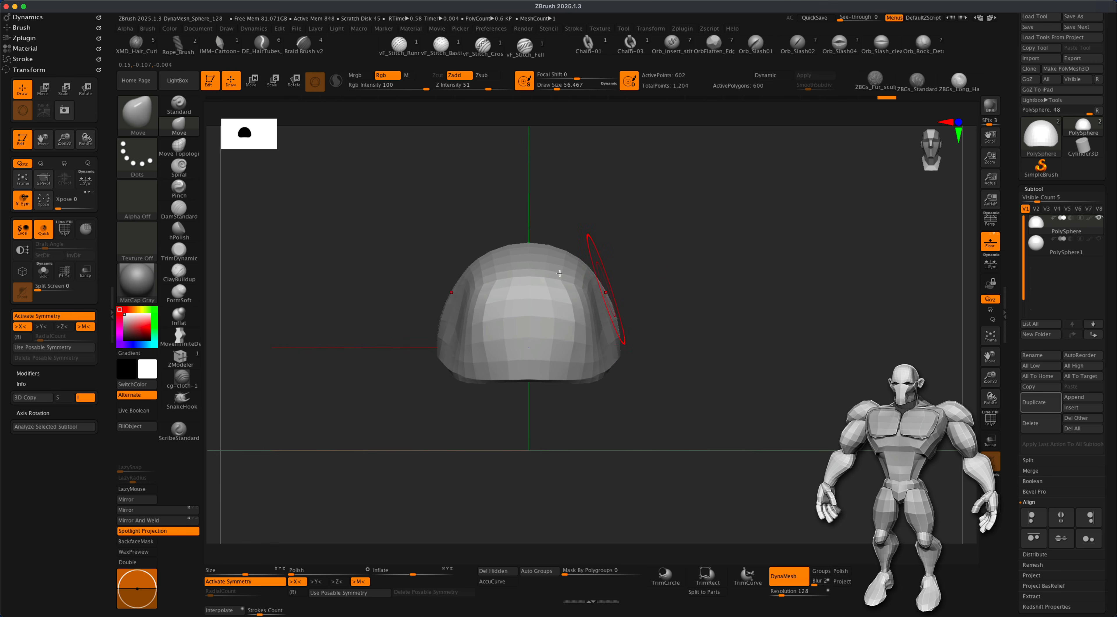
{"action": "left_click_drag", "start_coordinate": [662, 320], "coordinate": [622, 311]}
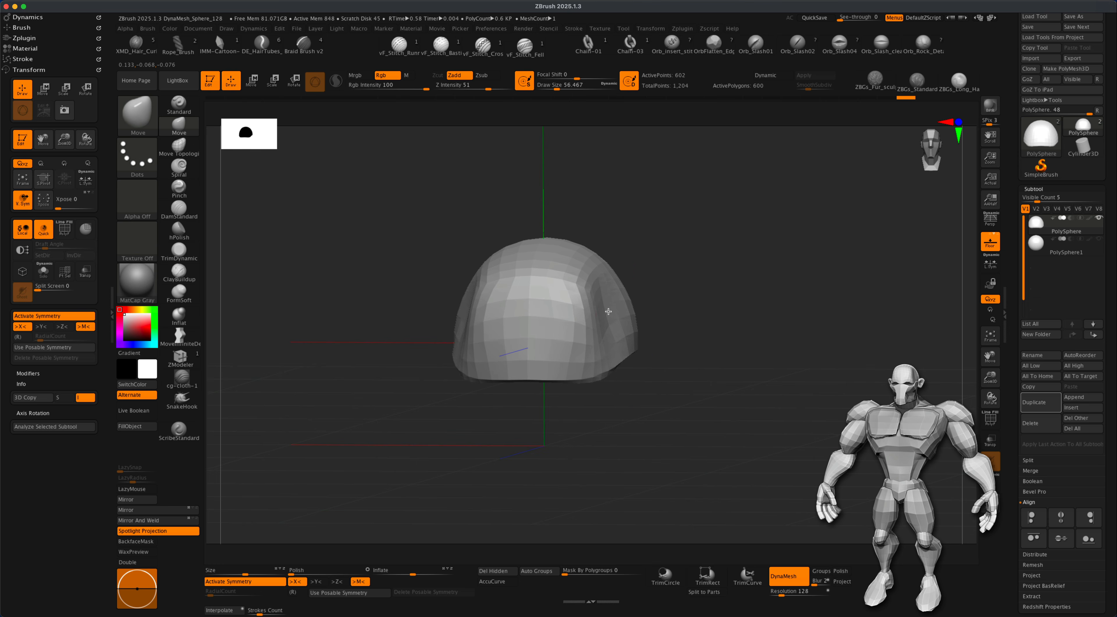
Step: Pull the front rim's centre down to a point and arch the brow edges, reducing the Move brush to about 39 and 33
{"action": "mouse_move", "coordinate": [705, 325]}
{"action": "left_mouse_down"}
{"action": "mouse_move", "coordinate": [733, 329]}
{"action": "mouse_move", "coordinate": [723, 324]}
{"action": "mouse_move", "coordinate": [728, 343]}
{"action": "mouse_move", "coordinate": [715, 359]}
{"action": "mouse_move", "coordinate": [776, 349]}
{"action": "mouse_move", "coordinate": [736, 341]}
{"action": "mouse_move", "coordinate": [725, 367]}
{"action": "mouse_move", "coordinate": [545, 364]}
{"action": "left_mouse_up"}
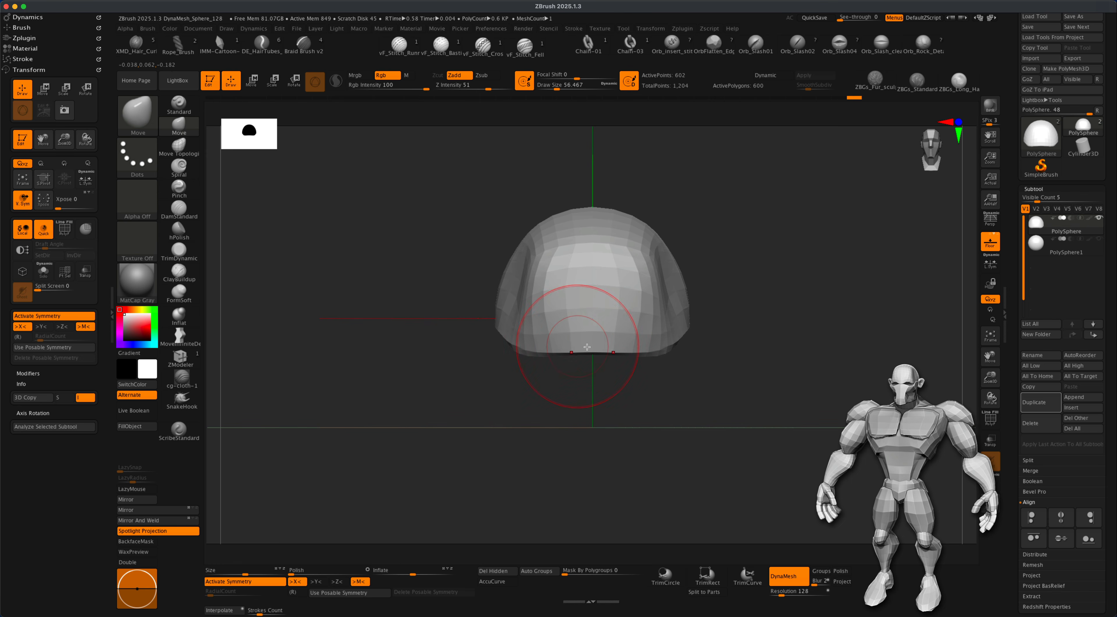
{"action": "key", "text": "s"}
{"action": "left_click_drag", "start_coordinate": [619, 398], "coordinate": [619, 397]}
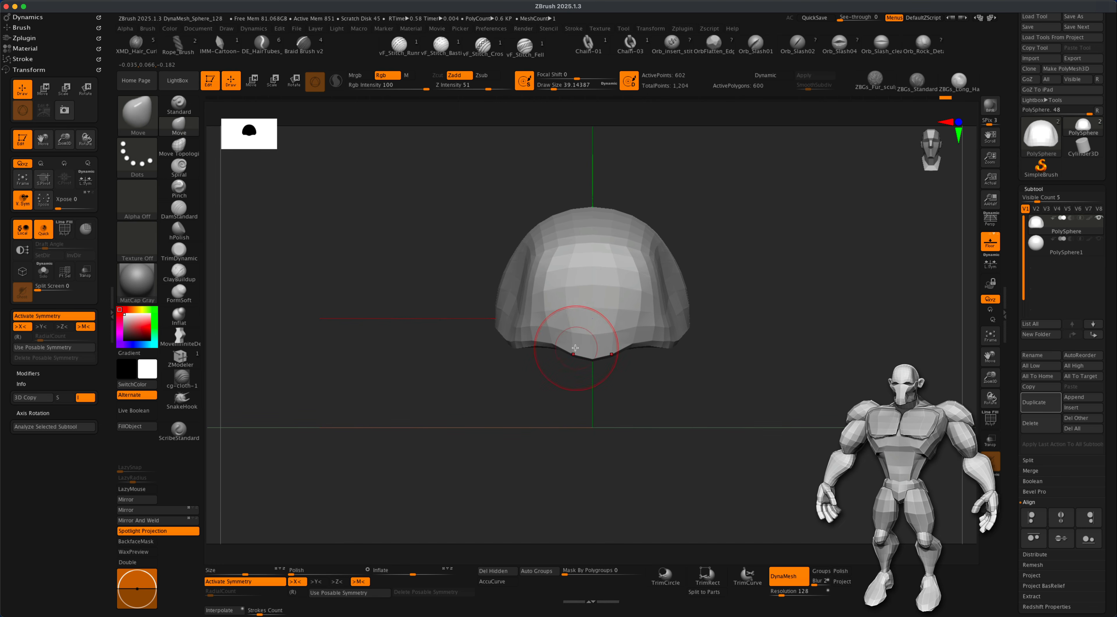
{"action": "key", "text": "s"}
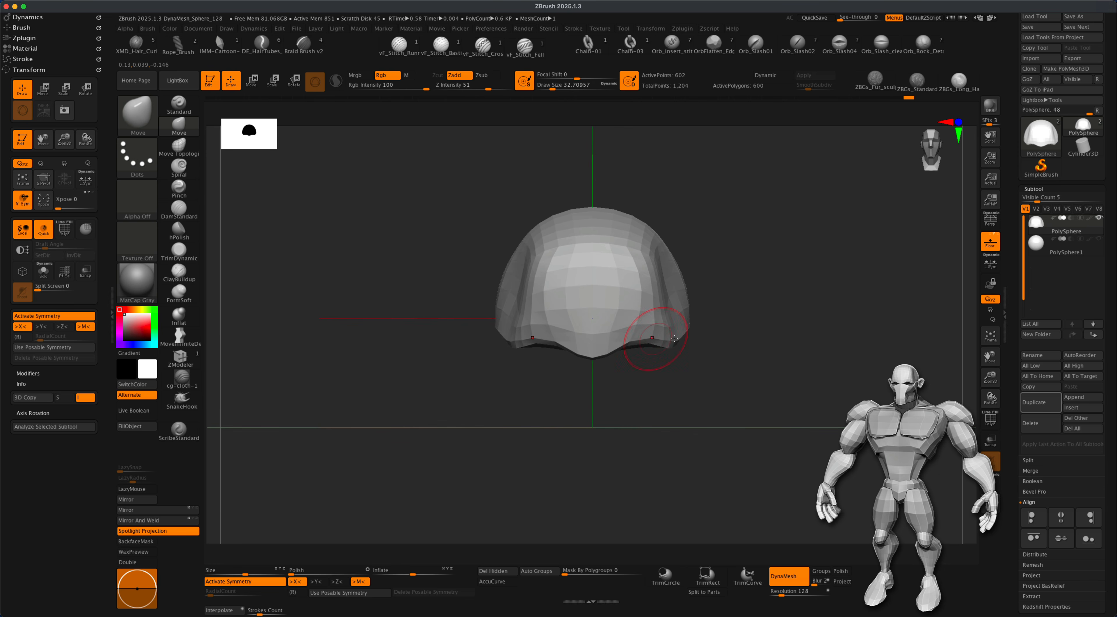
{"action": "left_click_drag", "start_coordinate": [708, 369], "coordinate": [682, 392]}
Step: Return to a side view, make the PolySphere1 subtool visible and select it
{"action": "left_click", "coordinate": [1036, 245]}
{"action": "left_click_drag", "start_coordinate": [731, 356], "coordinate": [672, 334]}
{"action": "left_click_drag", "start_coordinate": [882, 304], "coordinate": [844, 308], "text": "alt"}
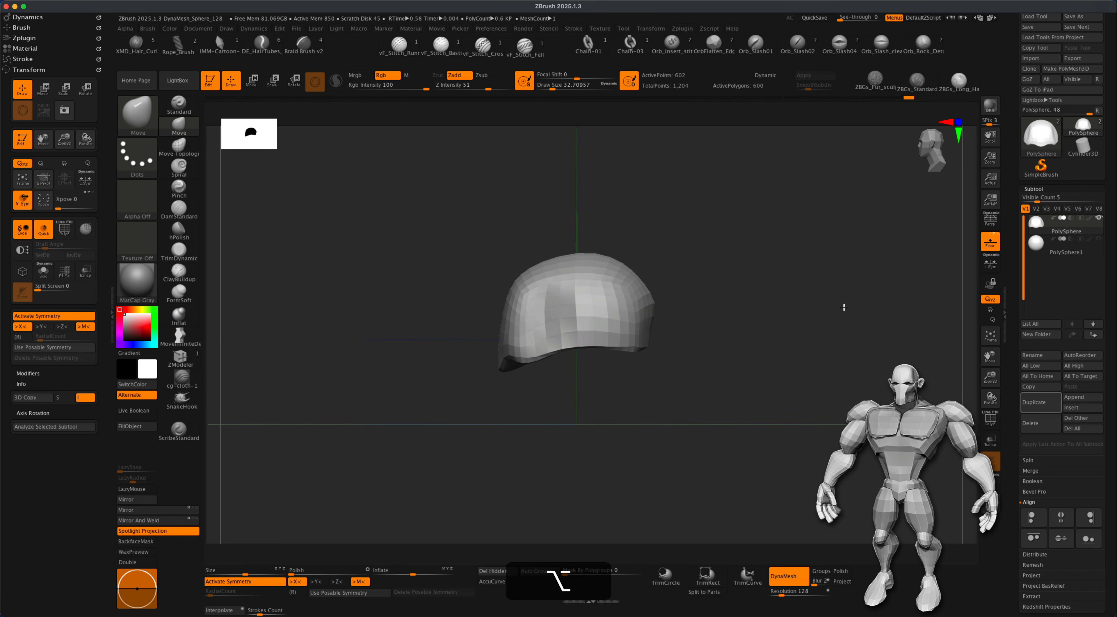
{"action": "left_click_drag", "start_coordinate": [648, 404], "coordinate": [656, 389], "text": "alt"}
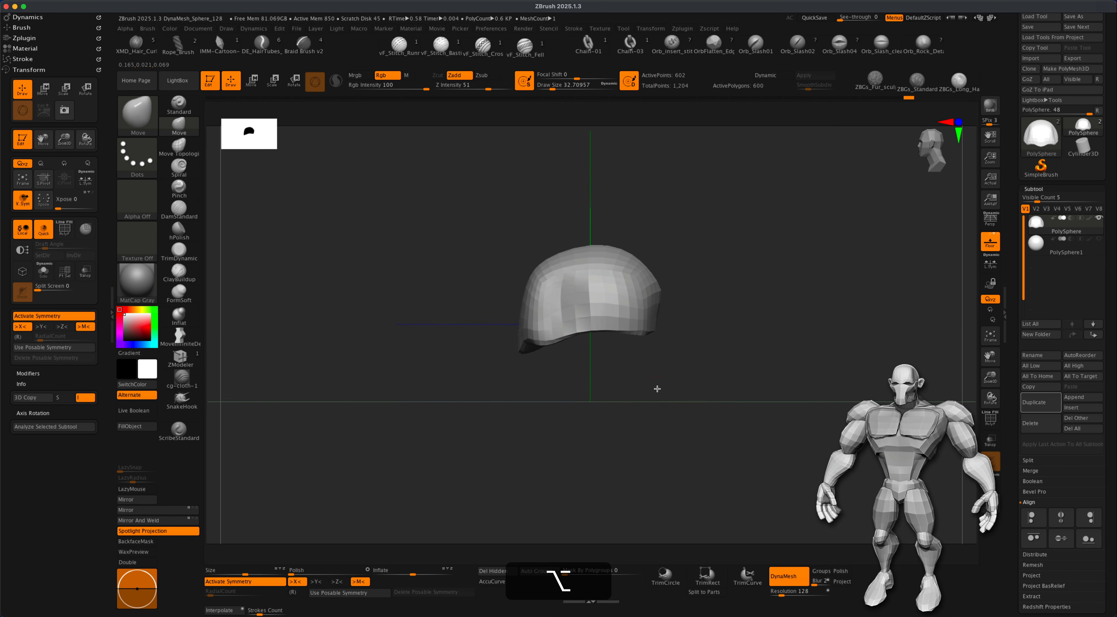
{"action": "left_click", "coordinate": [1100, 251]}
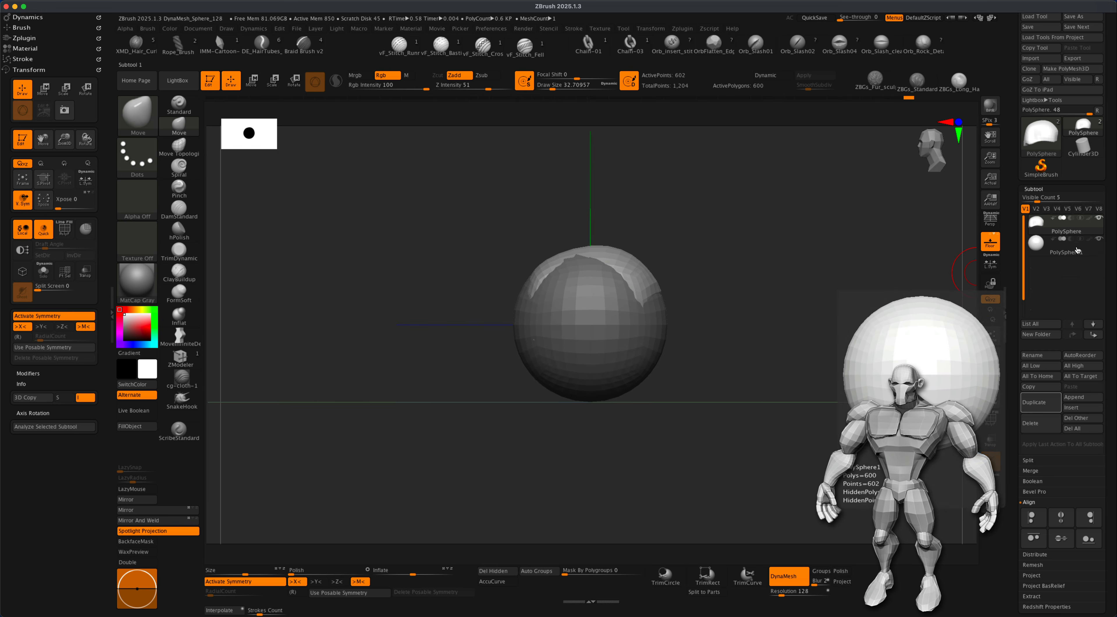
{"action": "left_click", "coordinate": [1092, 250]}
{"action": "left_click_drag", "start_coordinate": [909, 331], "coordinate": [900, 333], "text": "alt"}
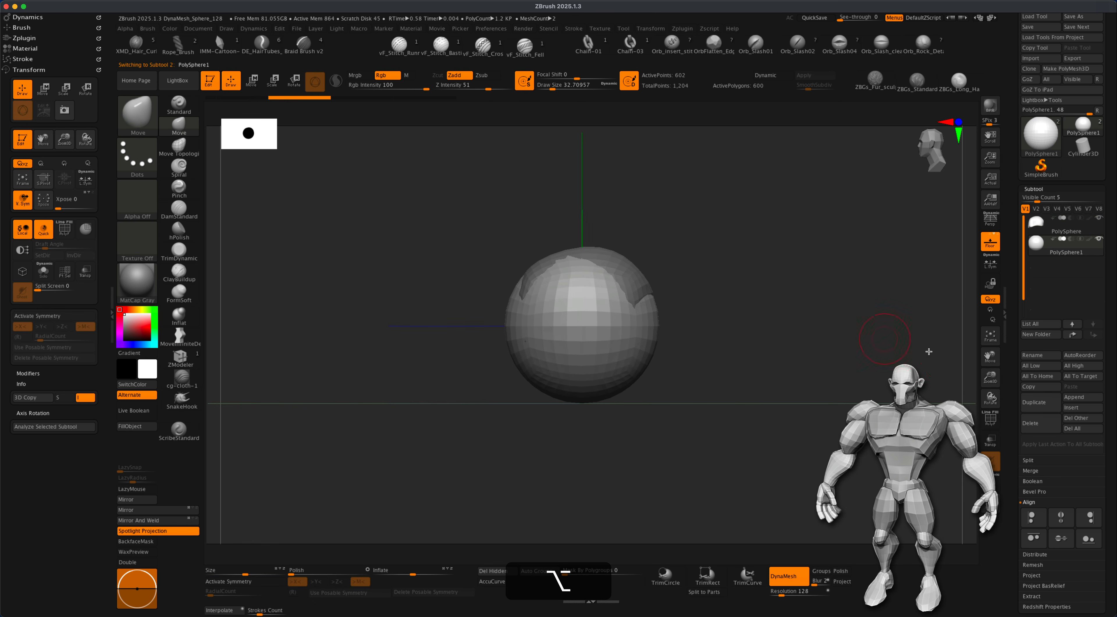
Step: Duplicate PolySphere1, hide the copy and make PolySphere1 active again
{"action": "left_click", "coordinate": [1040, 405]}
{"action": "left_click", "coordinate": [1098, 261]}
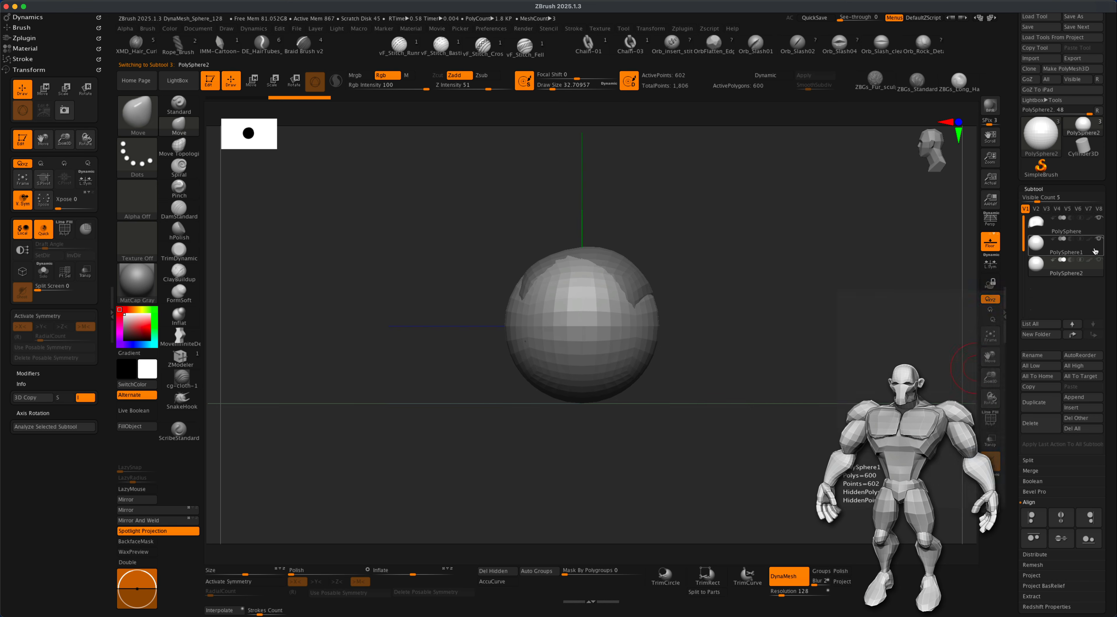
{"action": "left_click", "coordinate": [1096, 250]}
{"action": "left_click_drag", "start_coordinate": [917, 296], "coordinate": [890, 299], "text": "alt"}
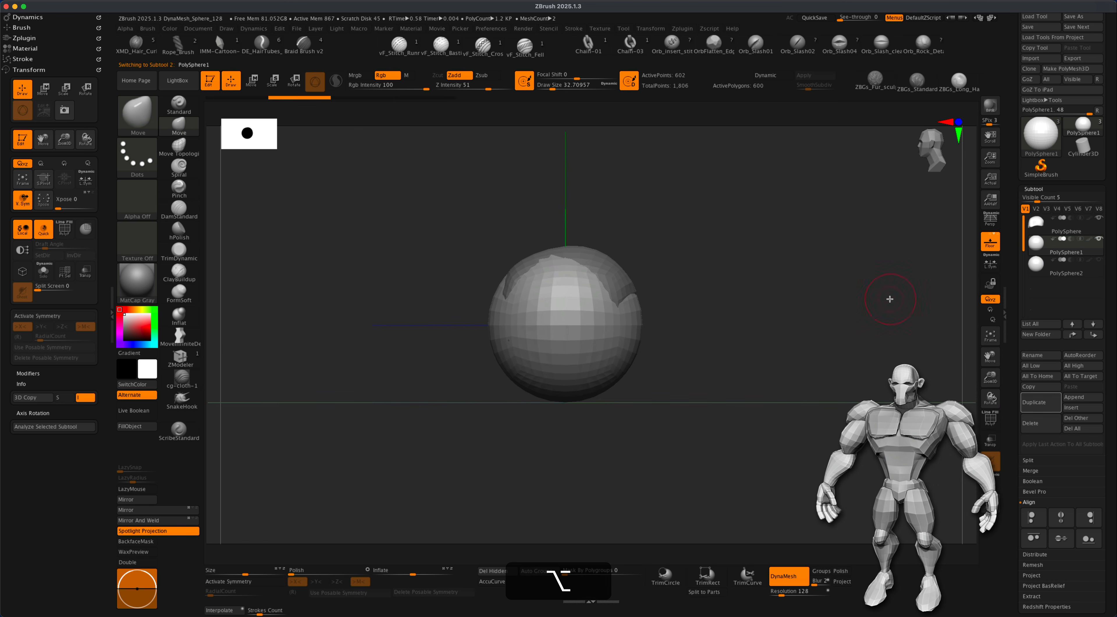
Step: Move the PolySphere1 sphere down with the gizmo so it sits directly beneath the cranium
{"action": "left_click", "coordinate": [253, 85]}
{"action": "left_click_drag", "start_coordinate": [499, 200], "coordinate": [613, 378], "text": "alt"}
{"action": "left_click_drag", "start_coordinate": [840, 404], "coordinate": [778, 353], "text": "alt"}
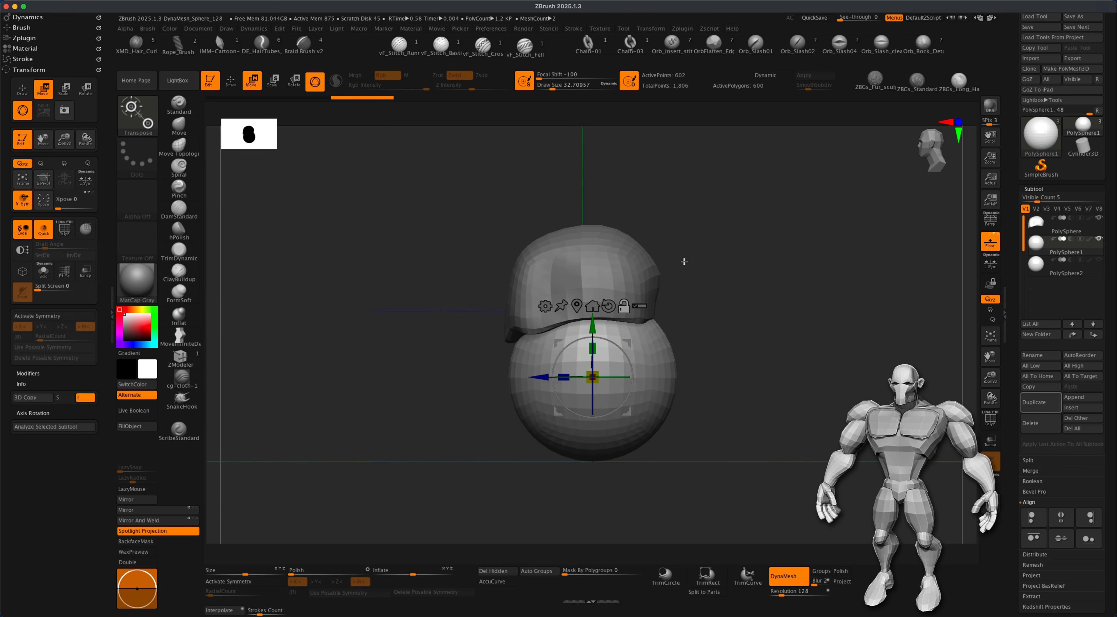
{"action": "mouse_move", "coordinate": [727, 315]}
{"action": "left_mouse_down", "text": "alt"}
{"action": "mouse_move", "coordinate": [678, 315]}
{"action": "mouse_move", "coordinate": [706, 321]}
{"action": "left_mouse_up", "text": "alt"}
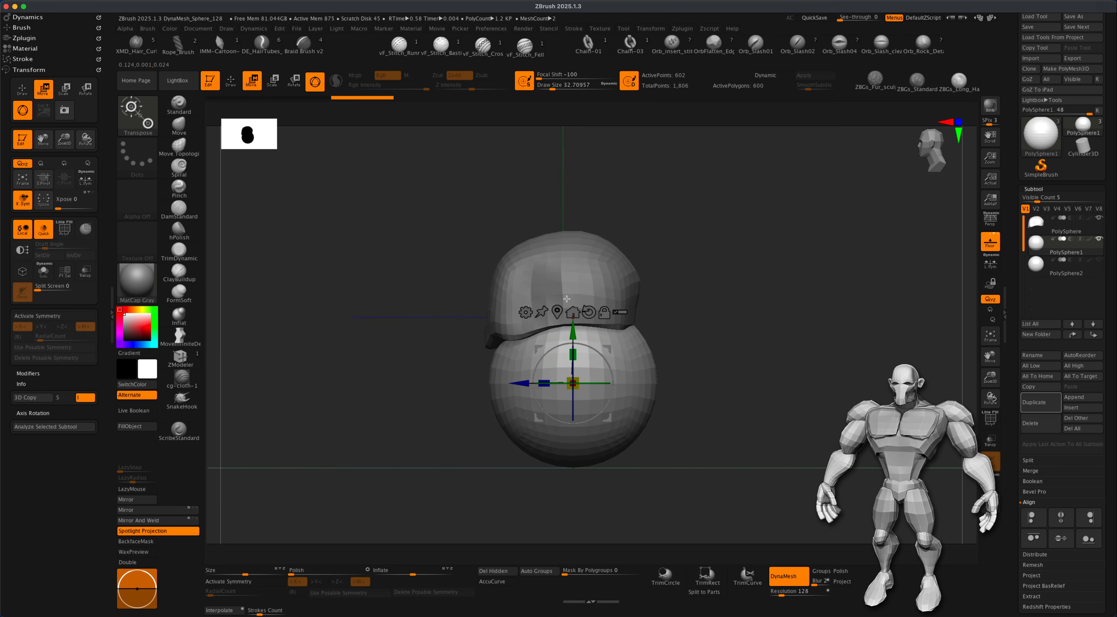
{"action": "left_click_drag", "start_coordinate": [679, 285], "coordinate": [683, 284], "text": "alt"}
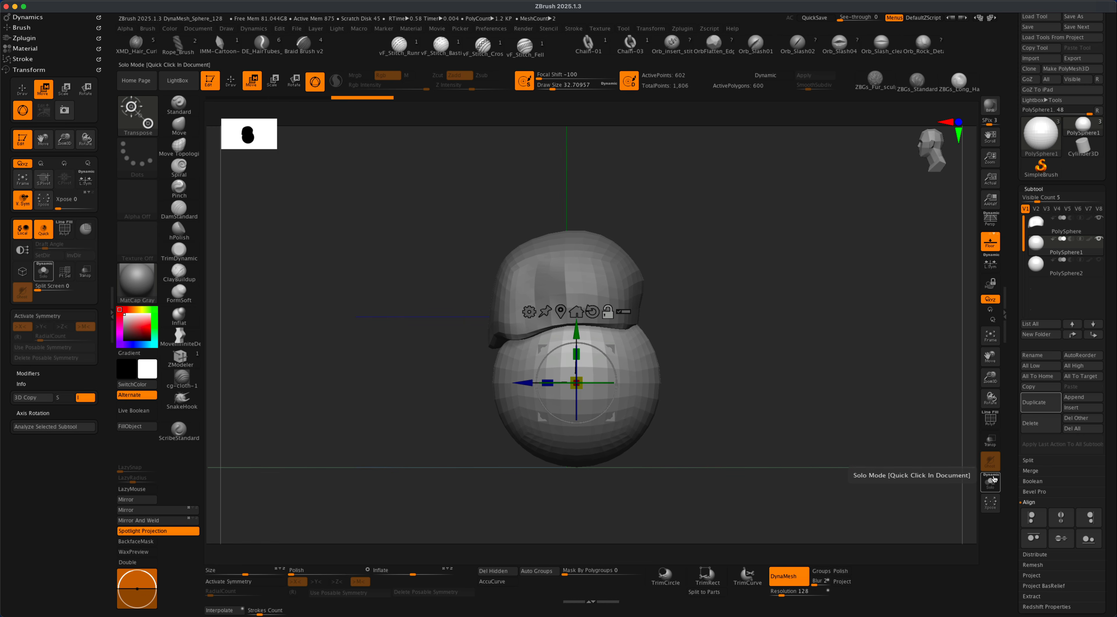
Step: Clip the back half of PolySphere1 flat along Z and shift the remaining half slightly forward and down under the cranium
{"action": "left_click_drag", "start_coordinate": [865, 406], "coordinate": [733, 353], "text": "alt"}
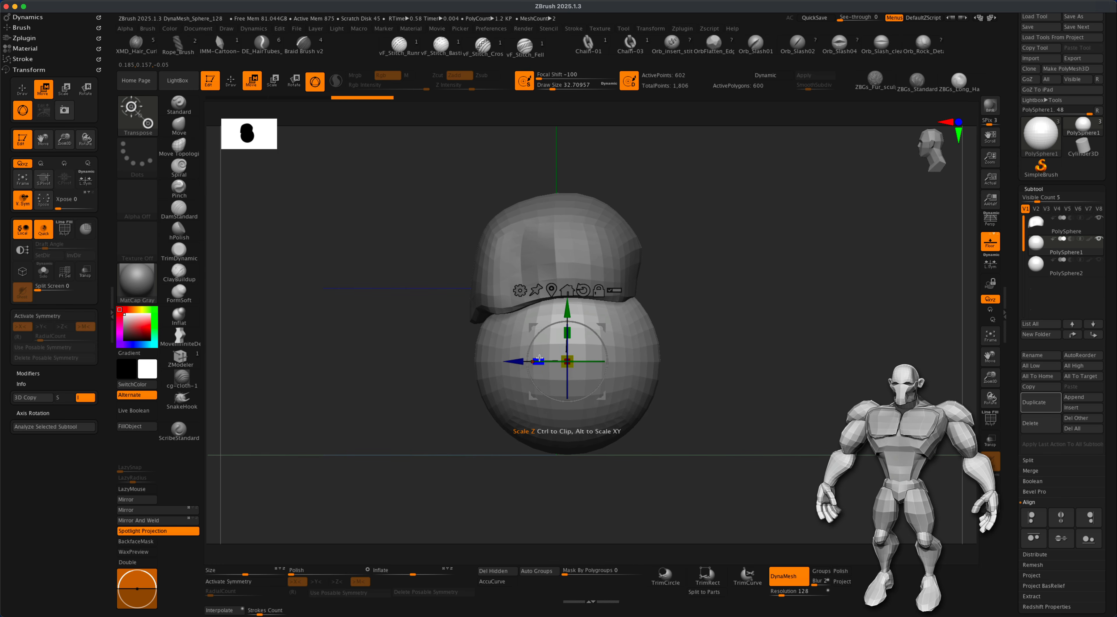
{"action": "left_click_drag", "start_coordinate": [539, 358], "coordinate": [289, 366], "text": "super"}
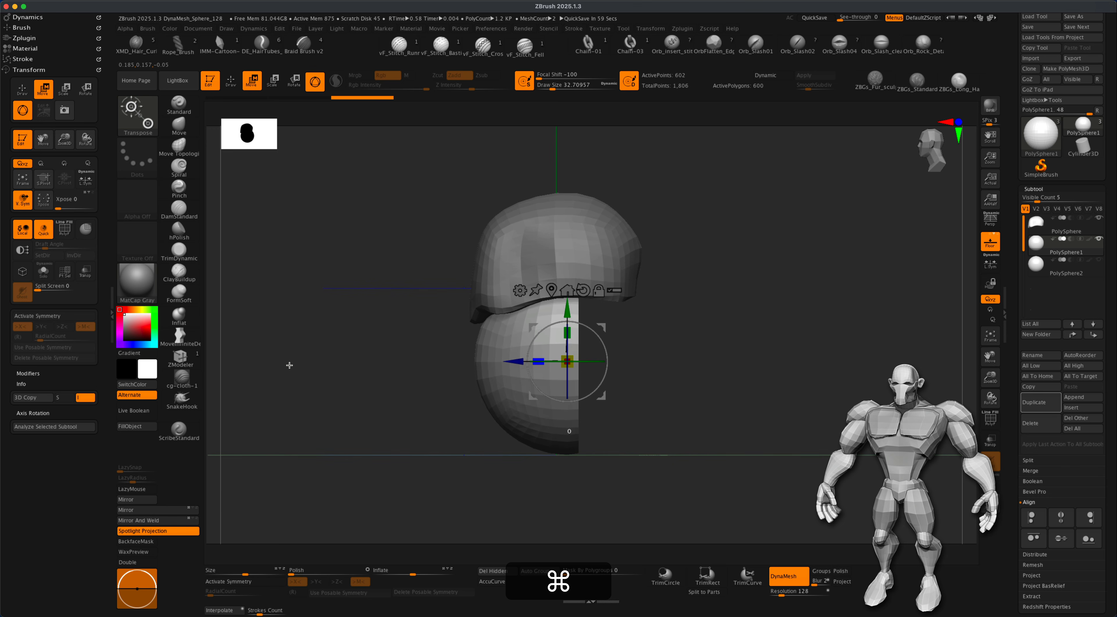
{"action": "mouse_move", "coordinate": [601, 327]}
{"action": "left_mouse_down"}
{"action": "mouse_move", "coordinate": [569, 330]}
{"action": "mouse_move", "coordinate": [607, 357]}
{"action": "mouse_move", "coordinate": [590, 332]}
{"action": "left_mouse_up"}
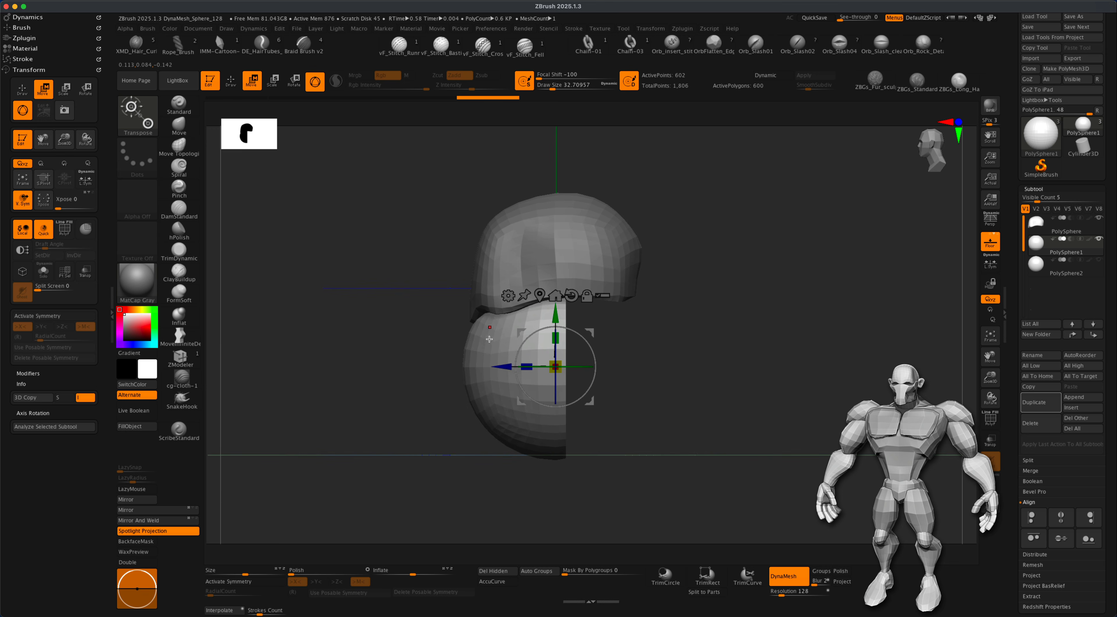
{"action": "left_click_drag", "start_coordinate": [393, 365], "coordinate": [441, 367]}
Step: Narrow both sides of PolySphere1 into a face shape from the front using the Move brush at draw size about 87 with X symmetry
{"action": "left_click_drag", "start_coordinate": [660, 344], "coordinate": [716, 417], "text": "alt"}
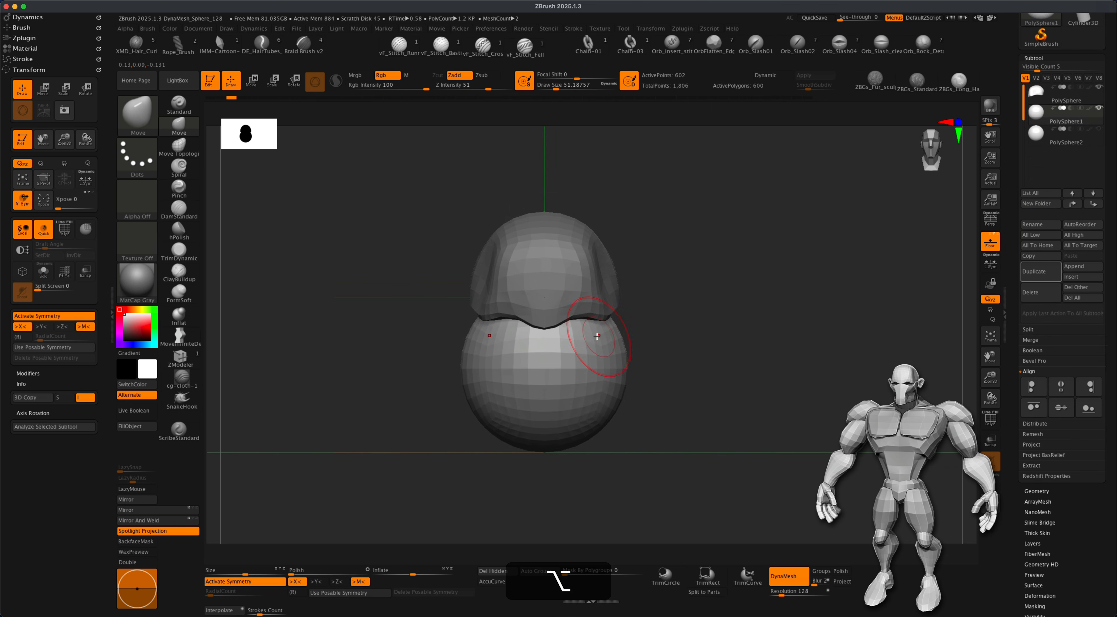
{"action": "key", "text": "s"}
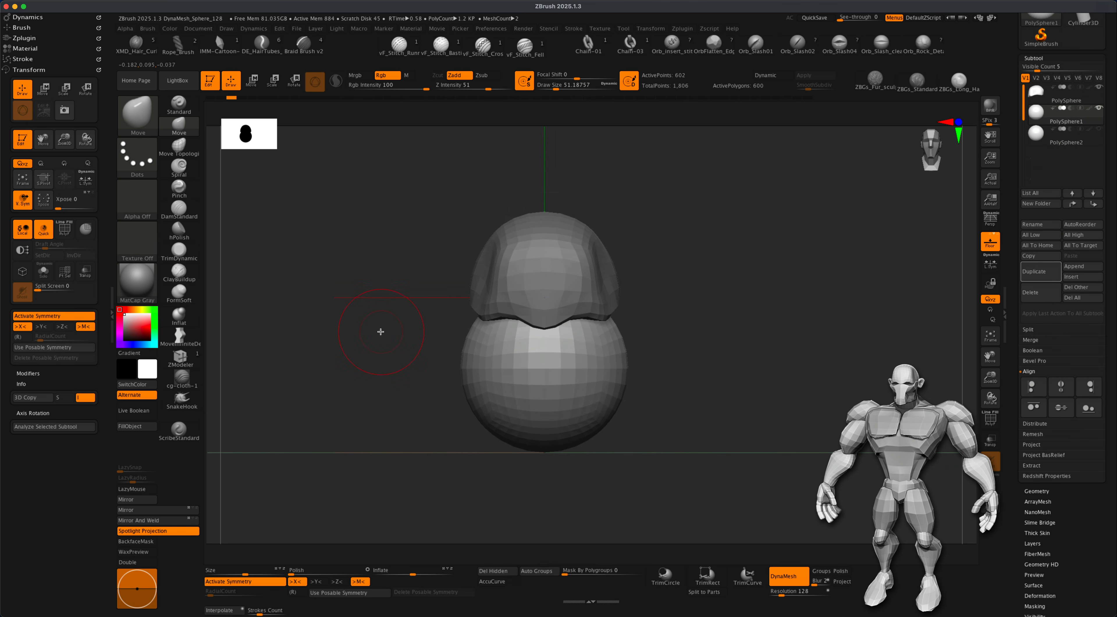
{"action": "left_click_drag", "start_coordinate": [385, 332], "coordinate": [387, 332]}
{"action": "mouse_move", "coordinate": [795, 397]}
{"action": "left_mouse_down"}
{"action": "mouse_move", "coordinate": [781, 399]}
{"action": "mouse_move", "coordinate": [791, 399]}
{"action": "left_mouse_up"}
{"action": "left_click_drag", "start_coordinate": [619, 356], "coordinate": [616, 363]}
{"action": "left_click", "coordinate": [611, 384]}
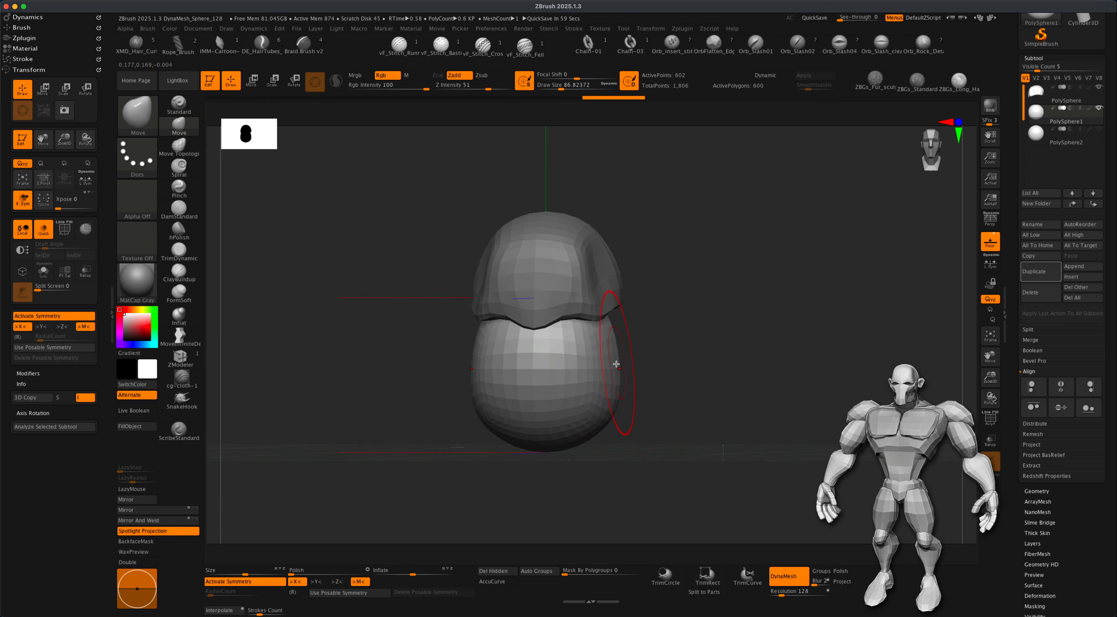
{"action": "left_click_drag", "start_coordinate": [699, 393], "coordinate": [677, 390], "text": "shift"}
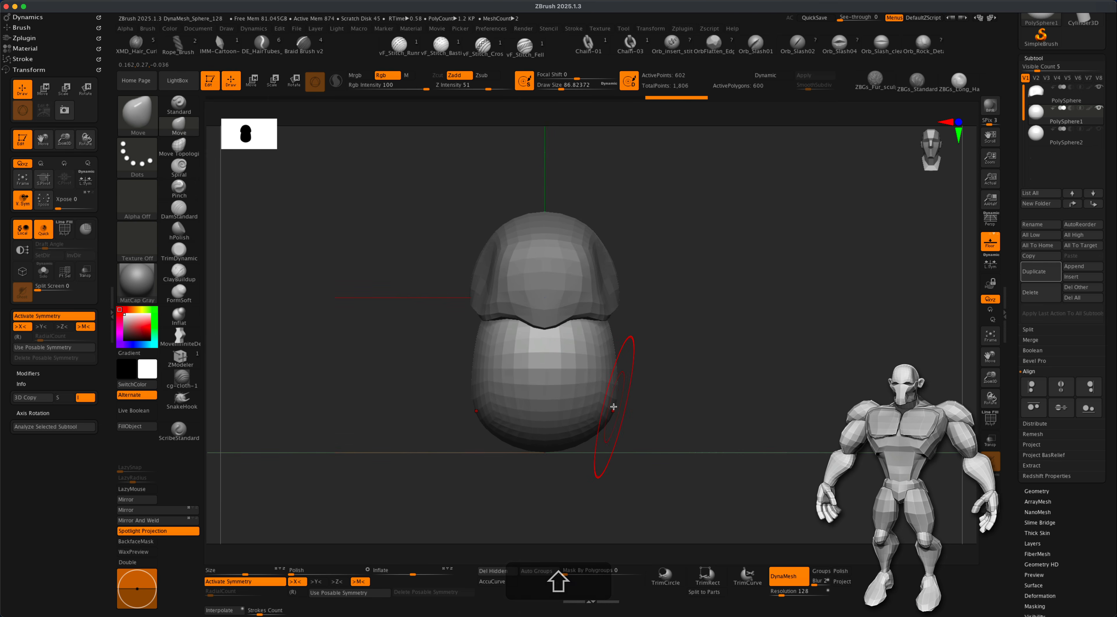
{"action": "left_click_drag", "start_coordinate": [604, 406], "coordinate": [599, 405]}
Step: Isolate the PolySphere1 face piece with Solo mode
{"action": "mouse_move", "coordinate": [690, 419]}
{"action": "left_mouse_down"}
{"action": "mouse_move", "coordinate": [601, 426]}
{"action": "mouse_move", "coordinate": [718, 427]}
{"action": "mouse_move", "coordinate": [553, 438]}
{"action": "left_mouse_up"}
{"action": "left_click_drag", "start_coordinate": [698, 437], "coordinate": [769, 407]}
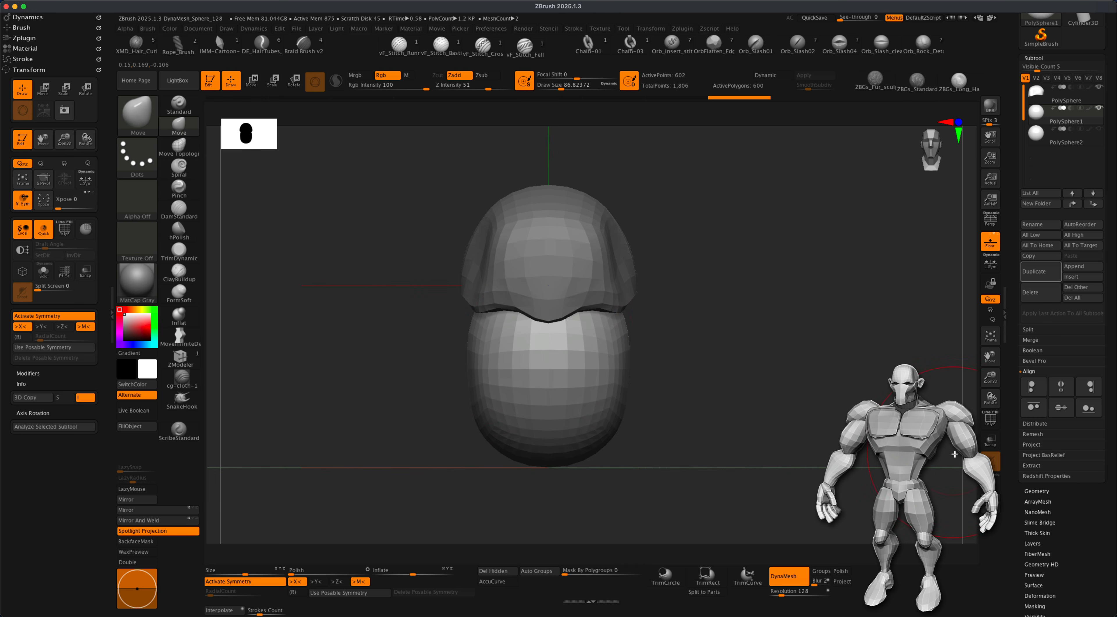
{"action": "left_click", "coordinate": [990, 482]}
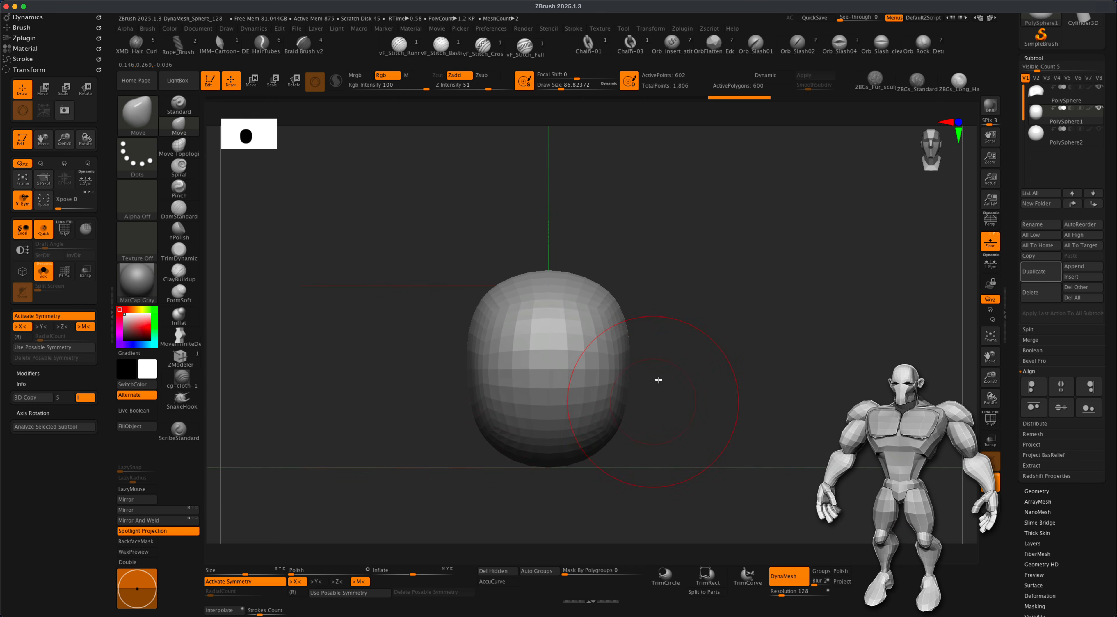
Step: Turn off Solo mode and show the polyframe on the face piece in side profile
{"action": "left_click", "coordinate": [990, 482]}
{"action": "left_click_drag", "start_coordinate": [748, 486], "coordinate": [693, 490]}
{"action": "left_click", "coordinate": [992, 423]}
{"action": "left_click_drag", "start_coordinate": [856, 427], "coordinate": [687, 428], "text": "alt"}
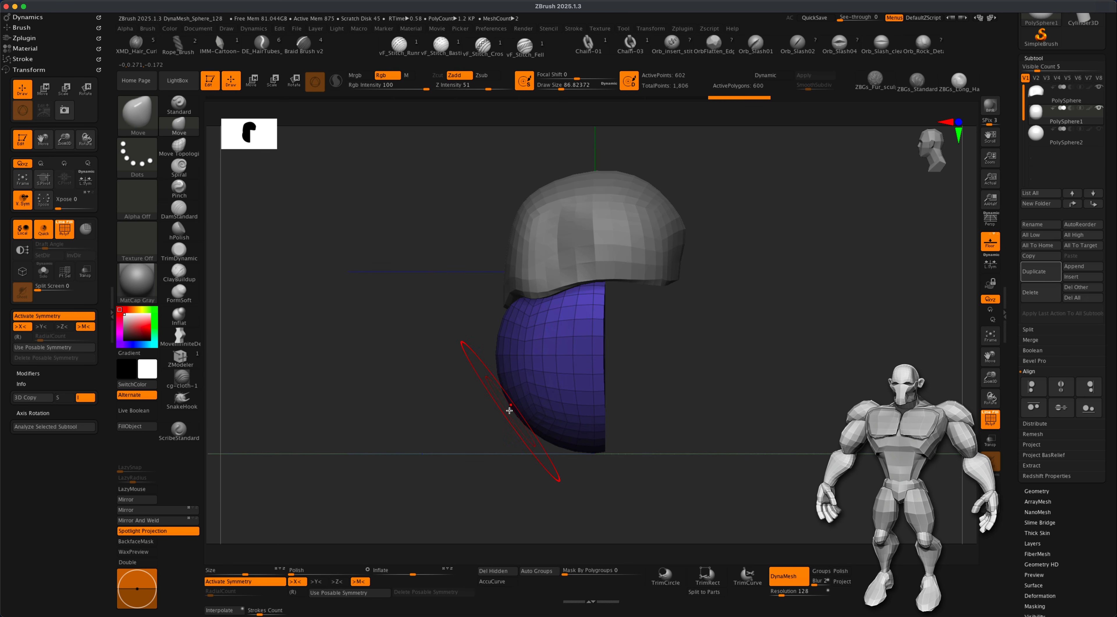
Step: Pull the lower front of the face piece forward and down into a jaw using the Move brush at draw size about 80
{"action": "key", "text": "s"}
{"action": "key", "text": "s"}
{"action": "left_click_drag", "start_coordinate": [485, 413], "coordinate": [483, 450]}
{"action": "key", "text": "super+z"}
{"action": "key", "text": "super+z"}
{"action": "key", "text": "super+z"}
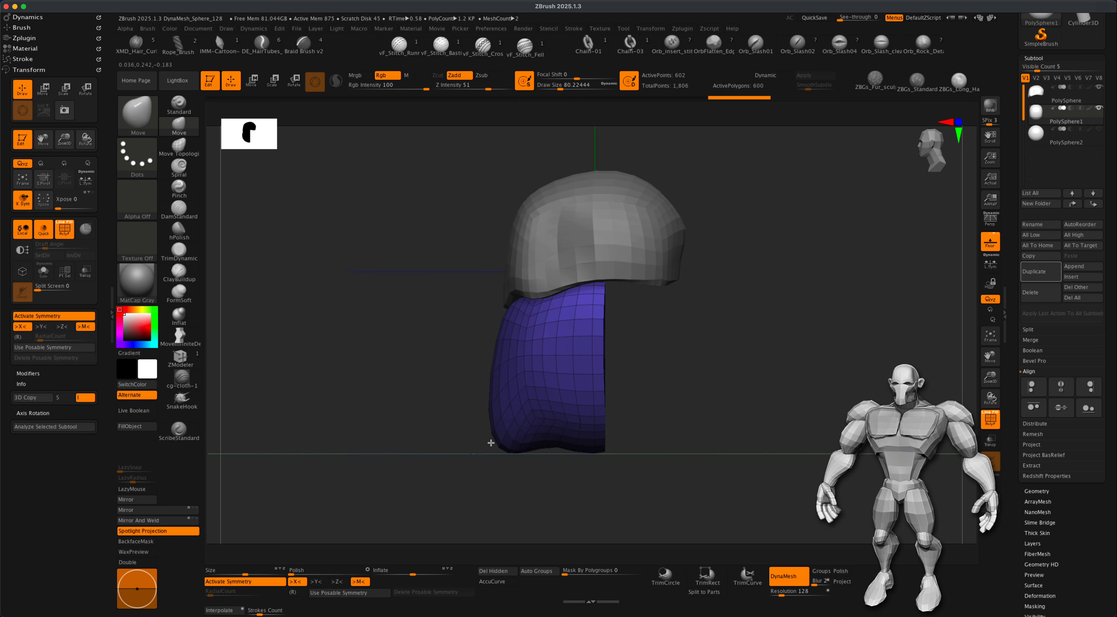
Step: Pull the underside of the face piece down to fill it out and straighten the front profile in side view
{"action": "left_click_drag", "start_coordinate": [544, 446], "coordinate": [589, 463]}
{"action": "left_click_drag", "start_coordinate": [564, 451], "coordinate": [561, 454]}
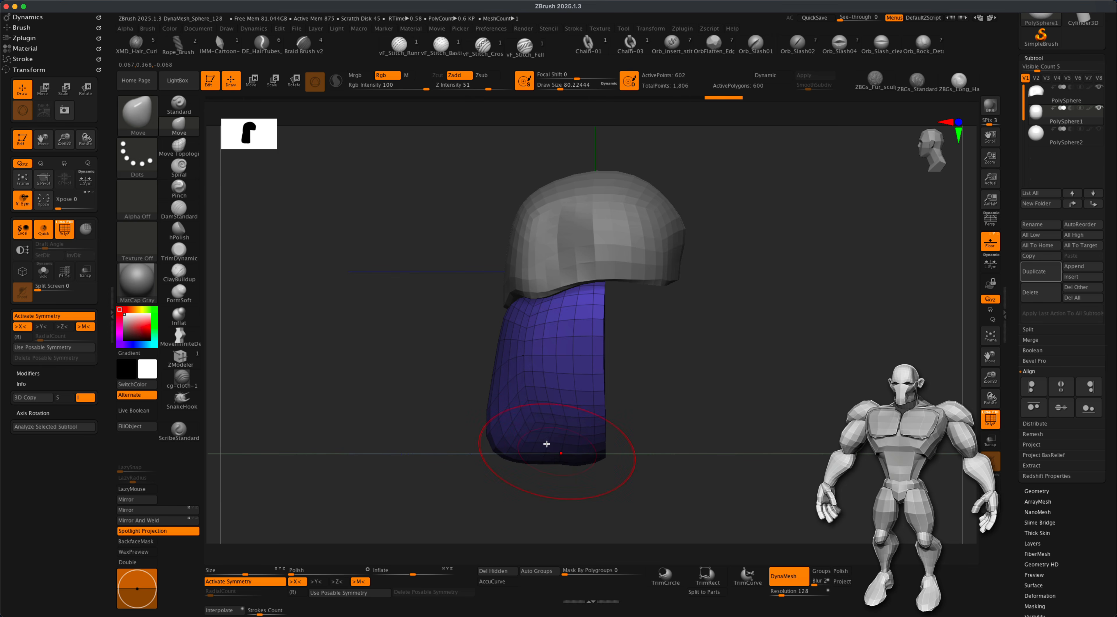
{"action": "left_click_drag", "start_coordinate": [504, 422], "coordinate": [496, 411]}
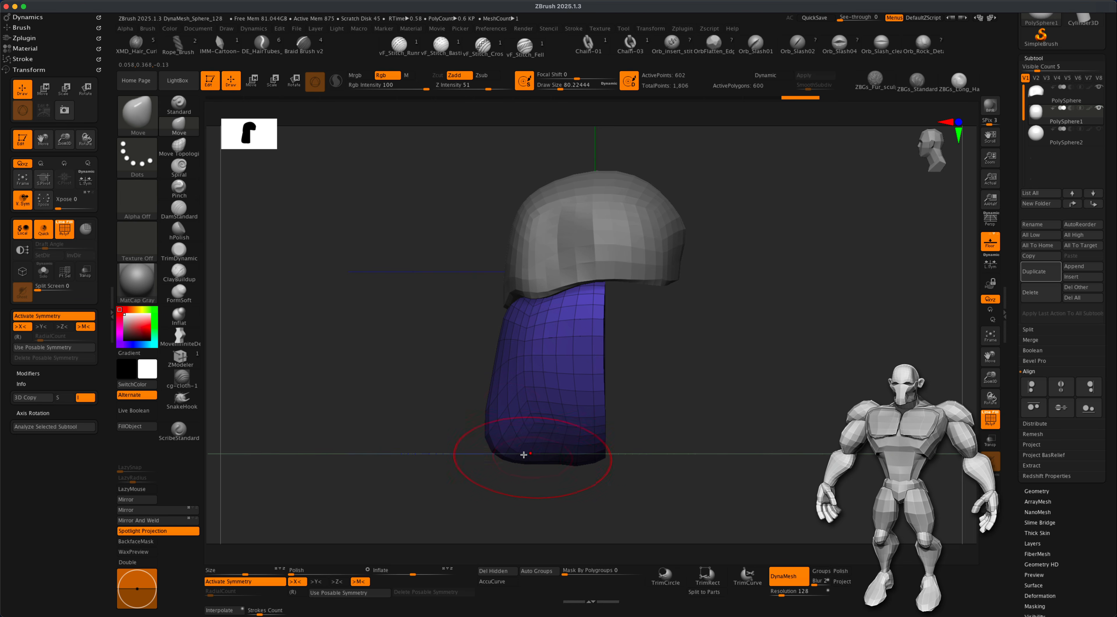
{"action": "left_click_drag", "start_coordinate": [503, 345], "coordinate": [506, 317]}
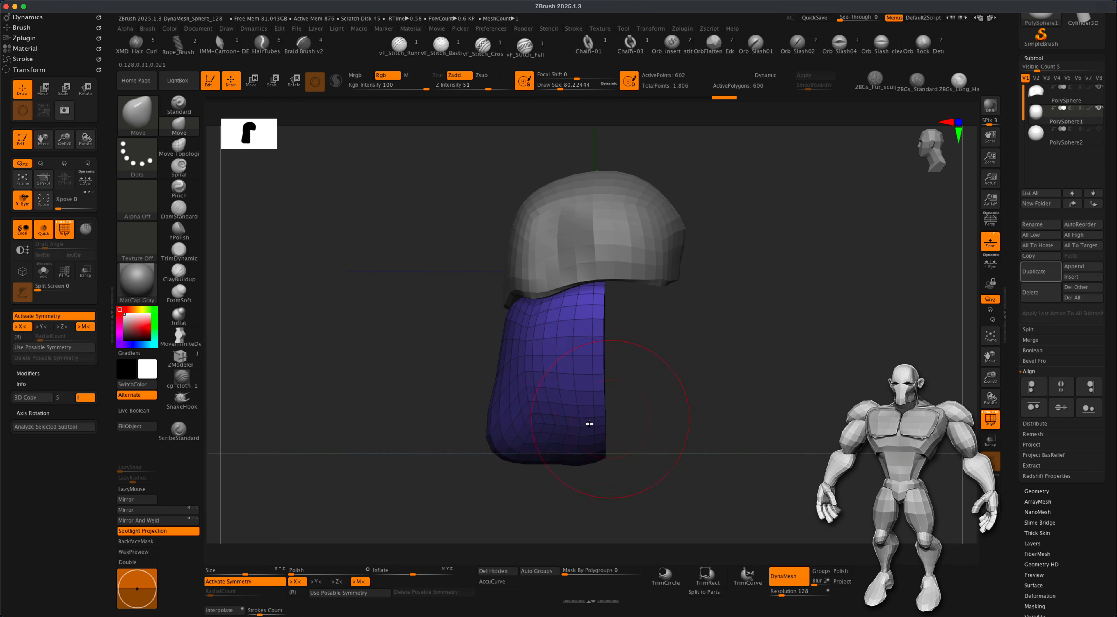
Step: Clip the bottom of the face piece with the ClipCurve brush along a slanted jawline that drops toward the chin
{"action": "left_click_drag", "start_coordinate": [628, 416], "coordinate": [627, 408], "text": "alt"}
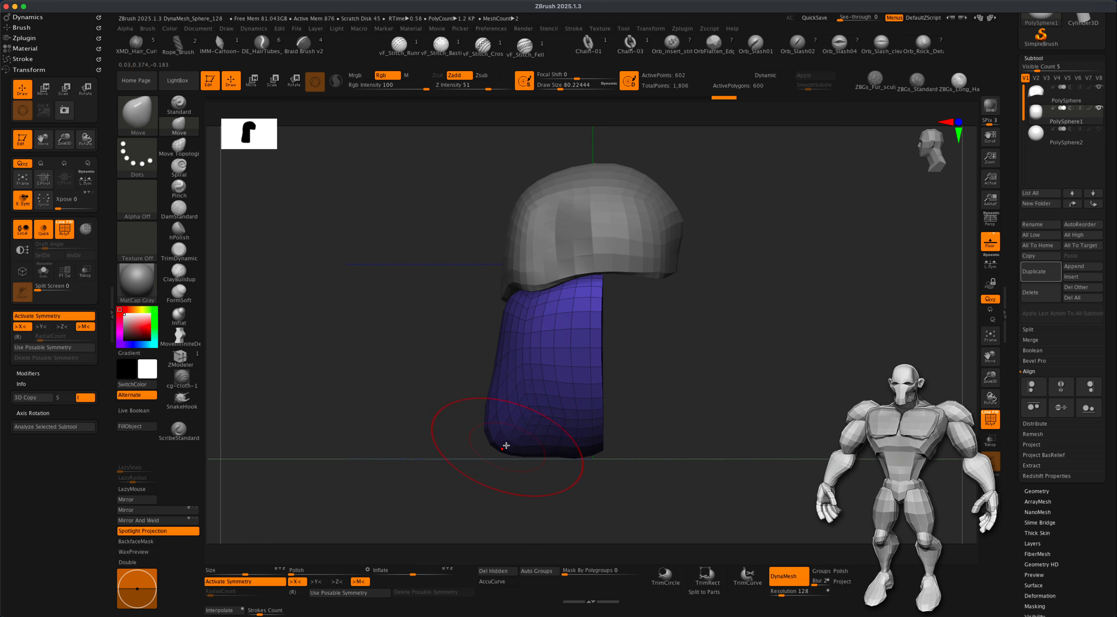
{"action": "left_click_drag", "start_coordinate": [656, 431], "coordinate": [642, 428], "text": "alt"}
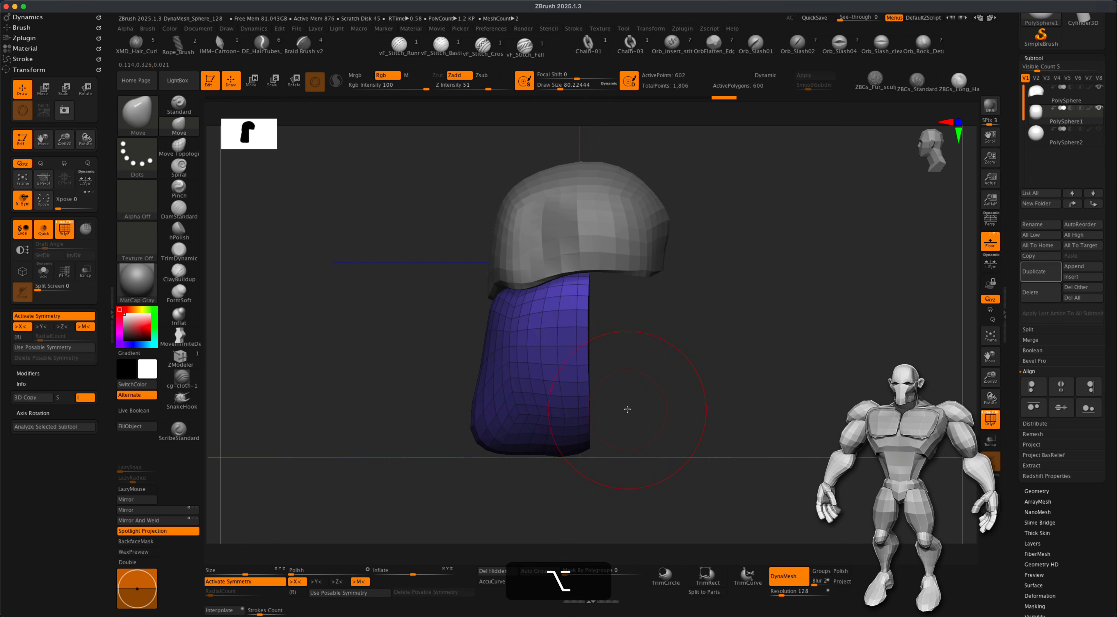
{"action": "left_click", "coordinate": [133, 111], "text": "shift+super"}
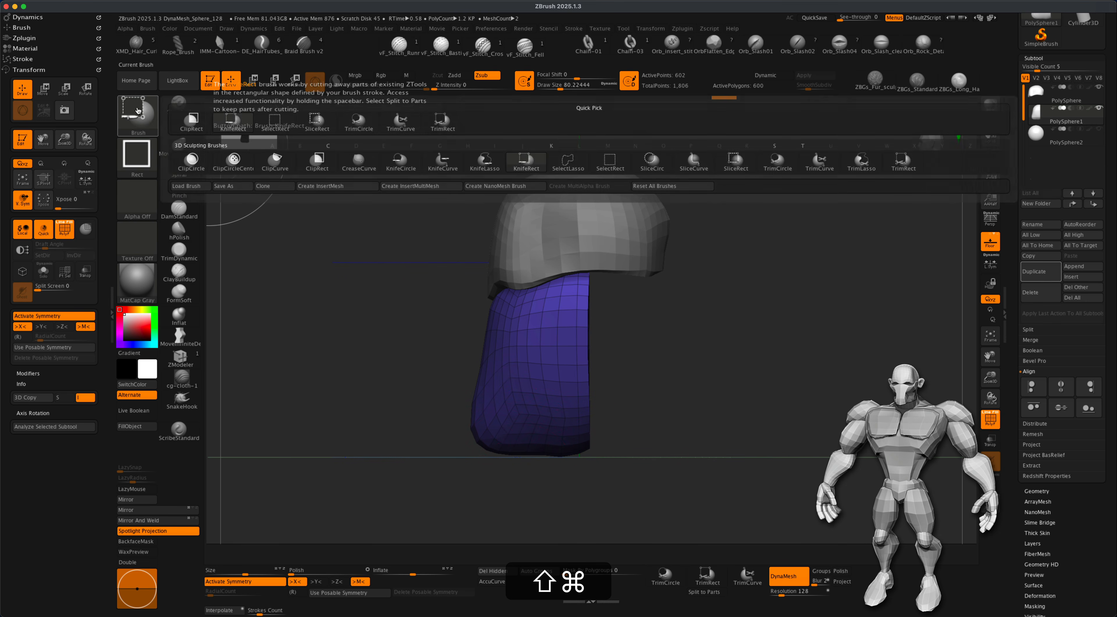
{"action": "left_click", "coordinate": [144, 118], "text": "shift+super"}
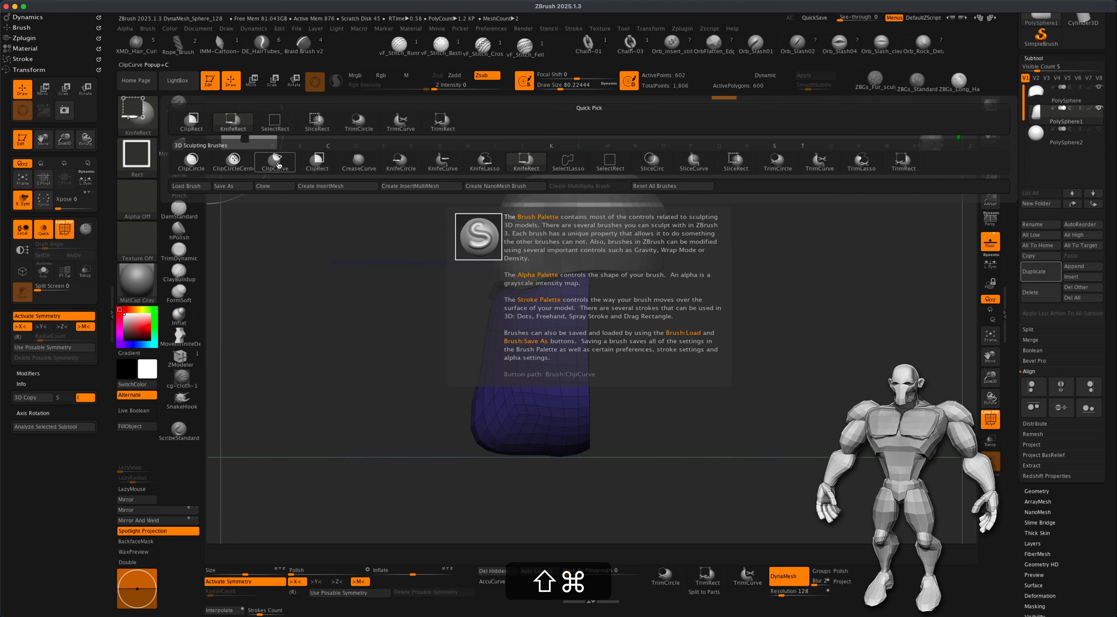
{"action": "left_click", "coordinate": [275, 160]}
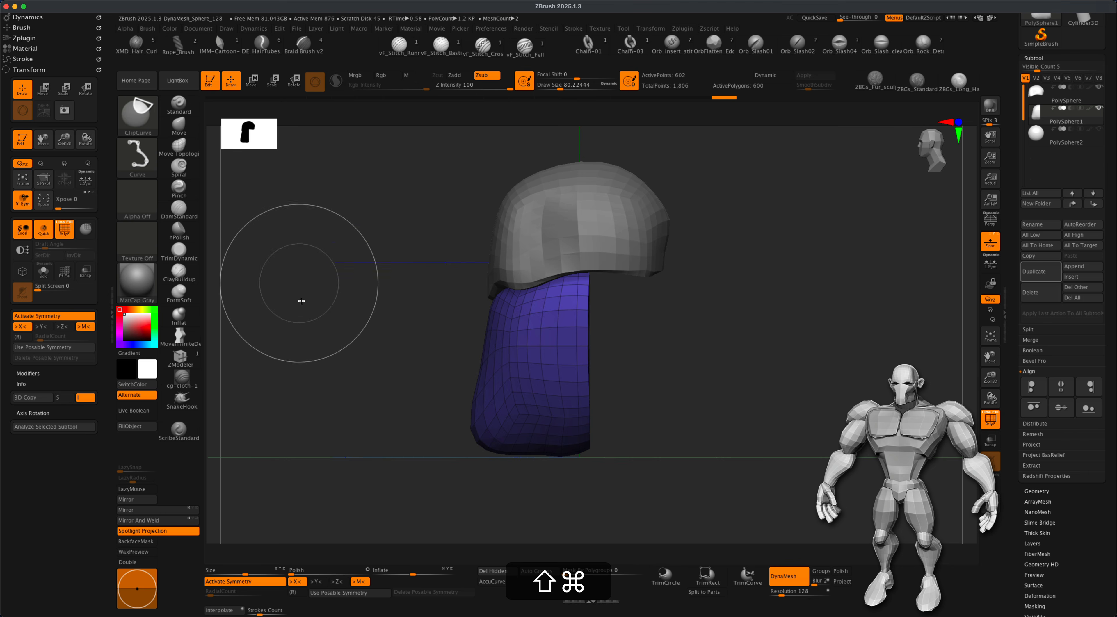
{"action": "left_click_drag", "start_coordinate": [726, 357], "coordinate": [370, 468], "text": "shift+super"}
{"action": "key", "text": "space"}
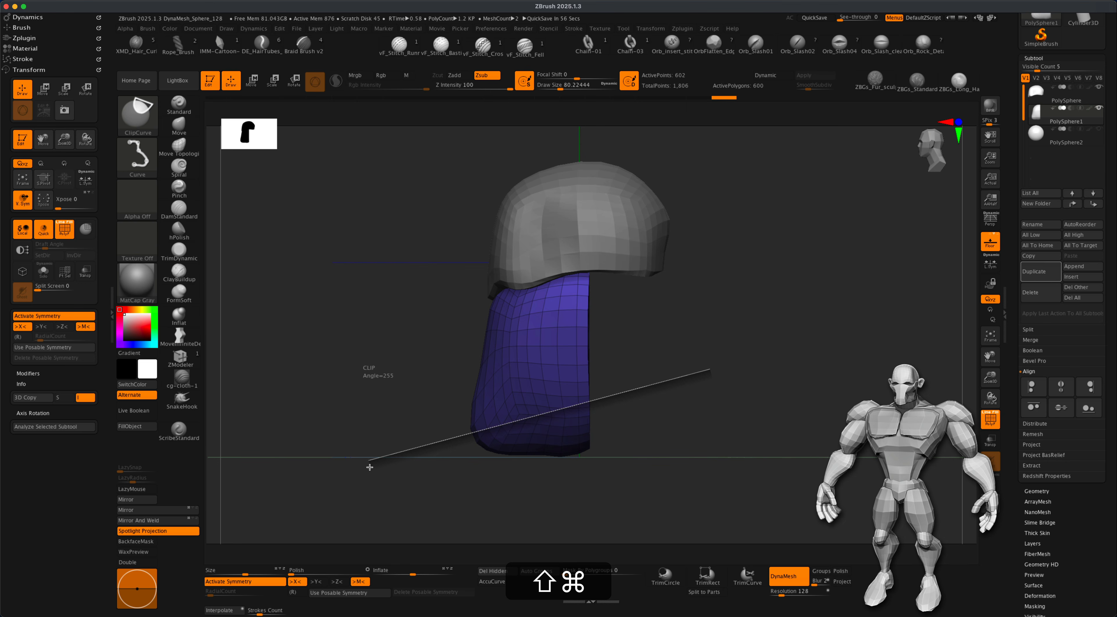
{"action": "left_click_drag", "start_coordinate": [369, 467], "coordinate": [317, 472], "text": "shift+super"}
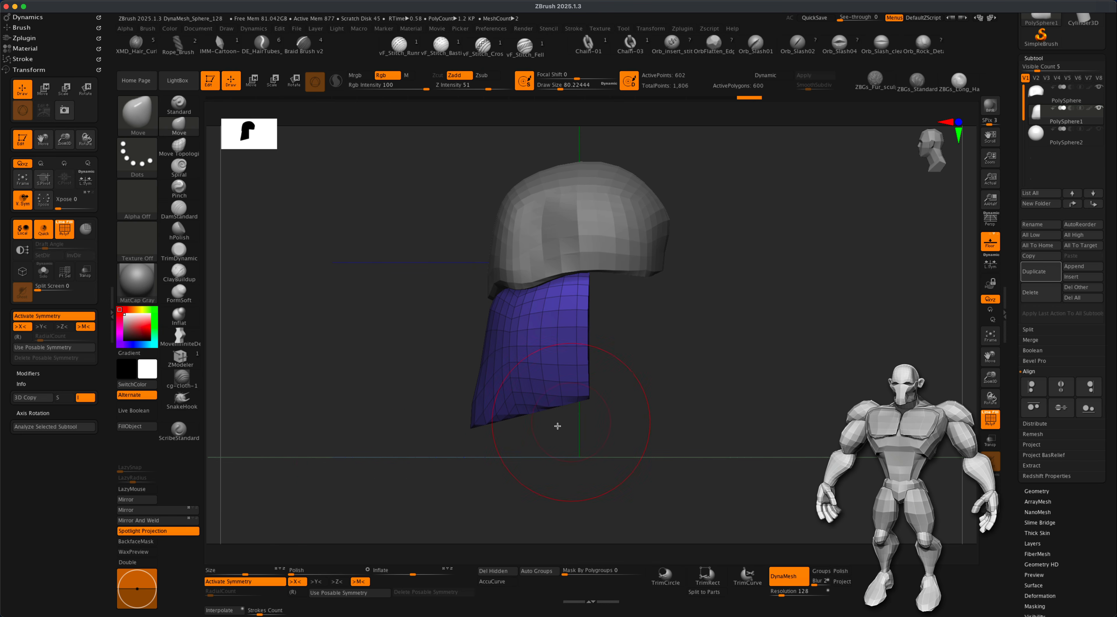
Step: Remesh the clipped face piece with ZRemesher at half the polygon count with DetectEdges enabled
{"action": "left_click_drag", "start_coordinate": [545, 456], "coordinate": [519, 406]}
{"action": "left_click_drag", "start_coordinate": [805, 414], "coordinate": [808, 377]}
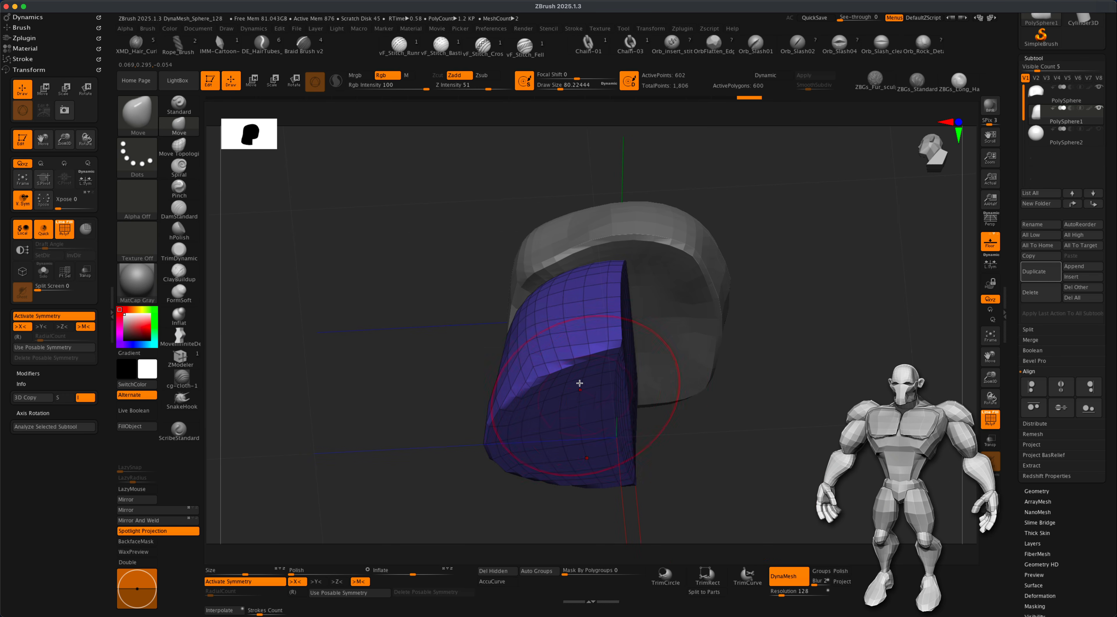
{"action": "left_click_drag", "start_coordinate": [763, 453], "coordinate": [793, 513]}
{"action": "left_click_drag", "start_coordinate": [775, 391], "coordinate": [768, 408], "text": "alt"}
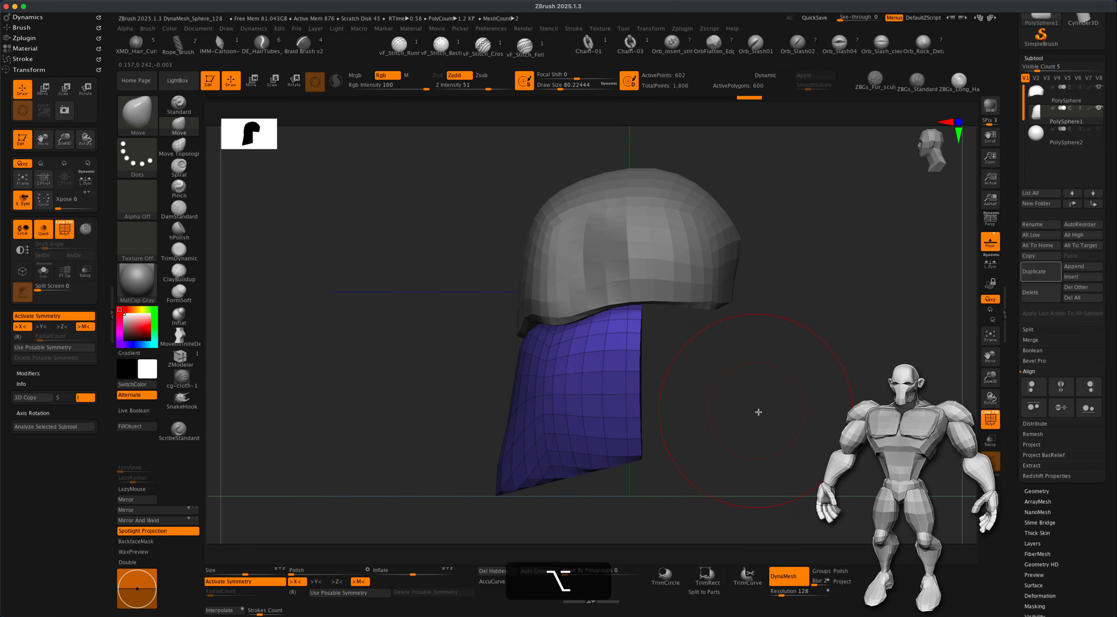
{"action": "scroll", "coordinate": [1053, 469], "scroll_direction": "down", "scroll_amount": 2}
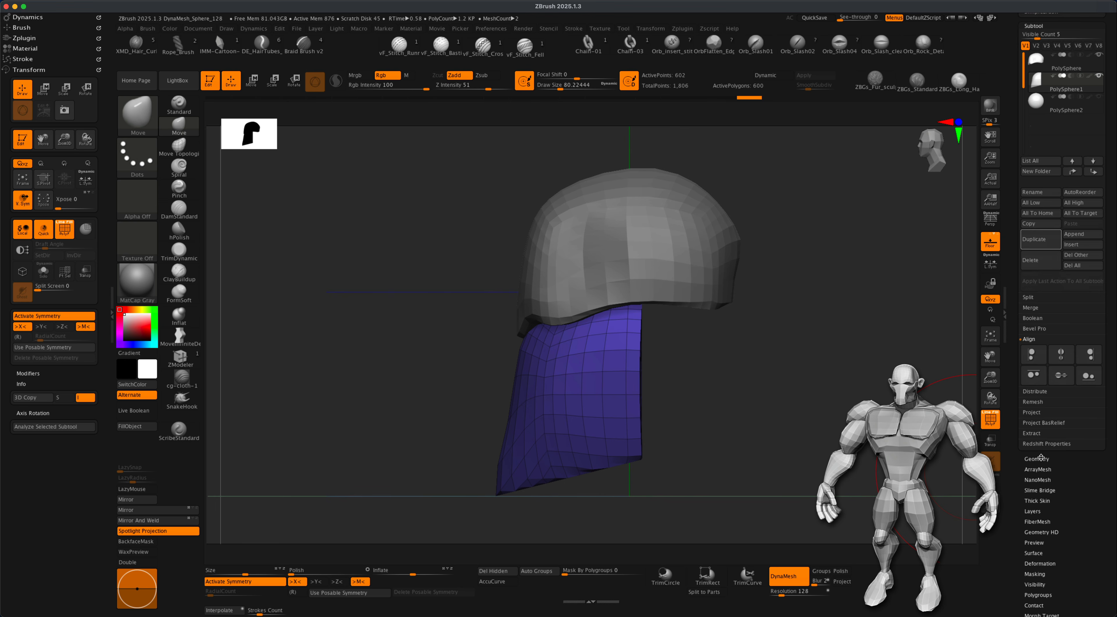
{"action": "left_click", "coordinate": [1041, 458]}
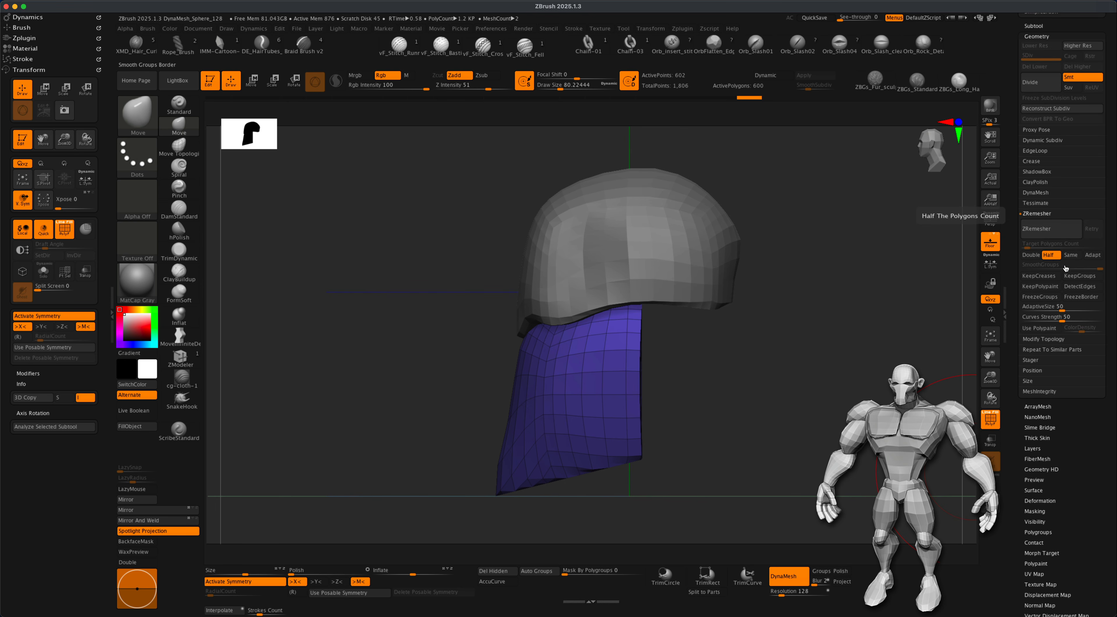
{"action": "left_click", "coordinate": [1077, 289]}
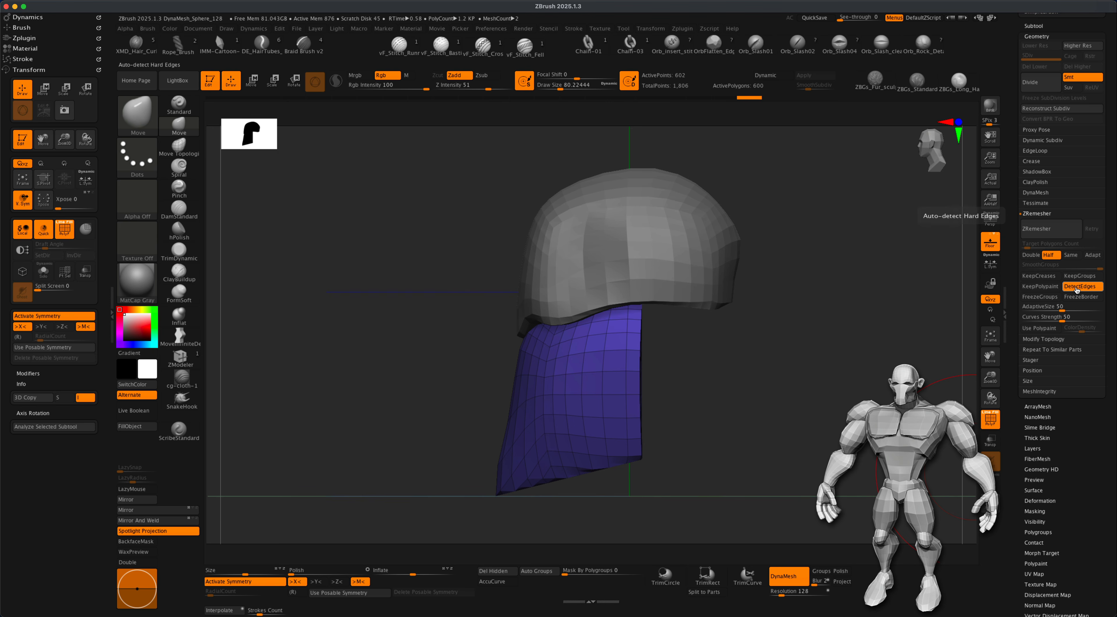
{"action": "left_click", "coordinate": [1039, 232]}
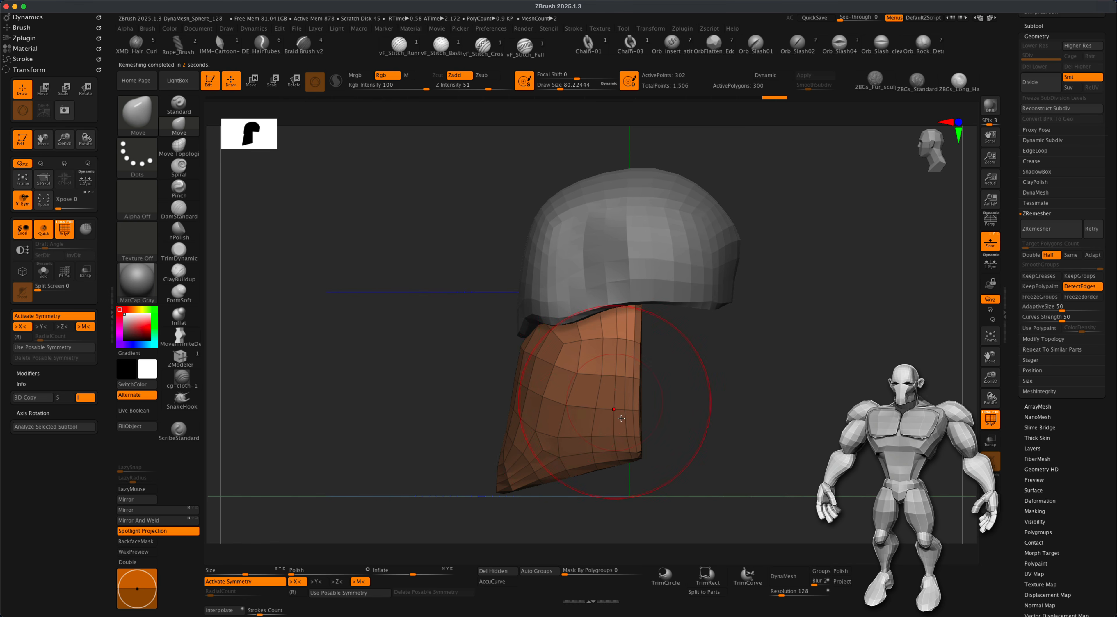
Step: Run ZRemesher again on the face piece at Half with DetectEdges for a coarser mesh
{"action": "mouse_move", "coordinate": [760, 410]}
{"action": "left_mouse_down"}
{"action": "mouse_move", "coordinate": [690, 412]}
{"action": "mouse_move", "coordinate": [576, 349]}
{"action": "left_mouse_up"}
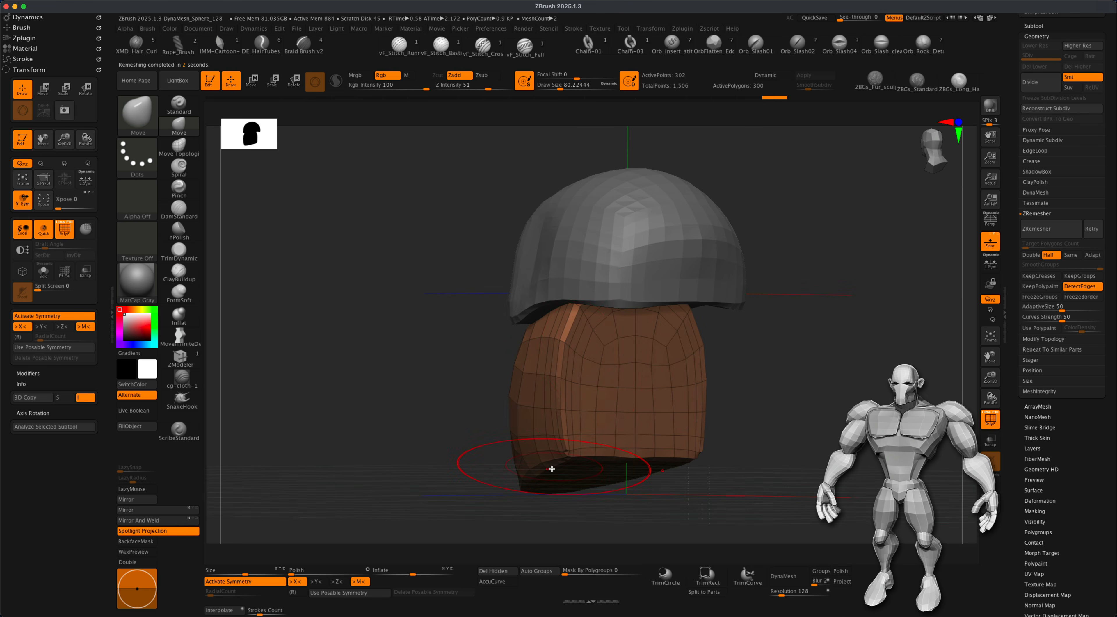
{"action": "left_click_drag", "start_coordinate": [449, 478], "coordinate": [579, 444]}
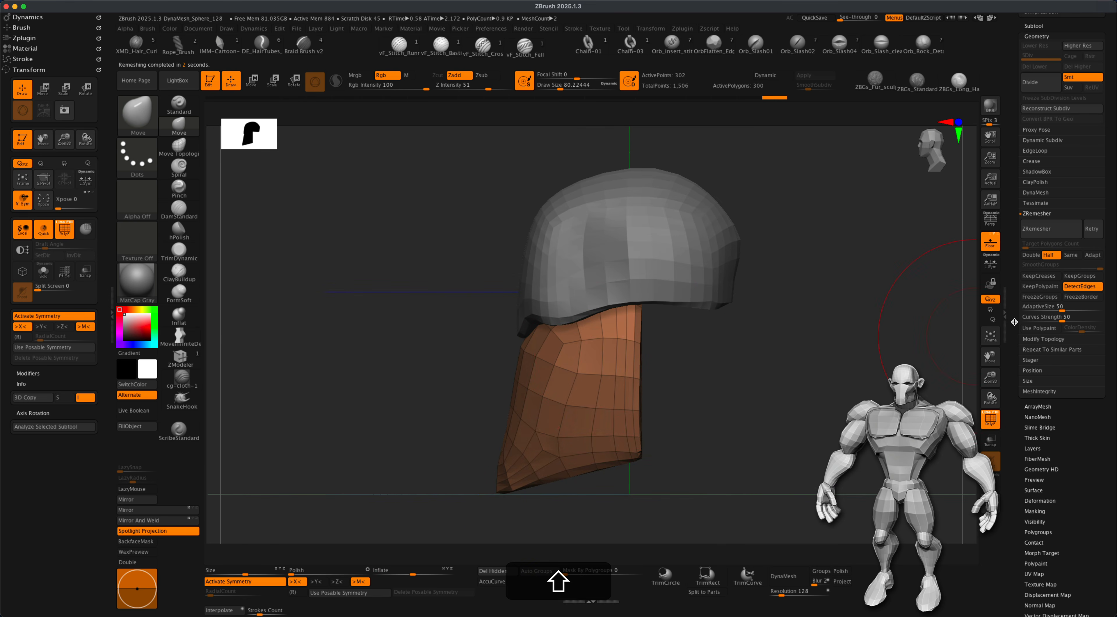
{"action": "left_click", "coordinate": [1047, 228]}
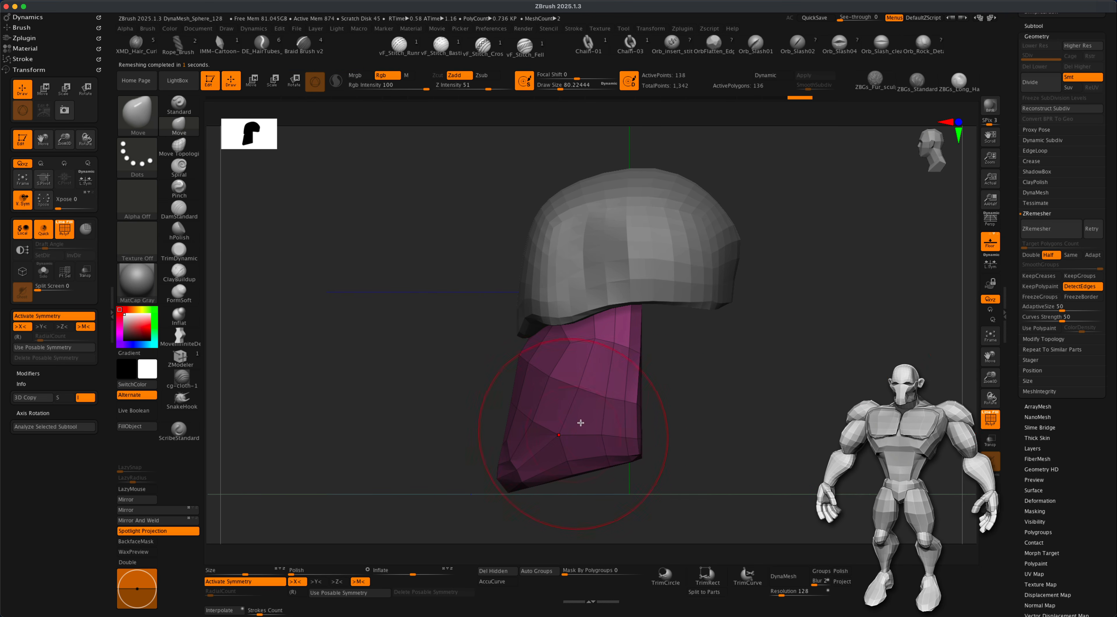
Step: Clip the top of the face piece to a flatter edge below the cranium with the ClipCurve brush
{"action": "left_click_drag", "start_coordinate": [732, 430], "coordinate": [685, 433]}
{"action": "mouse_move", "coordinate": [777, 350]}
{"action": "left_mouse_down", "text": "shift+super"}
{"action": "mouse_move", "coordinate": [394, 393]}
{"action": "mouse_move", "coordinate": [919, 358]}
{"action": "mouse_move", "coordinate": [591, 347]}
{"action": "mouse_move", "coordinate": [641, 319]}
{"action": "mouse_move", "coordinate": [760, 307]}
{"action": "mouse_move", "coordinate": [767, 321]}
{"action": "mouse_move", "coordinate": [770, 310]}
{"action": "left_mouse_up", "text": "shift+super"}
{"action": "key", "text": "space"}
{"action": "key", "text": "space"}
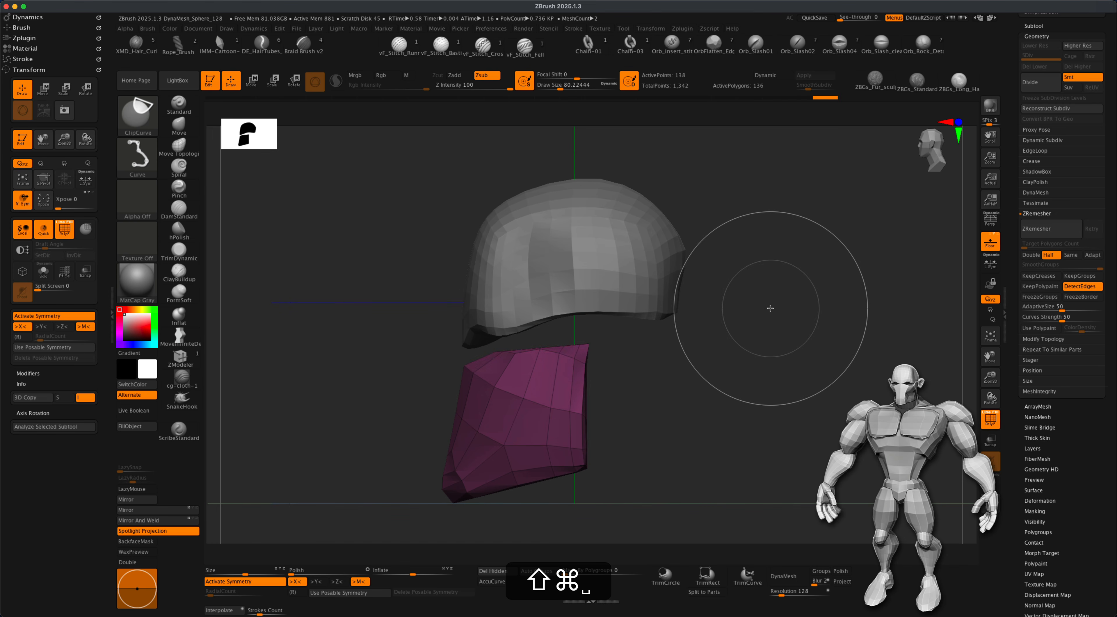
Step: Pull the top front edge of the face piece up toward the brow with the Move brush at draw size about 39
{"action": "mouse_move", "coordinate": [728, 360]}
{"action": "left_mouse_down"}
{"action": "mouse_move", "coordinate": [731, 375]}
{"action": "mouse_move", "coordinate": [678, 359]}
{"action": "mouse_move", "coordinate": [715, 347]}
{"action": "mouse_move", "coordinate": [723, 374]}
{"action": "mouse_move", "coordinate": [785, 361]}
{"action": "left_mouse_up"}
{"action": "key", "text": "s"}
{"action": "left_click_drag", "start_coordinate": [302, 259], "coordinate": [294, 257]}
{"action": "left_click_drag", "start_coordinate": [678, 367], "coordinate": [685, 354], "text": "alt"}
{"action": "left_click_drag", "start_coordinate": [759, 351], "coordinate": [724, 354]}
{"action": "key", "text": "s"}
{"action": "mouse_move", "coordinate": [732, 354]}
{"action": "left_mouse_down"}
{"action": "mouse_move", "coordinate": [740, 339]}
{"action": "mouse_move", "coordinate": [725, 353]}
{"action": "left_mouse_up"}
{"action": "key", "text": "s"}
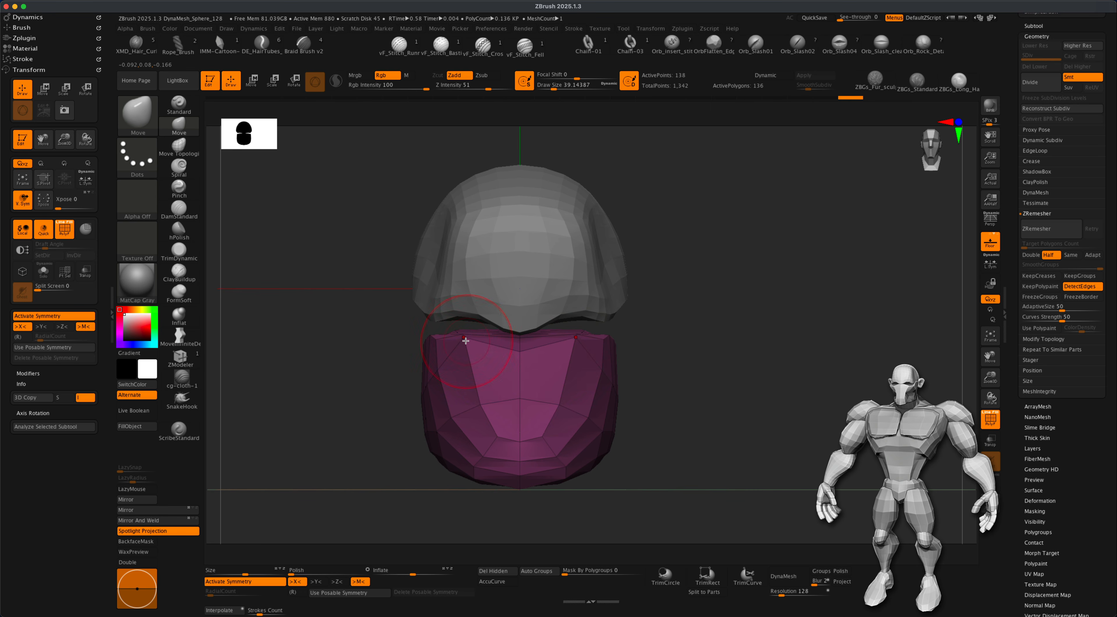
{"action": "left_click_drag", "start_coordinate": [521, 352], "coordinate": [521, 330]}
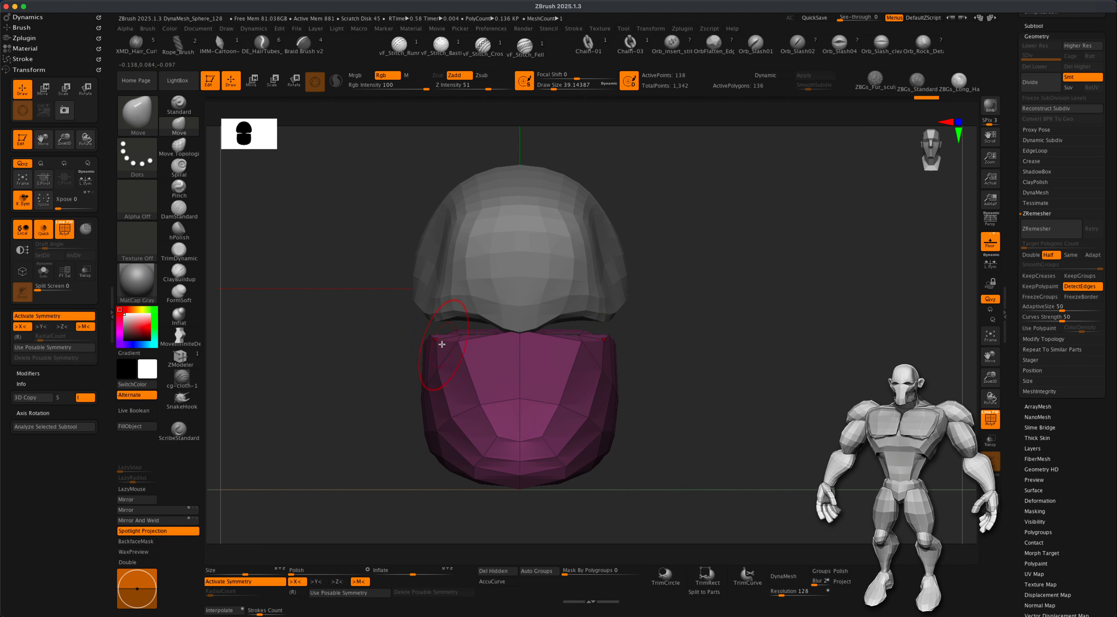
{"action": "left_click_drag", "start_coordinate": [437, 332], "coordinate": [433, 306]}
{"action": "key", "text": "super+z"}
{"action": "left_click_drag", "start_coordinate": [362, 361], "coordinate": [418, 334]}
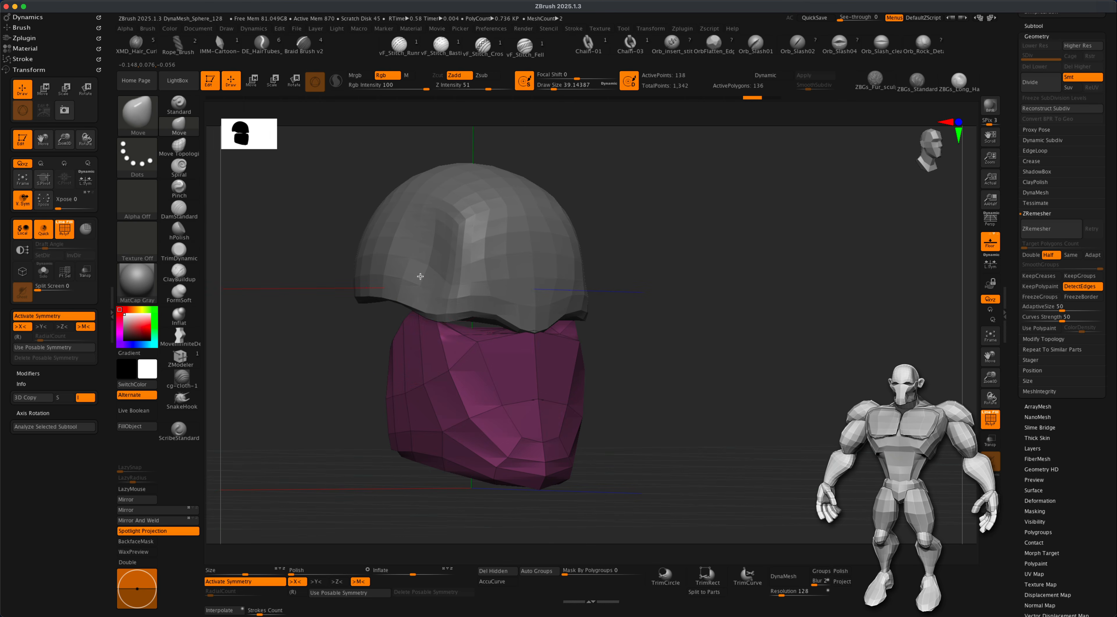
Step: Pull the upper side vertices of the face piece up under the cranium with the Move brush at draw size about 20
{"action": "key", "text": "s"}
{"action": "left_click_drag", "start_coordinate": [708, 366], "coordinate": [714, 366]}
{"action": "left_click_drag", "start_coordinate": [665, 339], "coordinate": [741, 336]}
{"action": "mouse_move", "coordinate": [345, 320]}
{"action": "left_mouse_down"}
{"action": "mouse_move", "coordinate": [342, 264]}
{"action": "mouse_move", "coordinate": [370, 278]}
{"action": "left_mouse_up"}
{"action": "left_click_drag", "start_coordinate": [505, 331], "coordinate": [585, 322]}
{"action": "key", "text": "alt+s"}
{"action": "key", "text": "s"}
{"action": "mouse_move", "coordinate": [601, 366]}
{"action": "left_mouse_down"}
{"action": "mouse_move", "coordinate": [594, 389]}
{"action": "mouse_move", "coordinate": [593, 364]}
{"action": "mouse_move", "coordinate": [610, 380]}
{"action": "left_mouse_up"}
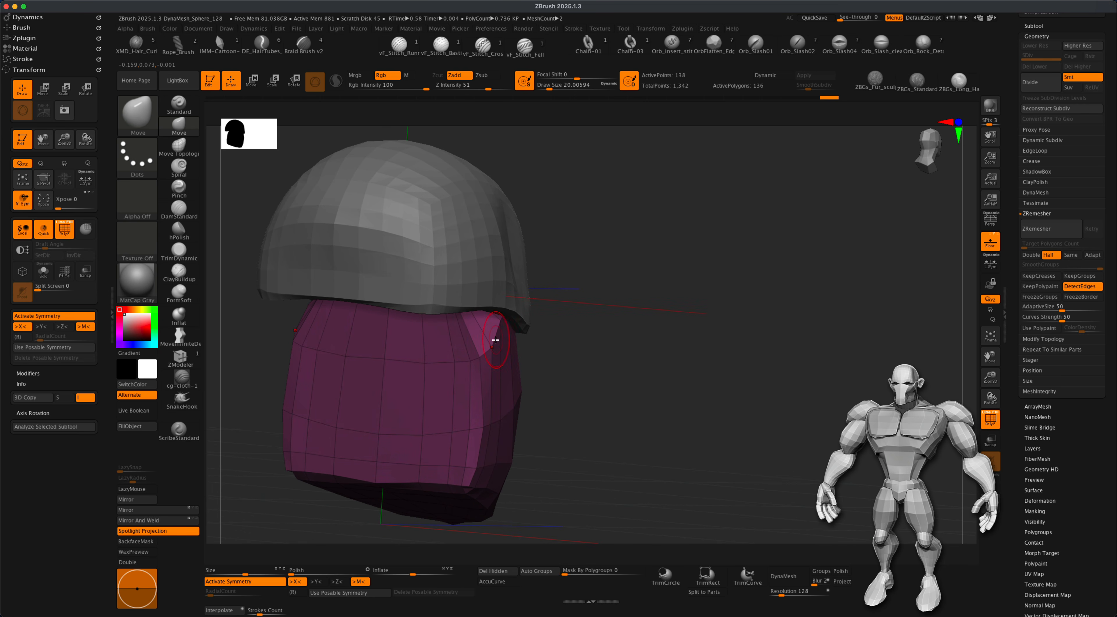
{"action": "left_click_drag", "start_coordinate": [493, 345], "coordinate": [490, 259]}
{"action": "left_click_drag", "start_coordinate": [482, 334], "coordinate": [476, 282]}
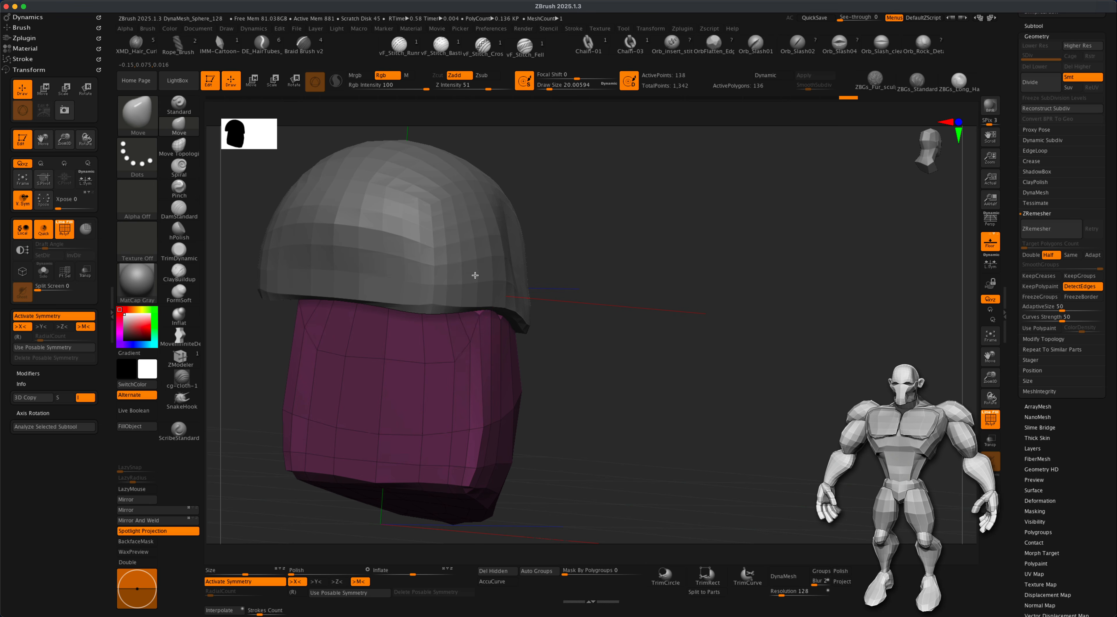
Step: Raise the upper back of the face piece into the cranium with the Move brush at draw size about 65
{"action": "key", "text": "s"}
{"action": "left_click_drag", "start_coordinate": [582, 342], "coordinate": [608, 353], "text": "alt"}
{"action": "mouse_move", "coordinate": [533, 318]}
{"action": "left_mouse_down"}
{"action": "mouse_move", "coordinate": [564, 322]}
{"action": "mouse_move", "coordinate": [544, 330]}
{"action": "left_mouse_up"}
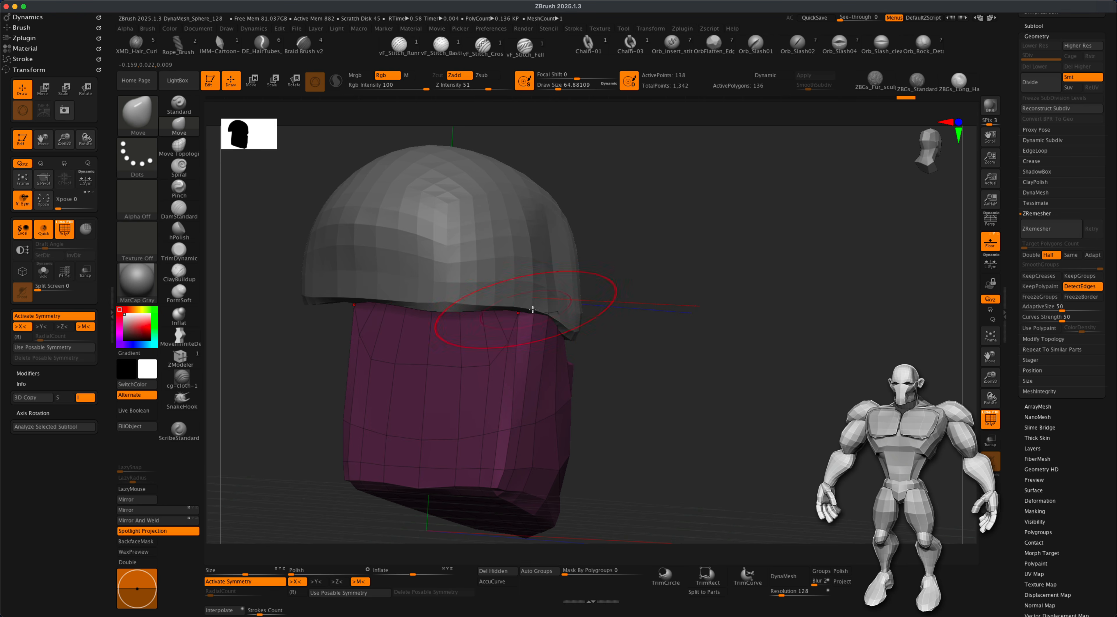
{"action": "left_click_drag", "start_coordinate": [650, 344], "coordinate": [659, 331]}
Step: Adjust the upper side edges of the face piece against the cranium rim with a smaller Move brush
{"action": "key", "text": "s"}
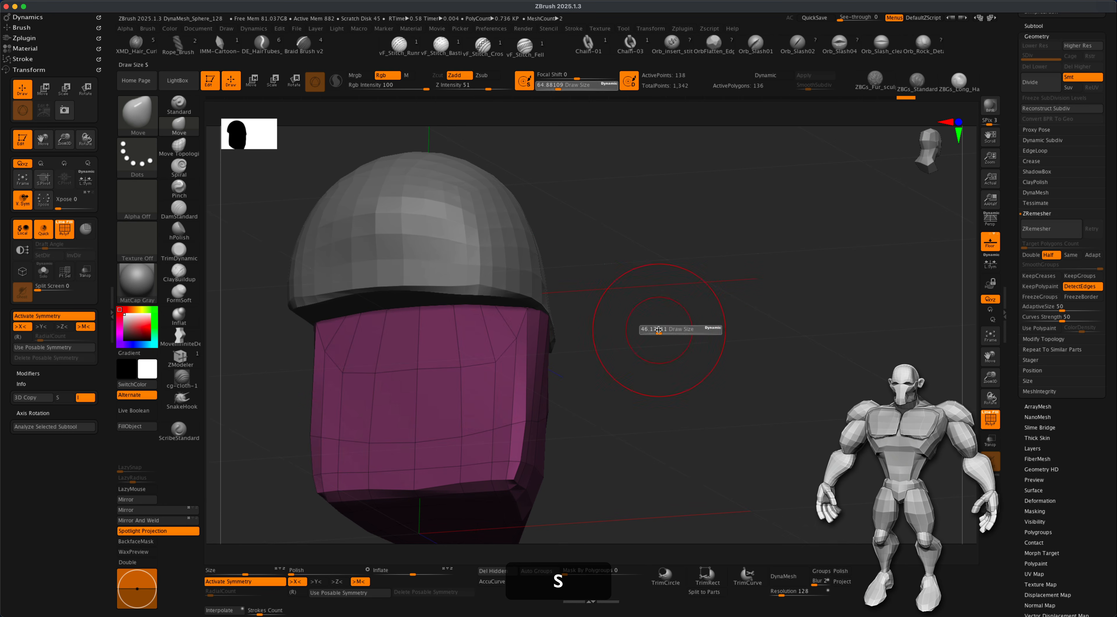
{"action": "key", "text": "s"}
{"action": "left_click_drag", "start_coordinate": [580, 326], "coordinate": [534, 312]}
{"action": "left_click_drag", "start_coordinate": [629, 343], "coordinate": [566, 338]}
{"action": "left_click_drag", "start_coordinate": [736, 376], "coordinate": [686, 374]}
{"action": "left_click_drag", "start_coordinate": [439, 359], "coordinate": [456, 299], "text": "alt"}
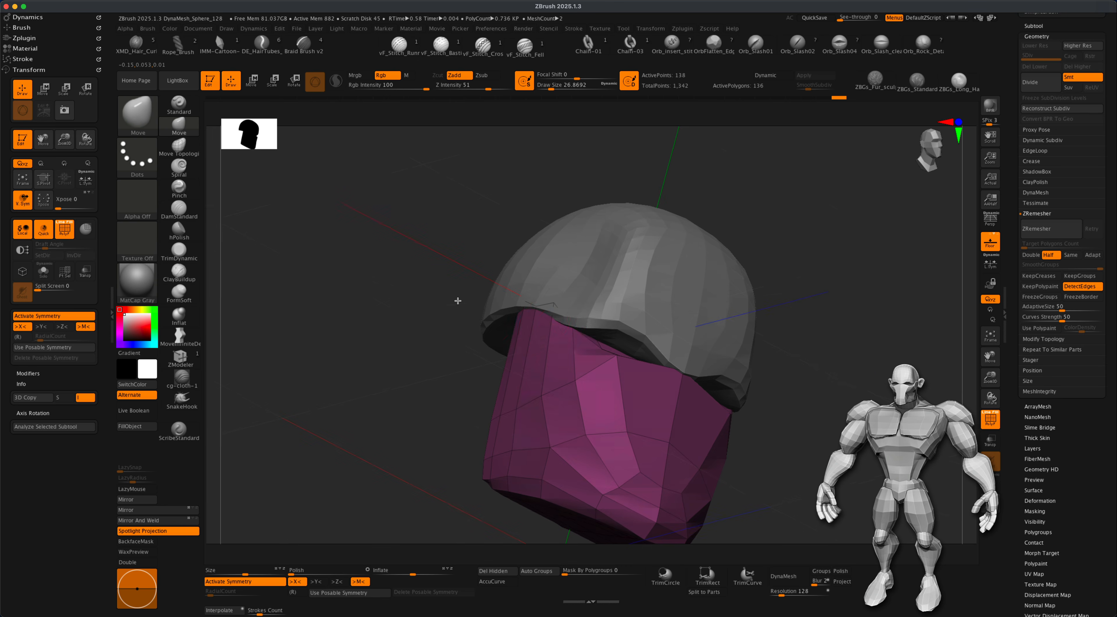
Step: Pull the upper cheek vertex of the face piece up under the brow with the Move brush at draw size about 14
{"action": "left_click_drag", "start_coordinate": [430, 334], "coordinate": [424, 369], "text": "shift"}
{"action": "left_click_drag", "start_coordinate": [798, 391], "coordinate": [744, 406]}
{"action": "left_click_drag", "start_coordinate": [744, 407], "coordinate": [786, 415], "text": "alt"}
{"action": "key", "text": "s"}
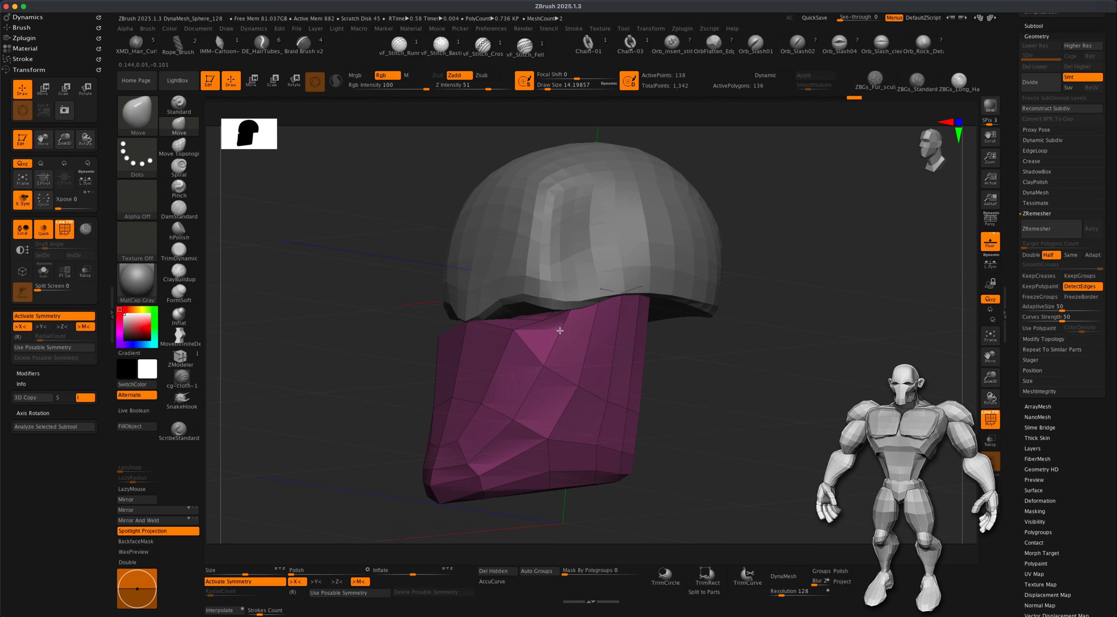
{"action": "left_click_drag", "start_coordinate": [547, 353], "coordinate": [555, 292]}
{"action": "mouse_move", "coordinate": [706, 356]}
{"action": "left_mouse_down", "text": "alt"}
{"action": "mouse_move", "coordinate": [702, 344]}
{"action": "mouse_move", "coordinate": [650, 360]}
{"action": "mouse_move", "coordinate": [544, 347]}
{"action": "mouse_move", "coordinate": [549, 323]}
{"action": "mouse_move", "coordinate": [696, 339]}
{"action": "mouse_move", "coordinate": [651, 355]}
{"action": "mouse_move", "coordinate": [668, 355]}
{"action": "mouse_move", "coordinate": [683, 381]}
{"action": "left_mouse_up", "text": "alt"}
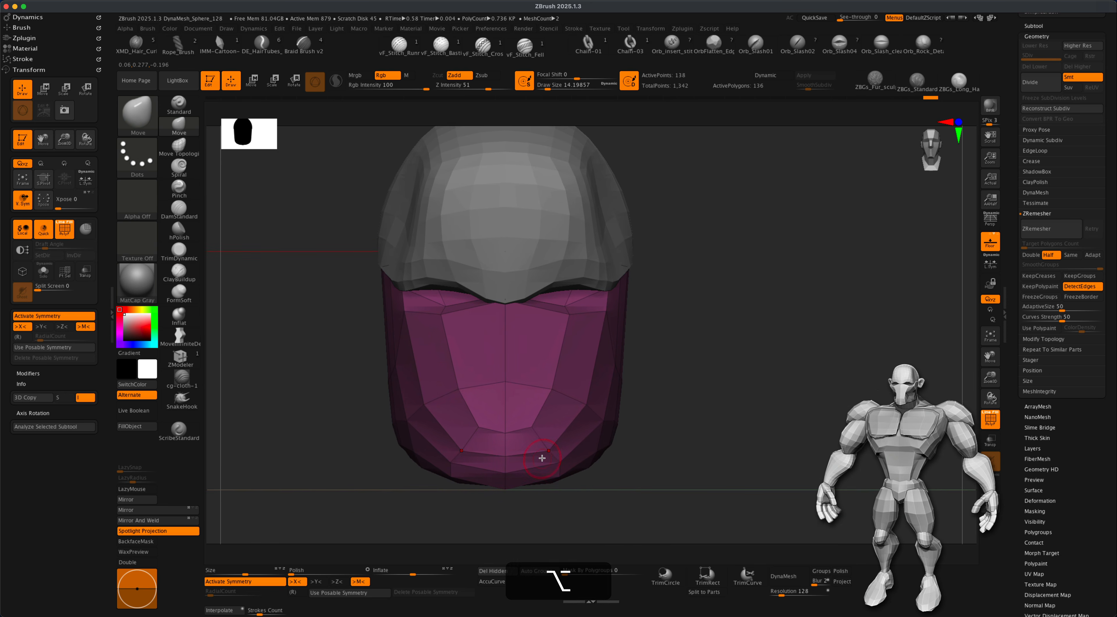
Step: Shape a narrow, pointed chin by moving the lower front vertices down and inward, then check it in side profile
{"action": "mouse_move", "coordinate": [556, 464]}
{"action": "left_mouse_down"}
{"action": "mouse_move", "coordinate": [553, 492]}
{"action": "mouse_move", "coordinate": [494, 508]}
{"action": "mouse_move", "coordinate": [504, 525]}
{"action": "left_mouse_up"}
{"action": "left_click_drag", "start_coordinate": [545, 465], "coordinate": [526, 478]}
{"action": "left_click_drag", "start_coordinate": [532, 431], "coordinate": [551, 435]}
{"action": "left_click_drag", "start_coordinate": [554, 396], "coordinate": [548, 423]}
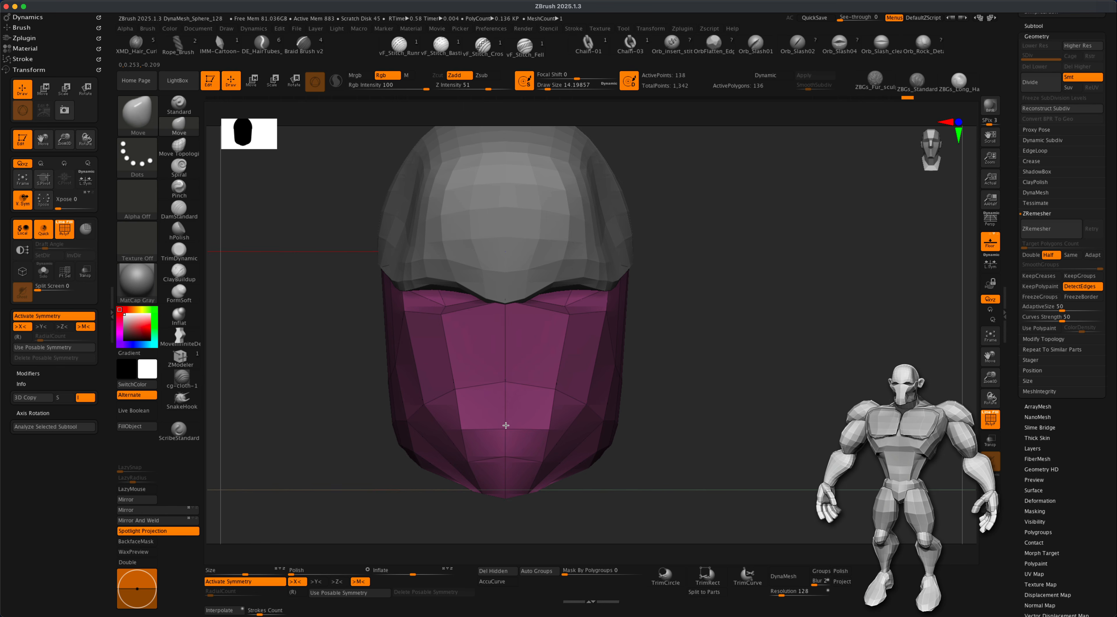
{"action": "left_click_drag", "start_coordinate": [664, 468], "coordinate": [559, 463]}
{"action": "left_click_drag", "start_coordinate": [456, 467], "coordinate": [444, 470], "text": "shift"}
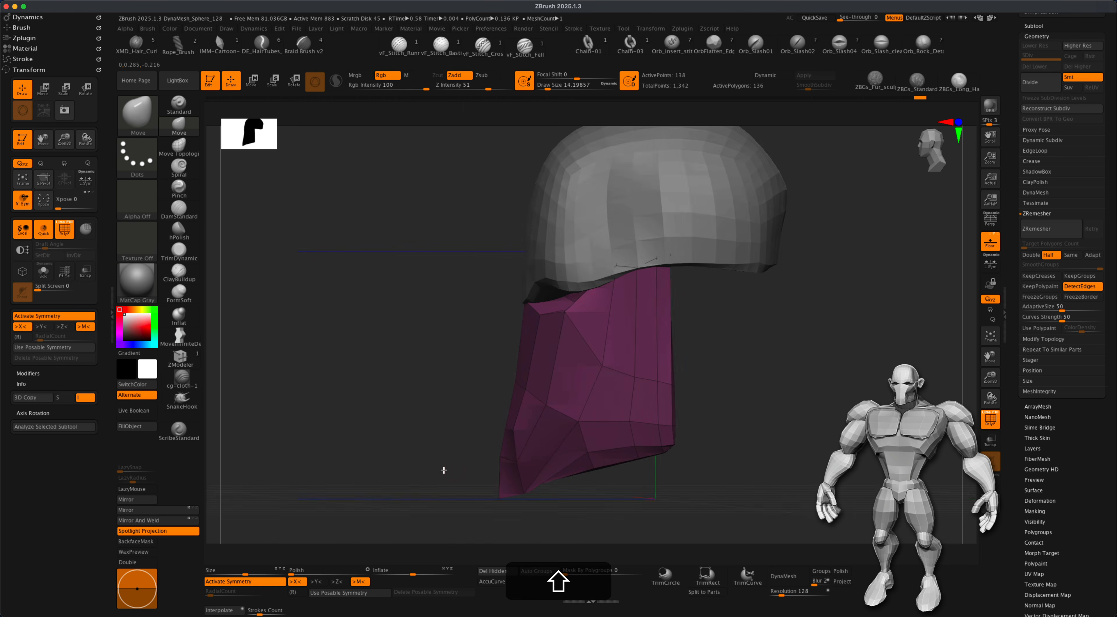
{"action": "left_click_drag", "start_coordinate": [491, 503], "coordinate": [488, 495], "text": "shift"}
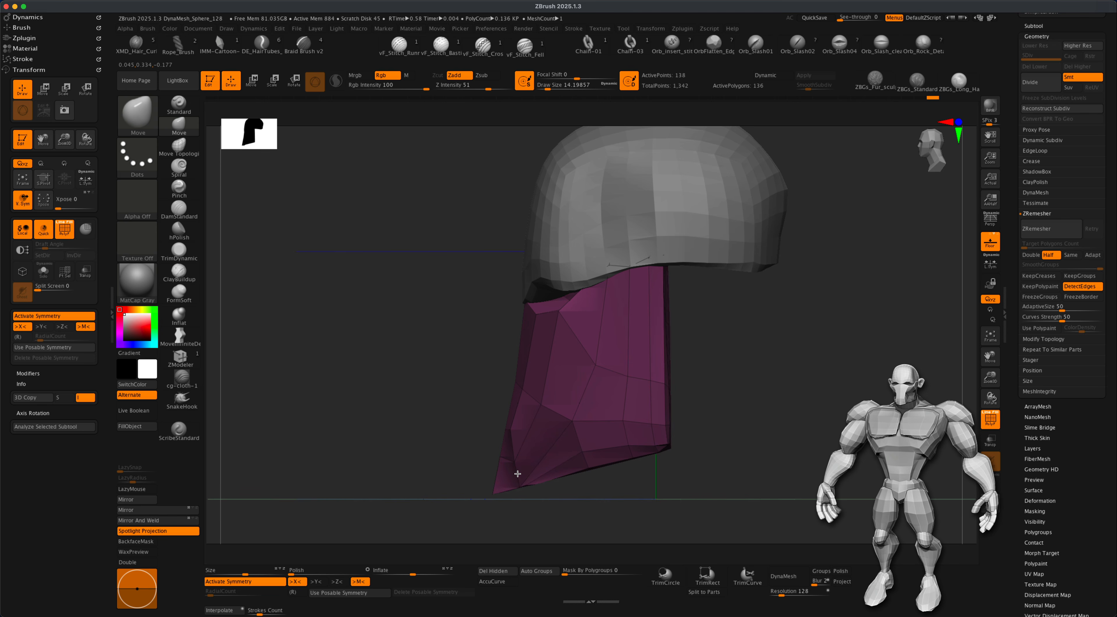
Step: Insert a horizontal edge loop across the upper face piece with ZModeler's edge Insert action and Single EdgeLoop target
{"action": "mouse_move", "coordinate": [545, 445]}
{"action": "left_mouse_down"}
{"action": "mouse_move", "coordinate": [459, 446]}
{"action": "mouse_move", "coordinate": [514, 435]}
{"action": "left_mouse_up"}
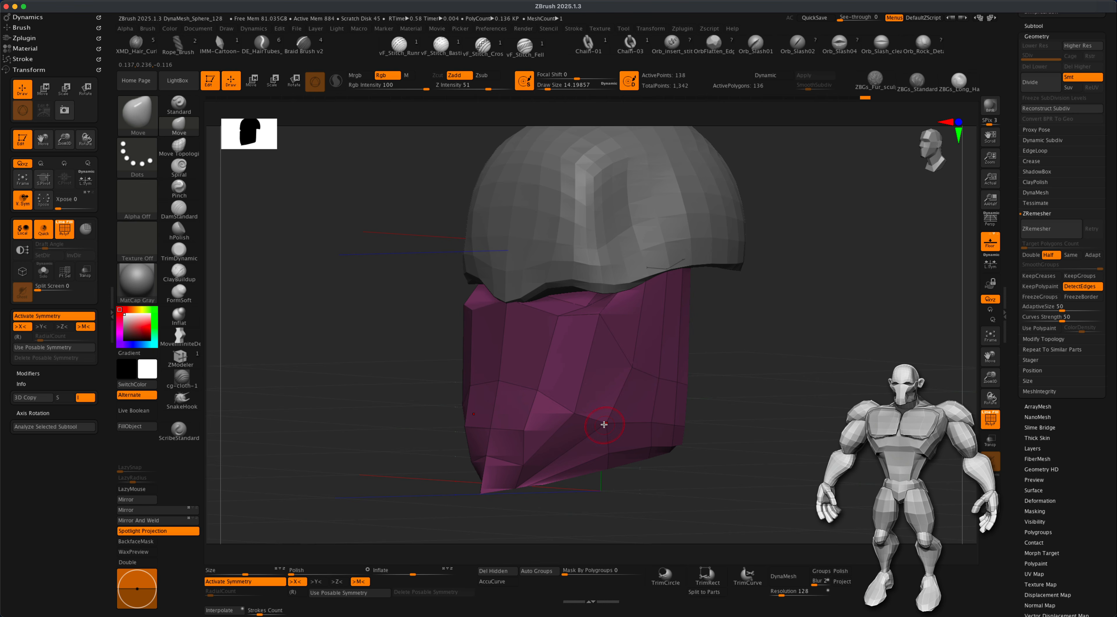
{"action": "left_click_drag", "start_coordinate": [866, 332], "coordinate": [772, 429], "text": "shift"}
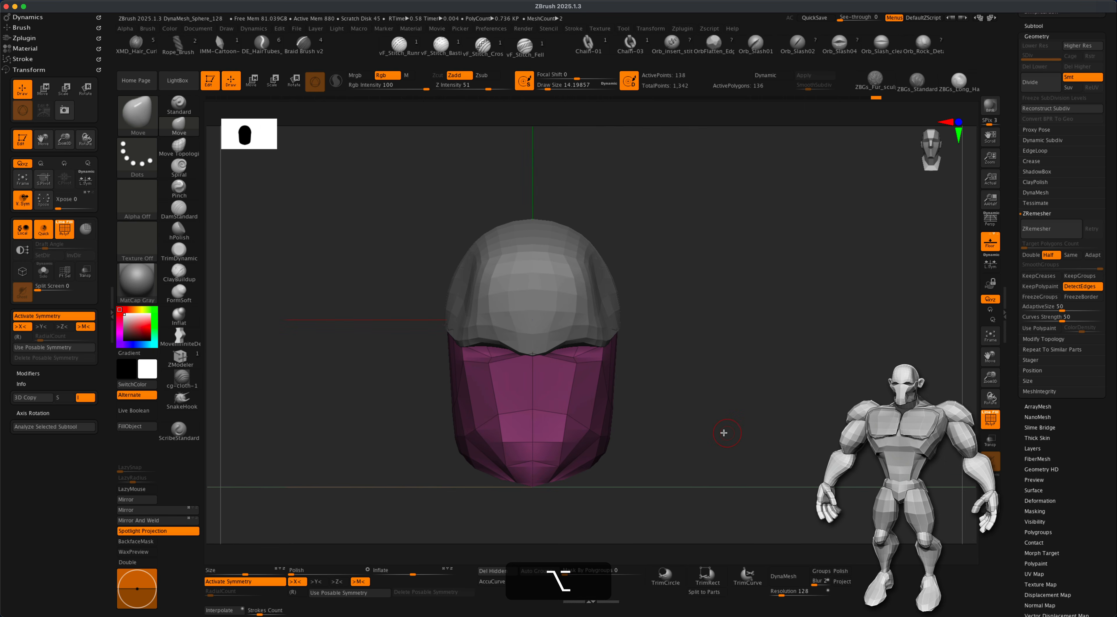
{"action": "key", "text": "s"}
{"action": "left_click", "coordinate": [701, 443]}
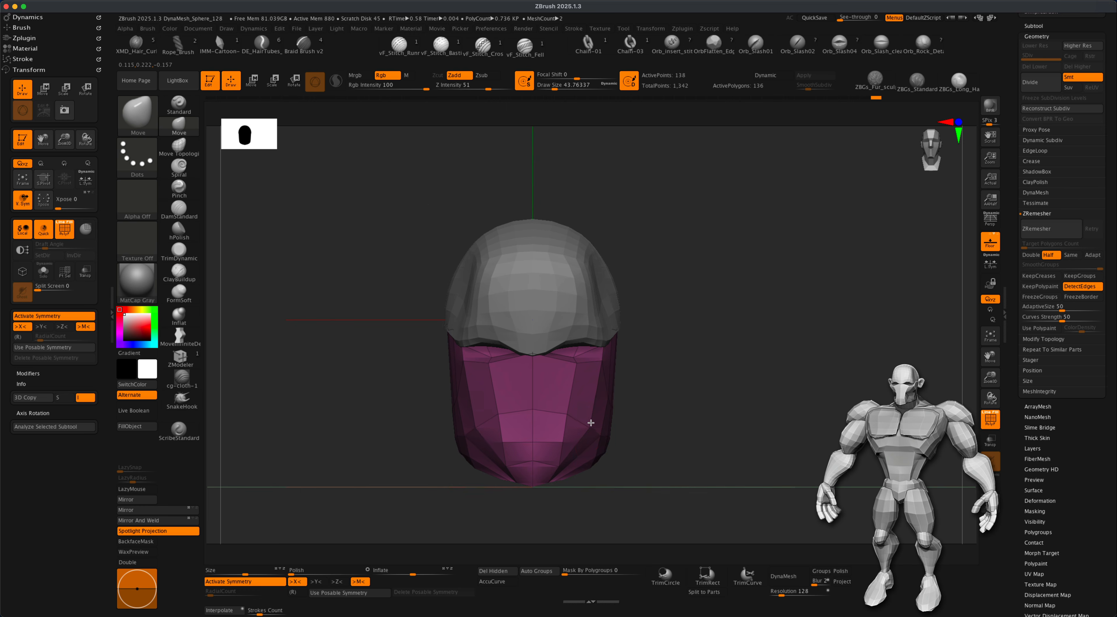
{"action": "left_click_drag", "start_coordinate": [686, 406], "coordinate": [726, 459], "text": "alt"}
{"action": "left_click_drag", "start_coordinate": [801, 398], "coordinate": [770, 411], "text": "alt"}
{"action": "key", "text": "super"}
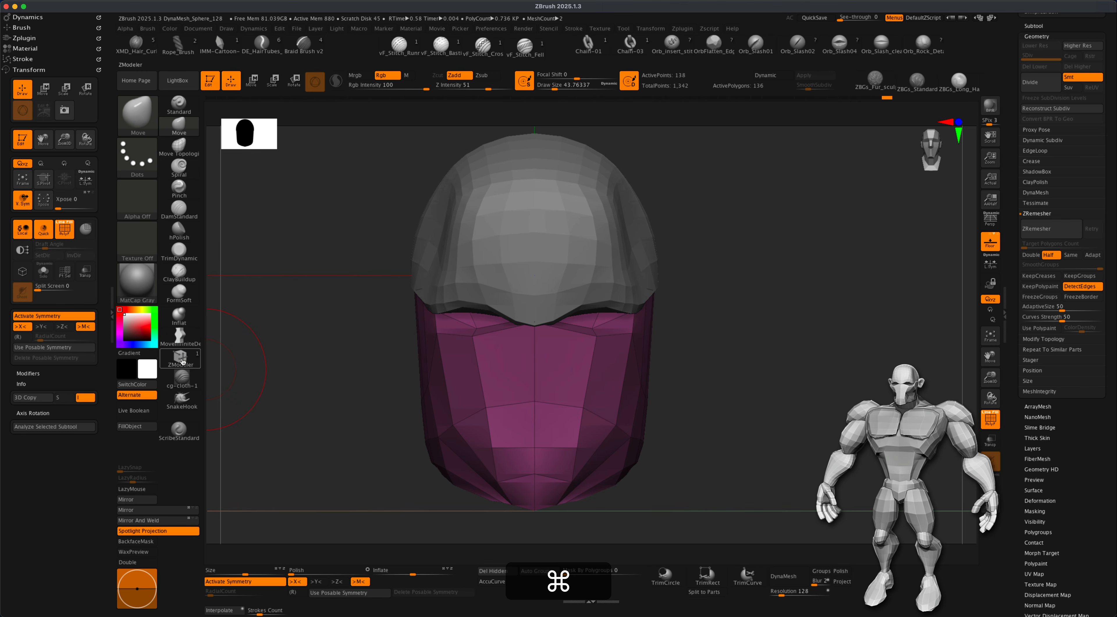
{"action": "left_click", "coordinate": [182, 361]}
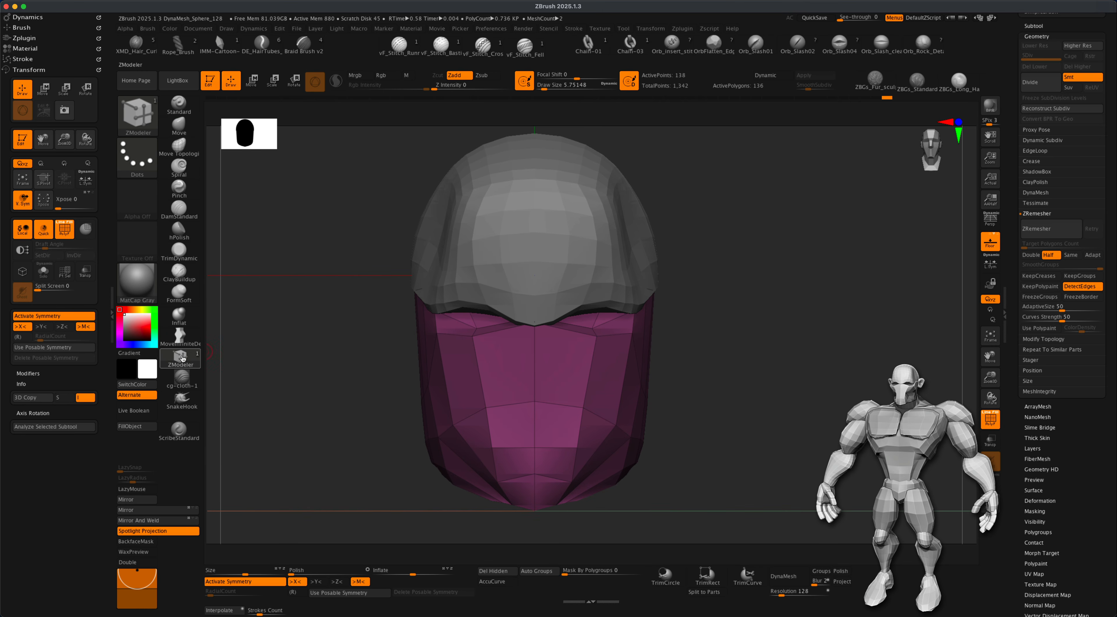
{"action": "left_click", "coordinate": [184, 358]}
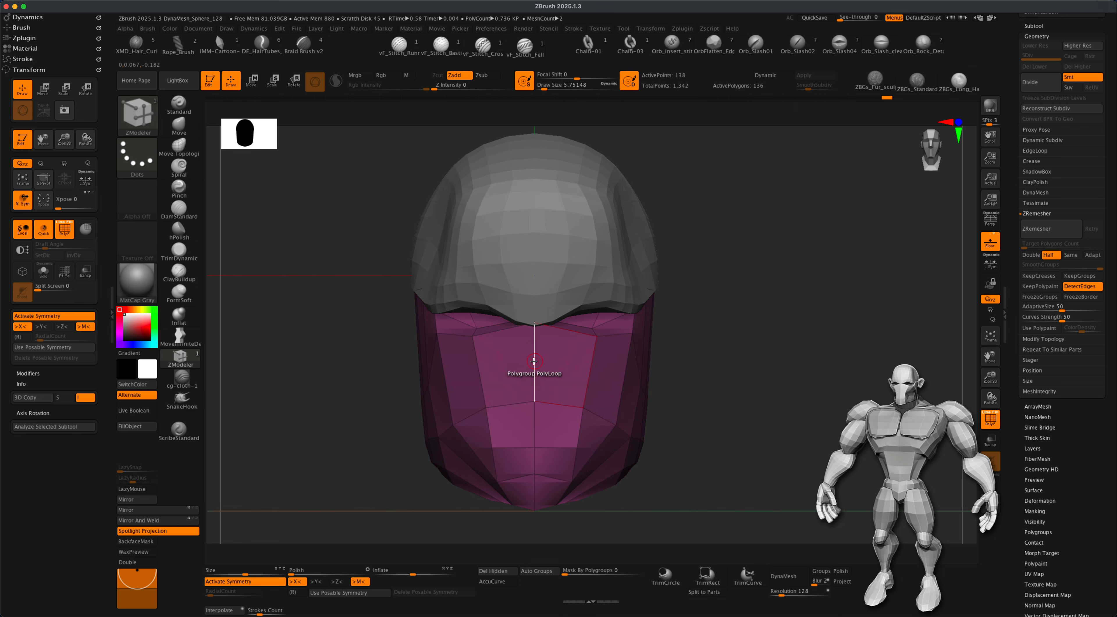
{"action": "key", "text": "space"}
{"action": "left_click", "coordinate": [520, 325]}
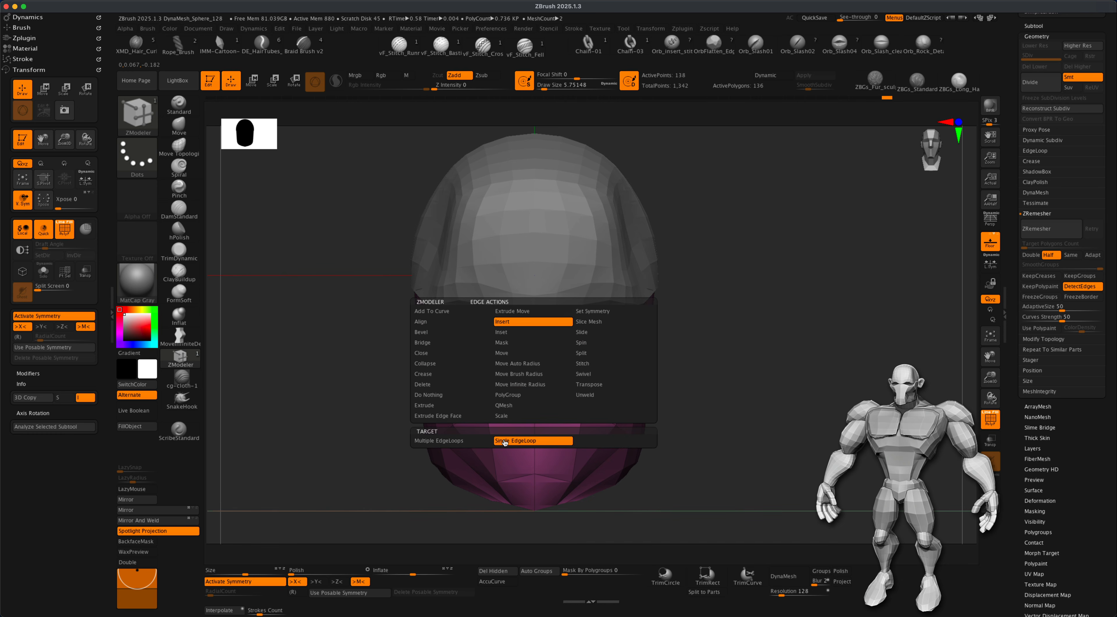
{"action": "left_click", "coordinate": [536, 367]}
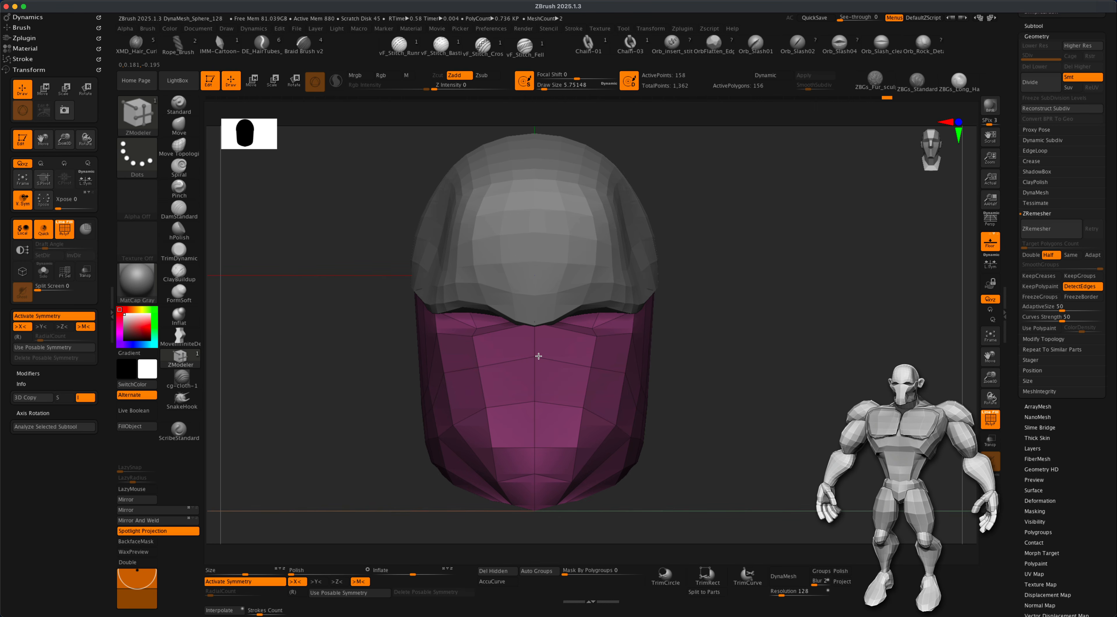
Step: Insert a second edge loop around the lower face and cheeks with ZModeler
{"action": "left_click_drag", "start_coordinate": [723, 429], "coordinate": [768, 446]}
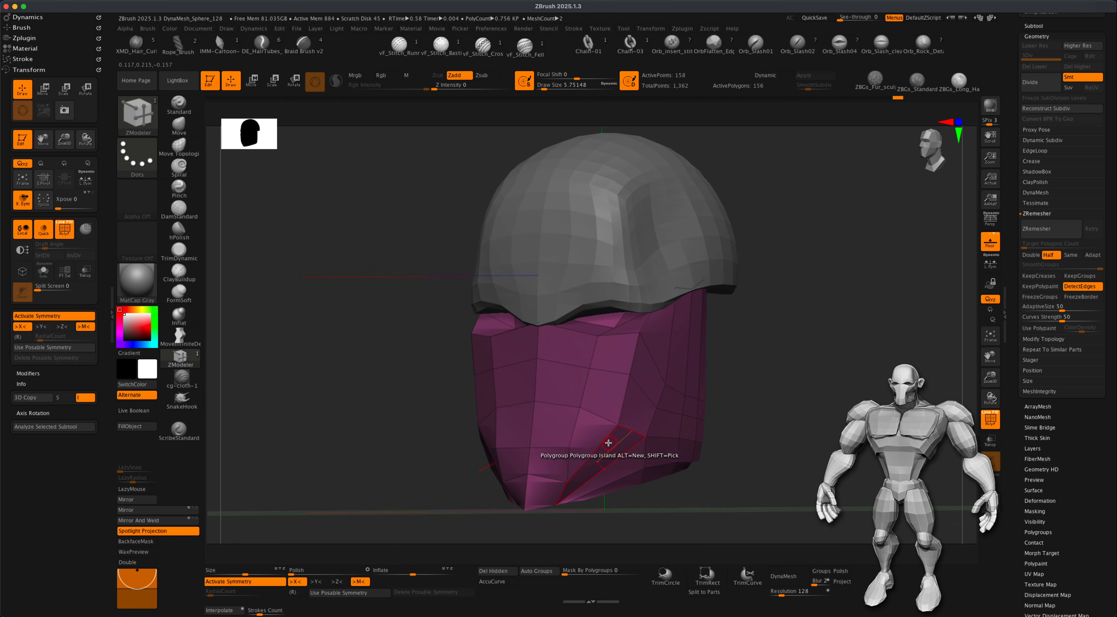
{"action": "left_click", "coordinate": [599, 446]}
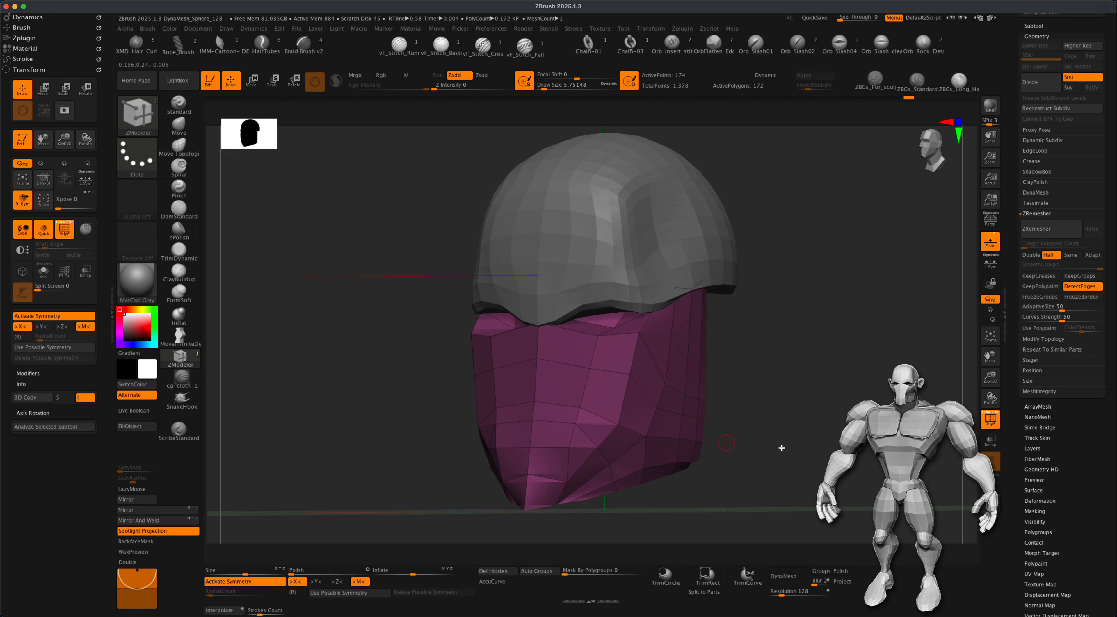
{"action": "left_click_drag", "start_coordinate": [723, 443], "coordinate": [820, 451], "text": "shift"}
{"action": "mouse_move", "coordinate": [712, 410]}
{"action": "left_mouse_down", "text": "alt+shift"}
{"action": "mouse_move", "coordinate": [721, 416]}
{"action": "mouse_move", "coordinate": [723, 393]}
{"action": "mouse_move", "coordinate": [715, 411]}
{"action": "left_mouse_up", "text": "alt+shift"}
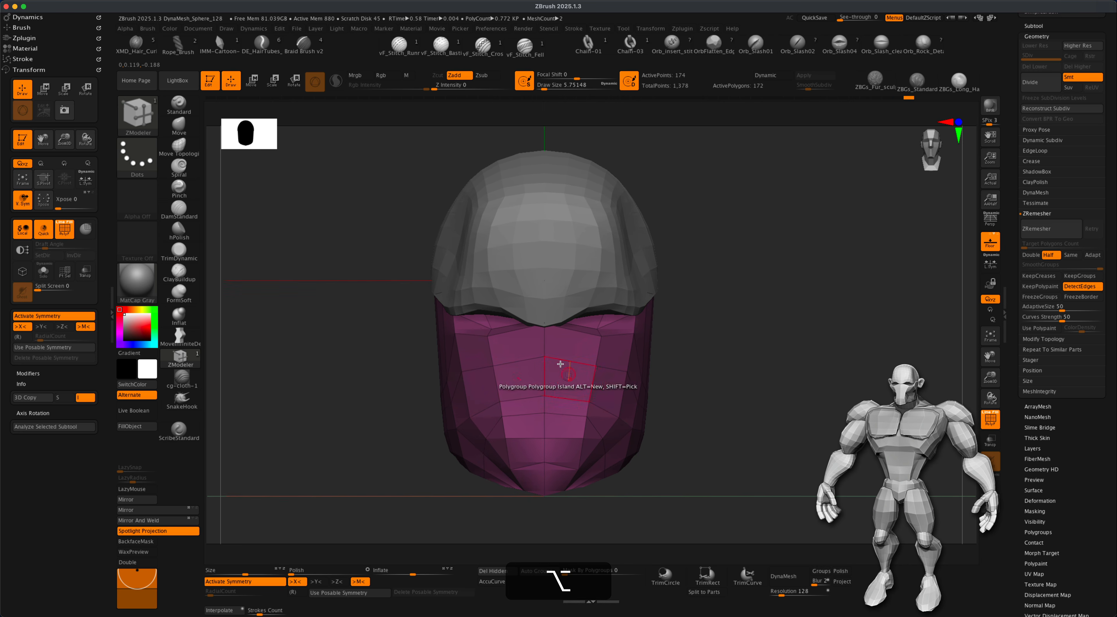
Step: Hollow the cheeks by moving the side vertices below the cheekbones inward with the Move brush at draw size about 23
{"action": "left_click", "coordinate": [179, 126]}
{"action": "key", "text": "s"}
{"action": "left_click_drag", "start_coordinate": [301, 267], "coordinate": [295, 267]}
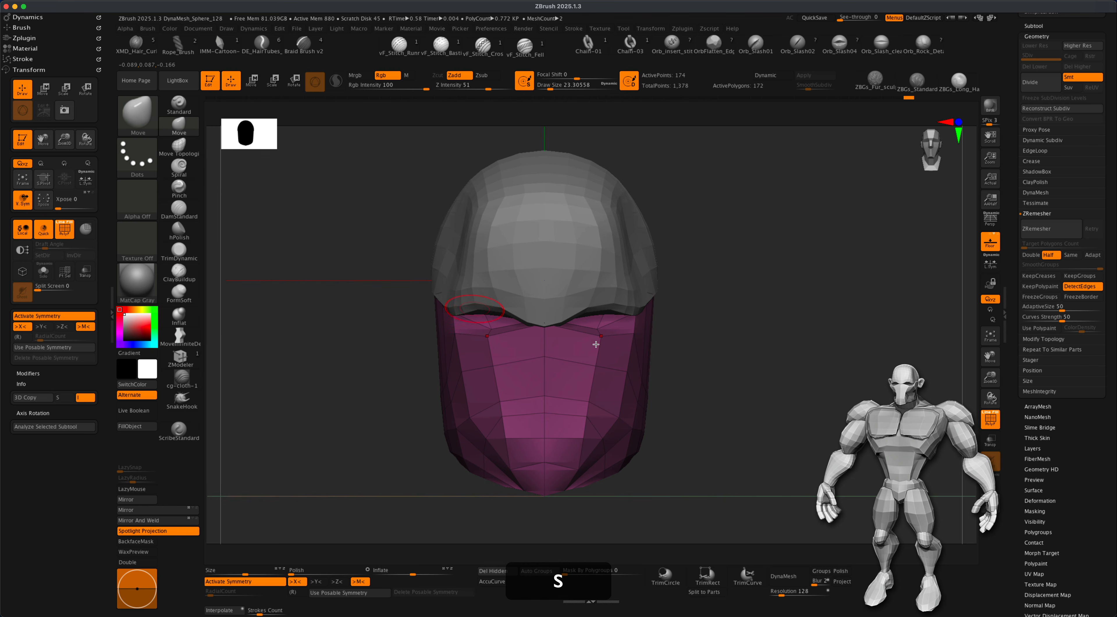
{"action": "left_click_drag", "start_coordinate": [709, 367], "coordinate": [708, 374], "text": "alt"}
{"action": "left_click_drag", "start_coordinate": [628, 372], "coordinate": [607, 369]}
{"action": "left_click_drag", "start_coordinate": [620, 412], "coordinate": [592, 399]}
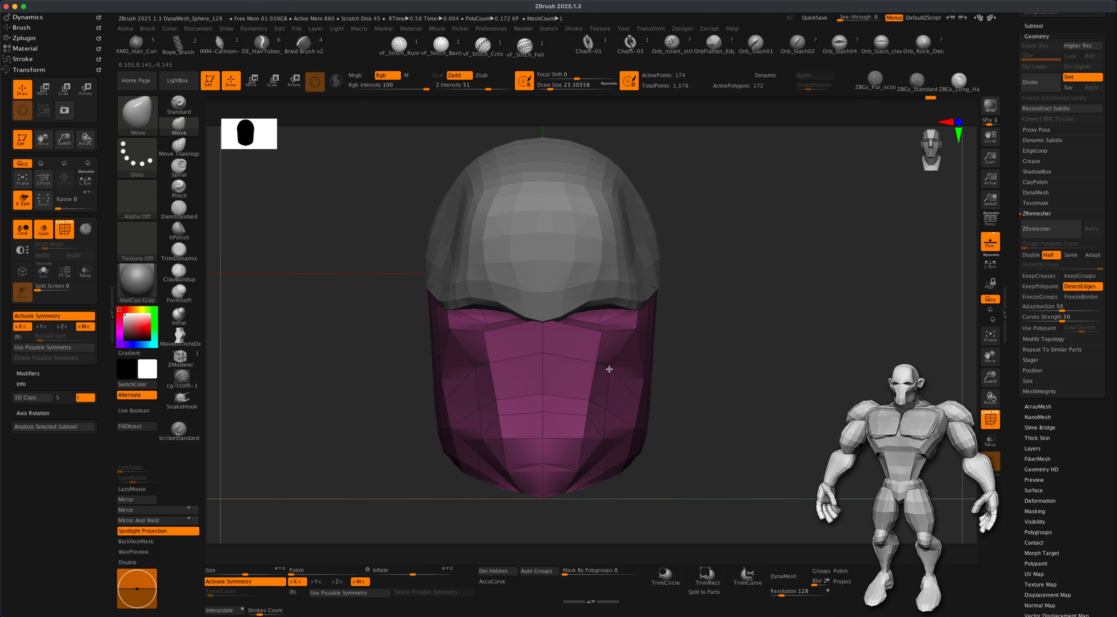
{"action": "left_click_drag", "start_coordinate": [632, 335], "coordinate": [620, 330]}
{"action": "left_click_drag", "start_coordinate": [712, 381], "coordinate": [650, 381]}
{"action": "left_click_drag", "start_coordinate": [711, 391], "coordinate": [745, 390], "text": "shift"}
{"action": "left_click_drag", "start_coordinate": [676, 400], "coordinate": [662, 399]}
Step: Narrow the jaw and square off the pointed chin with the Move brush, finishing at draw size about 20
{"action": "key", "text": "s"}
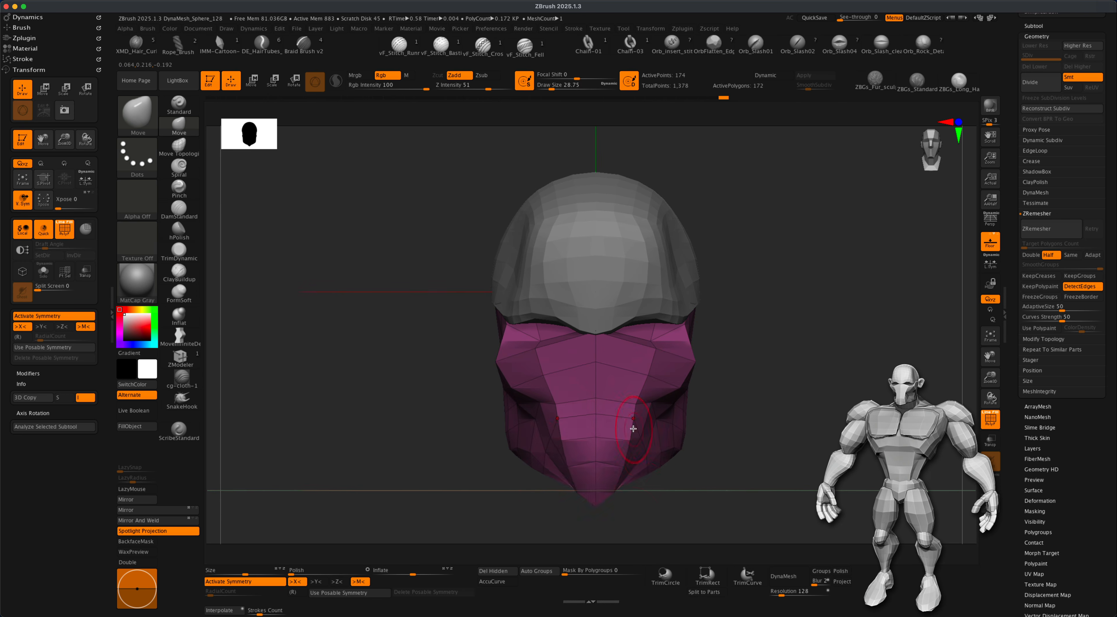
{"action": "left_click_drag", "start_coordinate": [746, 416], "coordinate": [667, 408]}
{"action": "left_click_drag", "start_coordinate": [572, 451], "coordinate": [606, 456], "text": "shift"}
{"action": "left_click_drag", "start_coordinate": [329, 324], "coordinate": [382, 325]}
{"action": "key", "text": "shift+super+z"}
{"action": "mouse_move", "coordinate": [691, 424]}
{"action": "left_mouse_down", "text": "alt"}
{"action": "mouse_move", "coordinate": [752, 391]}
{"action": "mouse_move", "coordinate": [781, 391]}
{"action": "left_mouse_up", "text": "alt"}
{"action": "left_click_drag", "start_coordinate": [538, 451], "coordinate": [554, 448]}
{"action": "left_click_drag", "start_coordinate": [711, 433], "coordinate": [672, 417]}
{"action": "mouse_move", "coordinate": [772, 438]}
{"action": "left_mouse_down", "text": "shift"}
{"action": "mouse_move", "coordinate": [735, 444]}
{"action": "mouse_move", "coordinate": [776, 437]}
{"action": "left_mouse_up", "text": "shift"}
{"action": "left_click_drag", "start_coordinate": [629, 373], "coordinate": [770, 465], "text": "shift"}
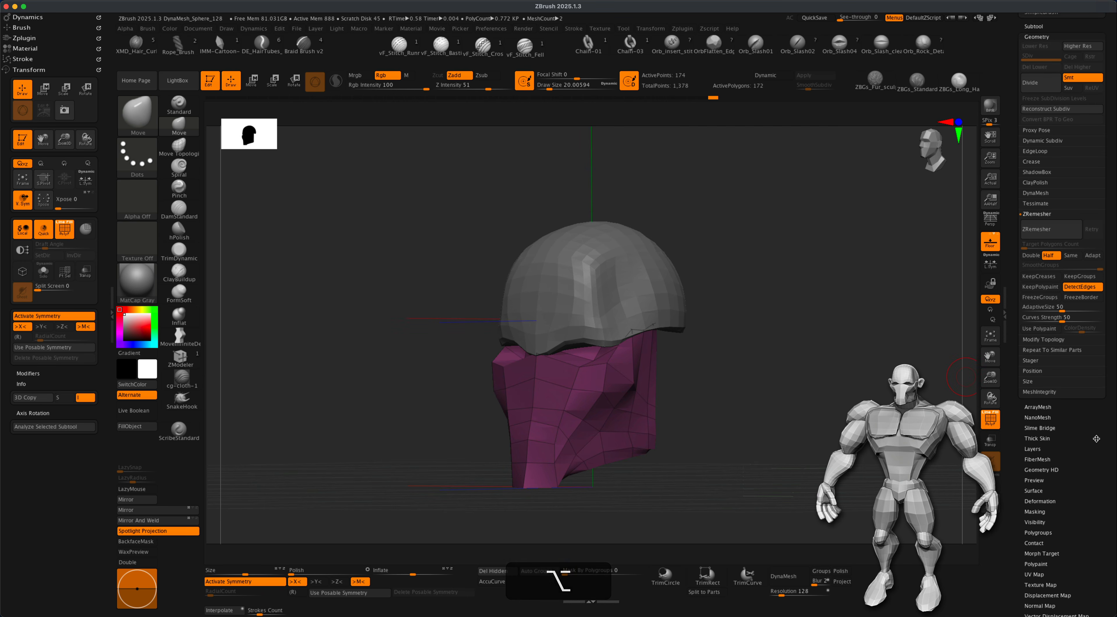
{"action": "scroll", "coordinate": [1026, 182], "scroll_direction": "up", "scroll_amount": 3}
{"action": "left_click", "coordinate": [1046, 86]}
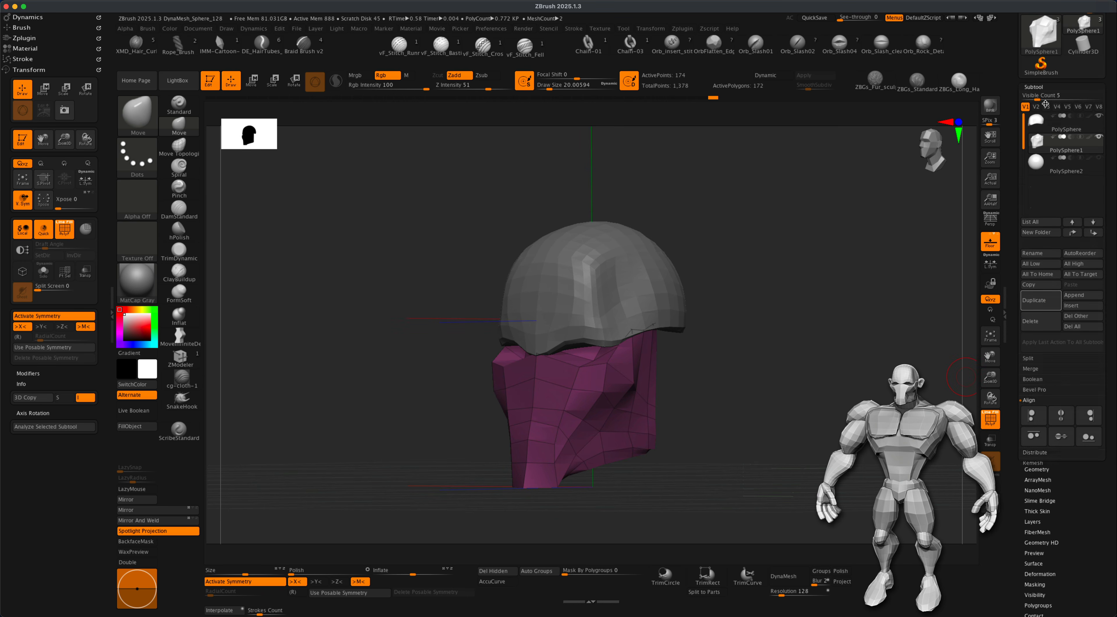
{"action": "left_click", "coordinate": [1036, 164]}
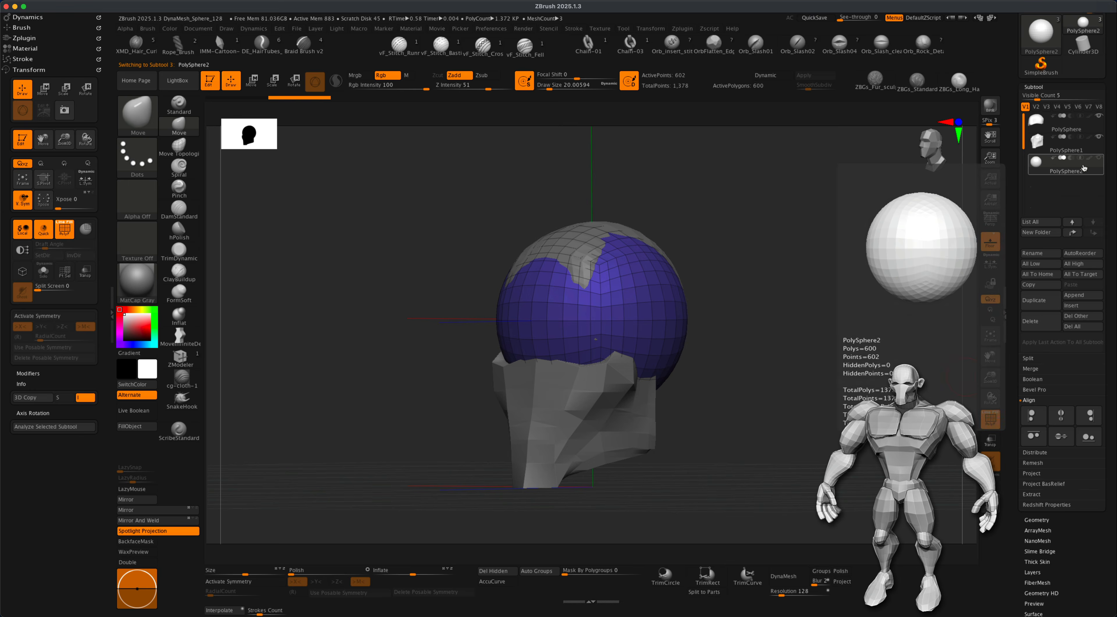
{"action": "left_click", "coordinate": [1048, 147]}
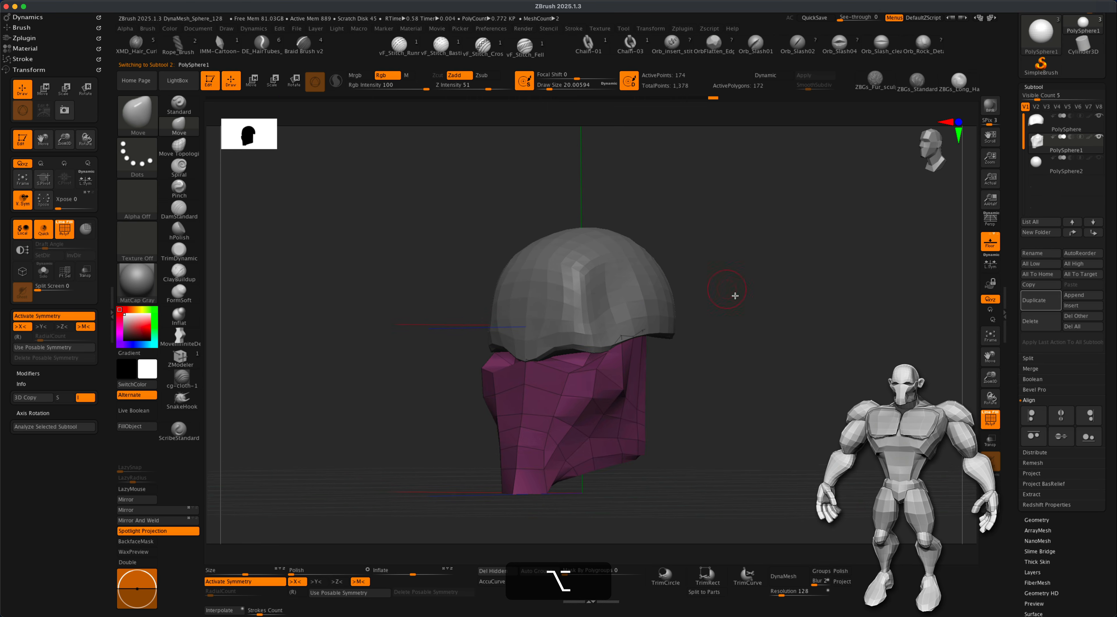
Step: Load the IMM Primitives brush and choose its PolySphere mesh
{"action": "left_click", "coordinate": [139, 112]}
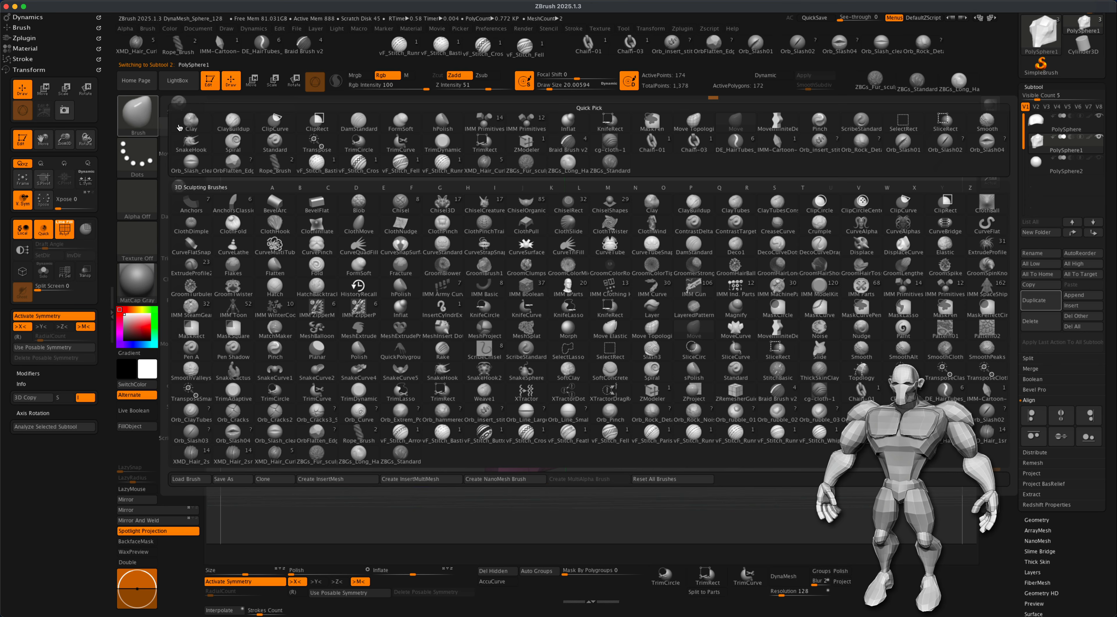
{"action": "mouse_move", "coordinate": [577, 290]}
{"action": "key", "text": "i"}
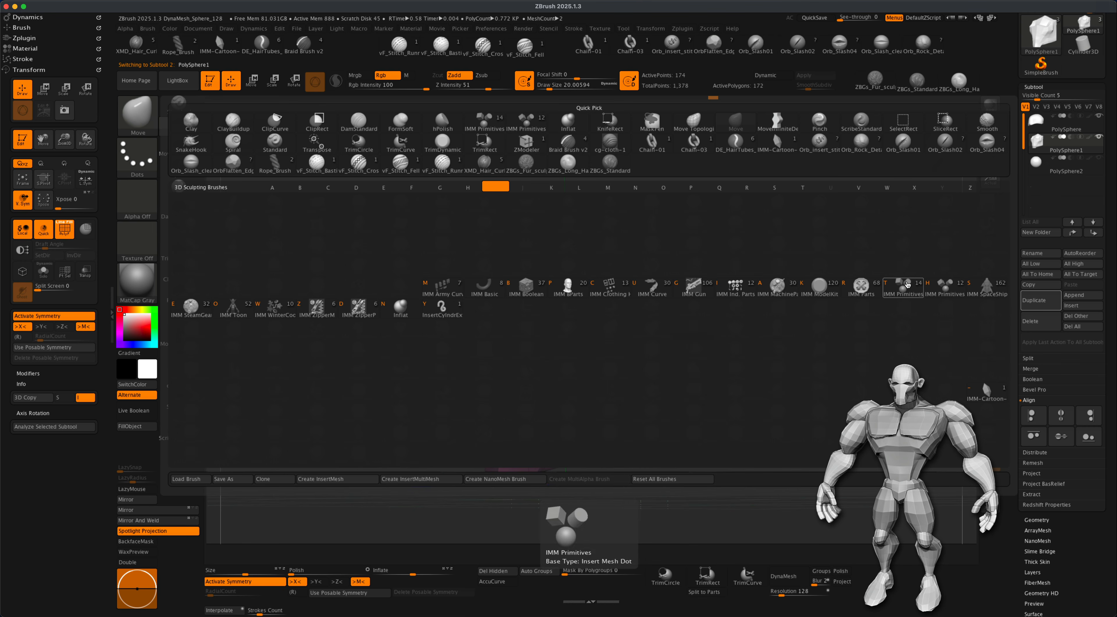
{"action": "left_click", "coordinate": [907, 284]}
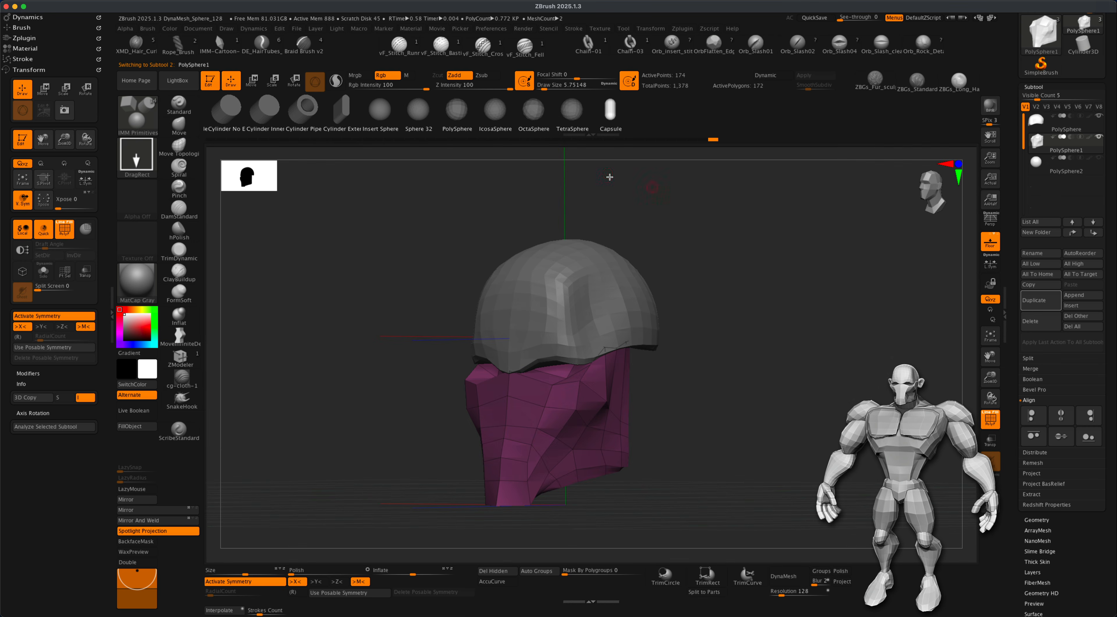
{"action": "left_click", "coordinate": [455, 113]}
Step: Turn symmetry off and insert a small PolySphere for the ear on the upper back side of the face piece
{"action": "left_click_drag", "start_coordinate": [760, 261], "coordinate": [739, 264], "text": "alt"}
{"action": "key", "text": "super+z"}
{"action": "left_click_drag", "start_coordinate": [651, 258], "coordinate": [678, 338]}
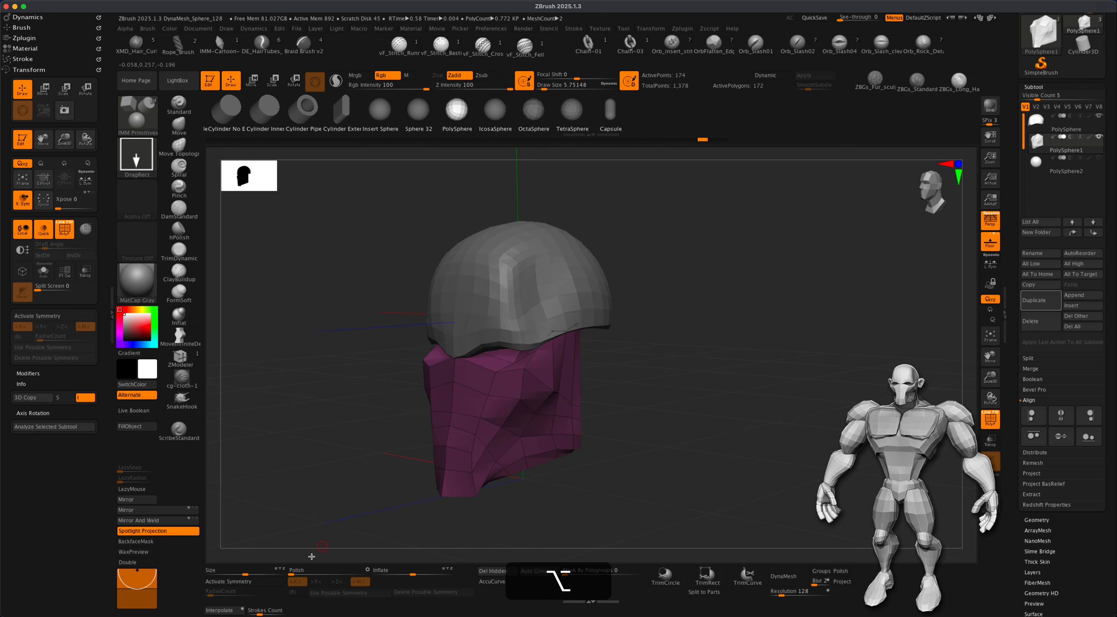
{"action": "left_click_drag", "start_coordinate": [576, 331], "coordinate": [583, 359]}
{"action": "left_click_drag", "start_coordinate": [674, 371], "coordinate": [744, 376]}
Step: Activate the transform gizmo and centre it on the inserted ear sphere
{"action": "left_click", "coordinate": [261, 91]}
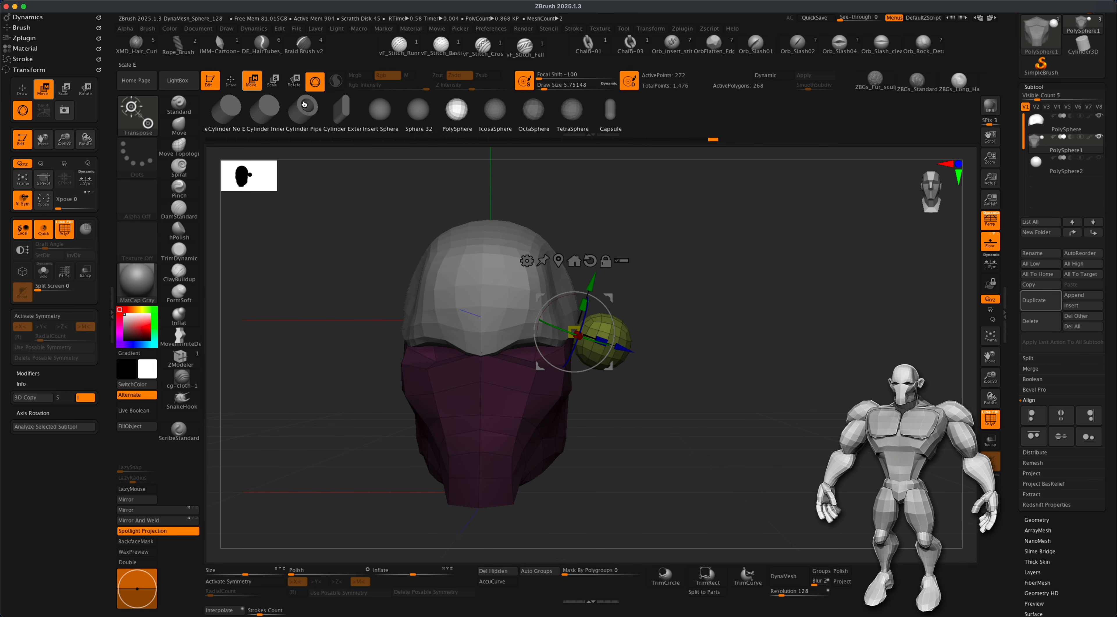
{"action": "left_click_drag", "start_coordinate": [698, 263], "coordinate": [691, 252], "text": "alt"}
{"action": "left_click", "coordinate": [552, 254]}
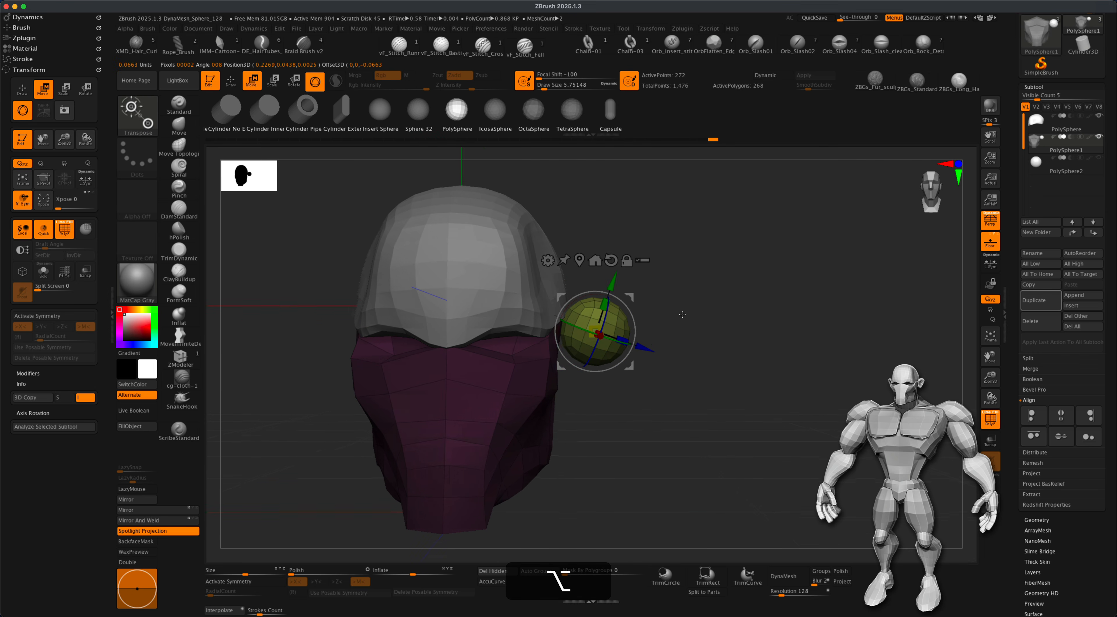
{"action": "left_click_drag", "start_coordinate": [622, 338], "coordinate": [600, 334]}
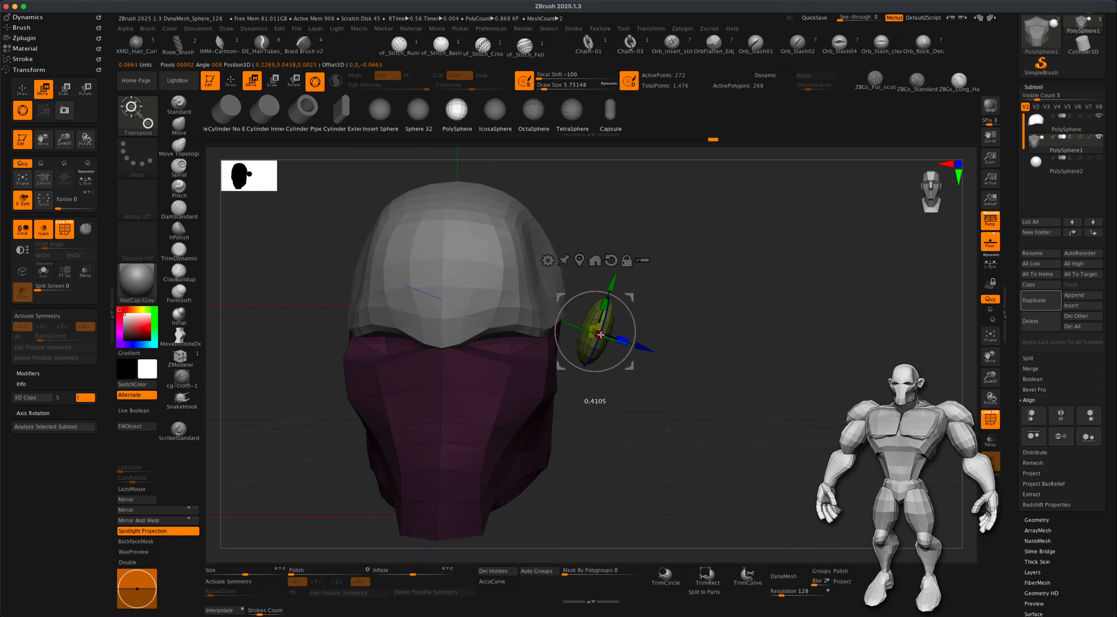
{"action": "left_click_drag", "start_coordinate": [612, 341], "coordinate": [626, 296]}
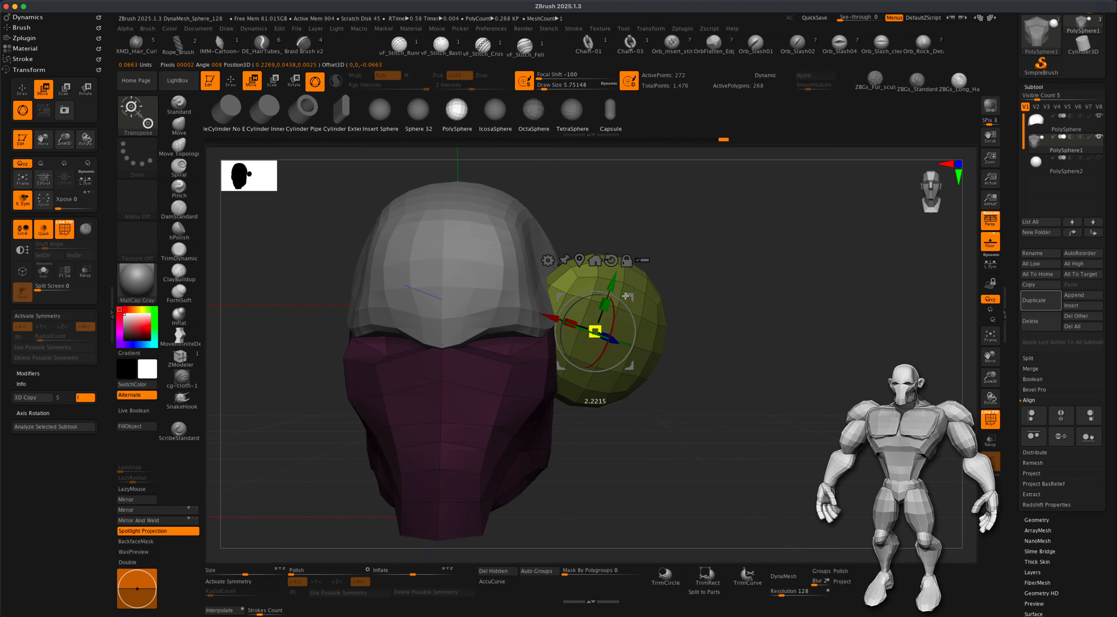
{"action": "key", "text": "super+z"}
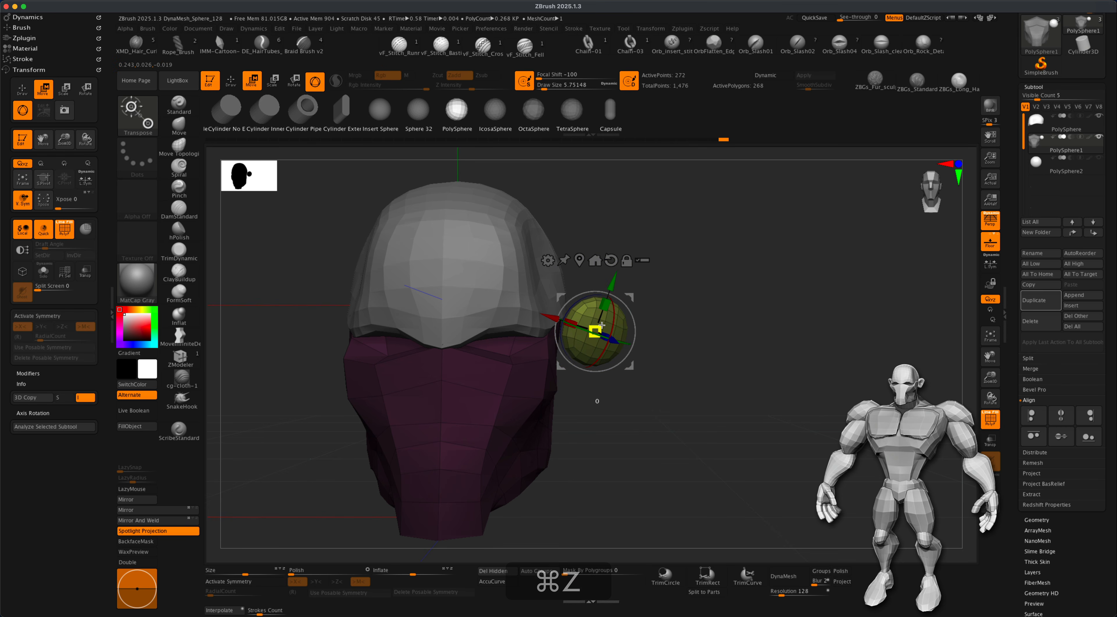
Step: Flatten the ear sphere into a disc and position it at an angle against the side of the head
{"action": "left_click_drag", "start_coordinate": [772, 344], "coordinate": [802, 355], "text": "alt"}
{"action": "left_click_drag", "start_coordinate": [669, 306], "coordinate": [652, 332]}
{"action": "left_click_drag", "start_coordinate": [722, 333], "coordinate": [593, 382], "text": "alt"}
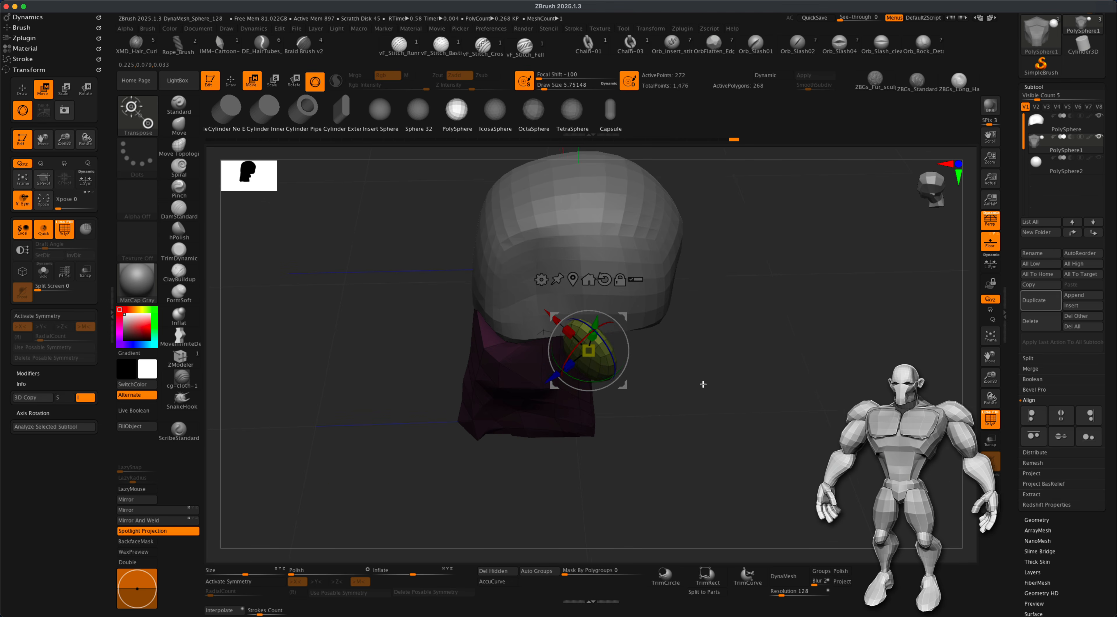
{"action": "left_click_drag", "start_coordinate": [704, 378], "coordinate": [693, 405]}
{"action": "left_click_drag", "start_coordinate": [624, 317], "coordinate": [629, 311]}
{"action": "left_click_drag", "start_coordinate": [708, 333], "coordinate": [734, 279]}
{"action": "mouse_move", "coordinate": [735, 345]}
{"action": "left_mouse_down", "text": "shift"}
{"action": "mouse_move", "coordinate": [763, 342]}
{"action": "mouse_move", "coordinate": [739, 340]}
{"action": "left_mouse_up", "text": "shift"}
{"action": "left_click_drag", "start_coordinate": [631, 313], "coordinate": [643, 308]}
{"action": "left_click_drag", "start_coordinate": [712, 347], "coordinate": [735, 373]}
{"action": "left_click_drag", "start_coordinate": [736, 373], "coordinate": [739, 380], "text": "alt"}
Step: Shape the outer edge of the ear disc with the Move brush at draw size about 31, tapering it toward the lobe
{"action": "left_click", "coordinate": [179, 127]}
{"action": "key", "text": "s"}
{"action": "left_click_drag", "start_coordinate": [711, 282], "coordinate": [716, 282]}
{"action": "key", "text": "s"}
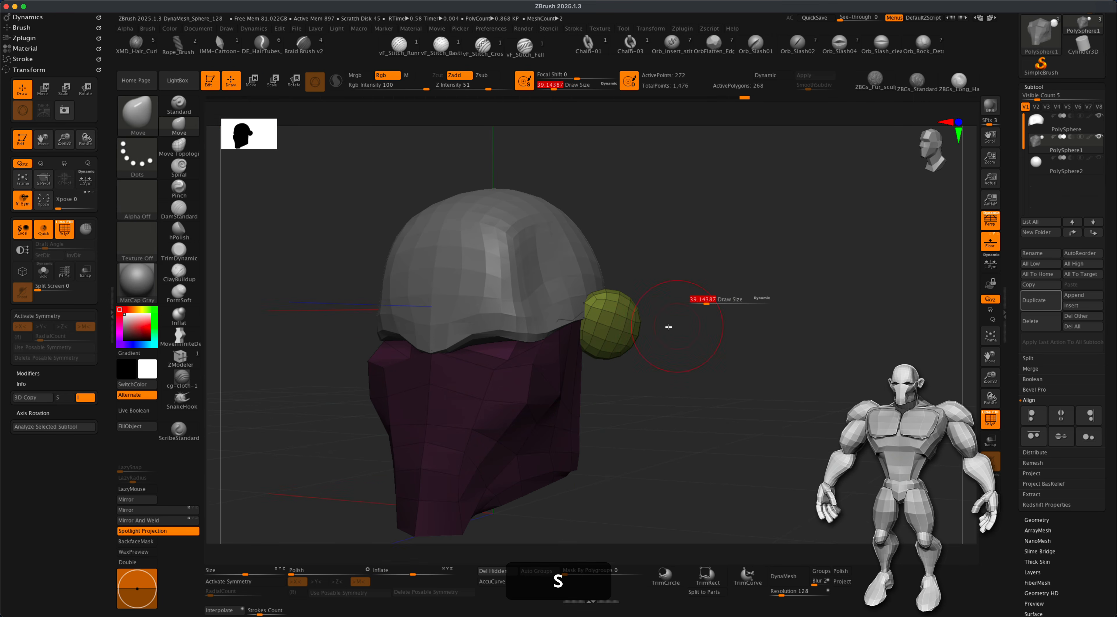
{"action": "key", "text": "s"}
{"action": "left_click_drag", "start_coordinate": [696, 338], "coordinate": [694, 338]}
{"action": "mouse_move", "coordinate": [675, 398]}
{"action": "left_mouse_down"}
{"action": "mouse_move", "coordinate": [635, 336]}
{"action": "mouse_move", "coordinate": [620, 331]}
{"action": "left_mouse_up"}
{"action": "left_click_drag", "start_coordinate": [670, 333], "coordinate": [716, 342]}
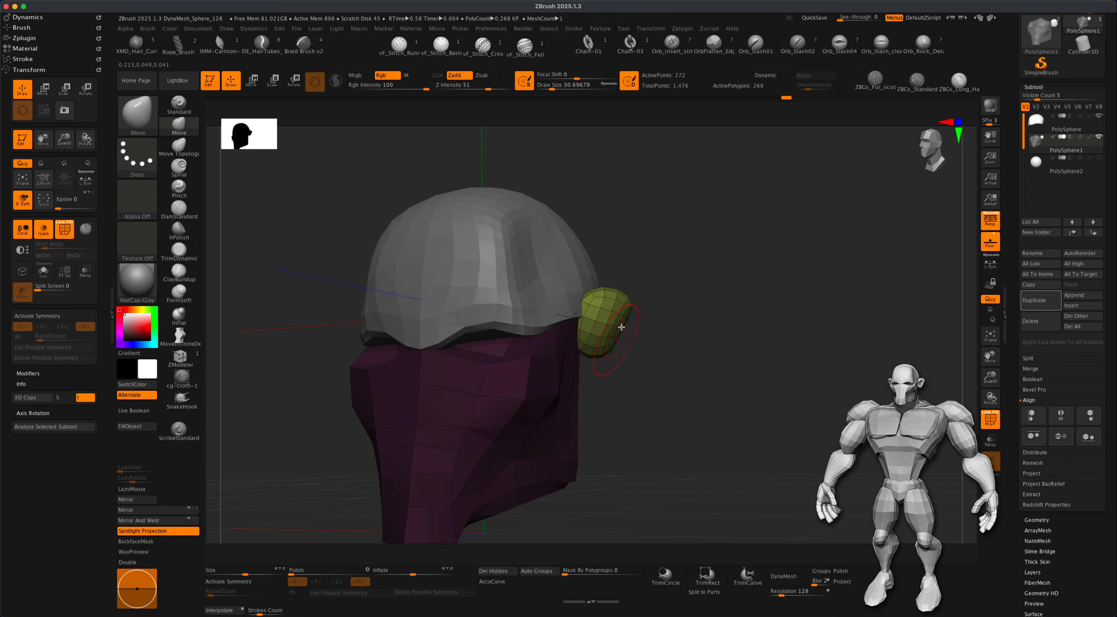
{"action": "mouse_move", "coordinate": [648, 309]}
{"action": "left_mouse_down"}
{"action": "mouse_move", "coordinate": [693, 309]}
{"action": "mouse_move", "coordinate": [672, 308]}
{"action": "left_mouse_up"}
Step: Push in the centre of the ear to form a hollow inside its rim, using the Move brush at draw size about 18
{"action": "key", "text": "s"}
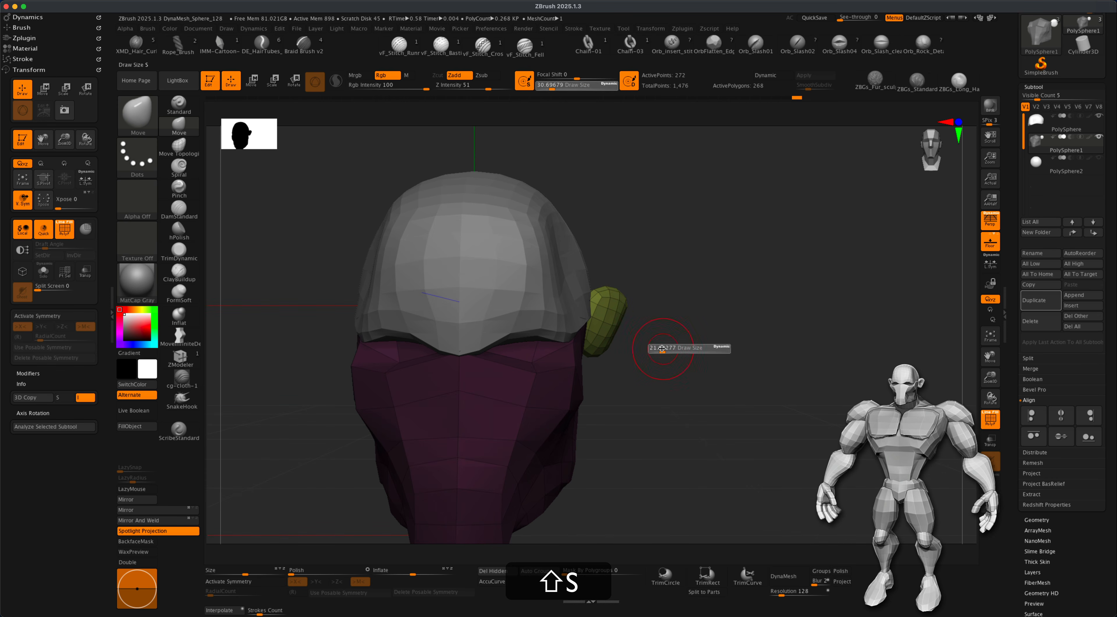
{"action": "left_click_drag", "start_coordinate": [665, 352], "coordinate": [662, 353]}
{"action": "left_click_drag", "start_coordinate": [621, 343], "coordinate": [641, 373]}
{"action": "left_click_drag", "start_coordinate": [612, 316], "coordinate": [618, 317]}
{"action": "mouse_move", "coordinate": [654, 337]}
{"action": "left_mouse_down"}
{"action": "mouse_move", "coordinate": [633, 342]}
{"action": "mouse_move", "coordinate": [614, 319]}
{"action": "left_mouse_up"}
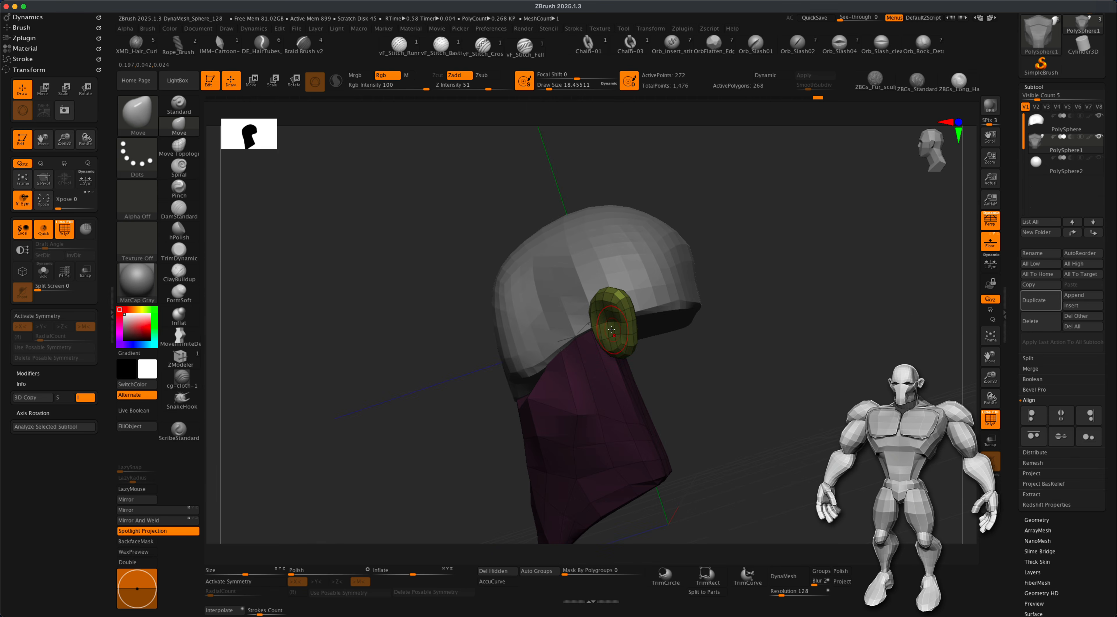
Step: Refine the ear's rim and lobe with the Move brush at draw size about 22, flaring the upper rim outward
{"action": "mouse_move", "coordinate": [657, 339]}
{"action": "left_mouse_down"}
{"action": "mouse_move", "coordinate": [724, 359]}
{"action": "mouse_move", "coordinate": [695, 359]}
{"action": "left_mouse_up"}
{"action": "key", "text": "s"}
{"action": "left_click", "coordinate": [696, 359]}
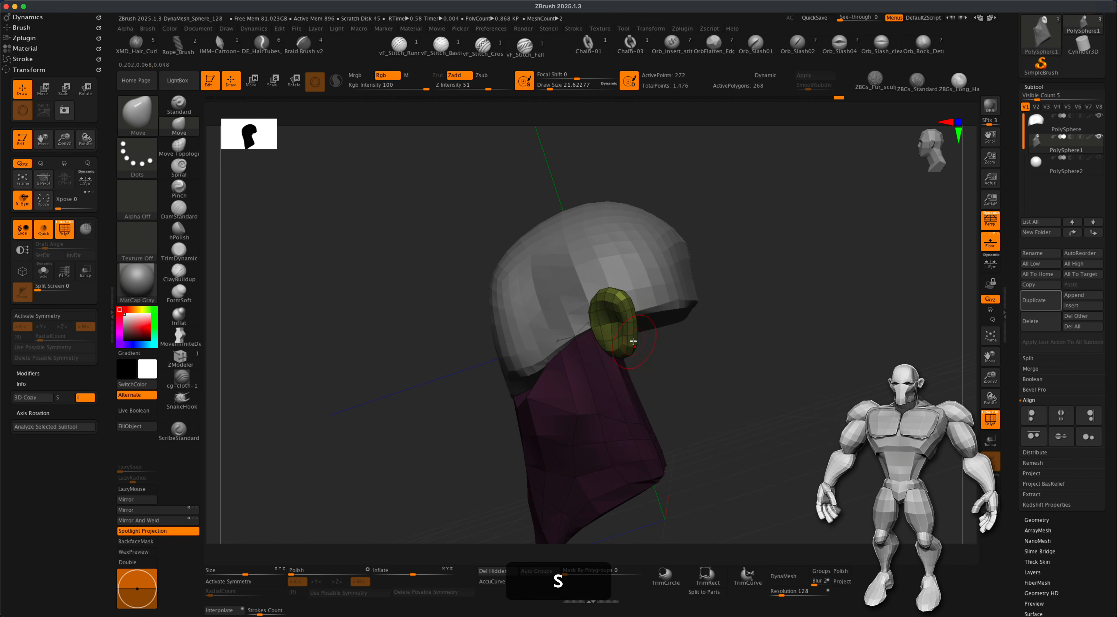
{"action": "right_click_drag", "start_coordinate": [613, 333], "coordinate": [756, 348]}
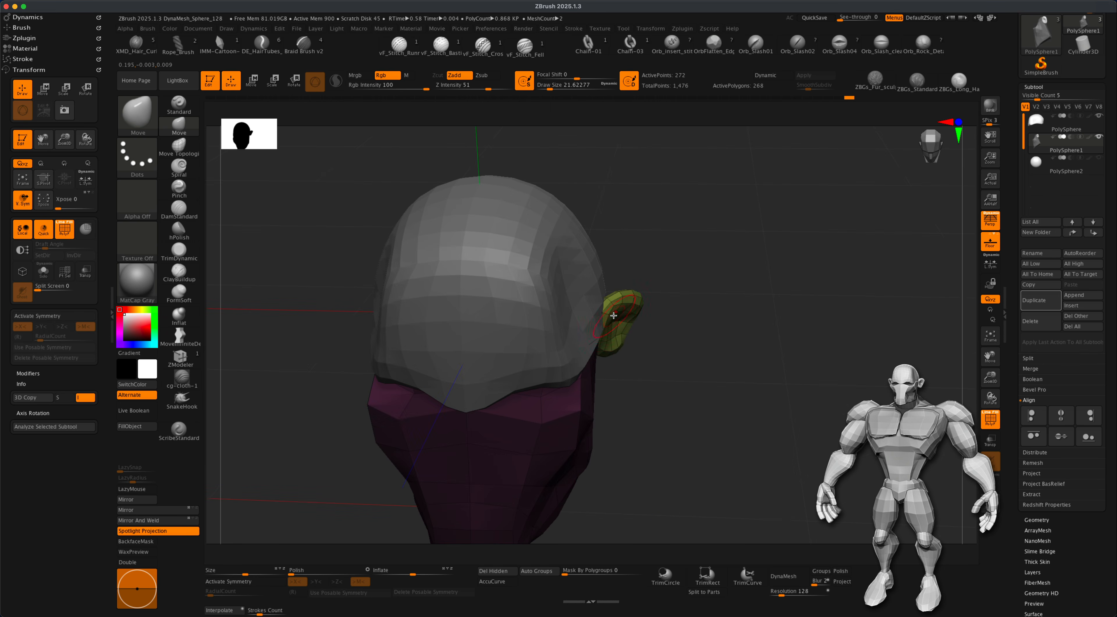
{"action": "left_click_drag", "start_coordinate": [678, 333], "coordinate": [710, 349]}
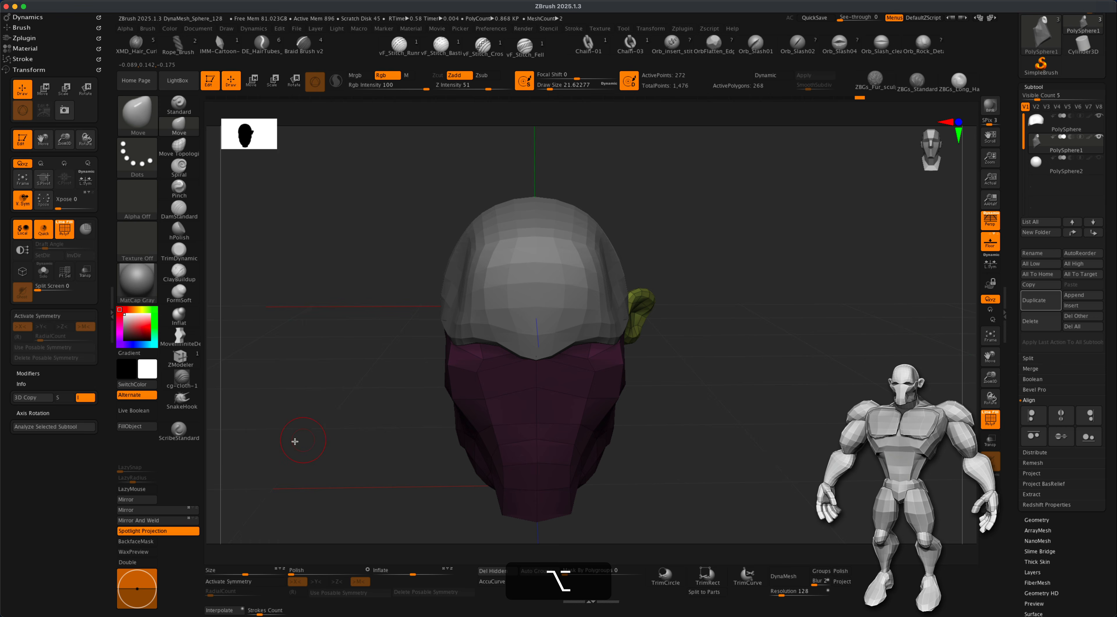
Step: Mirror the ear to the opposite side of the head with Mirror And Weld
{"action": "left_click", "coordinate": [170, 512]}
{"action": "left_click", "coordinate": [171, 520]}
{"action": "left_click_drag", "start_coordinate": [774, 452], "coordinate": [755, 454], "text": "alt"}
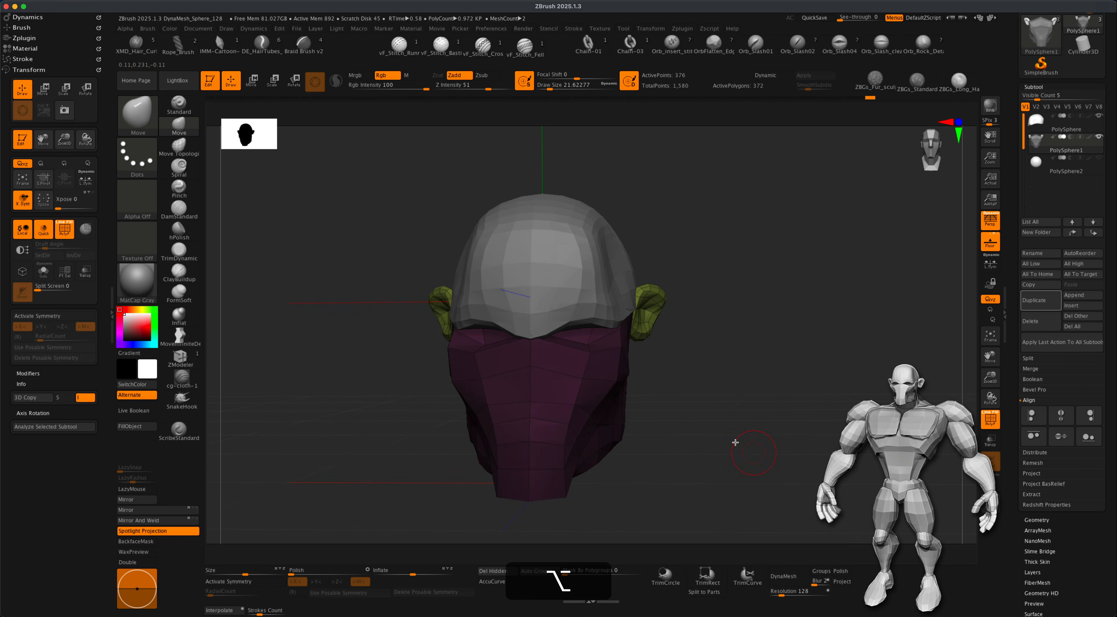
{"action": "key", "text": "w"}
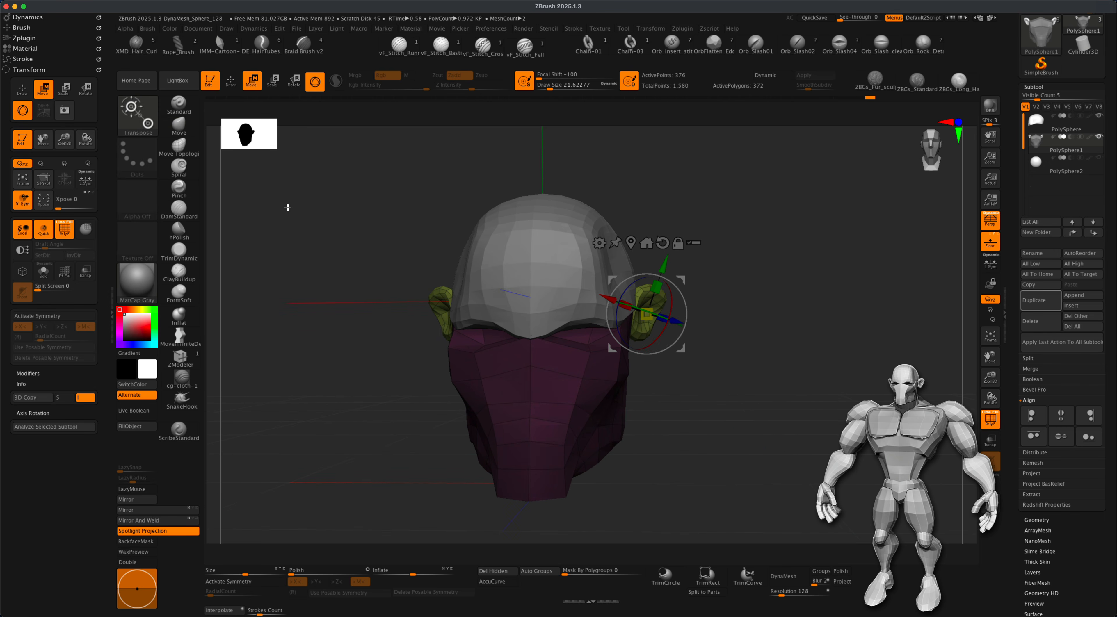
Step: Adjust the shape of both ears with the Move brush at draw size about 41, with X symmetry on
{"action": "left_click", "coordinate": [236, 87]}
{"action": "key", "text": "s"}
{"action": "left_click_drag", "start_coordinate": [344, 329], "coordinate": [324, 331]}
{"action": "left_click_drag", "start_coordinate": [650, 350], "coordinate": [648, 354], "text": "alt"}
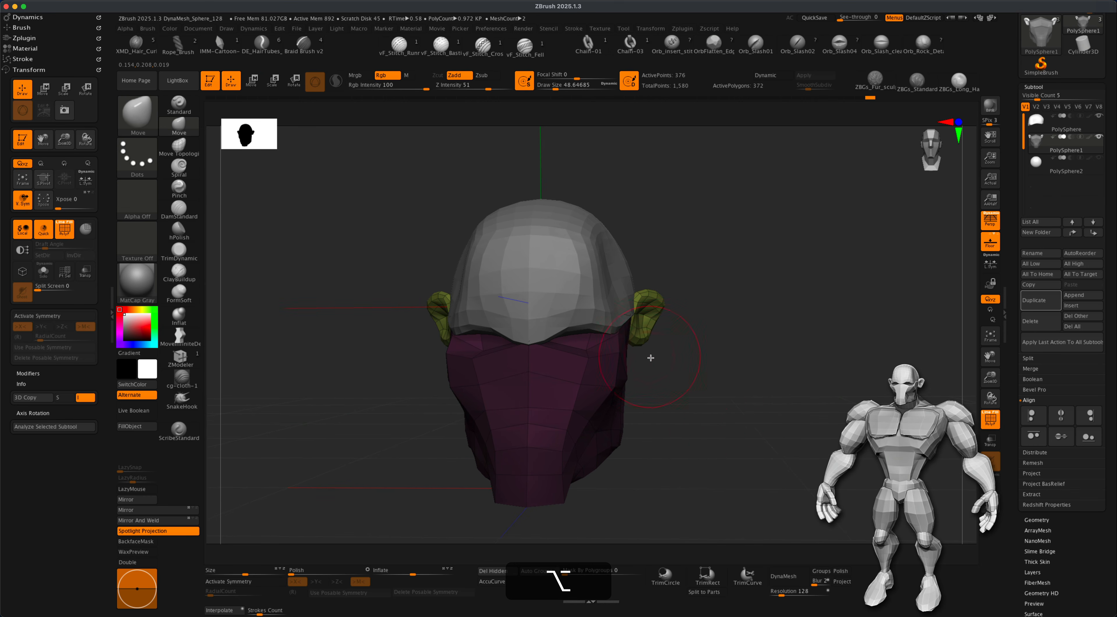
{"action": "key", "text": "x"}
{"action": "key", "text": "s"}
{"action": "left_click", "coordinate": [667, 380]}
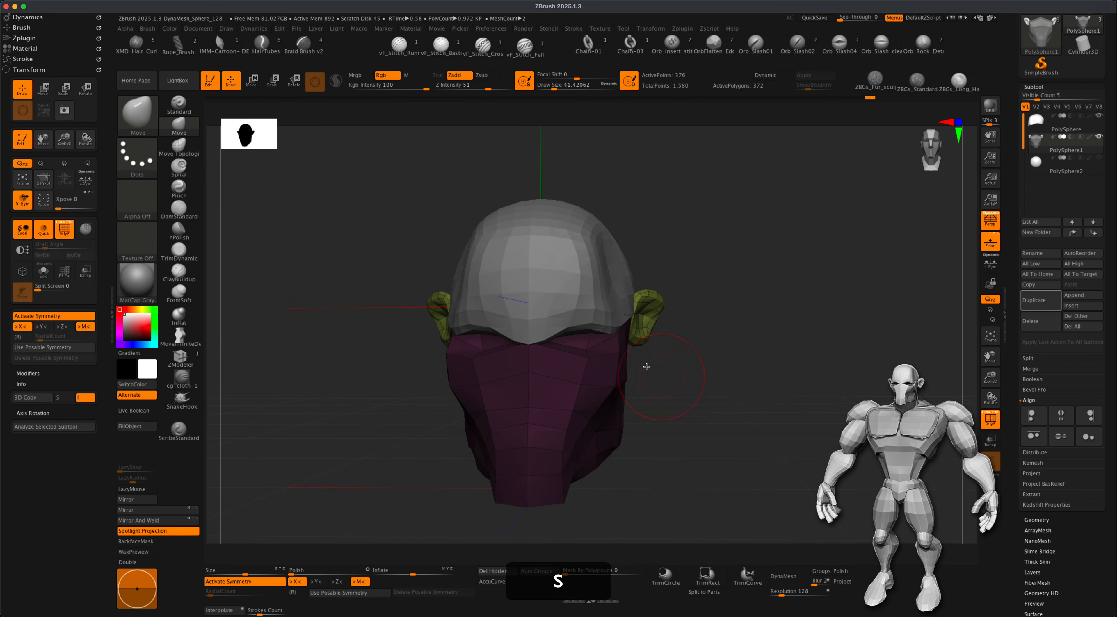
{"action": "left_click_drag", "start_coordinate": [669, 369], "coordinate": [640, 345]}
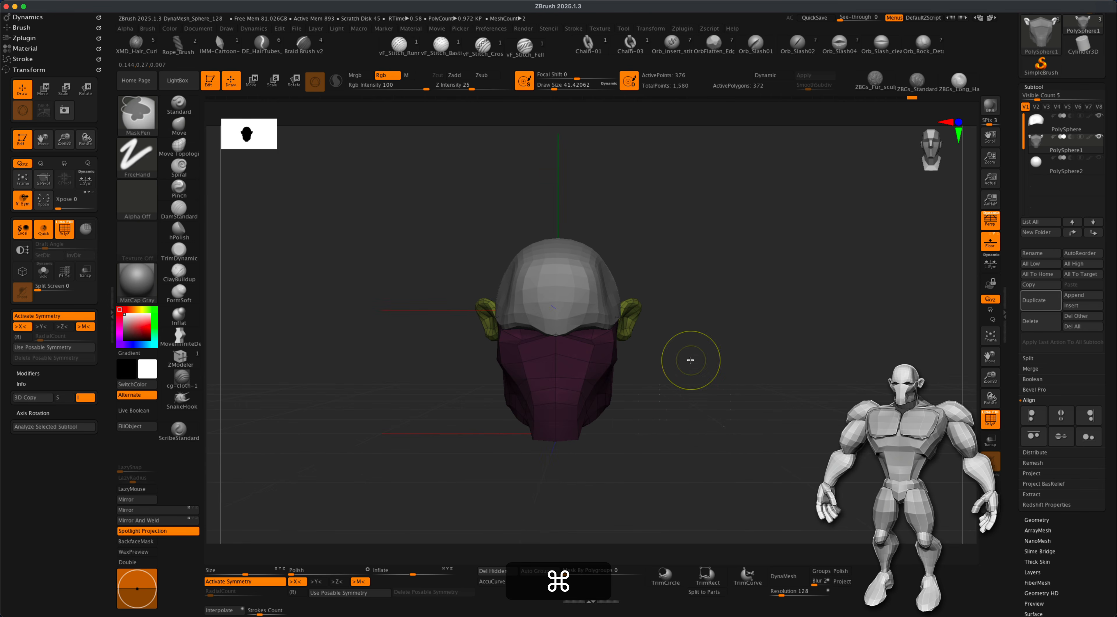
{"action": "mouse_move", "coordinate": [691, 362]}
{"action": "left_mouse_down", "text": "super"}
{"action": "mouse_move", "coordinate": [733, 404]}
{"action": "mouse_move", "coordinate": [707, 411]}
{"action": "mouse_move", "coordinate": [701, 440]}
{"action": "mouse_move", "coordinate": [729, 427]}
{"action": "mouse_move", "coordinate": [726, 449]}
{"action": "mouse_move", "coordinate": [741, 447]}
{"action": "mouse_move", "coordinate": [692, 443]}
{"action": "mouse_move", "coordinate": [677, 302]}
{"action": "left_mouse_up", "text": "super"}
{"action": "mouse_move", "coordinate": [812, 449]}
{"action": "left_mouse_down"}
{"action": "mouse_move", "coordinate": [759, 442]}
{"action": "mouse_move", "coordinate": [755, 463]}
{"action": "mouse_move", "coordinate": [628, 316]}
{"action": "left_mouse_up"}
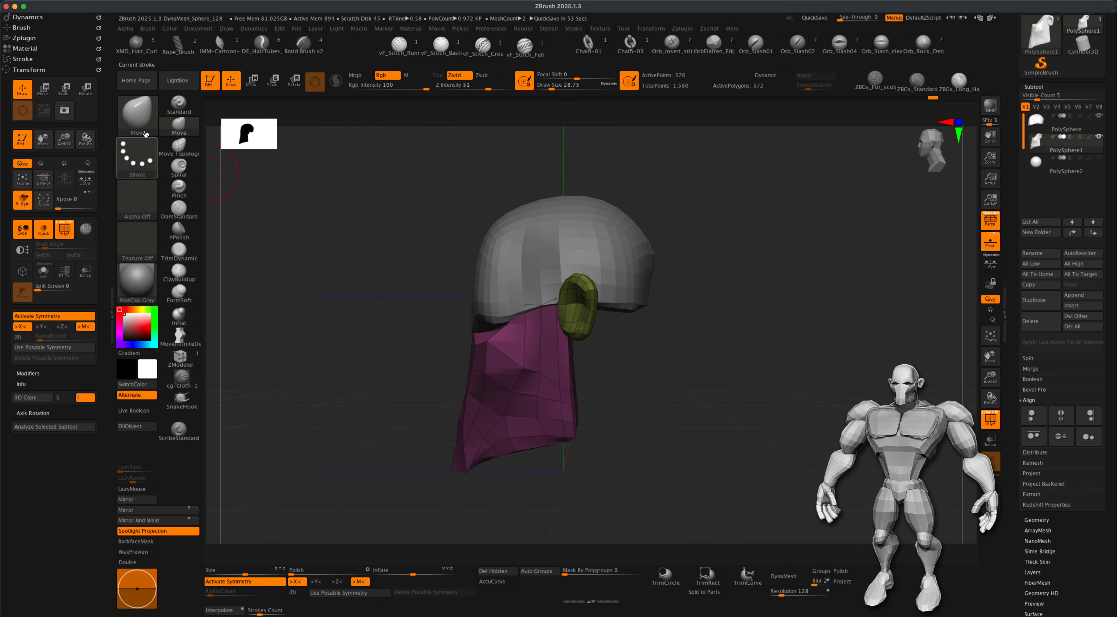
Step: Switch from the Move brush to the IMM Primitives insert brush
{"action": "left_click", "coordinate": [137, 114]}
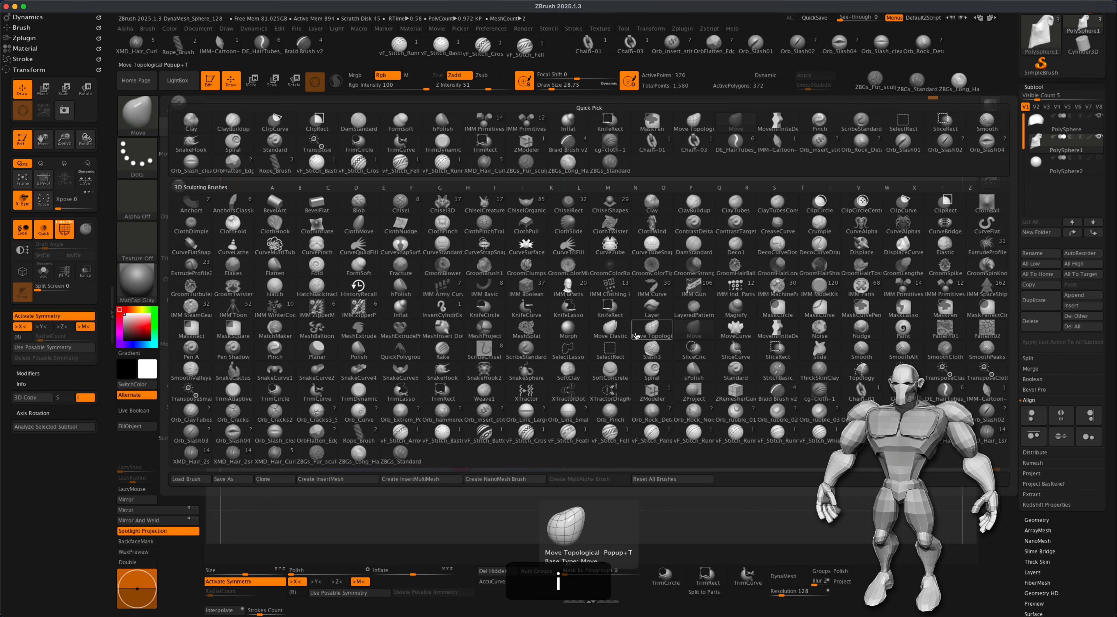
{"action": "key", "text": "i"}
{"action": "left_click", "coordinate": [901, 286]}
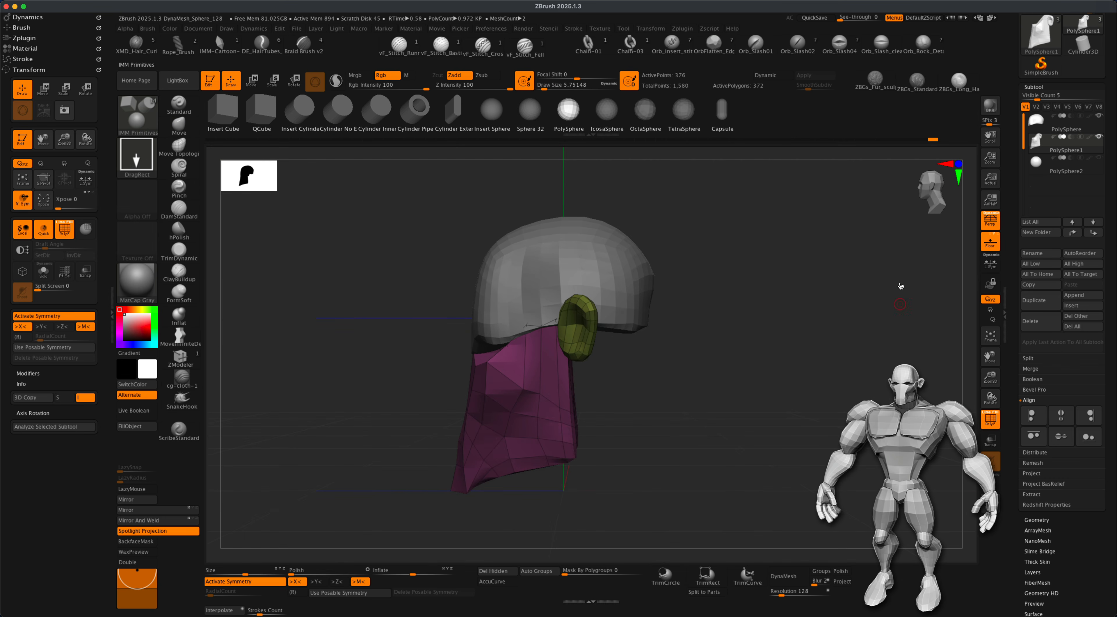
{"action": "left_click_drag", "start_coordinate": [361, 239], "coordinate": [374, 242], "text": "alt"}
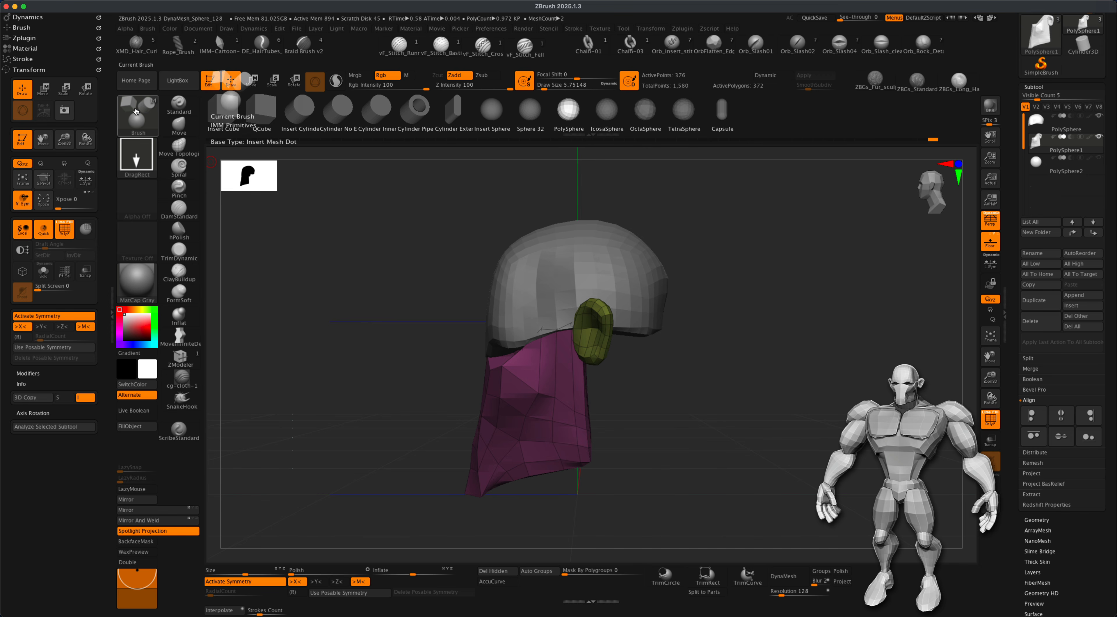
{"action": "left_click_drag", "start_coordinate": [311, 337], "coordinate": [310, 331], "text": "alt"}
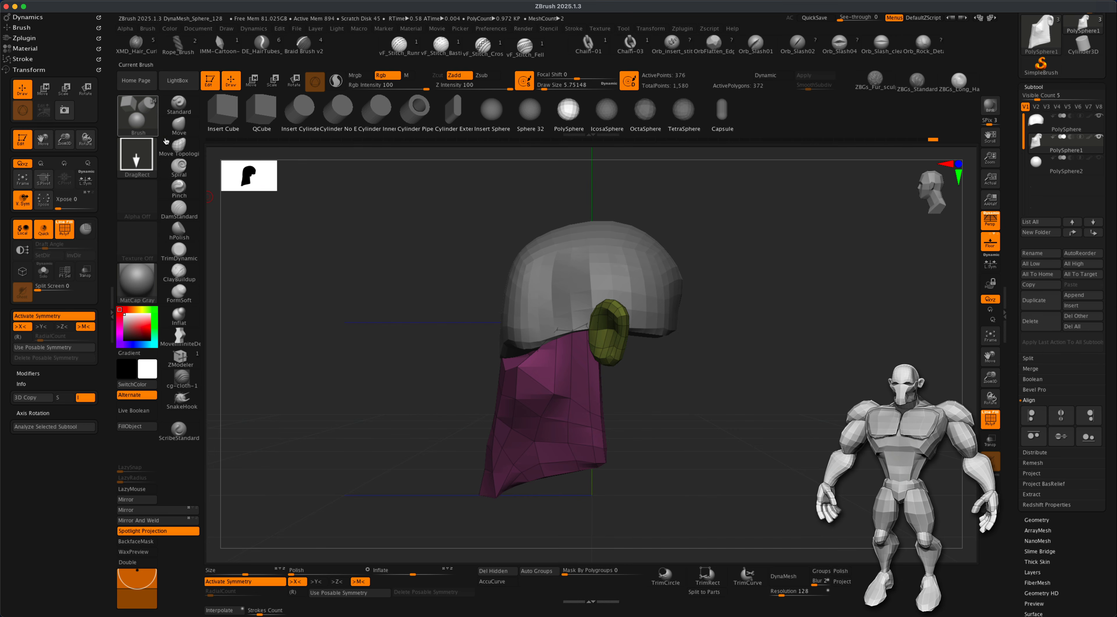
{"action": "left_click_drag", "start_coordinate": [344, 262], "coordinate": [345, 262], "text": "alt"}
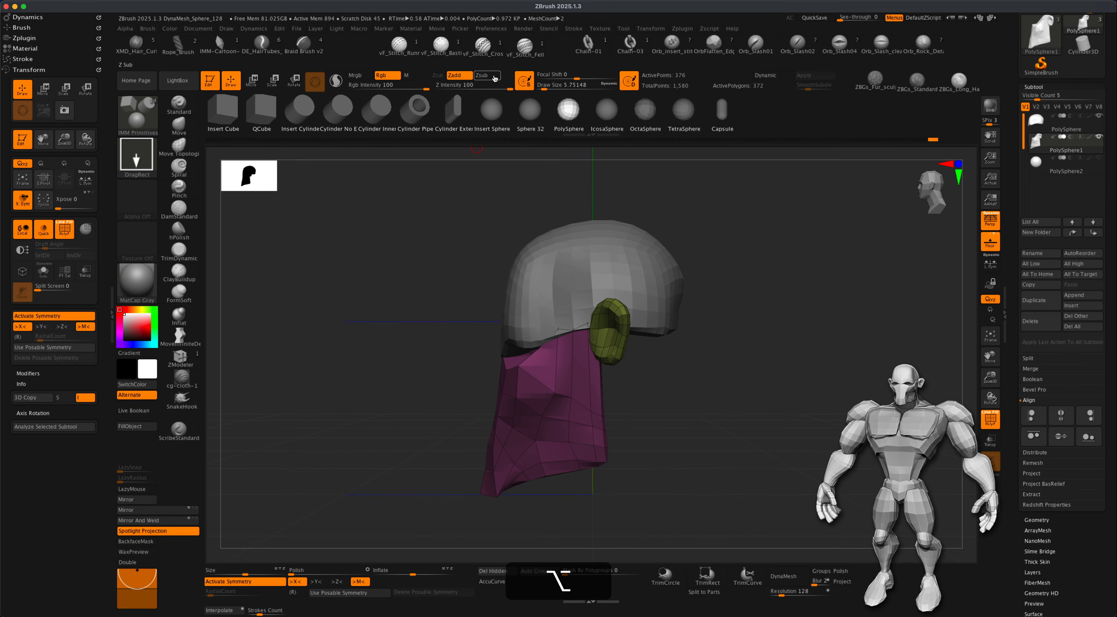
Step: Enable interface customization and open the Brush palette to show the available brushes
{"action": "left_click", "coordinate": [497, 29]}
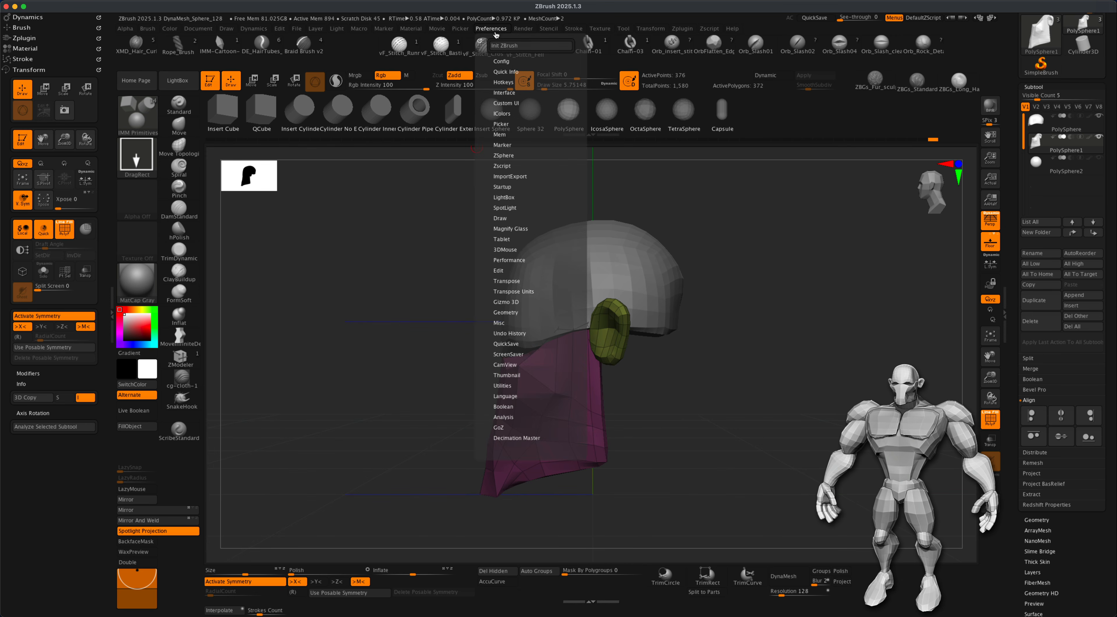
{"action": "left_click", "coordinate": [507, 62]}
{"action": "left_click", "coordinate": [513, 113]}
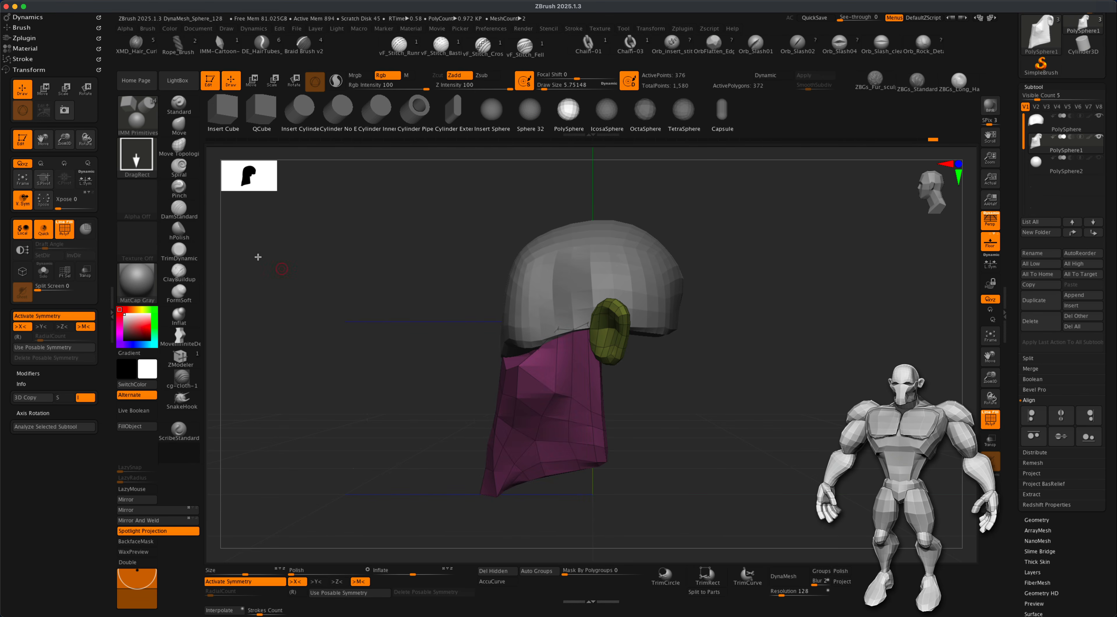
{"action": "left_click", "coordinate": [29, 28]}
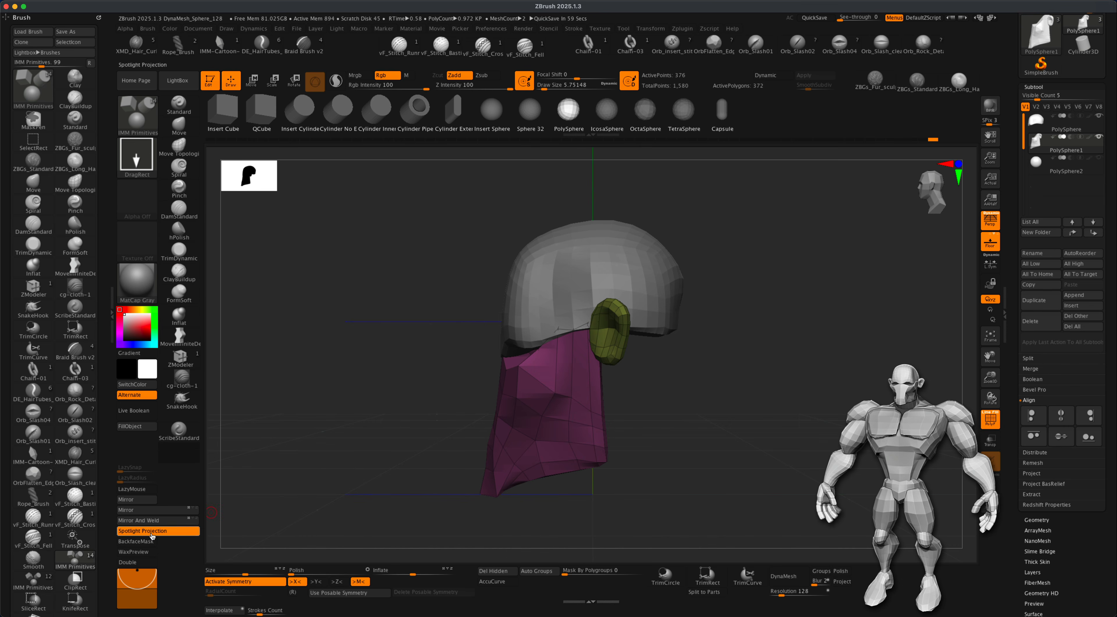
Step: Add the IMM Primitives brush to the custom brush shelf below ScribeStandard and close the Brush palette
{"action": "key", "text": "alt+super"}
{"action": "left_click_drag", "start_coordinate": [73, 560], "coordinate": [172, 475], "text": "alt+super"}
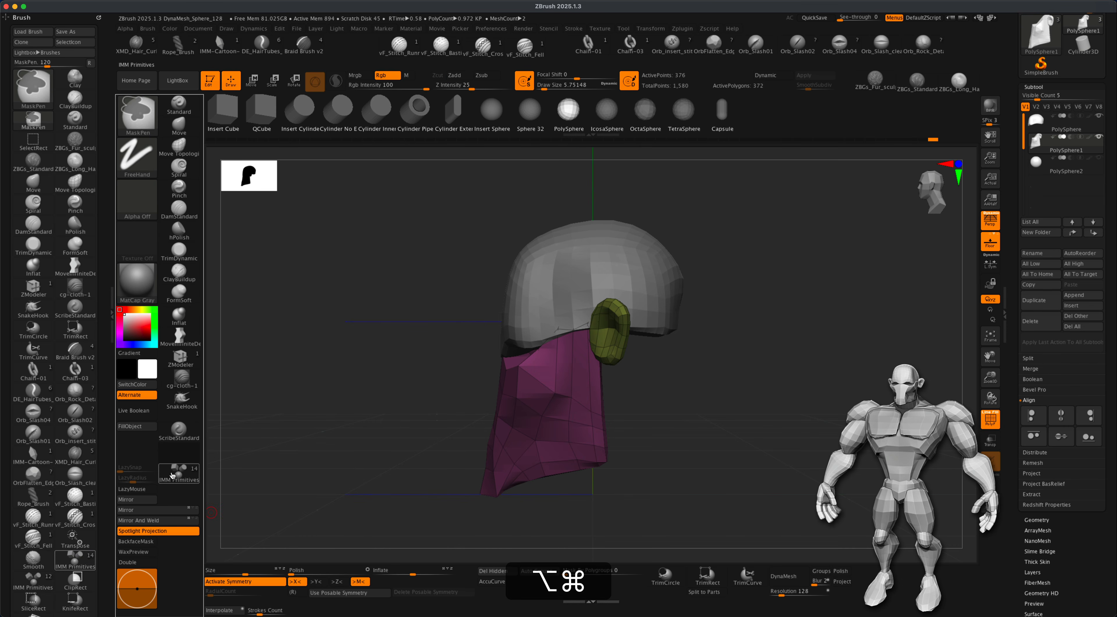
{"action": "left_click", "coordinate": [172, 476], "text": "alt+super"}
{"action": "left_click", "coordinate": [174, 478], "text": "alt+super"}
{"action": "left_click", "coordinate": [176, 478], "text": "alt+super"}
{"action": "left_click", "coordinate": [176, 476], "text": "alt+super"}
{"action": "mouse_move", "coordinate": [182, 479]}
{"action": "left_mouse_down", "text": "alt+super"}
{"action": "mouse_move", "coordinate": [673, 598]}
{"action": "mouse_move", "coordinate": [874, 576]}
{"action": "mouse_move", "coordinate": [931, 529]}
{"action": "mouse_move", "coordinate": [319, 465]}
{"action": "mouse_move", "coordinate": [183, 474]}
{"action": "left_mouse_up", "text": "alt+super"}
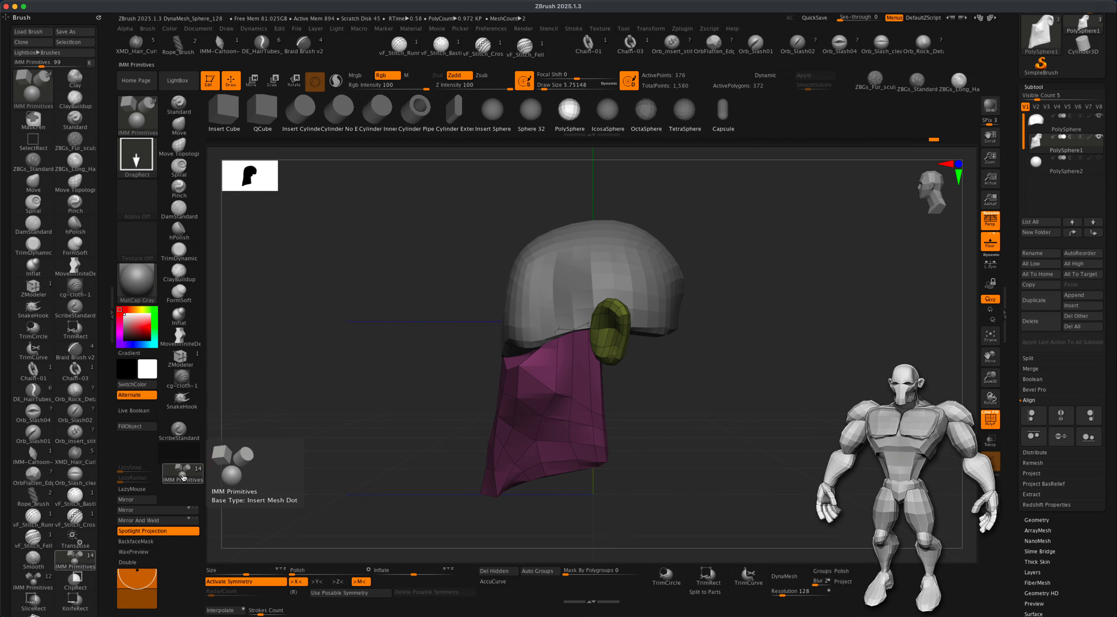
{"action": "left_click", "coordinate": [23, 18]}
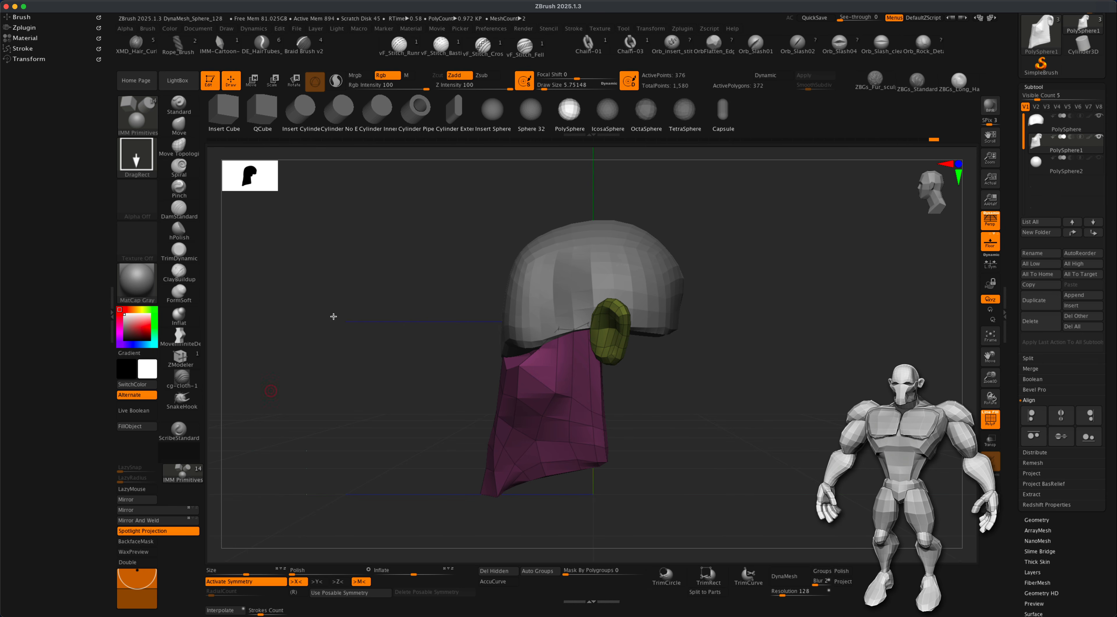
{"action": "left_click", "coordinate": [502, 29]}
Step: Choose the Capsule primitive from the IMM Primitives insert brush
{"action": "left_click", "coordinate": [137, 113]}
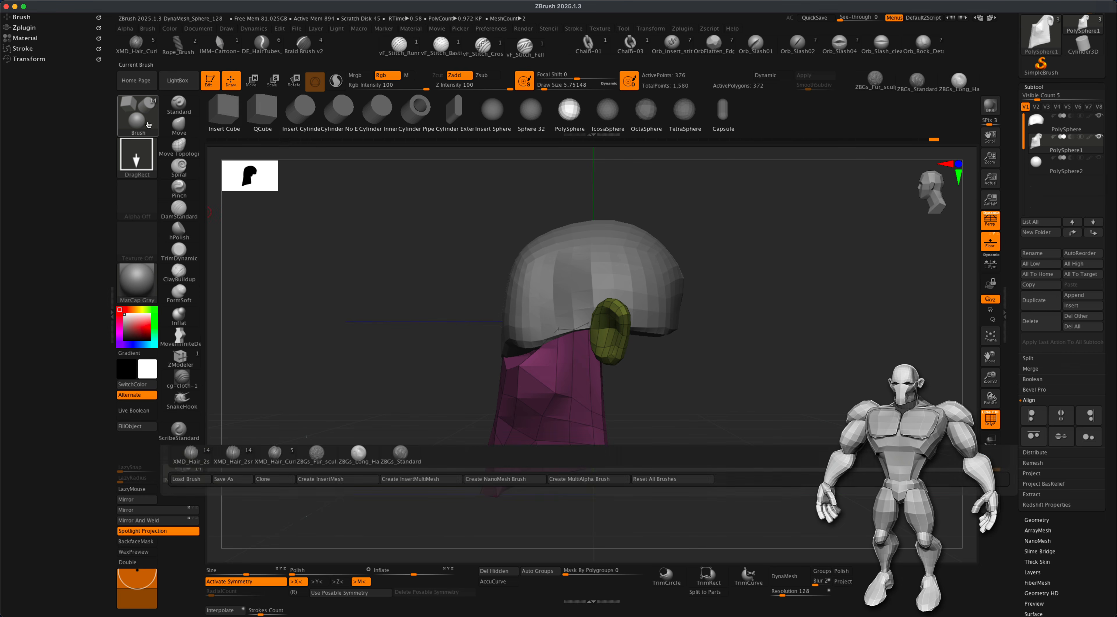
{"action": "key", "text": "i"}
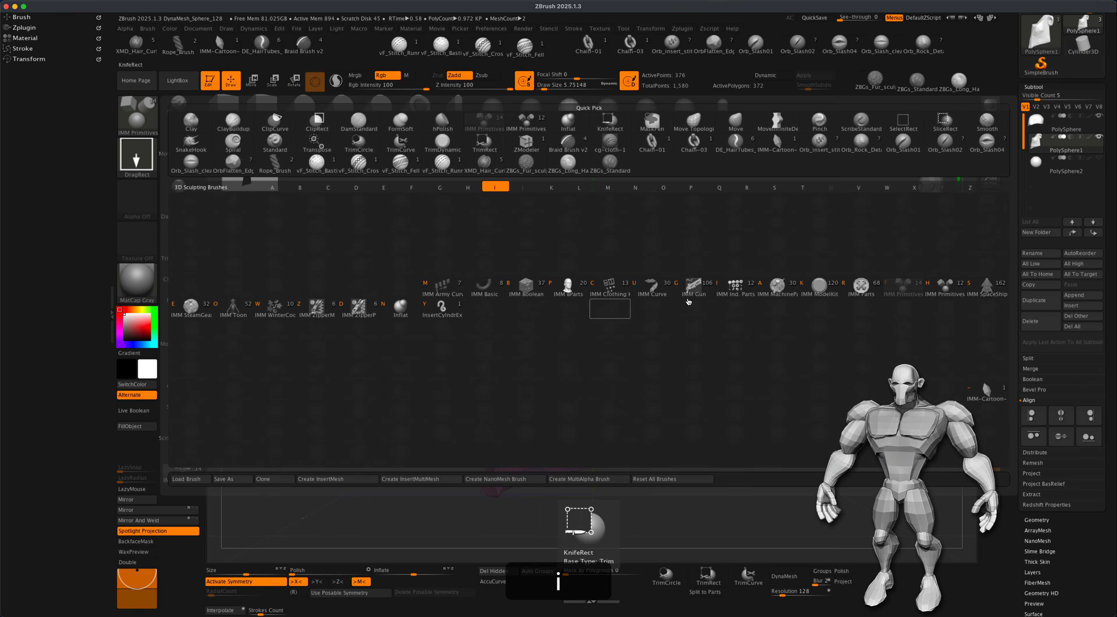
{"action": "left_click", "coordinate": [908, 295]}
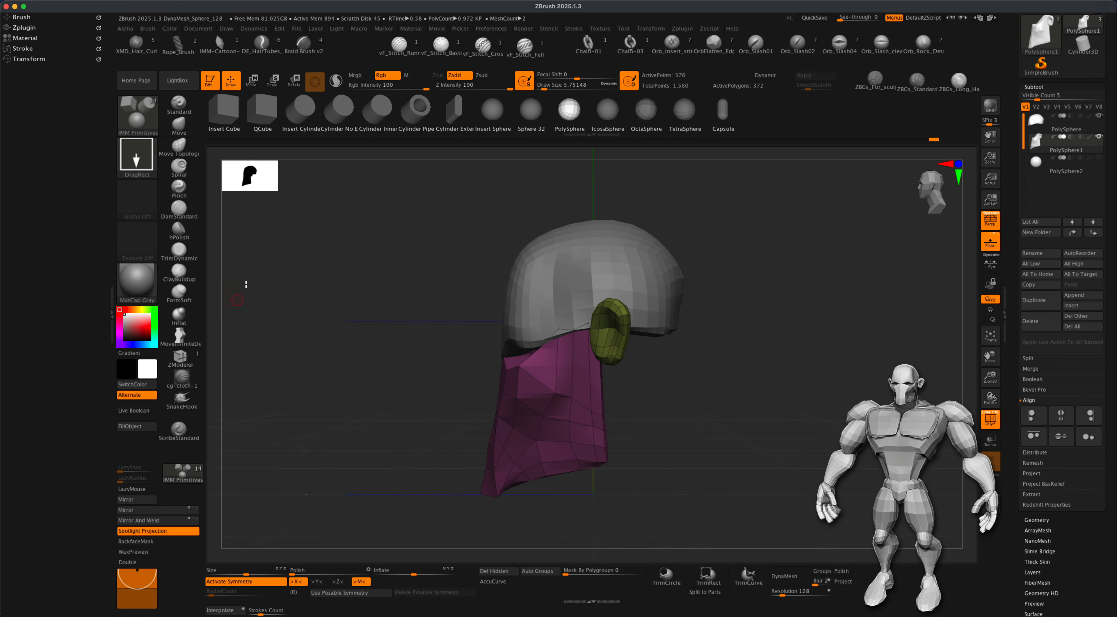
{"action": "left_click_drag", "start_coordinate": [392, 351], "coordinate": [418, 307], "text": "alt"}
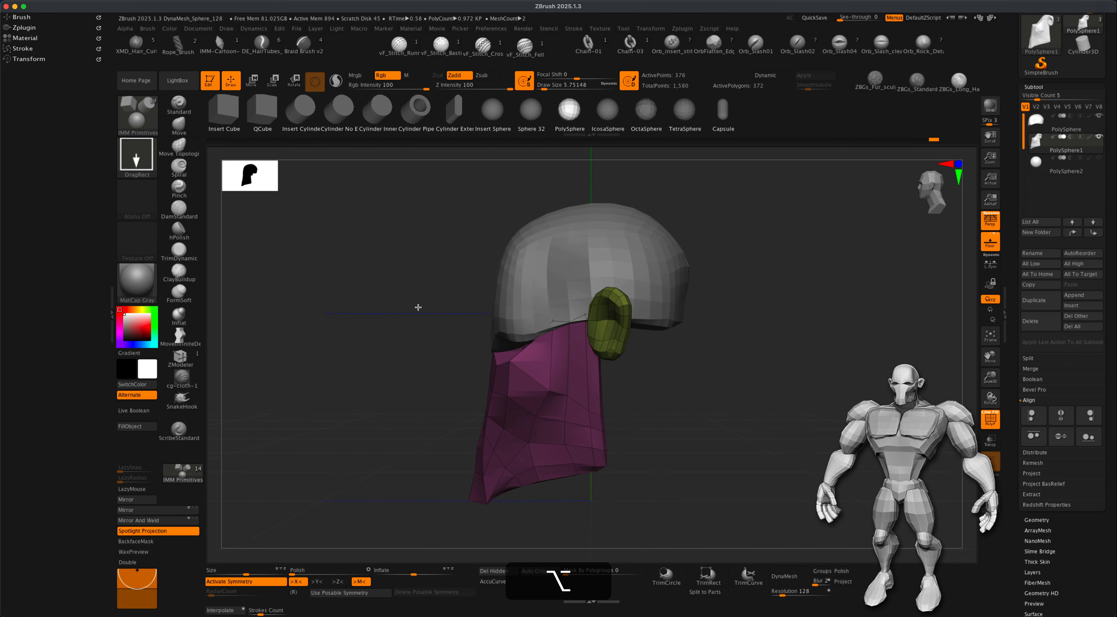
{"action": "left_click_drag", "start_coordinate": [622, 388], "coordinate": [657, 384], "text": "alt"}
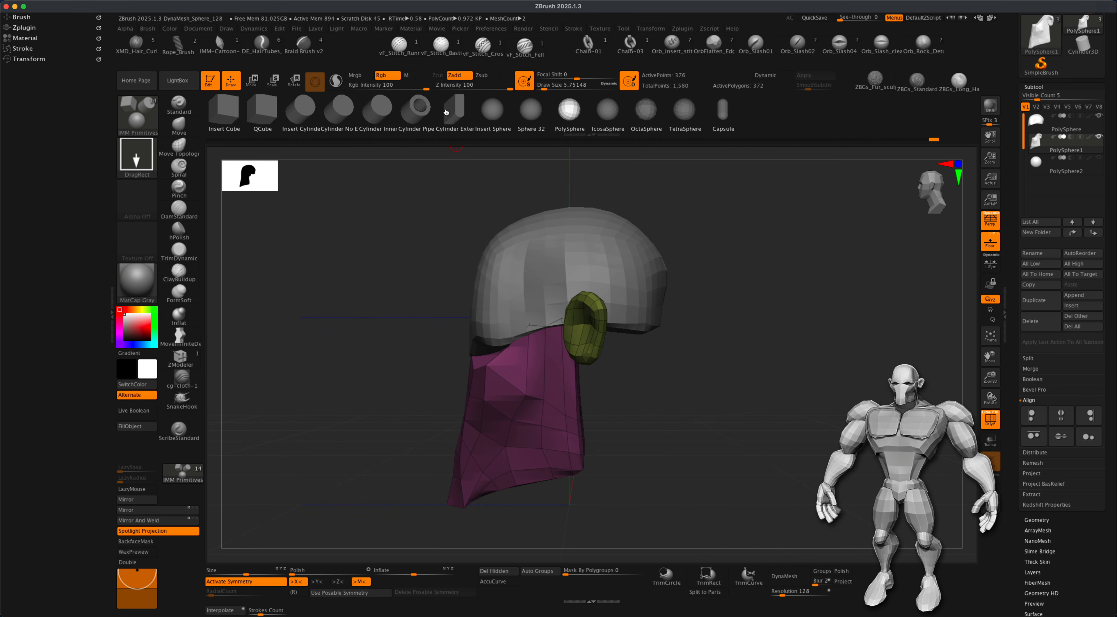
{"action": "left_click", "coordinate": [726, 110]}
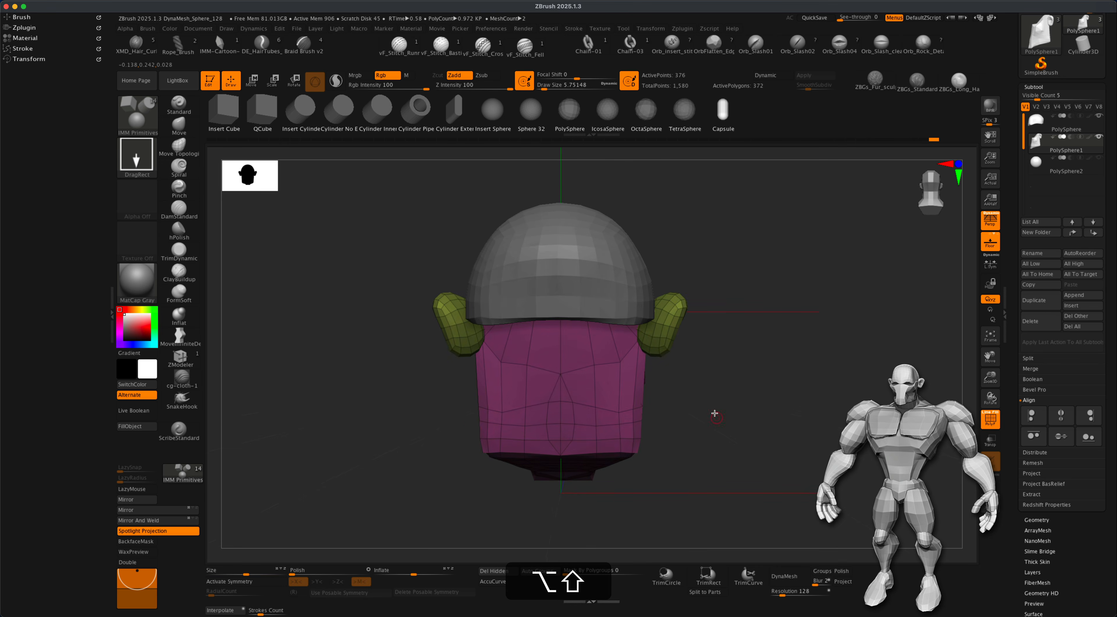
Step: Turn off perspective and insert a vertical capsule centred at the back of the head, below the skull
{"action": "left_click_drag", "start_coordinate": [713, 413], "coordinate": [713, 419], "text": "alt+shift"}
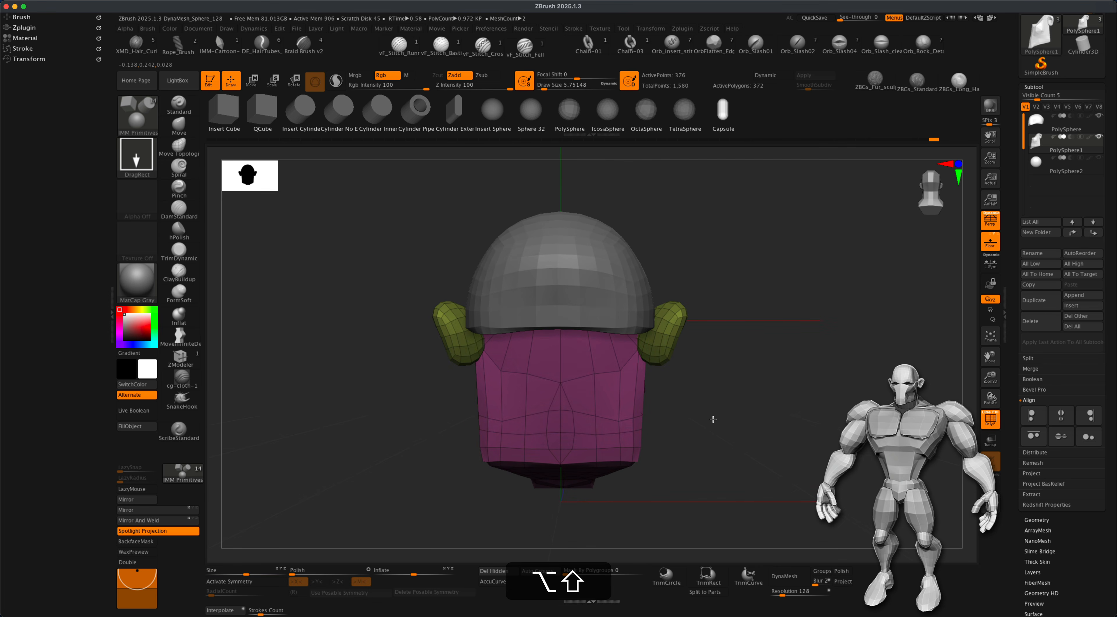
{"action": "left_click", "coordinate": [990, 220]}
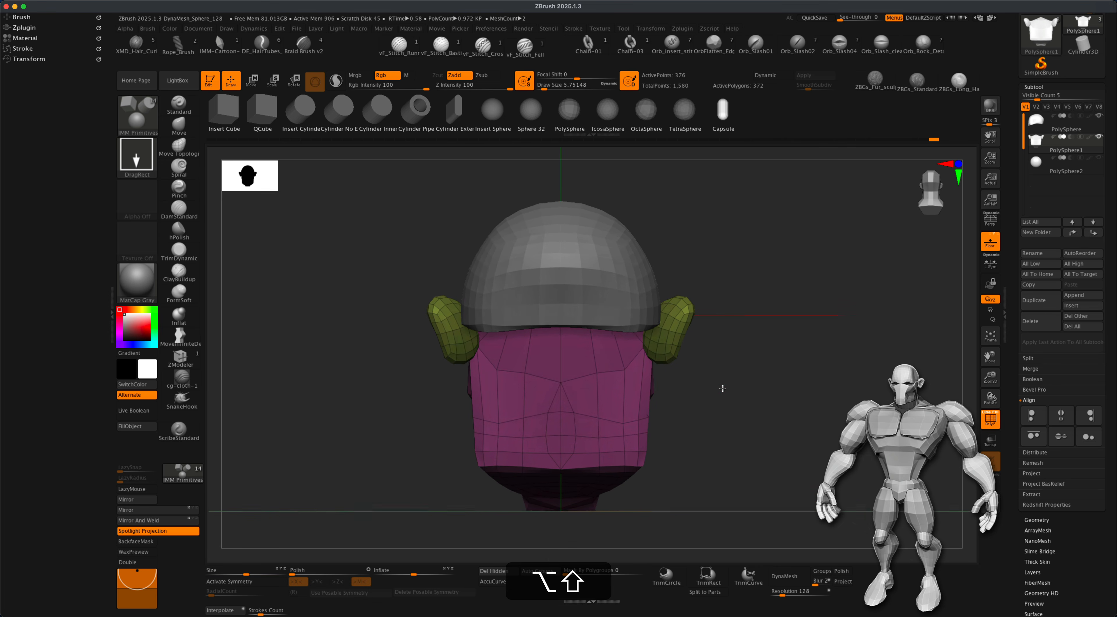
{"action": "left_click_drag", "start_coordinate": [560, 382], "coordinate": [566, 453]}
{"action": "left_click_drag", "start_coordinate": [738, 410], "coordinate": [718, 367]}
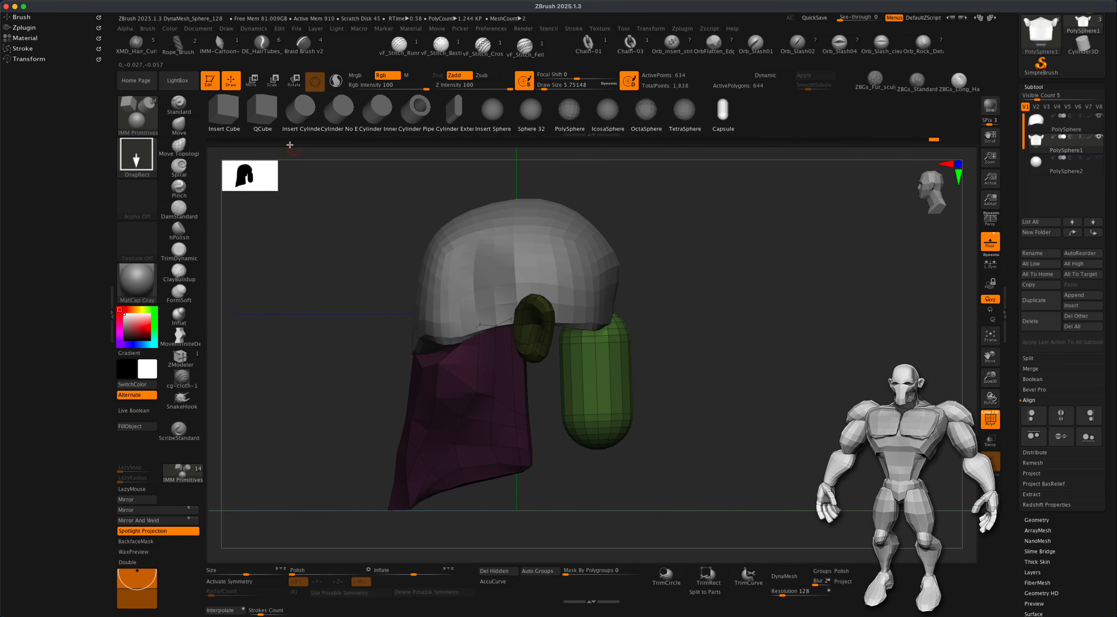
Step: Move, tilt and enlarge the capsule so it slants down and backward from beneath the skull as a neck
{"action": "left_click", "coordinate": [254, 80]}
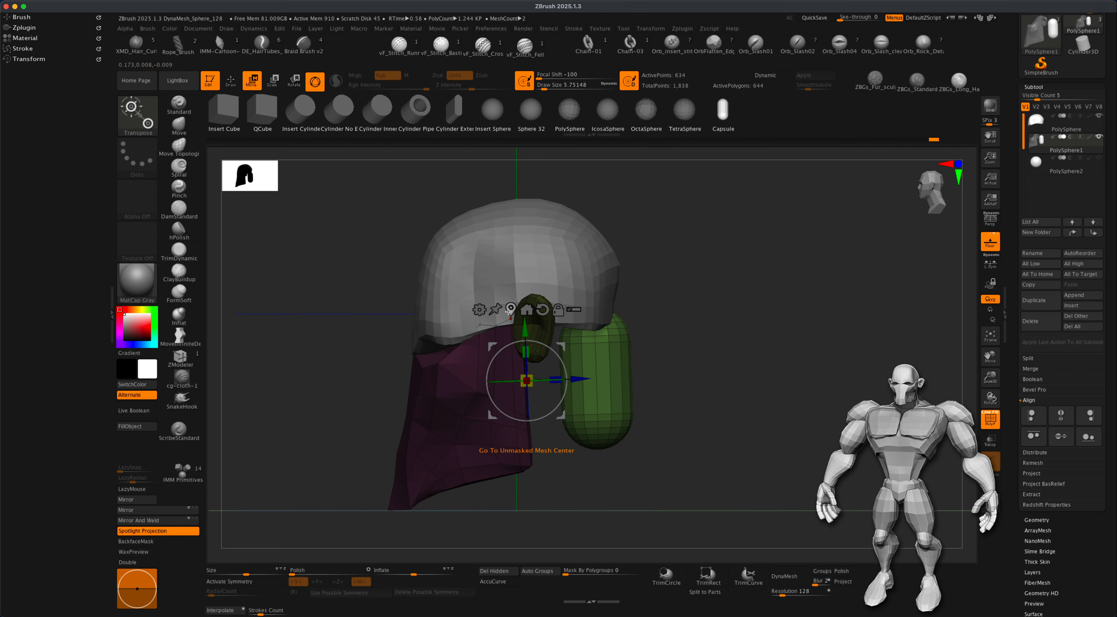
{"action": "left_click_drag", "start_coordinate": [632, 363], "coordinate": [537, 322]}
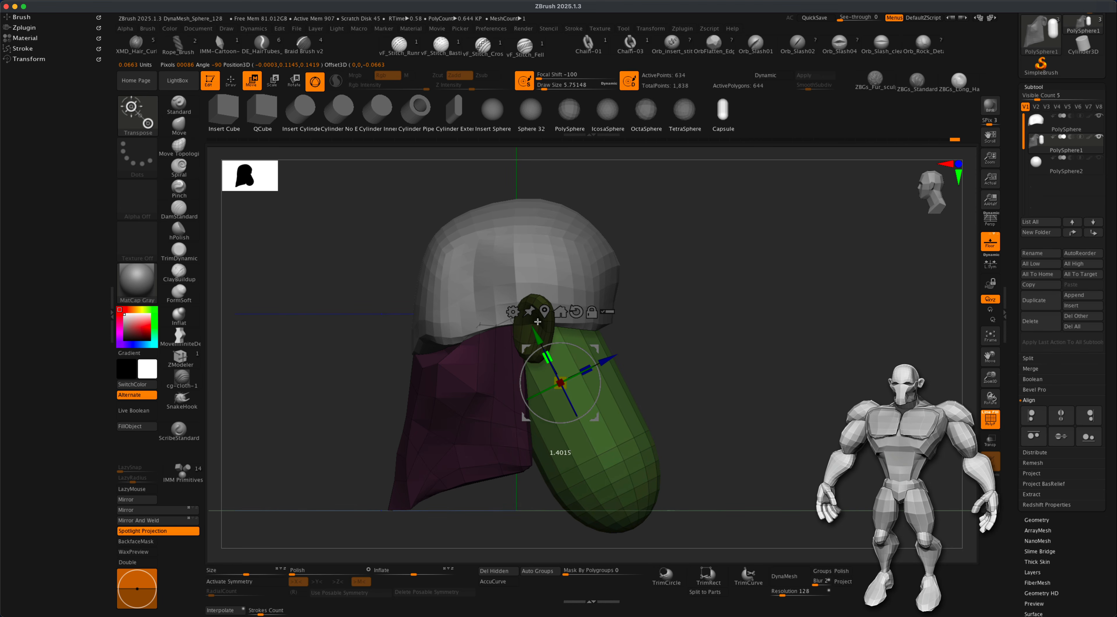
{"action": "left_click_drag", "start_coordinate": [747, 395], "coordinate": [685, 379], "text": "alt"}
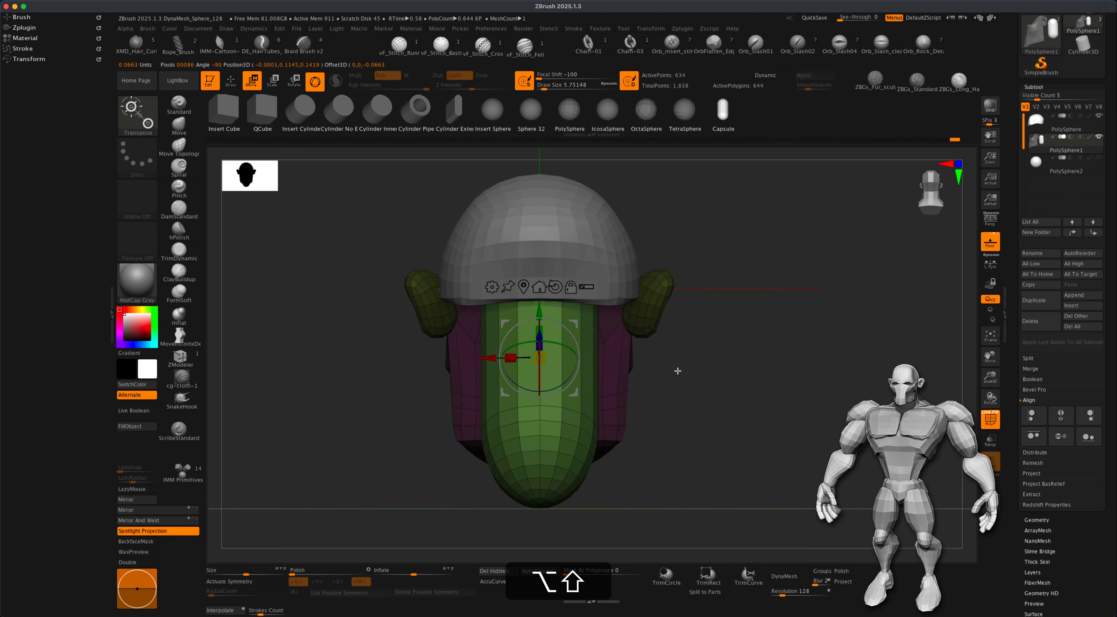
Step: Widen the neck's upper and middle sides under the skull with the Move brush at draw size about 87, with X symmetry on
{"action": "key", "text": "q"}
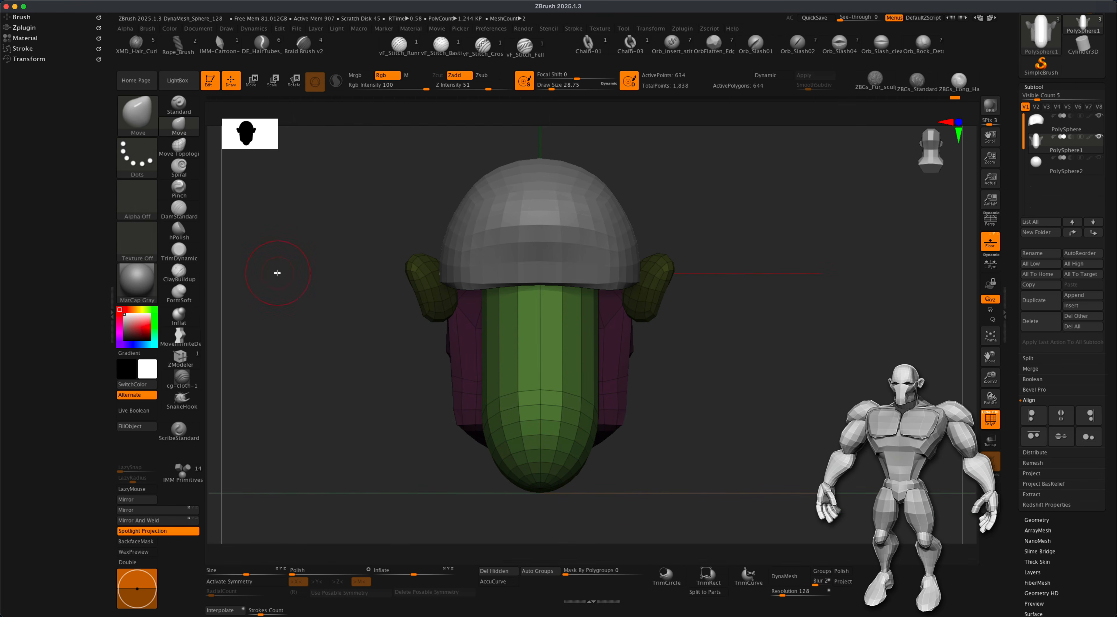
{"action": "key", "text": "s"}
{"action": "left_click_drag", "start_coordinate": [285, 273], "coordinate": [285, 274]}
{"action": "key", "text": "x"}
{"action": "key", "text": "s"}
{"action": "left_click_drag", "start_coordinate": [676, 346], "coordinate": [679, 363]}
{"action": "key", "text": "s"}
{"action": "left_click_drag", "start_coordinate": [337, 324], "coordinate": [341, 324]}
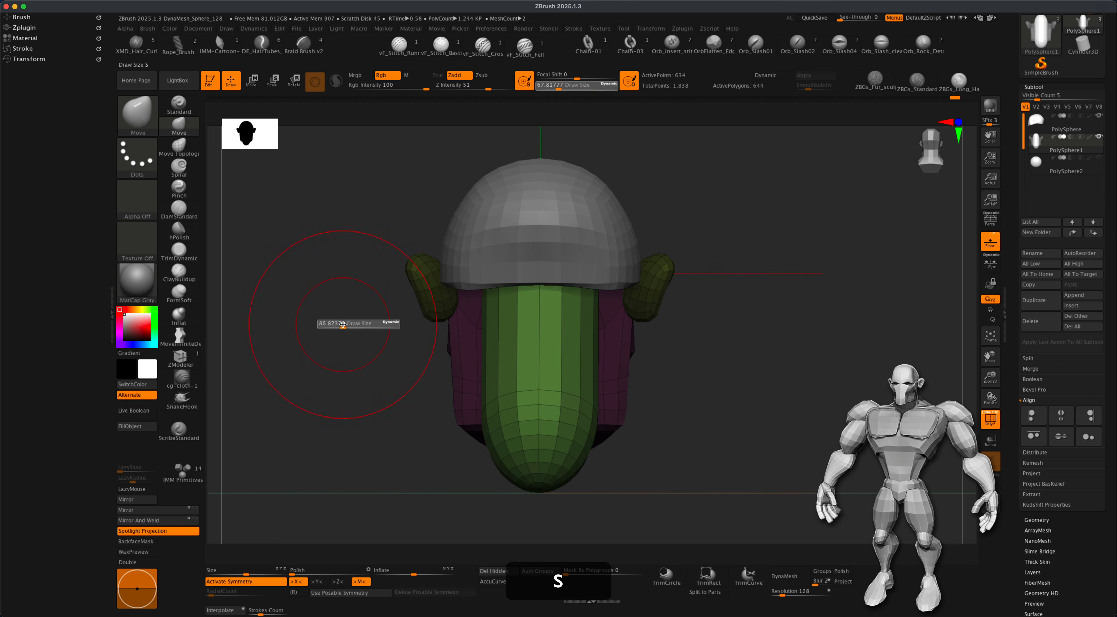
{"action": "left_click_drag", "start_coordinate": [599, 289], "coordinate": [659, 285]}
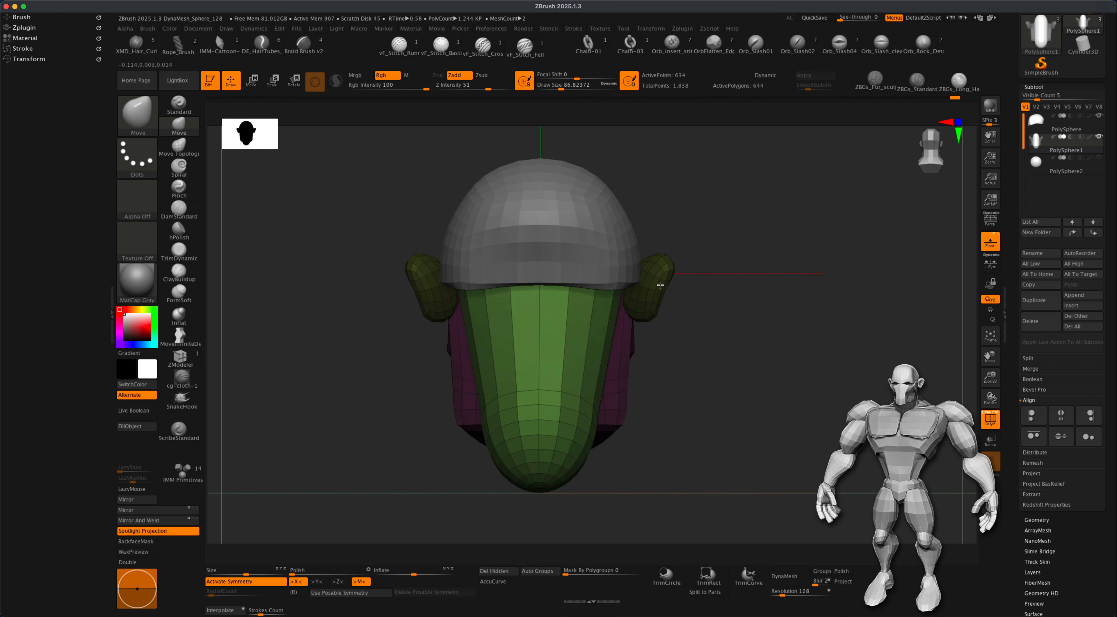
{"action": "left_click_drag", "start_coordinate": [601, 398], "coordinate": [632, 393]}
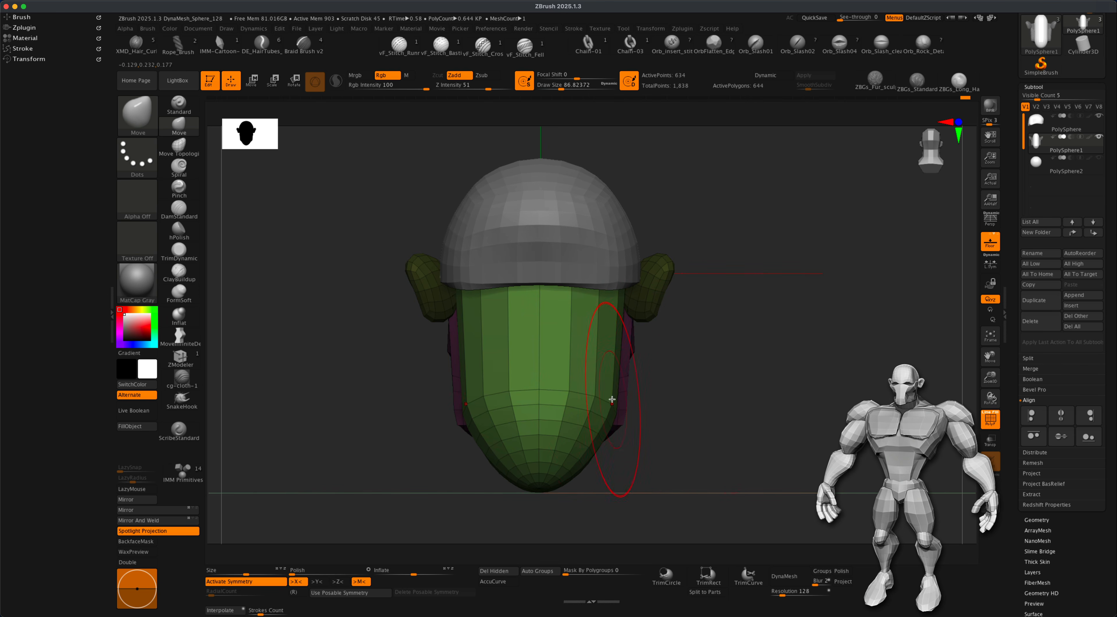
Step: Flare the lower sides of the neck outward with the Move brush to broaden its rounded base
{"action": "left_click_drag", "start_coordinate": [657, 448], "coordinate": [685, 409]}
{"action": "left_click_drag", "start_coordinate": [674, 427], "coordinate": [703, 429]}
{"action": "mouse_move", "coordinate": [630, 408]}
{"action": "left_mouse_down"}
{"action": "mouse_move", "coordinate": [663, 428]}
{"action": "mouse_move", "coordinate": [645, 448]}
{"action": "left_mouse_up"}
{"action": "mouse_move", "coordinate": [581, 395]}
{"action": "left_mouse_down"}
{"action": "mouse_move", "coordinate": [653, 422]}
{"action": "mouse_move", "coordinate": [624, 417]}
{"action": "left_mouse_up"}
{"action": "mouse_move", "coordinate": [618, 376]}
{"action": "left_mouse_down"}
{"action": "mouse_move", "coordinate": [572, 352]}
{"action": "mouse_move", "coordinate": [615, 385]}
{"action": "mouse_move", "coordinate": [621, 435]}
{"action": "mouse_move", "coordinate": [550, 448]}
{"action": "left_mouse_up"}
Step: Shape the neck's side profile with the Move brush, flattening its base and curving the nape inward below the skull
{"action": "left_click_drag", "start_coordinate": [684, 403], "coordinate": [746, 386], "text": "shift"}
{"action": "left_click_drag", "start_coordinate": [448, 454], "coordinate": [420, 474]}
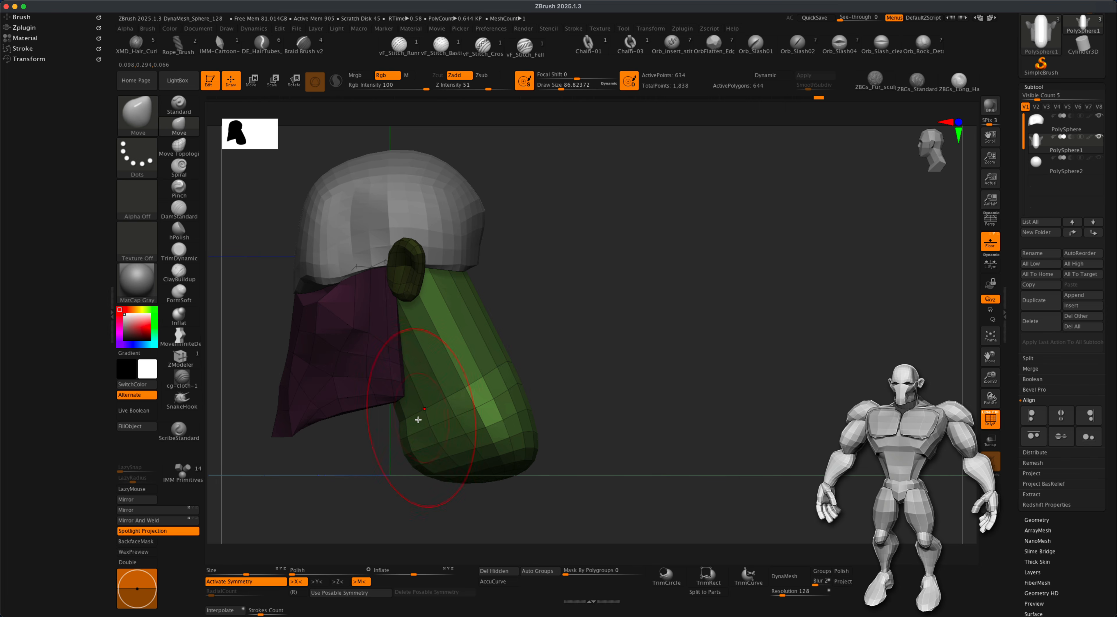
{"action": "key", "text": "shift"}
{"action": "mouse_move", "coordinate": [488, 384]}
{"action": "left_mouse_down", "text": "shift"}
{"action": "mouse_move", "coordinate": [511, 391]}
{"action": "mouse_move", "coordinate": [478, 374]}
{"action": "left_mouse_up", "text": "shift"}
{"action": "left_click_drag", "start_coordinate": [603, 378], "coordinate": [542, 375]}
{"action": "mouse_move", "coordinate": [670, 381]}
{"action": "left_mouse_down"}
{"action": "mouse_move", "coordinate": [625, 378]}
{"action": "mouse_move", "coordinate": [728, 368]}
{"action": "left_mouse_up"}
{"action": "mouse_move", "coordinate": [569, 326]}
{"action": "left_mouse_down"}
{"action": "mouse_move", "coordinate": [546, 318]}
{"action": "mouse_move", "coordinate": [548, 263]}
{"action": "mouse_move", "coordinate": [564, 282]}
{"action": "mouse_move", "coordinate": [558, 318]}
{"action": "left_mouse_up"}
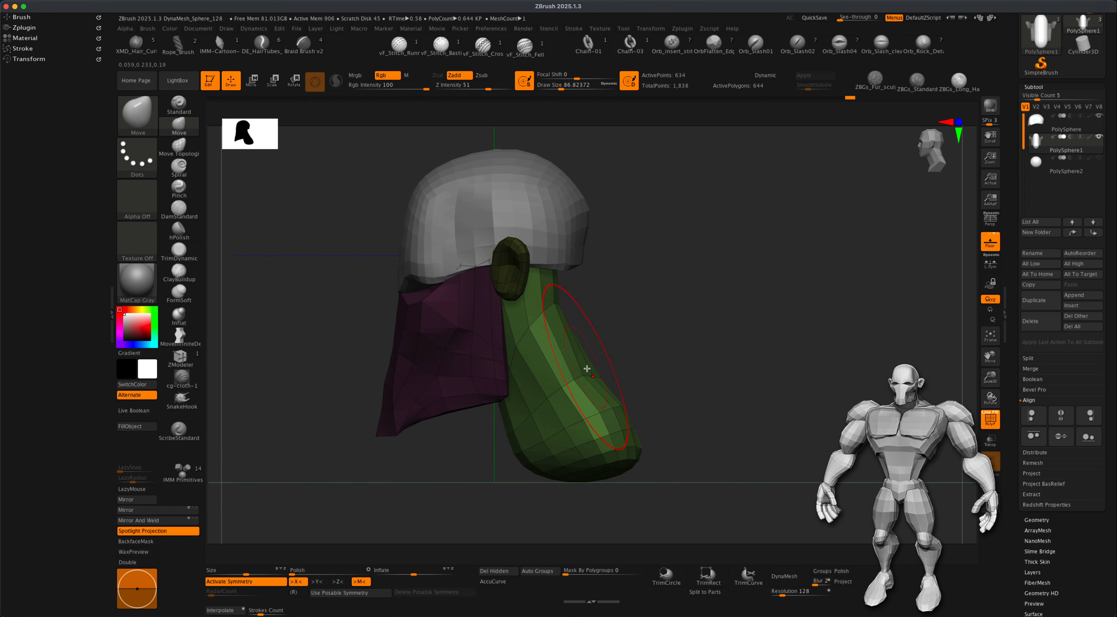
Step: Lower the neck's hidden upper end inside the skull with the Move brush, using transparency to see through the head
{"action": "left_click_drag", "start_coordinate": [651, 412], "coordinate": [743, 355]}
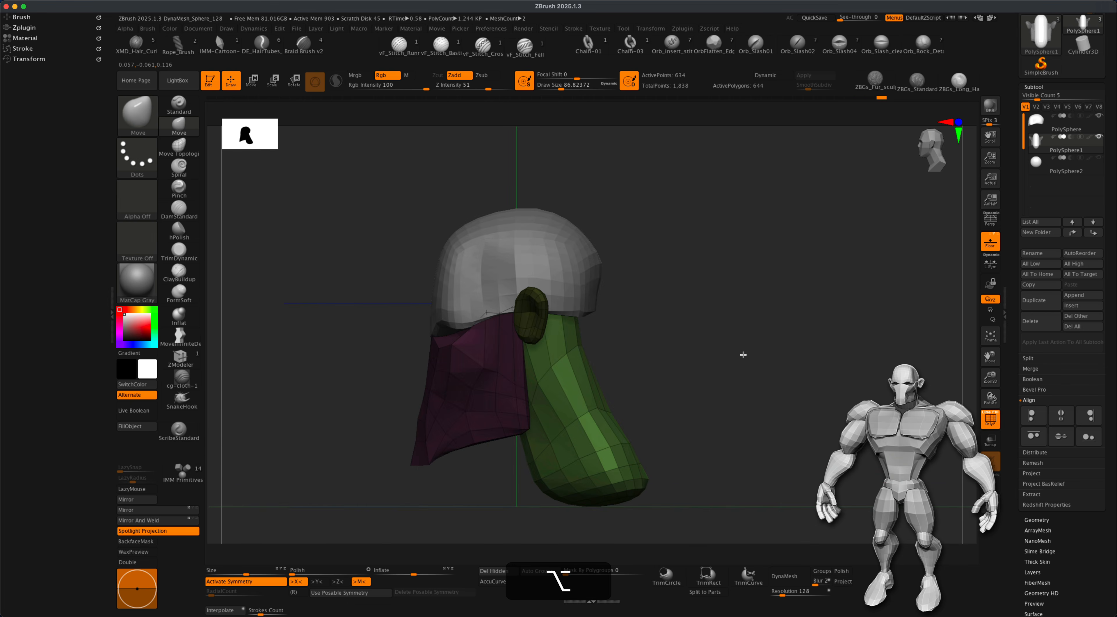
{"action": "left_click", "coordinate": [991, 440]}
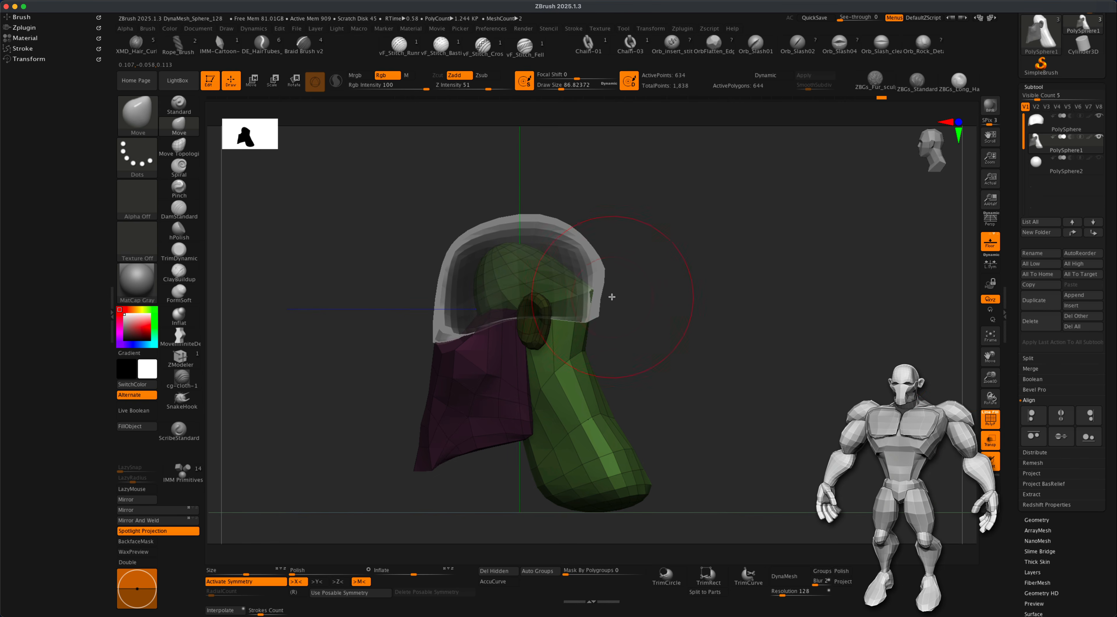
{"action": "mouse_move", "coordinate": [523, 264]}
{"action": "left_mouse_down"}
{"action": "mouse_move", "coordinate": [537, 294]}
{"action": "mouse_move", "coordinate": [561, 278]}
{"action": "left_mouse_up"}
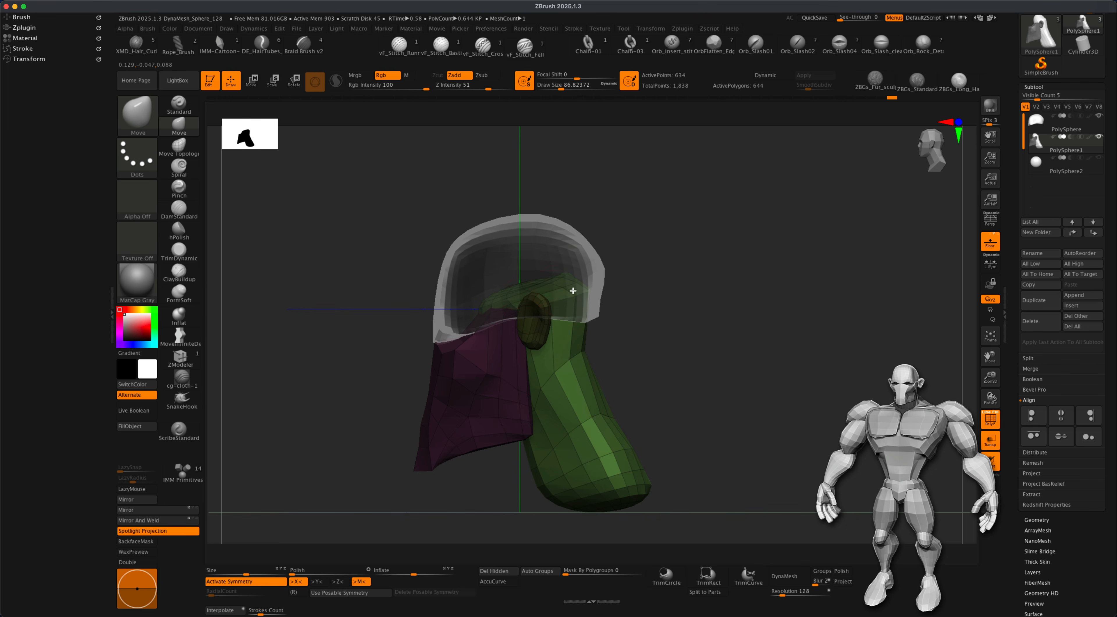
{"action": "left_click_drag", "start_coordinate": [492, 303], "coordinate": [489, 304]}
{"action": "left_click_drag", "start_coordinate": [581, 344], "coordinate": [585, 337]}
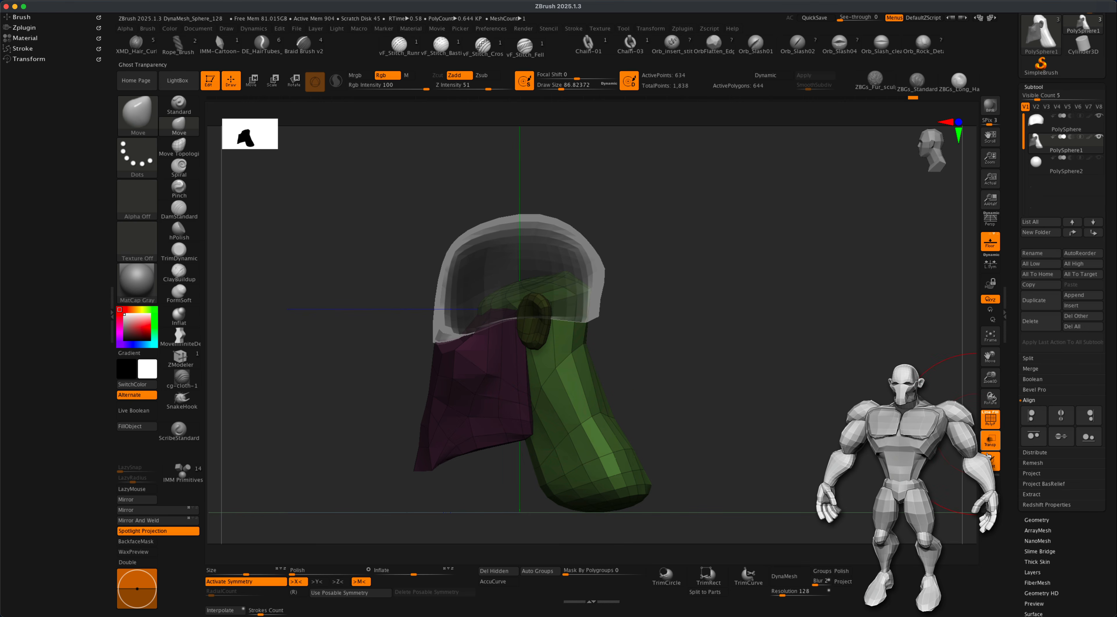
{"action": "left_click", "coordinate": [990, 442]}
Step: Duplicate the PolySphere2 subtool, hide the copy and make the original sphere active
{"action": "left_click_drag", "start_coordinate": [824, 399], "coordinate": [736, 419]}
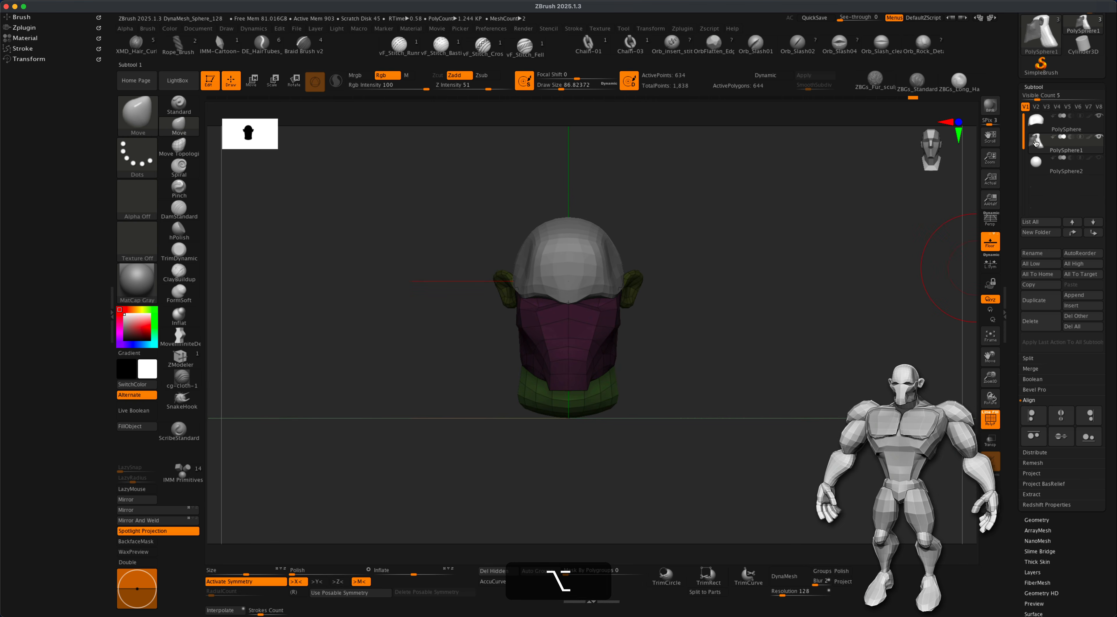
{"action": "left_click", "coordinate": [1037, 167]}
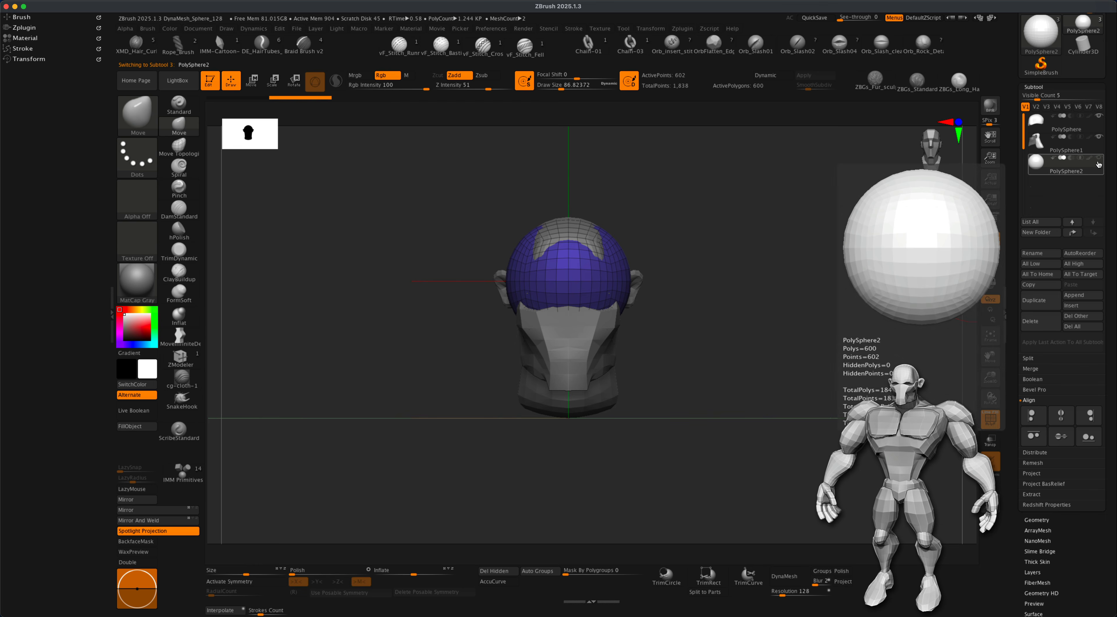
{"action": "left_click", "coordinate": [1034, 300]}
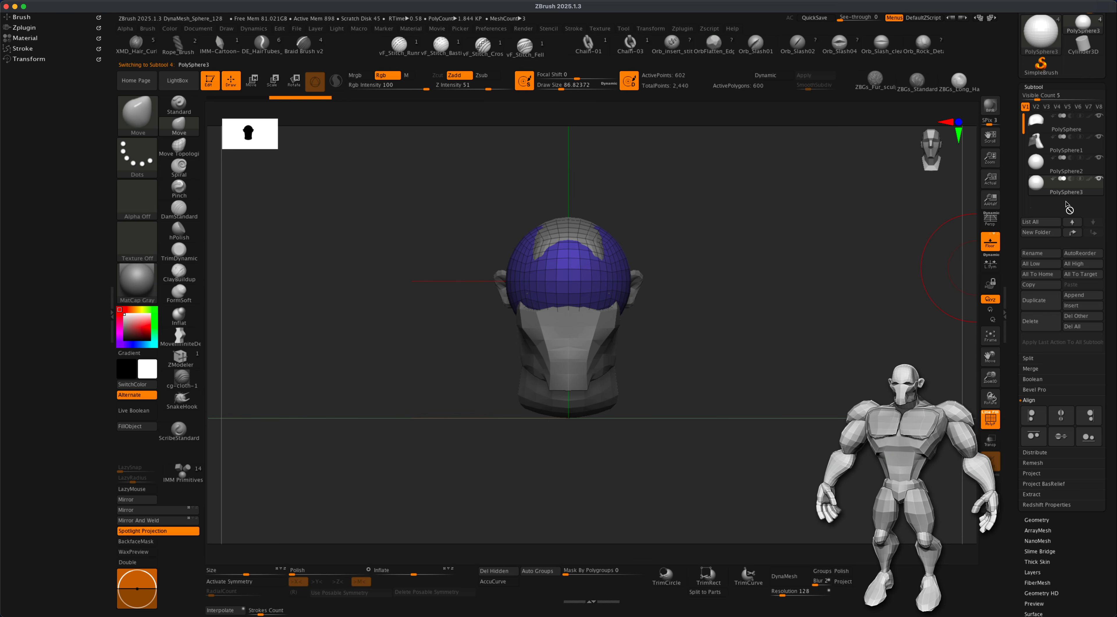
{"action": "left_click", "coordinate": [1100, 180]}
{"action": "left_click", "coordinate": [1039, 164]}
Step: Move the sphere down below the neck and enlarge it with the gizmo to form the torso base
{"action": "left_click_drag", "start_coordinate": [743, 252], "coordinate": [728, 248], "text": "alt"}
{"action": "left_click", "coordinate": [258, 79]}
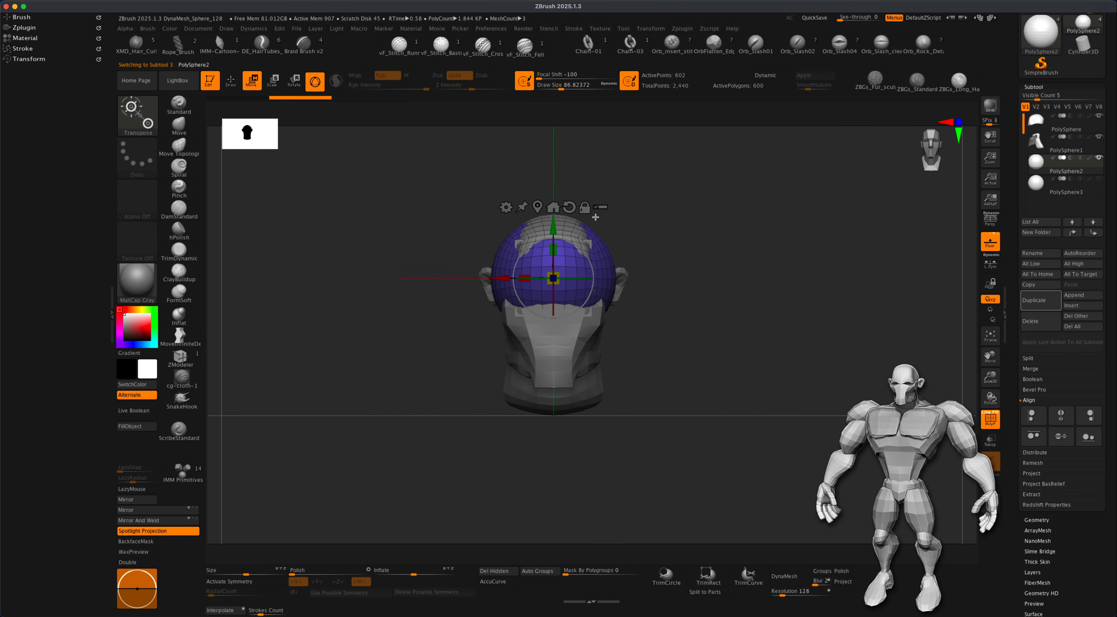
{"action": "left_click_drag", "start_coordinate": [555, 225], "coordinate": [555, 383]}
{"action": "left_click_drag", "start_coordinate": [711, 404], "coordinate": [692, 386], "text": "alt"}
{"action": "left_click_drag", "start_coordinate": [687, 310], "coordinate": [646, 294], "text": "alt"}
{"action": "left_click_drag", "start_coordinate": [570, 405], "coordinate": [625, 353]}
{"action": "left_click_drag", "start_coordinate": [736, 376], "coordinate": [735, 304], "text": "alt"}
{"action": "left_click_drag", "start_coordinate": [602, 338], "coordinate": [612, 377]}
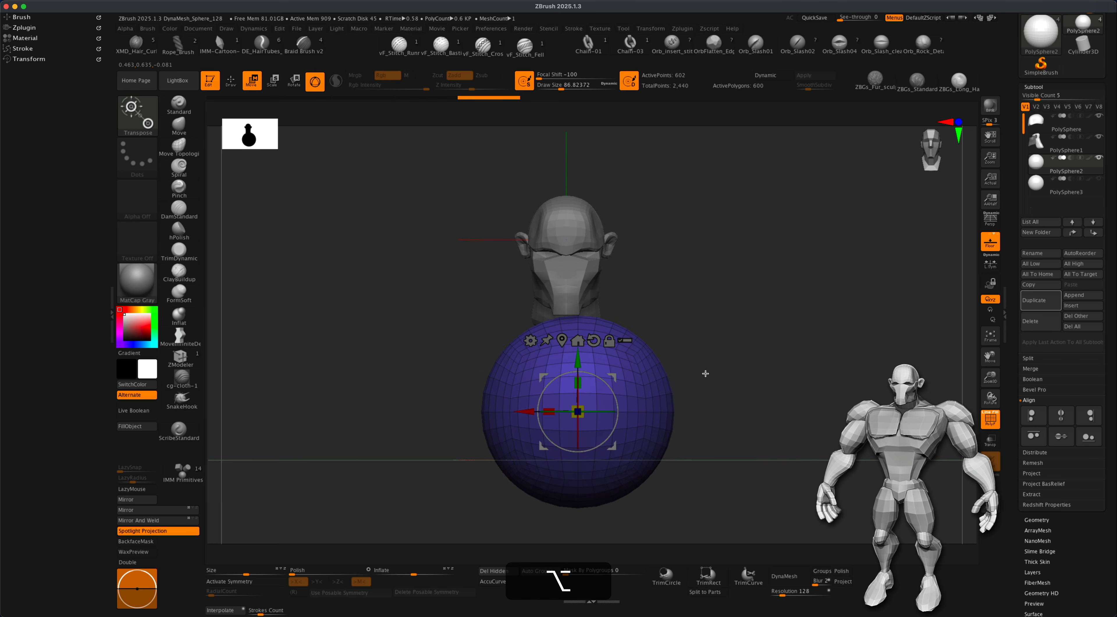
{"action": "left_click_drag", "start_coordinate": [706, 374], "coordinate": [705, 382], "text": "alt"}
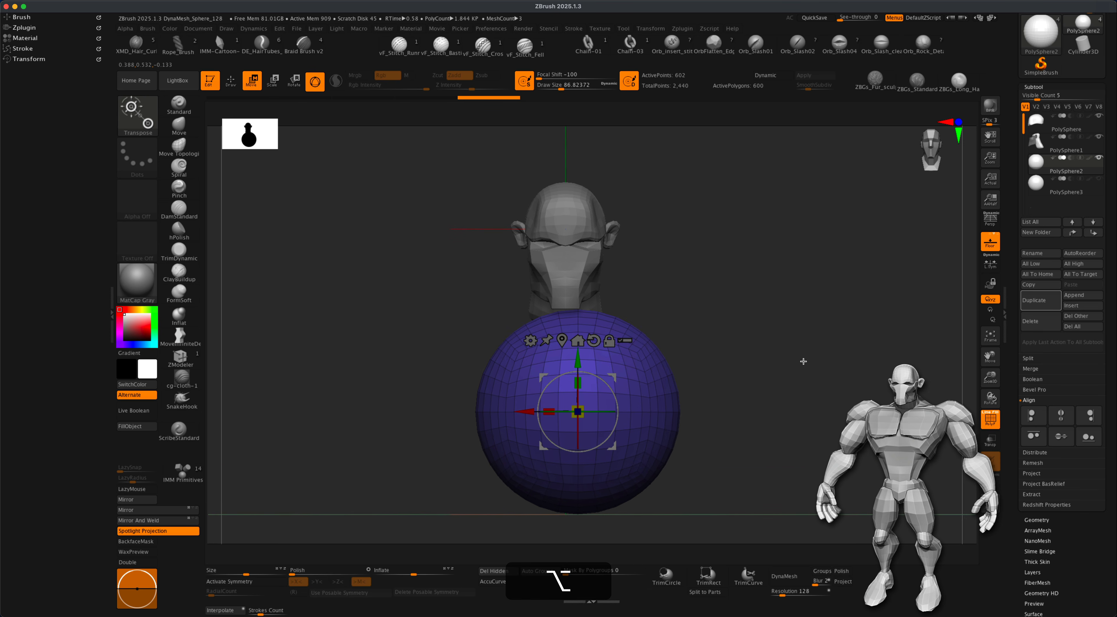
{"action": "left_click_drag", "start_coordinate": [801, 359], "coordinate": [792, 362], "text": "alt"}
{"action": "mouse_move", "coordinate": [603, 371]}
{"action": "left_mouse_down"}
{"action": "mouse_move", "coordinate": [622, 366]}
{"action": "mouse_move", "coordinate": [563, 371]}
{"action": "mouse_move", "coordinate": [644, 369]}
{"action": "mouse_move", "coordinate": [609, 366]}
{"action": "left_mouse_up"}
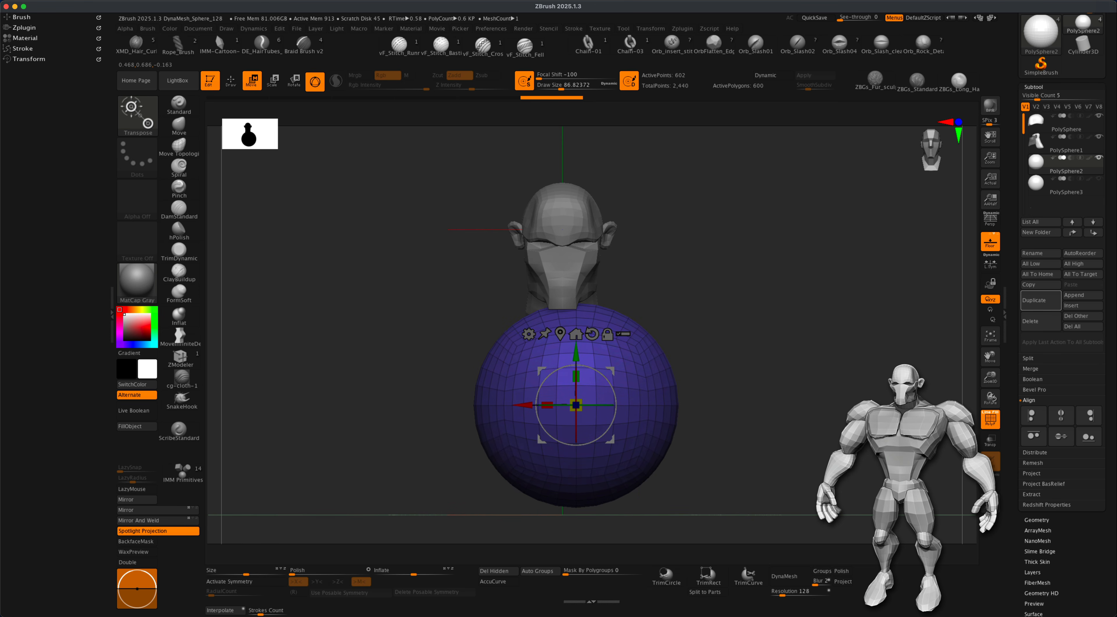
Step: Set the torso sphere's X Position to 0 and recenter the gizmo on it
{"action": "left_click", "coordinate": [1036, 520]}
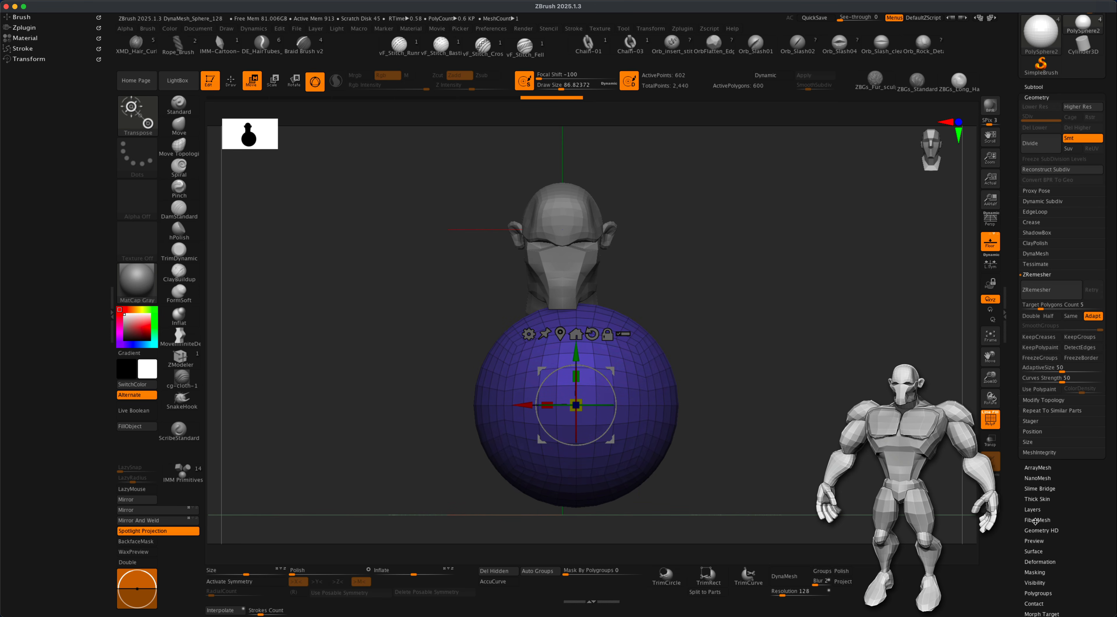
{"action": "left_click", "coordinate": [1029, 432]}
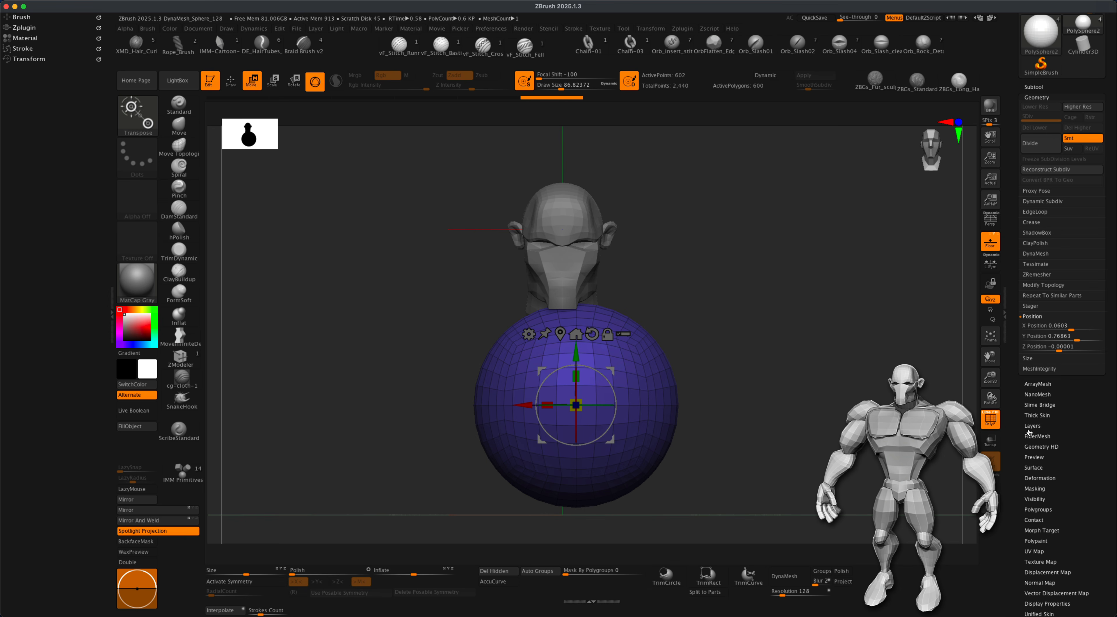
{"action": "left_click", "coordinate": [1034, 325]}
{"action": "left_click_drag", "start_coordinate": [1020, 330], "coordinate": [888, 393]}
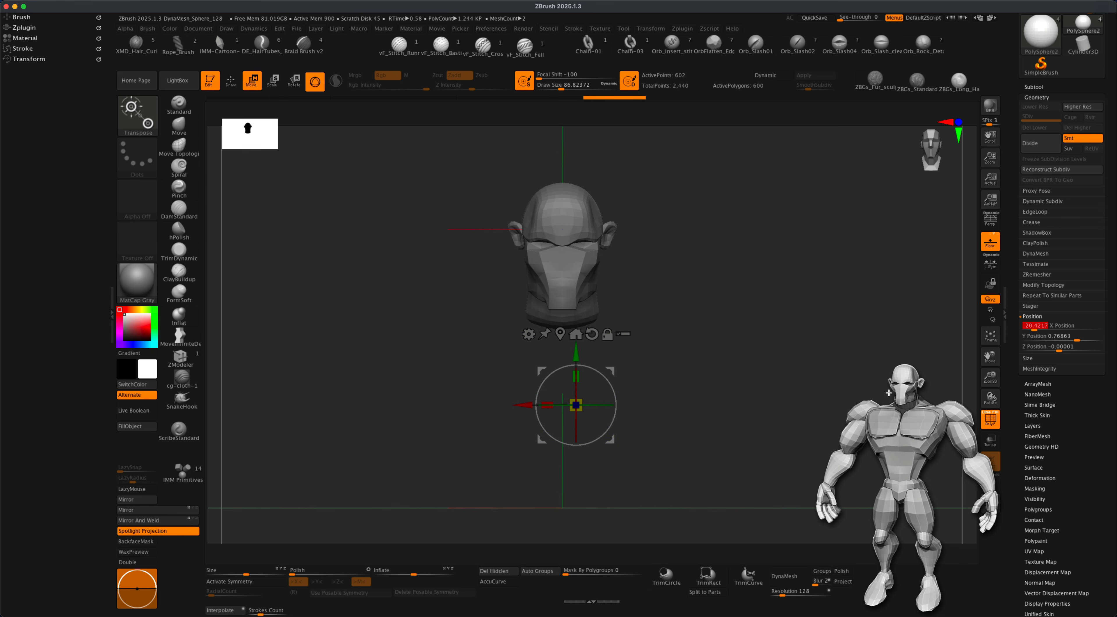
{"action": "type", "text": "0"}
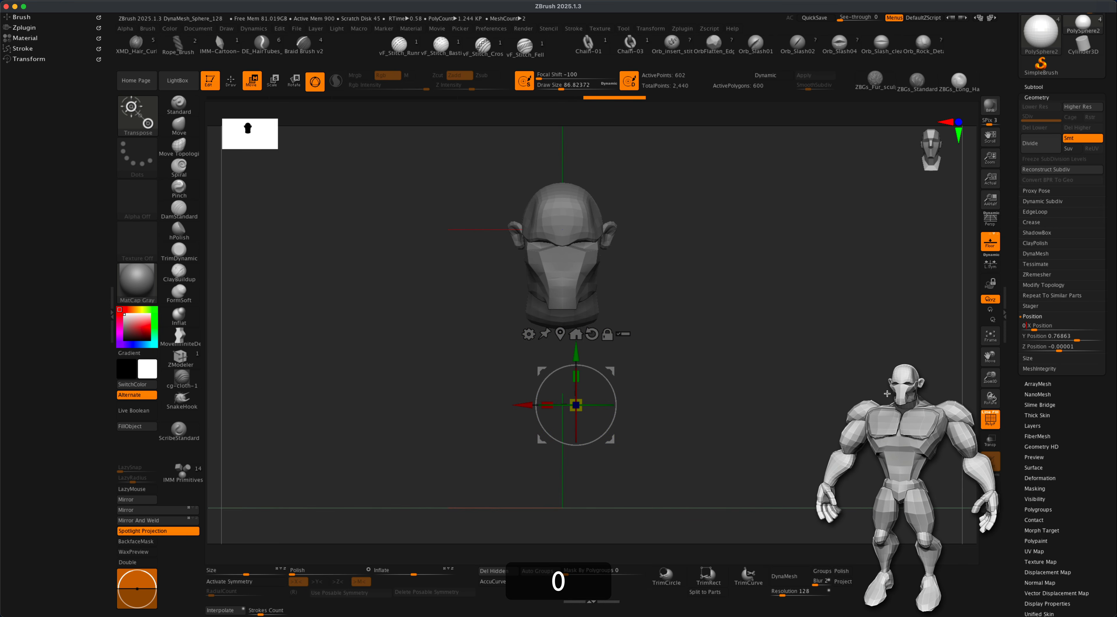
{"action": "key", "text": "Return"}
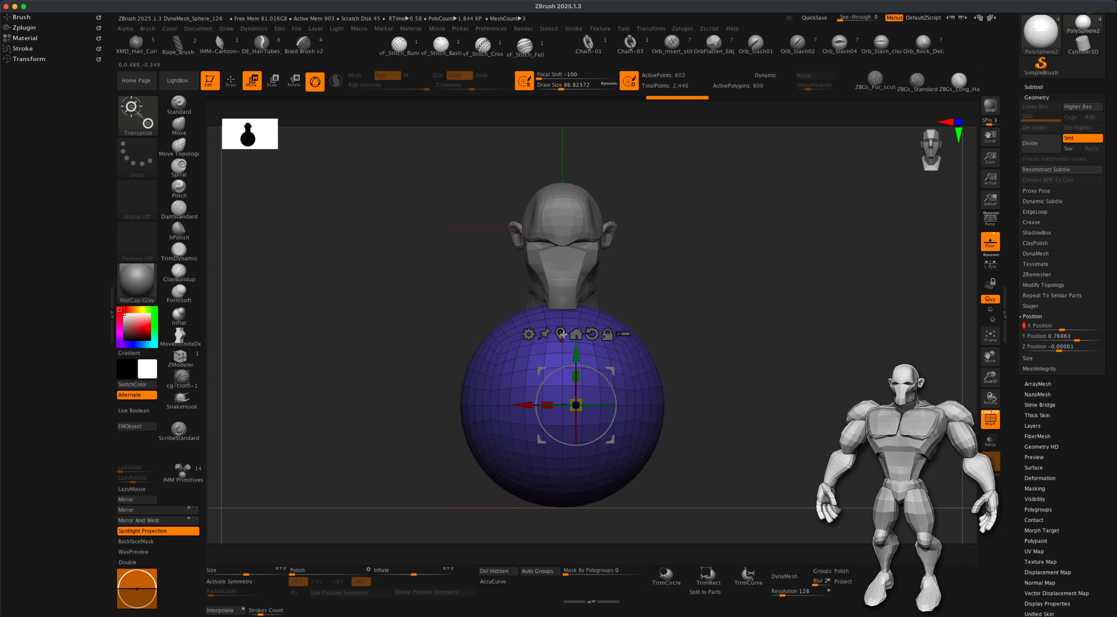
{"action": "left_click", "coordinate": [560, 334]}
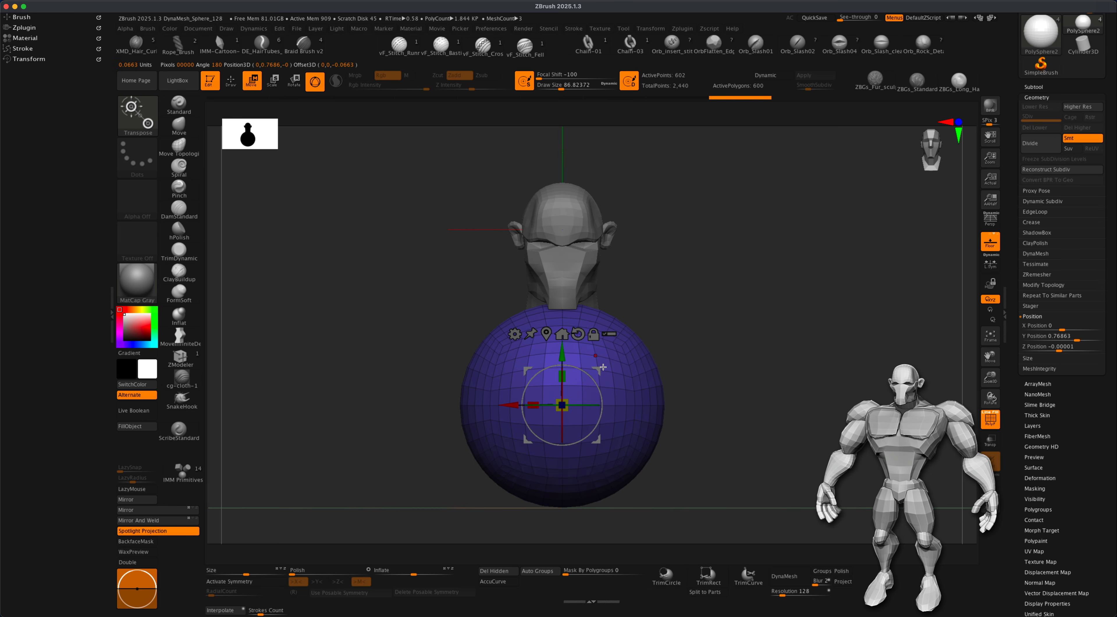
Step: Shift the torso sphere backward and slightly up so it sits beneath the base of the neck
{"action": "left_click_drag", "start_coordinate": [779, 387], "coordinate": [711, 405], "text": "alt"}
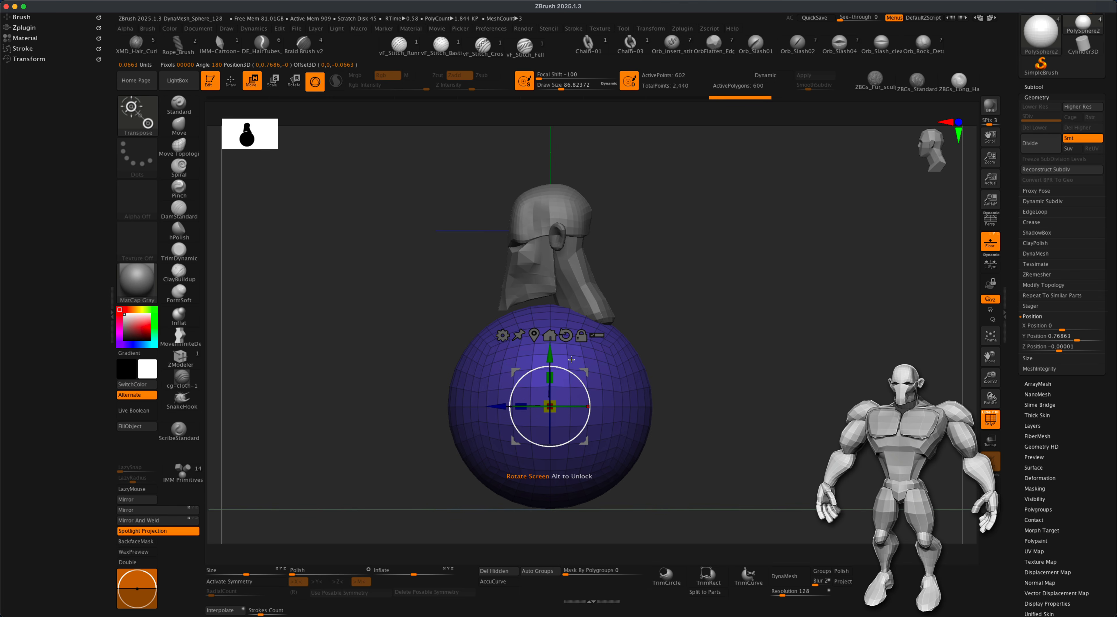
{"action": "left_click_drag", "start_coordinate": [520, 406], "coordinate": [616, 360]}
{"action": "mouse_move", "coordinate": [723, 390]}
{"action": "left_mouse_down", "text": "shift"}
{"action": "mouse_move", "coordinate": [754, 393]}
{"action": "mouse_move", "coordinate": [718, 393]}
{"action": "left_mouse_up", "text": "shift"}
Step: Pull the sphere's upper sides into broad shoulders with the Move brush at draw size about 172, with X symmetry on
{"action": "left_click", "coordinate": [173, 139]}
{"action": "key", "text": "s"}
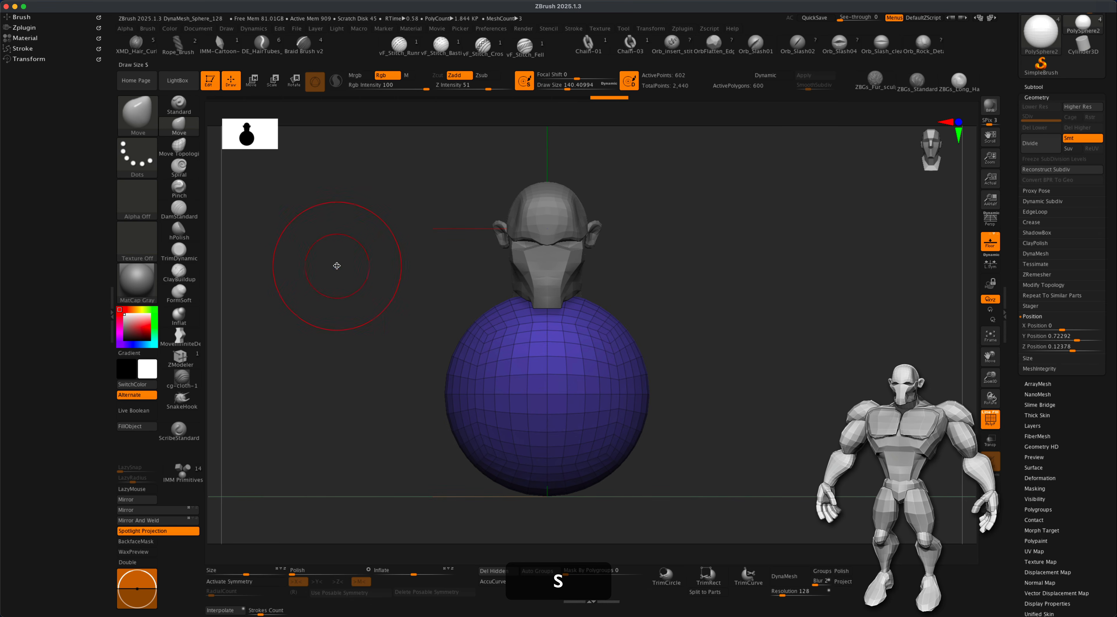
{"action": "key", "text": "x"}
{"action": "mouse_move", "coordinate": [709, 372]}
{"action": "left_mouse_down", "text": "alt"}
{"action": "mouse_move", "coordinate": [664, 355]}
{"action": "mouse_move", "coordinate": [651, 318]}
{"action": "left_mouse_up", "text": "alt"}
{"action": "key", "text": "s"}
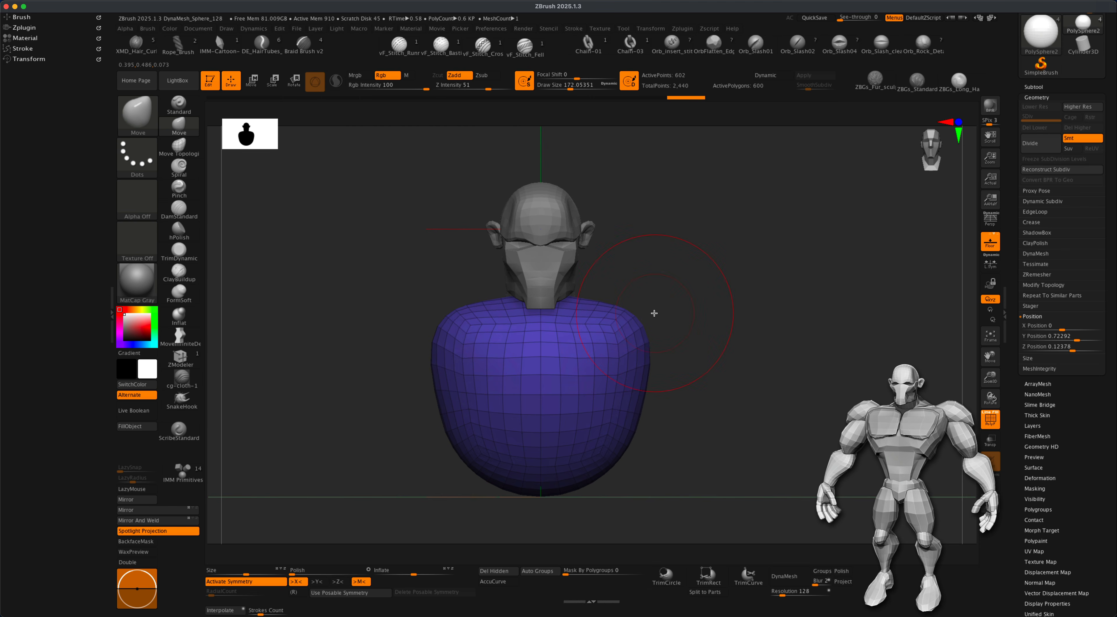
{"action": "left_click_drag", "start_coordinate": [645, 318], "coordinate": [654, 317]}
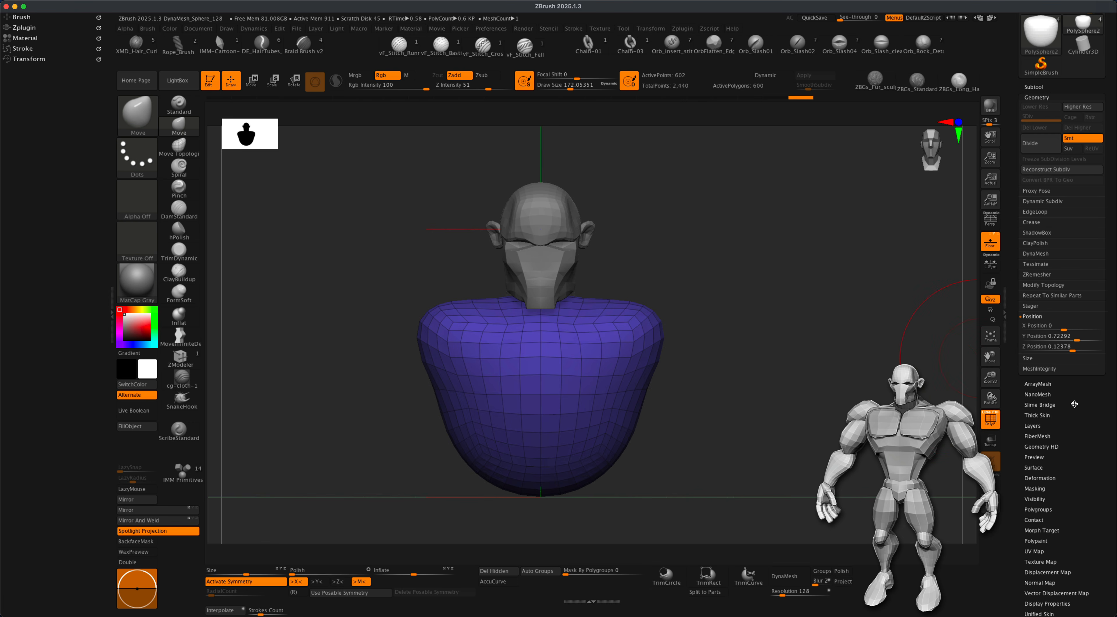
Step: ZRemesh the torso with Half enabled and Adapt turned off
{"action": "scroll", "coordinate": [1069, 404], "scroll_direction": "up", "scroll_amount": 2}
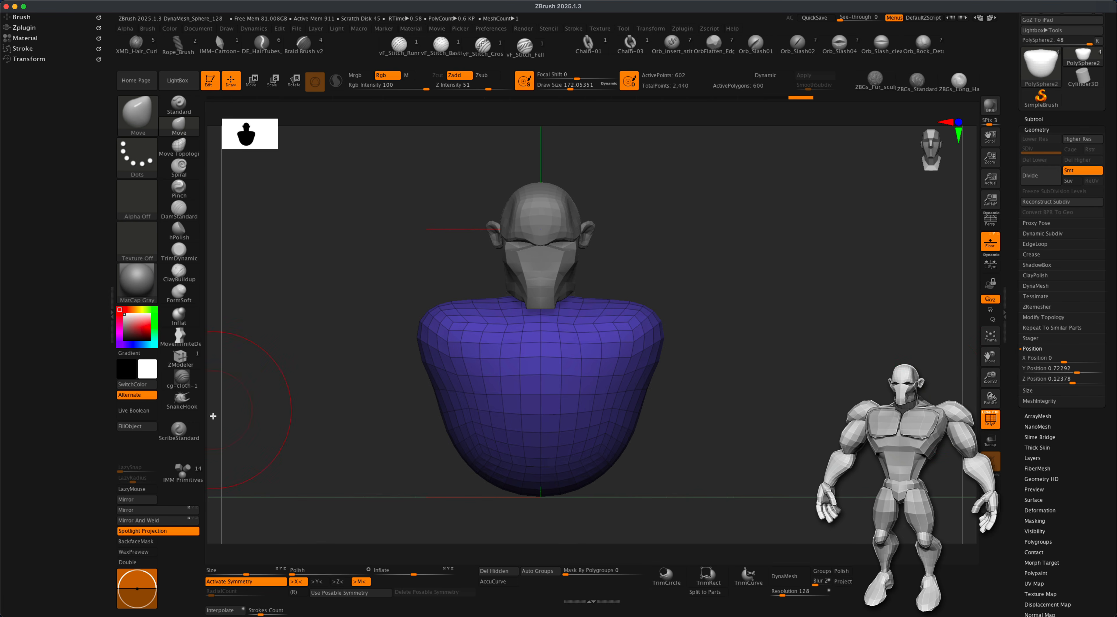
{"action": "left_click", "coordinate": [183, 472]}
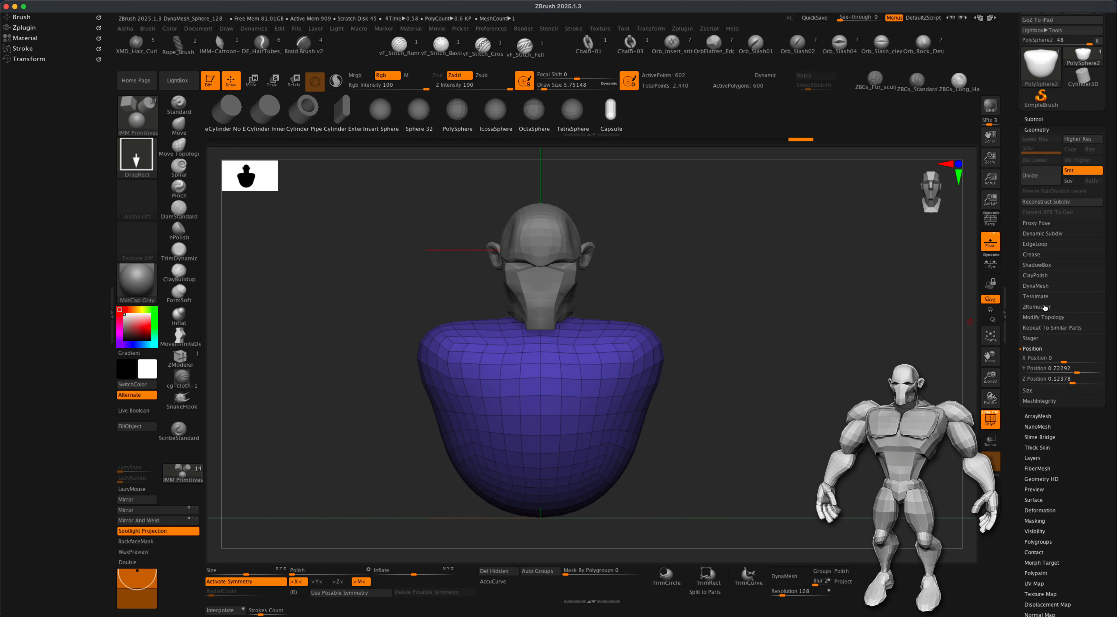
{"action": "left_click", "coordinate": [1045, 307]}
{"action": "left_click_drag", "start_coordinate": [722, 416], "coordinate": [728, 408], "text": "alt"}
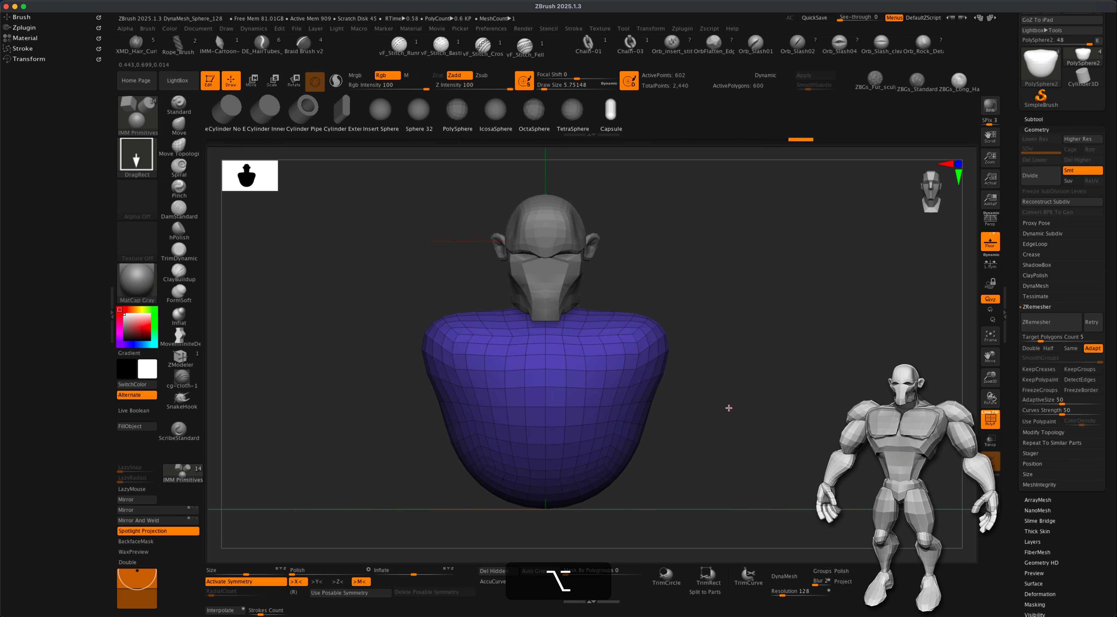
{"action": "left_click", "coordinate": [1092, 349]}
{"action": "left_click", "coordinate": [1052, 350]}
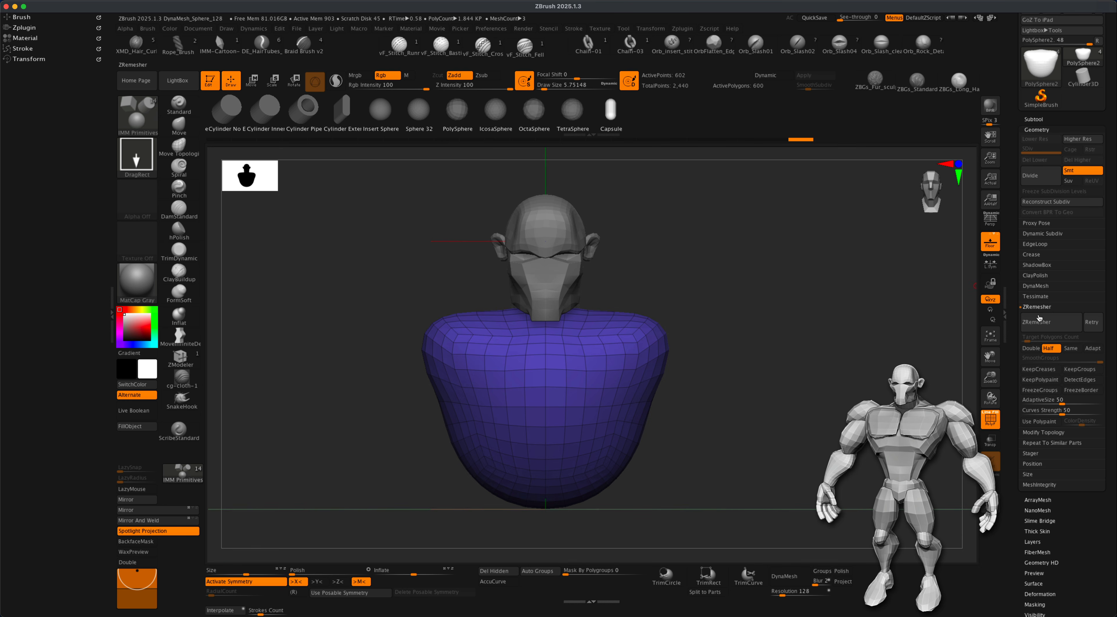
{"action": "left_click", "coordinate": [1048, 322]}
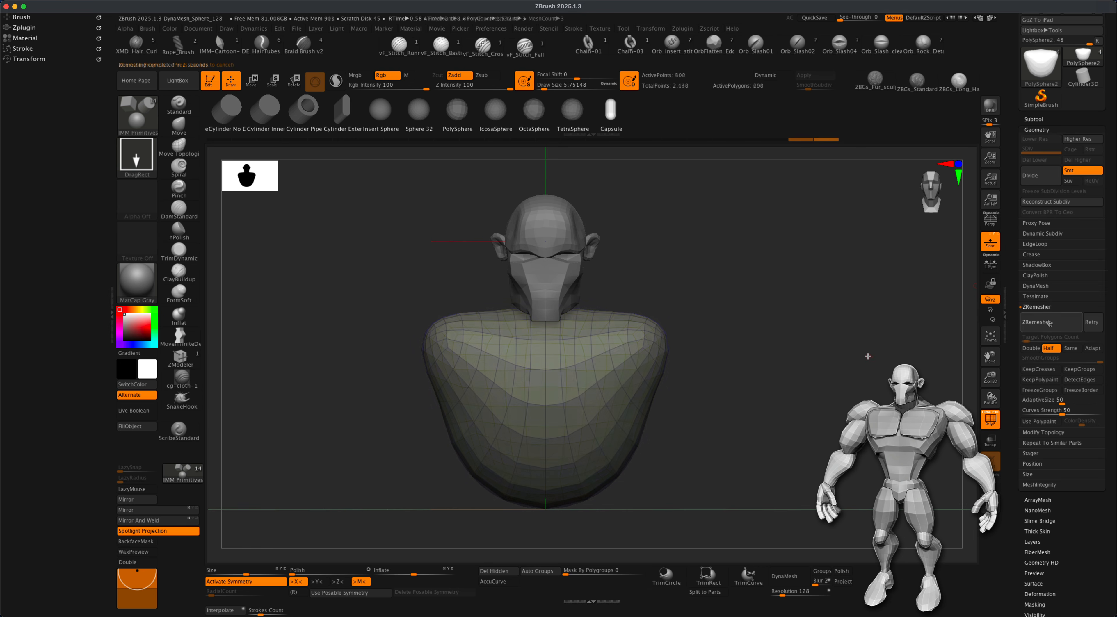
Step: Widen the remeshed torso's shoulders with the Move brush at draw size about 212
{"action": "mouse_move", "coordinate": [795, 394]}
{"action": "left_mouse_down"}
{"action": "mouse_move", "coordinate": [721, 403]}
{"action": "mouse_move", "coordinate": [795, 396]}
{"action": "mouse_move", "coordinate": [778, 403]}
{"action": "left_mouse_up"}
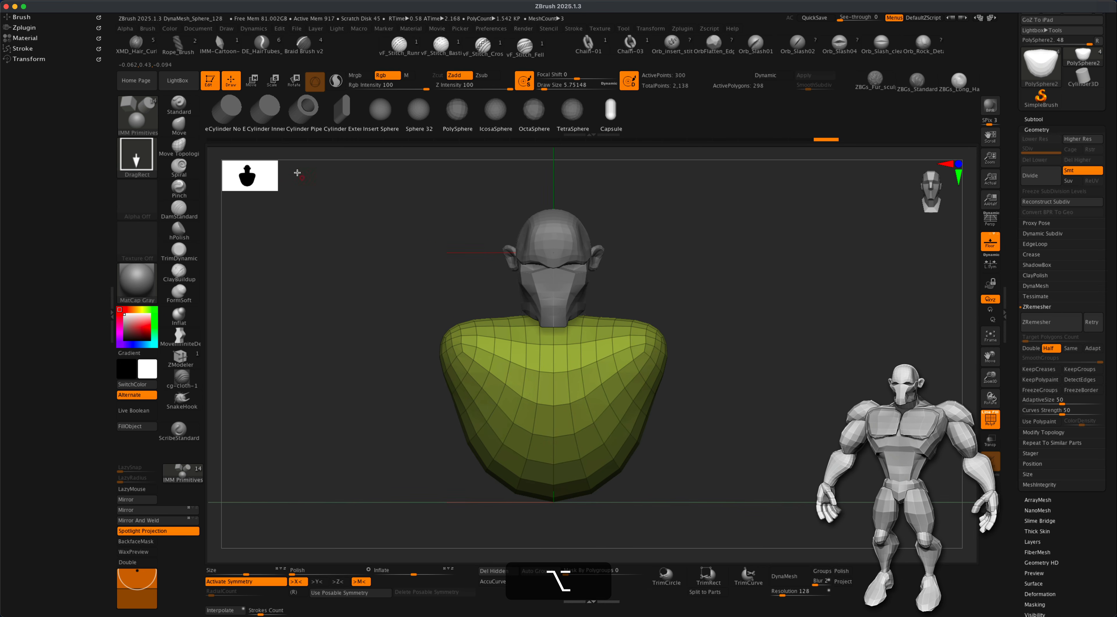
{"action": "left_click", "coordinate": [180, 129]}
{"action": "key", "text": "s"}
{"action": "left_click", "coordinate": [272, 261]}
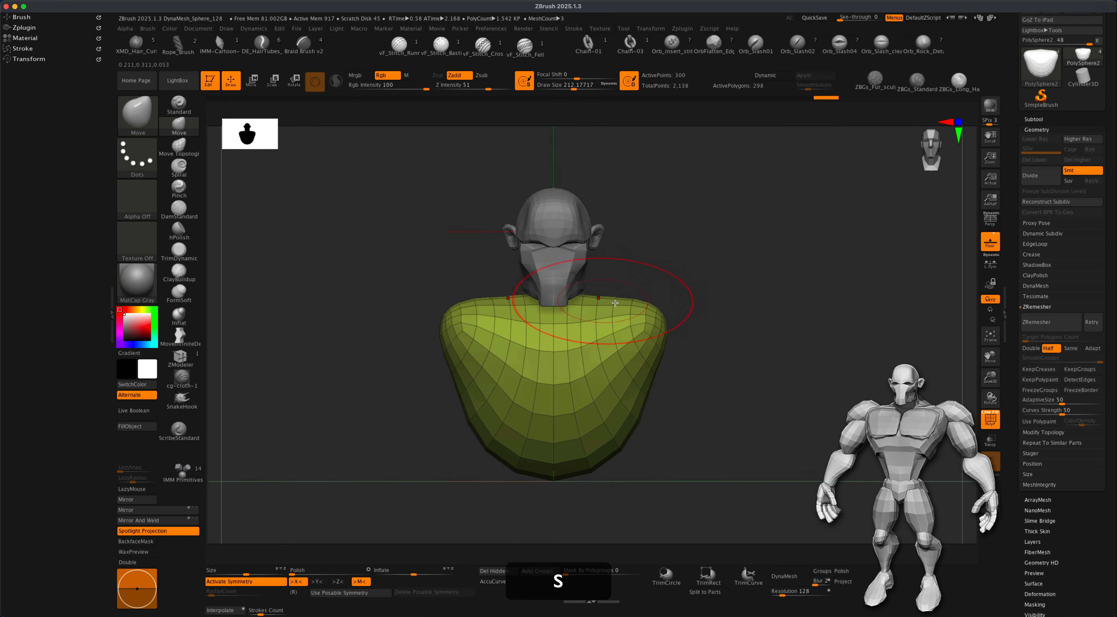
{"action": "left_click_drag", "start_coordinate": [661, 327], "coordinate": [683, 328]}
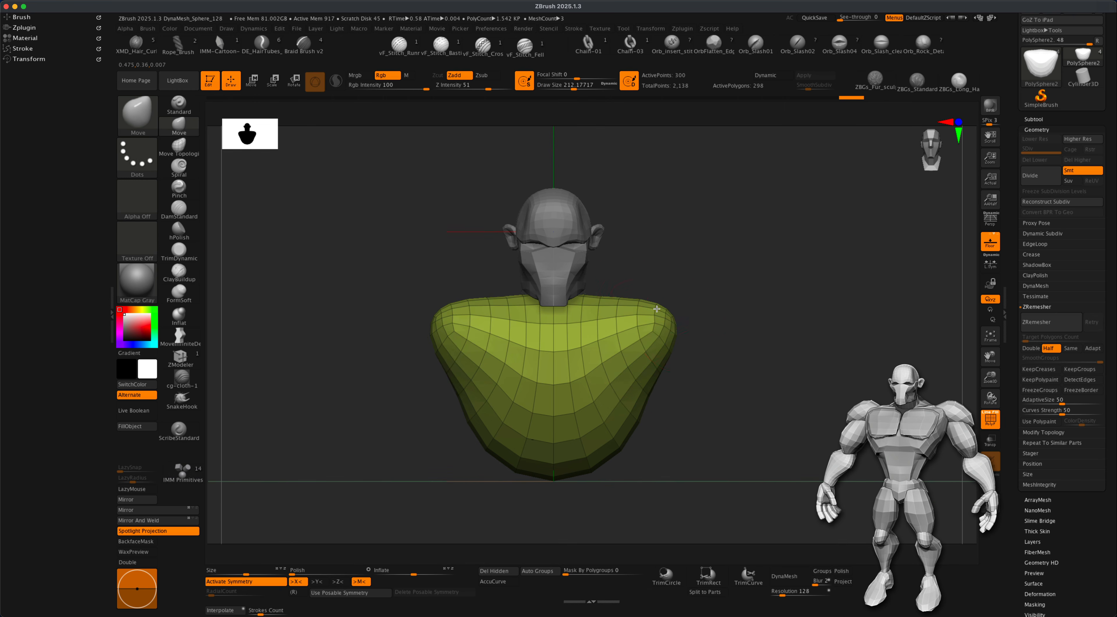
Step: Push the middle of the torso's back inward with the Move brush at draw size about 145 to curve its side profile
{"action": "left_click_drag", "start_coordinate": [771, 297], "coordinate": [692, 309]}
{"action": "key", "text": "s"}
{"action": "left_click", "coordinate": [711, 309]}
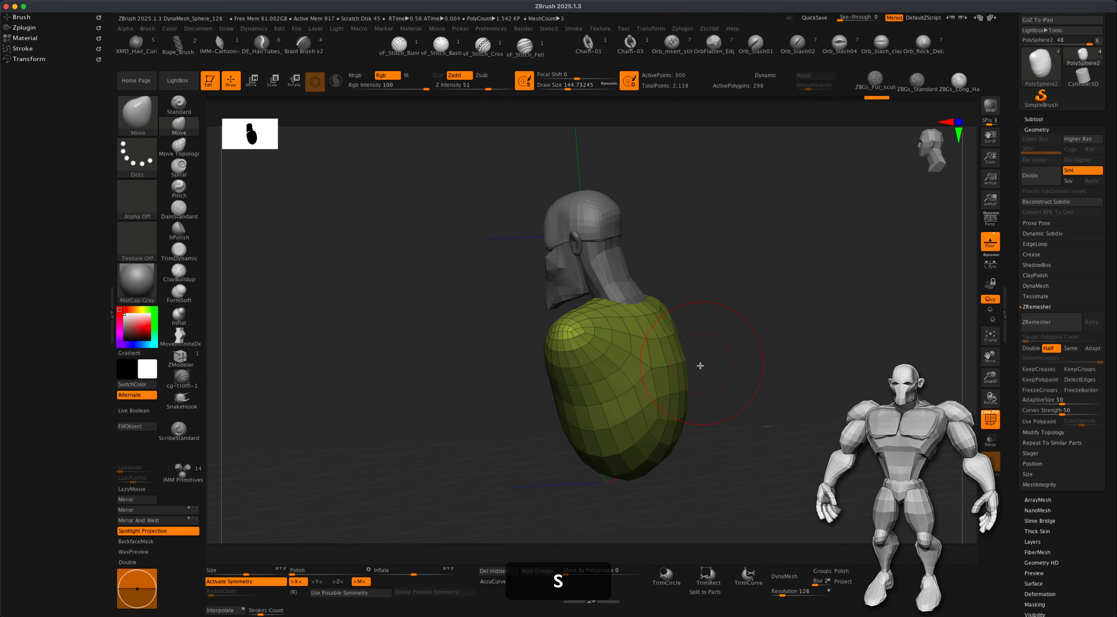
{"action": "key", "text": "s"}
{"action": "left_click_drag", "start_coordinate": [719, 374], "coordinate": [756, 400]}
{"action": "mouse_move", "coordinate": [640, 392]}
{"action": "left_mouse_down"}
{"action": "mouse_move", "coordinate": [612, 394]}
{"action": "mouse_move", "coordinate": [619, 400]}
{"action": "left_mouse_up"}
{"action": "left_click_drag", "start_coordinate": [713, 407], "coordinate": [673, 416]}
{"action": "left_click_drag", "start_coordinate": [608, 386], "coordinate": [618, 387]}
{"action": "left_click_drag", "start_coordinate": [726, 389], "coordinate": [761, 391]}
Step: Refine the torso's side profile and pull the upper back up toward the nape with the Move brush
{"action": "key", "text": "s"}
{"action": "left_click_drag", "start_coordinate": [666, 400], "coordinate": [668, 400]}
{"action": "mouse_move", "coordinate": [617, 397]}
{"action": "left_mouse_down"}
{"action": "mouse_move", "coordinate": [607, 398]}
{"action": "mouse_move", "coordinate": [614, 419]}
{"action": "left_mouse_up"}
{"action": "mouse_move", "coordinate": [618, 349]}
{"action": "left_mouse_down"}
{"action": "mouse_move", "coordinate": [634, 327]}
{"action": "mouse_move", "coordinate": [659, 331]}
{"action": "left_mouse_up"}
{"action": "key", "text": "s"}
{"action": "mouse_move", "coordinate": [709, 343]}
{"action": "left_mouse_down"}
{"action": "mouse_move", "coordinate": [661, 349]}
{"action": "mouse_move", "coordinate": [658, 285]}
{"action": "left_mouse_up"}
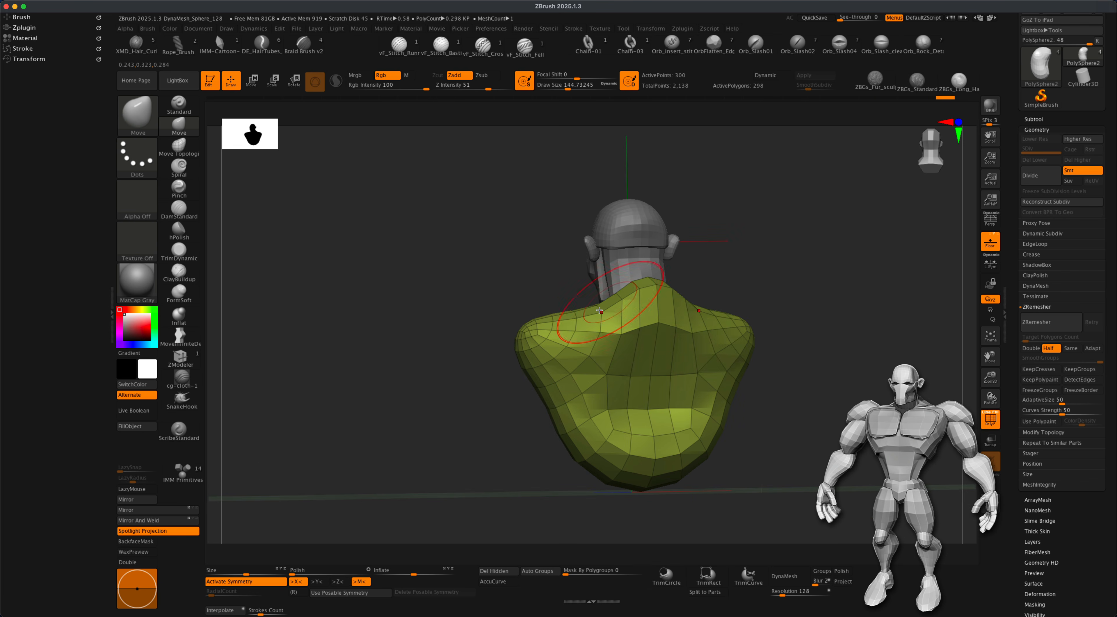
Step: Raise the trapezius peak and upper shoulder corners across the back with the Move brush at draw size 112
{"action": "key", "text": "s"}
{"action": "left_click_drag", "start_coordinate": [768, 286], "coordinate": [764, 287]}
{"action": "left_click_drag", "start_coordinate": [766, 289], "coordinate": [802, 296]}
{"action": "left_click_drag", "start_coordinate": [730, 315], "coordinate": [733, 300]}
{"action": "mouse_move", "coordinate": [655, 289]}
{"action": "left_mouse_down"}
{"action": "mouse_move", "coordinate": [786, 280]}
{"action": "mouse_move", "coordinate": [642, 277]}
{"action": "mouse_move", "coordinate": [617, 288]}
{"action": "left_mouse_up"}
{"action": "mouse_move", "coordinate": [744, 301]}
{"action": "left_mouse_down"}
{"action": "mouse_move", "coordinate": [681, 319]}
{"action": "mouse_move", "coordinate": [677, 346]}
{"action": "mouse_move", "coordinate": [663, 318]}
{"action": "left_mouse_up"}
{"action": "left_click_drag", "start_coordinate": [722, 301], "coordinate": [738, 292]}
{"action": "left_click_drag", "start_coordinate": [629, 285], "coordinate": [640, 284], "text": "shift"}
{"action": "left_click_drag", "start_coordinate": [807, 307], "coordinate": [843, 304]}
{"action": "mouse_move", "coordinate": [677, 299]}
{"action": "left_mouse_down", "text": "shift"}
{"action": "mouse_move", "coordinate": [766, 307]}
{"action": "mouse_move", "coordinate": [765, 346]}
{"action": "mouse_move", "coordinate": [784, 344]}
{"action": "left_mouse_up", "text": "shift"}
{"action": "left_click_drag", "start_coordinate": [712, 320], "coordinate": [722, 318]}
{"action": "left_click_drag", "start_coordinate": [558, 309], "coordinate": [471, 321], "text": "alt"}
{"action": "left_click_drag", "start_coordinate": [733, 293], "coordinate": [748, 292], "text": "shift"}
{"action": "left_click_drag", "start_coordinate": [712, 332], "coordinate": [684, 326], "text": "shift"}
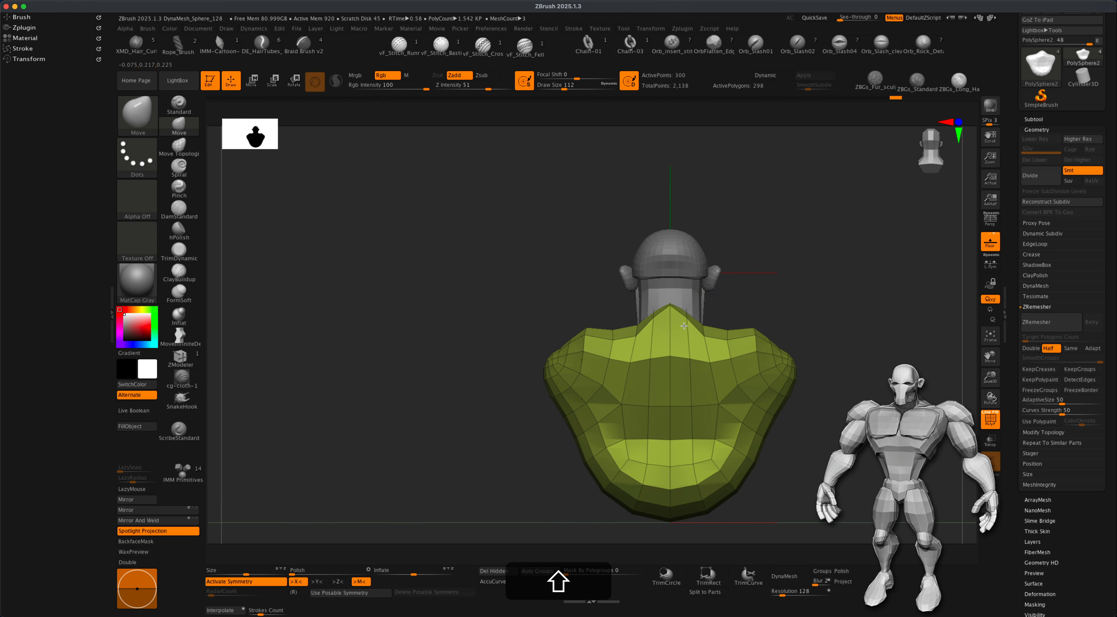
Step: Push the torso's underside up into a shallow arch between the lower sides with the Move brush at draw size about 132, refining at about 27
{"action": "left_click_drag", "start_coordinate": [833, 314], "coordinate": [864, 317]}
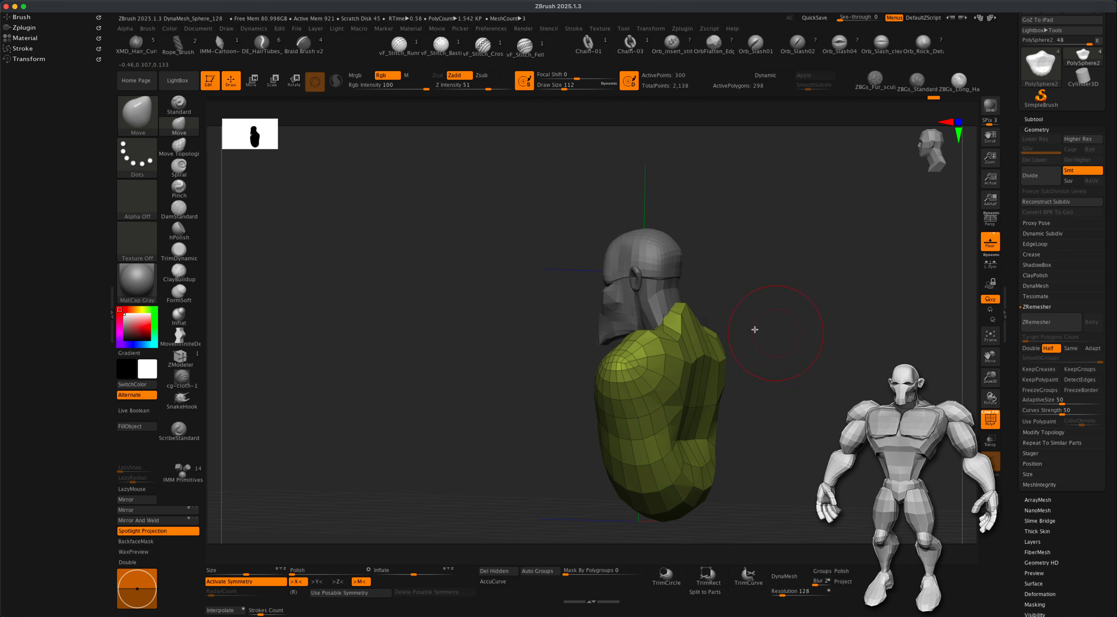
{"action": "mouse_move", "coordinate": [760, 363]}
{"action": "left_mouse_down"}
{"action": "mouse_move", "coordinate": [785, 374]}
{"action": "mouse_move", "coordinate": [745, 433]}
{"action": "mouse_move", "coordinate": [777, 456]}
{"action": "mouse_move", "coordinate": [742, 416]}
{"action": "mouse_move", "coordinate": [661, 439]}
{"action": "mouse_move", "coordinate": [756, 428]}
{"action": "mouse_move", "coordinate": [723, 417]}
{"action": "left_mouse_up"}
{"action": "key", "text": "s"}
{"action": "mouse_move", "coordinate": [625, 434]}
{"action": "left_mouse_down"}
{"action": "mouse_move", "coordinate": [620, 399]}
{"action": "mouse_move", "coordinate": [597, 371]}
{"action": "mouse_move", "coordinate": [601, 388]}
{"action": "left_mouse_up"}
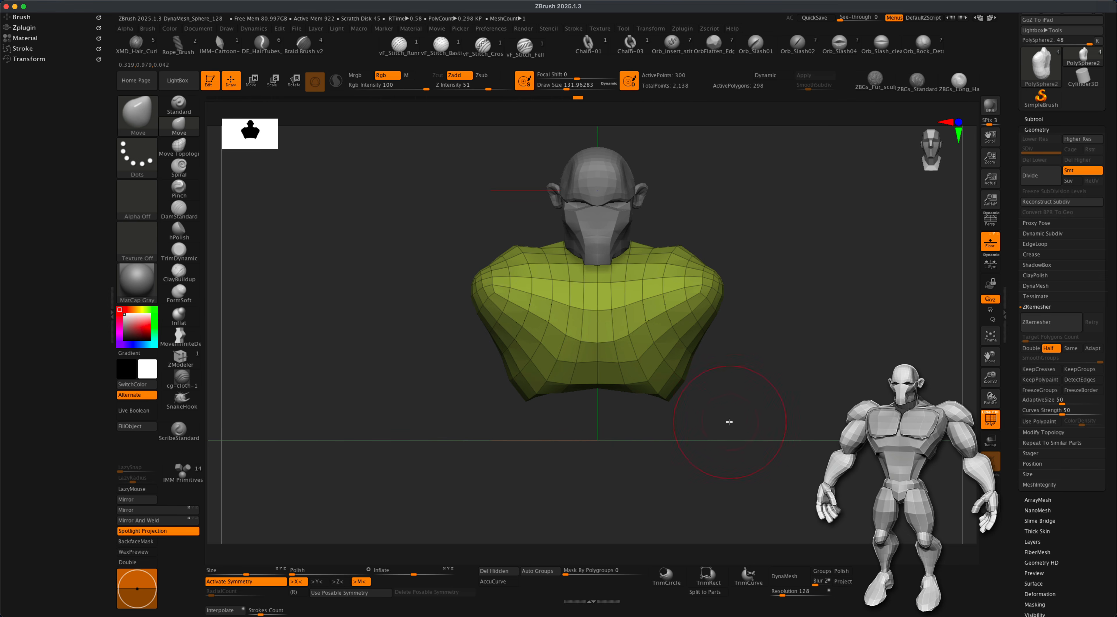
{"action": "key", "text": "shift"}
{"action": "mouse_move", "coordinate": [658, 448]}
{"action": "left_mouse_down"}
{"action": "mouse_move", "coordinate": [660, 399]}
{"action": "mouse_move", "coordinate": [671, 448]}
{"action": "mouse_move", "coordinate": [687, 459]}
{"action": "mouse_move", "coordinate": [669, 458]}
{"action": "left_mouse_up"}
{"action": "key", "text": "s"}
{"action": "left_click_drag", "start_coordinate": [649, 383], "coordinate": [647, 391]}
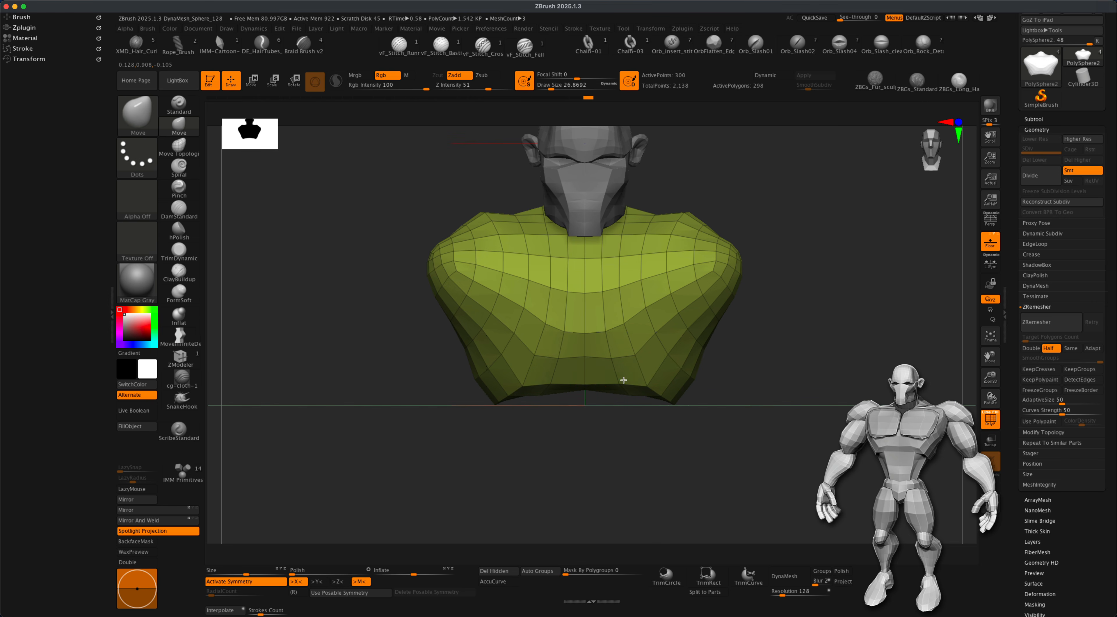
Step: Pull the torso's outer shoulders slightly wider with the Move brush at draw size about 94
{"action": "mouse_move", "coordinate": [708, 428]}
{"action": "left_mouse_down"}
{"action": "mouse_move", "coordinate": [719, 324]}
{"action": "mouse_move", "coordinate": [695, 437]}
{"action": "mouse_move", "coordinate": [646, 468]}
{"action": "mouse_move", "coordinate": [641, 417]}
{"action": "mouse_move", "coordinate": [554, 418]}
{"action": "mouse_move", "coordinate": [512, 462]}
{"action": "mouse_move", "coordinate": [583, 461]}
{"action": "mouse_move", "coordinate": [586, 414]}
{"action": "mouse_move", "coordinate": [582, 436]}
{"action": "mouse_move", "coordinate": [594, 445]}
{"action": "left_mouse_up"}
{"action": "left_click_drag", "start_coordinate": [787, 454], "coordinate": [792, 493], "text": "shift"}
{"action": "mouse_move", "coordinate": [671, 445]}
{"action": "left_mouse_down"}
{"action": "mouse_move", "coordinate": [631, 429]}
{"action": "mouse_move", "coordinate": [580, 430]}
{"action": "left_mouse_up"}
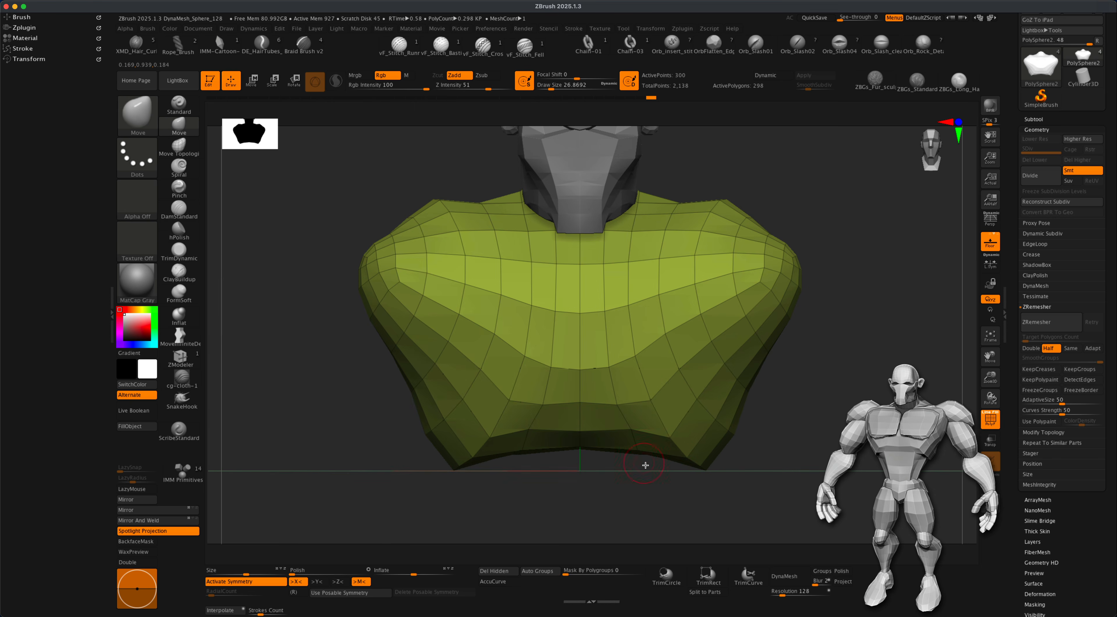
{"action": "key", "text": "super+z"}
{"action": "mouse_move", "coordinate": [810, 466]}
{"action": "left_mouse_down", "text": "alt"}
{"action": "mouse_move", "coordinate": [764, 451]}
{"action": "mouse_move", "coordinate": [780, 452]}
{"action": "mouse_move", "coordinate": [750, 419]}
{"action": "left_mouse_up", "text": "alt"}
{"action": "key", "text": "s"}
{"action": "key", "text": "s"}
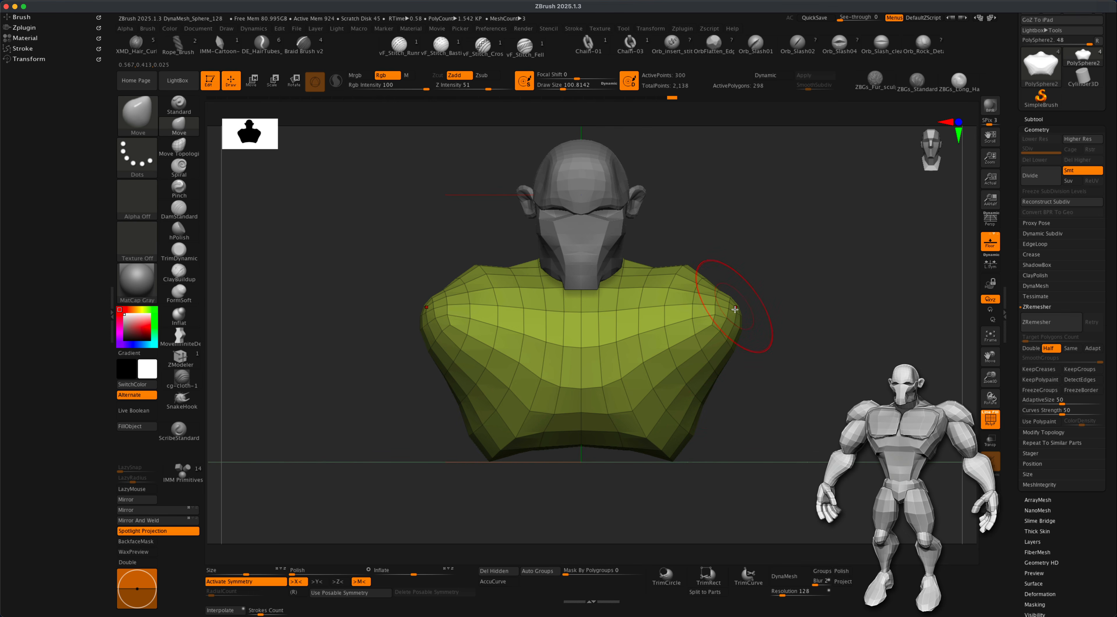
{"action": "key", "text": "s"}
{"action": "key", "text": "s"}
{"action": "left_click_drag", "start_coordinate": [762, 298], "coordinate": [764, 298]}
{"action": "key", "text": "super+z"}
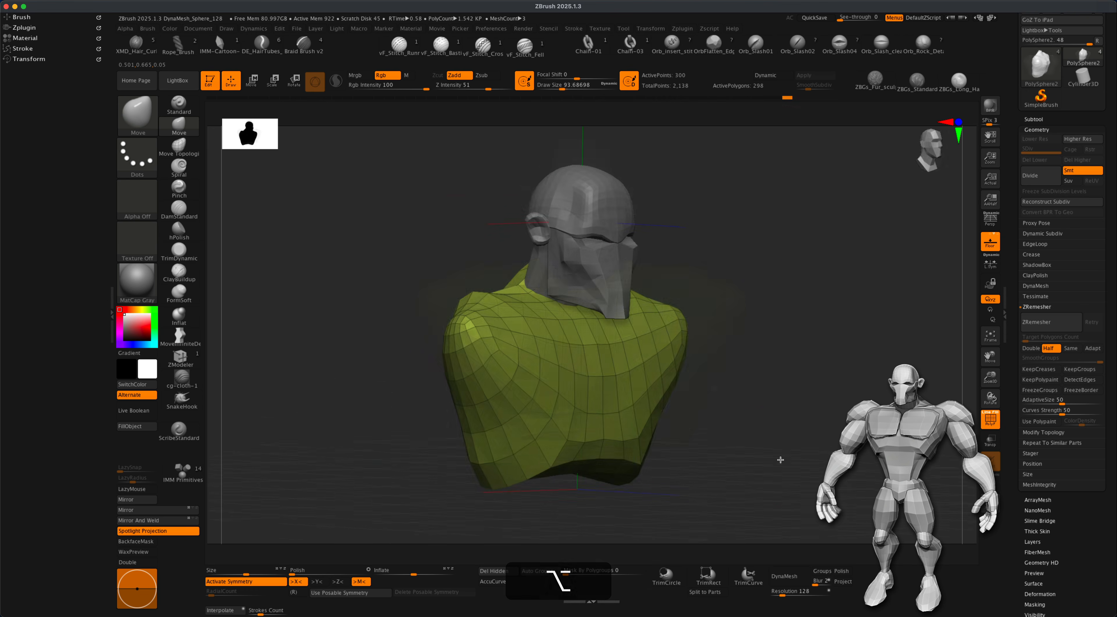
Step: Refine the torso's lower front edge and corners with the Move brush at draw size about 62
{"action": "mouse_move", "coordinate": [780, 461]}
{"action": "left_mouse_down", "text": "alt"}
{"action": "mouse_move", "coordinate": [753, 443]}
{"action": "mouse_move", "coordinate": [770, 457]}
{"action": "left_mouse_up", "text": "alt"}
{"action": "mouse_move", "coordinate": [644, 391]}
{"action": "left_mouse_down", "text": "alt+shift"}
{"action": "mouse_move", "coordinate": [588, 354]}
{"action": "mouse_move", "coordinate": [590, 403]}
{"action": "left_mouse_up", "text": "alt+shift"}
{"action": "left_click_drag", "start_coordinate": [729, 457], "coordinate": [687, 451], "text": "shift"}
{"action": "key", "text": "s"}
{"action": "left_click_drag", "start_coordinate": [778, 476], "coordinate": [773, 476]}
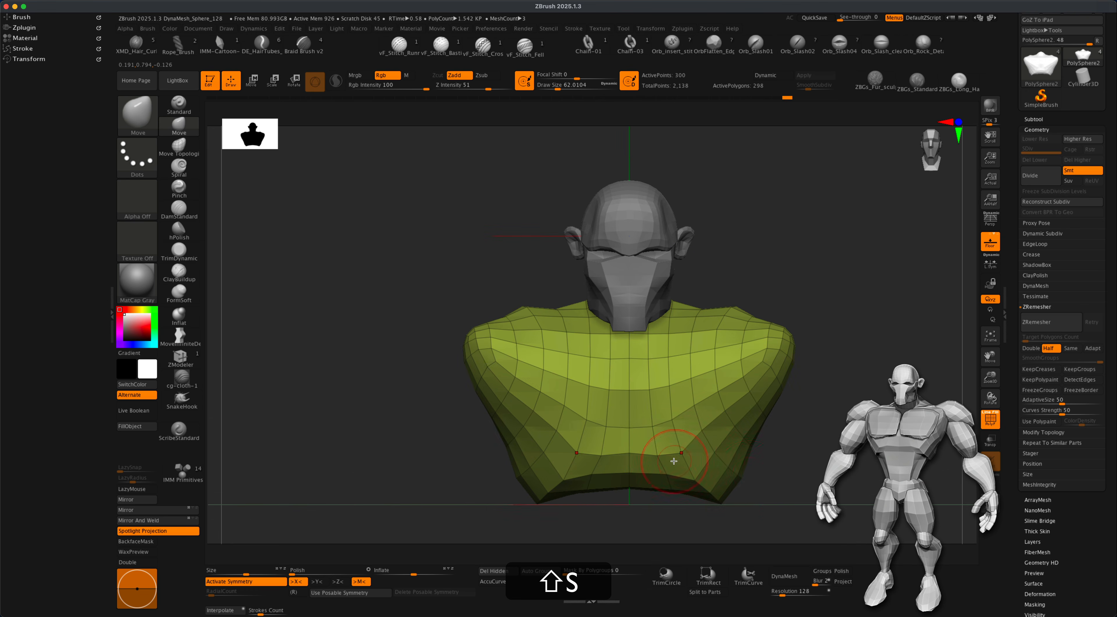
{"action": "left_click_drag", "start_coordinate": [563, 480], "coordinate": [559, 476]}
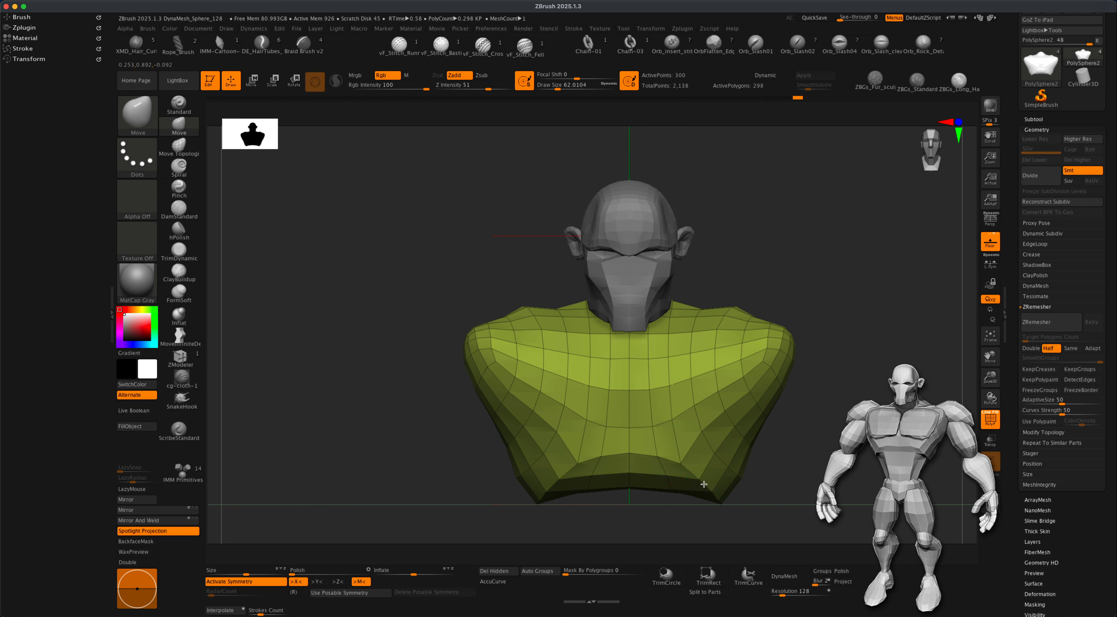
{"action": "left_click_drag", "start_coordinate": [630, 476], "coordinate": [629, 470]}
{"action": "left_click_drag", "start_coordinate": [800, 456], "coordinate": [607, 407], "text": "alt"}
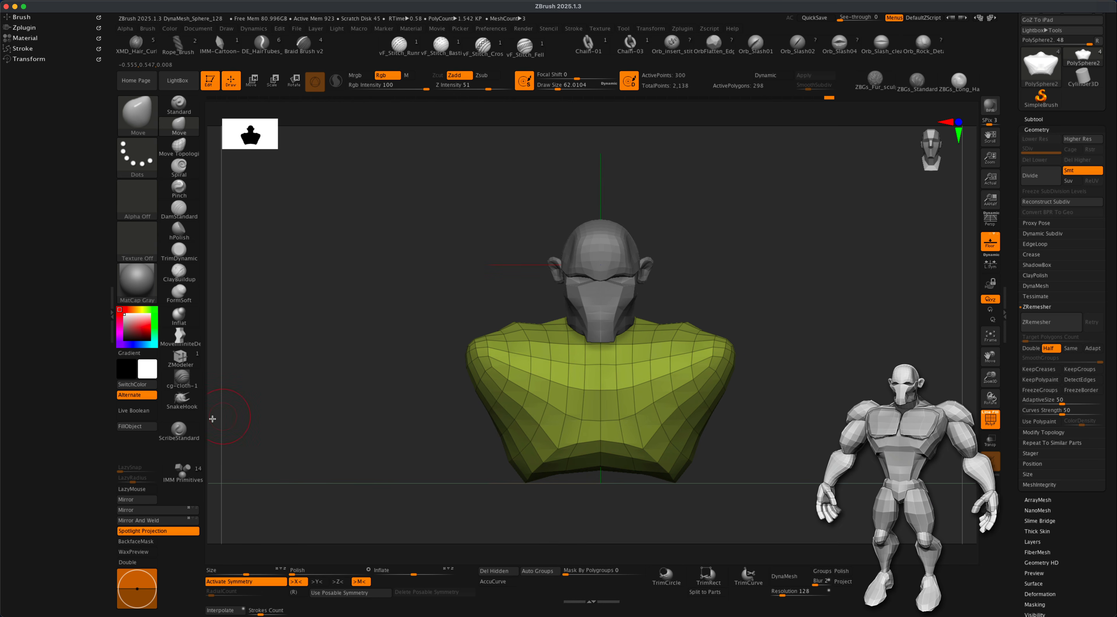
Step: Insert a mirrored pair of PolySpheres on the upper chest with the IMM Primitives brush
{"action": "left_click", "coordinate": [184, 476]}
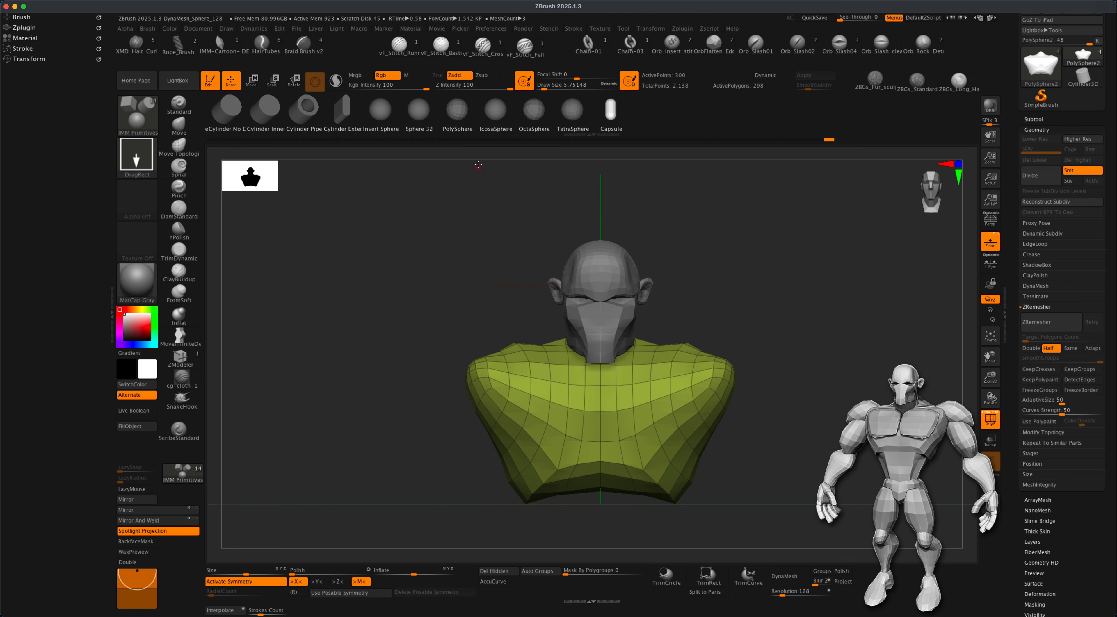
{"action": "left_click", "coordinate": [457, 110]}
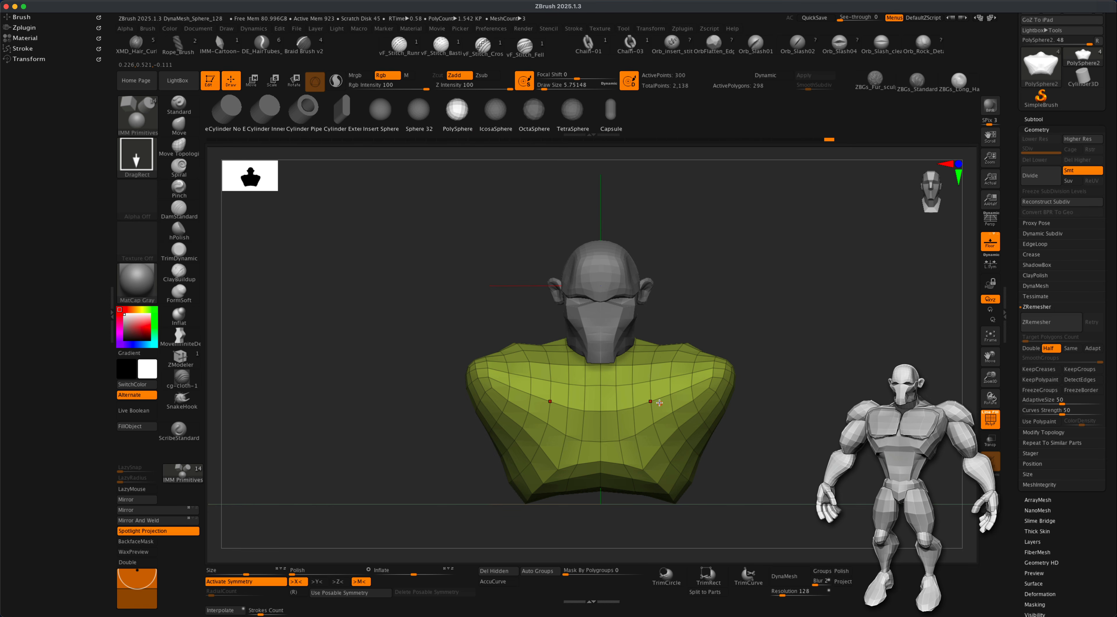
{"action": "mouse_move", "coordinate": [633, 396]}
{"action": "left_mouse_down"}
{"action": "mouse_move", "coordinate": [664, 429]}
{"action": "mouse_move", "coordinate": [643, 430]}
{"action": "left_mouse_up"}
{"action": "left_click_drag", "start_coordinate": [784, 354], "coordinate": [753, 330], "text": "alt+shift"}
Step: Stretch the two chest spheres into broad, blocky pectoral shapes with the Move brush at draw size about 120
{"action": "left_click", "coordinate": [177, 126]}
{"action": "key", "text": "s"}
{"action": "left_click_drag", "start_coordinate": [301, 236], "coordinate": [320, 236]}
{"action": "key", "text": "s"}
{"action": "mouse_move", "coordinate": [795, 337]}
{"action": "left_mouse_down", "text": "alt"}
{"action": "mouse_move", "coordinate": [797, 368]}
{"action": "mouse_move", "coordinate": [786, 370]}
{"action": "left_mouse_up", "text": "alt"}
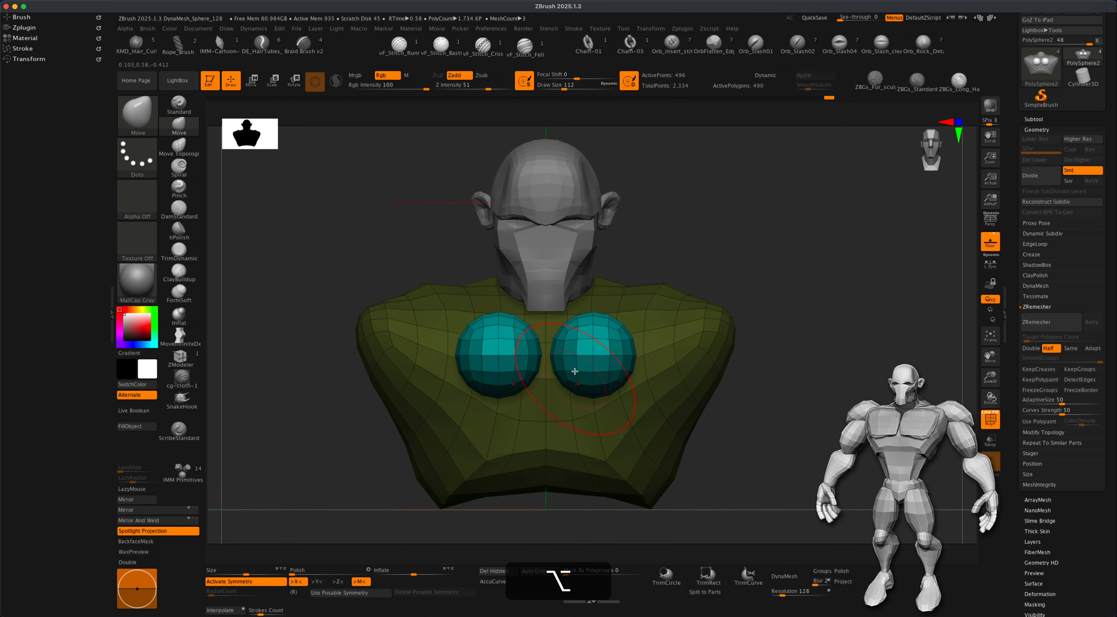
{"action": "left_click_drag", "start_coordinate": [578, 380], "coordinate": [555, 441]}
{"action": "key", "text": "super+z"}
{"action": "key", "text": "super+s"}
{"action": "key", "text": "s"}
{"action": "mouse_move", "coordinate": [642, 360]}
{"action": "left_mouse_down"}
{"action": "mouse_move", "coordinate": [701, 335]}
{"action": "mouse_move", "coordinate": [669, 315]}
{"action": "left_mouse_up"}
{"action": "mouse_move", "coordinate": [579, 330]}
{"action": "left_mouse_down"}
{"action": "mouse_move", "coordinate": [563, 326]}
{"action": "mouse_move", "coordinate": [558, 413]}
{"action": "left_mouse_up"}
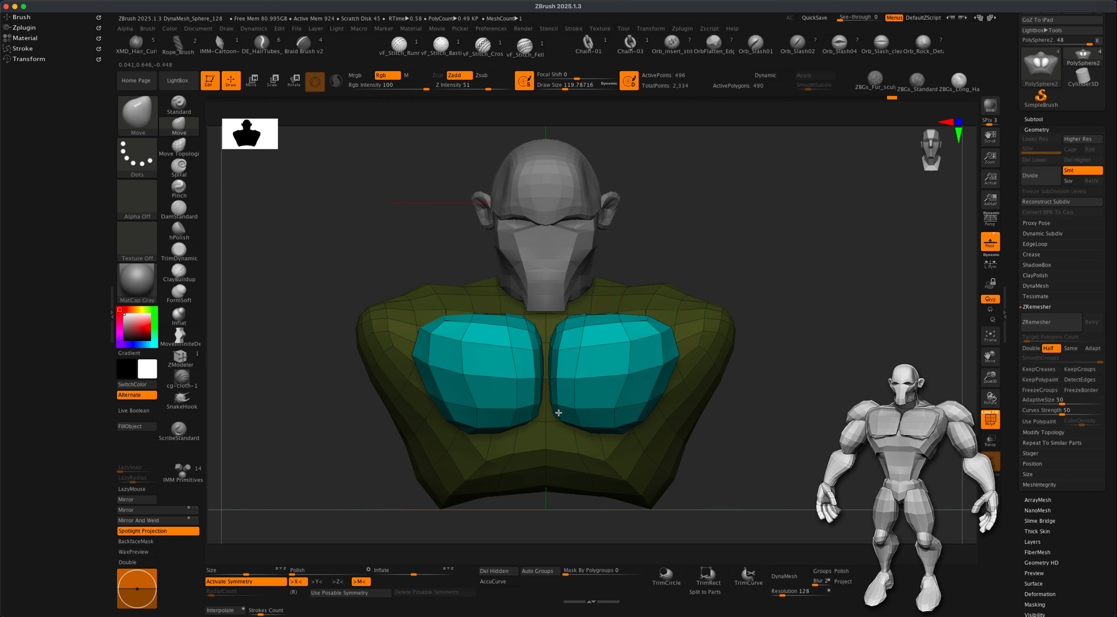
Step: Move the pectoral masses back into the chest from the side view with the transform gizmo
{"action": "left_click_drag", "start_coordinate": [776, 406], "coordinate": [561, 379]}
{"action": "left_click_drag", "start_coordinate": [675, 405], "coordinate": [641, 404], "text": "shift"}
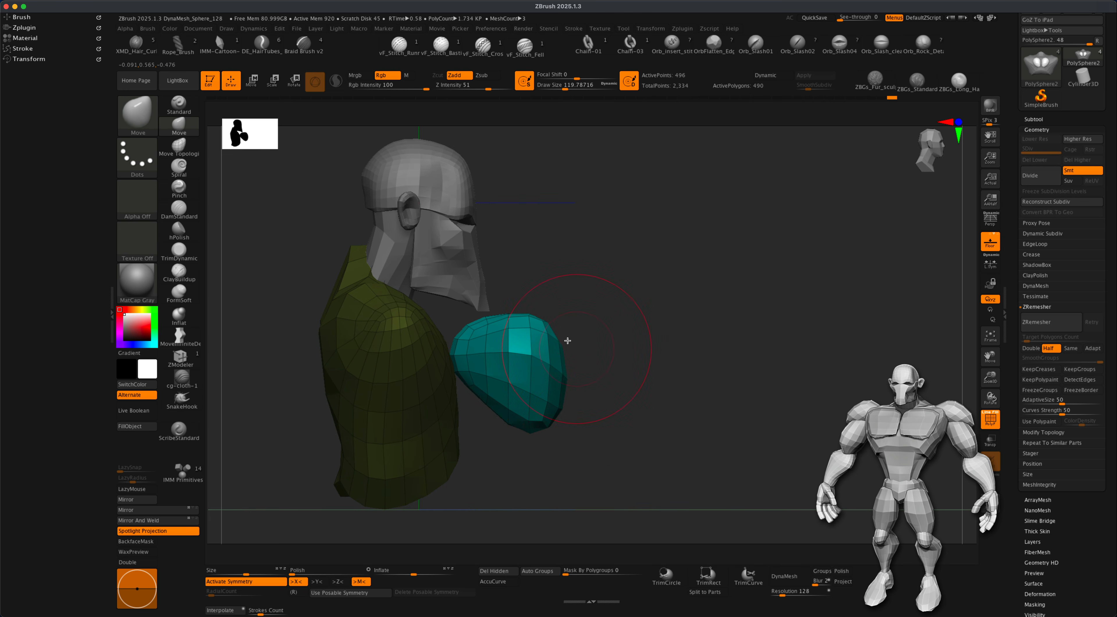
{"action": "key", "text": "w"}
{"action": "left_click_drag", "start_coordinate": [477, 355], "coordinate": [457, 338]}
{"action": "left_click_drag", "start_coordinate": [591, 376], "coordinate": [470, 331]}
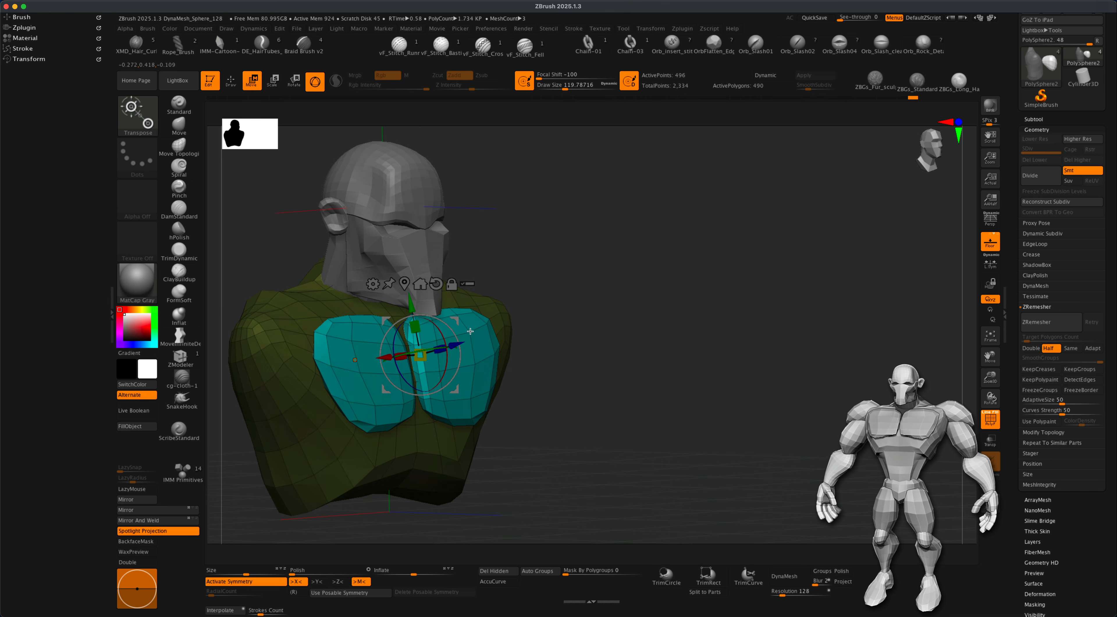
Step: Refine the upper outer corners of the pectorals with the Move brush
{"action": "left_click", "coordinate": [174, 134]}
{"action": "left_click_drag", "start_coordinate": [789, 373], "coordinate": [709, 382], "text": "shift"}
{"action": "left_click_drag", "start_coordinate": [703, 319], "coordinate": [696, 342]}
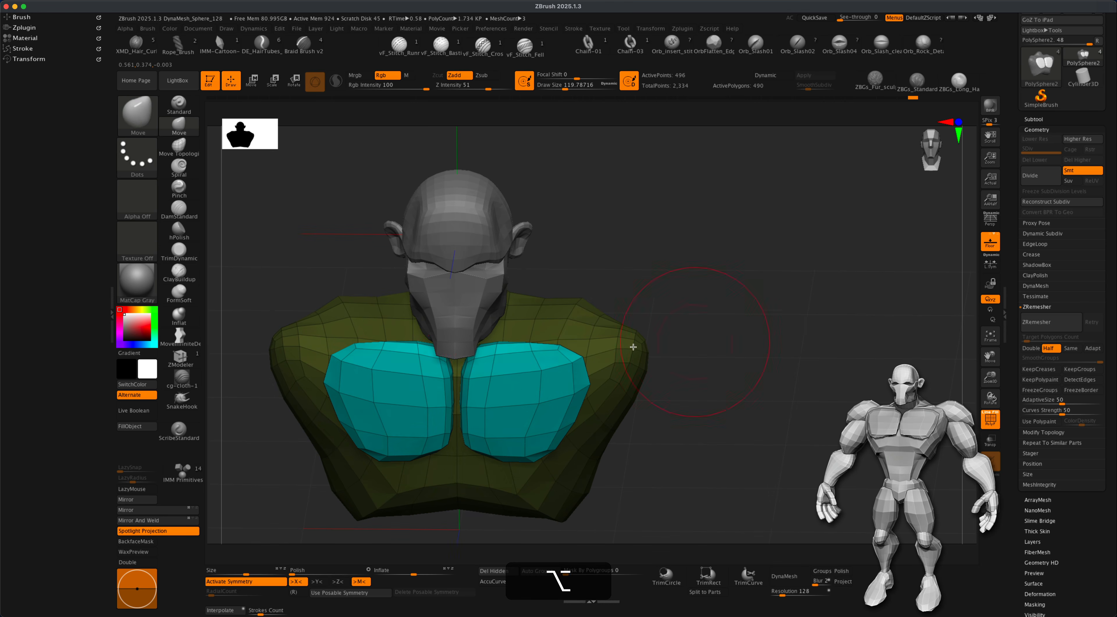
{"action": "left_click_drag", "start_coordinate": [578, 360], "coordinate": [585, 357]}
{"action": "left_click_drag", "start_coordinate": [668, 435], "coordinate": [672, 414]}
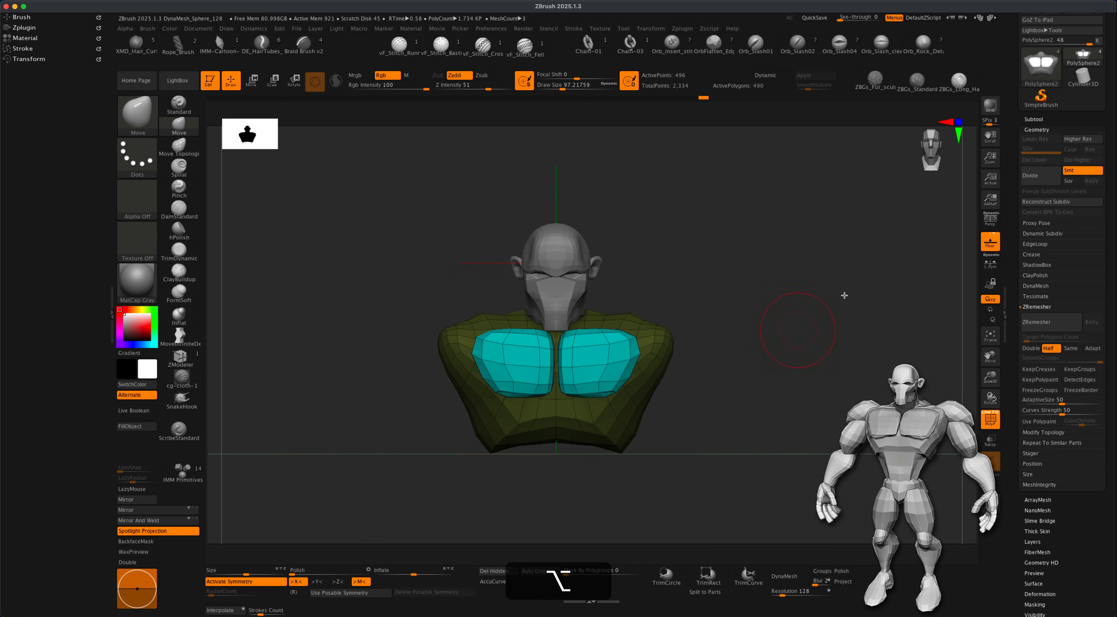
Step: Clear the mask, turn off symmetry, centre the gizmo and move the whole torso down along Y beneath the head
{"action": "key", "text": "alt+s"}
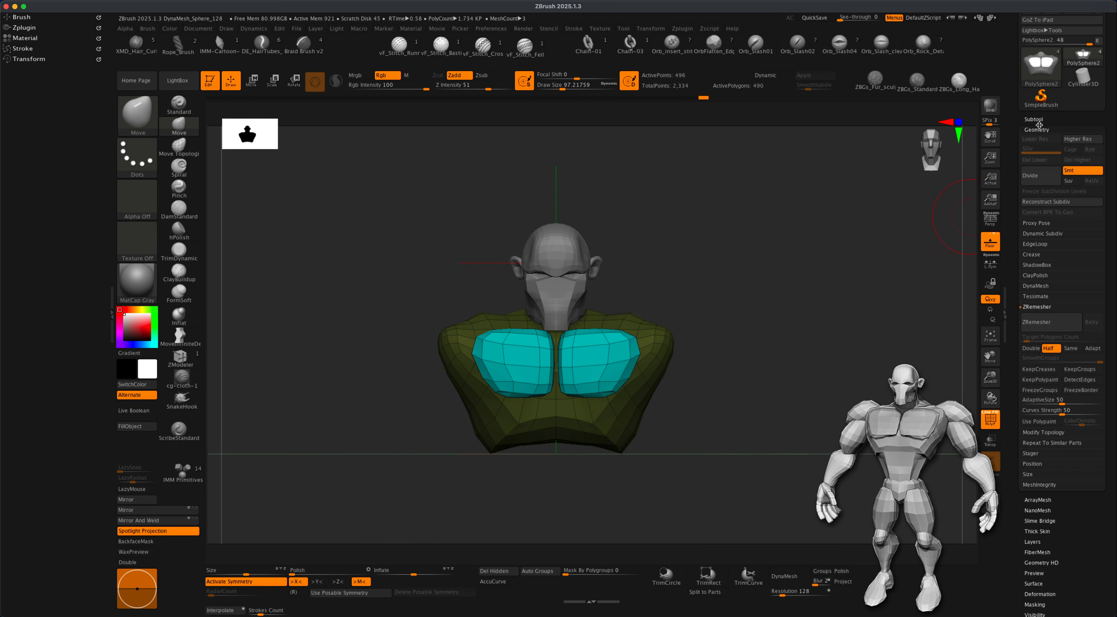
{"action": "left_click_drag", "start_coordinate": [792, 313], "coordinate": [765, 305], "text": "super"}
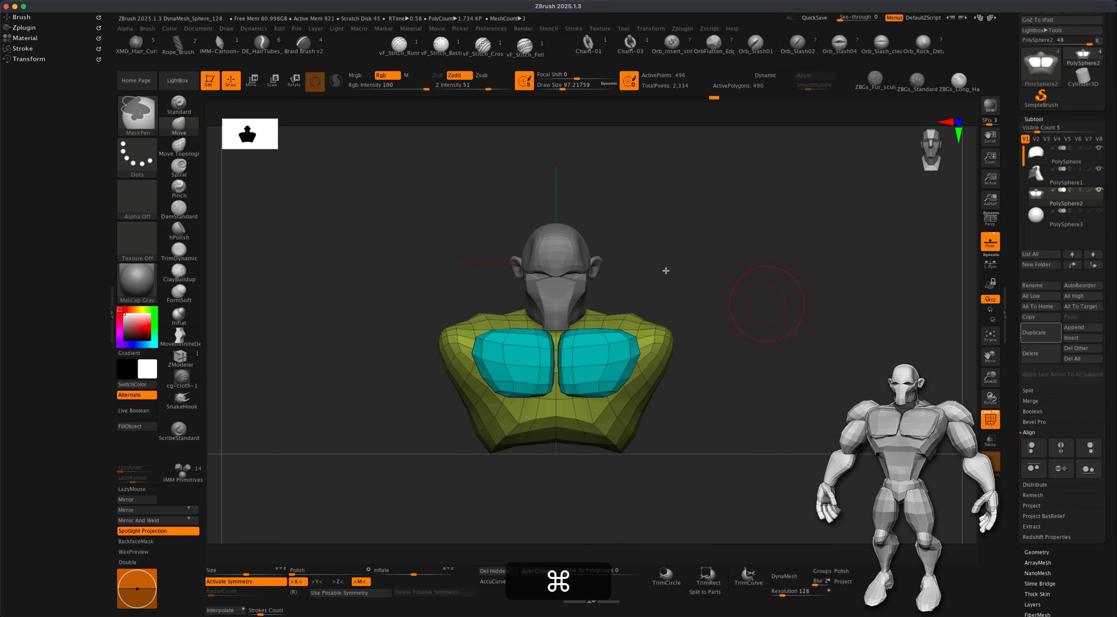
{"action": "left_click", "coordinate": [252, 81]}
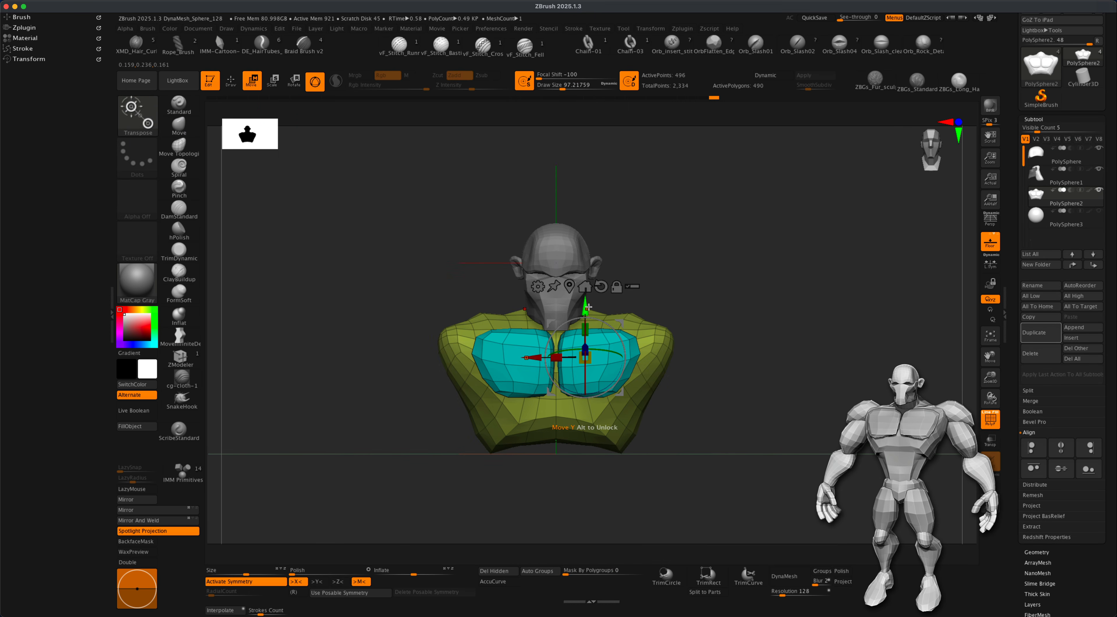
{"action": "key", "text": "x"}
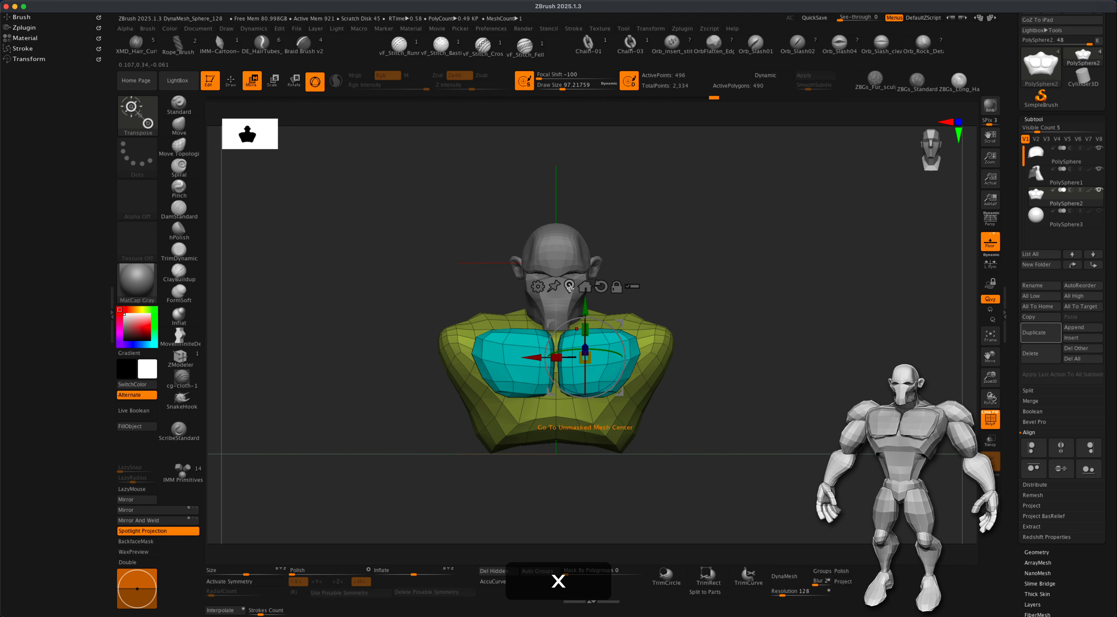
{"action": "left_click_drag", "start_coordinate": [587, 307], "coordinate": [555, 311], "text": "alt"}
{"action": "left_click", "coordinate": [575, 306]}
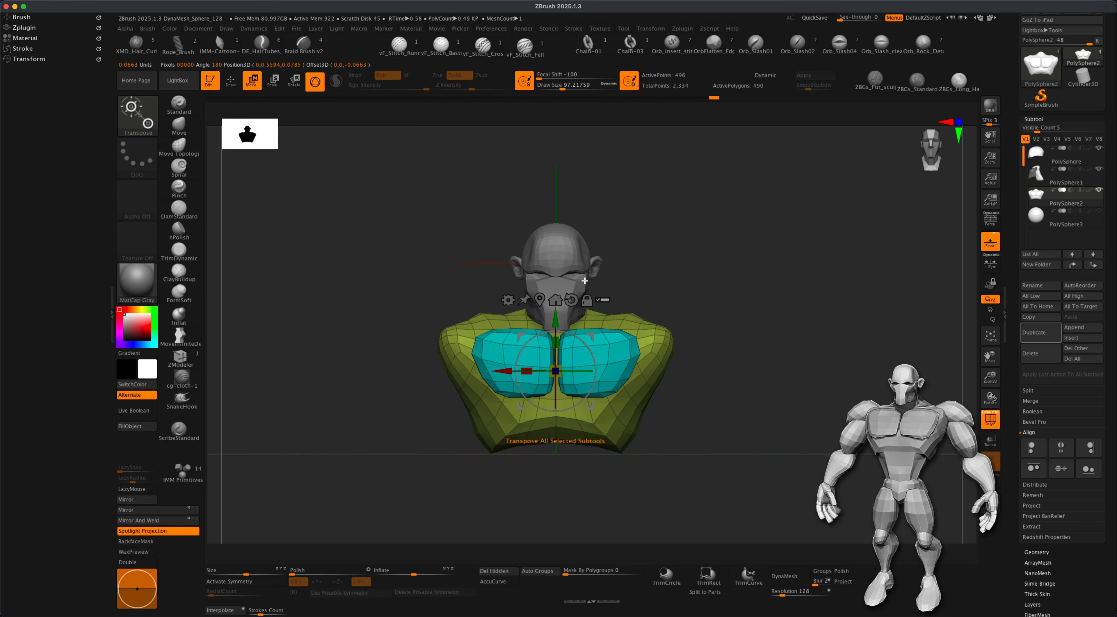
{"action": "mouse_move", "coordinate": [558, 314]}
{"action": "left_mouse_down"}
{"action": "mouse_move", "coordinate": [565, 375]}
{"action": "mouse_move", "coordinate": [561, 291]}
{"action": "mouse_move", "coordinate": [562, 351]}
{"action": "mouse_move", "coordinate": [564, 336]}
{"action": "left_mouse_up"}
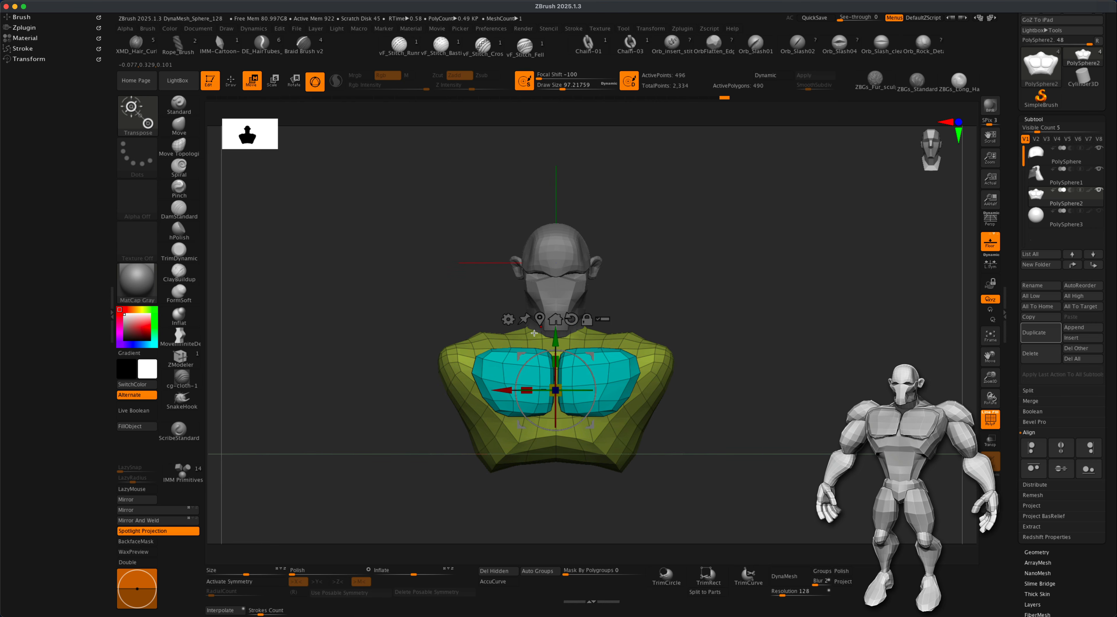
Step: Turn X symmetry back on and try reshaping the shoulder tops with the Move brush at draw size about 197
{"action": "mouse_move", "coordinate": [752, 319]}
{"action": "left_mouse_down"}
{"action": "mouse_move", "coordinate": [646, 330]}
{"action": "mouse_move", "coordinate": [675, 326]}
{"action": "mouse_move", "coordinate": [691, 355]}
{"action": "mouse_move", "coordinate": [710, 356]}
{"action": "mouse_move", "coordinate": [751, 395]}
{"action": "left_mouse_up"}
{"action": "left_click", "coordinate": [187, 133]}
{"action": "key", "text": "s"}
{"action": "left_click", "coordinate": [361, 229]}
{"action": "left_click_drag", "start_coordinate": [744, 308], "coordinate": [775, 315]}
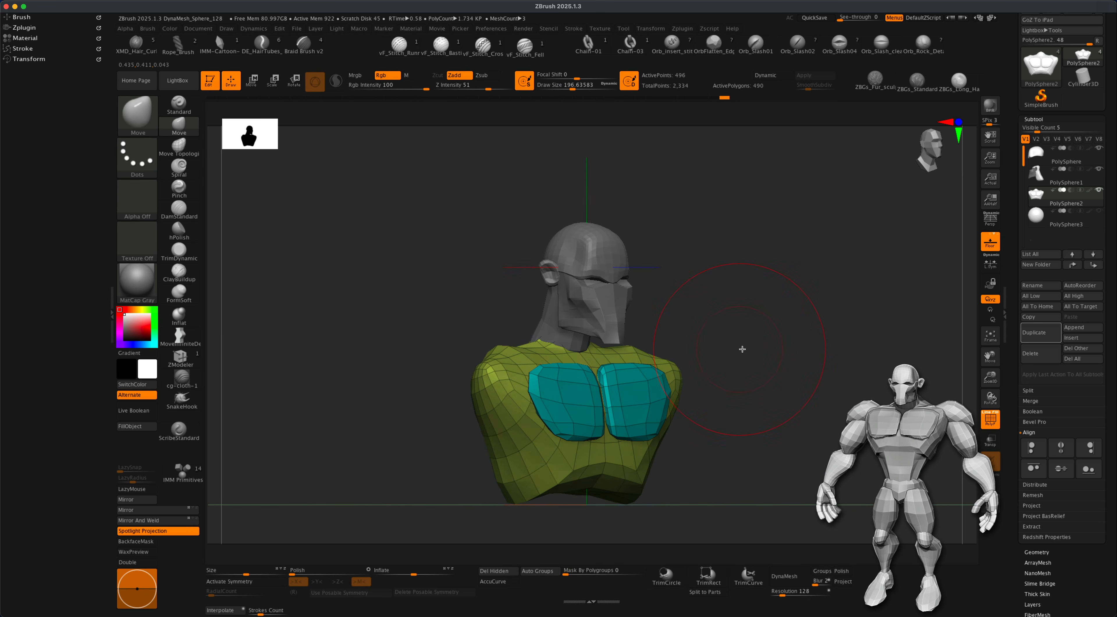
{"action": "left_click_drag", "start_coordinate": [739, 349], "coordinate": [611, 354]}
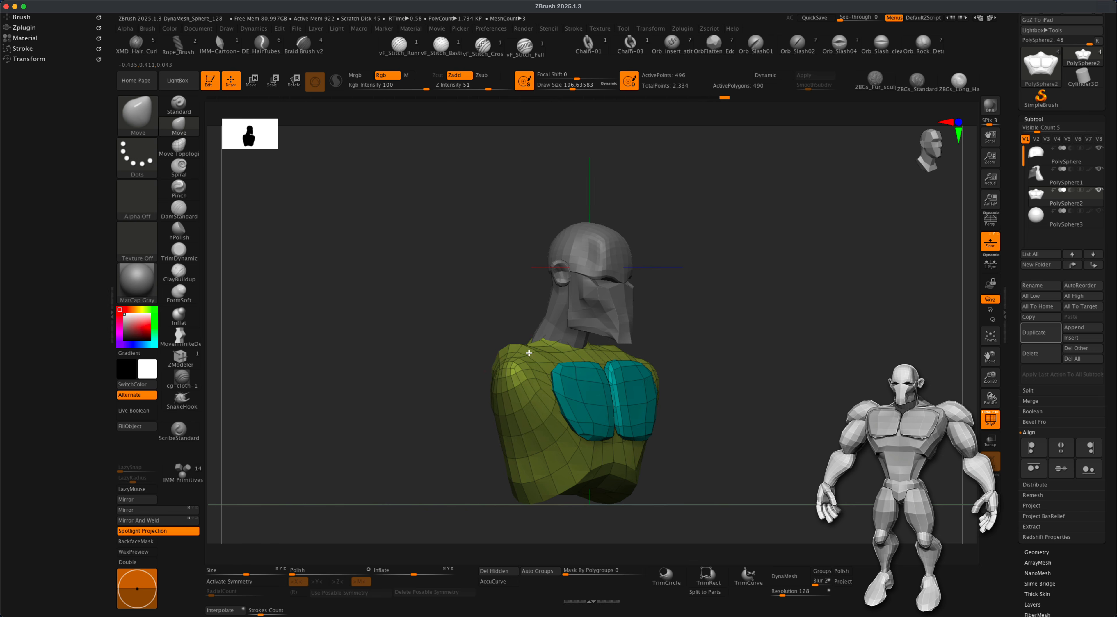
{"action": "key", "text": "super+z"}
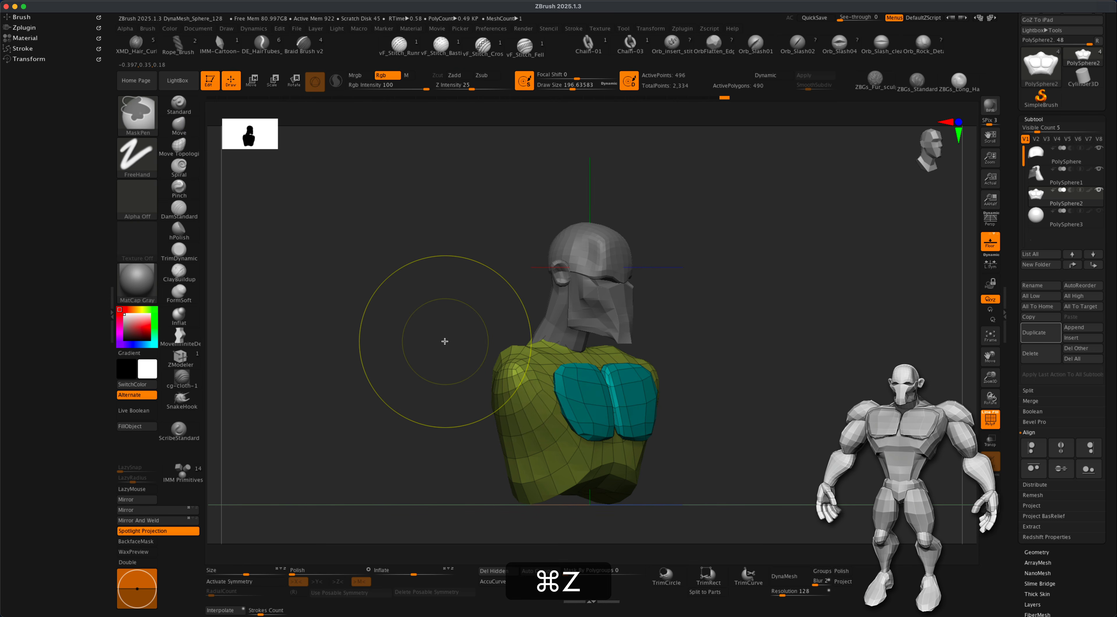
{"action": "key", "text": "x"}
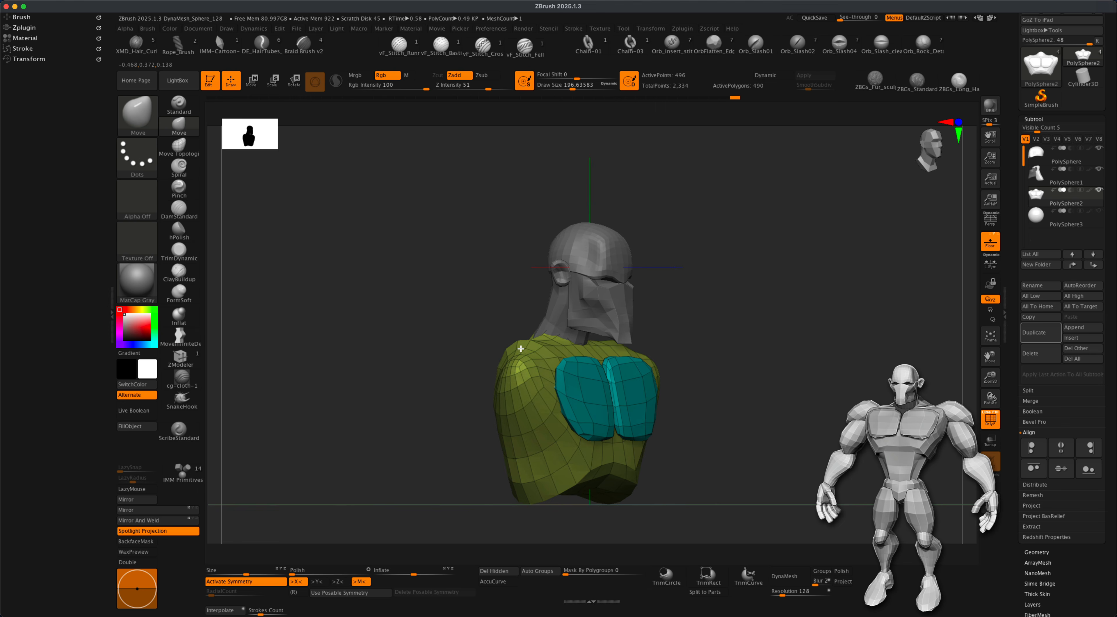
{"action": "key", "text": "super+z"}
{"action": "left_click_drag", "start_coordinate": [423, 330], "coordinate": [456, 334]}
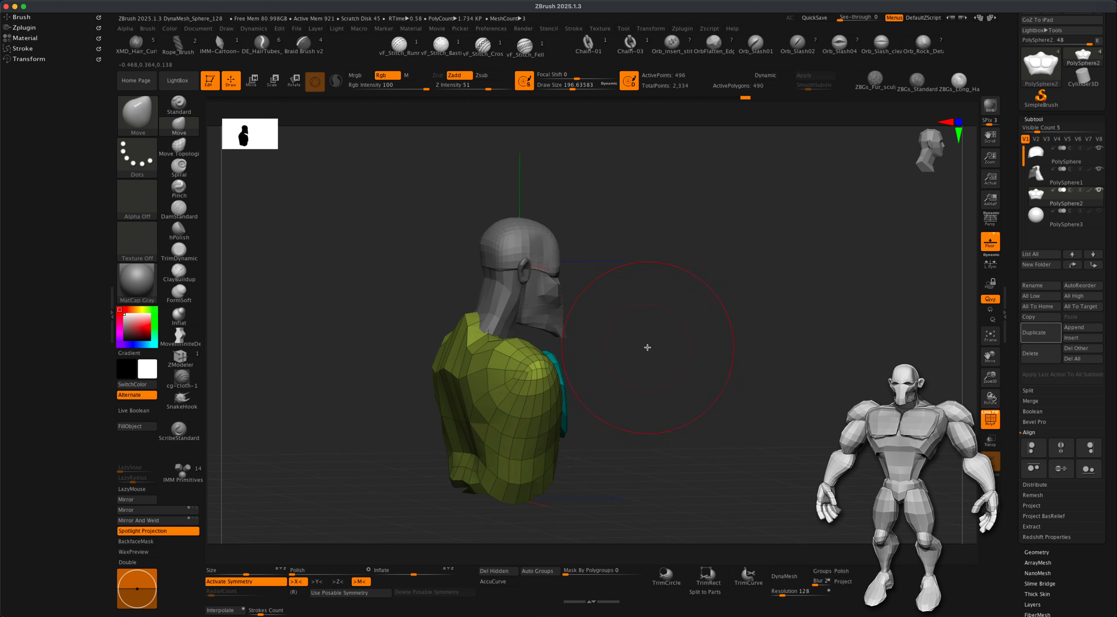
Step: Adjust the trapezius peak behind the neck with the Move brush at draw size about 140
{"action": "left_click_drag", "start_coordinate": [647, 348], "coordinate": [614, 360]}
{"action": "key", "text": "s"}
{"action": "left_click_drag", "start_coordinate": [411, 300], "coordinate": [404, 299]}
{"action": "left_click_drag", "start_coordinate": [474, 312], "coordinate": [477, 318]}
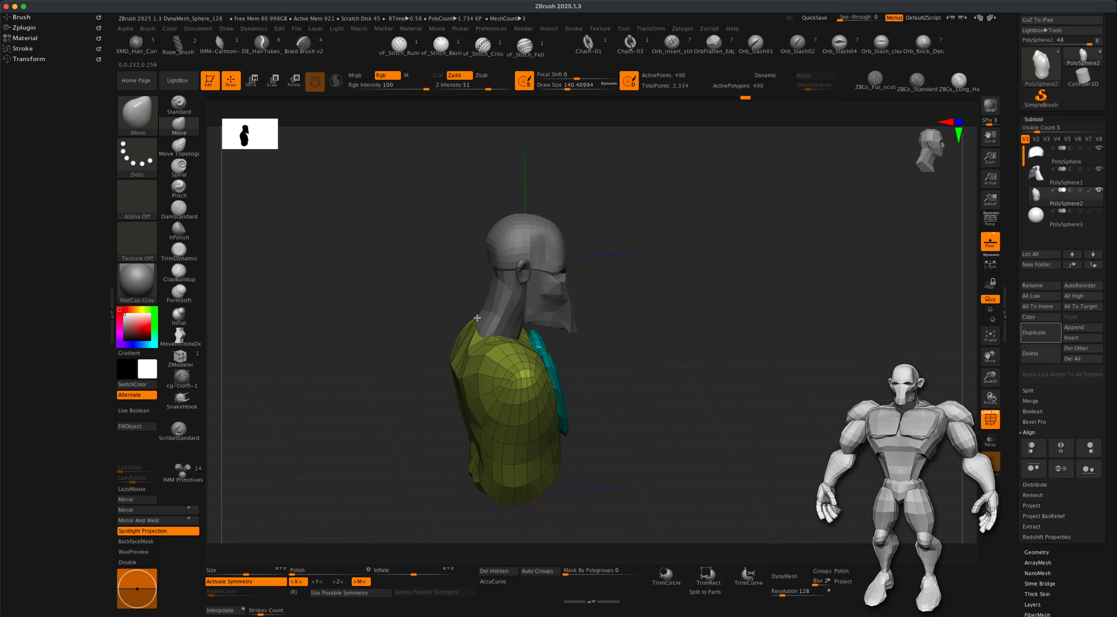
{"action": "left_click_drag", "start_coordinate": [397, 370], "coordinate": [465, 377]}
{"action": "mouse_move", "coordinate": [683, 368]}
{"action": "left_mouse_down"}
{"action": "mouse_move", "coordinate": [611, 381]}
{"action": "mouse_move", "coordinate": [644, 378]}
{"action": "left_mouse_up"}
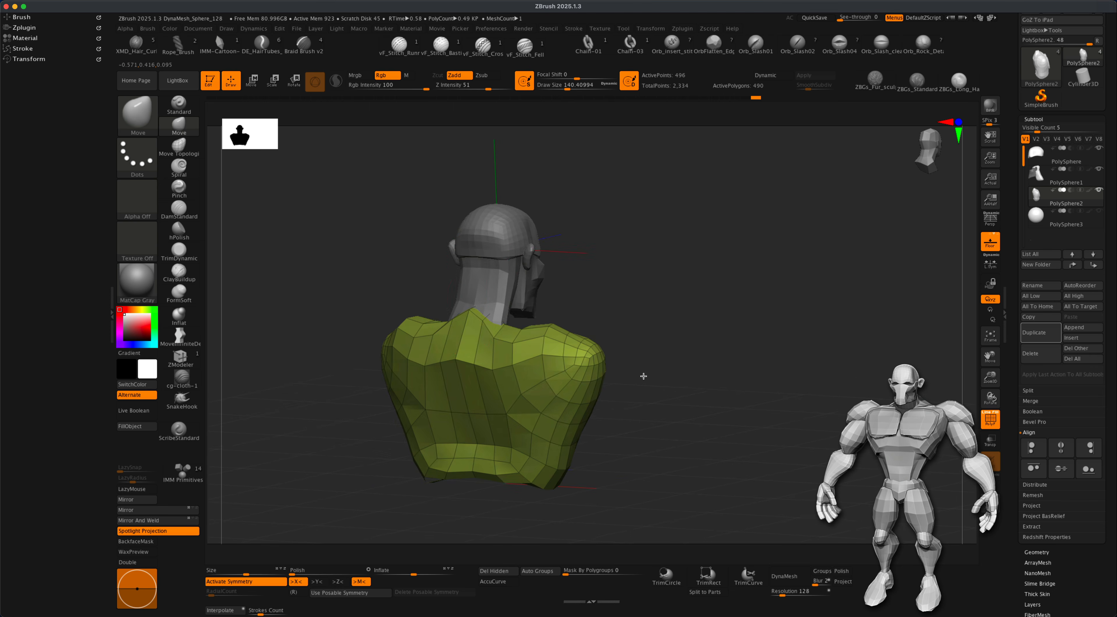
Step: Pull the outer pectorals and shoulders slightly outward with the Move brush at draw size about 177
{"action": "mouse_move", "coordinate": [486, 298]}
{"action": "left_mouse_down"}
{"action": "mouse_move", "coordinate": [721, 311]}
{"action": "mouse_move", "coordinate": [680, 316]}
{"action": "mouse_move", "coordinate": [796, 327]}
{"action": "mouse_move", "coordinate": [807, 352]}
{"action": "mouse_move", "coordinate": [782, 342]}
{"action": "left_mouse_up"}
{"action": "left_click_drag", "start_coordinate": [712, 390], "coordinate": [713, 392], "text": "alt"}
{"action": "key", "text": "s"}
{"action": "left_click_drag", "start_coordinate": [717, 397], "coordinate": [721, 396]}
{"action": "left_click_drag", "start_coordinate": [658, 380], "coordinate": [662, 381]}
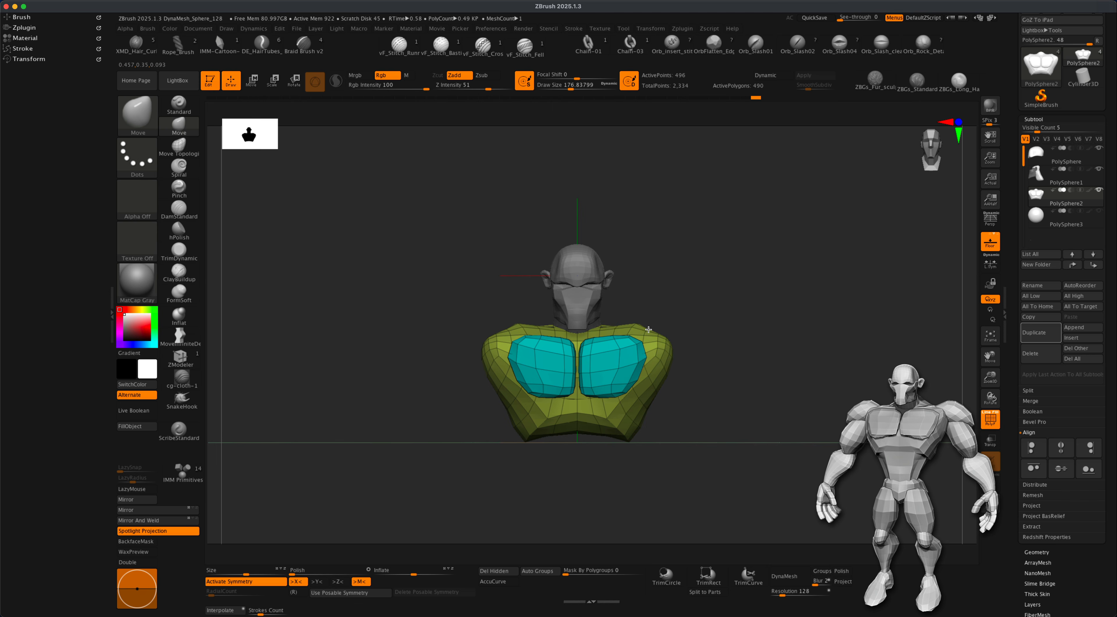
{"action": "left_click_drag", "start_coordinate": [653, 343], "coordinate": [656, 346]}
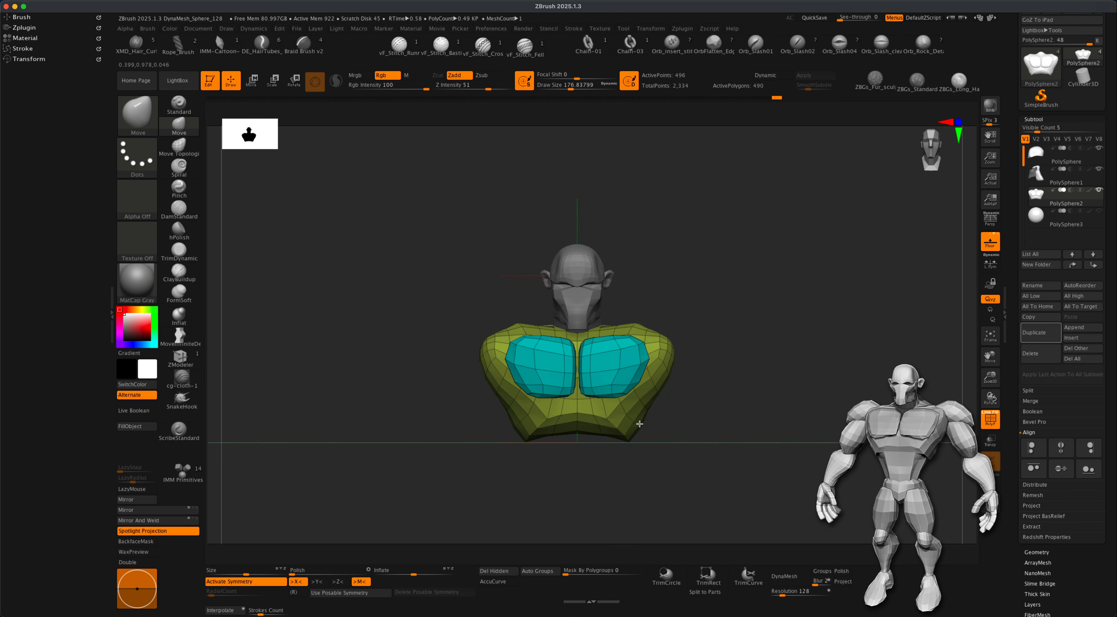
{"action": "left_click_drag", "start_coordinate": [710, 435], "coordinate": [661, 409], "text": "alt"}
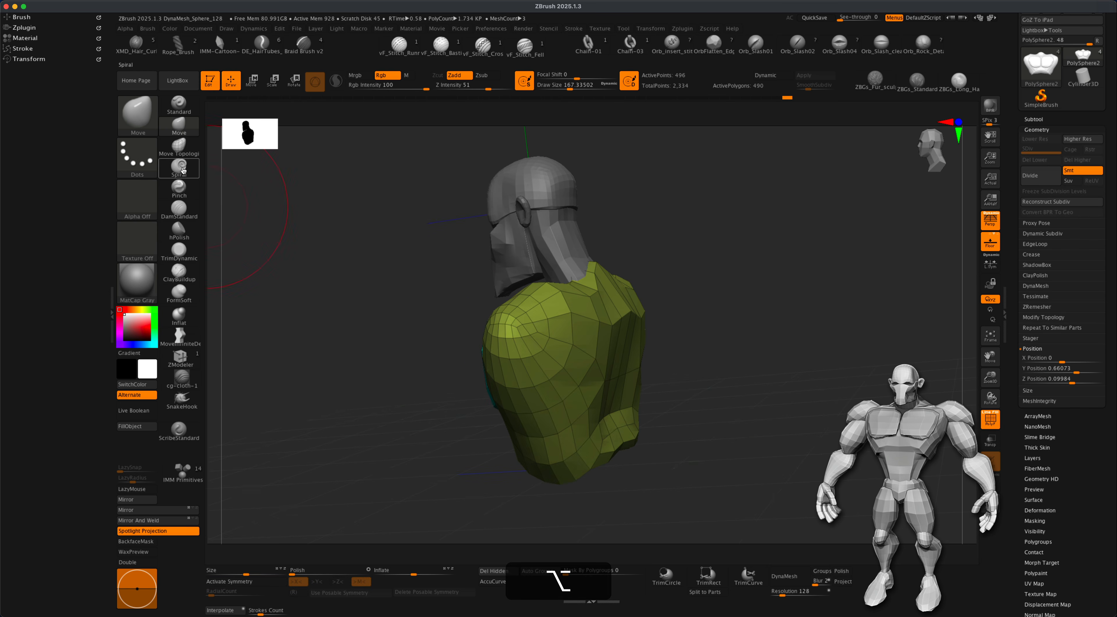
Step: Enable X symmetry and pull the middle and upper back outward with the Move brush at draw size about 182
{"action": "key", "text": "s"}
{"action": "left_click_drag", "start_coordinate": [316, 290], "coordinate": [321, 290]}
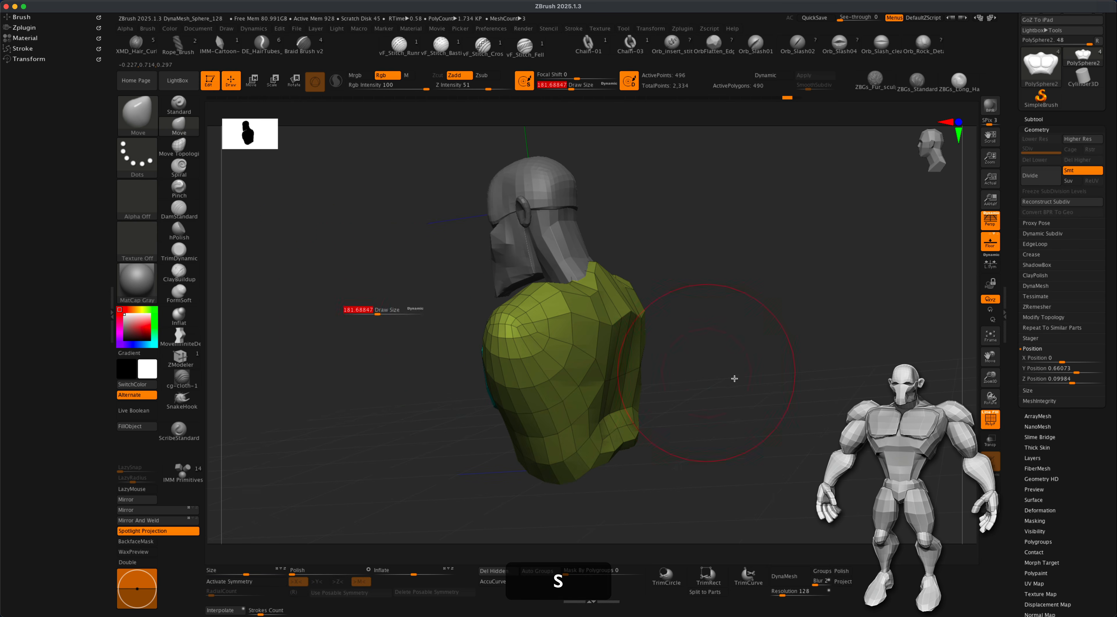
{"action": "left_click_drag", "start_coordinate": [733, 379], "coordinate": [740, 380]}
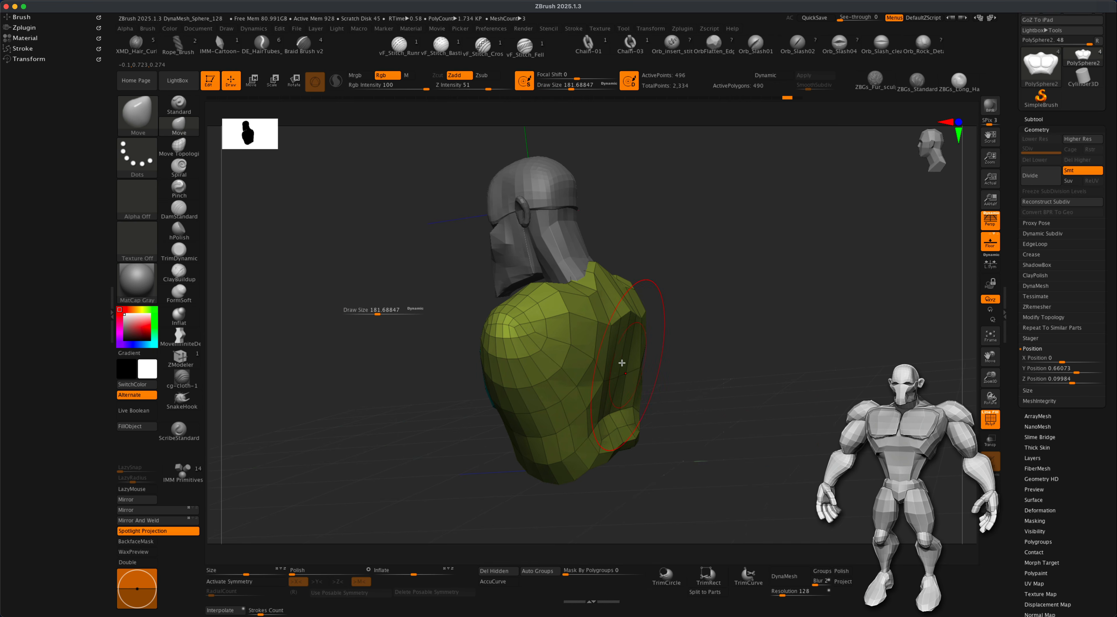
{"action": "key", "text": "super+z"}
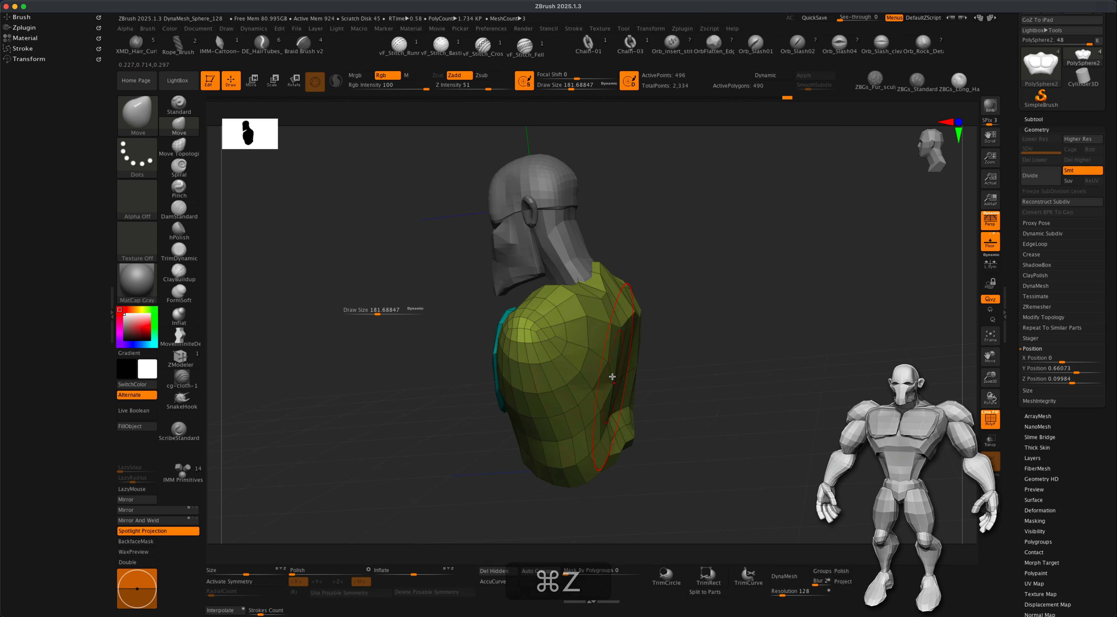
{"action": "key", "text": "x"}
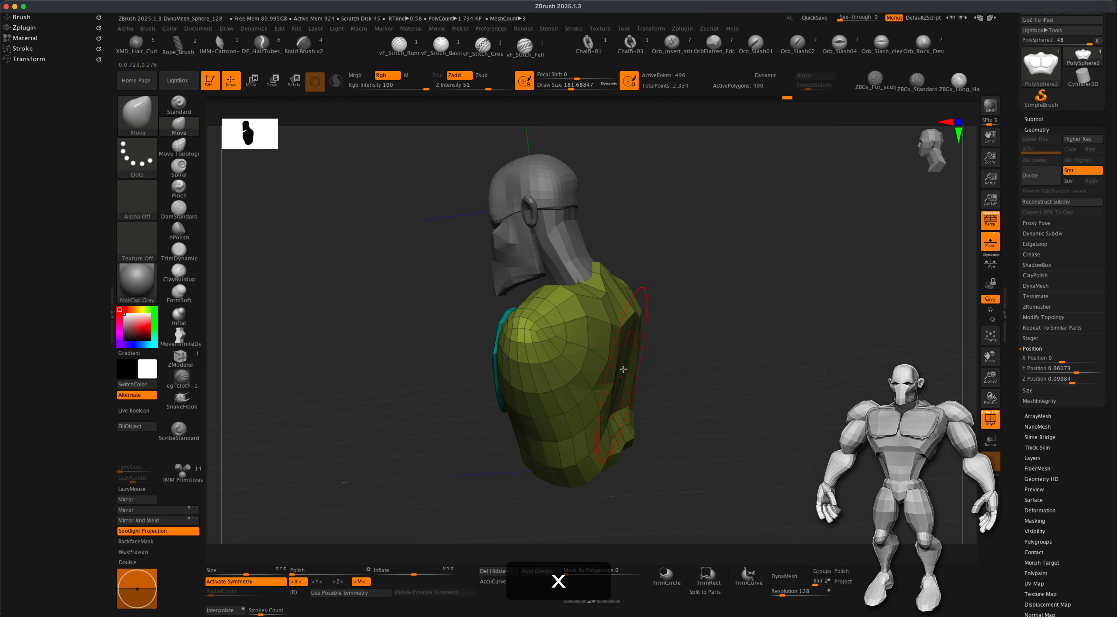
{"action": "left_click_drag", "start_coordinate": [621, 374], "coordinate": [661, 369]}
{"action": "left_click_drag", "start_coordinate": [638, 331], "coordinate": [652, 324]}
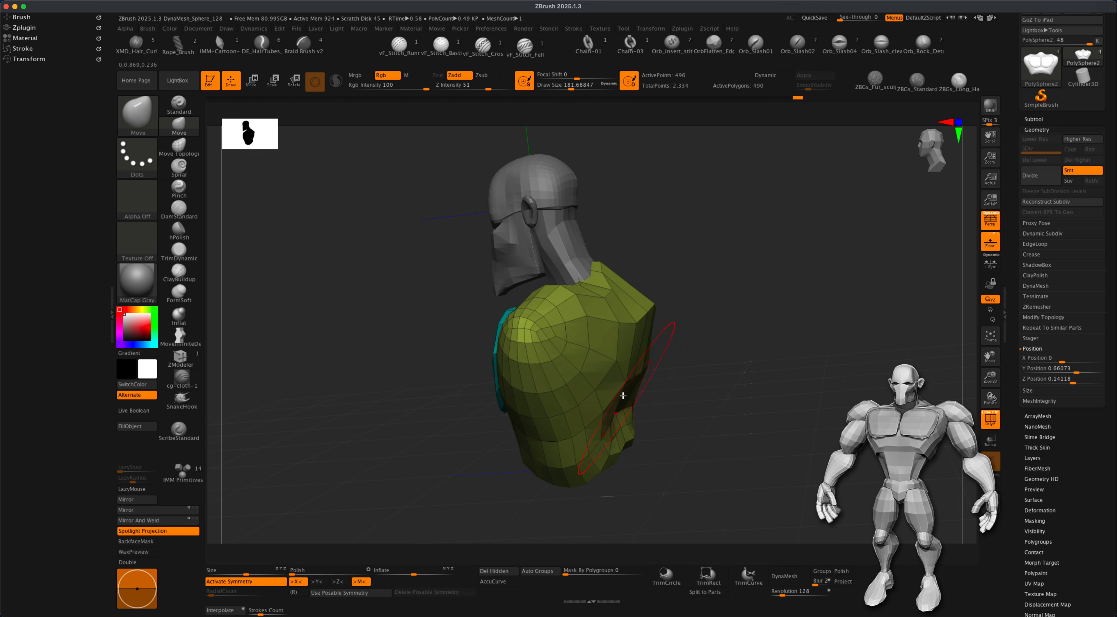
Step: Reshape the middle and lower back in profile with the Move brush, reducing the draw size to about 145
{"action": "left_click_drag", "start_coordinate": [626, 398], "coordinate": [635, 400]}
{"action": "key", "text": "s"}
{"action": "left_click_drag", "start_coordinate": [718, 407], "coordinate": [714, 407]}
{"action": "left_click_drag", "start_coordinate": [628, 431], "coordinate": [628, 451]}
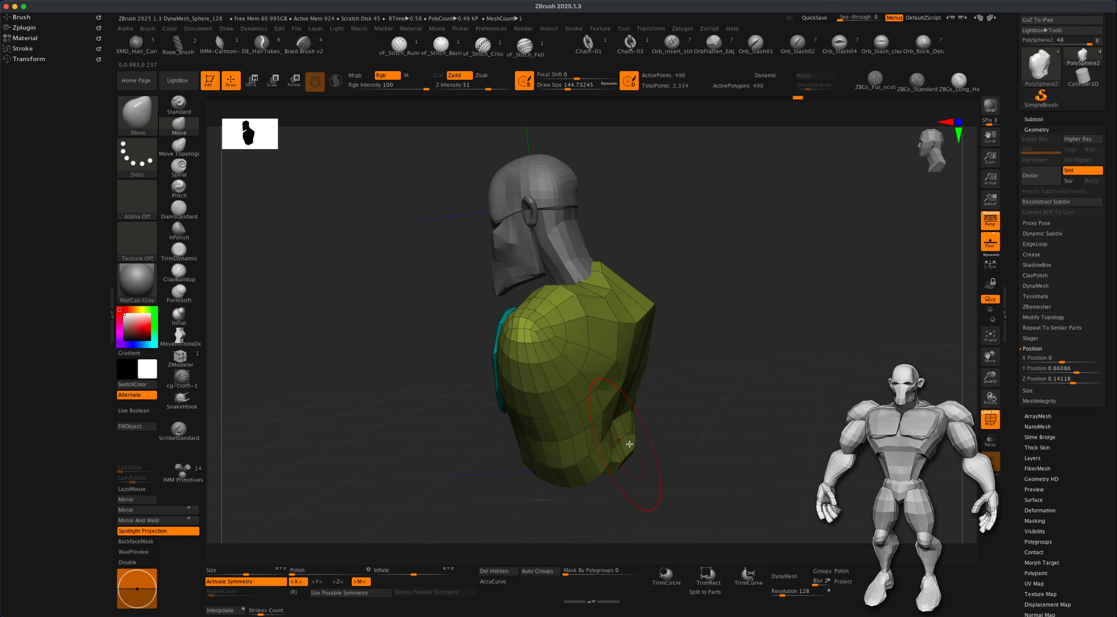
Step: Set the draw size to about 116 and smooth the side of the lower back
{"action": "right_click_drag", "start_coordinate": [624, 444], "coordinate": [639, 429]}
{"action": "key", "text": "s"}
{"action": "left_click_drag", "start_coordinate": [684, 425], "coordinate": [682, 425]}
{"action": "right_click_drag", "start_coordinate": [682, 426], "coordinate": [626, 429]}
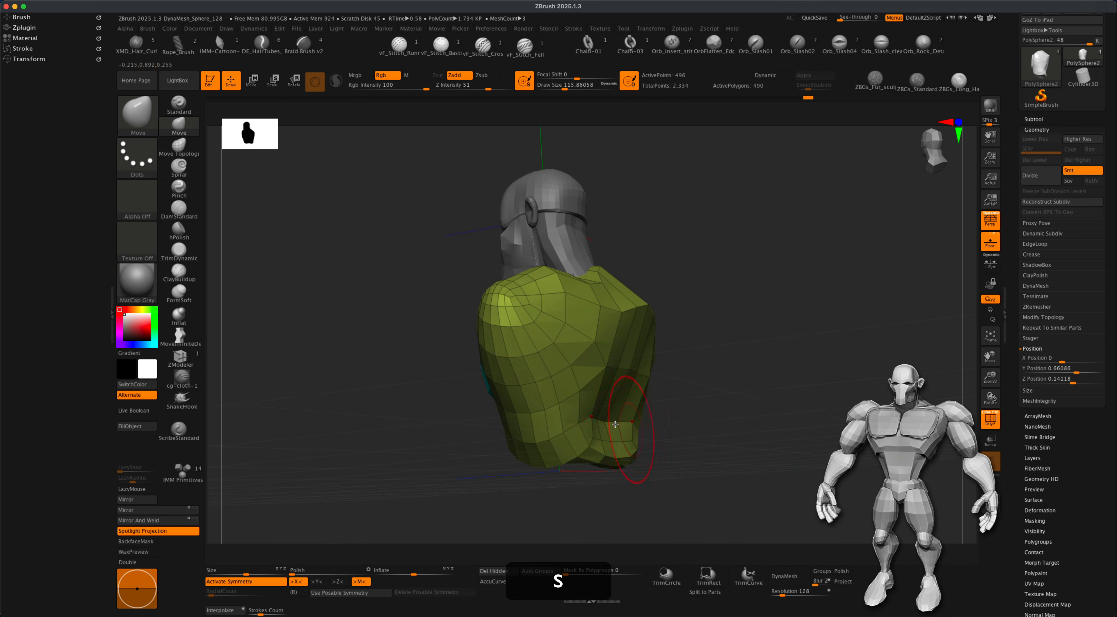
{"action": "left_click_drag", "start_coordinate": [603, 420], "coordinate": [605, 419], "text": "shift"}
{"action": "mouse_move", "coordinate": [605, 418]}
{"action": "right_mouse_down"}
{"action": "mouse_move", "coordinate": [713, 406]}
{"action": "mouse_move", "coordinate": [651, 393]}
{"action": "right_mouse_up"}
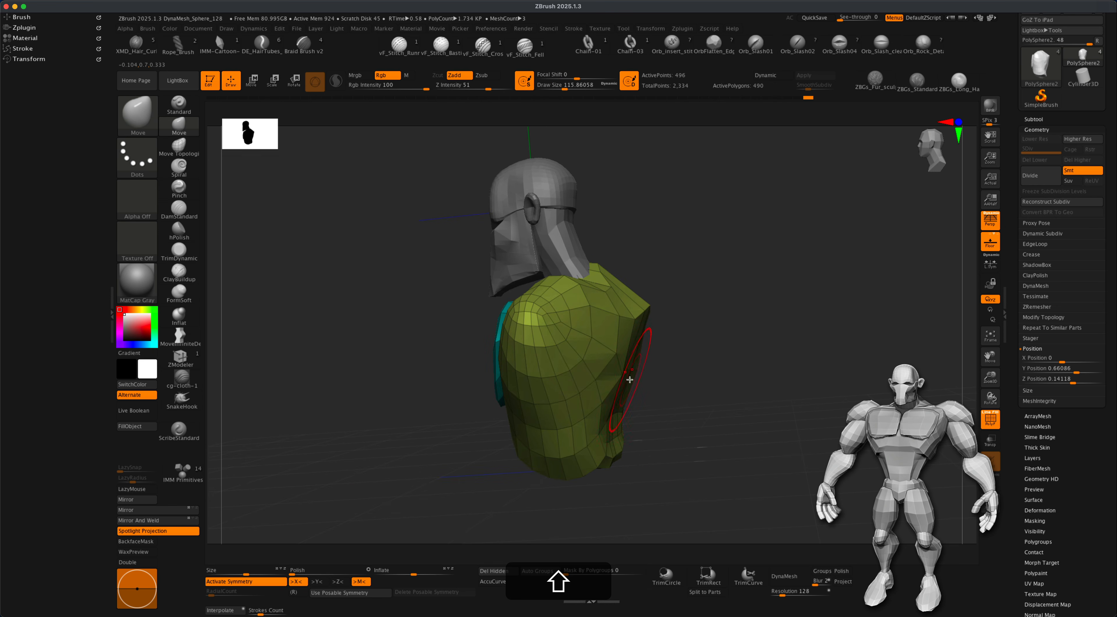
Step: Refine the upper back beside the shoulder blades with the Move brush at draw size about 77
{"action": "mouse_move", "coordinate": [647, 329]}
{"action": "right_mouse_down", "text": "shift"}
{"action": "mouse_move", "coordinate": [688, 341]}
{"action": "mouse_move", "coordinate": [659, 331]}
{"action": "mouse_move", "coordinate": [774, 319]}
{"action": "right_mouse_up", "text": "shift"}
{"action": "left_click_drag", "start_coordinate": [645, 316], "coordinate": [664, 314]}
{"action": "right_click_drag", "start_coordinate": [742, 308], "coordinate": [751, 311]}
{"action": "left_click_drag", "start_coordinate": [695, 328], "coordinate": [693, 330]}
{"action": "key", "text": "s"}
{"action": "left_click_drag", "start_coordinate": [770, 388], "coordinate": [766, 388]}
{"action": "left_click_drag", "start_coordinate": [632, 369], "coordinate": [628, 361]}
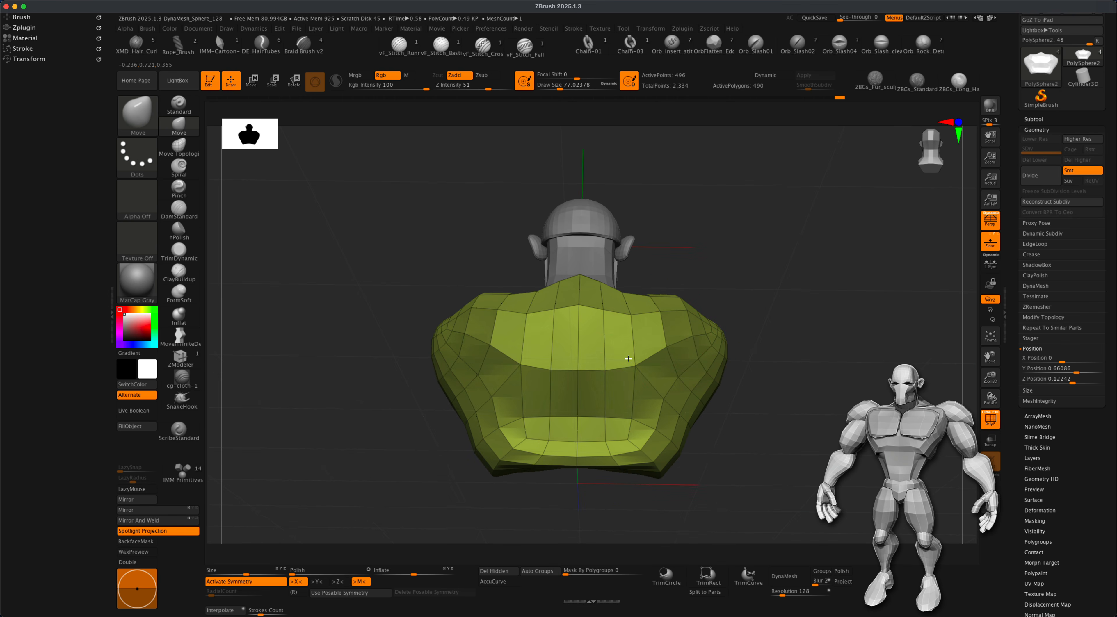
Step: Push in a central spine groove on the upper back with the Move brush at draw size about 46
{"action": "right_click_drag", "start_coordinate": [598, 356], "coordinate": [761, 468]}
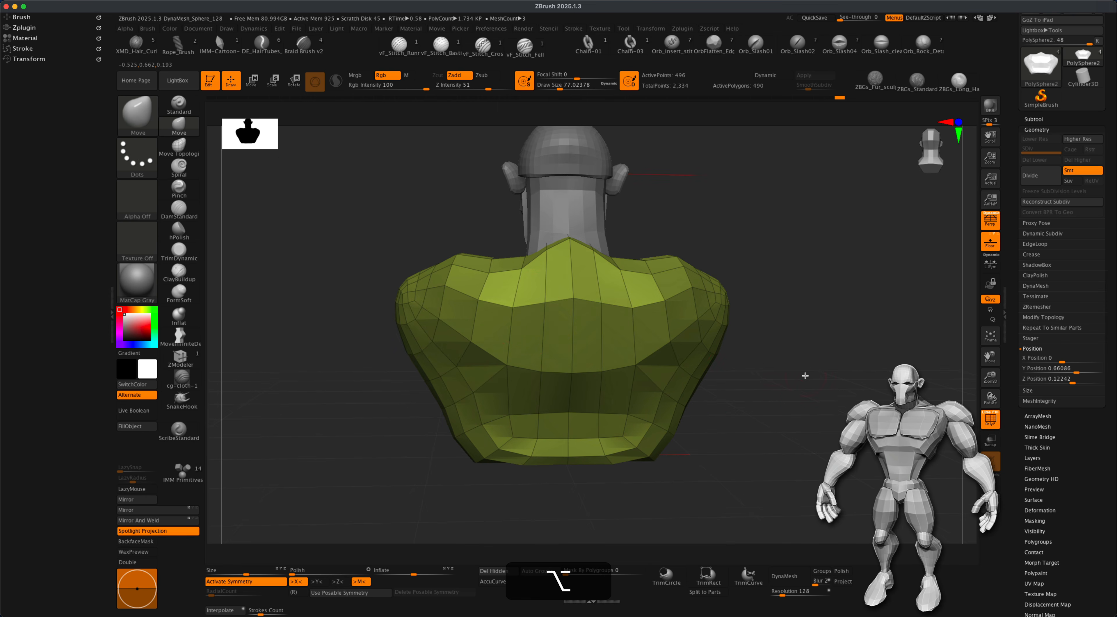
{"action": "right_click_drag", "start_coordinate": [805, 376], "coordinate": [771, 392], "text": "alt"}
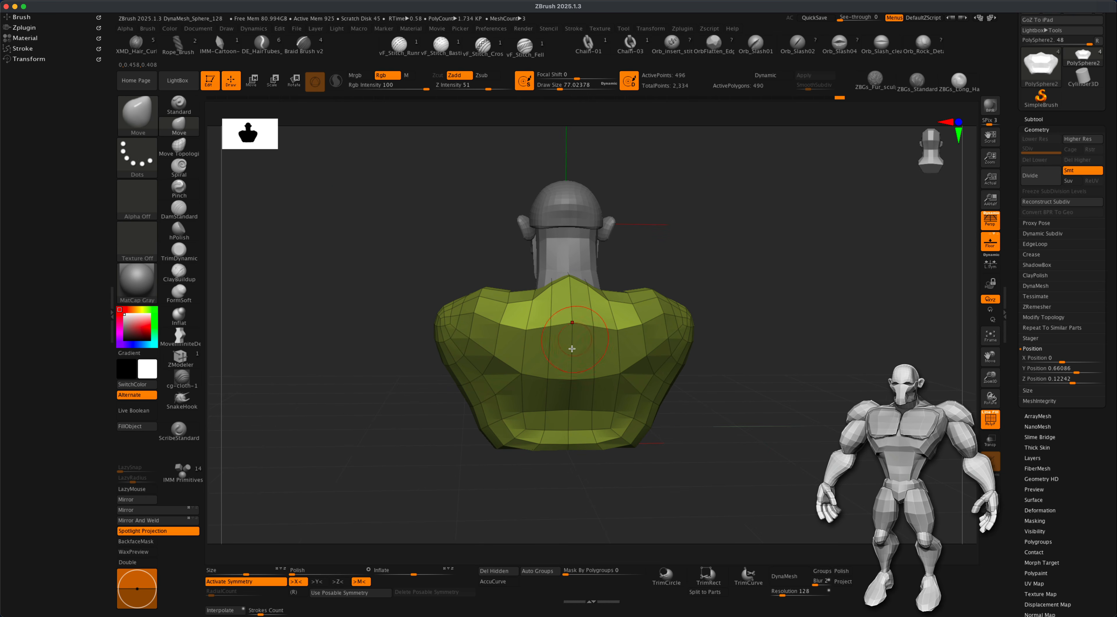
{"action": "right_click_drag", "start_coordinate": [401, 311], "coordinate": [390, 348]}
{"action": "key", "text": "s"}
{"action": "left_click_drag", "start_coordinate": [654, 435], "coordinate": [649, 435]}
{"action": "right_click_drag", "start_coordinate": [697, 423], "coordinate": [708, 459]}
{"action": "left_click_drag", "start_coordinate": [587, 383], "coordinate": [574, 349]}
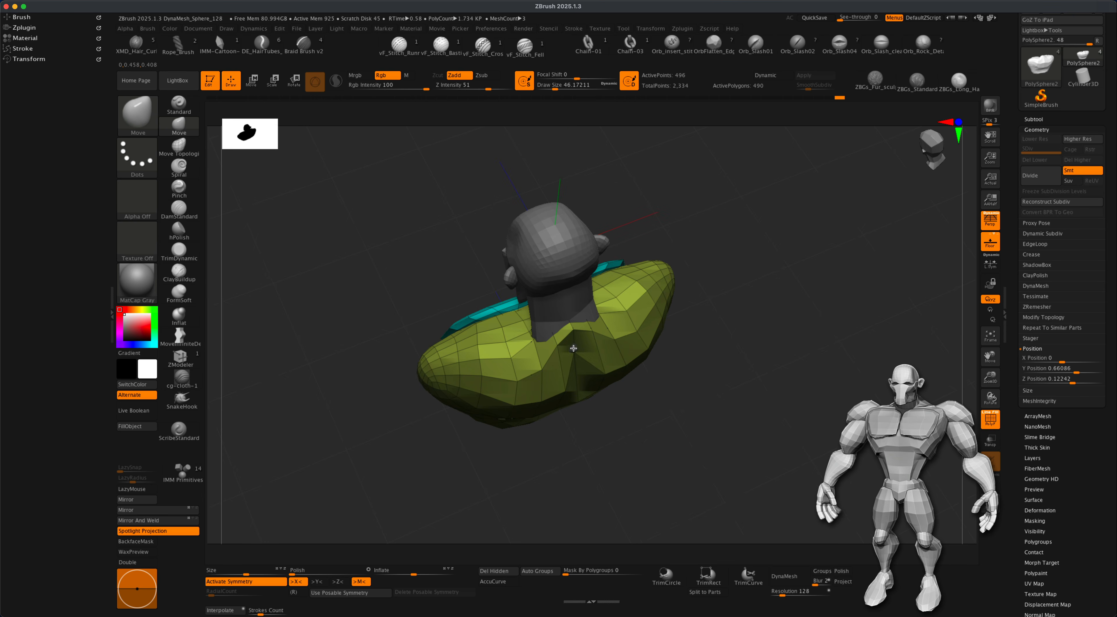
{"action": "mouse_move", "coordinate": [576, 363]}
{"action": "right_mouse_down"}
{"action": "mouse_move", "coordinate": [691, 332]}
{"action": "mouse_move", "coordinate": [578, 355]}
{"action": "right_mouse_up"}
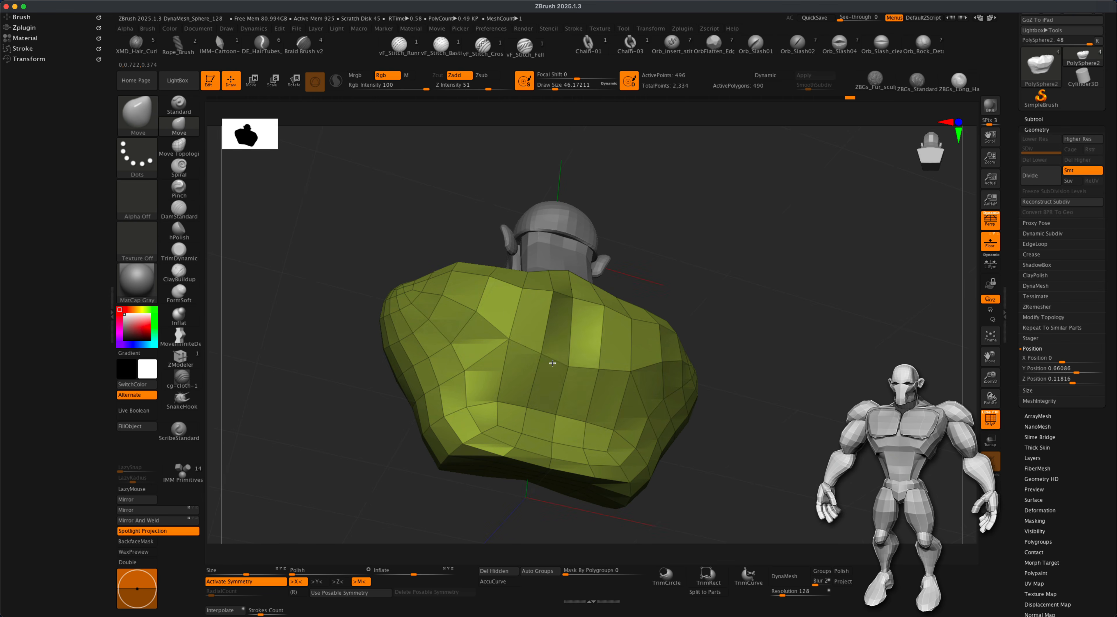
Step: Extend and refine the spine groove along the middle and lower back with the Move brush at draw size about 46
{"action": "right_click_drag", "start_coordinate": [741, 323], "coordinate": [710, 495]}
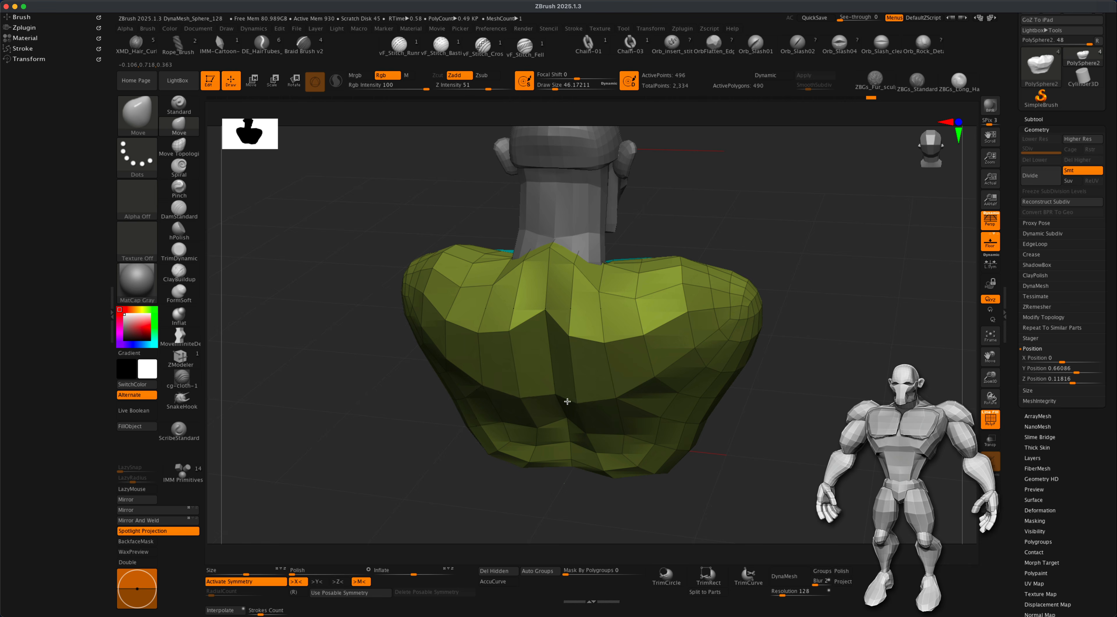
{"action": "left_click_drag", "start_coordinate": [567, 343], "coordinate": [561, 349]}
{"action": "mouse_move", "coordinate": [554, 263]}
{"action": "right_mouse_down"}
{"action": "mouse_move", "coordinate": [559, 243]}
{"action": "mouse_move", "coordinate": [454, 291]}
{"action": "right_mouse_up"}
{"action": "left_click_drag", "start_coordinate": [562, 443], "coordinate": [563, 448]}
{"action": "right_click_drag", "start_coordinate": [572, 446], "coordinate": [650, 416], "text": "alt"}
{"action": "mouse_move", "coordinate": [650, 416]}
{"action": "right_mouse_down"}
{"action": "mouse_move", "coordinate": [755, 422]}
{"action": "mouse_move", "coordinate": [744, 445]}
{"action": "mouse_move", "coordinate": [755, 451]}
{"action": "mouse_move", "coordinate": [576, 448]}
{"action": "mouse_move", "coordinate": [743, 450]}
{"action": "right_mouse_up"}
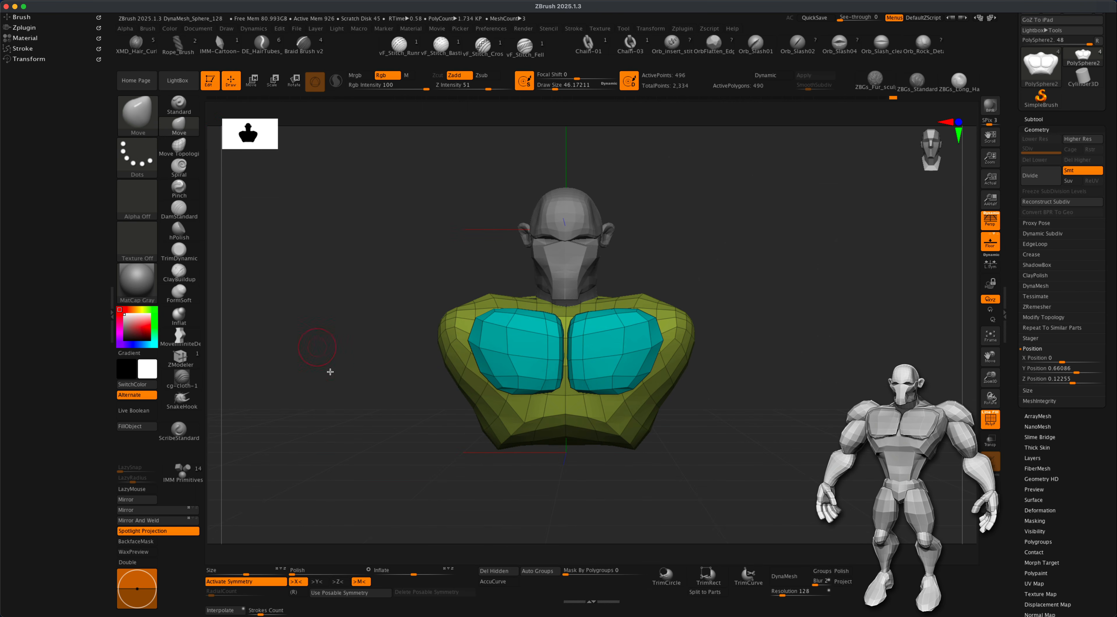
Step: Try reshaping the lower pectorals with the Move brush at draw size about 163, then undo the stroke
{"action": "key", "text": "s"}
{"action": "left_click_drag", "start_coordinate": [344, 379], "coordinate": [344, 378]}
{"action": "key", "text": "s"}
{"action": "left_click", "coordinate": [382, 396]}
{"action": "right_click_drag", "start_coordinate": [644, 445], "coordinate": [677, 475], "text": "alt"}
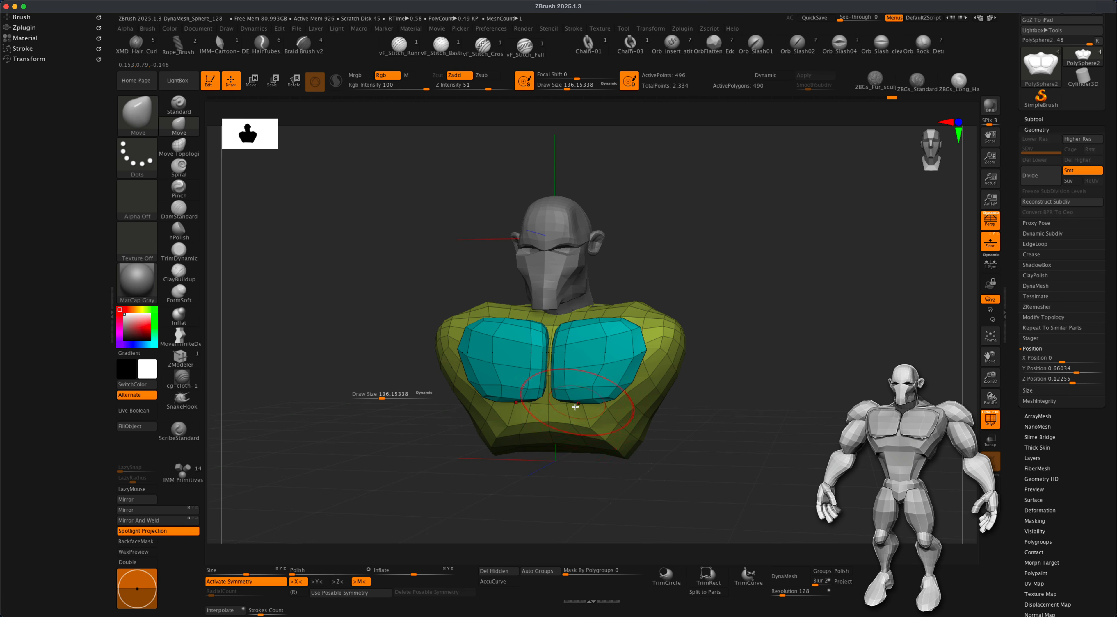
{"action": "key", "text": "s"}
{"action": "left_click_drag", "start_coordinate": [393, 439], "coordinate": [396, 438]}
{"action": "left_click_drag", "start_coordinate": [592, 420], "coordinate": [594, 407]}
{"action": "key", "text": "super+z"}
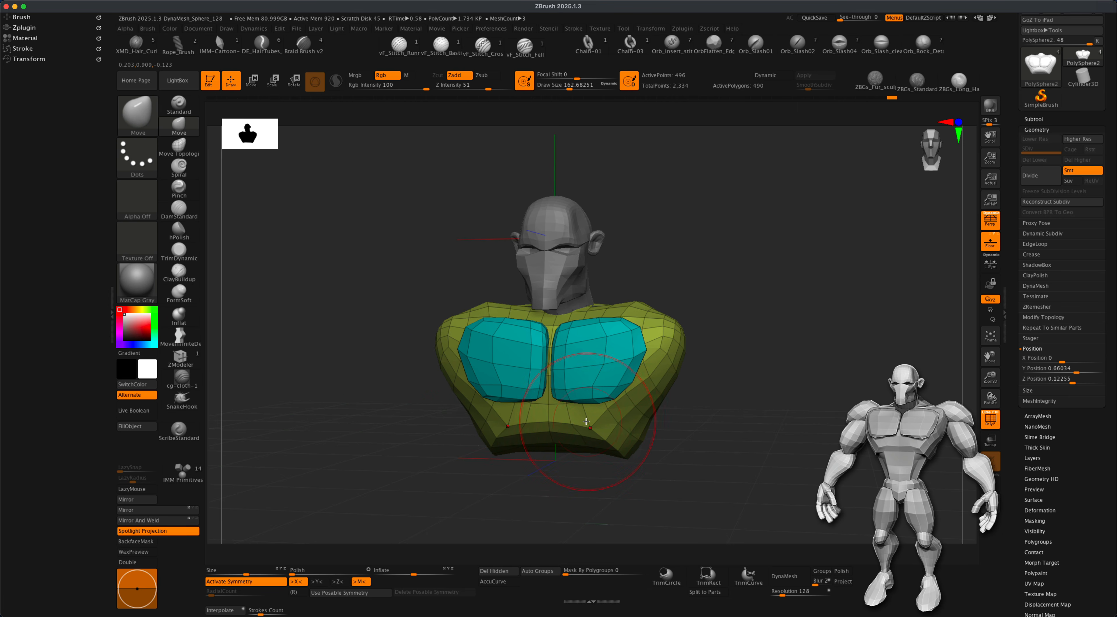
Step: Nudge the pectorals' lower edges slightly downward with the Move brush and show the subtool list
{"action": "mouse_move", "coordinate": [582, 423]}
{"action": "left_mouse_down"}
{"action": "mouse_move", "coordinate": [583, 445]}
{"action": "mouse_move", "coordinate": [584, 428]}
{"action": "left_mouse_up"}
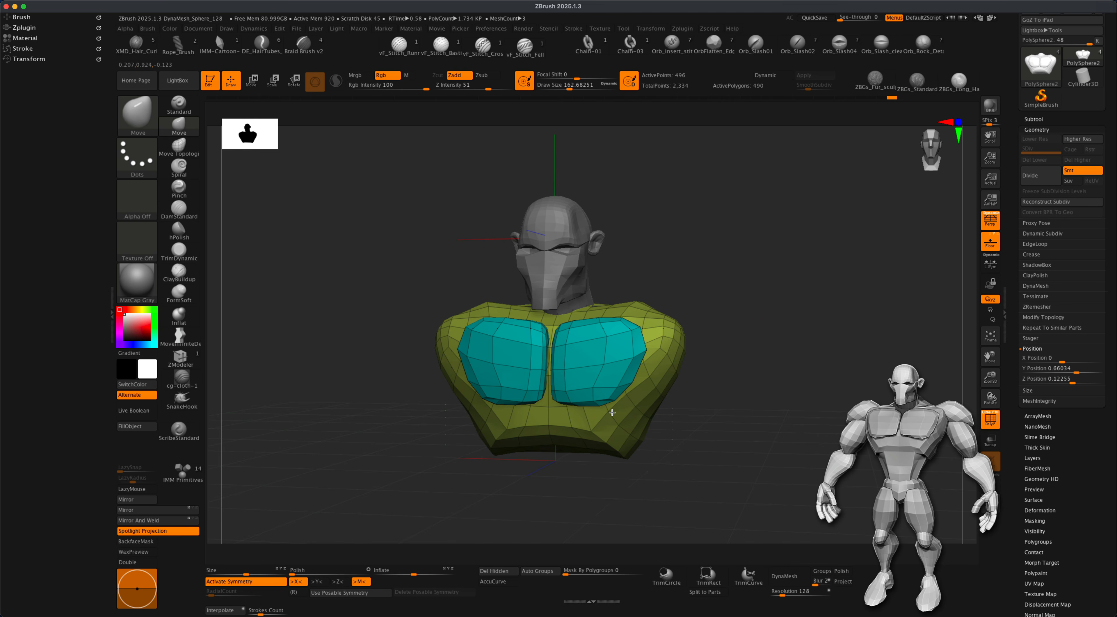
{"action": "left_click", "coordinate": [1032, 120]}
{"action": "key", "text": "alt"}
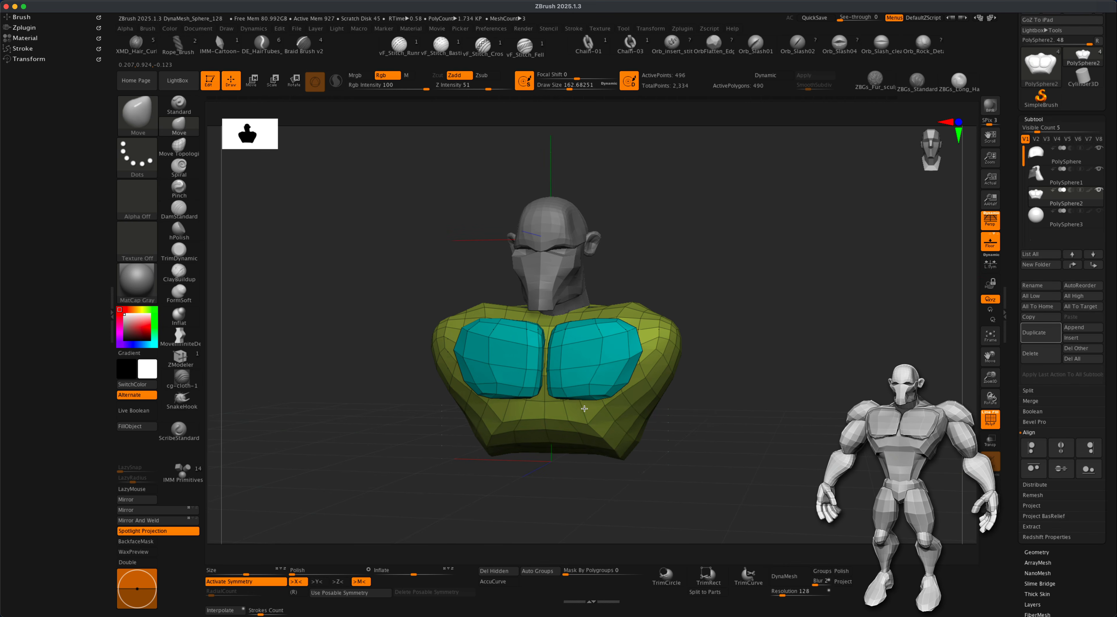
{"action": "key", "text": "super+z"}
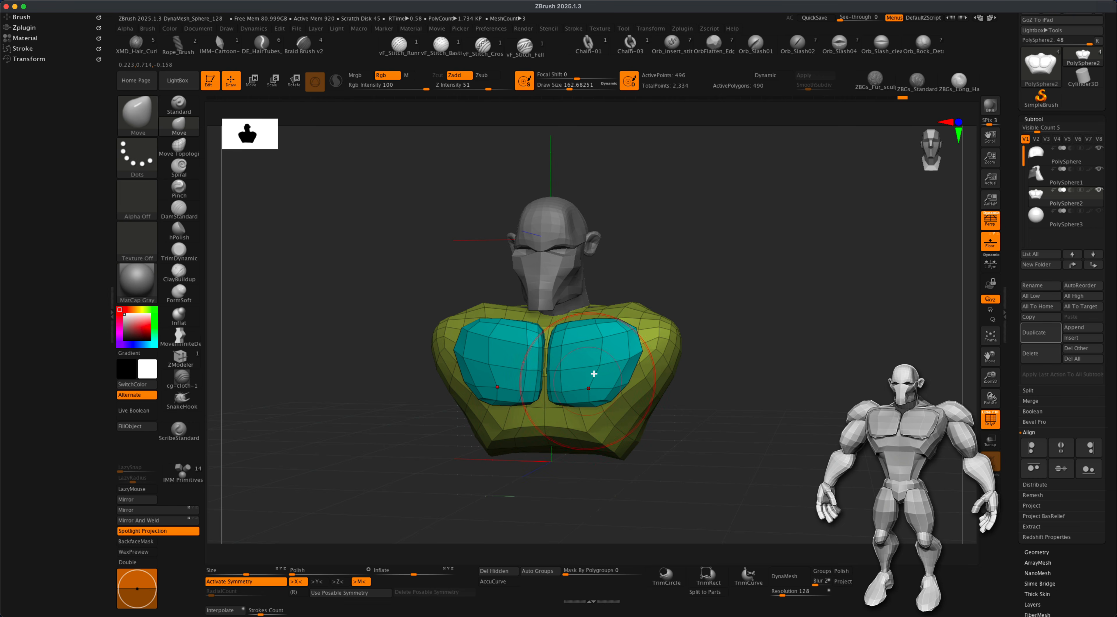
Step: Raise the middle of the ribcage's lower edge with the Move Topological brush at draw size about 172
{"action": "left_click", "coordinate": [185, 142]}
{"action": "key", "text": "s"}
{"action": "left_click_drag", "start_coordinate": [361, 348], "coordinate": [362, 348]}
{"action": "left_click_drag", "start_coordinate": [575, 436], "coordinate": [577, 426]}
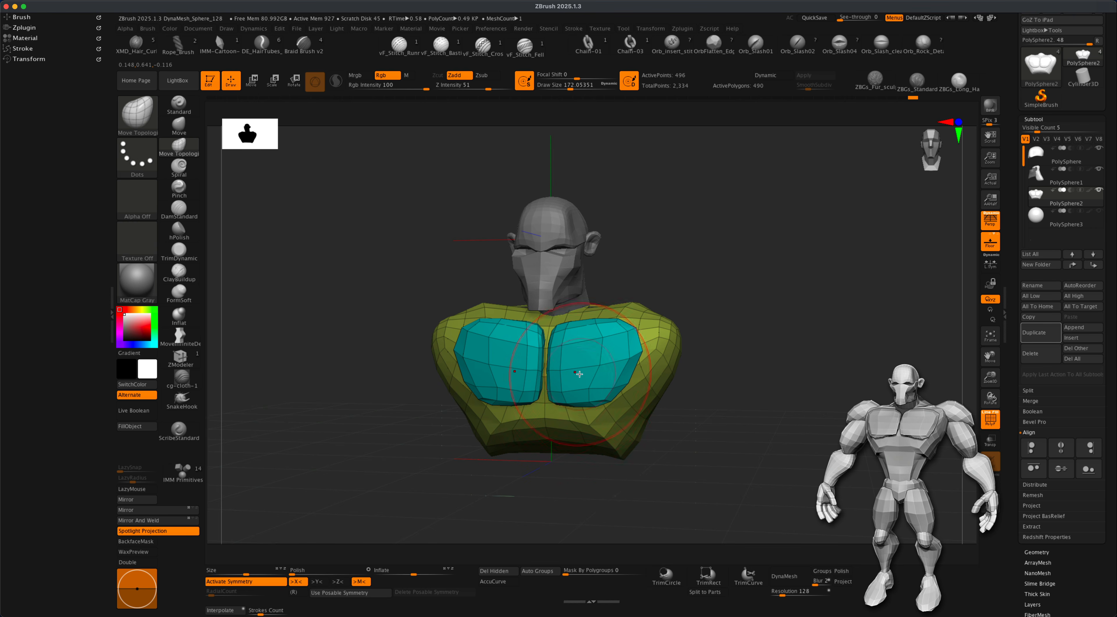
Step: Turn off perspective and insert a PolySphere from IMM Primitives at the centre of the torso's underside
{"action": "mouse_move", "coordinate": [696, 454]}
{"action": "left_mouse_down"}
{"action": "mouse_move", "coordinate": [638, 439]}
{"action": "mouse_move", "coordinate": [608, 406]}
{"action": "left_mouse_up"}
{"action": "mouse_move", "coordinate": [689, 462]}
{"action": "left_mouse_down"}
{"action": "mouse_move", "coordinate": [633, 467]}
{"action": "mouse_move", "coordinate": [691, 438]}
{"action": "left_mouse_up"}
{"action": "left_click_drag", "start_coordinate": [763, 465], "coordinate": [798, 464]}
{"action": "left_click_drag", "start_coordinate": [671, 444], "coordinate": [678, 434]}
{"action": "mouse_move", "coordinate": [748, 445]}
{"action": "left_mouse_down"}
{"action": "mouse_move", "coordinate": [800, 449]}
{"action": "mouse_move", "coordinate": [779, 435]}
{"action": "mouse_move", "coordinate": [795, 333]}
{"action": "left_mouse_up"}
{"action": "left_click", "coordinate": [986, 223]}
{"action": "left_click_drag", "start_coordinate": [788, 410], "coordinate": [778, 350], "text": "alt"}
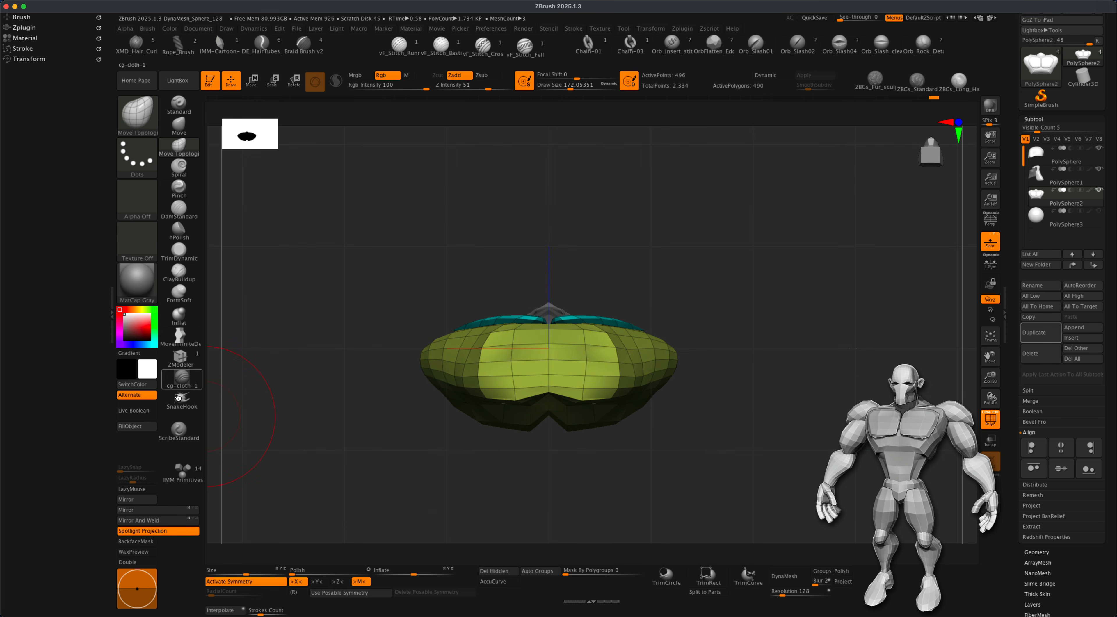
{"action": "left_click", "coordinate": [181, 474]}
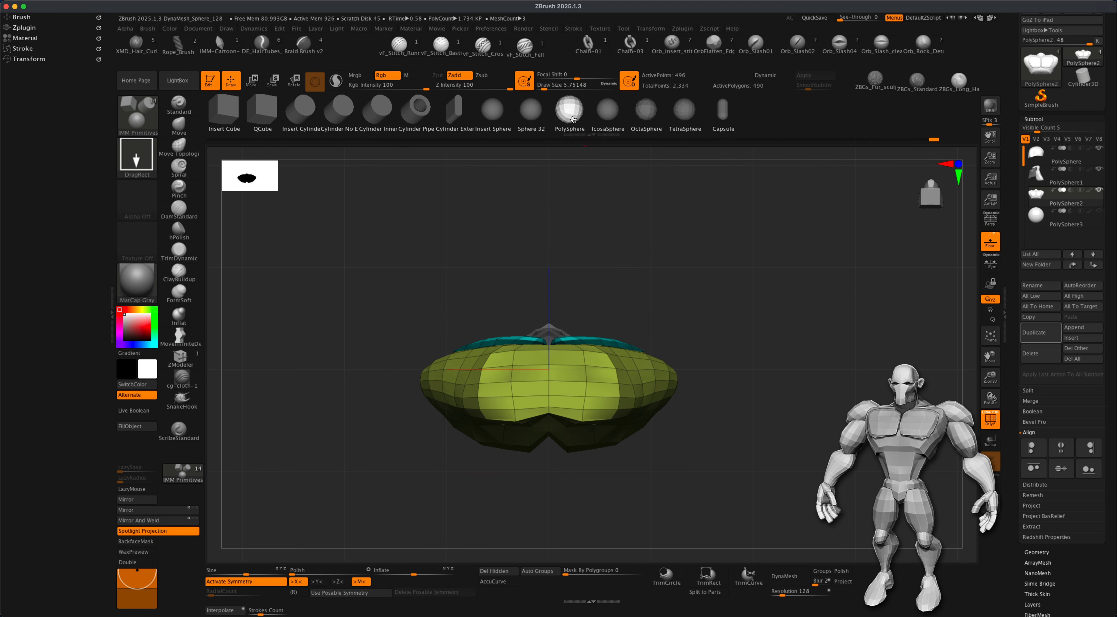
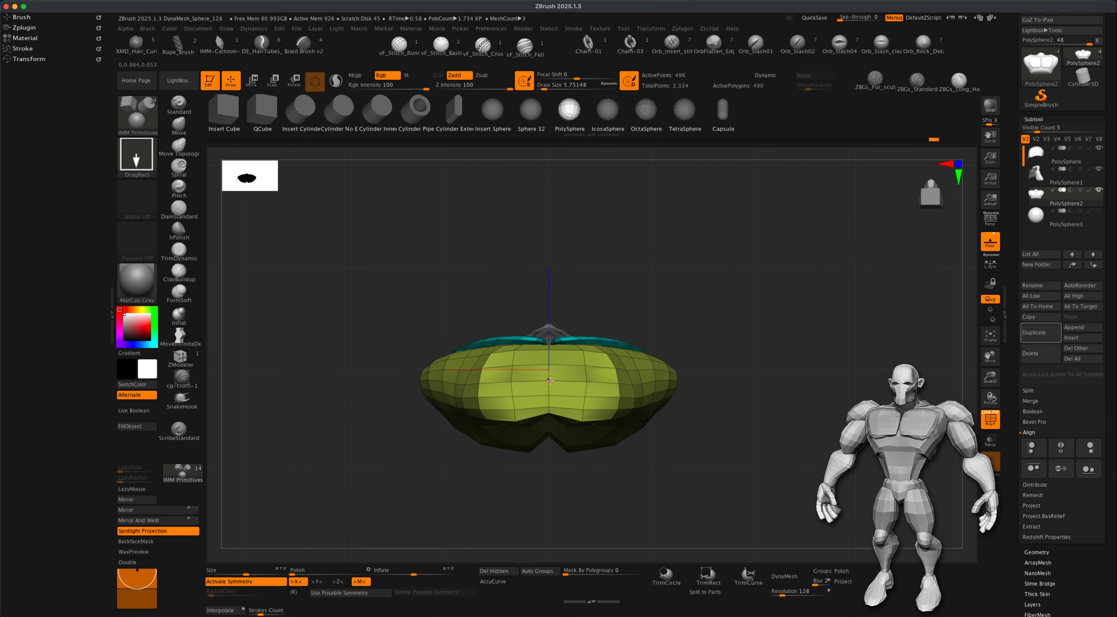
{"action": "left_click_drag", "start_coordinate": [549, 383], "coordinate": [557, 414]}
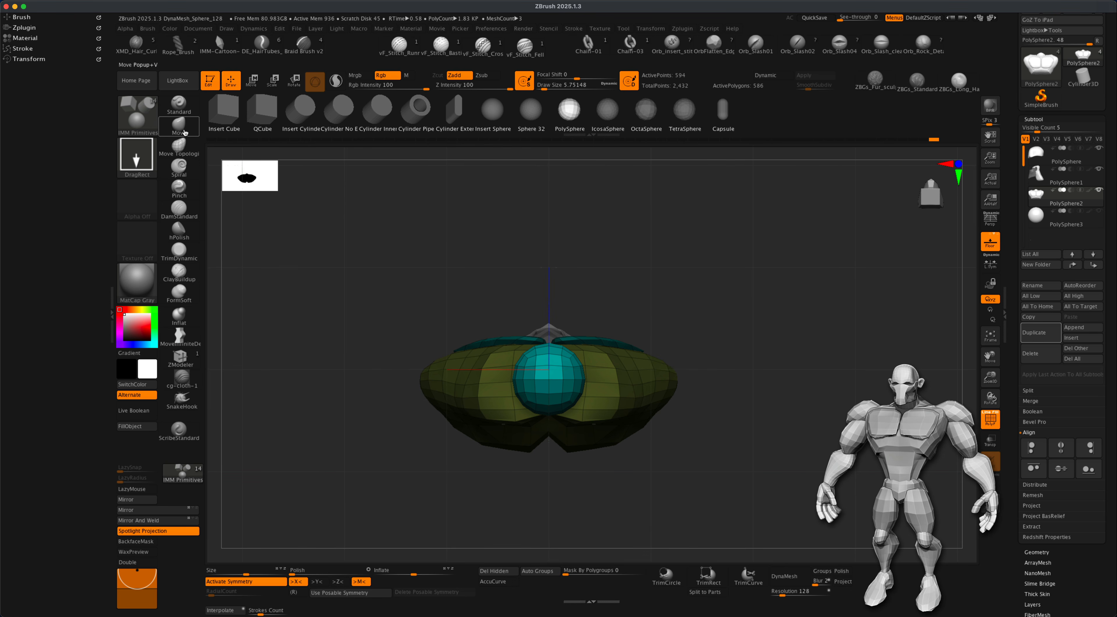
Step: Widen the new abdominal sphere and tuck its top under the ribcage with the Move brush at draw size about 212
{"action": "left_click", "coordinate": [185, 133]}
{"action": "left_click_drag", "start_coordinate": [379, 288], "coordinate": [364, 369], "text": "shift"}
{"action": "key", "text": "s"}
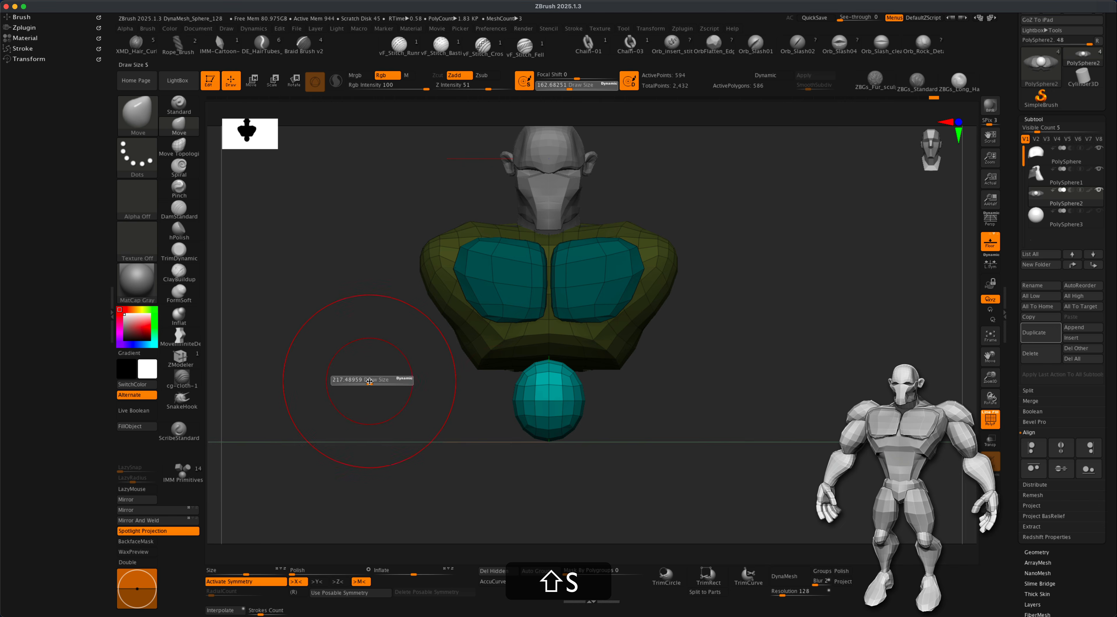
{"action": "left_click_drag", "start_coordinate": [669, 416], "coordinate": [673, 430], "text": "alt"}
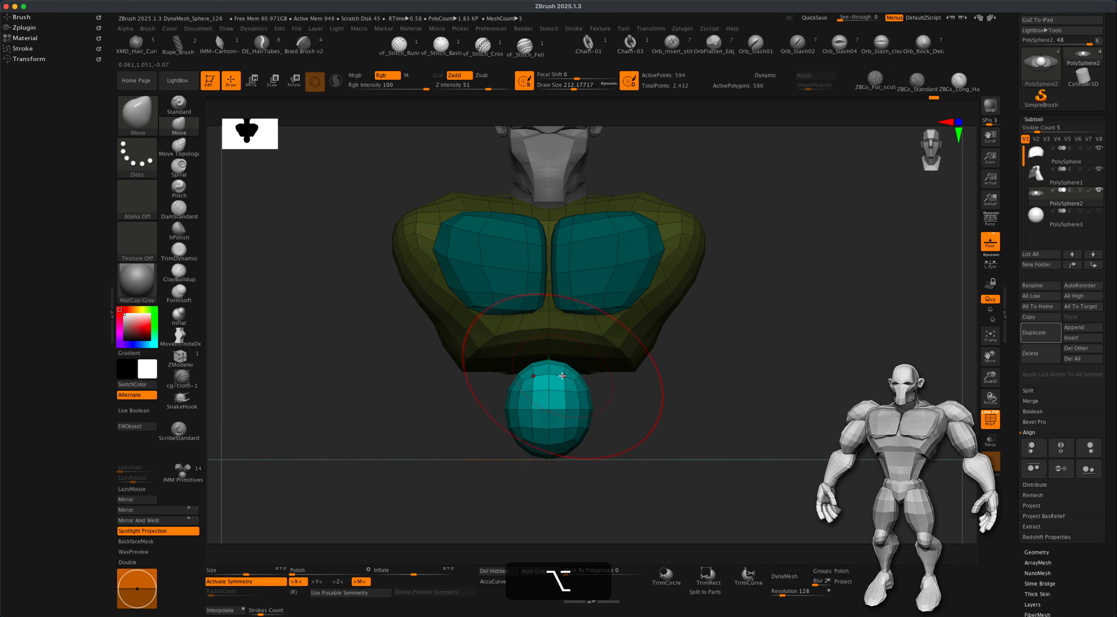
{"action": "left_click_drag", "start_coordinate": [579, 389], "coordinate": [647, 412]}
{"action": "left_click_drag", "start_coordinate": [599, 365], "coordinate": [614, 338]}
{"action": "left_click_drag", "start_coordinate": [645, 412], "coordinate": [559, 391]}
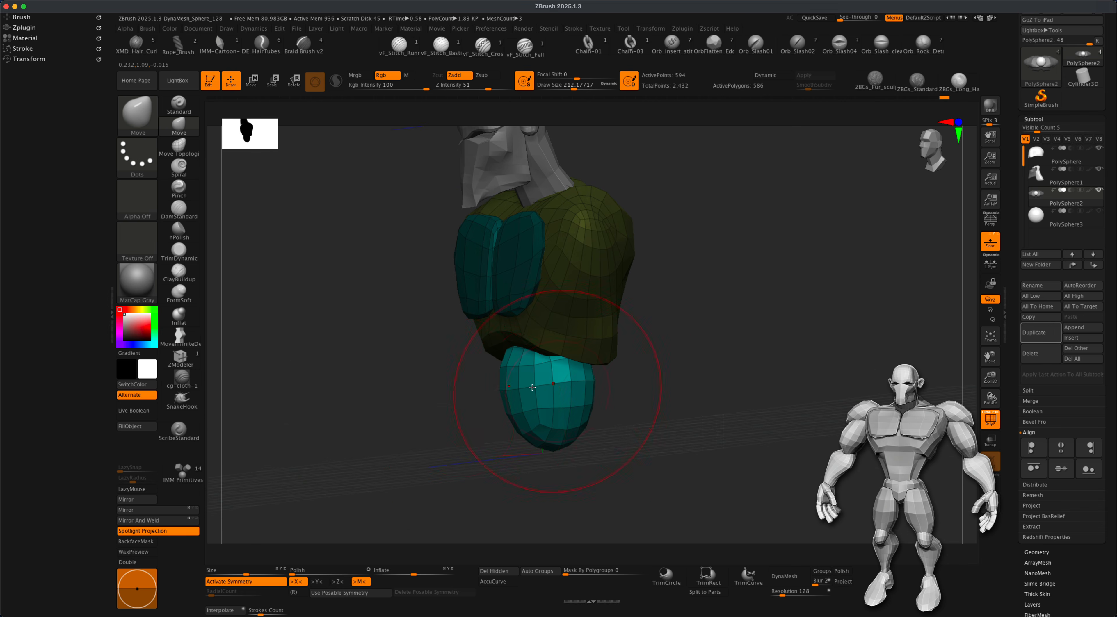
Step: Flatten the abdominal sphere's front and adjust its rear in profile with the Move brush at draw size about 158
{"action": "key", "text": "s"}
{"action": "left_click_drag", "start_coordinate": [462, 424], "coordinate": [455, 425]}
{"action": "left_click_drag", "start_coordinate": [711, 463], "coordinate": [664, 469]}
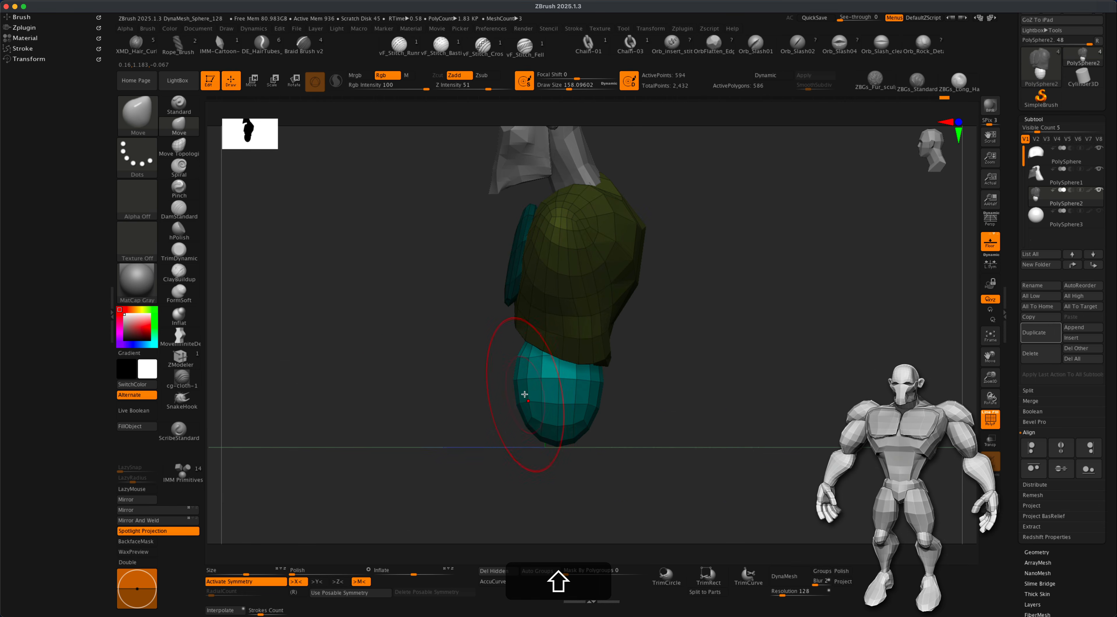
{"action": "left_click_drag", "start_coordinate": [524, 387], "coordinate": [536, 389]}
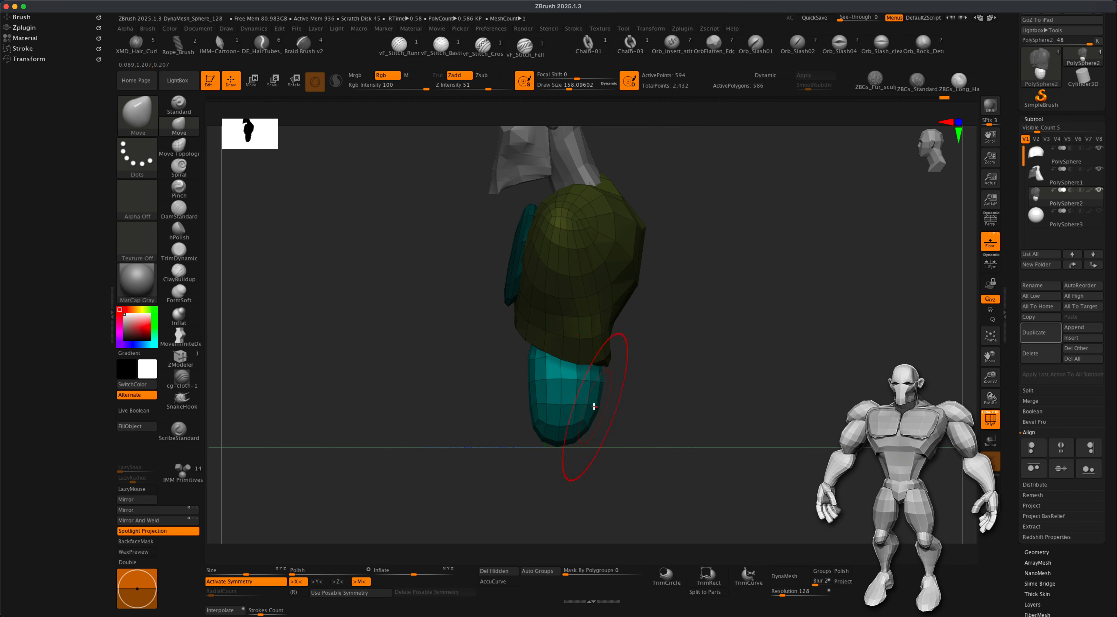
{"action": "left_click_drag", "start_coordinate": [588, 406], "coordinate": [605, 423]}
Step: Pull the bottom of the abdominal form down into a point with the Move brush at draw size about 90
{"action": "left_click_drag", "start_coordinate": [574, 468], "coordinate": [649, 467], "text": "shift"}
{"action": "key", "text": "s"}
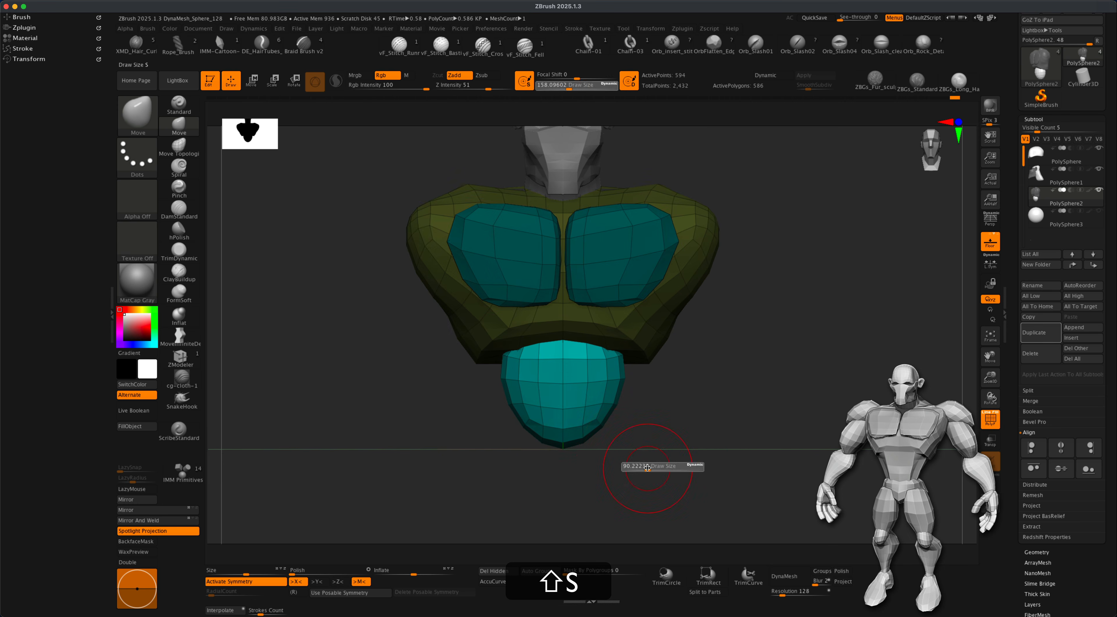
{"action": "left_click_drag", "start_coordinate": [565, 434], "coordinate": [565, 465]}
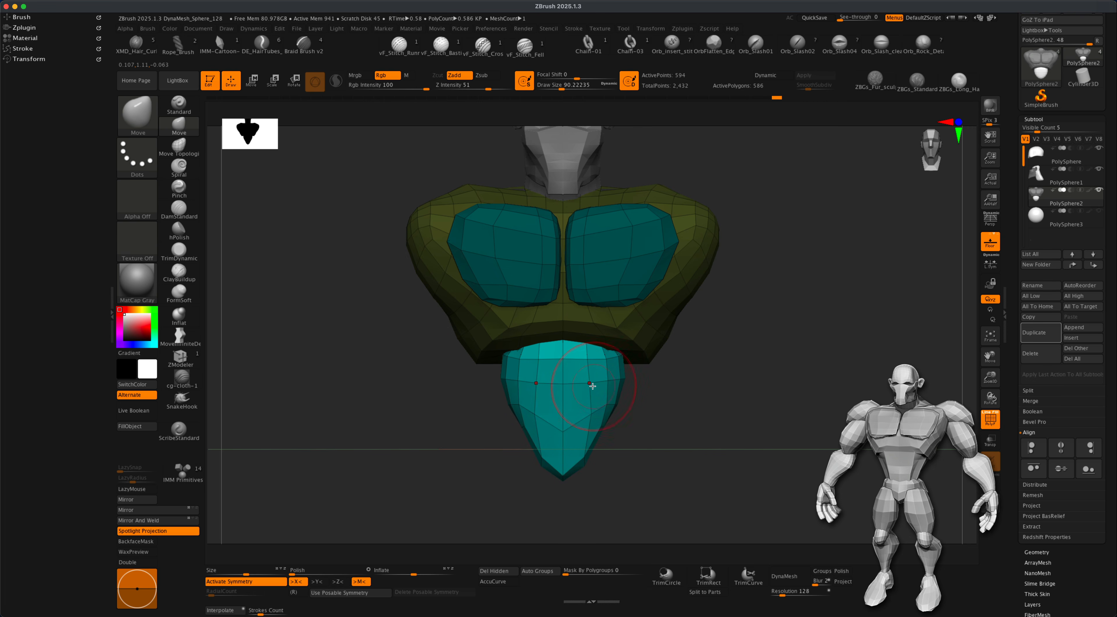
Step: Raise the abdominal form's upper front edge toward the ribcage arch with the Move brush at draw size about 112
{"action": "mouse_move", "coordinate": [709, 379]}
{"action": "left_mouse_down"}
{"action": "mouse_move", "coordinate": [735, 336]}
{"action": "mouse_move", "coordinate": [710, 356]}
{"action": "left_mouse_up"}
{"action": "key", "text": "s"}
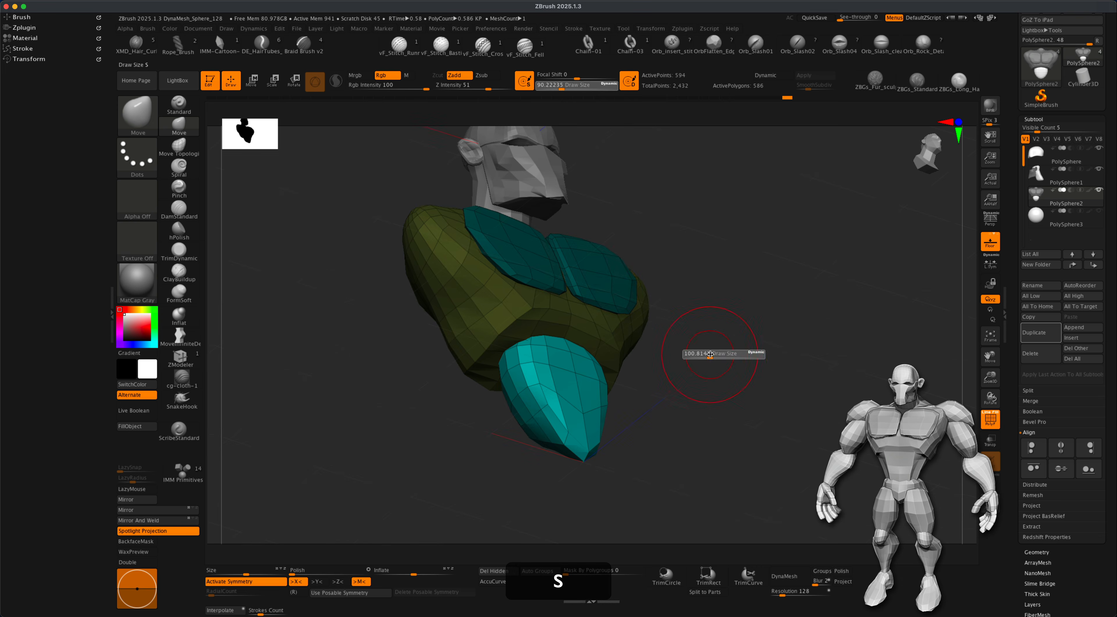
{"action": "left_click_drag", "start_coordinate": [589, 335], "coordinate": [590, 327]}
{"action": "left_click_drag", "start_coordinate": [526, 343], "coordinate": [514, 317]}
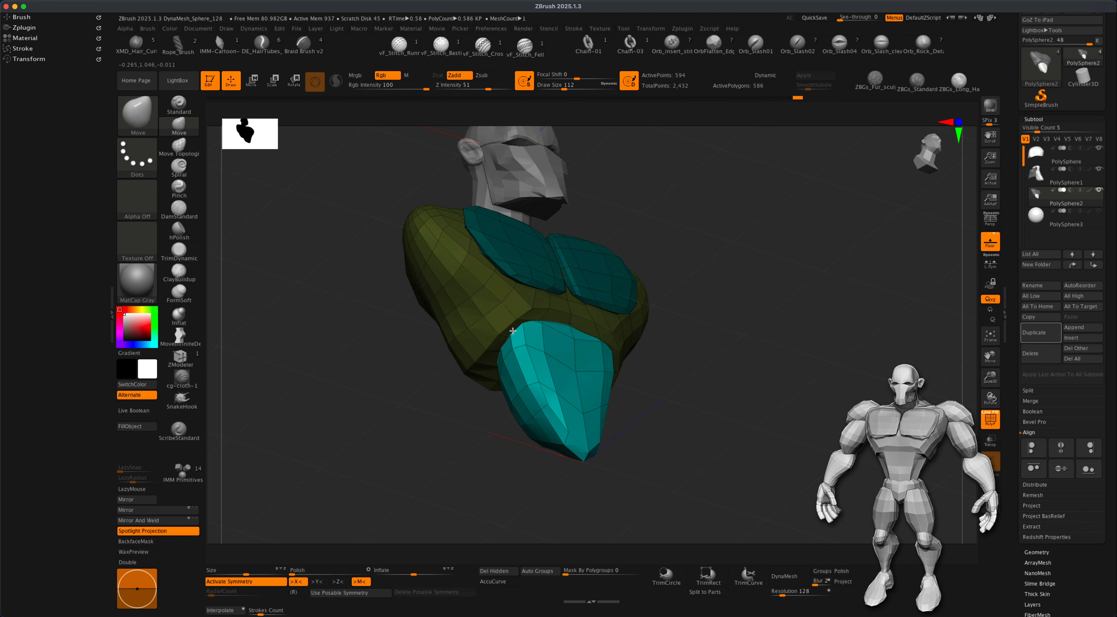
Step: Pull the abdominal form's upper sides outward and up against the underside of the ribcage with the Move brush
{"action": "left_click_drag", "start_coordinate": [748, 341], "coordinate": [771, 321]}
{"action": "left_click_drag", "start_coordinate": [577, 336], "coordinate": [592, 281]}
{"action": "left_click_drag", "start_coordinate": [560, 345], "coordinate": [545, 308]}
{"action": "left_click_drag", "start_coordinate": [495, 354], "coordinate": [478, 352]}
{"action": "left_click_drag", "start_coordinate": [613, 343], "coordinate": [596, 342]}
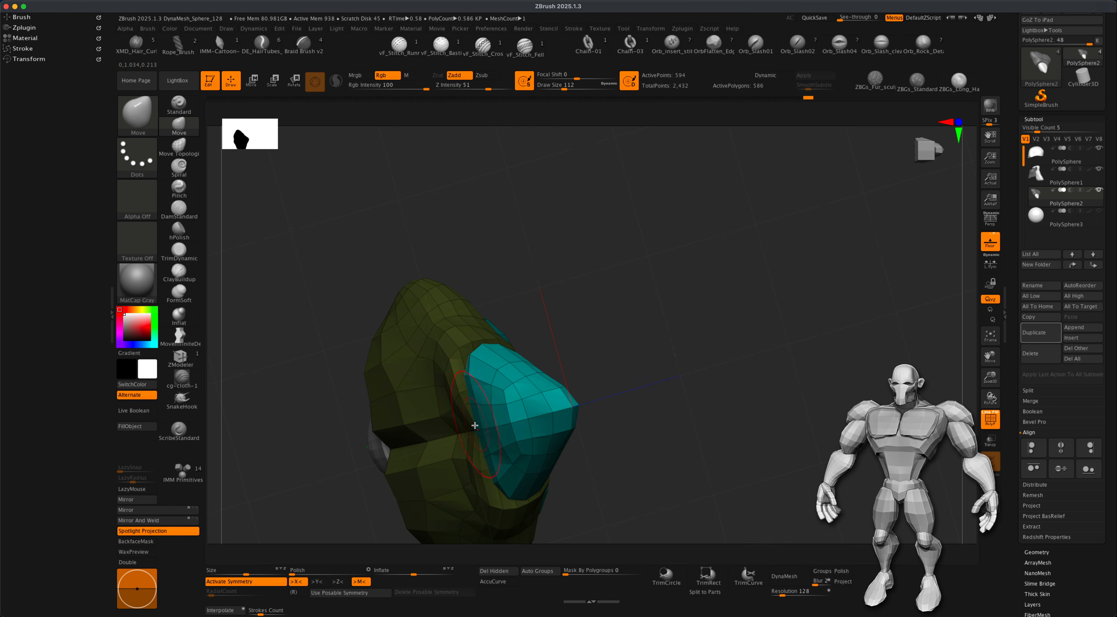
Step: Pull the centre of the abdomen's top edge up into the ribcage arch with the Move brush at draw size about 62
{"action": "mouse_move", "coordinate": [707, 464]}
{"action": "left_mouse_down"}
{"action": "mouse_move", "coordinate": [721, 454]}
{"action": "mouse_move", "coordinate": [658, 485]}
{"action": "mouse_move", "coordinate": [715, 432]}
{"action": "mouse_move", "coordinate": [658, 436]}
{"action": "left_mouse_up"}
{"action": "key", "text": "s"}
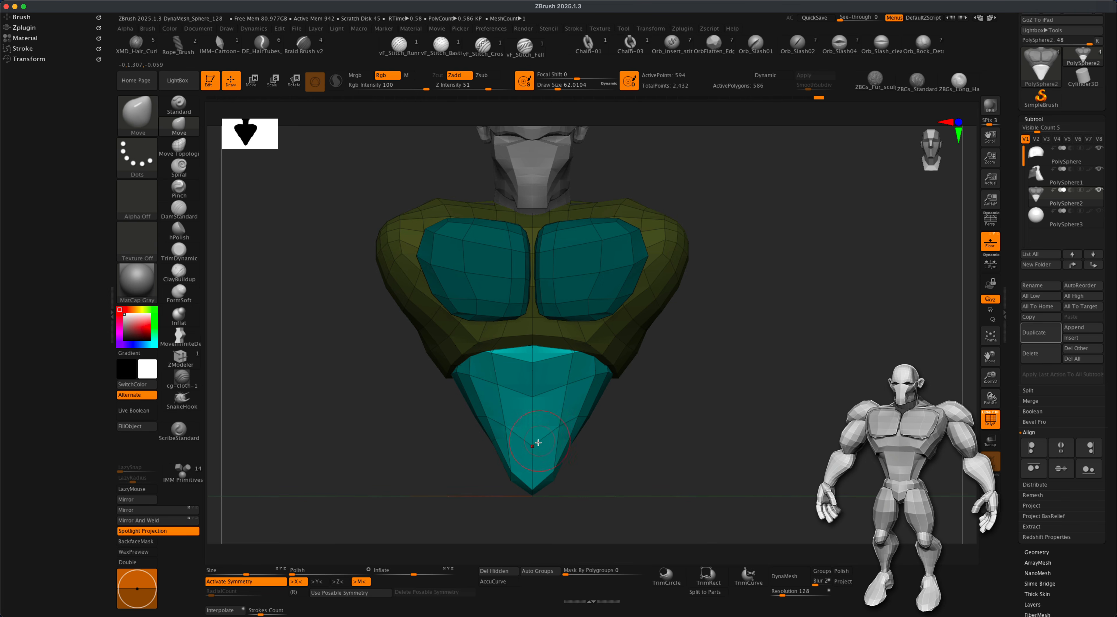
{"action": "left_click_drag", "start_coordinate": [608, 438], "coordinate": [621, 453], "text": "alt"}
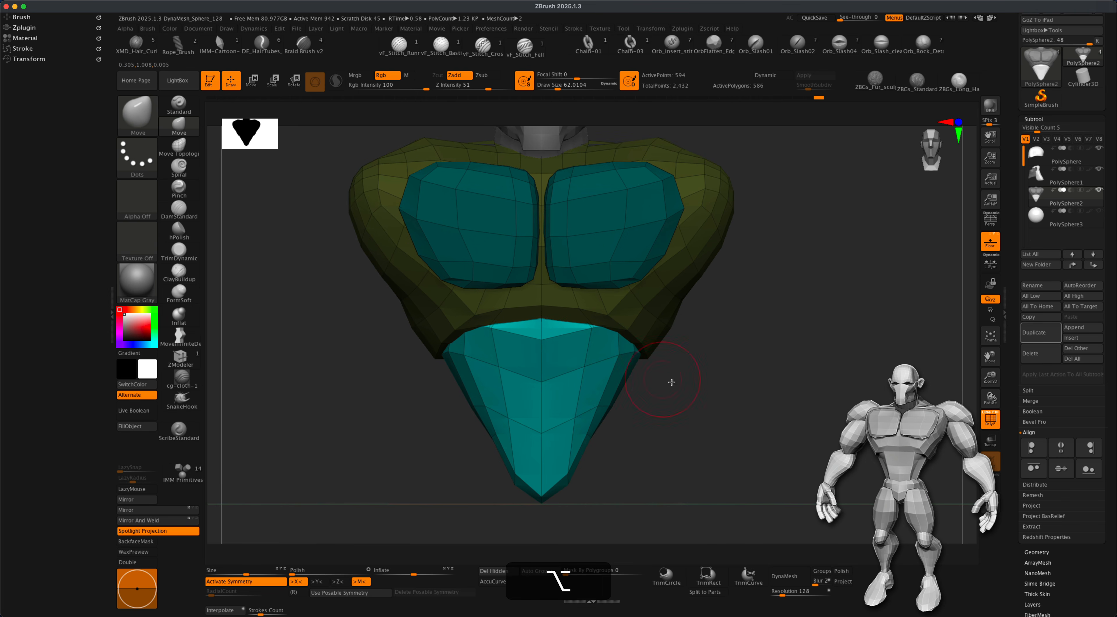
{"action": "left_click_drag", "start_coordinate": [665, 379], "coordinate": [663, 390], "text": "alt"}
{"action": "left_click_drag", "start_coordinate": [770, 382], "coordinate": [732, 375]}
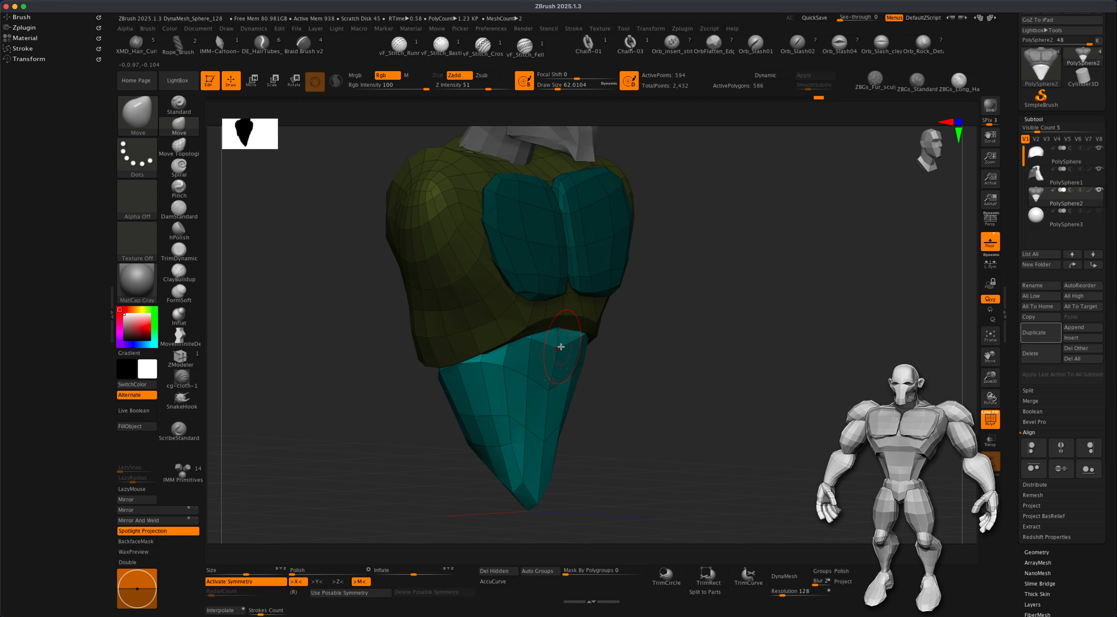
{"action": "left_click_drag", "start_coordinate": [559, 343], "coordinate": [560, 320]}
Step: Nudge the sides of the abdominal wedge slightly outward from the front with the Move brush
{"action": "left_click_drag", "start_coordinate": [659, 362], "coordinate": [698, 365]}
{"action": "left_click_drag", "start_coordinate": [736, 410], "coordinate": [717, 414], "text": "alt"}
{"action": "left_click_drag", "start_coordinate": [602, 387], "coordinate": [607, 388]}
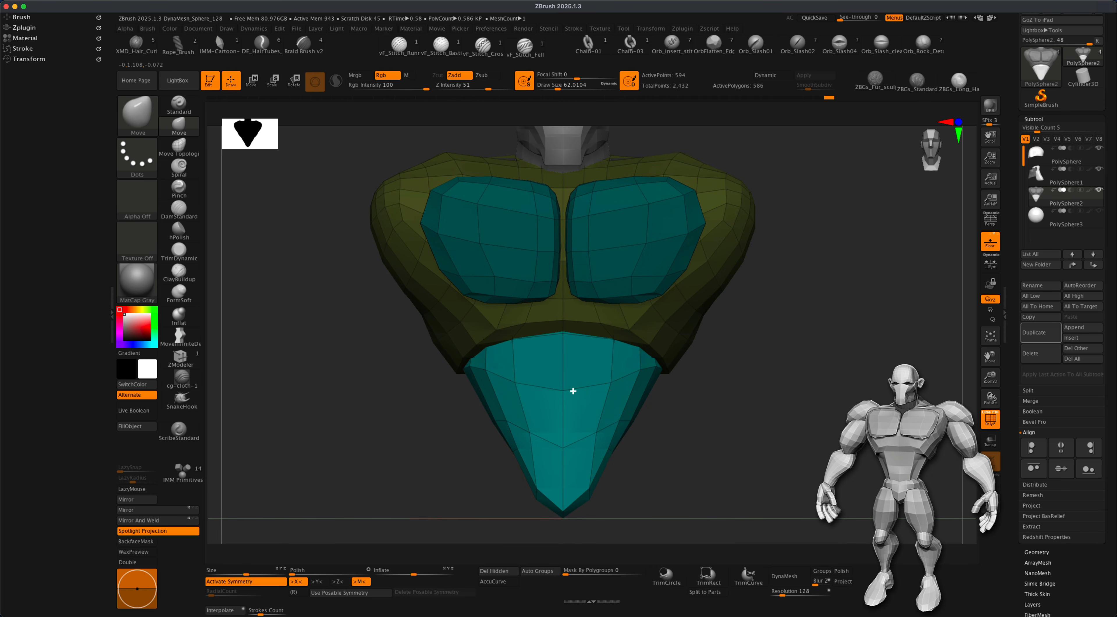
{"action": "left_click_drag", "start_coordinate": [601, 427], "coordinate": [607, 429]}
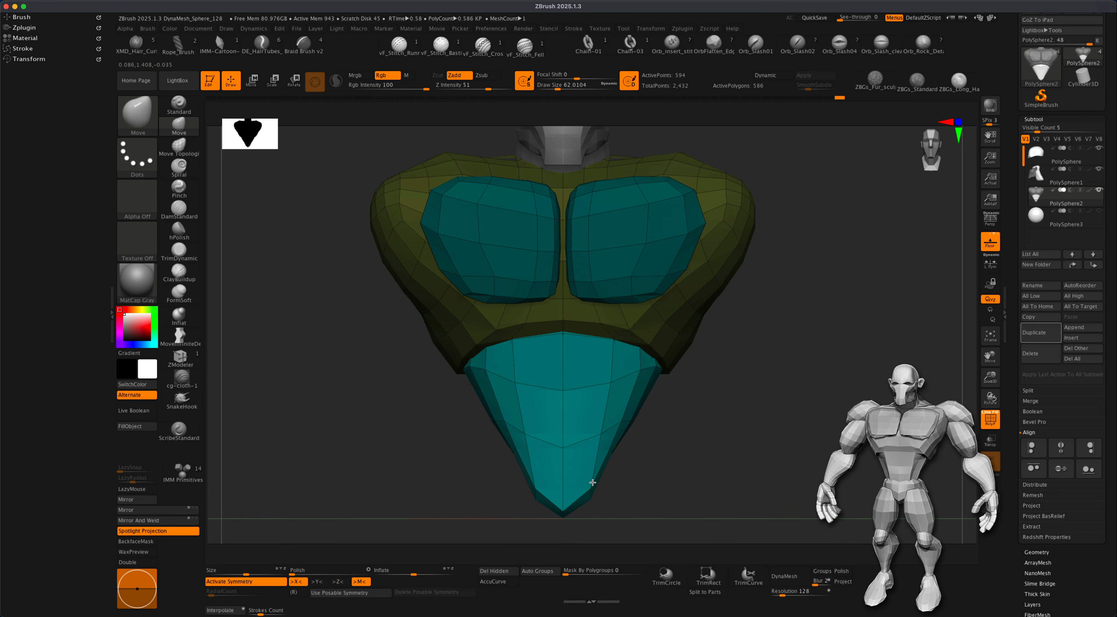
Step: Widen the abdomen's pointed lower tip into a blunt waist with the Move brush, reducing the draw size to about 44
{"action": "left_click_drag", "start_coordinate": [591, 487], "coordinate": [599, 506]}
{"action": "key", "text": "s"}
{"action": "left_click_drag", "start_coordinate": [666, 471], "coordinate": [630, 471]}
{"action": "mouse_move", "coordinate": [676, 486]}
{"action": "left_mouse_down"}
{"action": "mouse_move", "coordinate": [665, 488]}
{"action": "mouse_move", "coordinate": [675, 475]}
{"action": "left_mouse_up"}
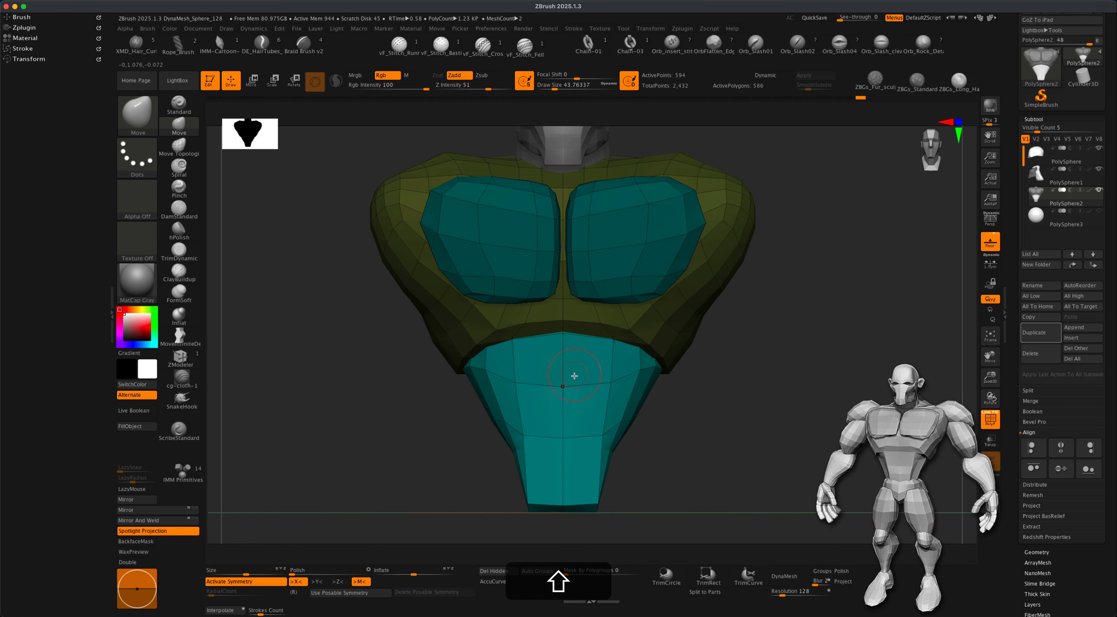
{"action": "left_click_drag", "start_coordinate": [752, 486], "coordinate": [698, 489]}
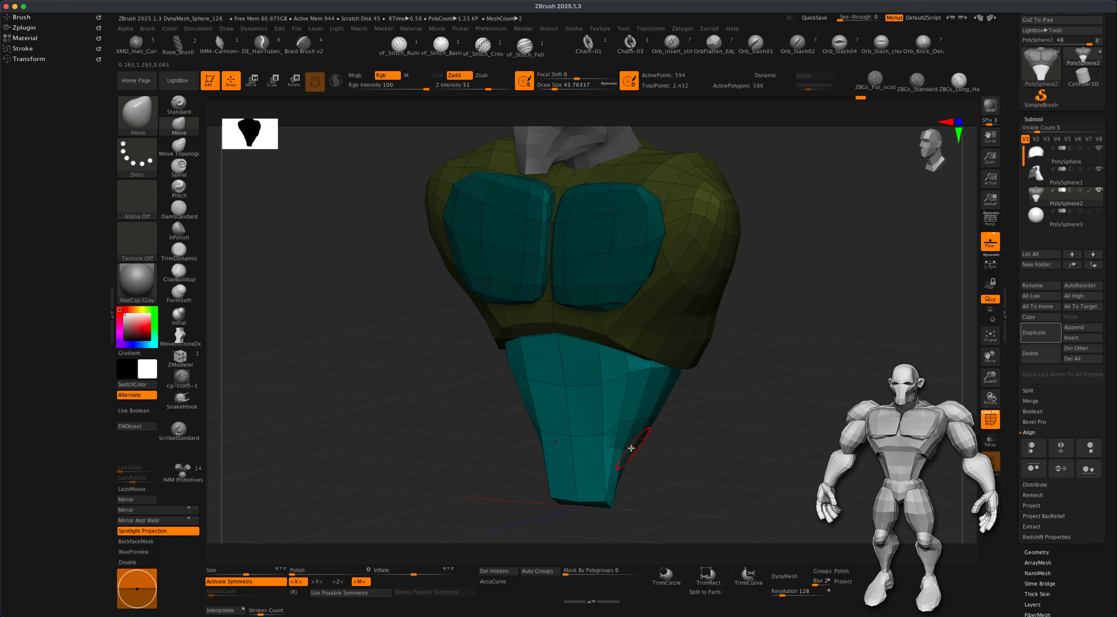
Step: Pull the abdomen's lower side edges outward and down to fill out the waist with the Move brush
{"action": "left_click_drag", "start_coordinate": [624, 452], "coordinate": [647, 520]}
{"action": "mouse_move", "coordinate": [627, 481]}
{"action": "left_mouse_down"}
{"action": "mouse_move", "coordinate": [610, 454]}
{"action": "mouse_move", "coordinate": [618, 415]}
{"action": "left_mouse_up"}
{"action": "mouse_move", "coordinate": [687, 456]}
{"action": "left_mouse_down"}
{"action": "mouse_move", "coordinate": [661, 450]}
{"action": "mouse_move", "coordinate": [657, 435]}
{"action": "left_mouse_up"}
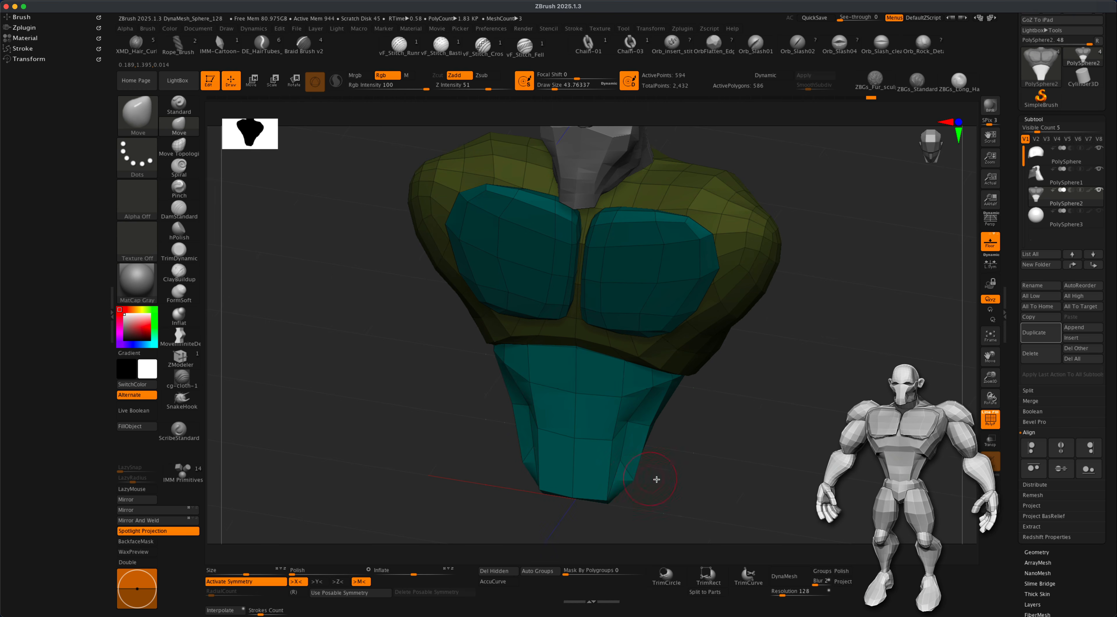
{"action": "left_click_drag", "start_coordinate": [650, 478], "coordinate": [632, 437]}
{"action": "left_click_drag", "start_coordinate": [674, 482], "coordinate": [663, 471]}
{"action": "mouse_move", "coordinate": [668, 425]}
{"action": "left_mouse_down"}
{"action": "mouse_move", "coordinate": [679, 412]}
{"action": "mouse_move", "coordinate": [673, 386]}
{"action": "mouse_move", "coordinate": [676, 404]}
{"action": "left_mouse_up"}
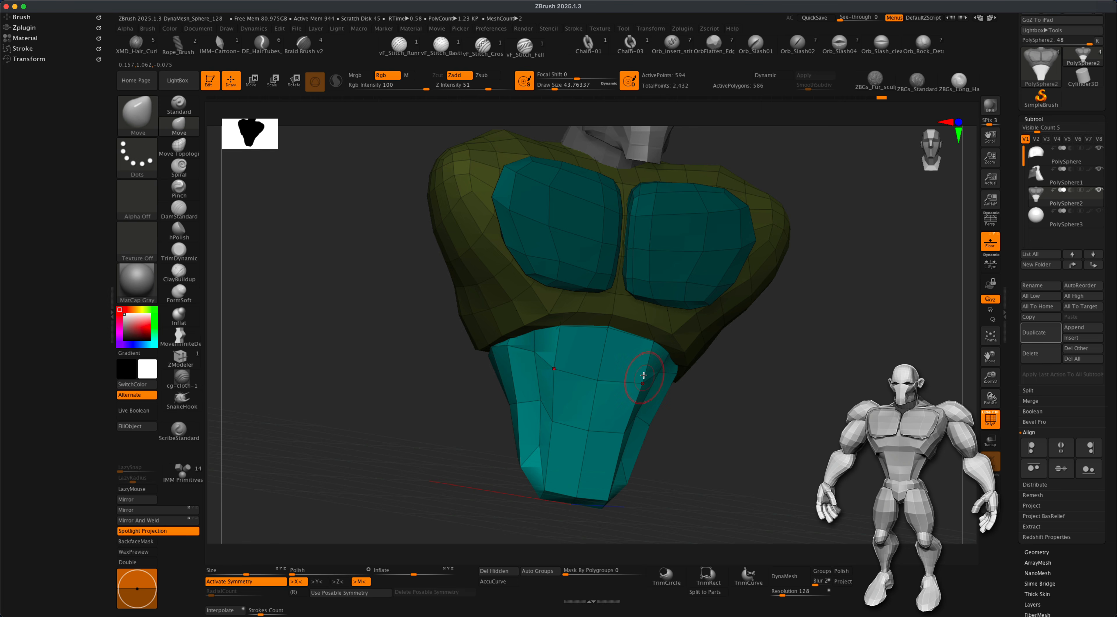
Step: Adjust the abdomen's side planes below the ribcage and its lower outer corners with the Move brush
{"action": "left_click_drag", "start_coordinate": [700, 386], "coordinate": [658, 372]}
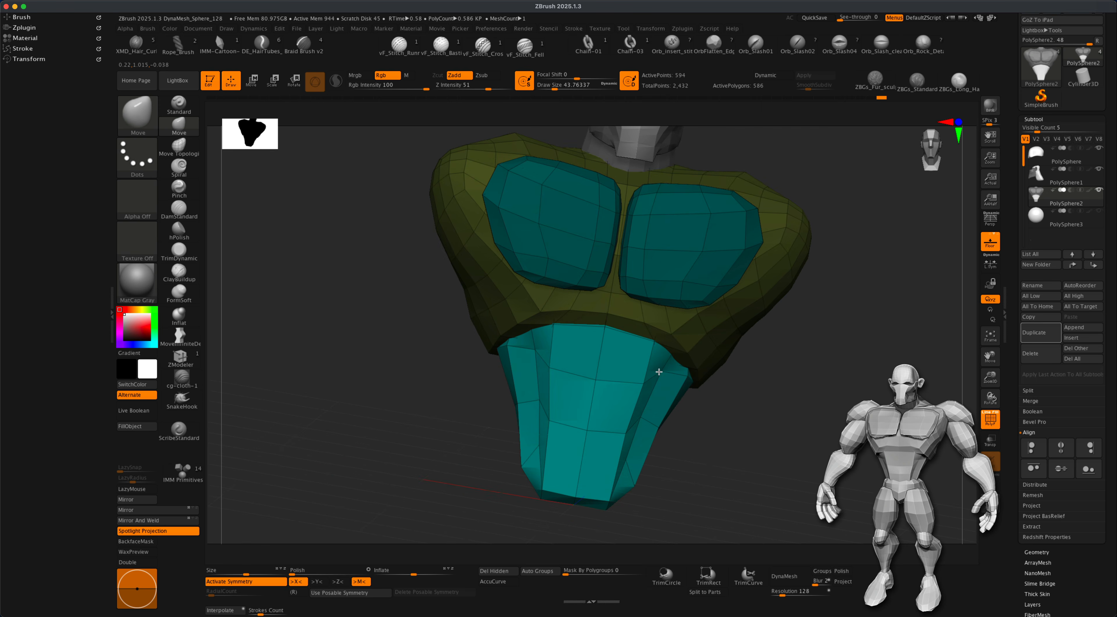
{"action": "mouse_move", "coordinate": [643, 421]}
{"action": "left_mouse_down"}
{"action": "mouse_move", "coordinate": [628, 429]}
{"action": "mouse_move", "coordinate": [647, 424]}
{"action": "left_mouse_up"}
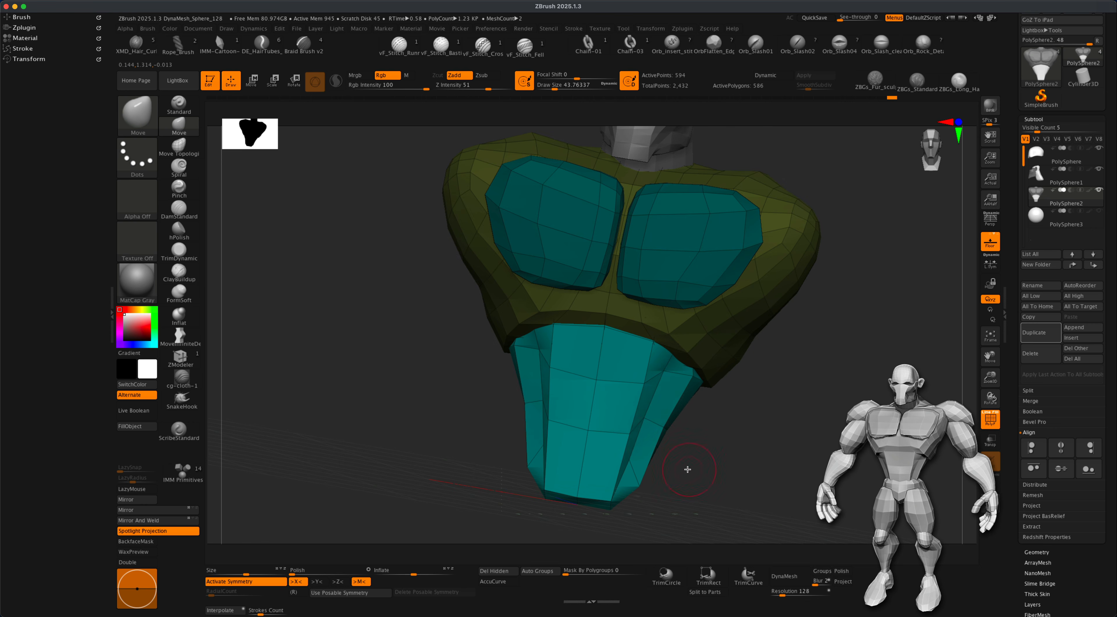
{"action": "left_click_drag", "start_coordinate": [688, 469], "coordinate": [638, 466]}
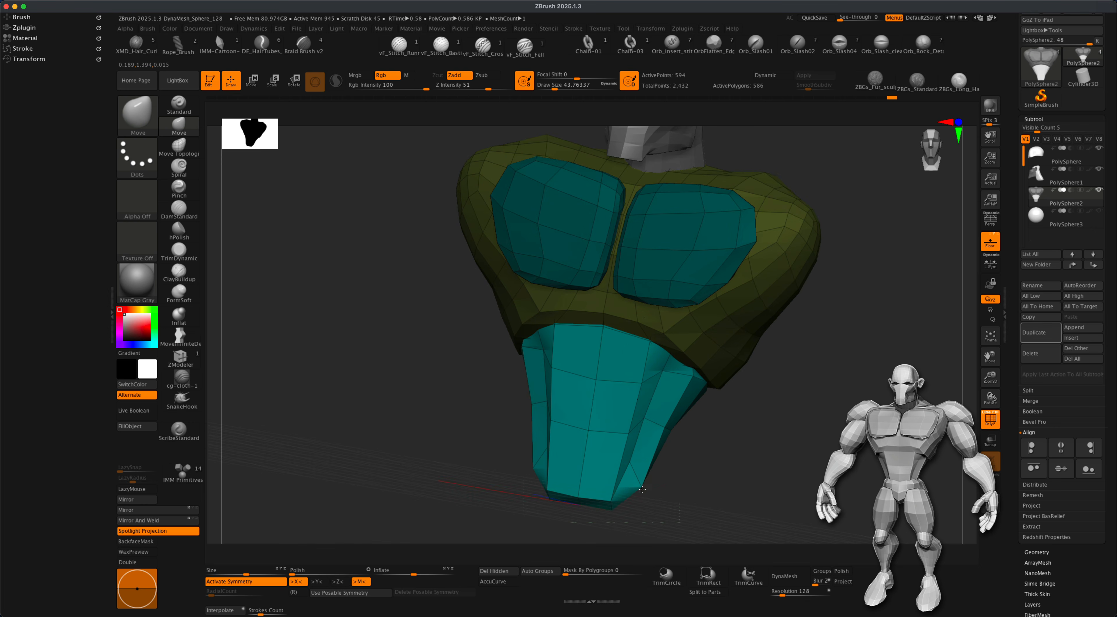
{"action": "left_click_drag", "start_coordinate": [630, 501], "coordinate": [668, 480]}
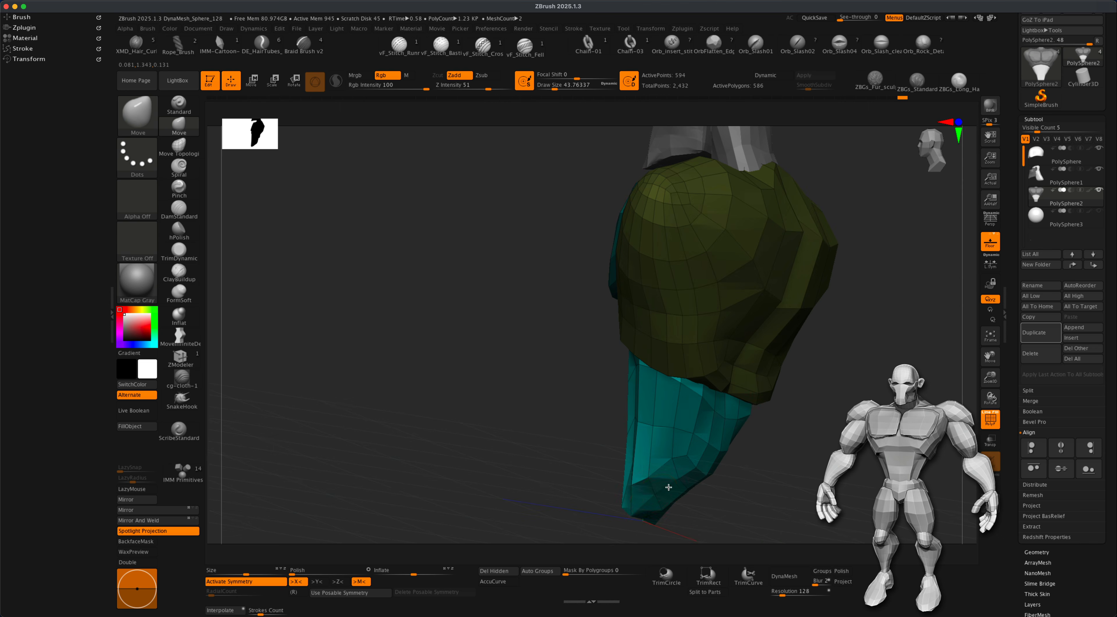
{"action": "left_click_drag", "start_coordinate": [542, 514], "coordinate": [601, 511]}
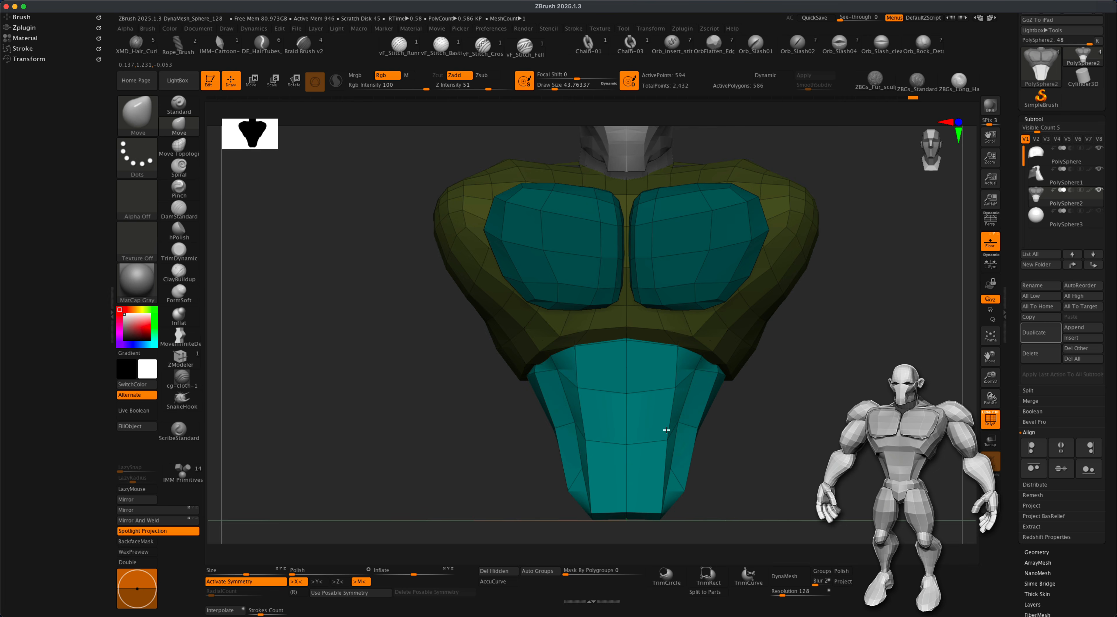
Step: Reshape the rear side of the abdomen beneath the back with the Move brush at draw size about 31
{"action": "left_click_drag", "start_coordinate": [743, 461], "coordinate": [681, 469], "text": "alt"}
{"action": "left_click_drag", "start_coordinate": [725, 357], "coordinate": [748, 365]}
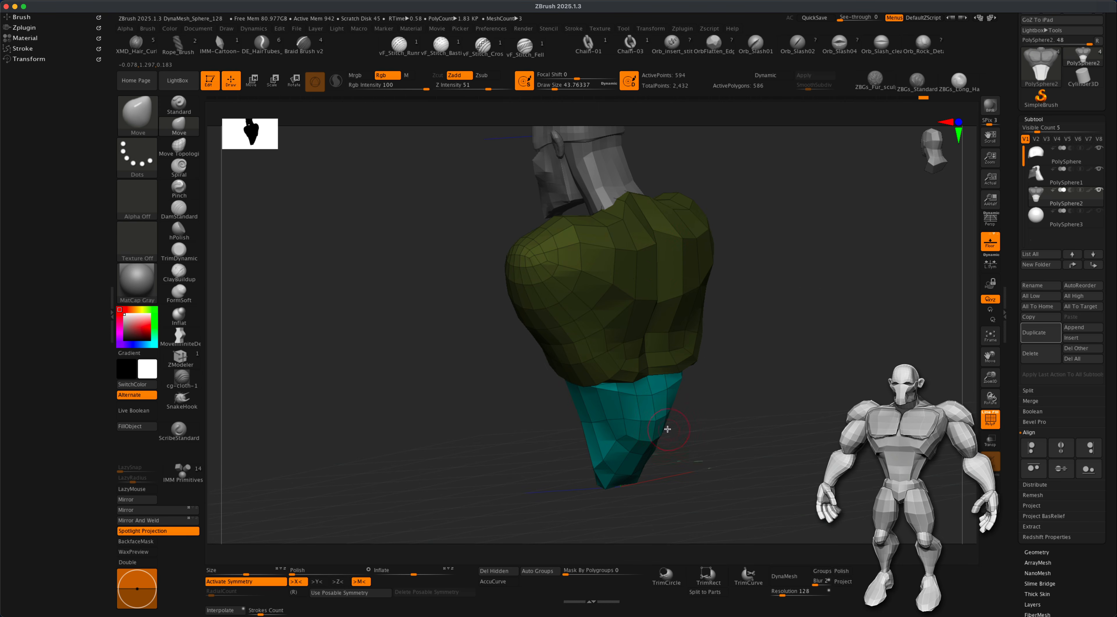
{"action": "key", "text": "s"}
{"action": "left_click_drag", "start_coordinate": [707, 436], "coordinate": [704, 436]}
{"action": "left_click_drag", "start_coordinate": [710, 475], "coordinate": [711, 490]}
{"action": "left_click_drag", "start_coordinate": [651, 426], "coordinate": [646, 395]}
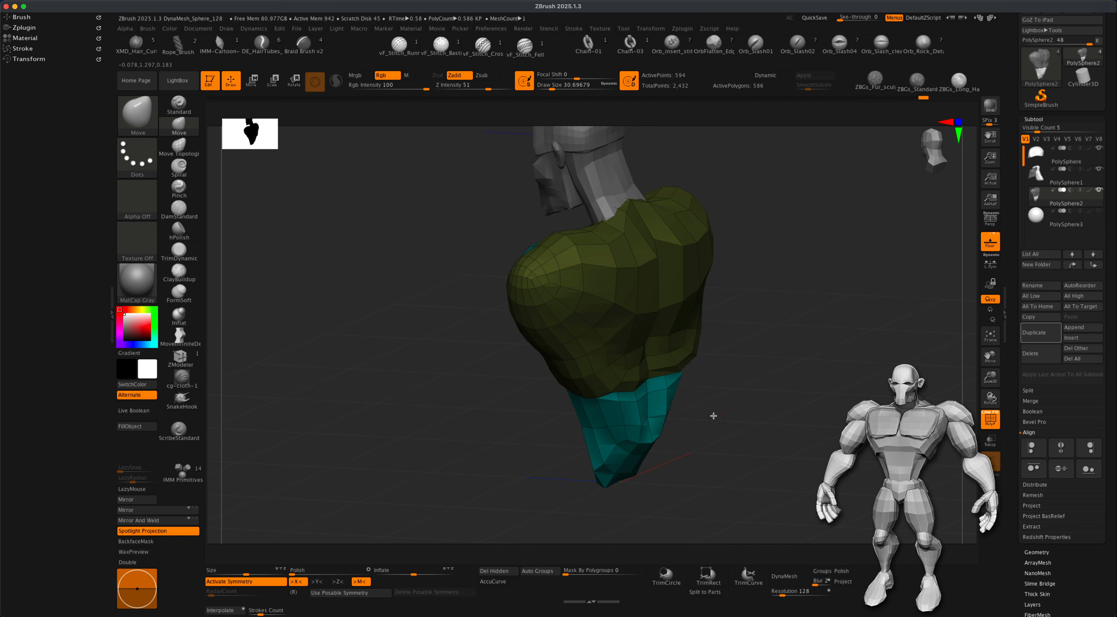
{"action": "left_click_drag", "start_coordinate": [737, 378], "coordinate": [694, 313]}
Step: Fill out the abdomen's lower rear into a blunt waist with the Move brush at draw size about 65
{"action": "left_click_drag", "start_coordinate": [720, 487], "coordinate": [691, 482]}
{"action": "key", "text": "s"}
{"action": "left_click_drag", "start_coordinate": [765, 481], "coordinate": [759, 480]}
{"action": "mouse_move", "coordinate": [677, 456]}
{"action": "left_mouse_down"}
{"action": "mouse_move", "coordinate": [684, 470]}
{"action": "mouse_move", "coordinate": [658, 468]}
{"action": "mouse_move", "coordinate": [692, 456]}
{"action": "mouse_move", "coordinate": [703, 429]}
{"action": "mouse_move", "coordinate": [677, 404]}
{"action": "mouse_move", "coordinate": [728, 386]}
{"action": "mouse_move", "coordinate": [608, 366]}
{"action": "mouse_move", "coordinate": [623, 347]}
{"action": "mouse_move", "coordinate": [741, 452]}
{"action": "mouse_move", "coordinate": [732, 472]}
{"action": "left_mouse_up"}
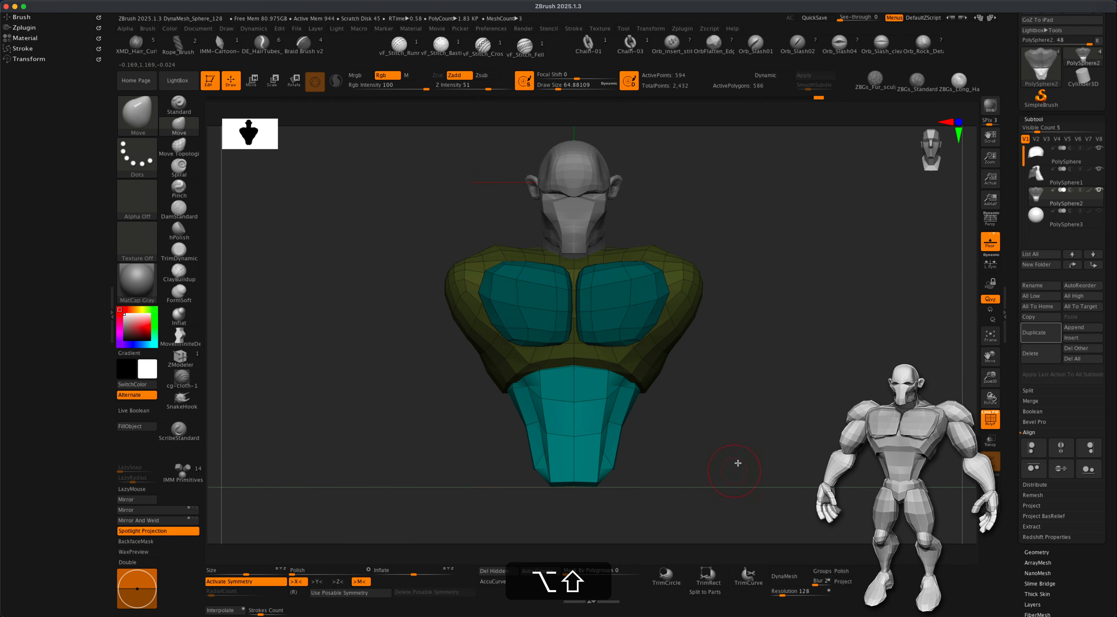
{"action": "left_click_drag", "start_coordinate": [761, 398], "coordinate": [754, 439], "text": "alt+super"}
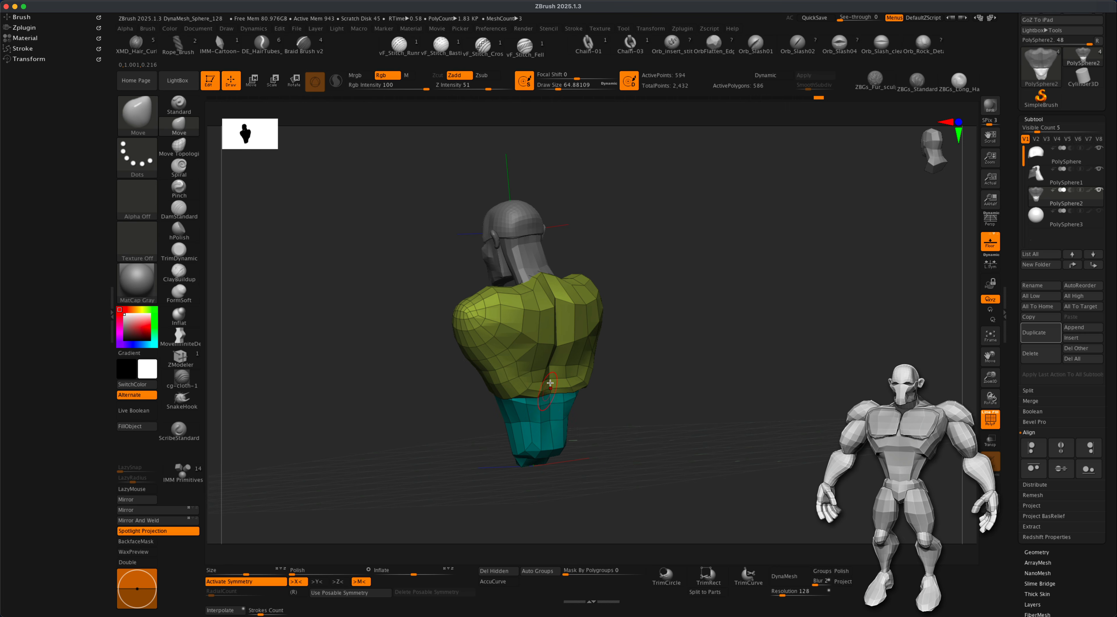
Step: Adjust the torso's side profile around the lower ribcage and abdomen with the Move brush at draw size about 207
{"action": "left_click_drag", "start_coordinate": [772, 294], "coordinate": [412, 241], "text": "shift"}
{"action": "key", "text": "s"}
{"action": "left_click_drag", "start_coordinate": [307, 251], "coordinate": [324, 250]}
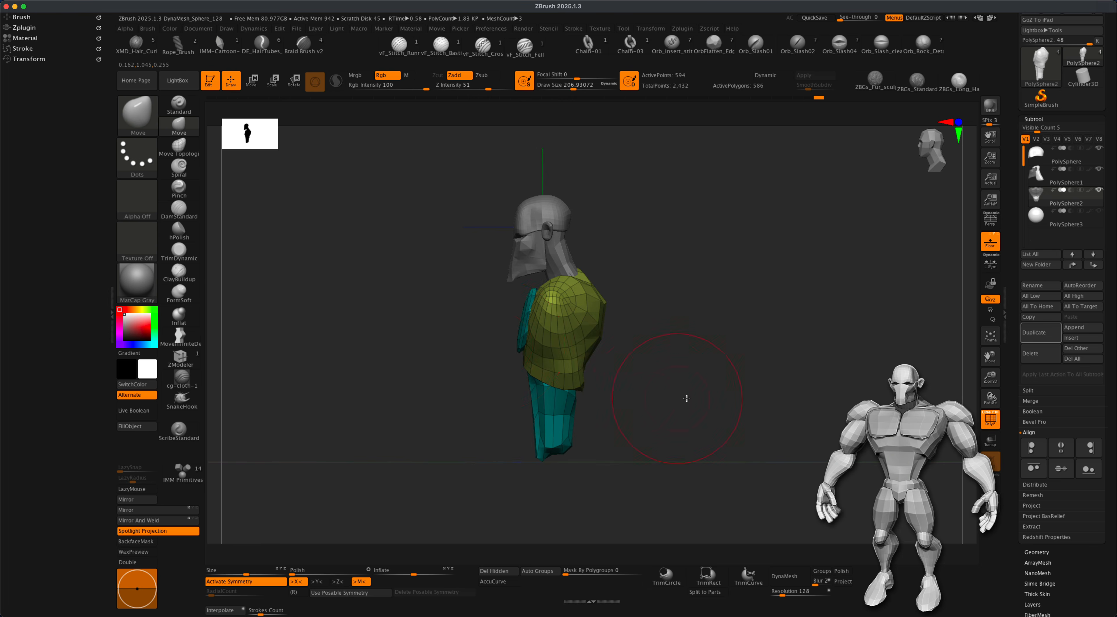
{"action": "left_click_drag", "start_coordinate": [669, 398], "coordinate": [684, 400]}
{"action": "left_click_drag", "start_coordinate": [586, 375], "coordinate": [594, 376]}
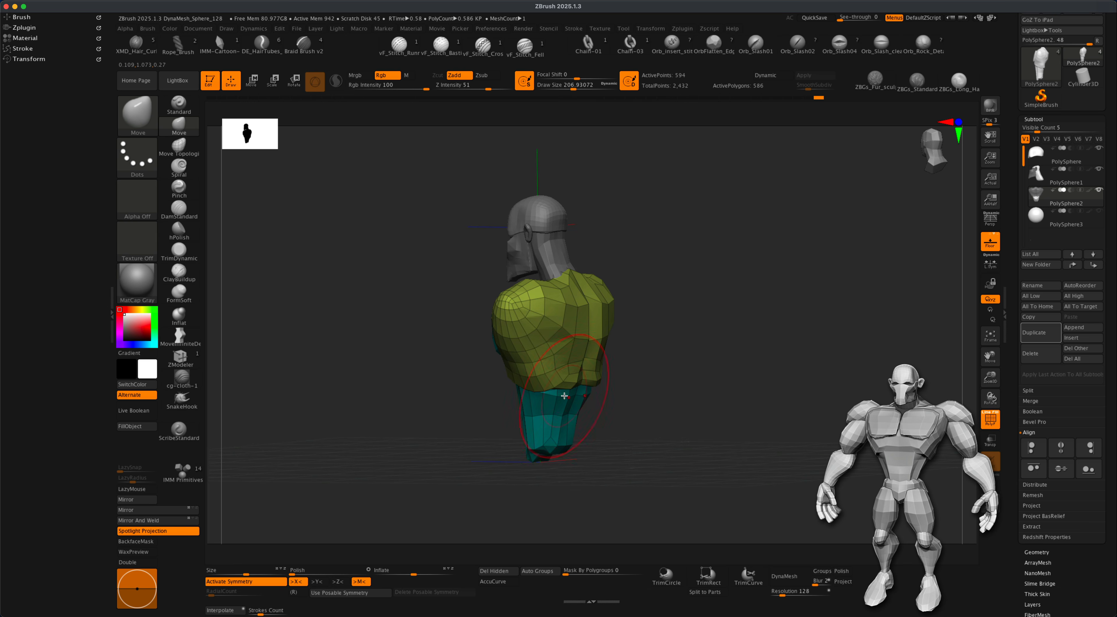
{"action": "left_click_drag", "start_coordinate": [287, 289], "coordinate": [356, 295]}
{"action": "left_click_drag", "start_coordinate": [624, 344], "coordinate": [601, 341]}
Step: Nudge the top of the torso slightly upward and the abdomen's lower end downward with the large Move brush
{"action": "left_click_drag", "start_coordinate": [667, 305], "coordinate": [696, 308]}
{"action": "left_click_drag", "start_coordinate": [552, 288], "coordinate": [552, 283]}
{"action": "left_click_drag", "start_coordinate": [641, 410], "coordinate": [653, 411], "text": "shift"}
{"action": "left_click_drag", "start_coordinate": [576, 415], "coordinate": [574, 423]}
{"action": "left_click_drag", "start_coordinate": [659, 412], "coordinate": [699, 413]}
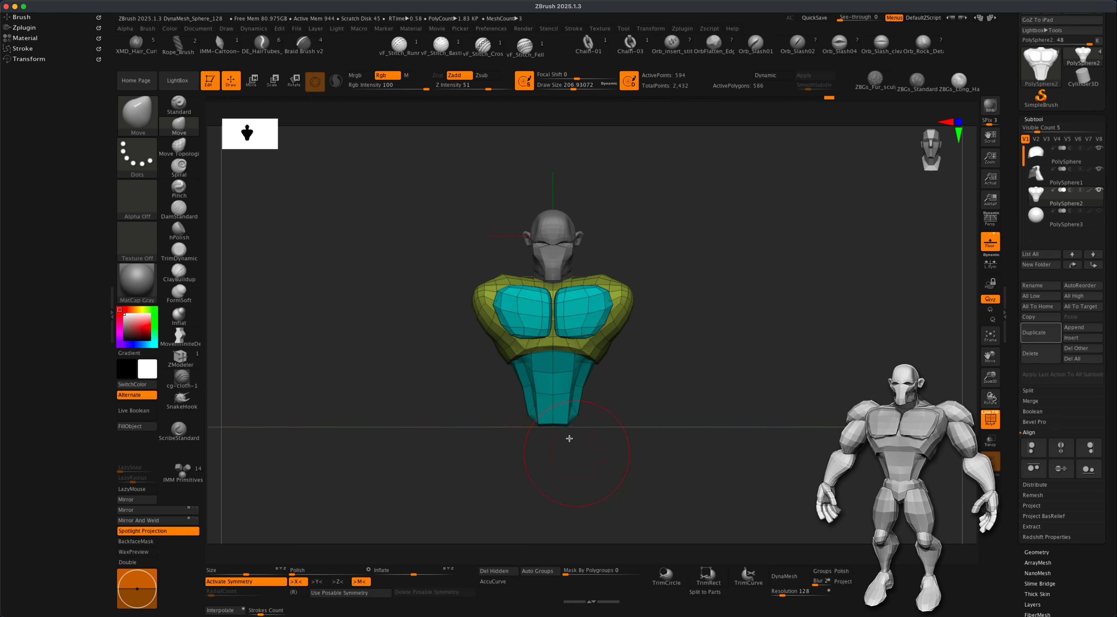
{"action": "left_click_drag", "start_coordinate": [633, 439], "coordinate": [640, 427], "text": "alt"}
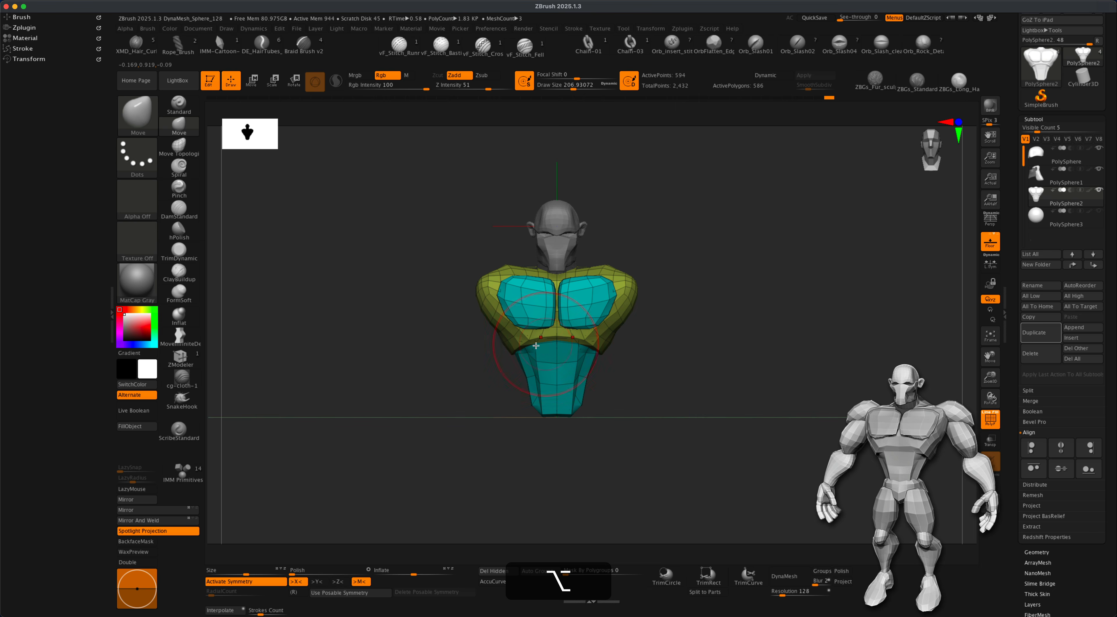
Step: Insert an IMM Primitives PolySphere centred on the underside of the abdomen as the pelvis
{"action": "left_click_drag", "start_coordinate": [684, 426], "coordinate": [752, 434]}
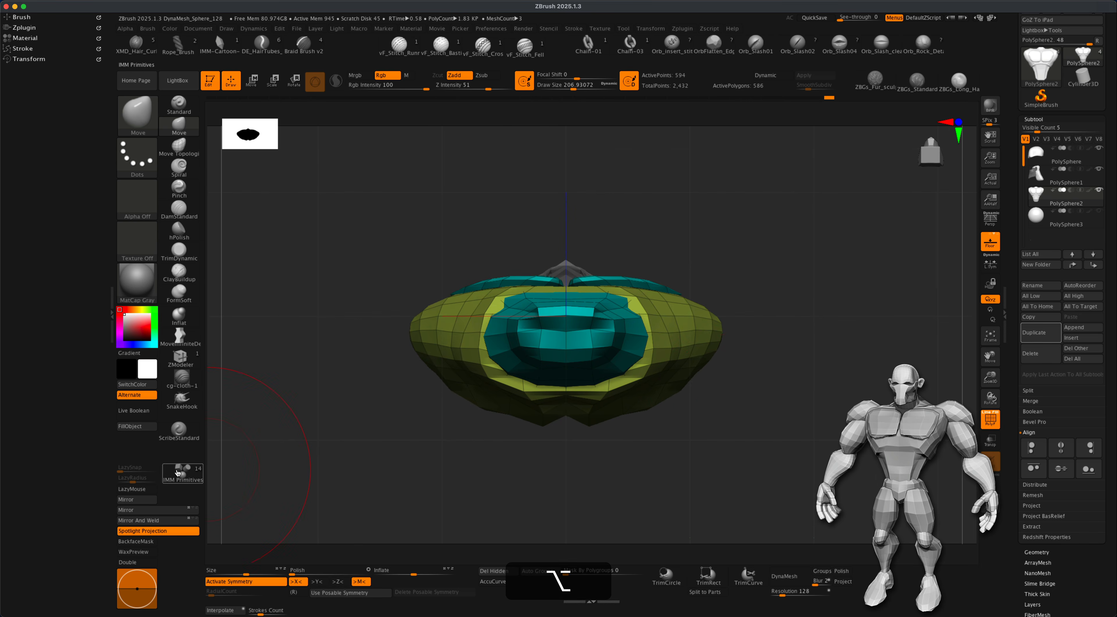
{"action": "left_click", "coordinate": [183, 475]}
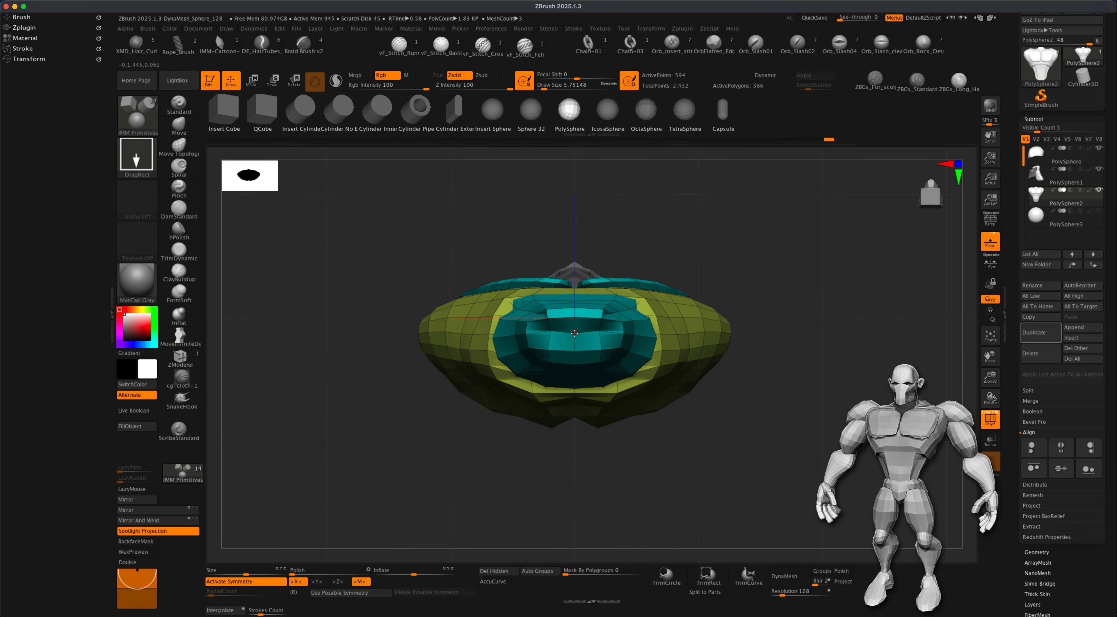
{"action": "left_click_drag", "start_coordinate": [578, 341], "coordinate": [589, 369]}
Step: Enlarge the inserted pelvis sphere and raise it against the bottom of the abdomen with the gizmo
{"action": "key", "text": "w"}
{"action": "left_click_drag", "start_coordinate": [746, 289], "coordinate": [803, 403]}
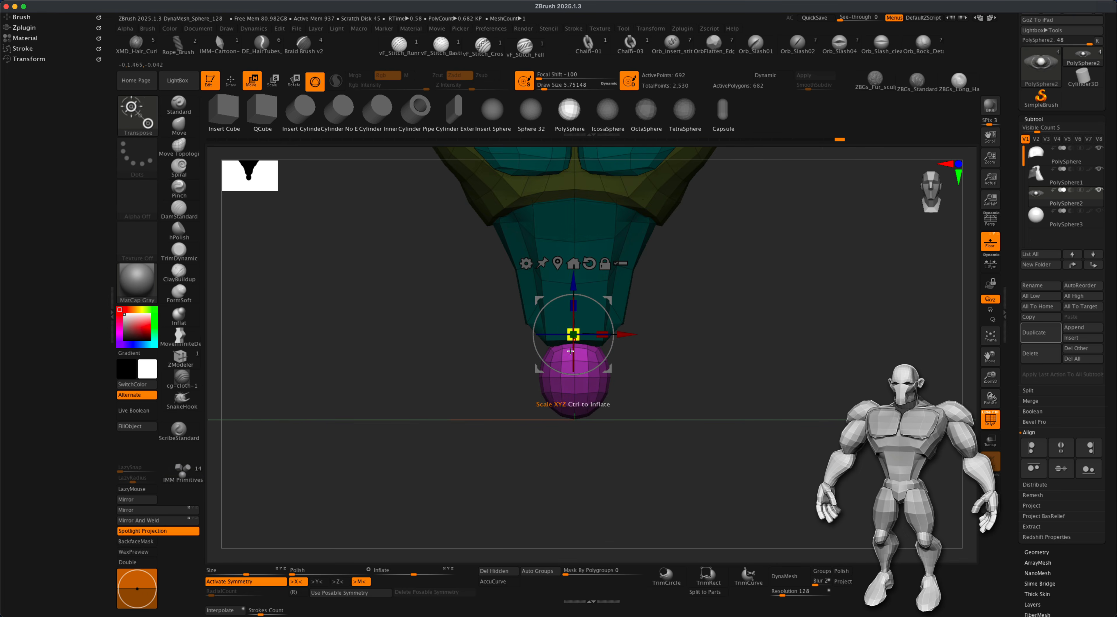
{"action": "left_click_drag", "start_coordinate": [691, 405], "coordinate": [694, 431], "text": "alt"}
{"action": "mouse_move", "coordinate": [575, 286]}
{"action": "left_mouse_down"}
{"action": "mouse_move", "coordinate": [575, 239]}
{"action": "mouse_move", "coordinate": [575, 277]}
{"action": "mouse_move", "coordinate": [575, 249]}
{"action": "mouse_move", "coordinate": [595, 286]}
{"action": "mouse_move", "coordinate": [585, 278]}
{"action": "left_mouse_up"}
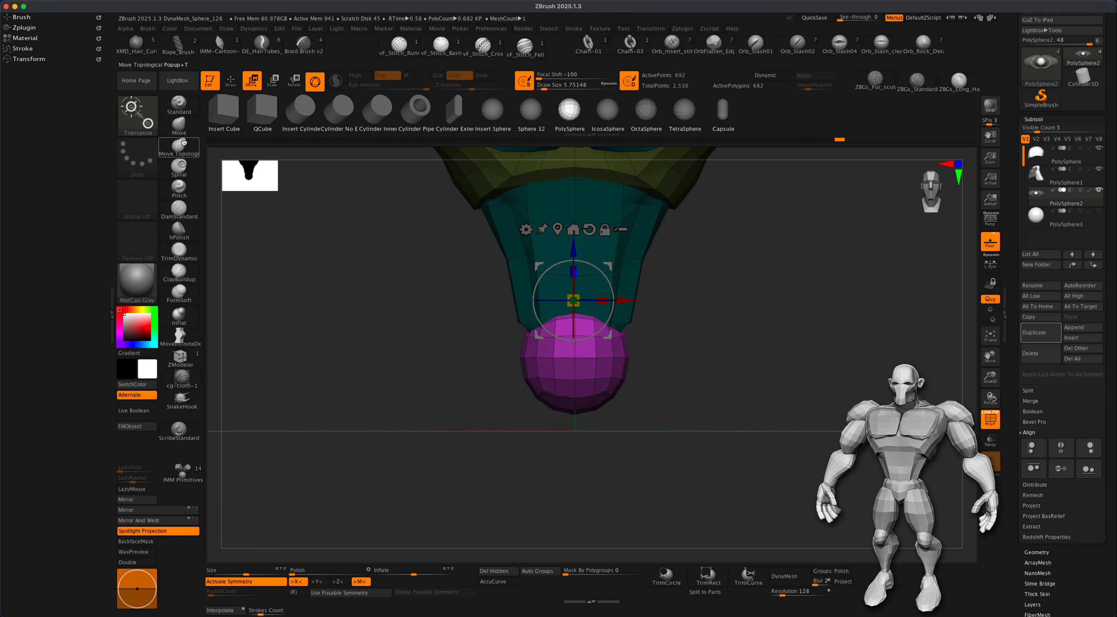
Step: Pull the pelvis sphere's upper sides outward and up into hips with the Move brush at draw size about 108
{"action": "left_click", "coordinate": [178, 125]}
{"action": "key", "text": "s"}
{"action": "left_click_drag", "start_coordinate": [360, 326], "coordinate": [359, 326]}
{"action": "left_click_drag", "start_coordinate": [330, 476], "coordinate": [319, 478], "text": "alt"}
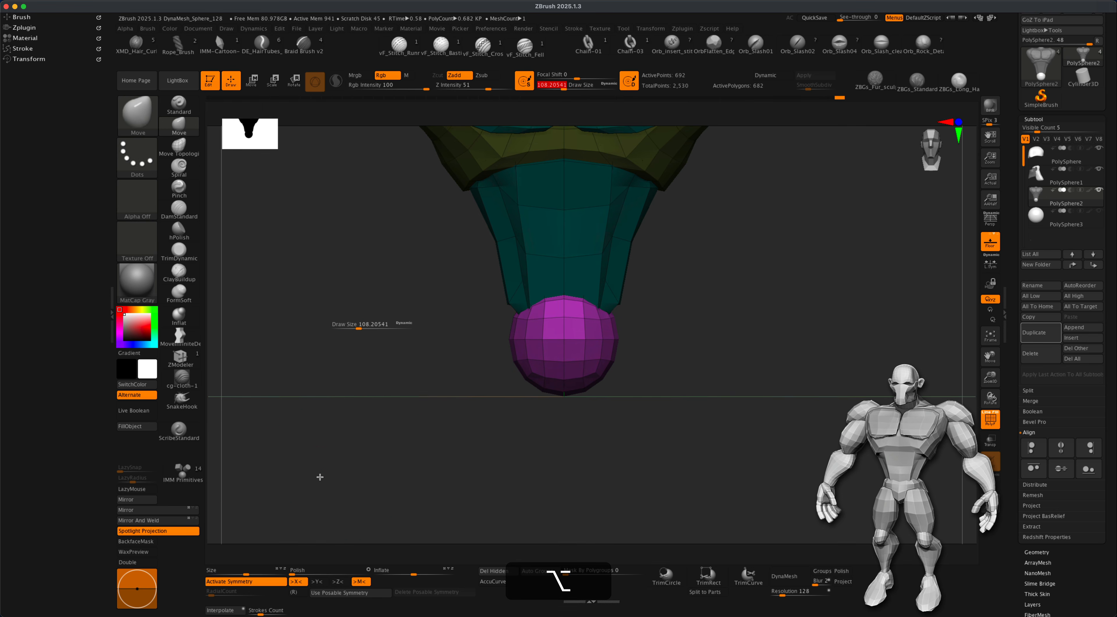
{"action": "left_click_drag", "start_coordinate": [619, 322], "coordinate": [638, 308]}
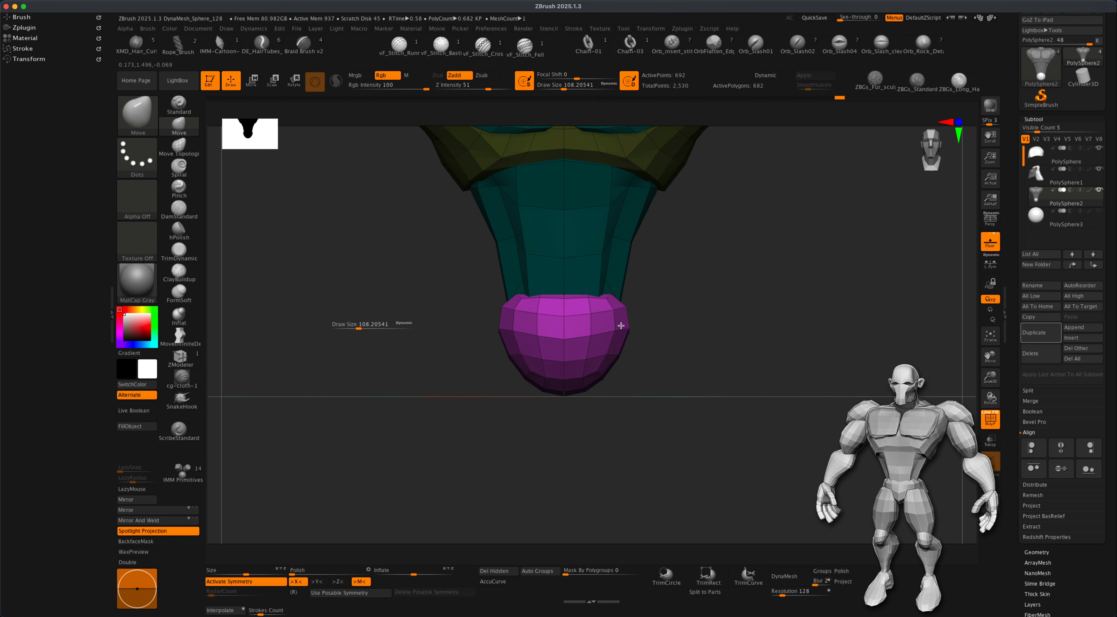
{"action": "left_click_drag", "start_coordinate": [623, 346], "coordinate": [617, 351]}
Step: Push the pelvis's lower front sides inward to form angled leg recesses with the Move brush at draw size about 49
{"action": "mouse_move", "coordinate": [646, 395]}
{"action": "left_mouse_down", "text": "alt"}
{"action": "mouse_move", "coordinate": [671, 428]}
{"action": "mouse_move", "coordinate": [662, 429]}
{"action": "left_mouse_up", "text": "alt"}
{"action": "key", "text": "s"}
{"action": "left_click_drag", "start_coordinate": [636, 465], "coordinate": [643, 484], "text": "alt"}
{"action": "left_click_drag", "start_coordinate": [648, 418], "coordinate": [656, 424]}
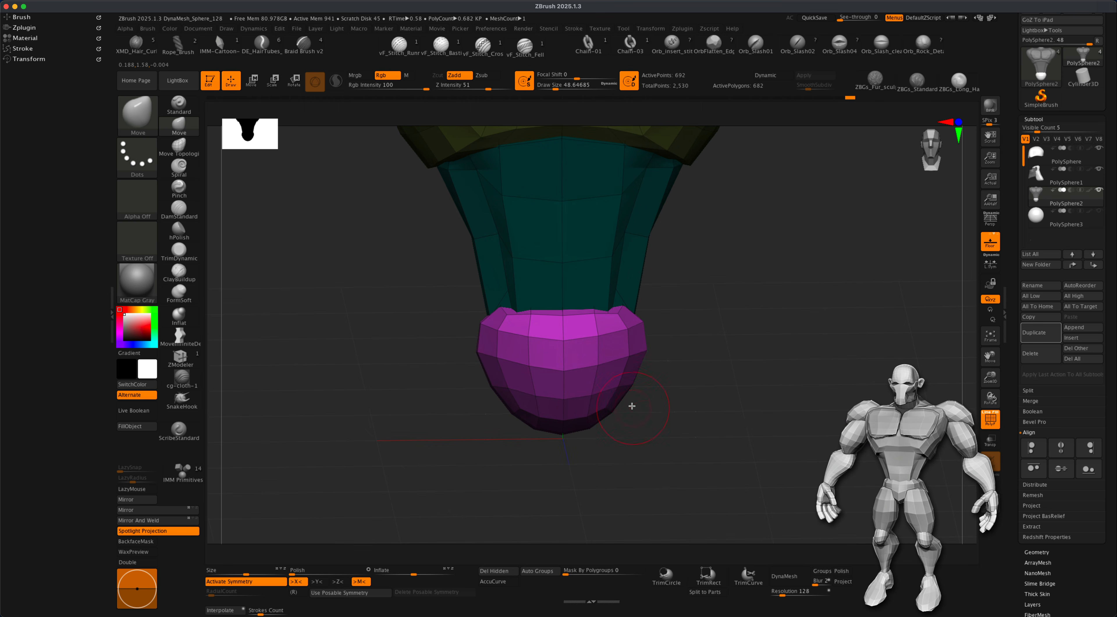
{"action": "mouse_move", "coordinate": [620, 392]}
{"action": "left_mouse_down"}
{"action": "mouse_move", "coordinate": [598, 376]}
{"action": "mouse_move", "coordinate": [613, 407]}
{"action": "left_mouse_up"}
{"action": "left_click_drag", "start_coordinate": [651, 407], "coordinate": [604, 374]}
{"action": "left_click_drag", "start_coordinate": [698, 409], "coordinate": [691, 404]}
{"action": "left_click_drag", "start_coordinate": [576, 382], "coordinate": [567, 409]}
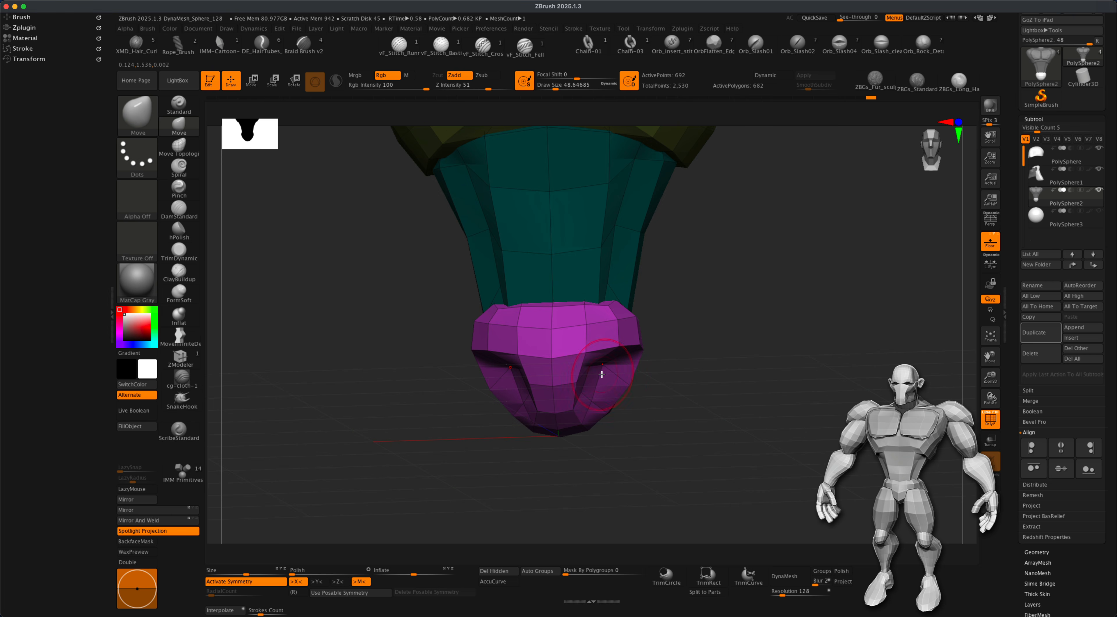
{"action": "left_click_drag", "start_coordinate": [677, 424], "coordinate": [657, 413]}
{"action": "left_click_drag", "start_coordinate": [697, 401], "coordinate": [723, 411], "text": "shift"}
{"action": "left_click_drag", "start_coordinate": [616, 407], "coordinate": [601, 401]}
Step: Push the front of the pelvis inward from the side with the Move brush at draw size about 128
{"action": "left_click_drag", "start_coordinate": [683, 406], "coordinate": [699, 451], "text": "alt"}
{"action": "left_click_drag", "start_coordinate": [676, 398], "coordinate": [728, 333]}
{"action": "mouse_move", "coordinate": [726, 388]}
{"action": "left_mouse_down", "text": "alt"}
{"action": "mouse_move", "coordinate": [715, 424]}
{"action": "mouse_move", "coordinate": [685, 434]}
{"action": "mouse_move", "coordinate": [705, 463]}
{"action": "left_mouse_up", "text": "alt"}
{"action": "key", "text": "s"}
{"action": "left_click_drag", "start_coordinate": [432, 414], "coordinate": [437, 414]}
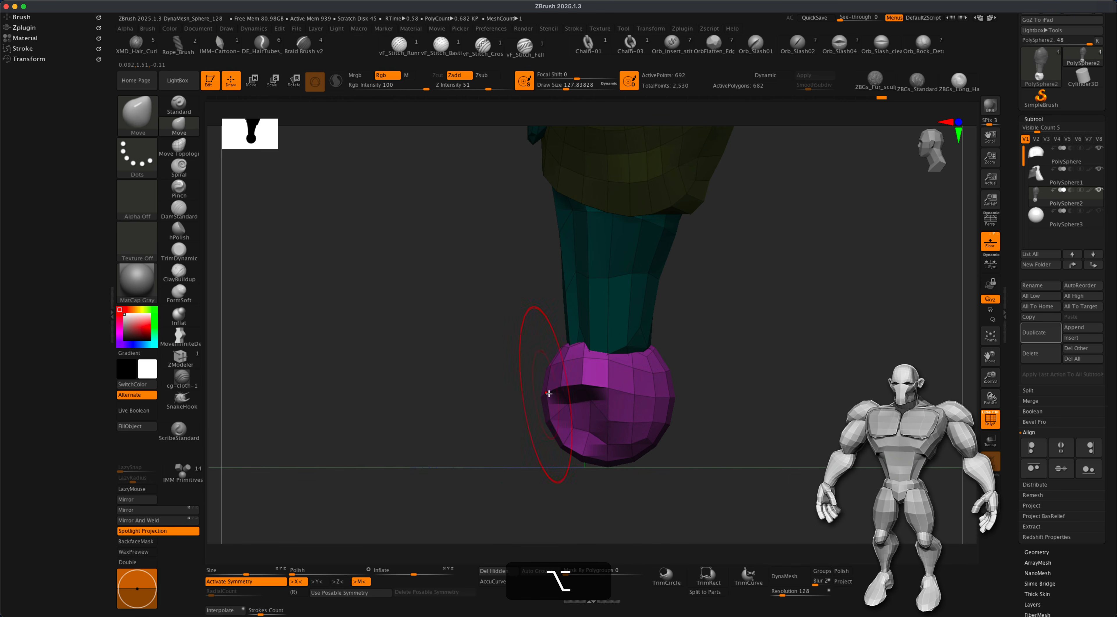
{"action": "mouse_move", "coordinate": [544, 393]}
{"action": "left_mouse_down"}
{"action": "mouse_move", "coordinate": [562, 397]}
{"action": "mouse_move", "coordinate": [601, 446]}
{"action": "mouse_move", "coordinate": [633, 449]}
{"action": "mouse_move", "coordinate": [579, 446]}
{"action": "mouse_move", "coordinate": [729, 440]}
{"action": "mouse_move", "coordinate": [628, 438]}
{"action": "left_mouse_up"}
Step: Refine the pelvis's upper edge and lower side contour with the Move brush at varied draw sizes
{"action": "key", "text": "s"}
{"action": "left_click_drag", "start_coordinate": [587, 361], "coordinate": [600, 342]}
{"action": "key", "text": "s"}
{"action": "left_click_drag", "start_coordinate": [625, 434], "coordinate": [601, 452]}
{"action": "mouse_move", "coordinate": [601, 415]}
{"action": "left_mouse_down"}
{"action": "mouse_move", "coordinate": [608, 405]}
{"action": "mouse_move", "coordinate": [588, 395]}
{"action": "left_mouse_up"}
Step: Shape the back of the pelvis into a blocky buttock form with the Move brush at draw size about 41
{"action": "left_click_drag", "start_coordinate": [664, 432], "coordinate": [700, 441]}
{"action": "key", "text": "s"}
{"action": "left_click_drag", "start_coordinate": [680, 447], "coordinate": [671, 447]}
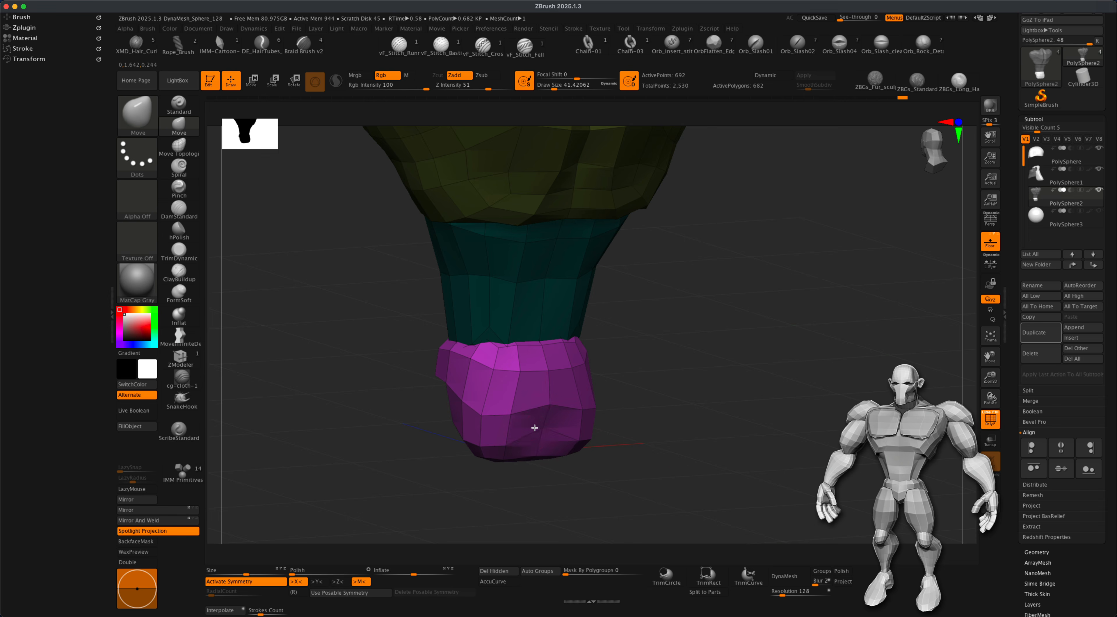
{"action": "mouse_move", "coordinate": [679, 431]}
{"action": "left_mouse_down", "text": "shift"}
{"action": "mouse_move", "coordinate": [708, 436]}
{"action": "mouse_move", "coordinate": [663, 430]}
{"action": "mouse_move", "coordinate": [637, 449]}
{"action": "left_mouse_up", "text": "shift"}
{"action": "key", "text": "s"}
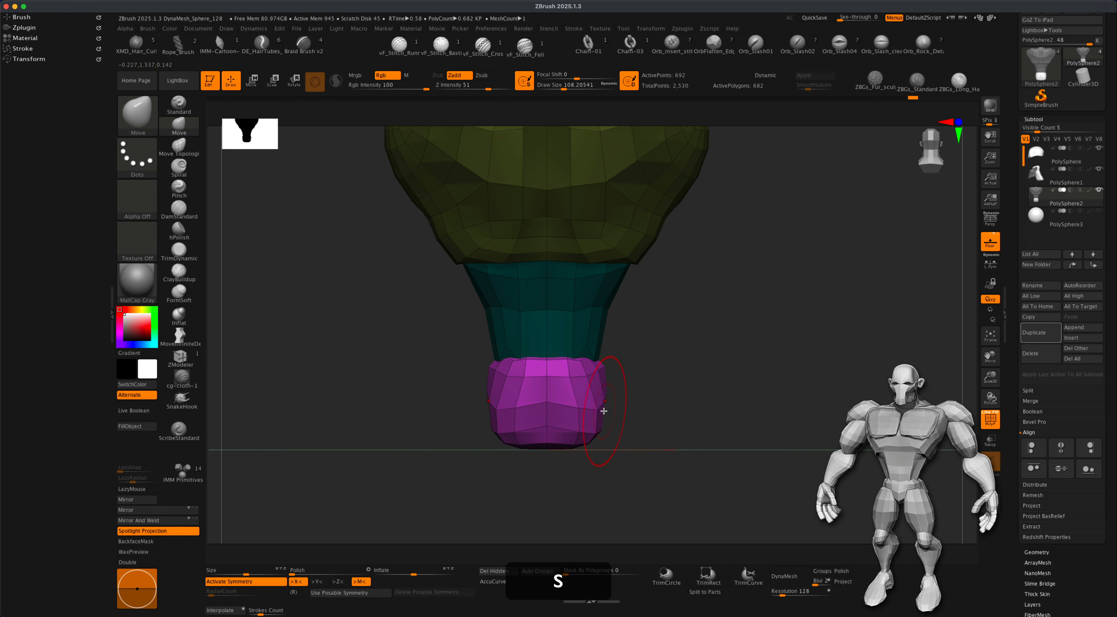
Step: Push and pull the back and sides of the masked-off pelvis block into shape with the Move brush
{"action": "left_click_drag", "start_coordinate": [604, 413], "coordinate": [613, 421]}
{"action": "left_click_drag", "start_coordinate": [596, 368], "coordinate": [600, 367]}
{"action": "left_click_drag", "start_coordinate": [670, 395], "coordinate": [756, 414]}
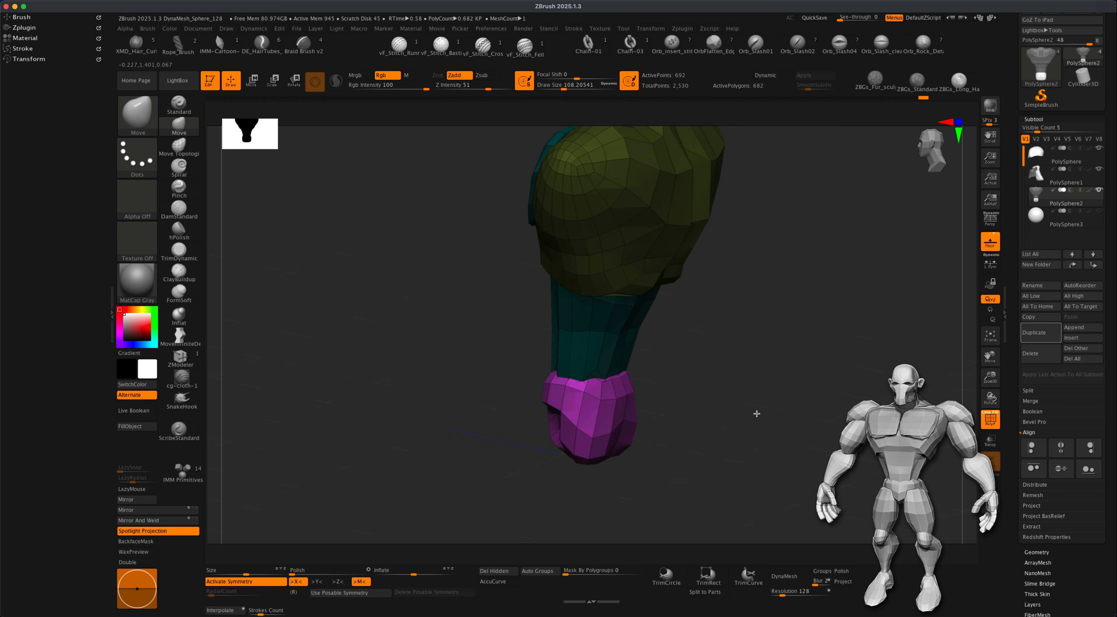
{"action": "key", "text": "s"}
{"action": "mouse_move", "coordinate": [673, 409]}
{"action": "left_mouse_down"}
{"action": "mouse_move", "coordinate": [691, 429]}
{"action": "mouse_move", "coordinate": [691, 466]}
{"action": "mouse_move", "coordinate": [670, 405]}
{"action": "left_mouse_up"}
{"action": "key", "text": "s"}
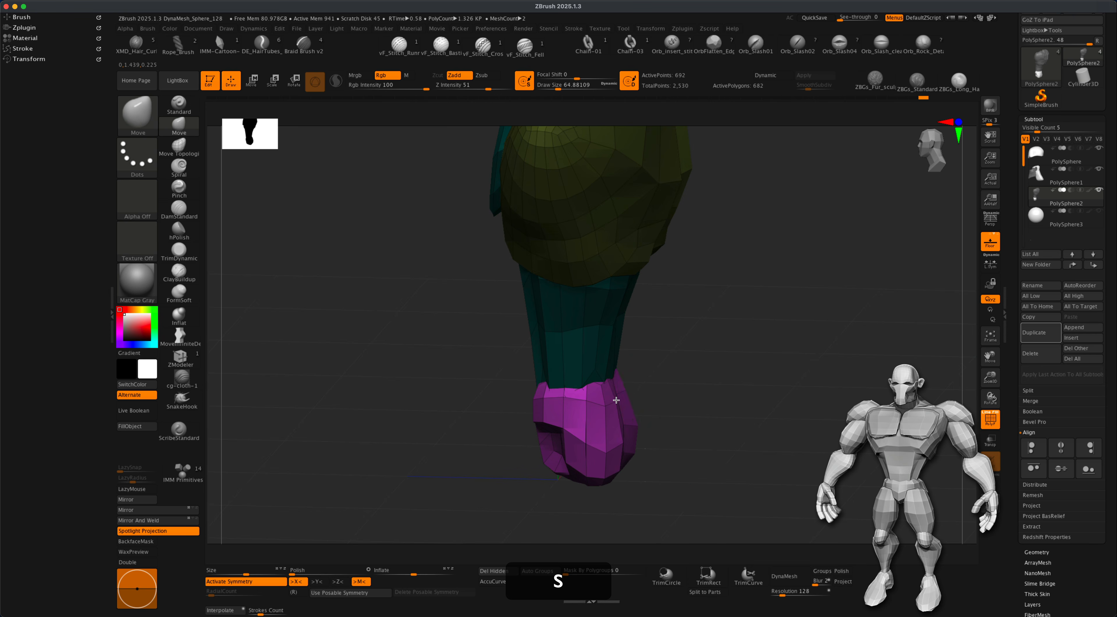
Step: Round out the pelvis block's side profile with the Move brush at a draw size of about 104
{"action": "left_click_drag", "start_coordinate": [672, 332], "coordinate": [656, 291]}
{"action": "left_click_drag", "start_coordinate": [673, 242], "coordinate": [633, 200]}
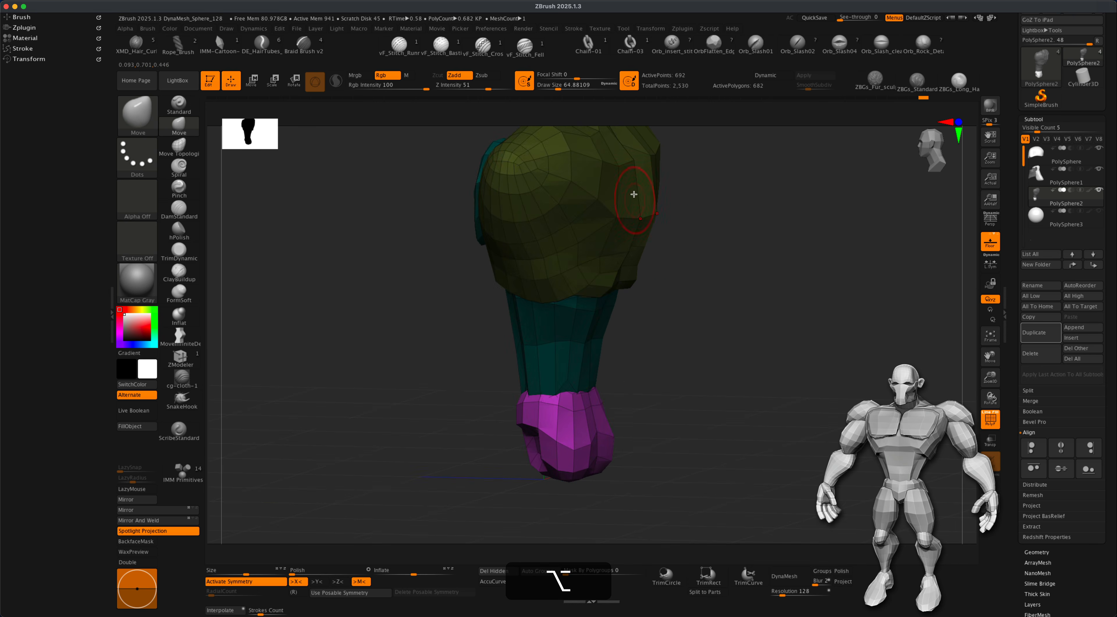
{"action": "left_click_drag", "start_coordinate": [639, 373], "coordinate": [677, 380]}
{"action": "key", "text": "s"}
{"action": "left_click_drag", "start_coordinate": [624, 421], "coordinate": [628, 422]}
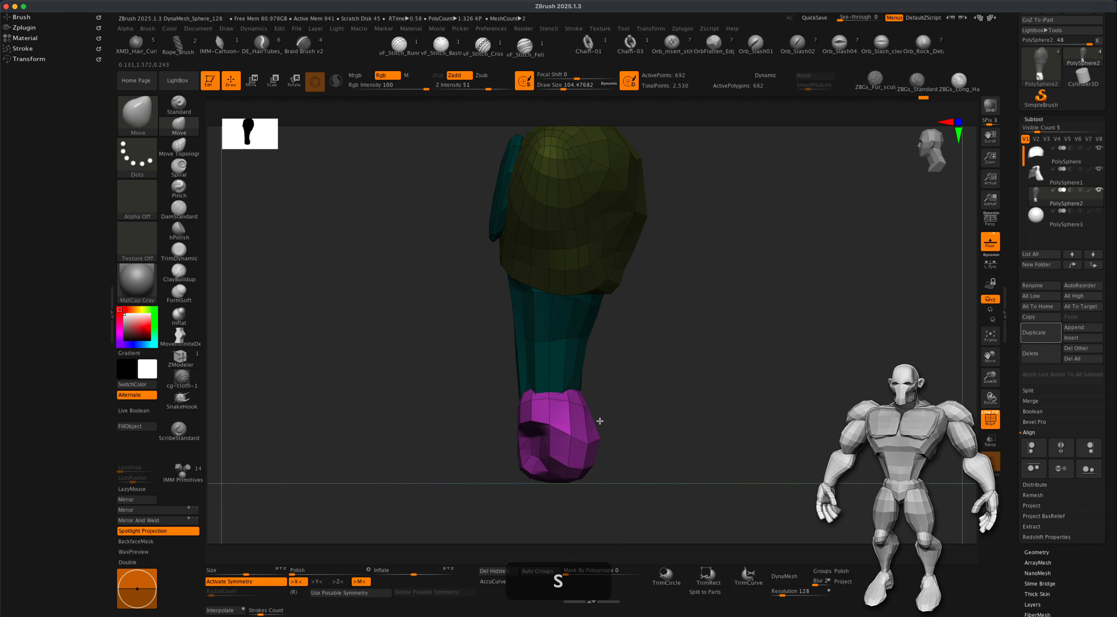
{"action": "left_click_drag", "start_coordinate": [637, 433], "coordinate": [706, 444]}
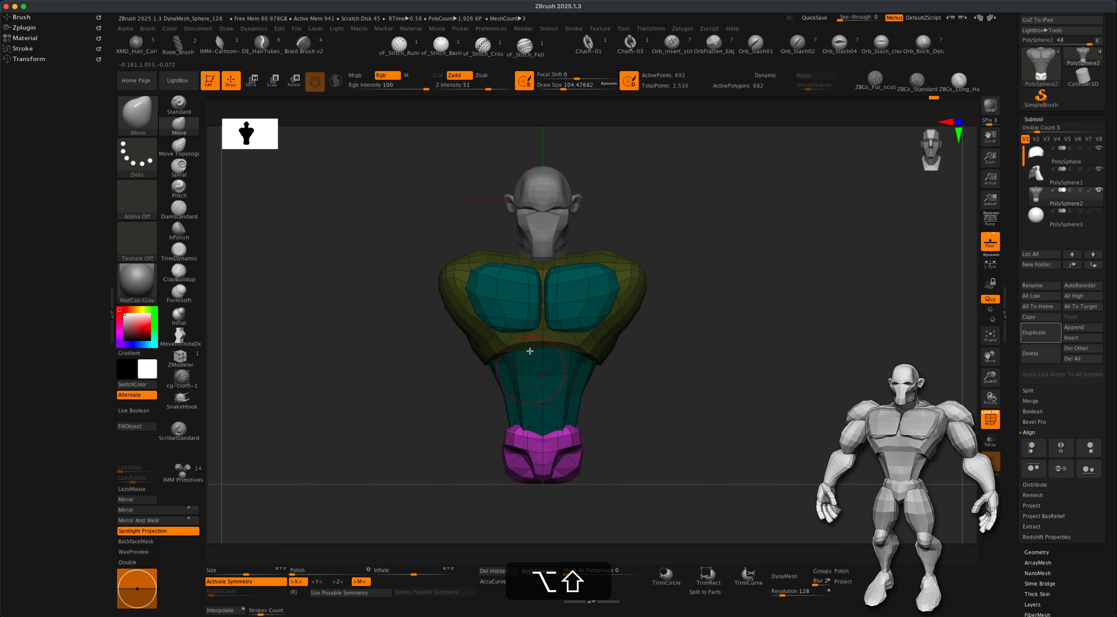
Step: Clear the mask on the torso and raise the pelvis with the Move brush at a draw size of about 318 to shorten the waist
{"action": "left_click_drag", "start_coordinate": [685, 387], "coordinate": [711, 382], "text": "alt"}
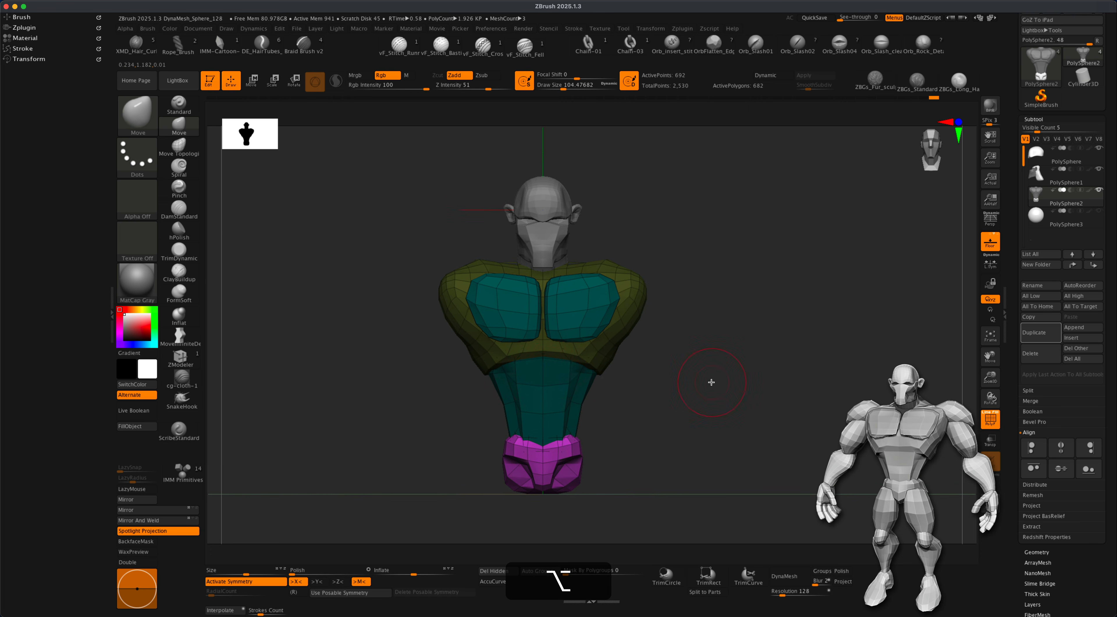
{"action": "left_click_drag", "start_coordinate": [725, 330], "coordinate": [776, 371], "text": "super"}
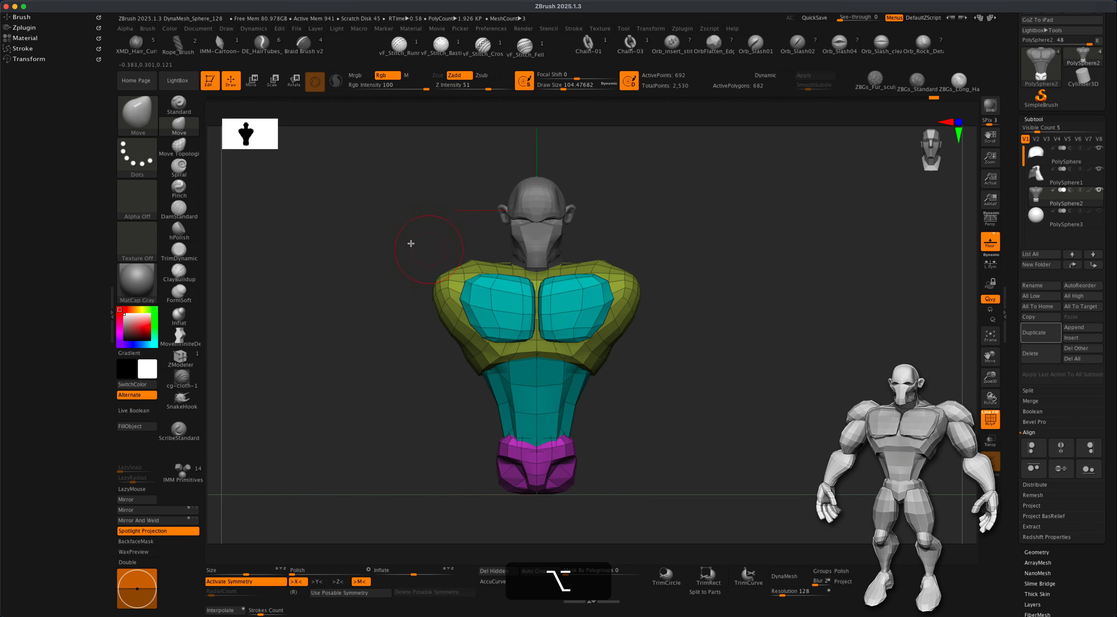
{"action": "key", "text": "s"}
{"action": "left_click_drag", "start_coordinate": [309, 271], "coordinate": [322, 271]}
{"action": "mouse_move", "coordinate": [702, 462]}
{"action": "left_mouse_down", "text": "alt"}
{"action": "mouse_move", "coordinate": [700, 424]}
{"action": "mouse_move", "coordinate": [598, 369]}
{"action": "mouse_move", "coordinate": [641, 396]}
{"action": "left_mouse_up", "text": "alt"}
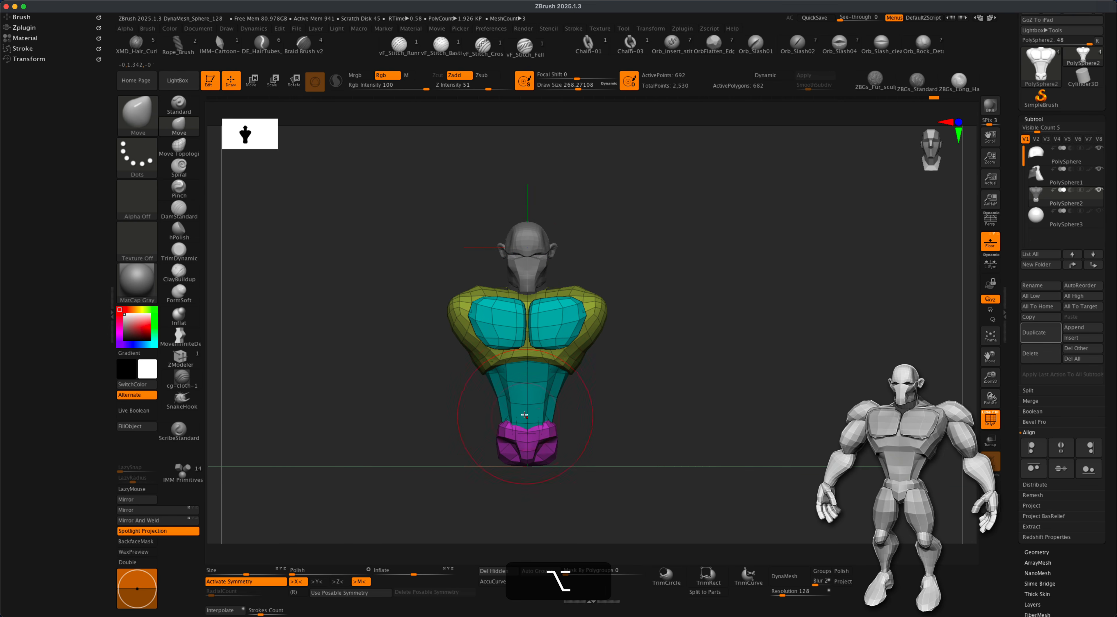
{"action": "key", "text": "s"}
{"action": "left_click_drag", "start_coordinate": [631, 454], "coordinate": [633, 455]}
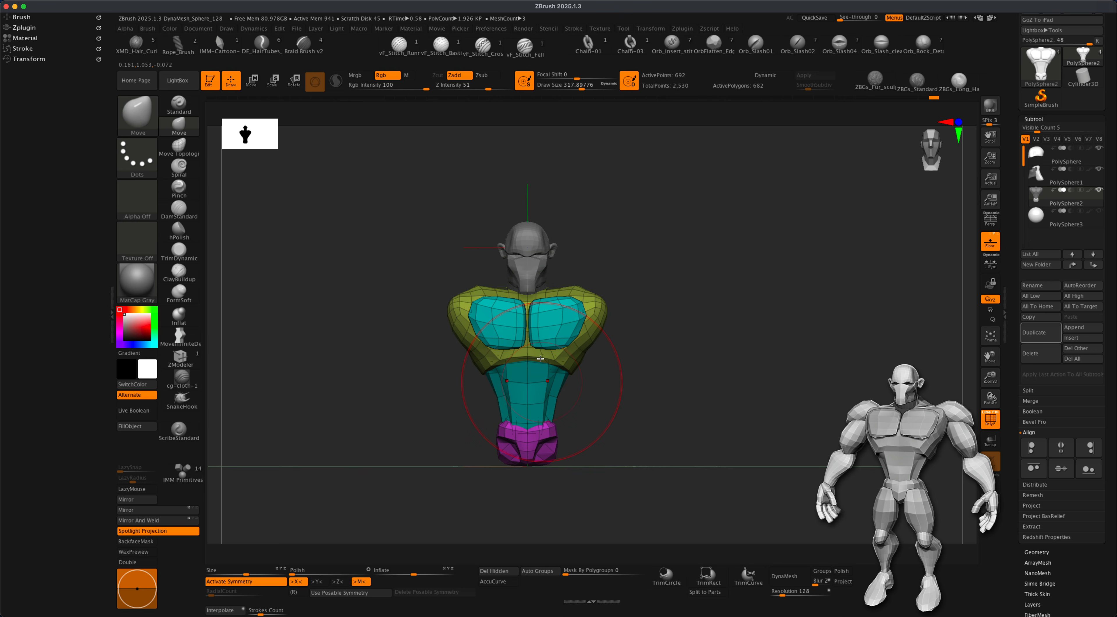
{"action": "left_click_drag", "start_coordinate": [548, 447], "coordinate": [553, 420]}
{"action": "left_click_drag", "start_coordinate": [624, 445], "coordinate": [512, 443]}
{"action": "mouse_move", "coordinate": [655, 429]}
{"action": "left_mouse_down"}
{"action": "mouse_move", "coordinate": [610, 428]}
{"action": "mouse_move", "coordinate": [579, 412]}
{"action": "mouse_move", "coordinate": [711, 415]}
{"action": "left_mouse_up"}
{"action": "mouse_move", "coordinate": [594, 428]}
{"action": "left_mouse_down"}
{"action": "mouse_move", "coordinate": [640, 390]}
{"action": "mouse_move", "coordinate": [653, 421]}
{"action": "mouse_move", "coordinate": [646, 438]}
{"action": "mouse_move", "coordinate": [637, 426]}
{"action": "left_mouse_up"}
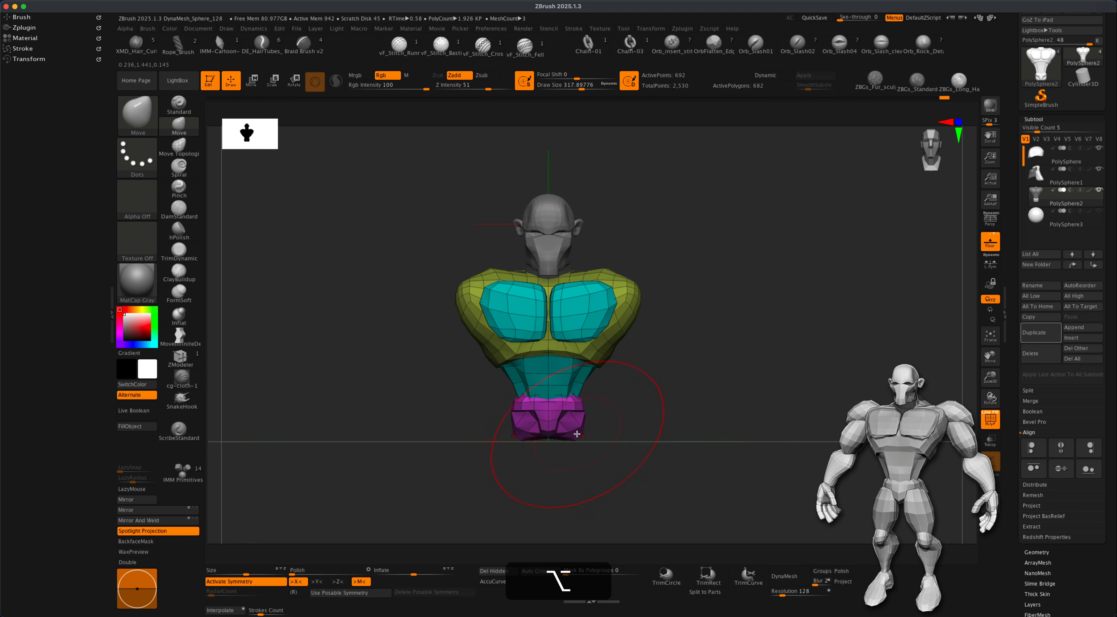
Step: Push the lower ribcage and waist forward in side profile with a Move brush about 305 in size to curve the torso
{"action": "mouse_move", "coordinate": [699, 282]}
{"action": "left_mouse_down", "text": "alt"}
{"action": "mouse_move", "coordinate": [705, 309]}
{"action": "mouse_move", "coordinate": [743, 314]}
{"action": "mouse_move", "coordinate": [708, 344]}
{"action": "left_mouse_up", "text": "alt"}
{"action": "key", "text": "s"}
{"action": "left_click_drag", "start_coordinate": [677, 384], "coordinate": [666, 365], "text": "alt"}
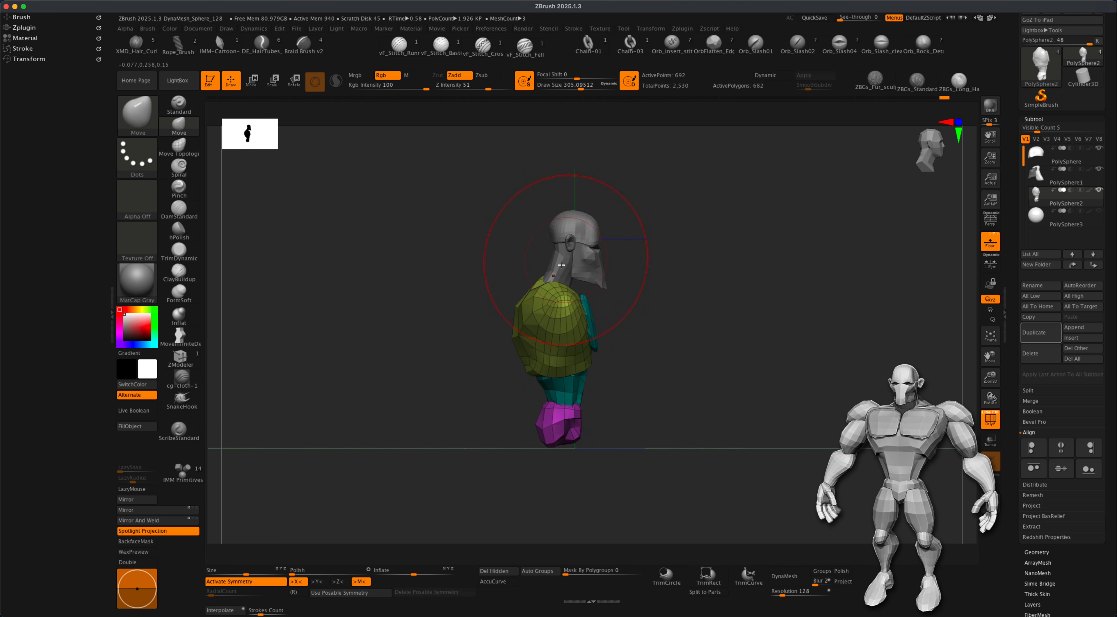
{"action": "left_click_drag", "start_coordinate": [661, 379], "coordinate": [655, 380], "text": "alt"}
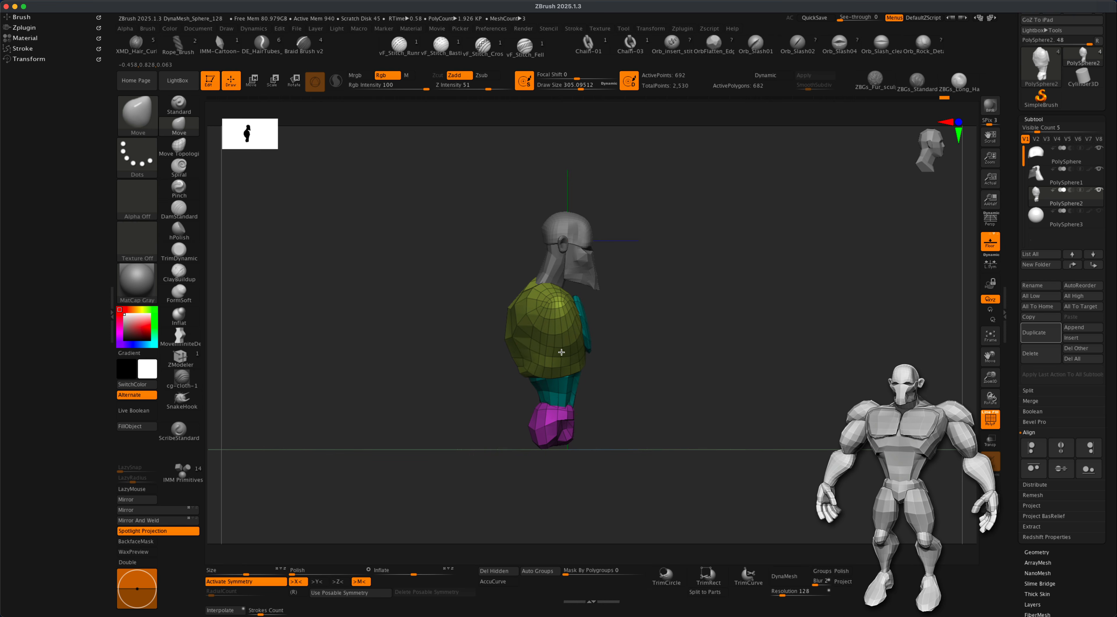
{"action": "left_click_drag", "start_coordinate": [549, 364], "coordinate": [579, 368]}
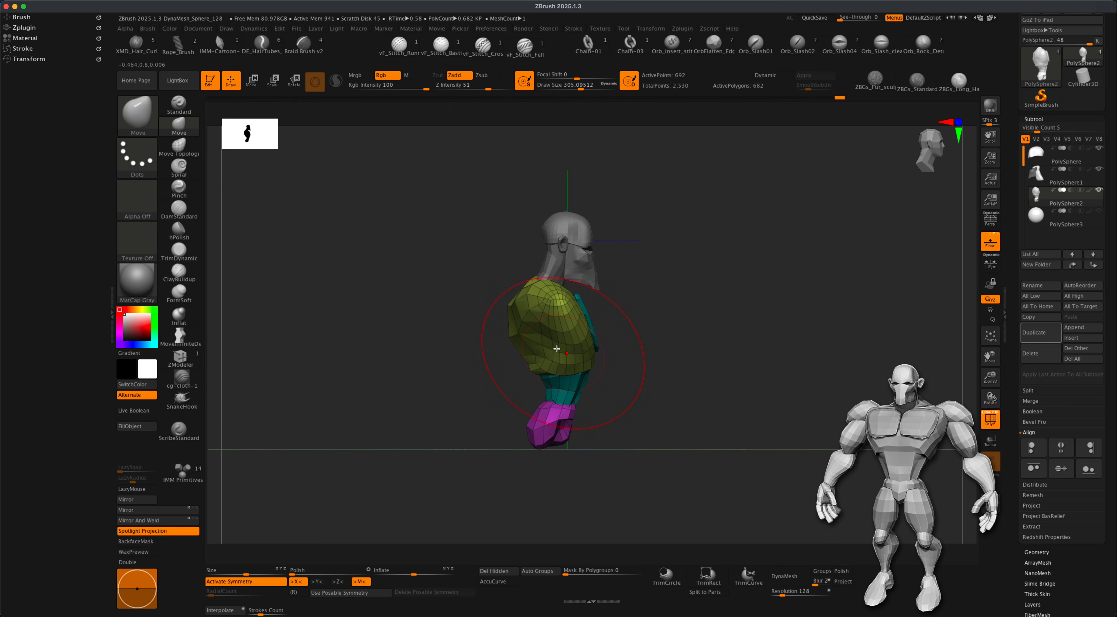
{"action": "left_click_drag", "start_coordinate": [679, 367], "coordinate": [686, 446], "text": "alt"}
{"action": "left_click_drag", "start_coordinate": [646, 339], "coordinate": [639, 359]}
{"action": "left_click_drag", "start_coordinate": [721, 341], "coordinate": [717, 347], "text": "alt"}
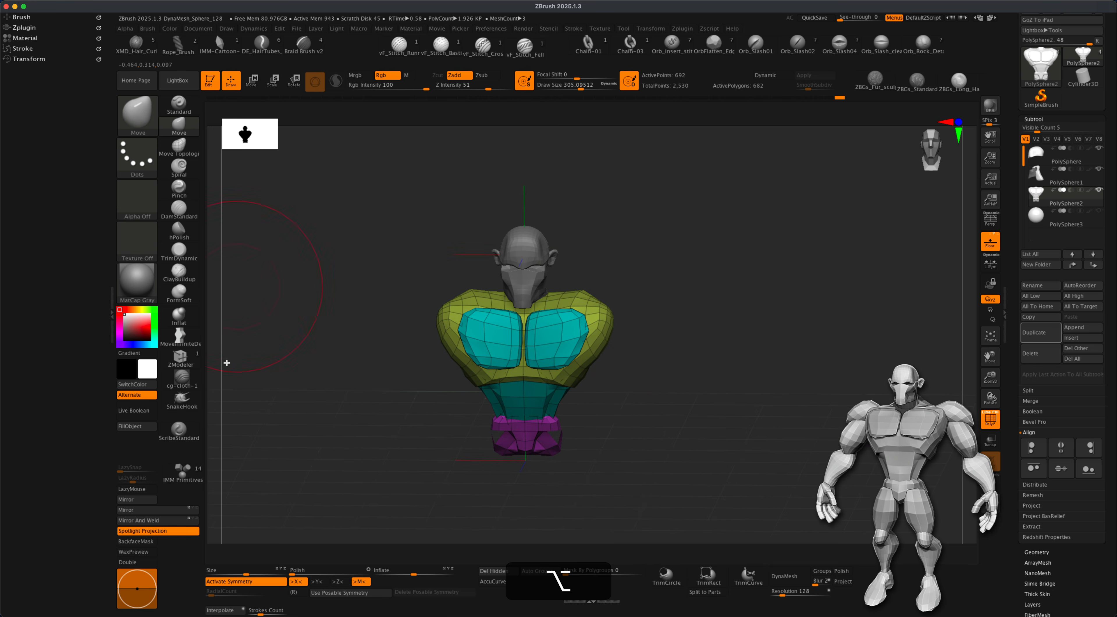
Step: Choose the PolySphere primitive of the IMM Primitives brush for adding shoulders to the torso
{"action": "left_click", "coordinate": [184, 471]}
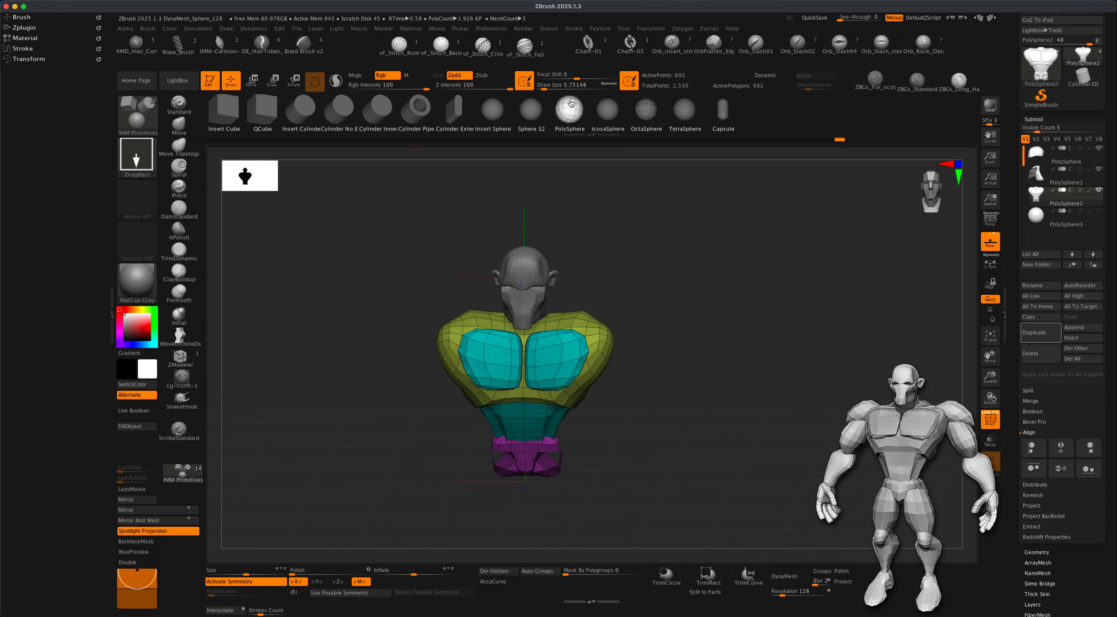
{"action": "mouse_move", "coordinate": [658, 243]}
{"action": "left_mouse_down", "text": "alt"}
{"action": "mouse_move", "coordinate": [644, 378]}
{"action": "mouse_move", "coordinate": [563, 372]}
{"action": "mouse_move", "coordinate": [570, 402]}
{"action": "mouse_move", "coordinate": [552, 395]}
{"action": "left_mouse_up", "text": "alt"}
{"action": "key", "text": "alt"}
{"action": "key", "text": "shift"}
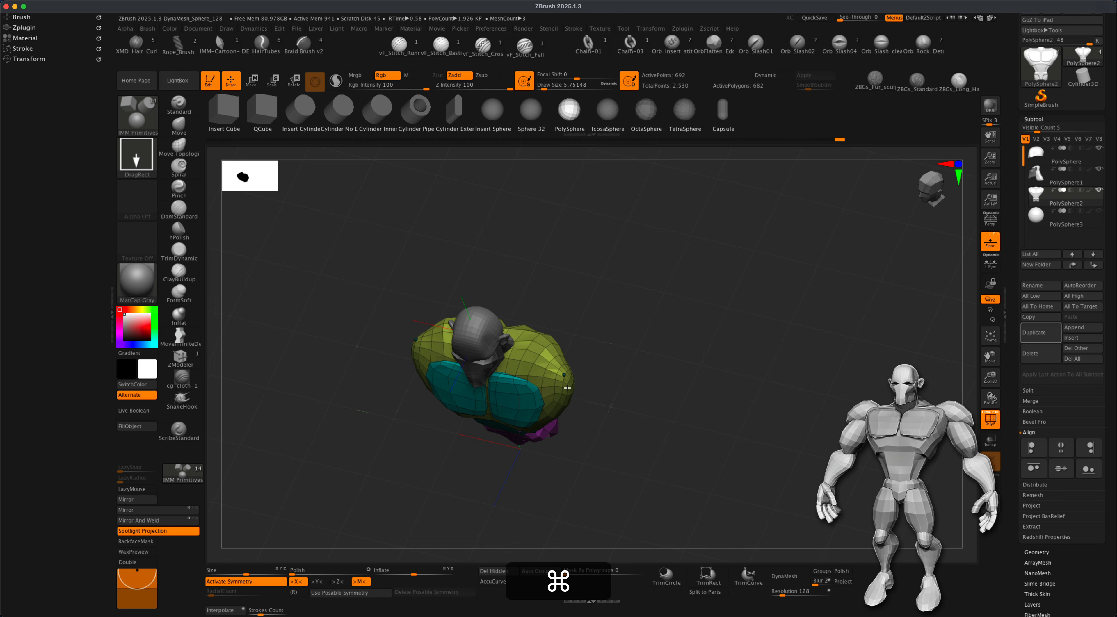
{"action": "left_click_drag", "start_coordinate": [568, 389], "coordinate": [568, 387], "text": "super"}
{"action": "key", "text": "super+z"}
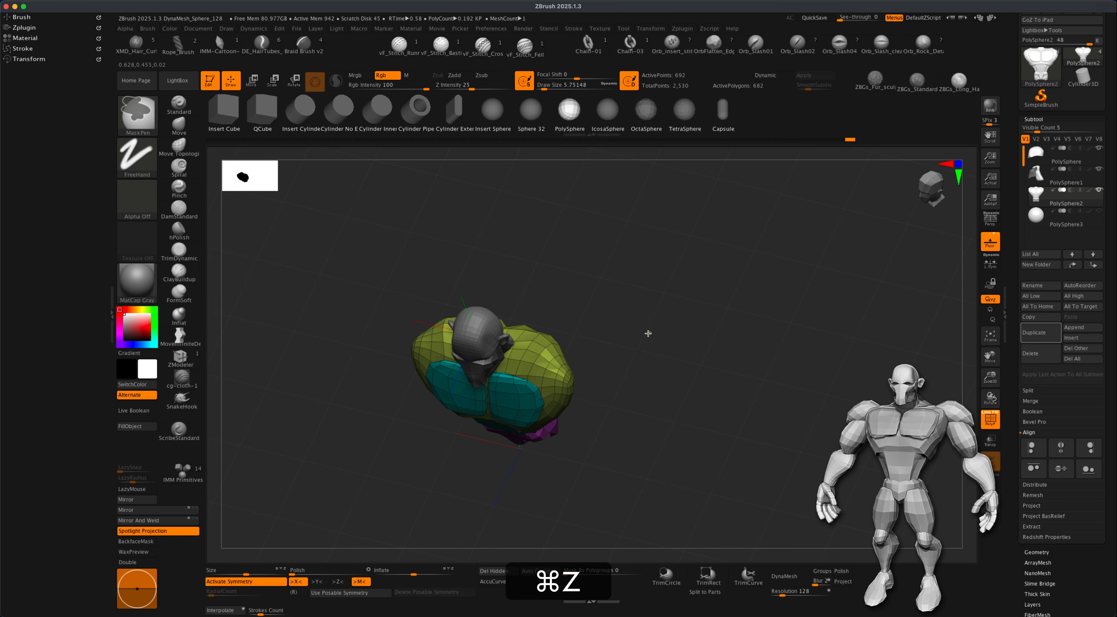
{"action": "key", "text": "s"}
{"action": "mouse_move", "coordinate": [619, 342]}
{"action": "left_mouse_down"}
{"action": "mouse_move", "coordinate": [642, 343]}
{"action": "mouse_move", "coordinate": [594, 345]}
{"action": "left_mouse_up"}
{"action": "key", "text": "s"}
{"action": "left_click_drag", "start_coordinate": [563, 378], "coordinate": [573, 388]}
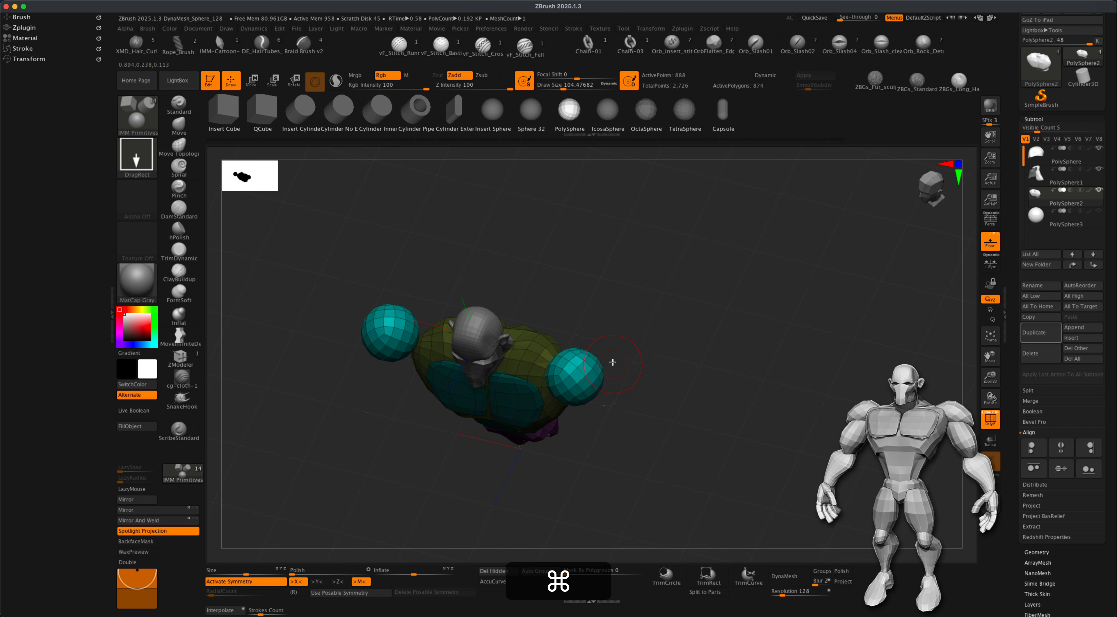
{"action": "key", "text": "super+z"}
Step: Insert symmetrical PolySpheres on top of both shoulders at a draw size of about 77, keeping the torso masked
{"action": "key", "text": "s"}
{"action": "left_click_drag", "start_coordinate": [618, 355], "coordinate": [573, 384]}
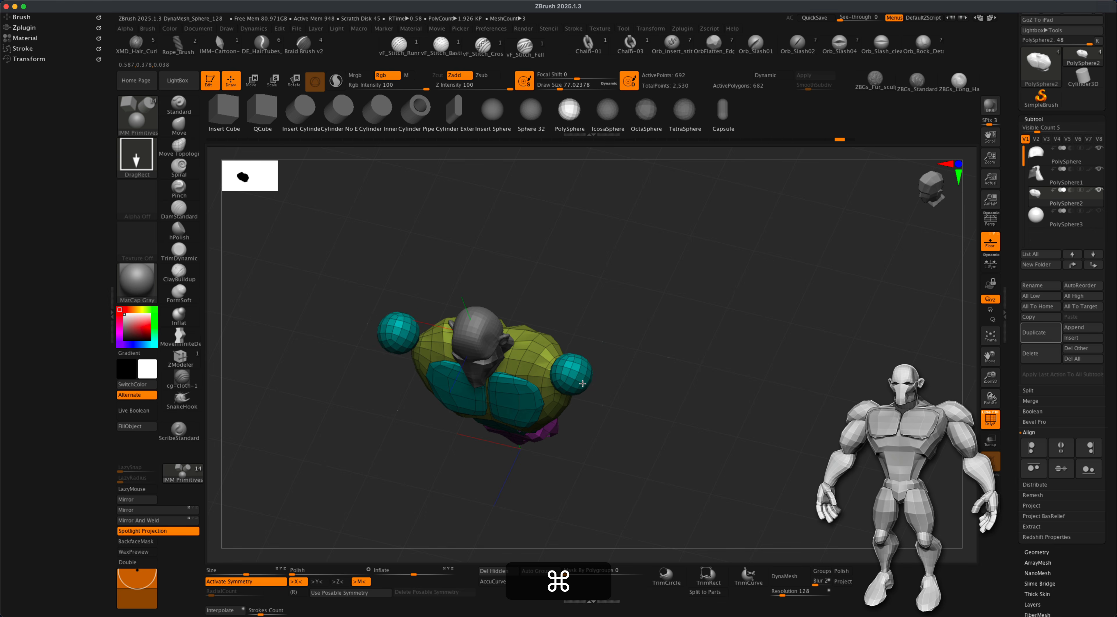
{"action": "left_click_drag", "start_coordinate": [583, 384], "coordinate": [583, 384], "text": "super"}
{"action": "mouse_move", "coordinate": [722, 385]}
{"action": "left_mouse_down"}
{"action": "mouse_move", "coordinate": [730, 328]}
{"action": "mouse_move", "coordinate": [700, 386]}
{"action": "left_mouse_up"}
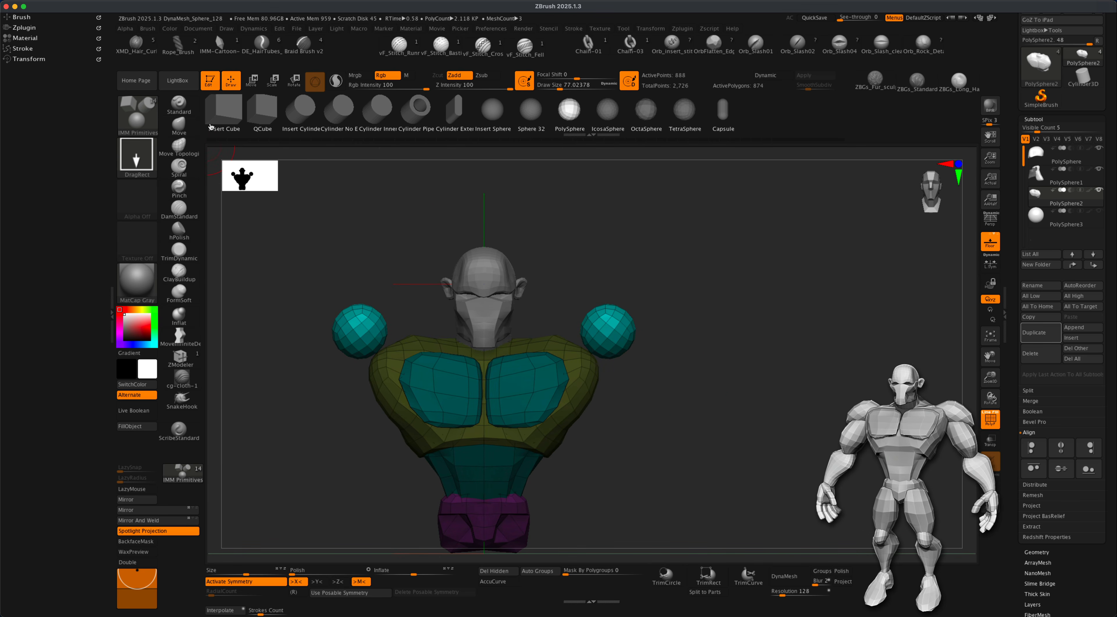
Step: Move the shoulder spheres down and inward against the torso's upper corners with a Move brush about 197 in size
{"action": "left_click", "coordinate": [189, 133]}
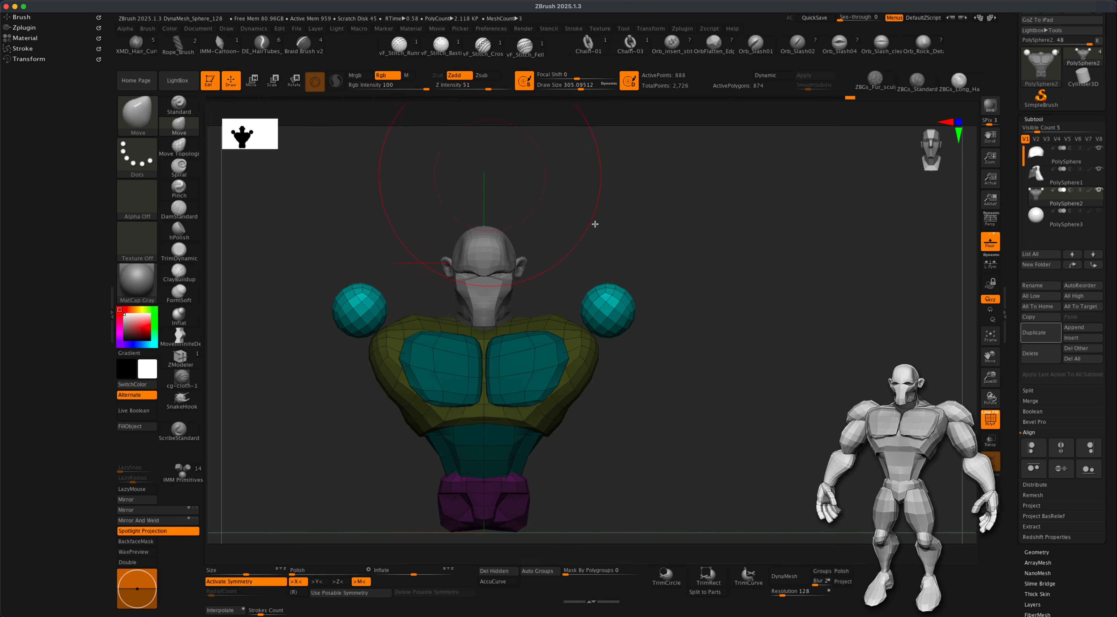
{"action": "key", "text": "s"}
{"action": "left_click_drag", "start_coordinate": [703, 257], "coordinate": [688, 257]}
{"action": "mouse_move", "coordinate": [626, 311]}
{"action": "left_mouse_down"}
{"action": "mouse_move", "coordinate": [623, 343]}
{"action": "mouse_move", "coordinate": [628, 313]}
{"action": "mouse_move", "coordinate": [577, 328]}
{"action": "left_mouse_up"}
{"action": "key", "text": "s"}
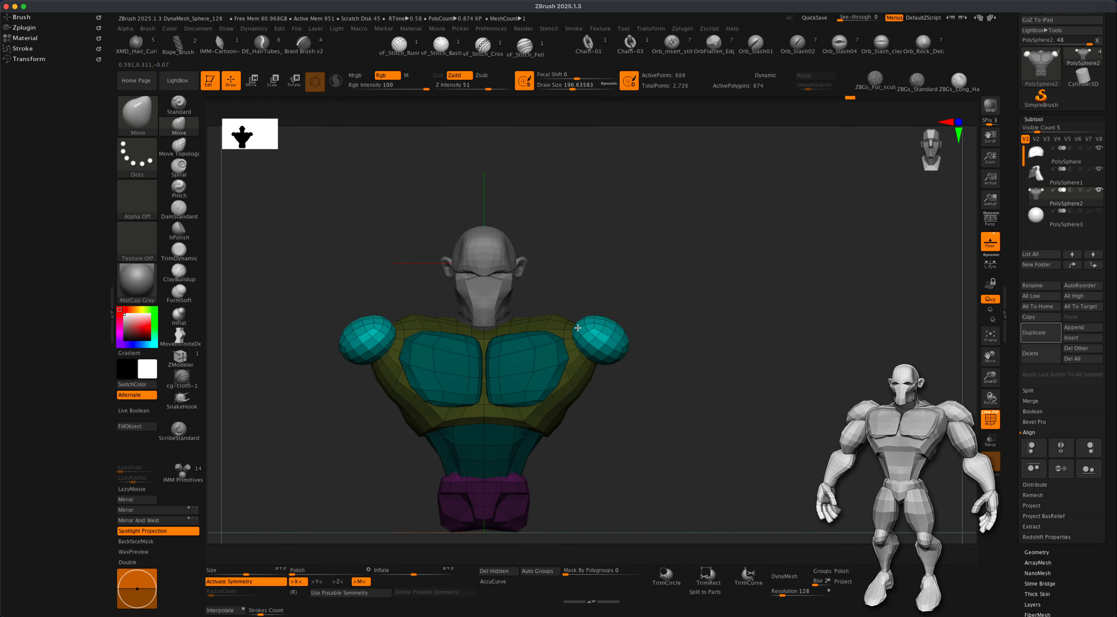
Step: Stretch the inner ends of the shoulder spheres towards the neck with a Move brush about 94 in size
{"action": "mouse_move", "coordinate": [689, 330]}
{"action": "left_mouse_down", "text": "alt"}
{"action": "mouse_move", "coordinate": [697, 383]}
{"action": "mouse_move", "coordinate": [687, 405]}
{"action": "left_mouse_up", "text": "alt"}
{"action": "key", "text": "s"}
{"action": "key", "text": "s"}
{"action": "mouse_move", "coordinate": [628, 366]}
{"action": "left_mouse_down"}
{"action": "mouse_move", "coordinate": [630, 380]}
{"action": "mouse_move", "coordinate": [638, 368]}
{"action": "left_mouse_up"}
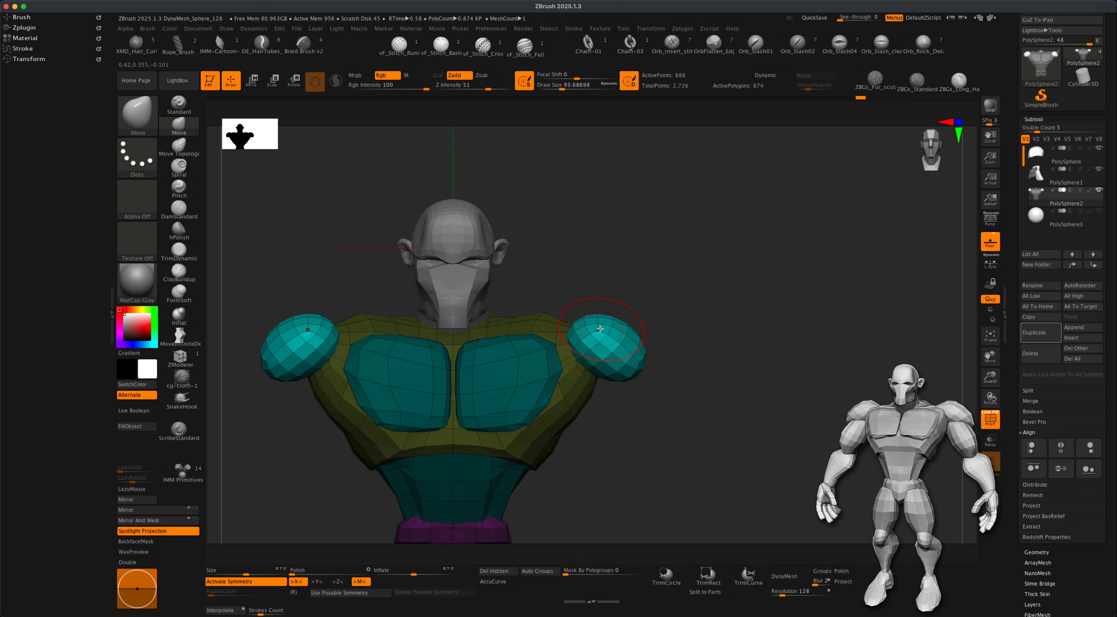
{"action": "left_click_drag", "start_coordinate": [573, 327], "coordinate": [540, 325]}
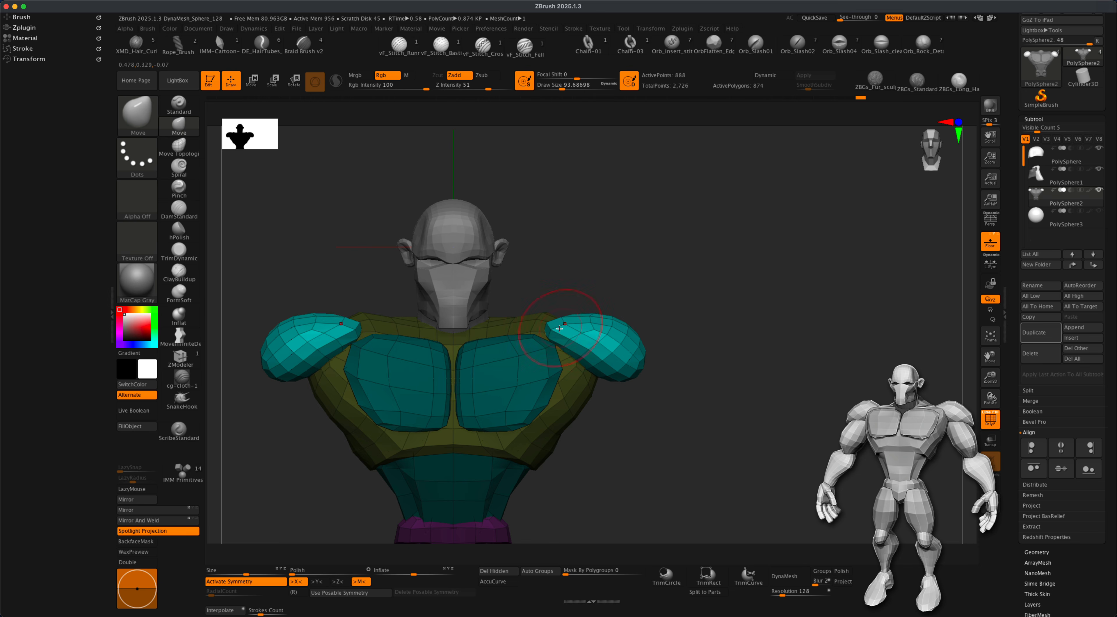
Step: Shift the shoulder forms back by about 0.11 in side view with the Move gizmo, and return to sculpting
{"action": "right_click_drag", "start_coordinate": [574, 325], "coordinate": [574, 360]}
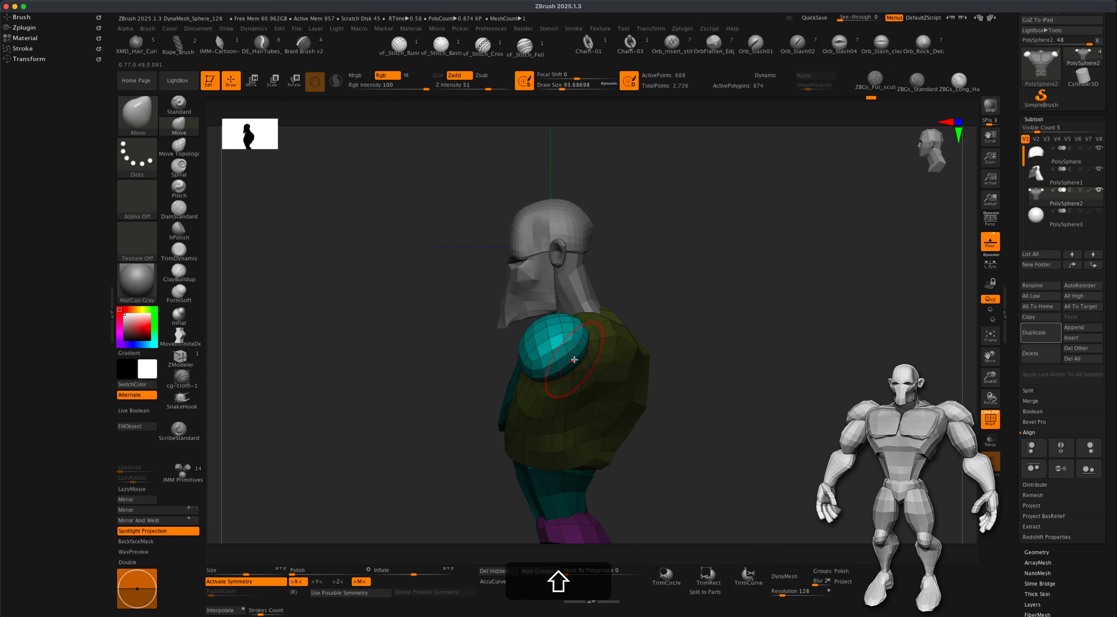
{"action": "left_click", "coordinate": [251, 80]}
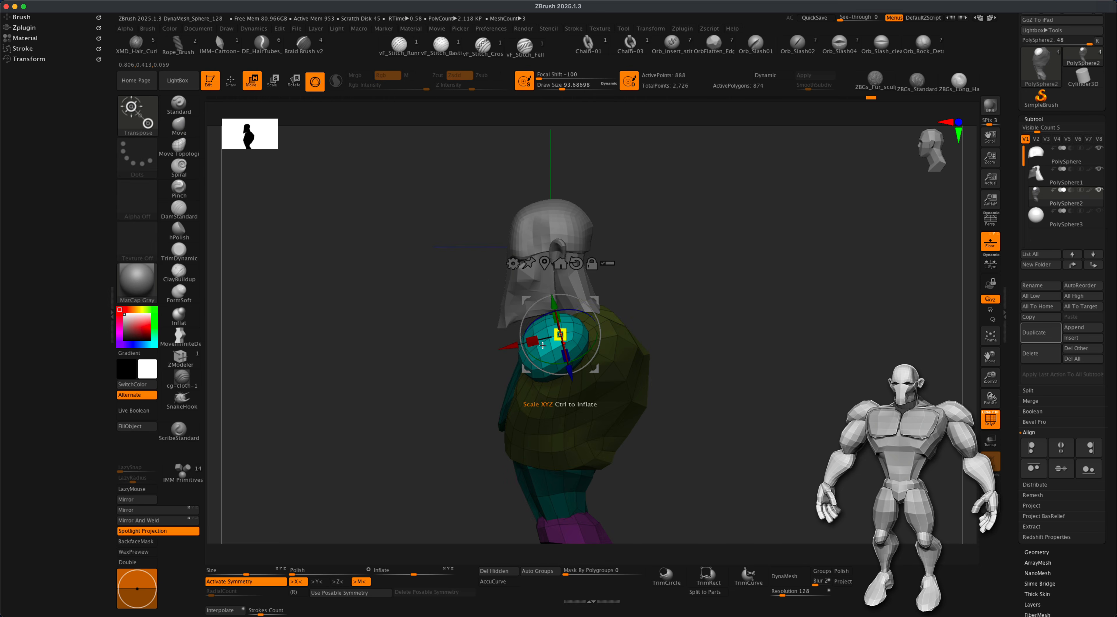
{"action": "left_click_drag", "start_coordinate": [600, 299], "coordinate": [628, 302]}
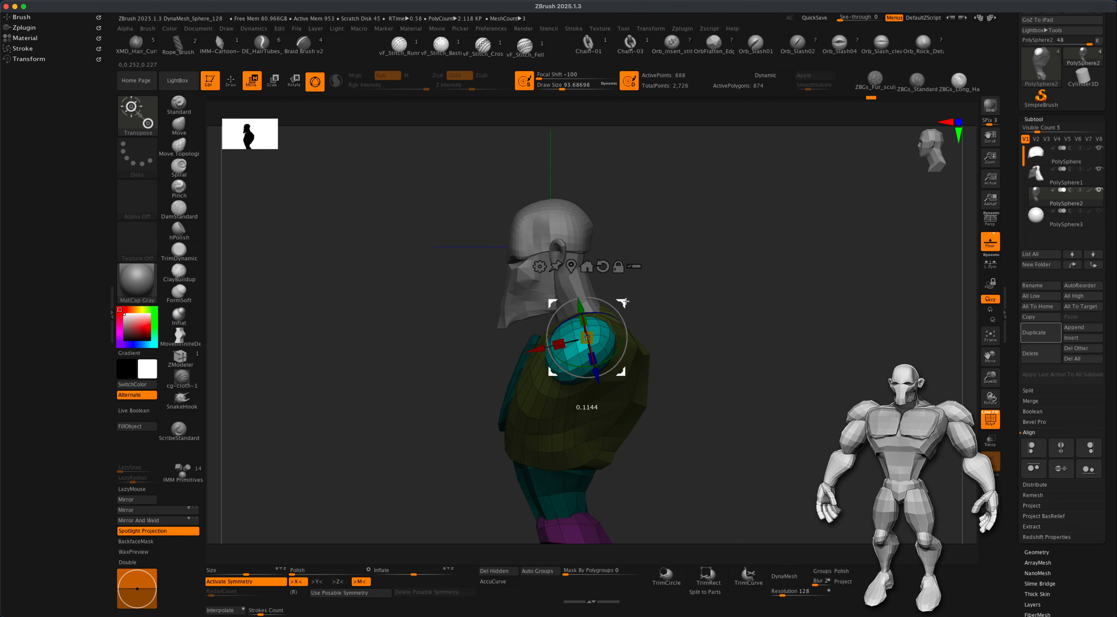
{"action": "key", "text": "q"}
Step: Reshape the shoulder forms' side and outer contours into fuller deltoids with a Move brush about 120 in size
{"action": "key", "text": "s"}
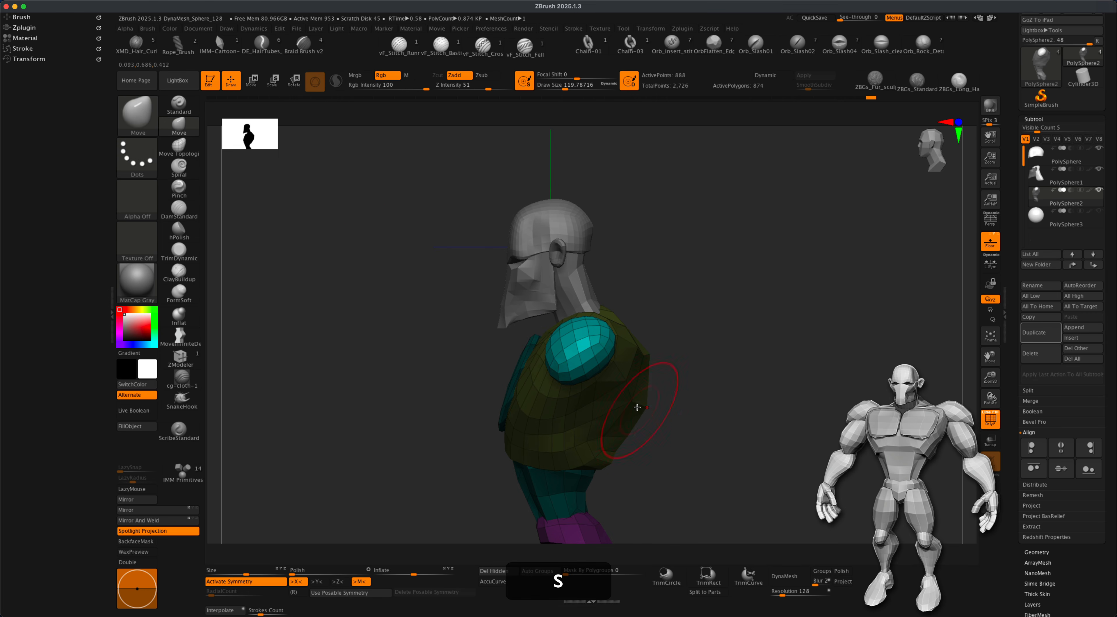
{"action": "left_click_drag", "start_coordinate": [608, 355], "coordinate": [624, 358]}
{"action": "mouse_move", "coordinate": [679, 322]}
{"action": "left_mouse_down"}
{"action": "mouse_move", "coordinate": [690, 343]}
{"action": "mouse_move", "coordinate": [590, 326]}
{"action": "left_mouse_up"}
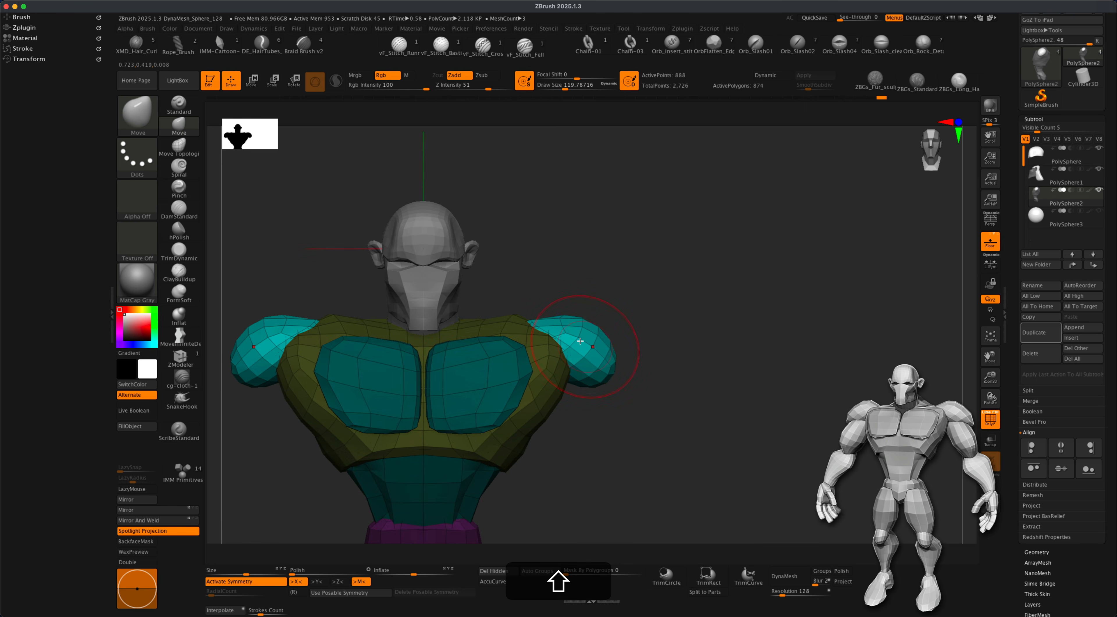
{"action": "left_click_drag", "start_coordinate": [695, 354], "coordinate": [623, 417], "text": "alt"}
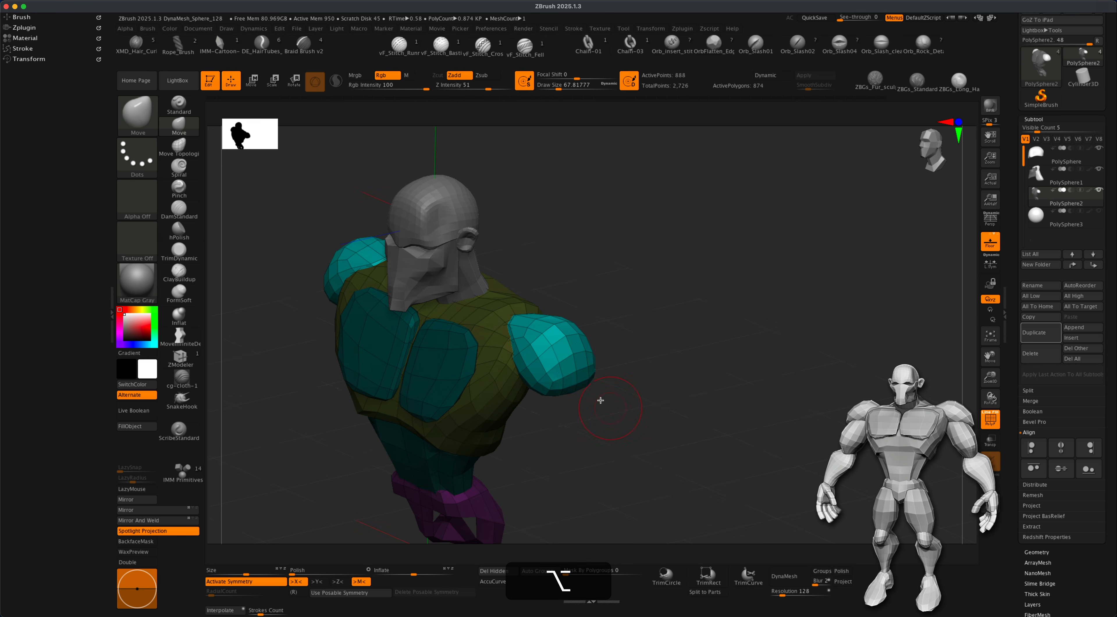
Step: Taper the lower outer ends of the deltoids into points with a small Move brush
{"action": "left_click_drag", "start_coordinate": [566, 395], "coordinate": [619, 397]}
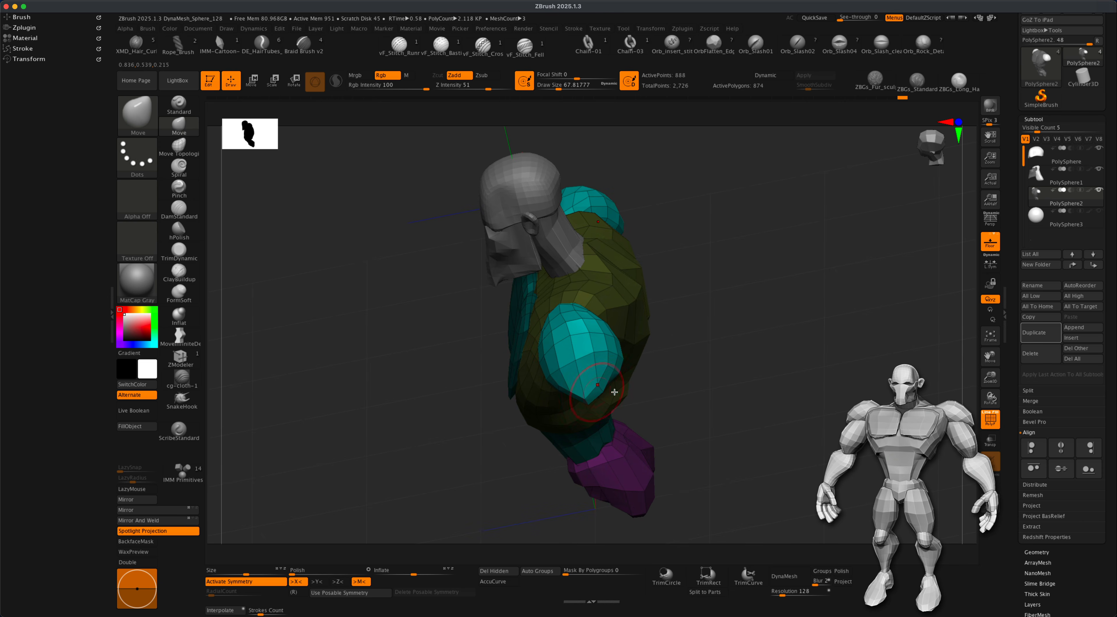
{"action": "key", "text": "s"}
{"action": "left_click_drag", "start_coordinate": [693, 407], "coordinate": [691, 407]}
{"action": "left_click_drag", "start_coordinate": [568, 407], "coordinate": [569, 408]}
{"action": "left_click_drag", "start_coordinate": [684, 392], "coordinate": [764, 338]}
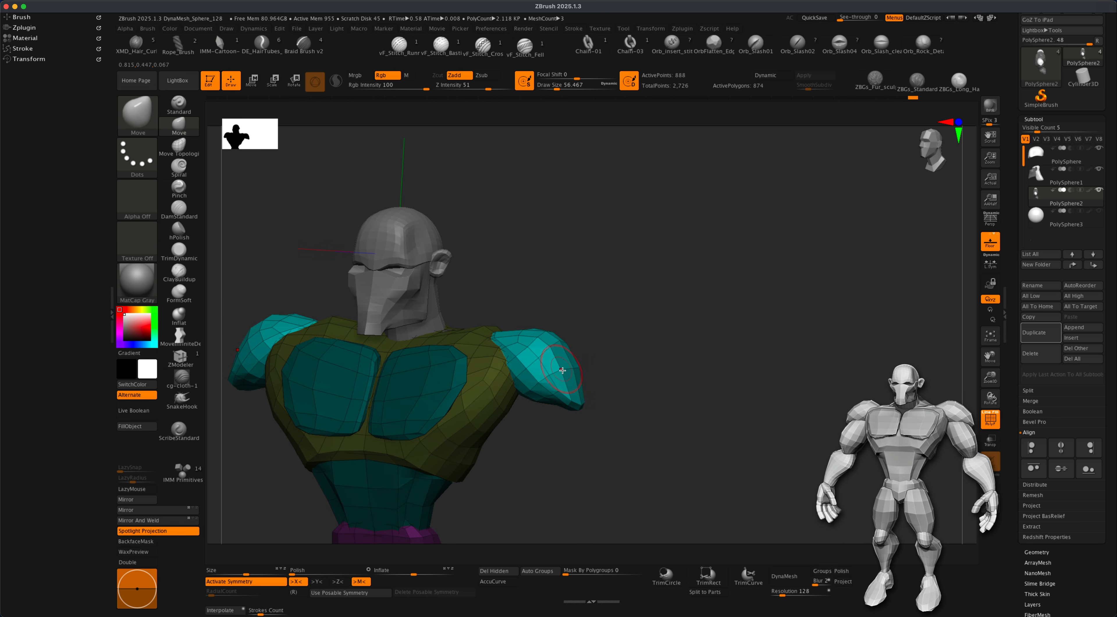
Step: Refine the tapered deltoid shape around its front and lower edges with a Move brush about 62 in size
{"action": "left_click_drag", "start_coordinate": [604, 398], "coordinate": [653, 428]}
{"action": "mouse_move", "coordinate": [650, 390]}
{"action": "left_mouse_down"}
{"action": "mouse_move", "coordinate": [733, 392]}
{"action": "mouse_move", "coordinate": [637, 392]}
{"action": "left_mouse_up"}
{"action": "key", "text": "s"}
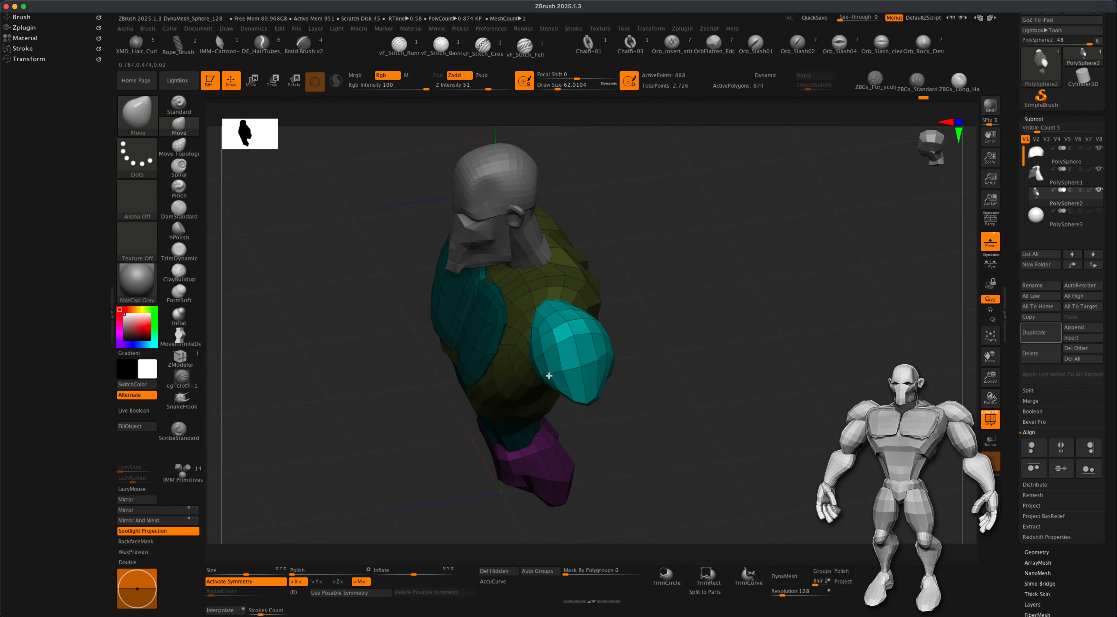
{"action": "mouse_move", "coordinate": [635, 374]}
{"action": "left_mouse_down"}
{"action": "mouse_move", "coordinate": [688, 355]}
{"action": "mouse_move", "coordinate": [662, 382]}
{"action": "left_mouse_up"}
{"action": "key", "text": "s"}
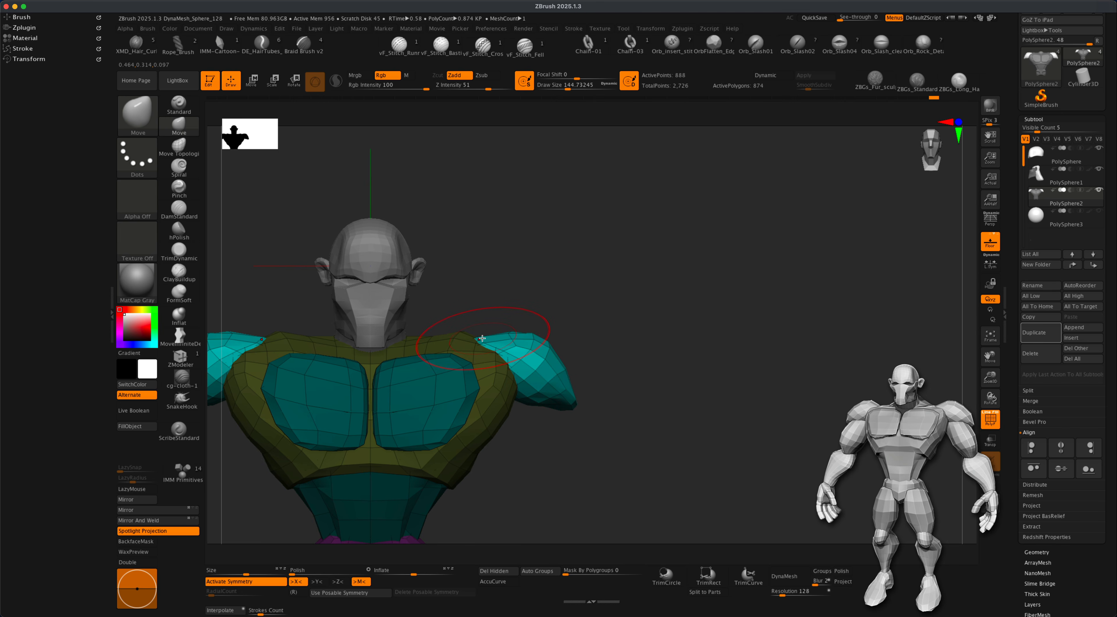
Step: Adjust the deltoids' inner upper ends where they meet the trapezius with a Move brush about 145 in size
{"action": "left_click_drag", "start_coordinate": [474, 341], "coordinate": [469, 338]}
{"action": "left_click_drag", "start_coordinate": [664, 346], "coordinate": [718, 326], "text": "alt"}
{"action": "mouse_move", "coordinate": [743, 397]}
{"action": "left_mouse_down"}
{"action": "mouse_move", "coordinate": [699, 374]}
{"action": "mouse_move", "coordinate": [662, 411]}
{"action": "mouse_move", "coordinate": [650, 387]}
{"action": "left_mouse_up"}
{"action": "key", "text": "s"}
{"action": "key", "text": "shift"}
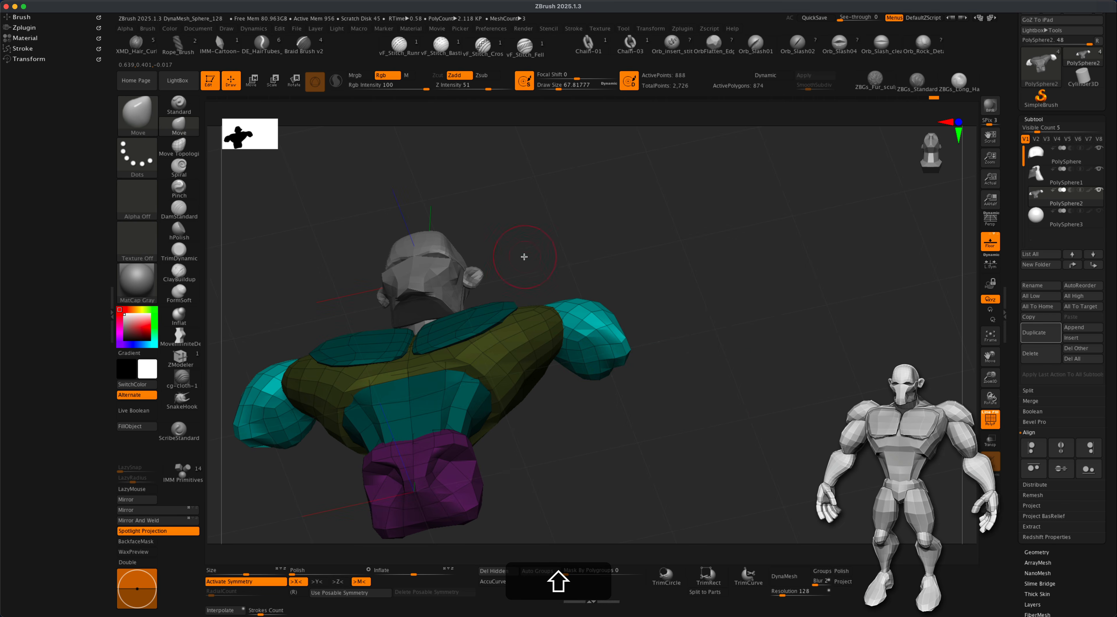
Step: Set the Smooth brush's Z Intensity to 10 and smooth the deltoids' undersides at a draw size of about 104
{"action": "key", "text": "shift"}
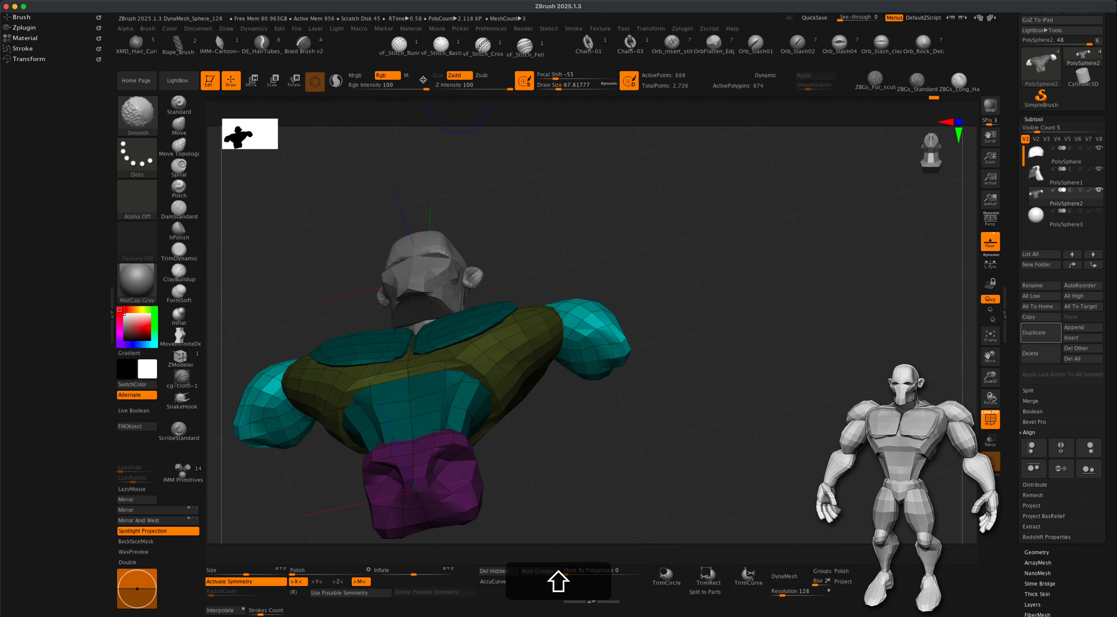
{"action": "left_click_drag", "start_coordinate": [511, 88], "coordinate": [420, 90]}
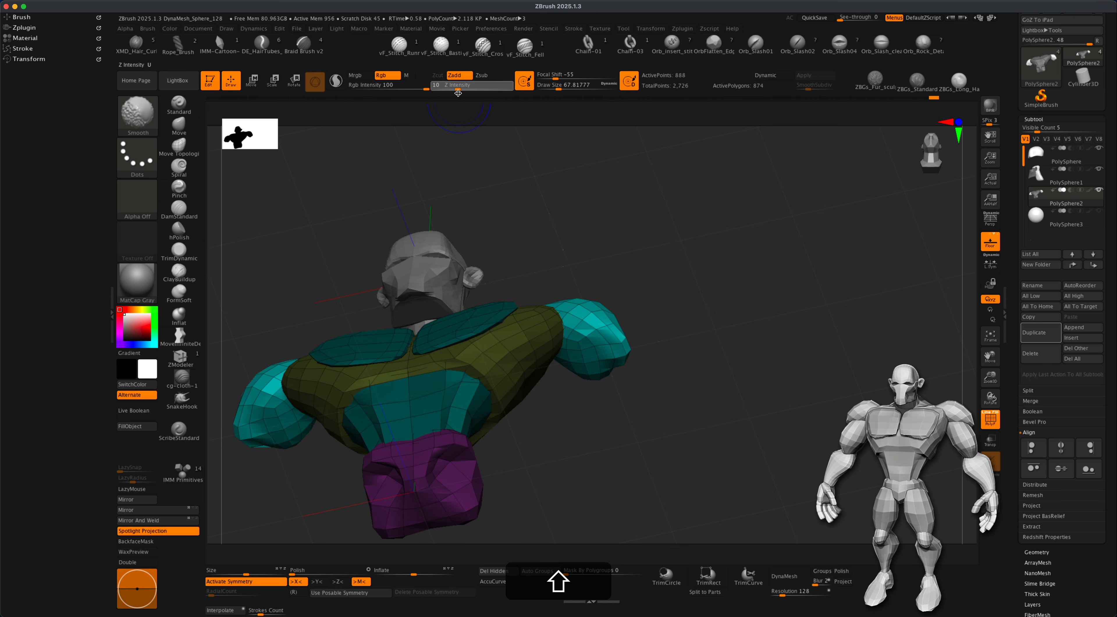
{"action": "left_click", "coordinate": [436, 87]}
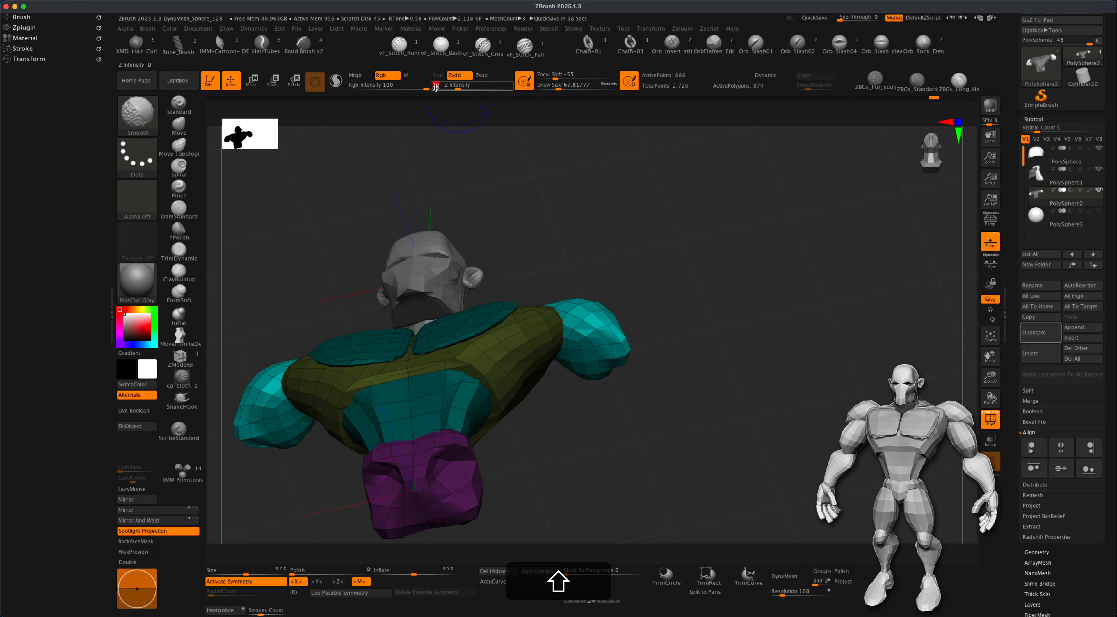
{"action": "key", "text": "shift+s"}
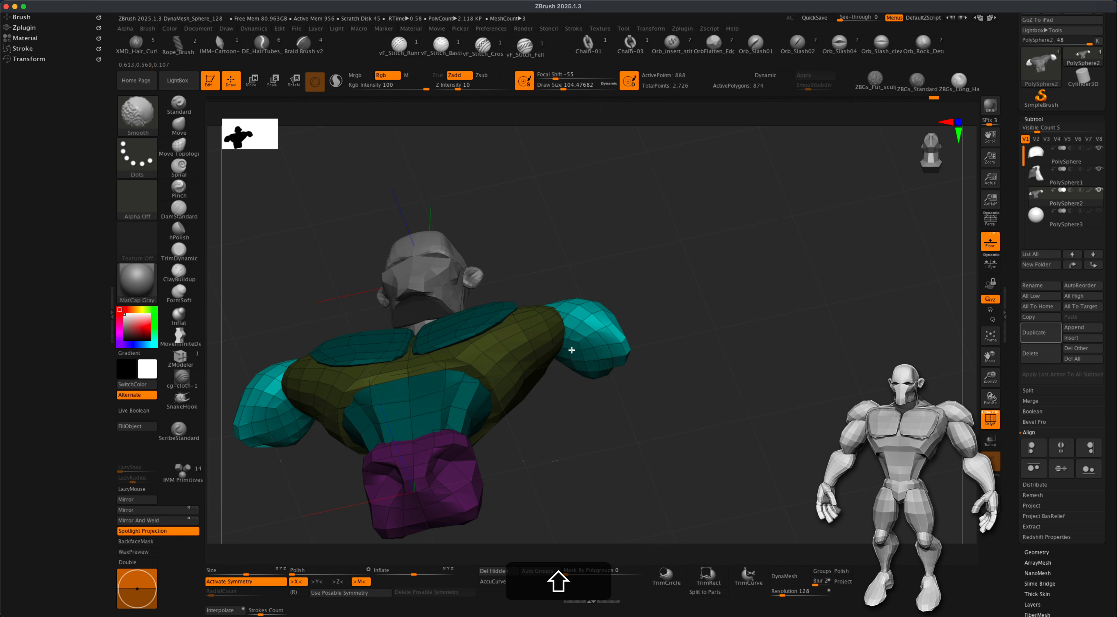
{"action": "left_click_drag", "start_coordinate": [573, 361], "coordinate": [622, 351], "text": "shift"}
{"action": "left_click_drag", "start_coordinate": [681, 369], "coordinate": [690, 418]}
Step: Smooth the back and front surfaces of the deltoids with the Smooth brush at a draw size of about 51
{"action": "mouse_move", "coordinate": [748, 346]}
{"action": "left_mouse_down", "text": "alt"}
{"action": "mouse_move", "coordinate": [745, 388]}
{"action": "mouse_move", "coordinate": [621, 400]}
{"action": "left_mouse_up", "text": "alt"}
{"action": "key", "text": "s"}
{"action": "left_click_drag", "start_coordinate": [480, 418], "coordinate": [472, 418]}
{"action": "left_click_drag", "start_coordinate": [470, 419], "coordinate": [464, 441], "text": "alt"}
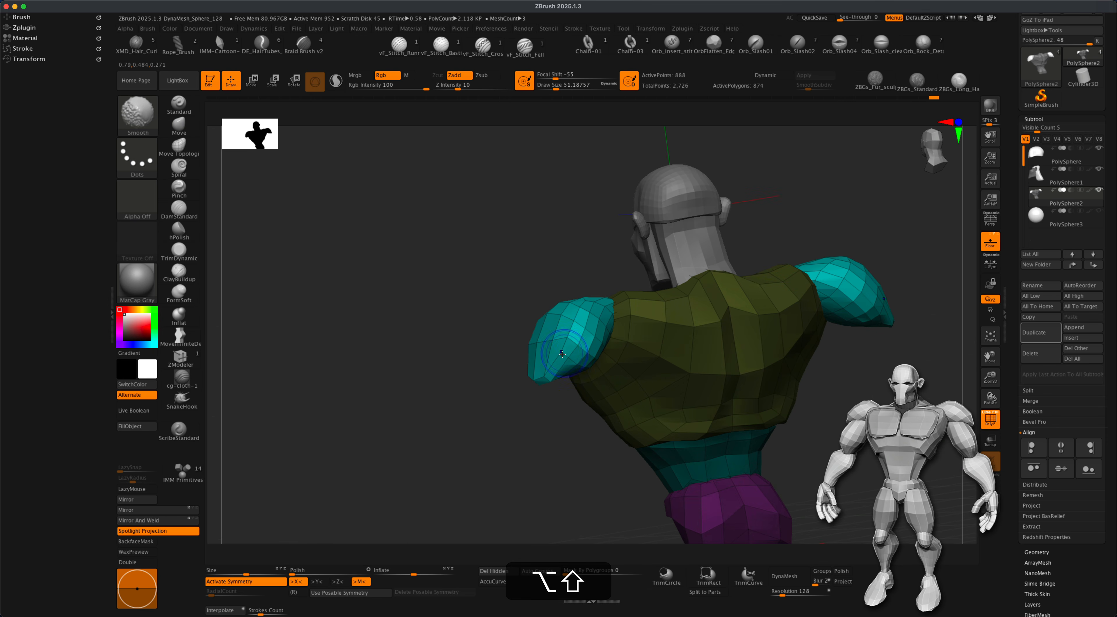
{"action": "left_click_drag", "start_coordinate": [585, 334], "coordinate": [574, 323], "text": "shift"}
{"action": "left_click_drag", "start_coordinate": [427, 333], "coordinate": [547, 315]}
{"action": "left_click_drag", "start_coordinate": [725, 334], "coordinate": [803, 327]}
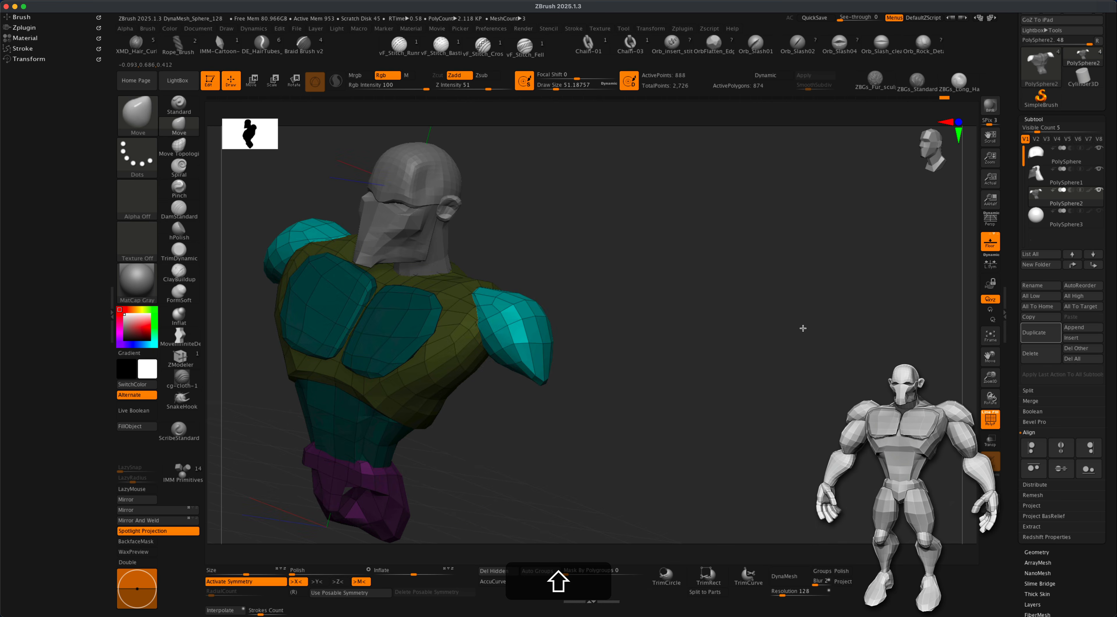
{"action": "left_click_drag", "start_coordinate": [527, 314], "coordinate": [535, 327], "text": "shift"}
{"action": "mouse_move", "coordinate": [644, 328]}
{"action": "left_mouse_down", "text": "shift"}
{"action": "mouse_move", "coordinate": [661, 365]}
{"action": "mouse_move", "coordinate": [760, 352]}
{"action": "left_mouse_up", "text": "shift"}
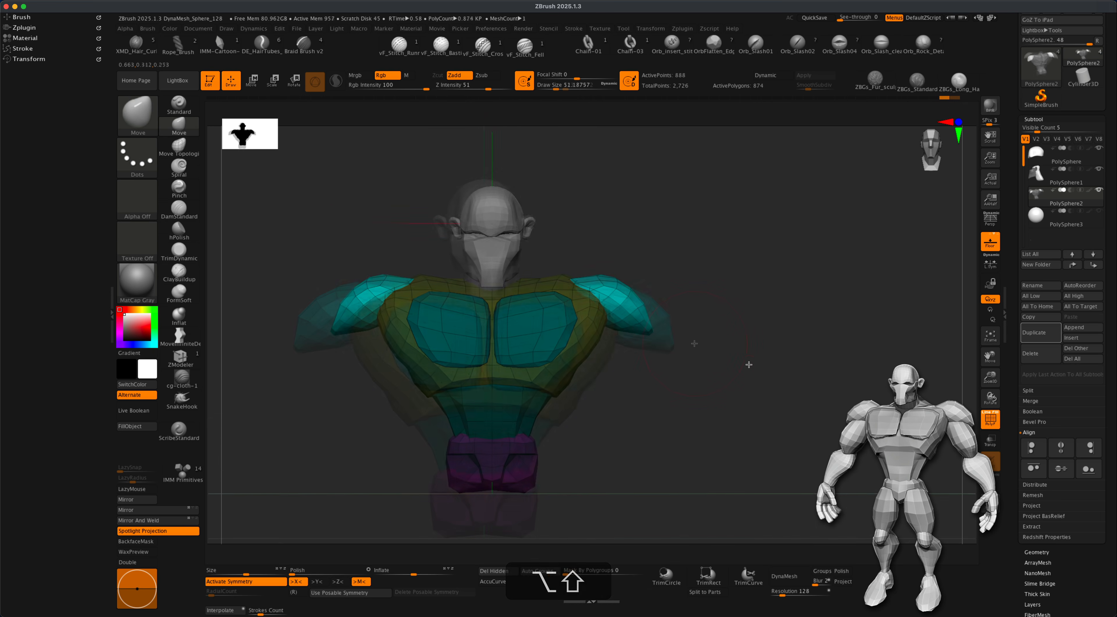
{"action": "left_click_drag", "start_coordinate": [748, 364], "coordinate": [703, 341], "text": "alt"}
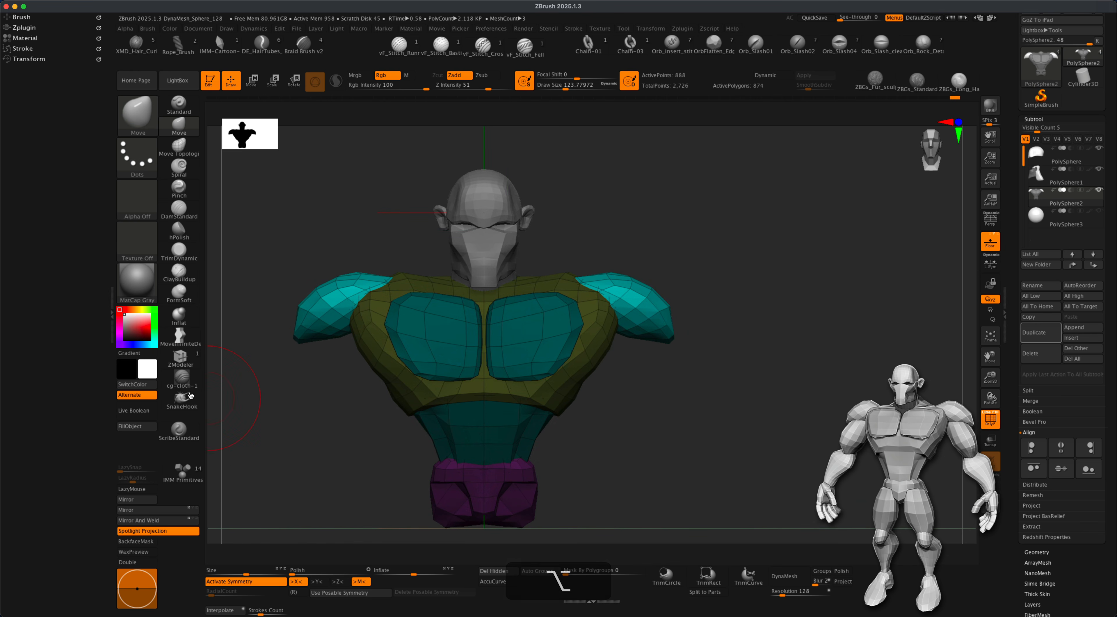
Step: Insert a mirrored pair of Capsule primitives on the undersides of the deltoids as upper arms
{"action": "left_click", "coordinate": [182, 471]}
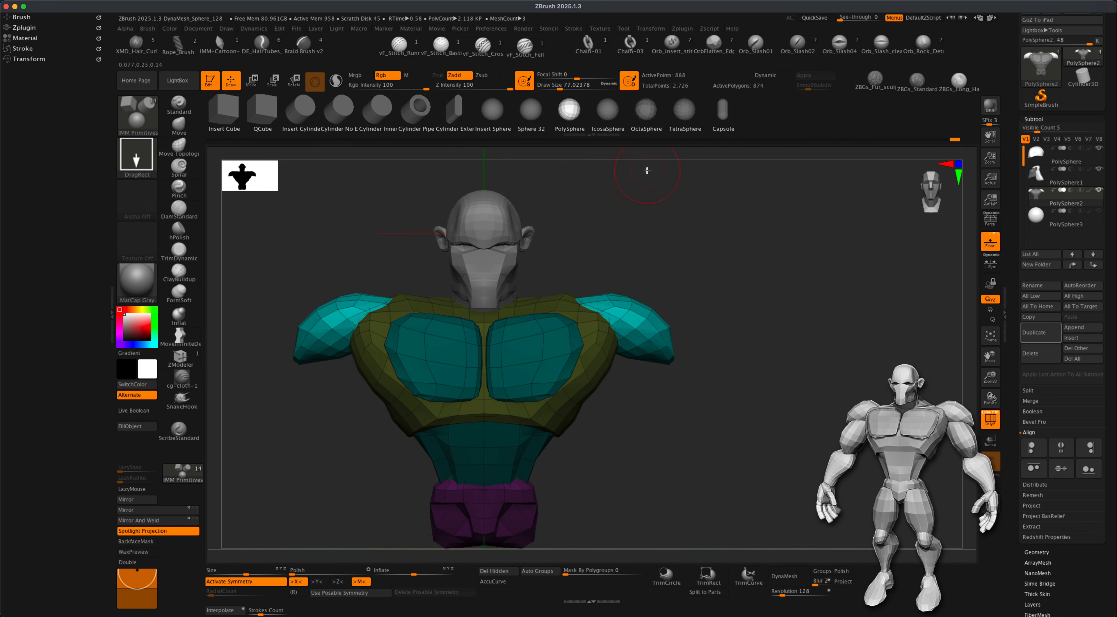
{"action": "mouse_move", "coordinate": [745, 284]}
{"action": "left_mouse_down"}
{"action": "mouse_move", "coordinate": [726, 217]}
{"action": "mouse_move", "coordinate": [711, 283]}
{"action": "mouse_move", "coordinate": [721, 274]}
{"action": "left_mouse_up"}
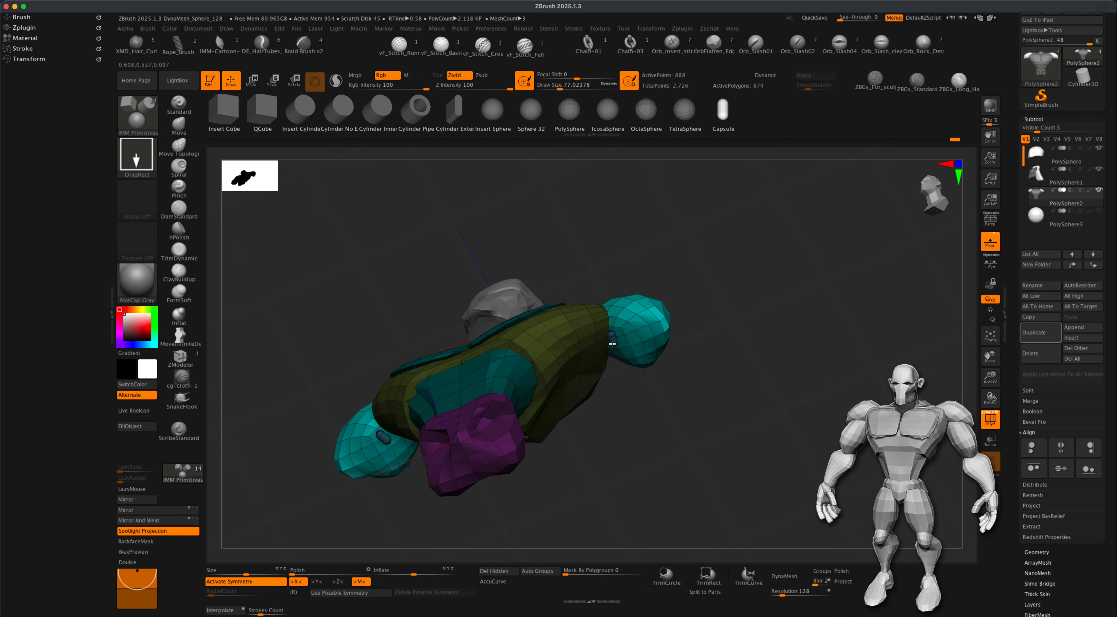
{"action": "mouse_move", "coordinate": [618, 360]}
{"action": "left_mouse_down"}
{"action": "mouse_move", "coordinate": [630, 385]}
{"action": "mouse_move", "coordinate": [604, 408]}
{"action": "mouse_move", "coordinate": [590, 373]}
{"action": "mouse_move", "coordinate": [605, 421]}
{"action": "mouse_move", "coordinate": [494, 369]}
{"action": "mouse_move", "coordinate": [507, 377]}
{"action": "mouse_move", "coordinate": [518, 383]}
{"action": "mouse_move", "coordinate": [490, 351]}
{"action": "mouse_move", "coordinate": [489, 366]}
{"action": "left_mouse_up"}
{"action": "left_click_drag", "start_coordinate": [763, 359], "coordinate": [801, 452]}
Step: Centre the transform gizmo on the upper-arm capsules, then rotate, enlarge and position them so they hang below the deltoids
{"action": "left_click", "coordinate": [178, 126]}
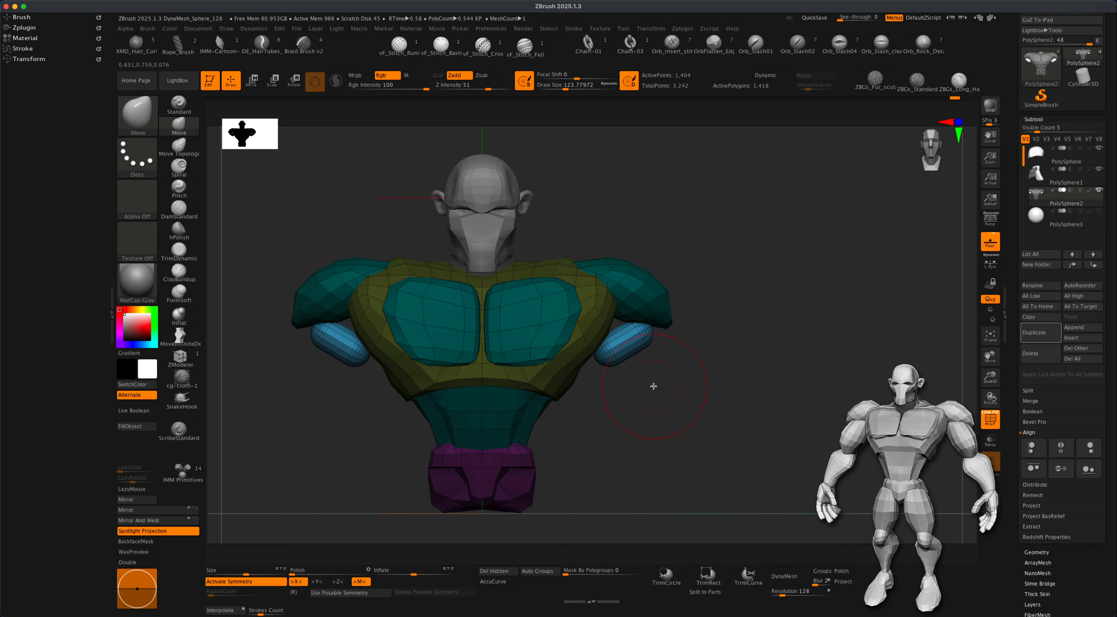
{"action": "left_click", "coordinate": [252, 80]}
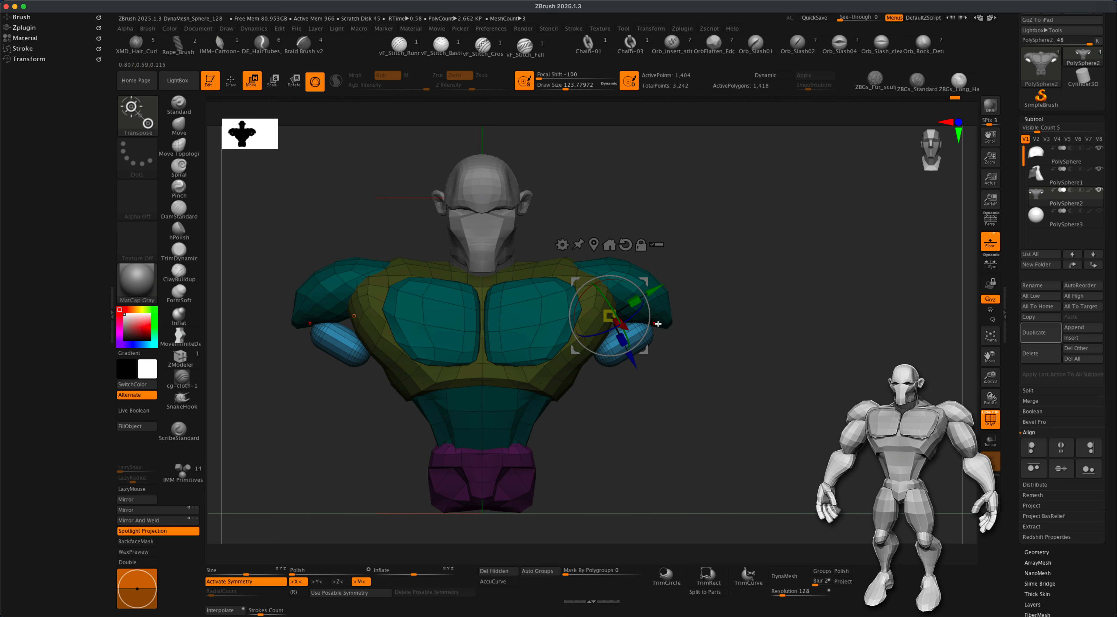
{"action": "left_click", "coordinate": [593, 245]}
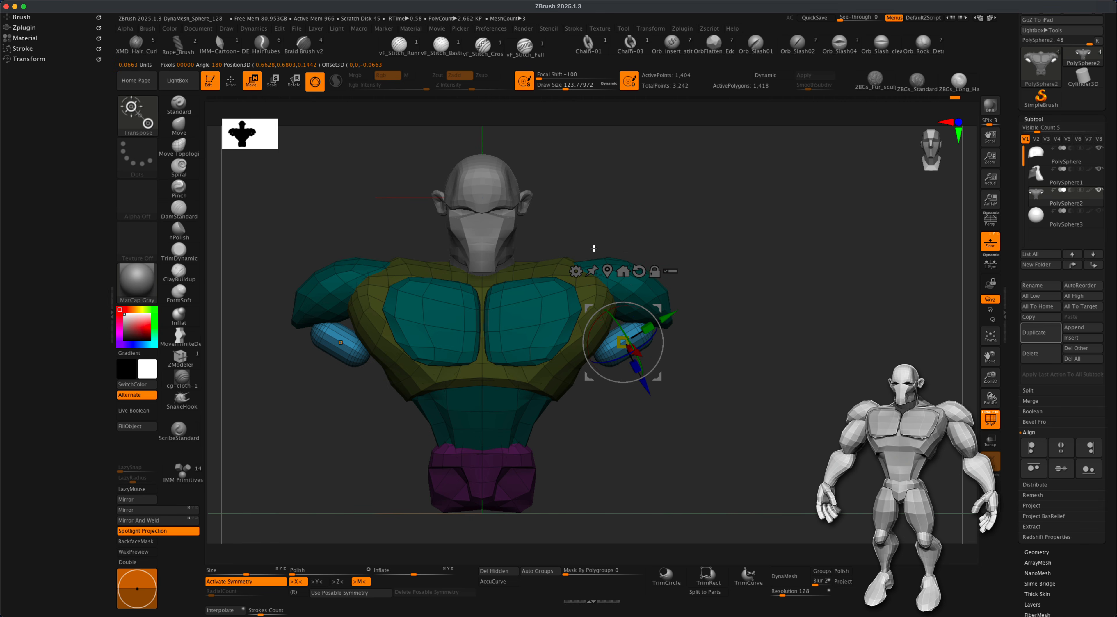
{"action": "left_click_drag", "start_coordinate": [662, 354], "coordinate": [672, 317]}
{"action": "key", "text": "super+z"}
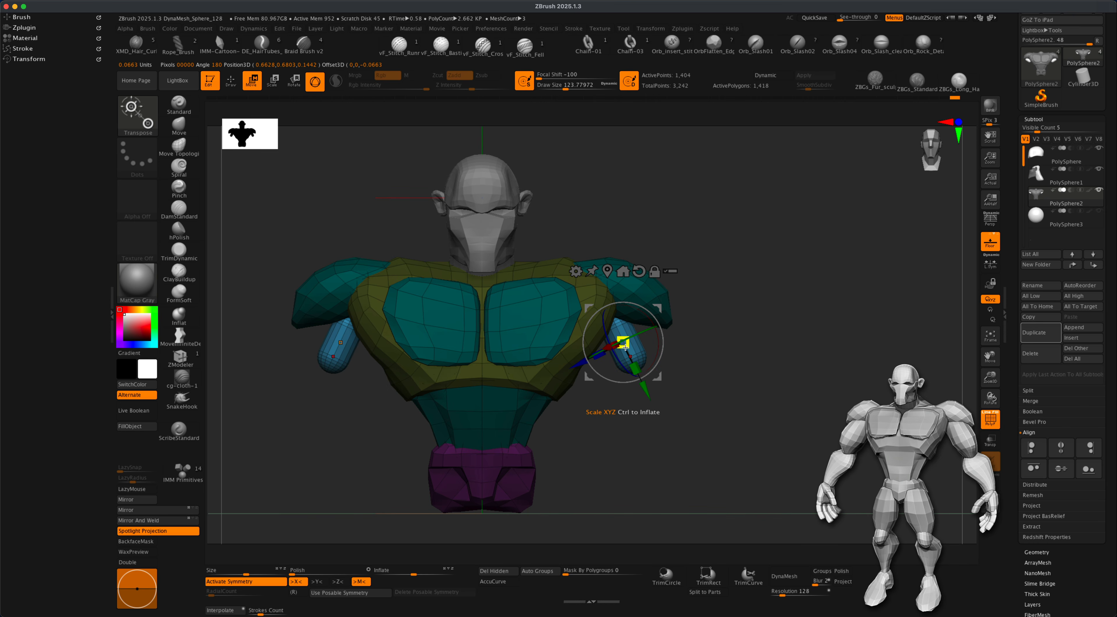
{"action": "left_click_drag", "start_coordinate": [626, 347], "coordinate": [681, 313]}
{"action": "left_click_drag", "start_coordinate": [657, 376], "coordinate": [662, 374]}
{"action": "left_click_drag", "start_coordinate": [806, 380], "coordinate": [752, 383], "text": "shift"}
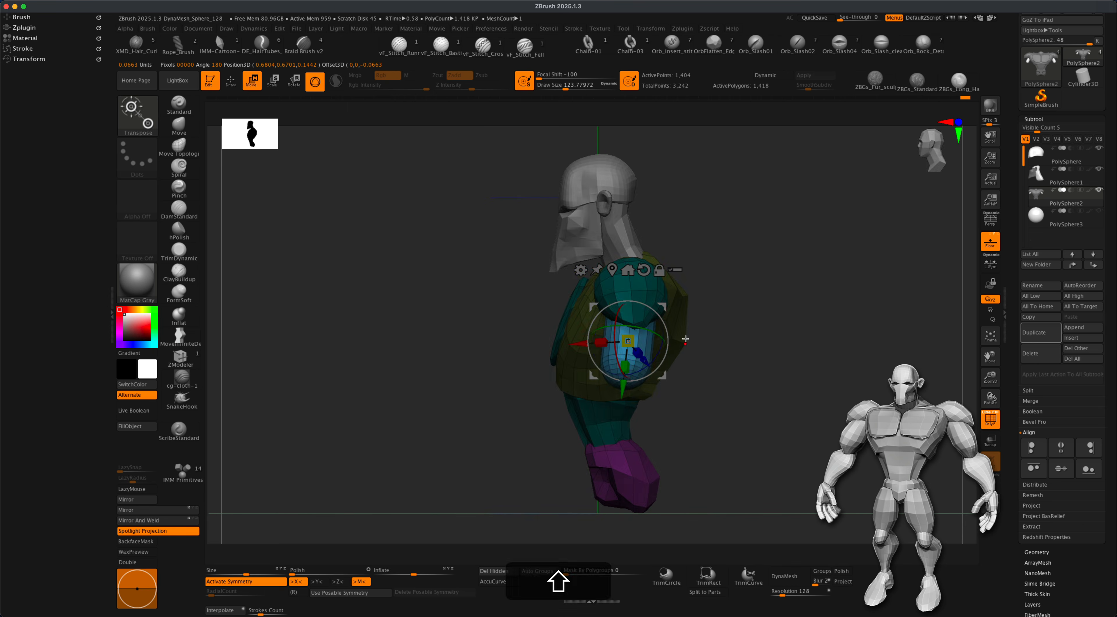
{"action": "left_click_drag", "start_coordinate": [375, 451], "coordinate": [422, 451], "text": "shift"}
{"action": "left_click_drag", "start_coordinate": [402, 375], "coordinate": [410, 383]}
Step: Reshape the side contours of the upper-arm capsules with a Move brush about 140 in size
{"action": "left_click", "coordinate": [179, 125]}
{"action": "mouse_move", "coordinate": [288, 340]}
{"action": "left_mouse_down"}
{"action": "mouse_move", "coordinate": [304, 366]}
{"action": "mouse_move", "coordinate": [648, 441]}
{"action": "mouse_move", "coordinate": [616, 441]}
{"action": "mouse_move", "coordinate": [485, 378]}
{"action": "left_mouse_up"}
{"action": "key", "text": "s"}
{"action": "left_click", "coordinate": [607, 434]}
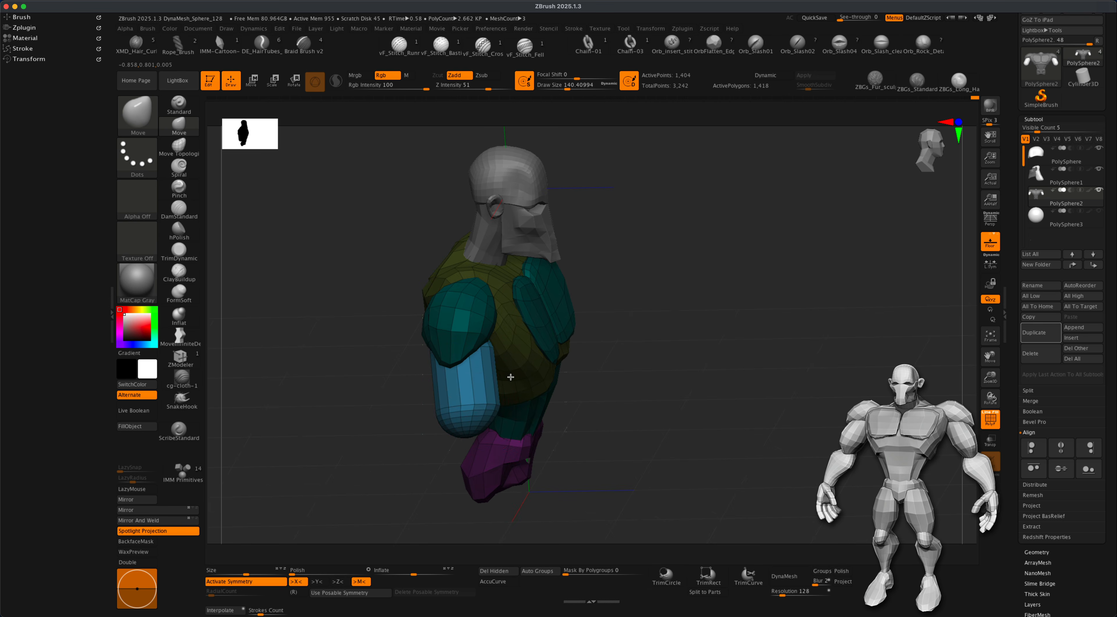
{"action": "mouse_move", "coordinate": [391, 394]}
{"action": "left_mouse_down"}
{"action": "mouse_move", "coordinate": [426, 380]}
{"action": "mouse_move", "coordinate": [404, 376]}
{"action": "left_mouse_up"}
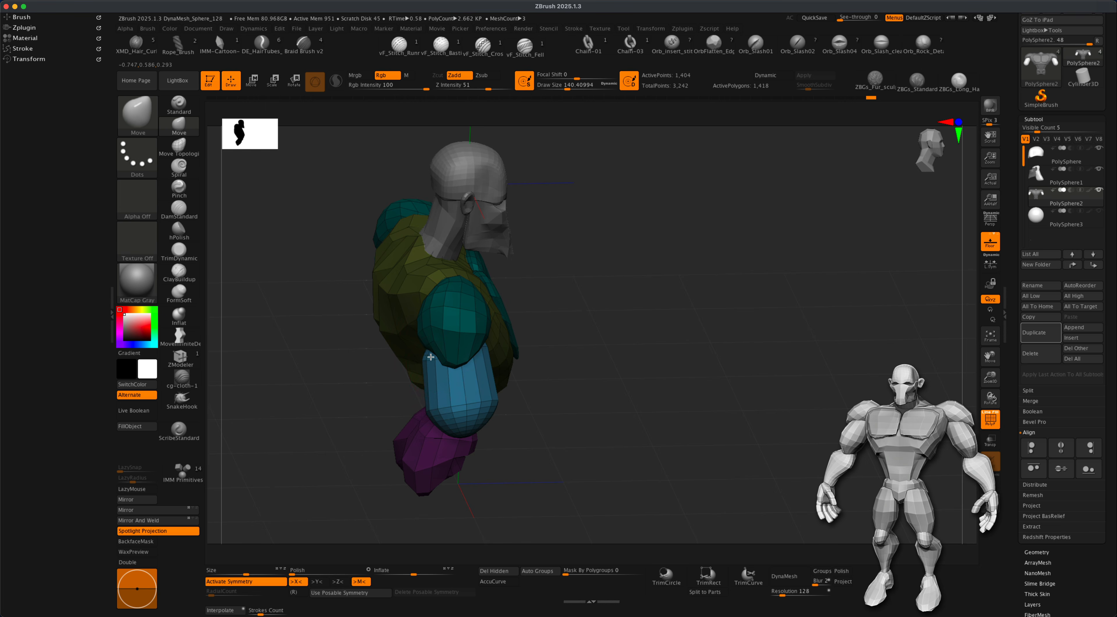
Step: Refine the back and outer contours of the upper-arm capsules with a Move brush about 116 in size
{"action": "mouse_move", "coordinate": [557, 381]}
{"action": "left_mouse_down"}
{"action": "mouse_move", "coordinate": [604, 377]}
{"action": "mouse_move", "coordinate": [698, 419]}
{"action": "mouse_move", "coordinate": [711, 381]}
{"action": "mouse_move", "coordinate": [674, 383]}
{"action": "left_mouse_up"}
{"action": "key", "text": "s"}
{"action": "mouse_move", "coordinate": [536, 362]}
{"action": "left_mouse_down"}
{"action": "mouse_move", "coordinate": [515, 325]}
{"action": "mouse_move", "coordinate": [536, 386]}
{"action": "left_mouse_up"}
{"action": "left_click_drag", "start_coordinate": [664, 427], "coordinate": [634, 428]}
{"action": "left_click_drag", "start_coordinate": [704, 384], "coordinate": [691, 392]}
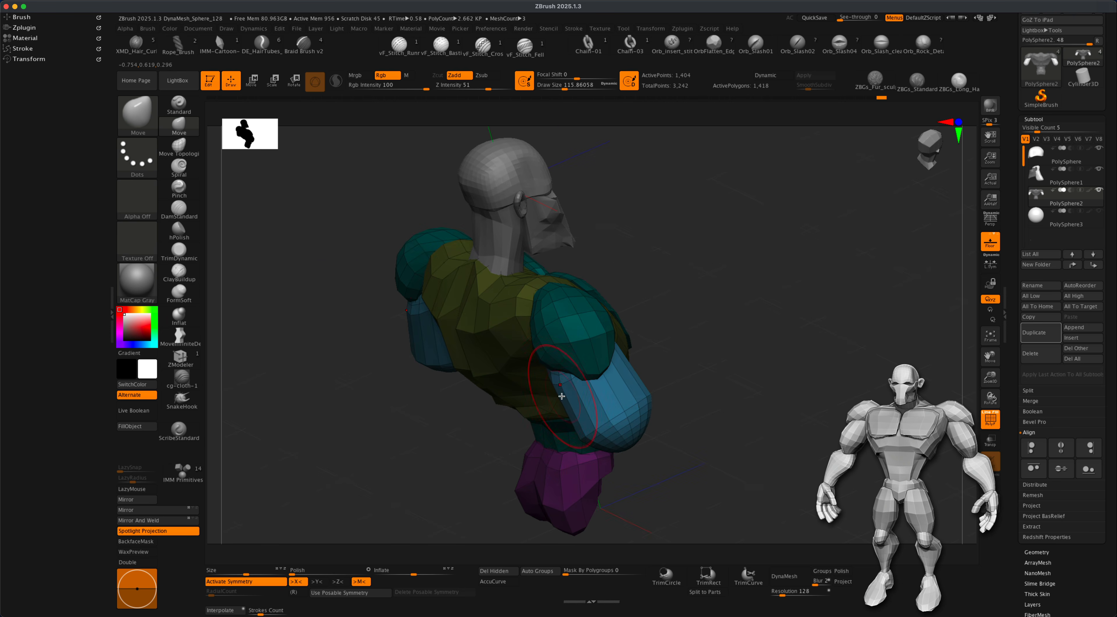
{"action": "left_click_drag", "start_coordinate": [697, 401], "coordinate": [757, 395]}
{"action": "left_click_drag", "start_coordinate": [619, 401], "coordinate": [676, 399]}
Step: Insert two single edge loops around the upper-arm capsules with the ZModeler brush
{"action": "left_click", "coordinate": [181, 358]}
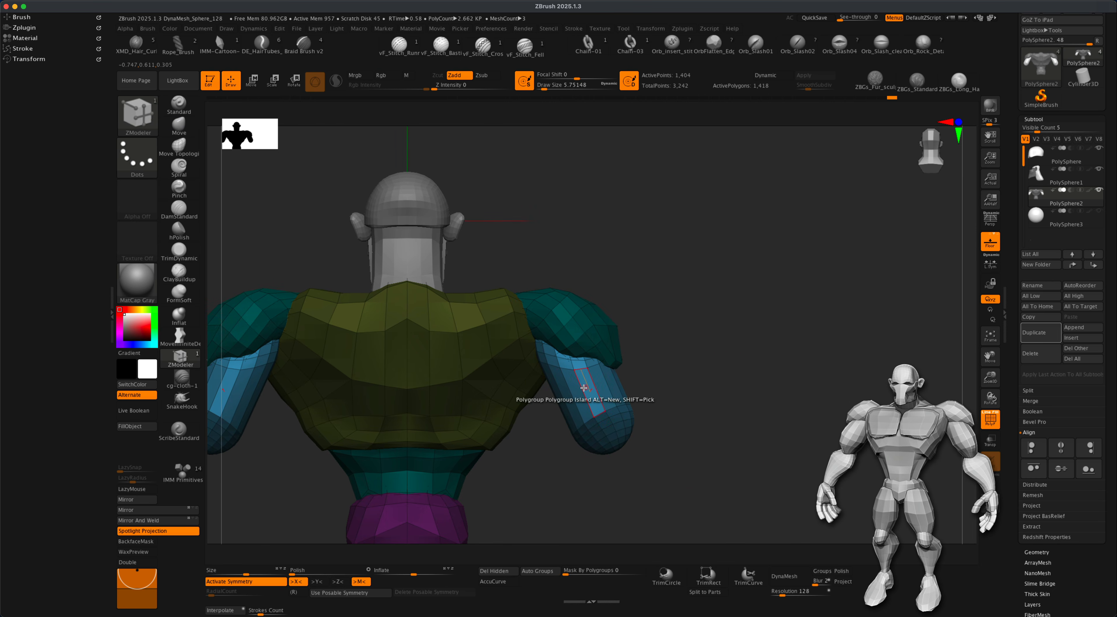
{"action": "left_click", "coordinate": [584, 387]}
{"action": "key", "text": "space"}
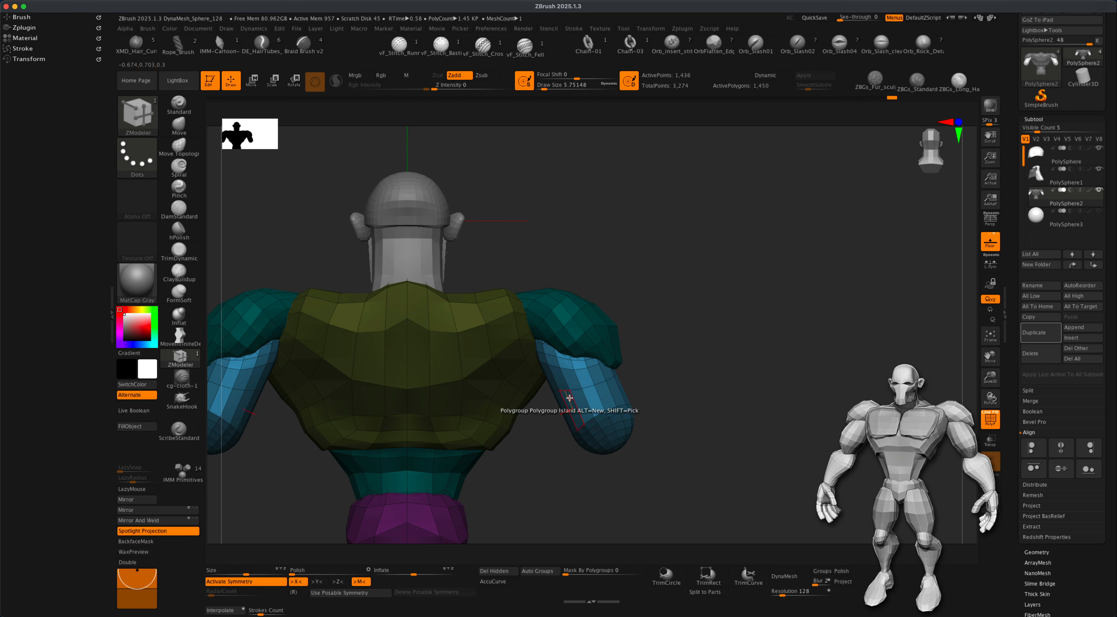
{"action": "key", "text": "space"}
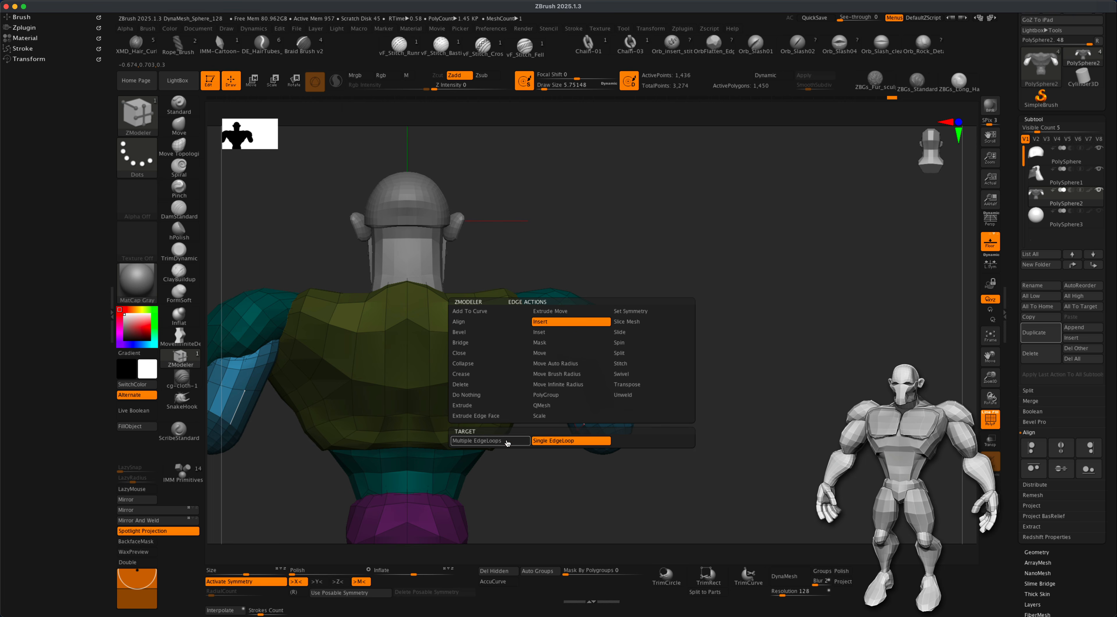
{"action": "left_click", "coordinate": [598, 446]}
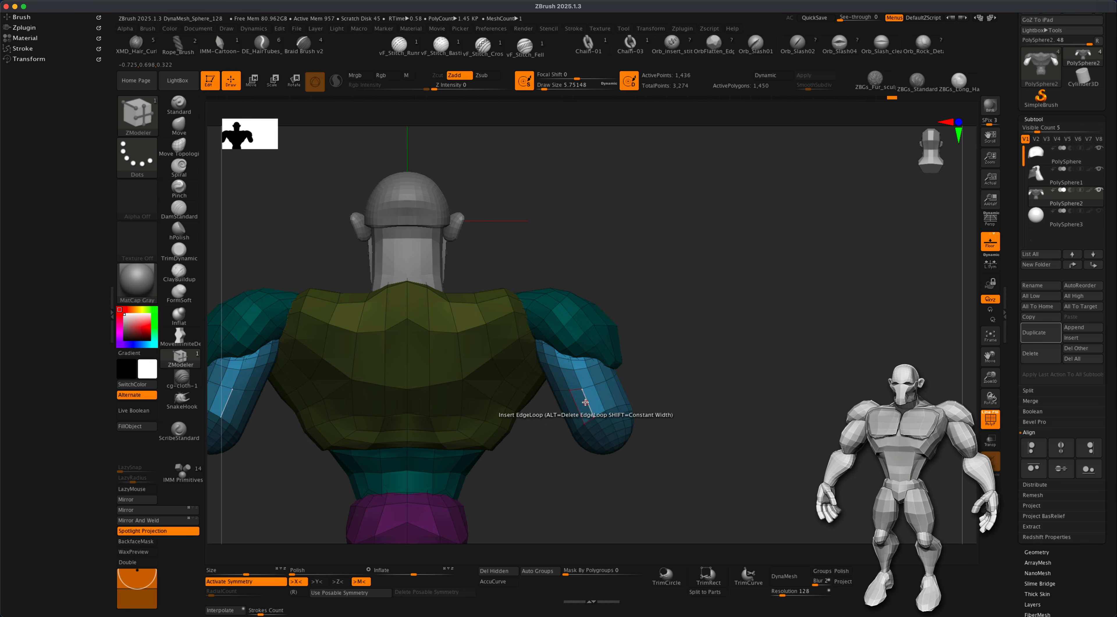
{"action": "left_click_drag", "start_coordinate": [753, 387], "coordinate": [686, 432], "text": "alt"}
{"action": "left_click", "coordinate": [588, 385]}
Step: Sculpt the upper-arm capsules into fuller biceps and triceps forms with a Move brush between about 104 and 124 in size
{"action": "mouse_move", "coordinate": [735, 384]}
{"action": "left_mouse_down", "text": "alt"}
{"action": "mouse_move", "coordinate": [731, 313]}
{"action": "mouse_move", "coordinate": [690, 324]}
{"action": "mouse_move", "coordinate": [681, 395]}
{"action": "left_mouse_up", "text": "alt"}
{"action": "left_click", "coordinate": [179, 127]}
{"action": "key", "text": "s"}
{"action": "key", "text": "s"}
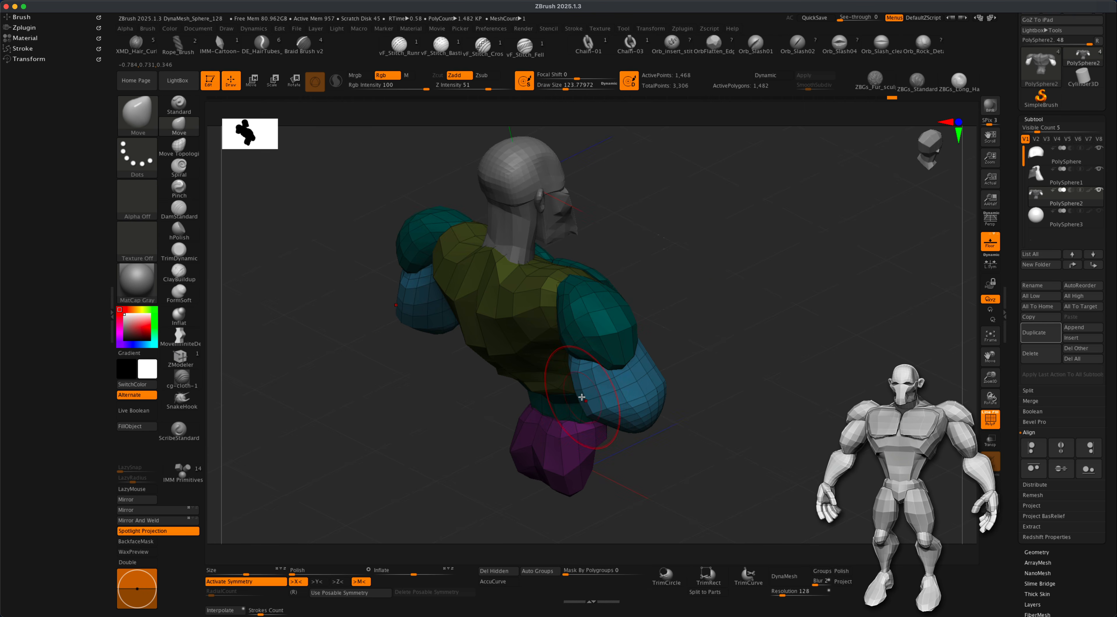
{"action": "left_click_drag", "start_coordinate": [574, 402], "coordinate": [579, 396]}
{"action": "left_click_drag", "start_coordinate": [774, 386], "coordinate": [708, 382]}
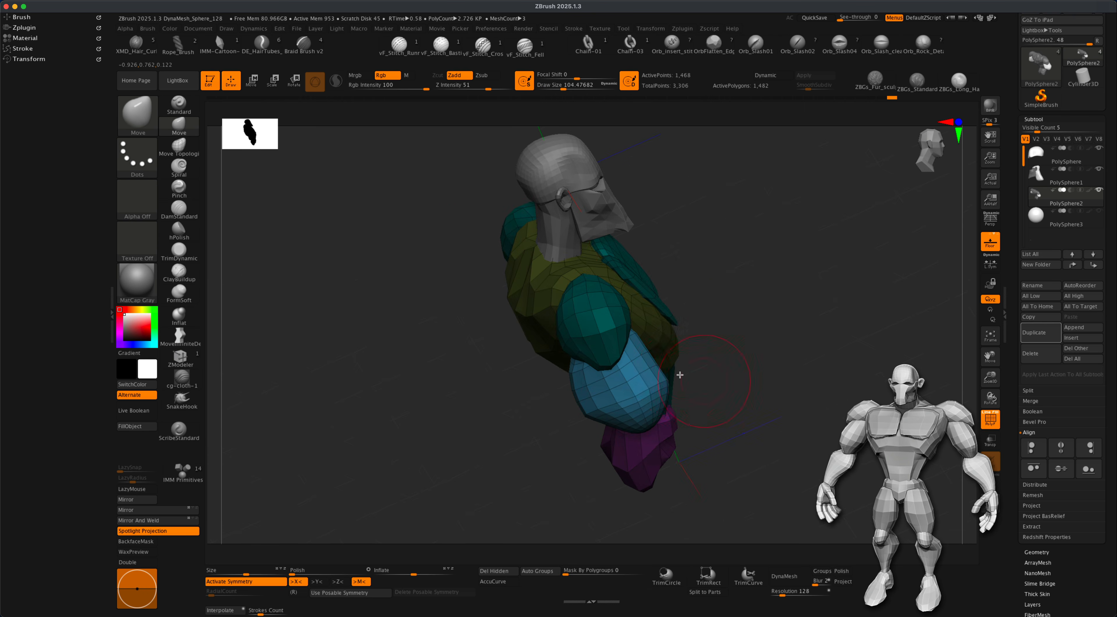
{"action": "left_click_drag", "start_coordinate": [657, 359], "coordinate": [656, 357]}
{"action": "left_click_drag", "start_coordinate": [783, 362], "coordinate": [658, 373]}
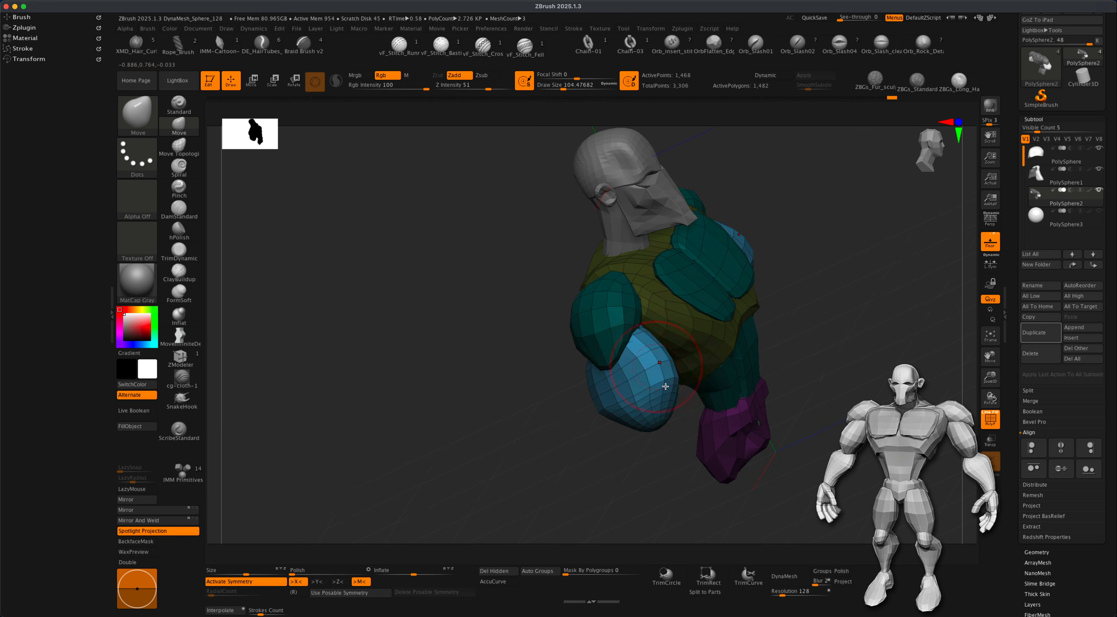
{"action": "left_click_drag", "start_coordinate": [683, 437], "coordinate": [594, 467]}
{"action": "left_click_drag", "start_coordinate": [725, 441], "coordinate": [733, 444]}
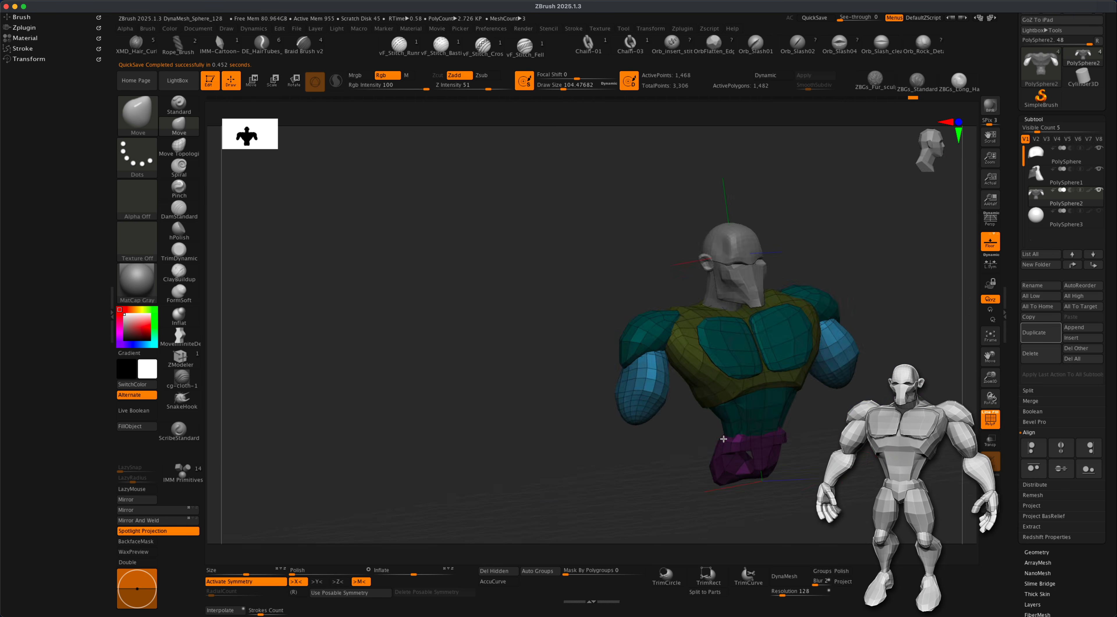
Step: Insert a second mirrored pair of Capsule primitives at the lower ends of the upper arms as forearms
{"action": "left_click_drag", "start_coordinate": [698, 358], "coordinate": [718, 432], "text": "alt+shift"}
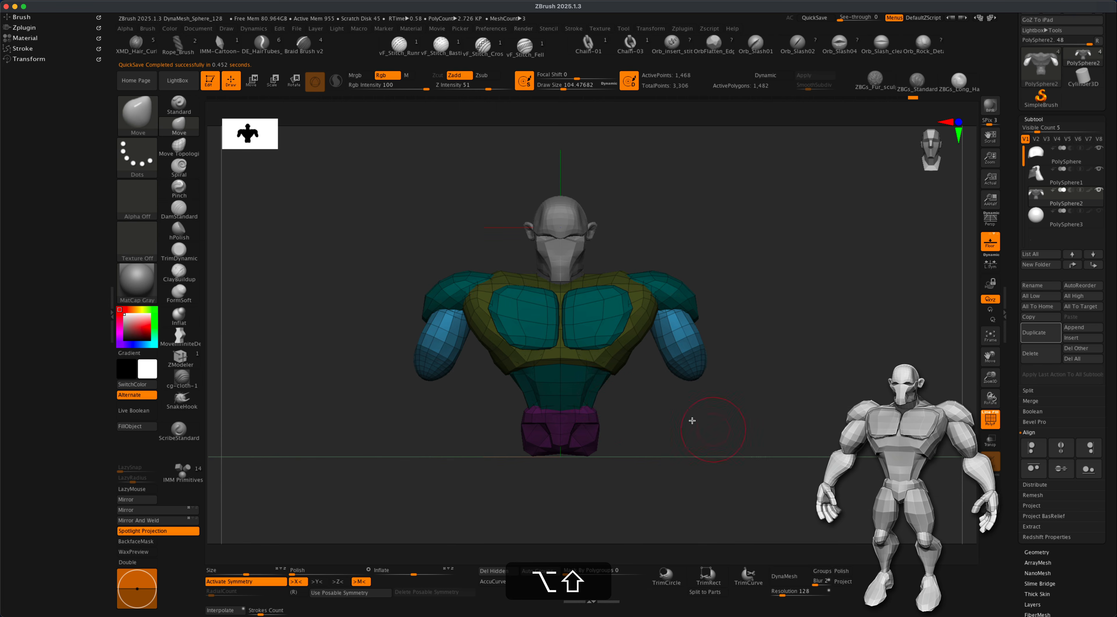
{"action": "left_click_drag", "start_coordinate": [327, 448], "coordinate": [350, 449], "text": "alt"}
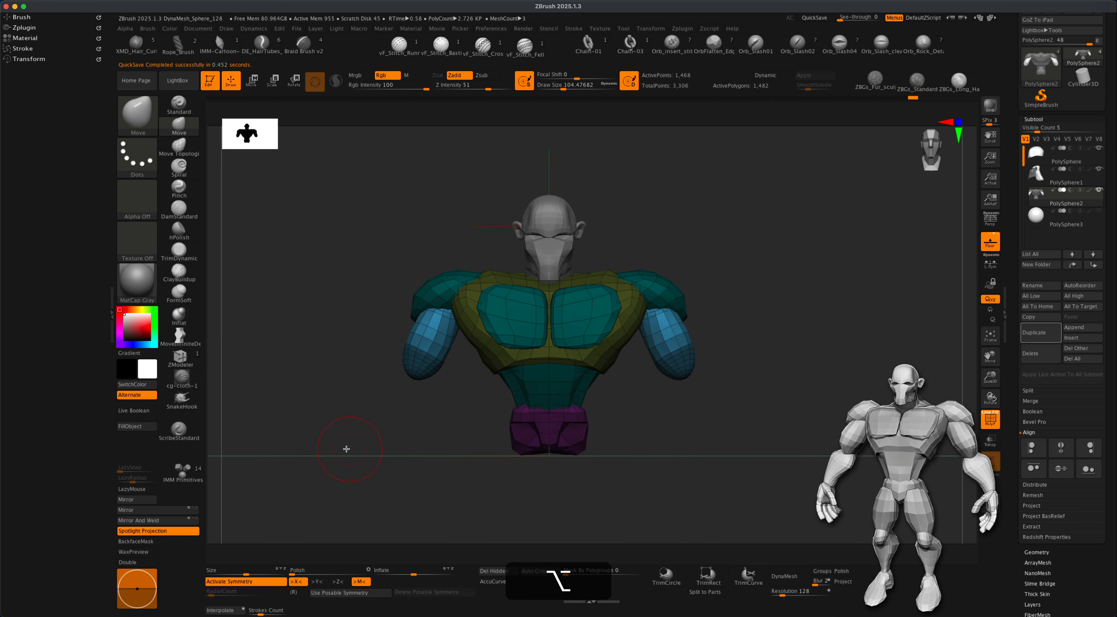
{"action": "left_click", "coordinate": [182, 472]}
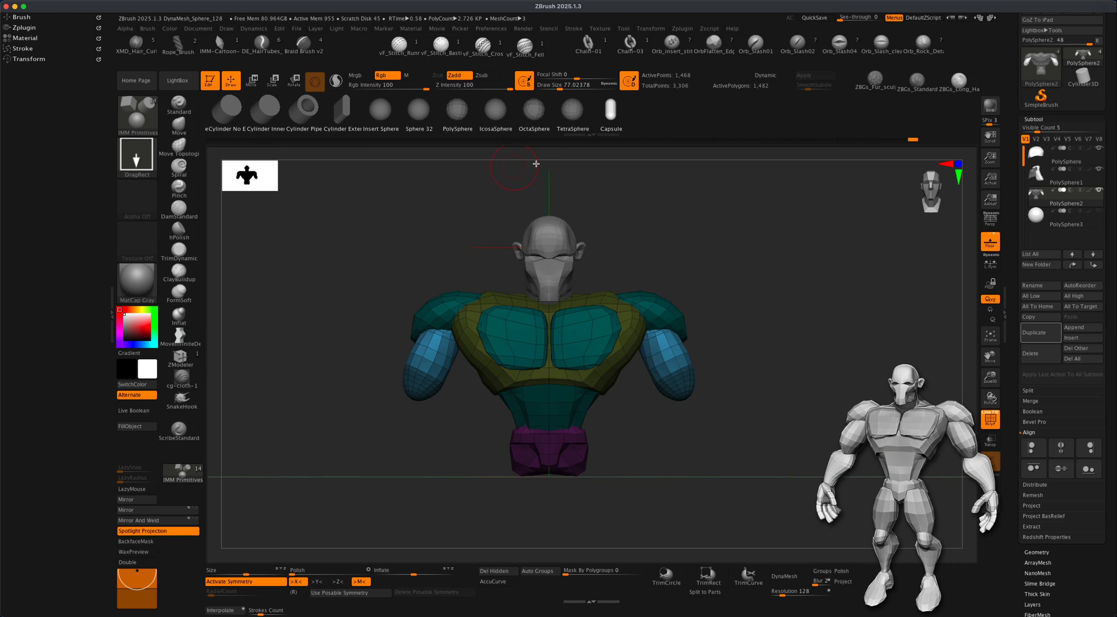
{"action": "left_click_drag", "start_coordinate": [725, 237], "coordinate": [637, 300]}
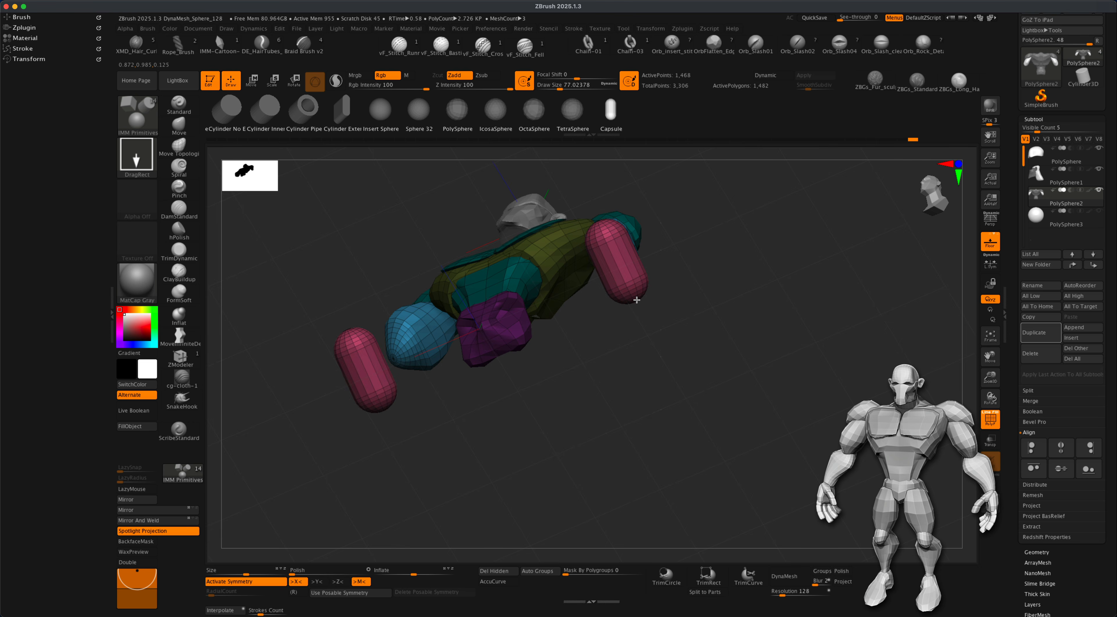
{"action": "left_click_drag", "start_coordinate": [698, 356], "coordinate": [766, 416]}
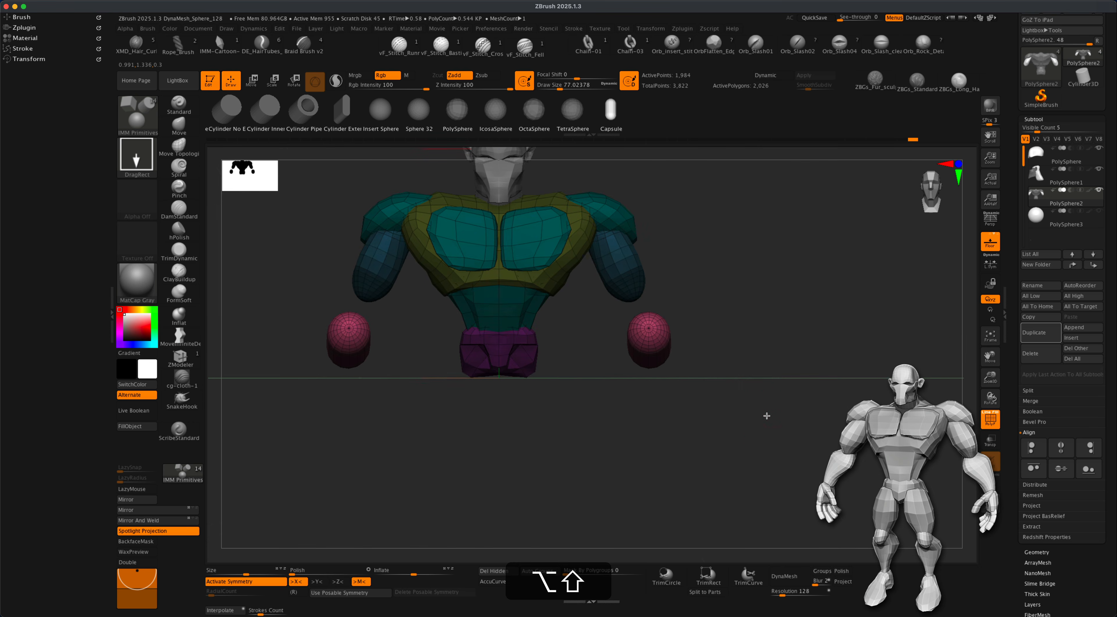
Step: Centre the transform gizmo on the mirrored forearm capsules, then rotate and move them into line below the upper arms
{"action": "left_click", "coordinate": [252, 81]}
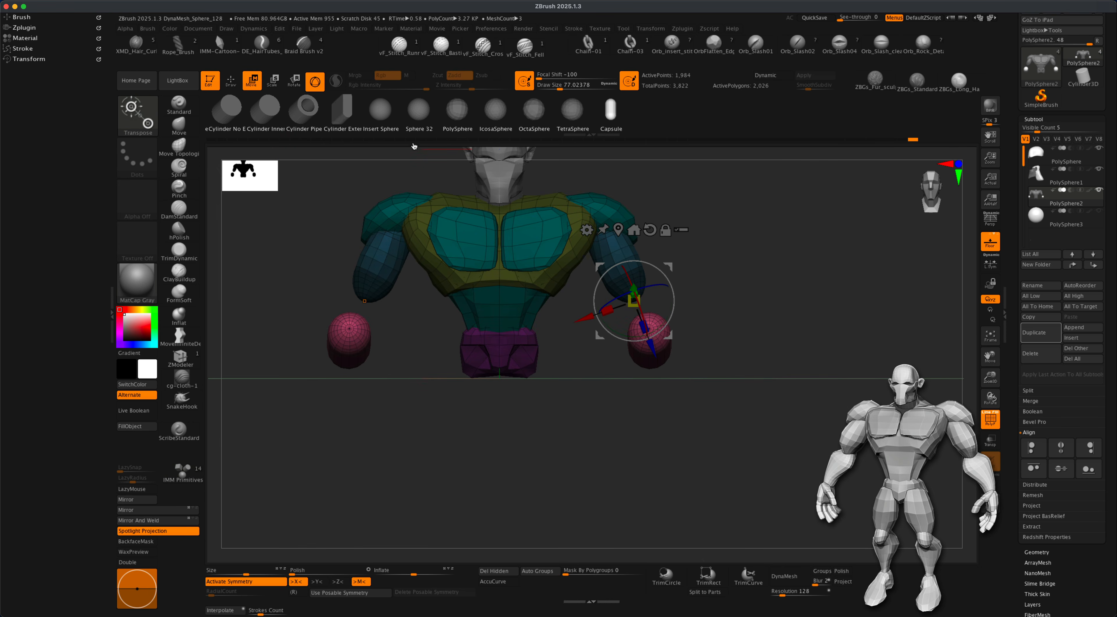
{"action": "left_click", "coordinate": [619, 231]}
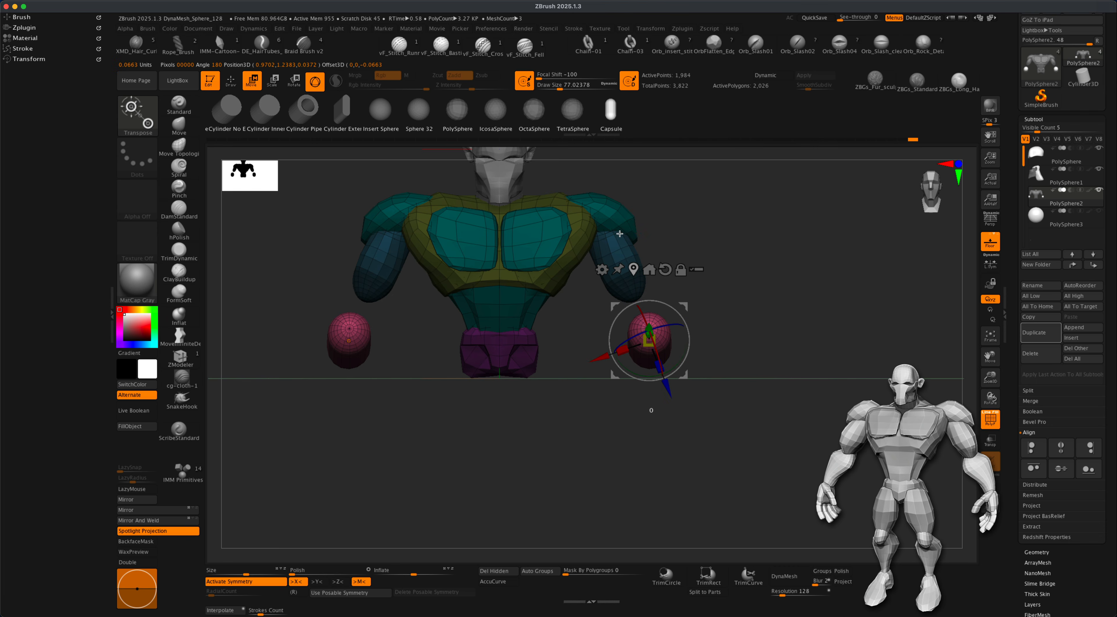
{"action": "left_click_drag", "start_coordinate": [655, 346], "coordinate": [632, 302]}
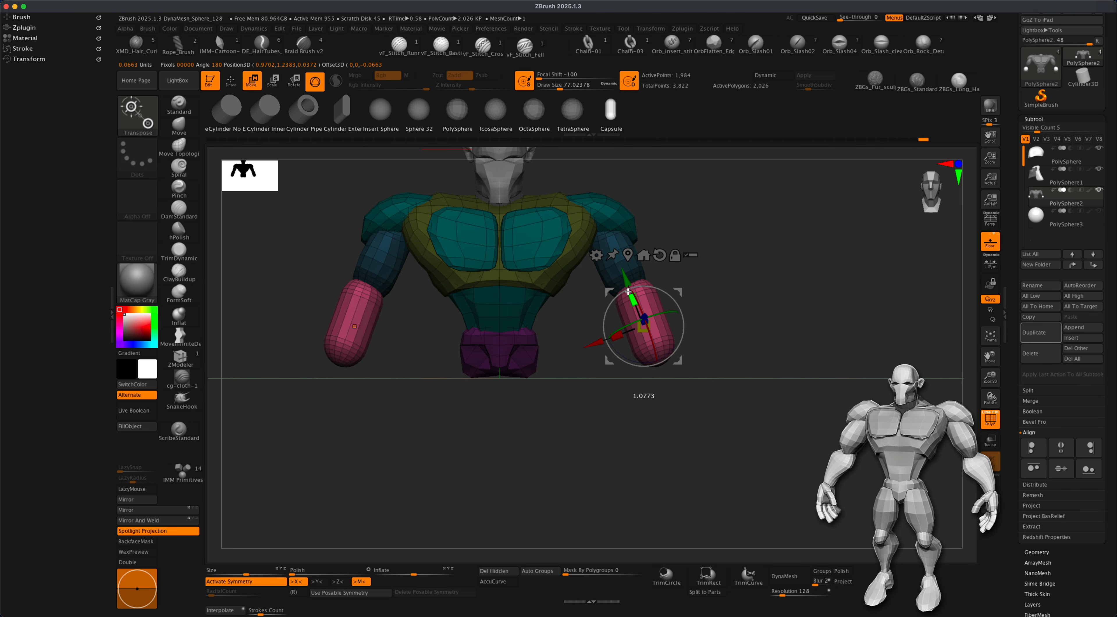
{"action": "key", "text": "super+z"}
{"action": "key", "text": "alt+super+z"}
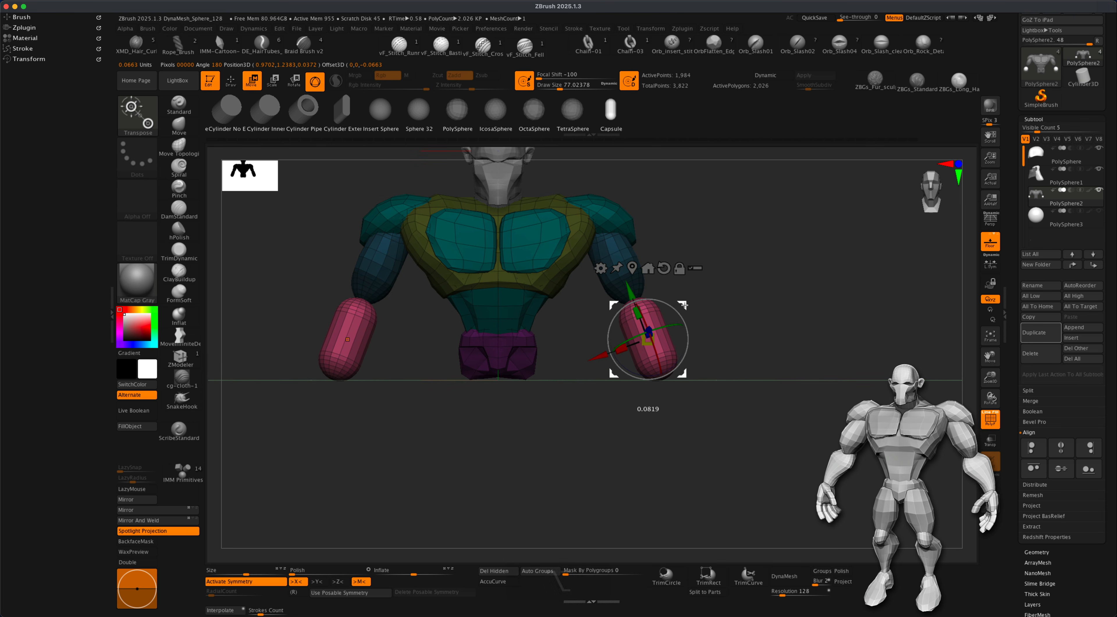
Step: Position and tilt the forearm capsules below the upper arms with a Move brush between about 202 and 293 in size
{"action": "key", "text": "q"}
{"action": "key", "text": "s"}
{"action": "left_click_drag", "start_coordinate": [689, 350], "coordinate": [699, 351]}
{"action": "key", "text": "s"}
{"action": "left_click_drag", "start_coordinate": [633, 460], "coordinate": [636, 459]}
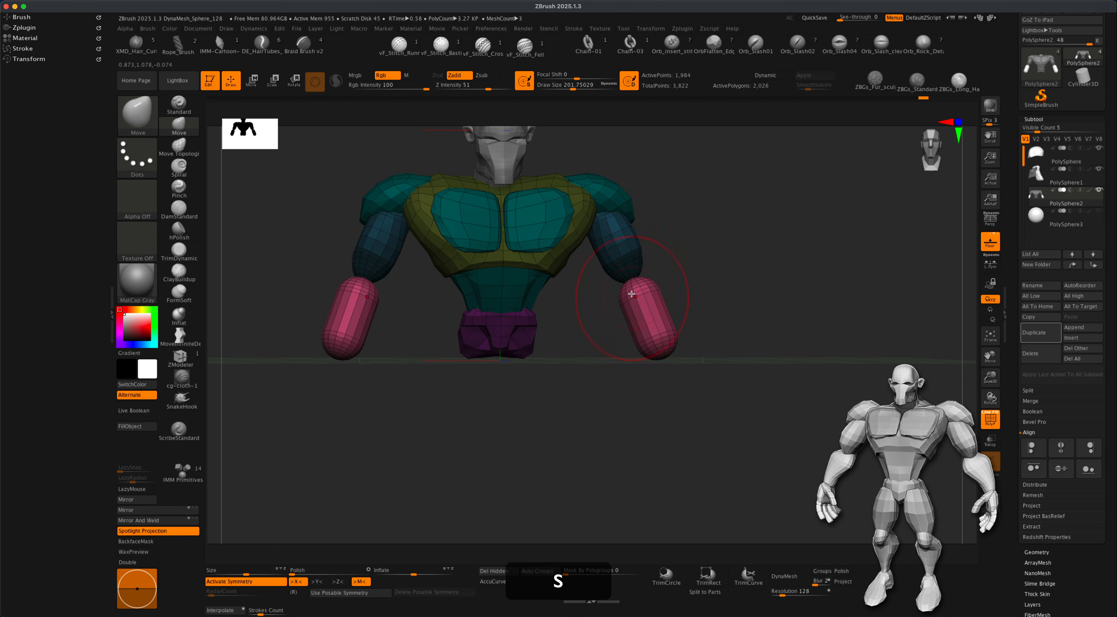
{"action": "left_click_drag", "start_coordinate": [728, 348], "coordinate": [703, 349], "text": "shift"}
{"action": "key", "text": "s"}
{"action": "left_click_drag", "start_coordinate": [553, 391], "coordinate": [558, 392]}
{"action": "left_click_drag", "start_coordinate": [694, 454], "coordinate": [676, 456]}
{"action": "left_click_drag", "start_coordinate": [647, 282], "coordinate": [655, 280]}
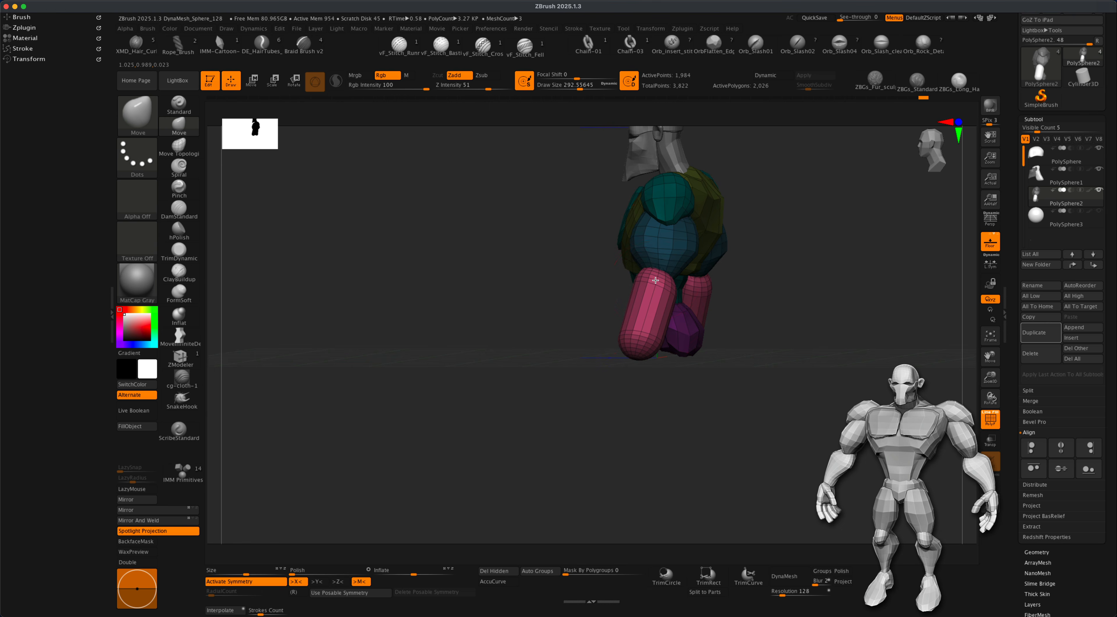
{"action": "left_click_drag", "start_coordinate": [618, 346], "coordinate": [623, 351]}
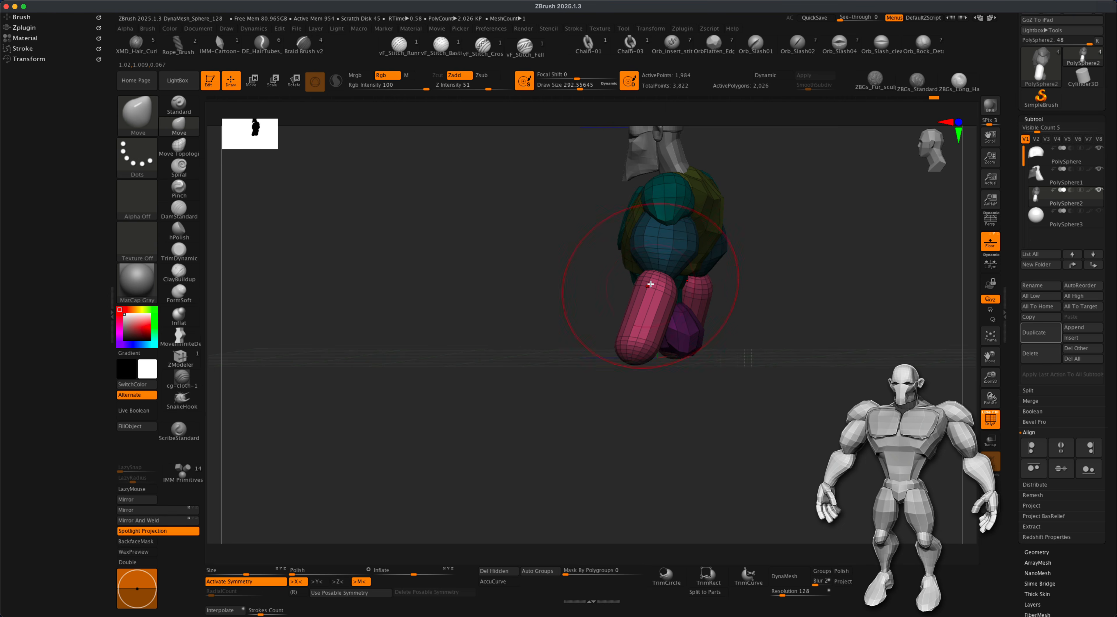
{"action": "left_click_drag", "start_coordinate": [757, 277], "coordinate": [828, 294]}
{"action": "mouse_move", "coordinate": [750, 304]}
{"action": "left_mouse_down", "text": "alt"}
{"action": "mouse_move", "coordinate": [775, 351]}
{"action": "mouse_move", "coordinate": [728, 361]}
{"action": "mouse_move", "coordinate": [762, 361]}
{"action": "mouse_move", "coordinate": [753, 381]}
{"action": "mouse_move", "coordinate": [775, 390]}
{"action": "left_mouse_up", "text": "alt"}
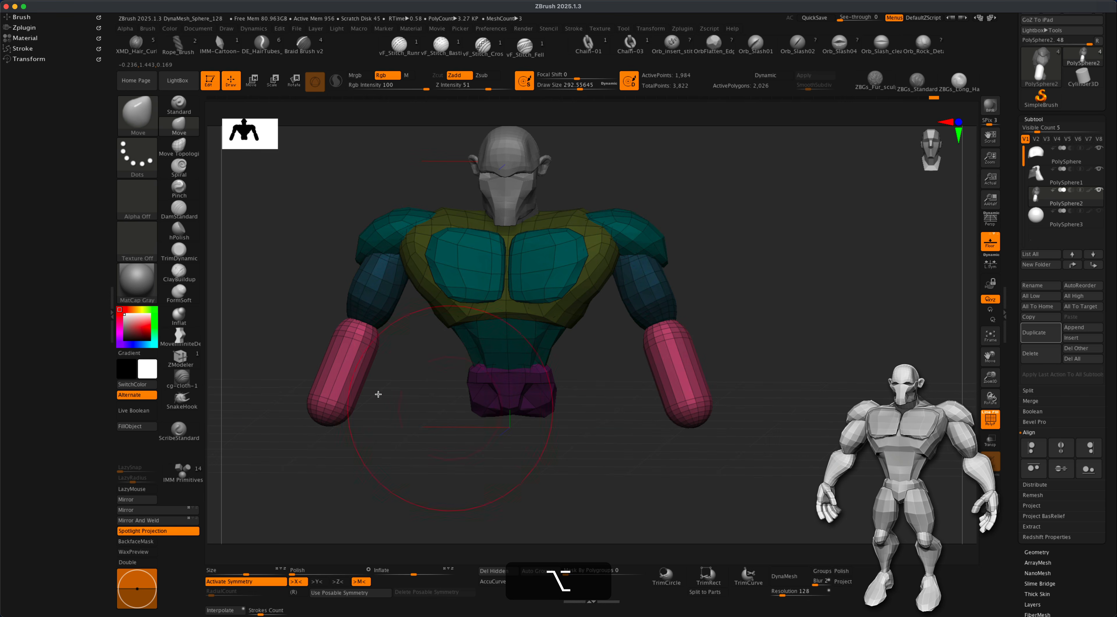
Step: Taper the forearm capsules toward the wrists by deflating their lower ends with an Inflat brush about 167 in size
{"action": "left_click", "coordinate": [179, 316]}
{"action": "key", "text": "s"}
{"action": "left_click_drag", "start_coordinate": [593, 457], "coordinate": [589, 457]}
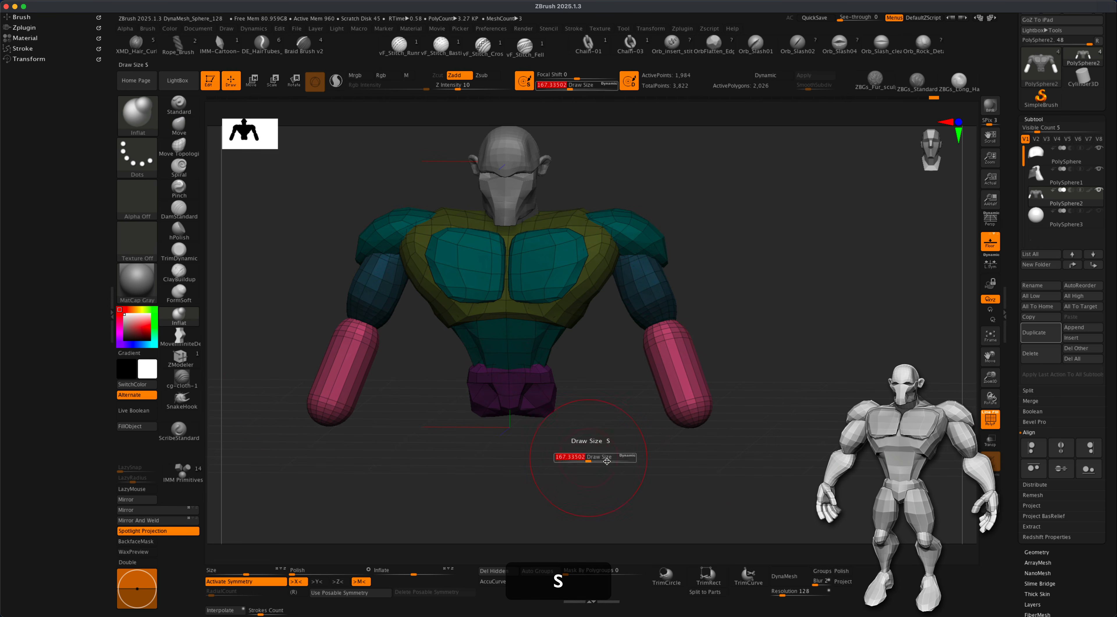
{"action": "left_click_drag", "start_coordinate": [747, 470], "coordinate": [731, 459], "text": "alt"}
{"action": "left_click_drag", "start_coordinate": [721, 225], "coordinate": [679, 398]}
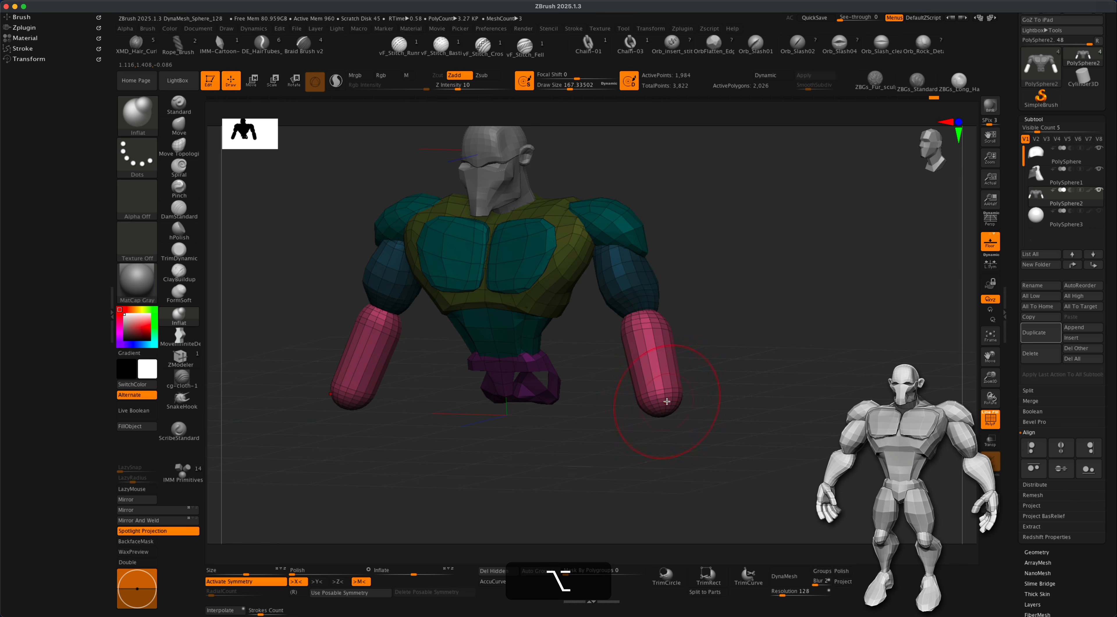
{"action": "mouse_move", "coordinate": [649, 403]}
{"action": "left_mouse_down", "text": "alt"}
{"action": "mouse_move", "coordinate": [615, 344]}
{"action": "mouse_move", "coordinate": [653, 383]}
{"action": "mouse_move", "coordinate": [632, 404]}
{"action": "left_mouse_up", "text": "alt"}
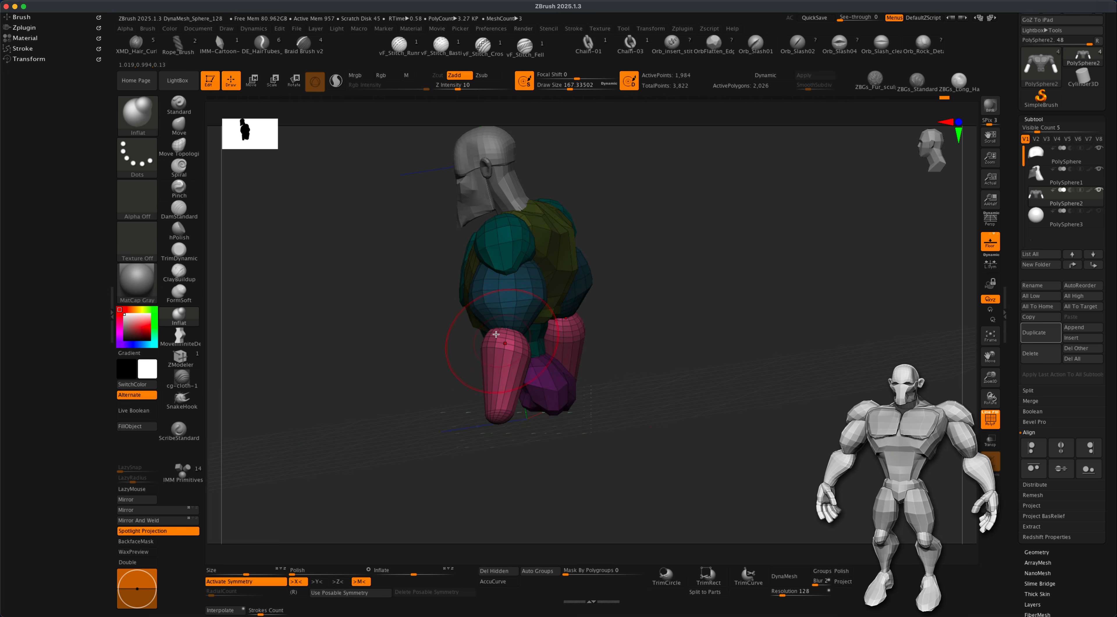
{"action": "left_click_drag", "start_coordinate": [670, 413], "coordinate": [795, 409]}
{"action": "left_click_drag", "start_coordinate": [793, 381], "coordinate": [804, 383], "text": "alt"}
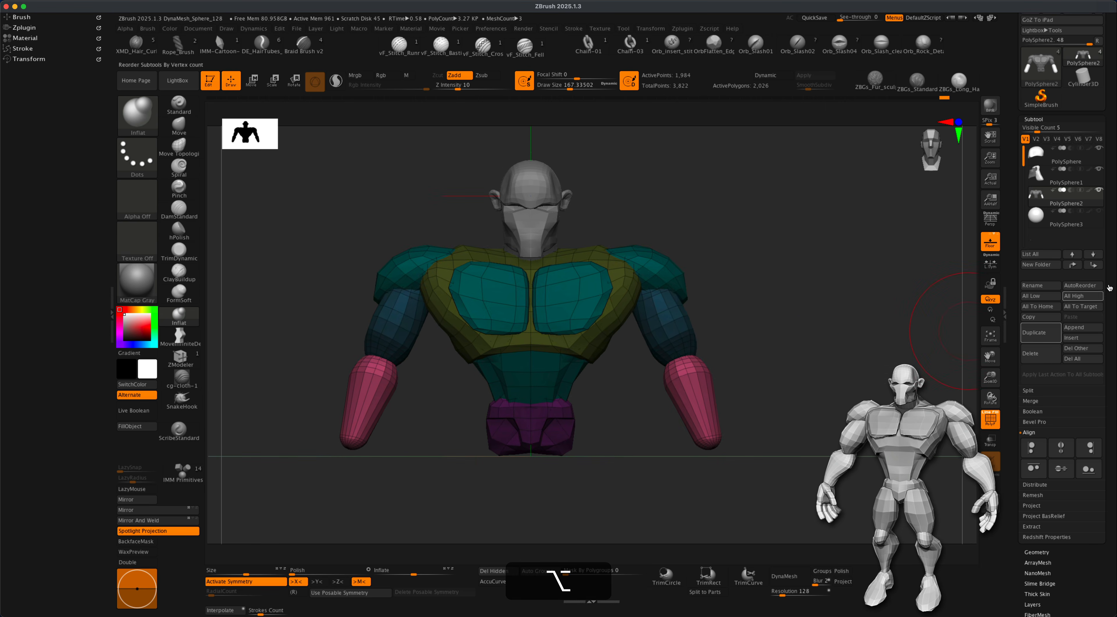
{"action": "left_click_drag", "start_coordinate": [842, 339], "coordinate": [839, 347]}
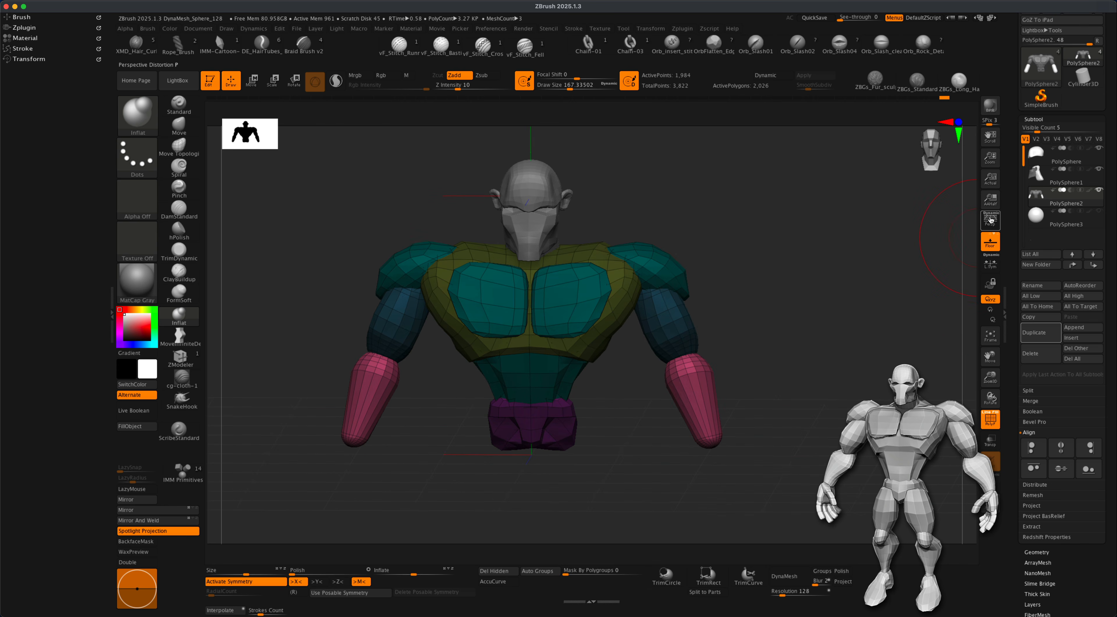
Step: Save the tool as BaseMeshHero and turn on perspective distortion for the viewport
{"action": "left_click_drag", "start_coordinate": [1110, 229], "coordinate": [1108, 306]}
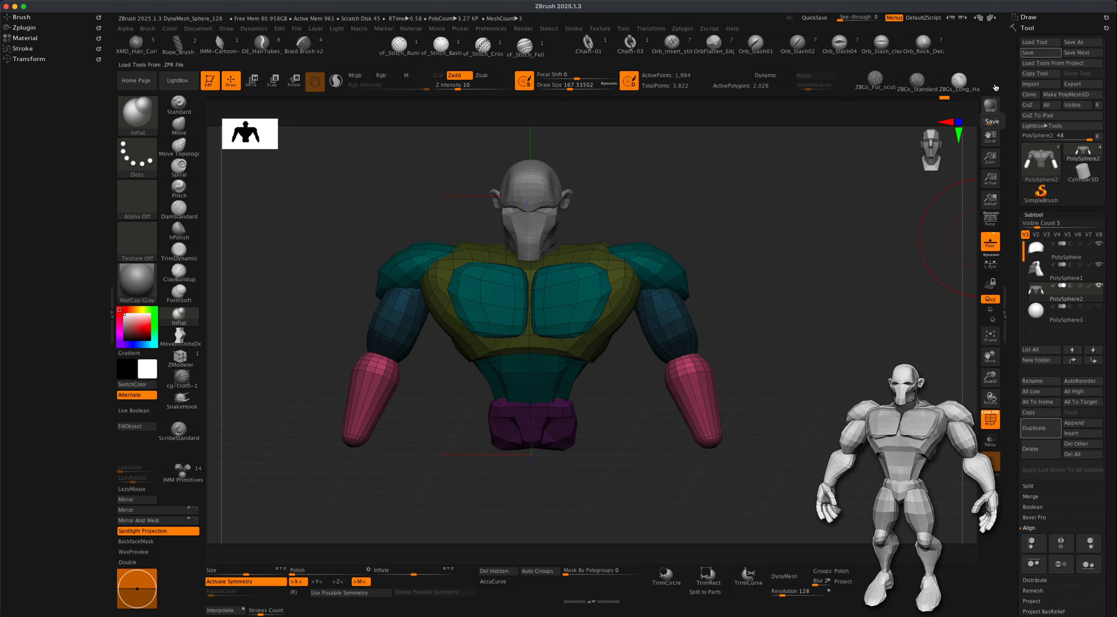
{"action": "mouse_move", "coordinate": [778, 243]}
{"action": "left_mouse_down", "text": "alt"}
{"action": "mouse_move", "coordinate": [833, 249]}
{"action": "mouse_move", "coordinate": [805, 314]}
{"action": "mouse_move", "coordinate": [813, 354]}
{"action": "mouse_move", "coordinate": [800, 350]}
{"action": "left_mouse_up", "text": "alt"}
{"action": "mouse_move", "coordinate": [778, 294]}
{"action": "left_mouse_down"}
{"action": "mouse_move", "coordinate": [760, 266]}
{"action": "mouse_move", "coordinate": [758, 329]}
{"action": "mouse_move", "coordinate": [730, 319]}
{"action": "left_mouse_up"}
Step: Widen the upper part of the forearms below the elbows with a Move brush about 145 in size
{"action": "left_click", "coordinate": [179, 125]}
{"action": "key", "text": "s"}
{"action": "key", "text": "s"}
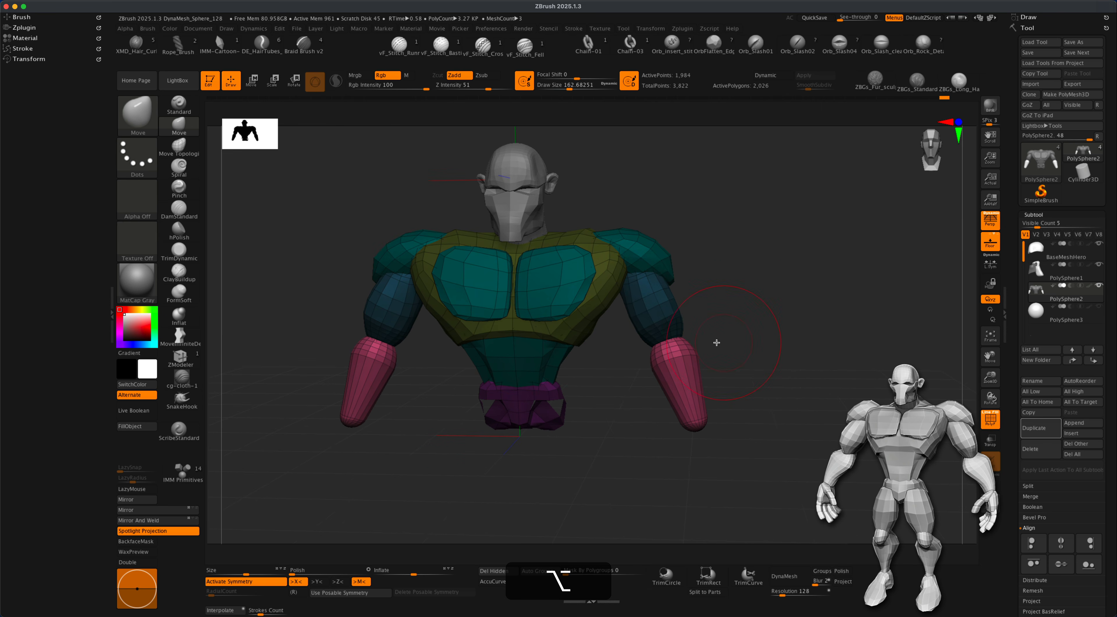
{"action": "key", "text": "s"}
{"action": "left_click_drag", "start_coordinate": [730, 362], "coordinate": [729, 362]}
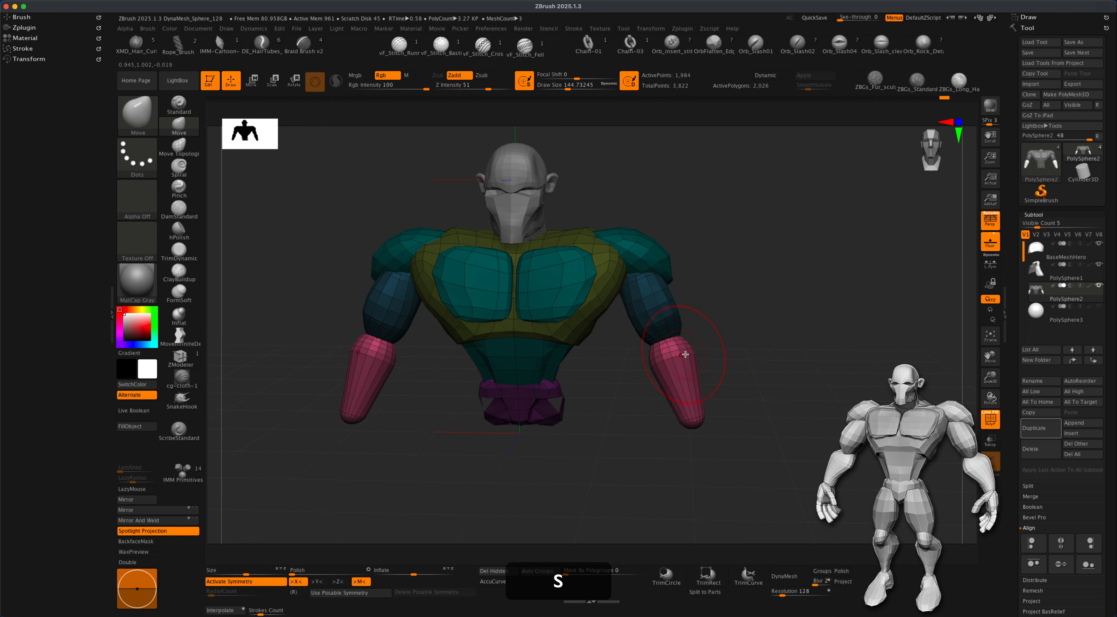
{"action": "left_click_drag", "start_coordinate": [655, 365], "coordinate": [642, 375]}
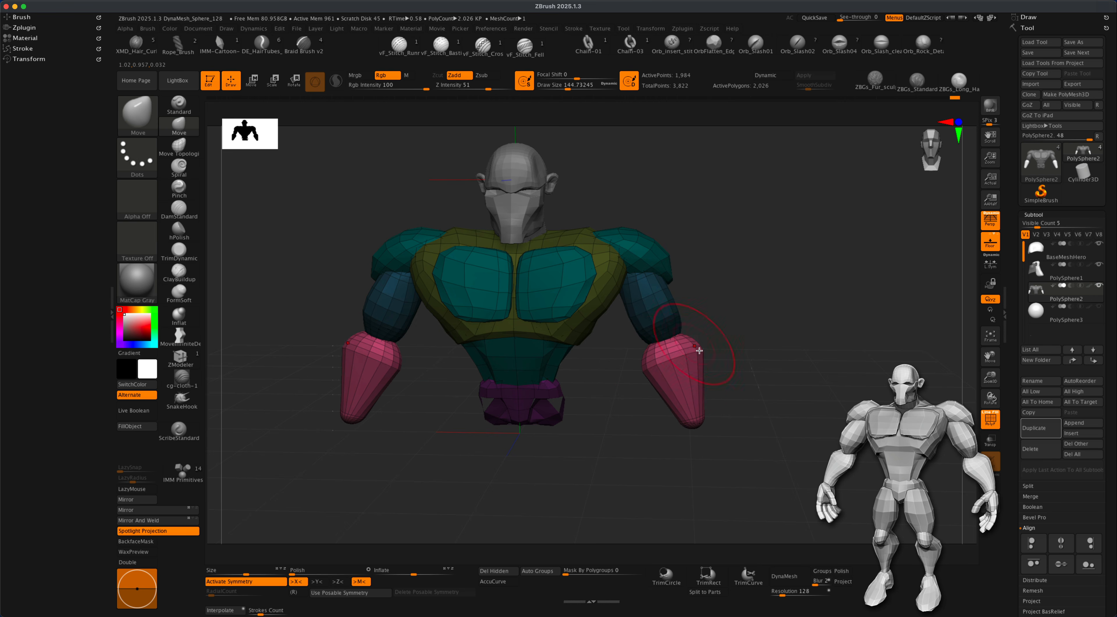
{"action": "mouse_move", "coordinate": [739, 387]}
{"action": "left_mouse_down"}
{"action": "mouse_move", "coordinate": [701, 392]}
{"action": "mouse_move", "coordinate": [692, 364]}
{"action": "mouse_move", "coordinate": [781, 379]}
{"action": "mouse_move", "coordinate": [703, 390]}
{"action": "mouse_move", "coordinate": [738, 389]}
{"action": "mouse_move", "coordinate": [728, 401]}
{"action": "mouse_move", "coordinate": [646, 394]}
{"action": "mouse_move", "coordinate": [721, 384]}
{"action": "mouse_move", "coordinate": [727, 397]}
{"action": "mouse_move", "coordinate": [724, 384]}
{"action": "left_mouse_up"}
Step: Insert additional edge loops around the forearm capsules with the ZModeler brush
{"action": "left_click", "coordinate": [180, 357]}
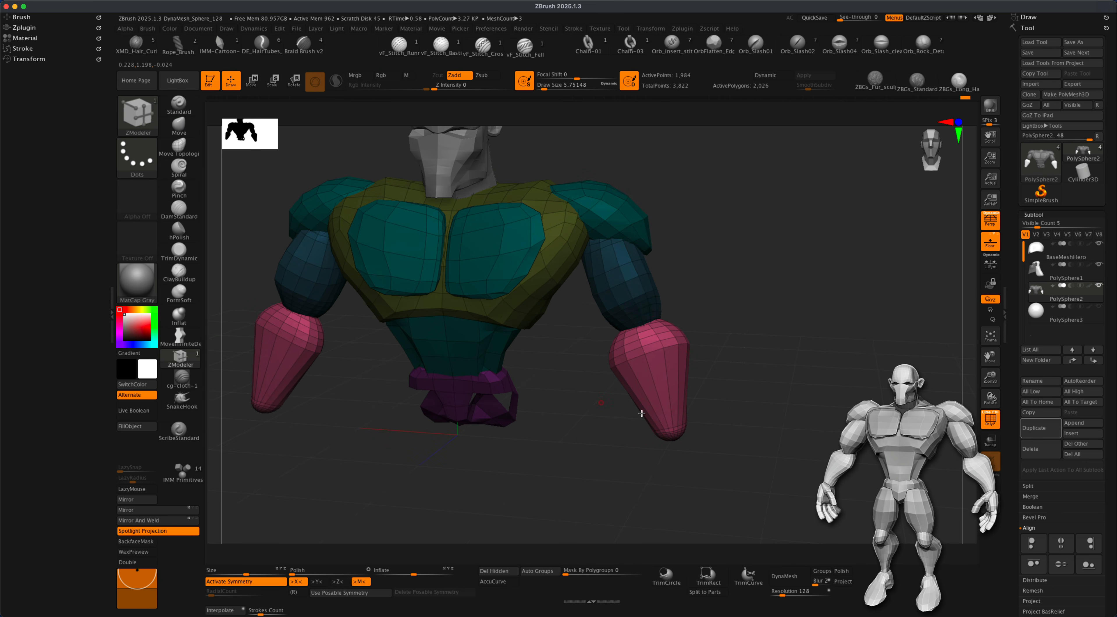
{"action": "left_click", "coordinate": [649, 372]}
{"action": "left_click", "coordinate": [653, 385]}
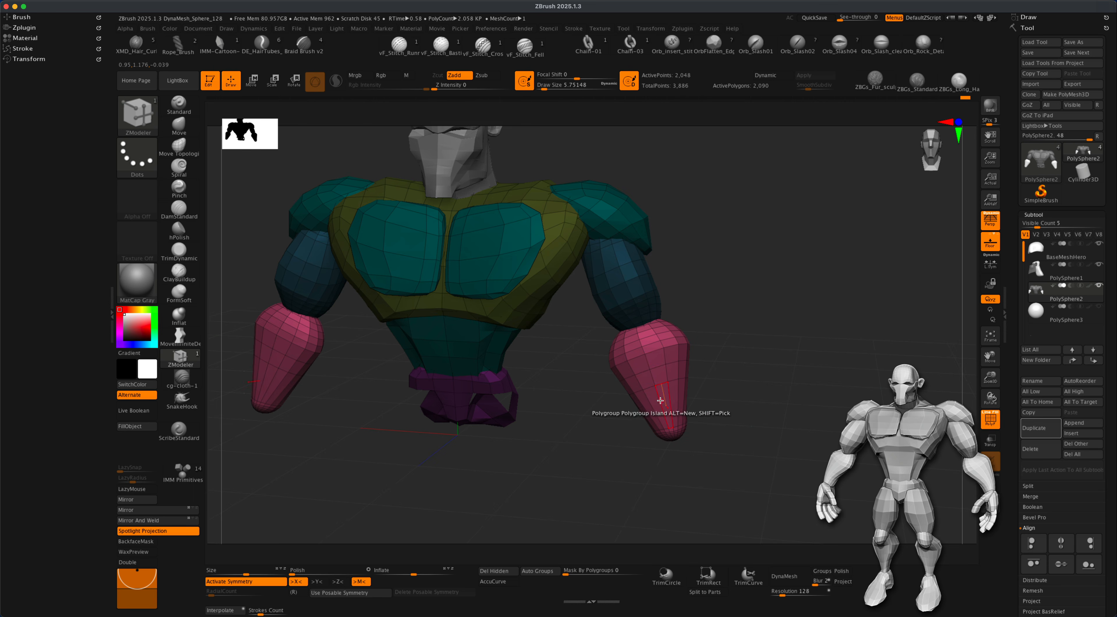
{"action": "left_click", "coordinate": [663, 413]}
{"action": "mouse_move", "coordinate": [743, 416]}
{"action": "left_mouse_down", "text": "alt"}
{"action": "mouse_move", "coordinate": [746, 449]}
{"action": "mouse_move", "coordinate": [726, 450]}
{"action": "left_mouse_up", "text": "alt"}
Step: Refine the front and back contours of the forearms with a Move brush between about 97 and 163 in size
{"action": "left_click", "coordinate": [184, 132]}
{"action": "key", "text": "s"}
{"action": "left_click_drag", "start_coordinate": [722, 286], "coordinate": [726, 287]}
{"action": "mouse_move", "coordinate": [781, 347]}
{"action": "left_mouse_down"}
{"action": "mouse_move", "coordinate": [704, 375]}
{"action": "mouse_move", "coordinate": [676, 368]}
{"action": "mouse_move", "coordinate": [781, 369]}
{"action": "mouse_move", "coordinate": [688, 388]}
{"action": "mouse_move", "coordinate": [721, 406]}
{"action": "mouse_move", "coordinate": [669, 392]}
{"action": "left_mouse_up"}
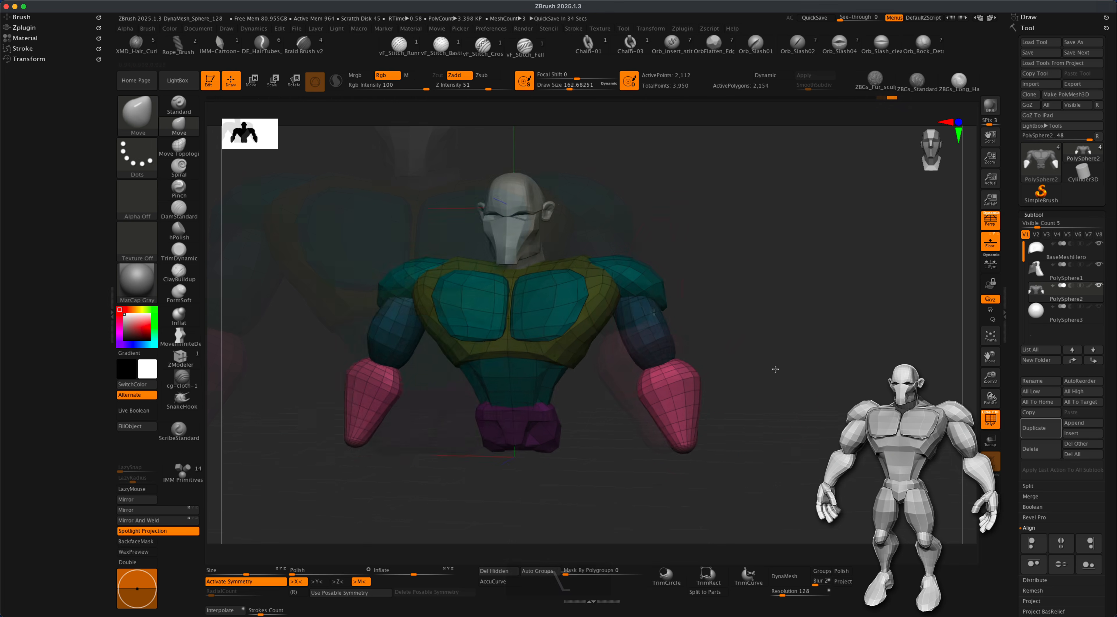
{"action": "left_click_drag", "start_coordinate": [773, 371], "coordinate": [676, 385]}
{"action": "mouse_move", "coordinate": [809, 394]}
{"action": "left_mouse_down", "text": "alt"}
{"action": "mouse_move", "coordinate": [743, 384]}
{"action": "mouse_move", "coordinate": [651, 432]}
{"action": "mouse_move", "coordinate": [604, 421]}
{"action": "mouse_move", "coordinate": [568, 397]}
{"action": "left_mouse_up", "text": "alt"}
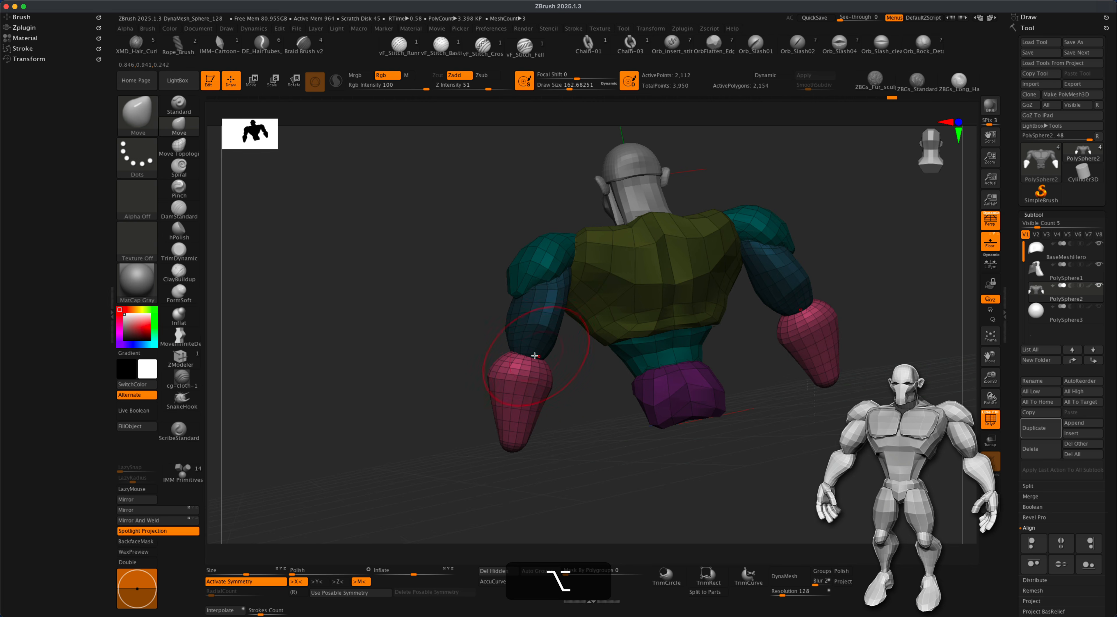
{"action": "key", "text": "s"}
{"action": "key", "text": "super+z"}
{"action": "key", "text": "super+s"}
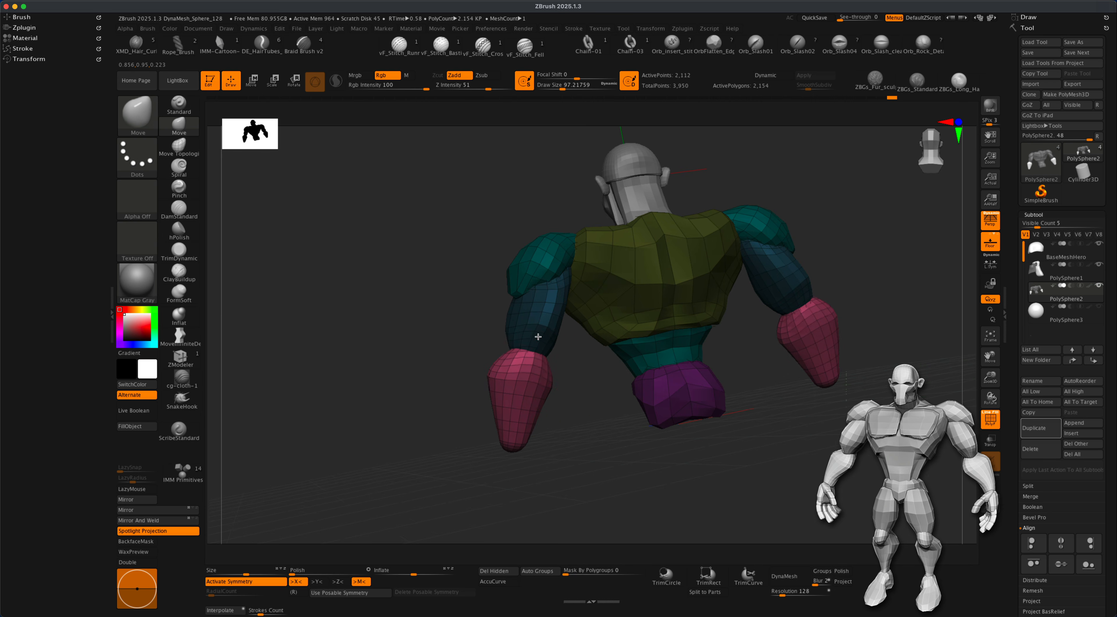
{"action": "mouse_move", "coordinate": [559, 377]}
{"action": "left_mouse_down"}
{"action": "mouse_move", "coordinate": [584, 387]}
{"action": "mouse_move", "coordinate": [546, 387]}
{"action": "mouse_move", "coordinate": [533, 371]}
{"action": "mouse_move", "coordinate": [541, 378]}
{"action": "left_mouse_up"}
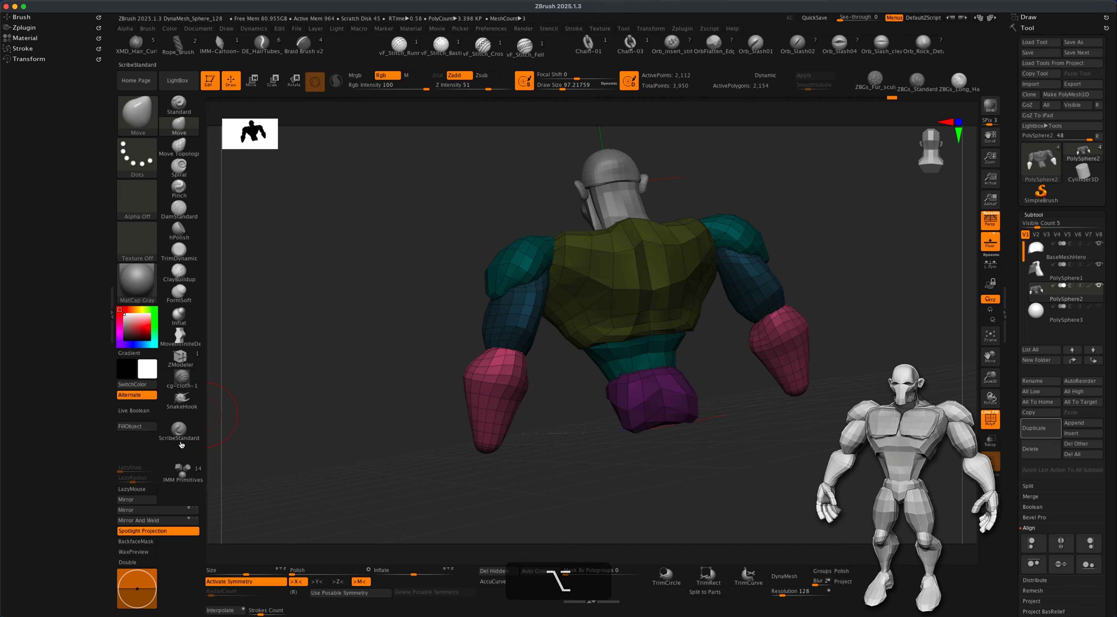
Step: Insert a mirrored pair of PolySphere primitives at the backs of the elbows
{"action": "left_click", "coordinate": [183, 471]}
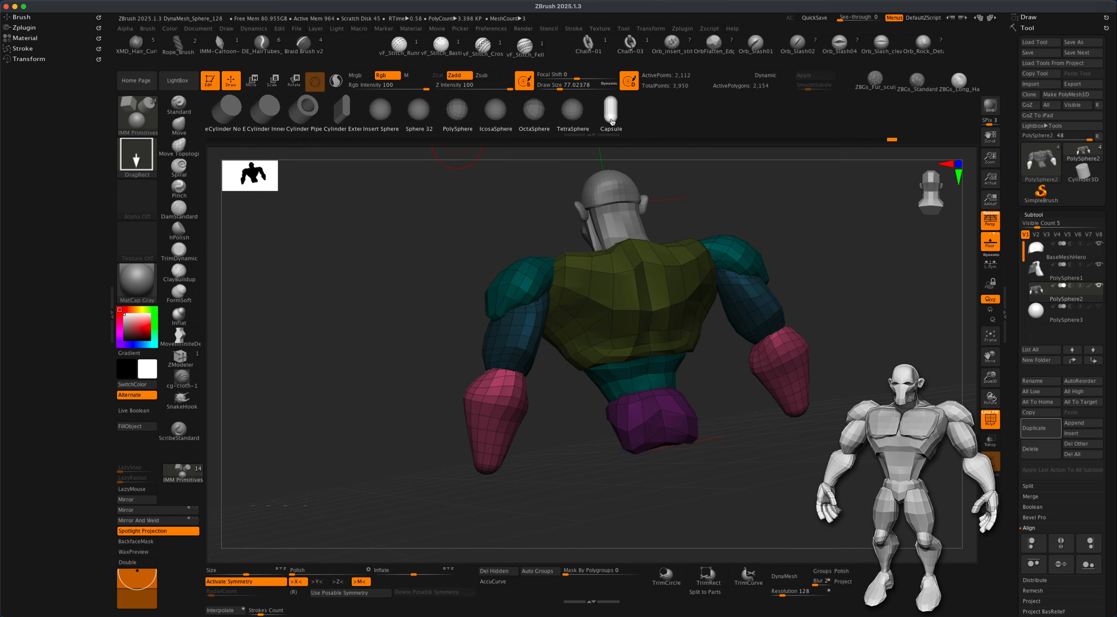
{"action": "left_click", "coordinate": [459, 116]}
{"action": "left_click_drag", "start_coordinate": [556, 397], "coordinate": [509, 386]}
{"action": "mouse_move", "coordinate": [373, 318]}
{"action": "left_mouse_down"}
{"action": "mouse_move", "coordinate": [391, 326]}
{"action": "mouse_move", "coordinate": [364, 312]}
{"action": "left_mouse_up"}
Step: Adjust the elbow spheres against the upper arms and forearms with a Move brush about 124 in size
{"action": "left_click", "coordinate": [190, 129]}
{"action": "key", "text": "s"}
{"action": "left_click_drag", "start_coordinate": [285, 226], "coordinate": [292, 228]}
{"action": "mouse_move", "coordinate": [329, 324]}
{"action": "left_mouse_down", "text": "alt"}
{"action": "mouse_move", "coordinate": [379, 332]}
{"action": "mouse_move", "coordinate": [401, 368]}
{"action": "left_mouse_up", "text": "alt"}
{"action": "left_click_drag", "start_coordinate": [690, 386], "coordinate": [708, 419]}
{"action": "mouse_move", "coordinate": [600, 383]}
{"action": "left_mouse_down"}
{"action": "mouse_move", "coordinate": [582, 391]}
{"action": "mouse_move", "coordinate": [581, 382]}
{"action": "left_mouse_up"}
{"action": "left_click_drag", "start_coordinate": [795, 414], "coordinate": [709, 423]}
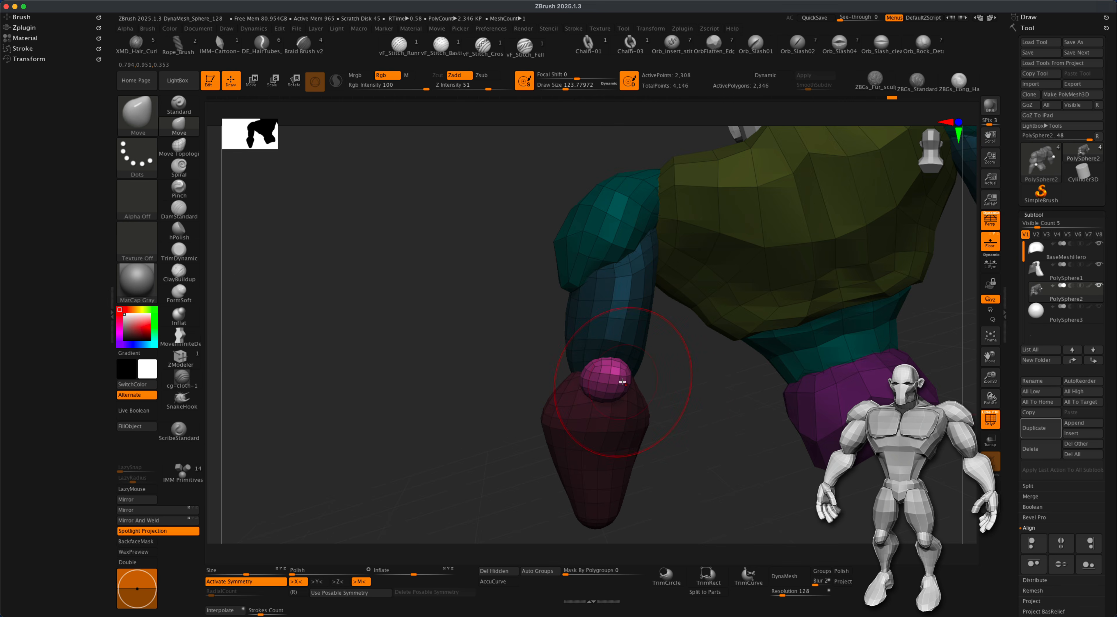
Step: Stretch the elbow spheres into elongated forms along the back of the joint with a Move brush about 80 in size
{"action": "key", "text": "s"}
{"action": "left_click_drag", "start_coordinate": [531, 377], "coordinate": [526, 378]}
{"action": "mouse_move", "coordinate": [746, 403]}
{"action": "left_mouse_down"}
{"action": "mouse_move", "coordinate": [578, 378]}
{"action": "mouse_move", "coordinate": [608, 415]}
{"action": "left_mouse_up"}
{"action": "left_click_drag", "start_coordinate": [691, 419], "coordinate": [783, 426]}
{"action": "left_click_drag", "start_coordinate": [670, 445], "coordinate": [617, 412]}
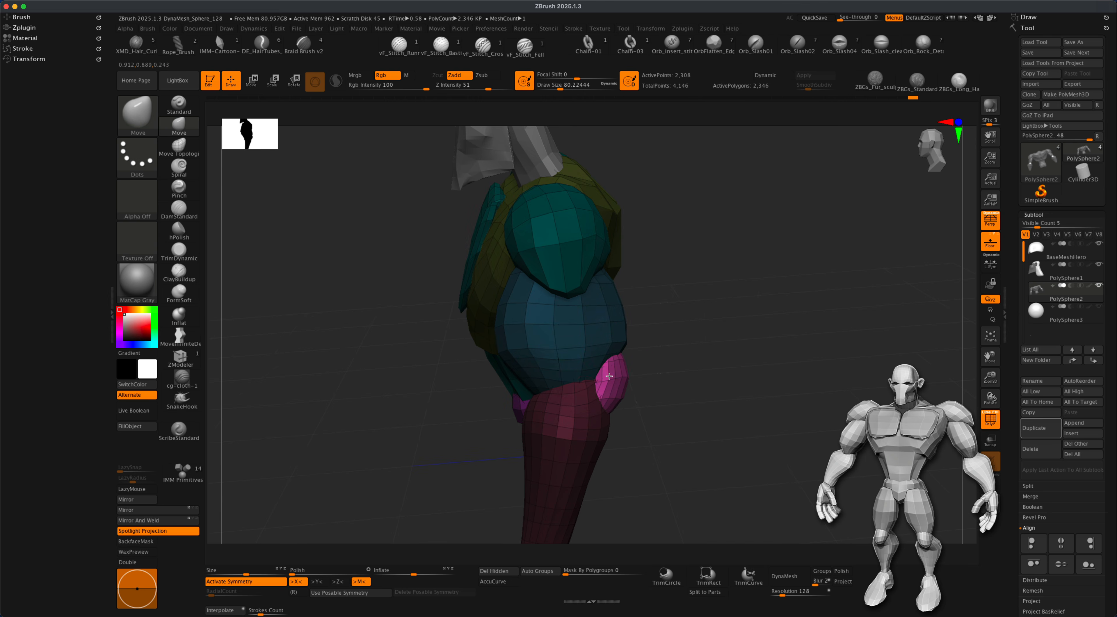
{"action": "left_click_drag", "start_coordinate": [687, 409], "coordinate": [629, 440]}
{"action": "left_click_drag", "start_coordinate": [707, 428], "coordinate": [678, 422]}
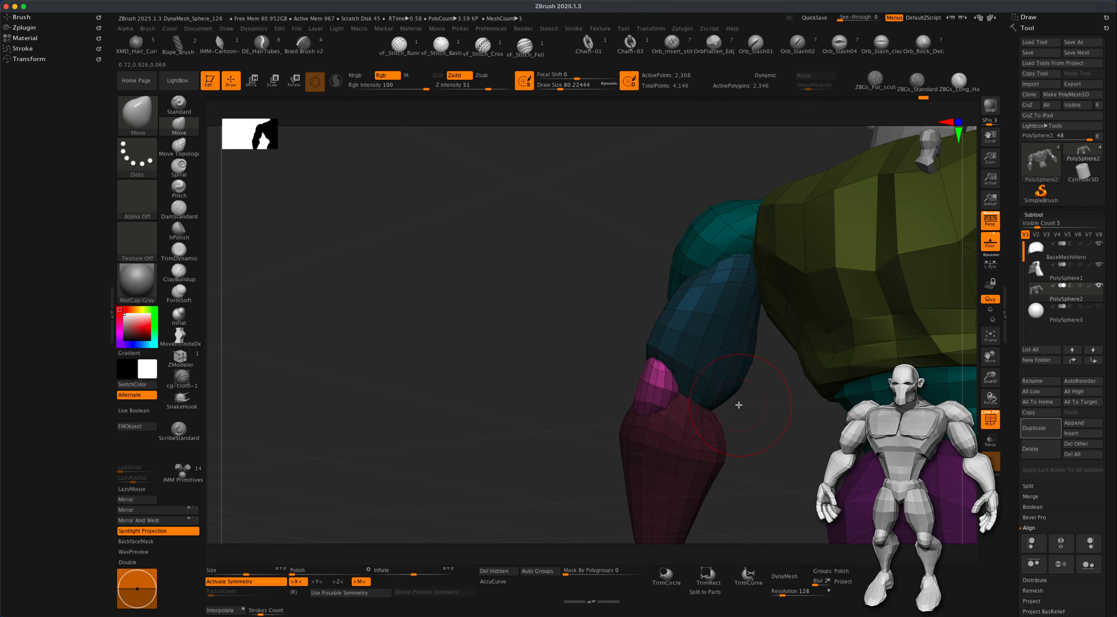
Step: Extend the elbow forms up the backs of the upper arms and down over the forearms with the Move brush
{"action": "left_click_drag", "start_coordinate": [739, 405], "coordinate": [681, 398]}
{"action": "left_click_drag", "start_coordinate": [601, 392], "coordinate": [626, 399]}
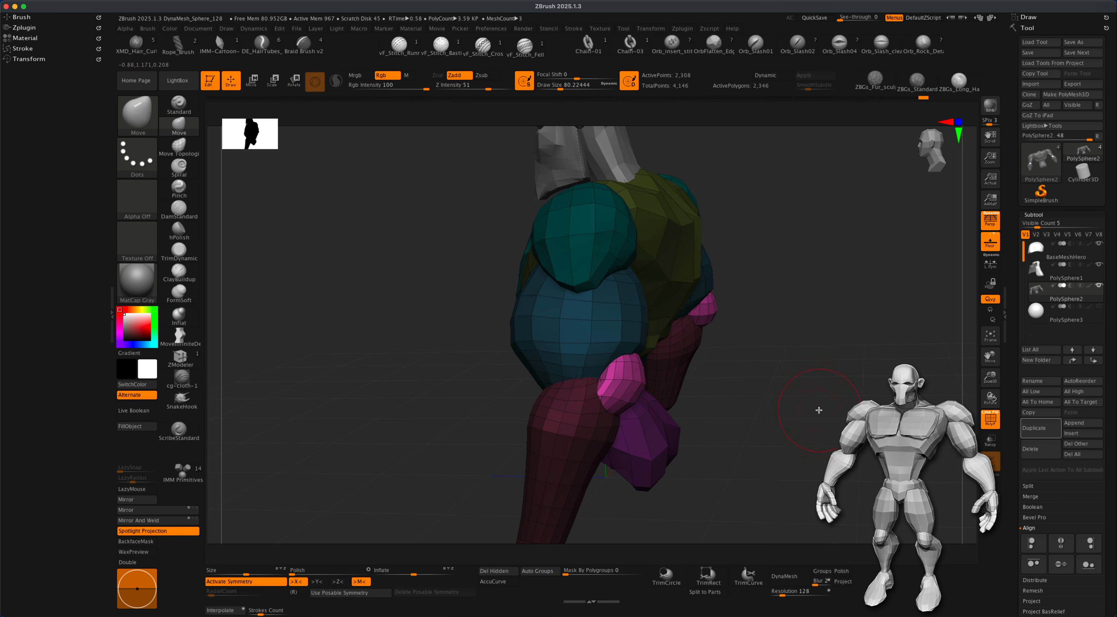
{"action": "left_click_drag", "start_coordinate": [784, 402], "coordinate": [652, 361]}
{"action": "left_click_drag", "start_coordinate": [691, 410], "coordinate": [663, 365]}
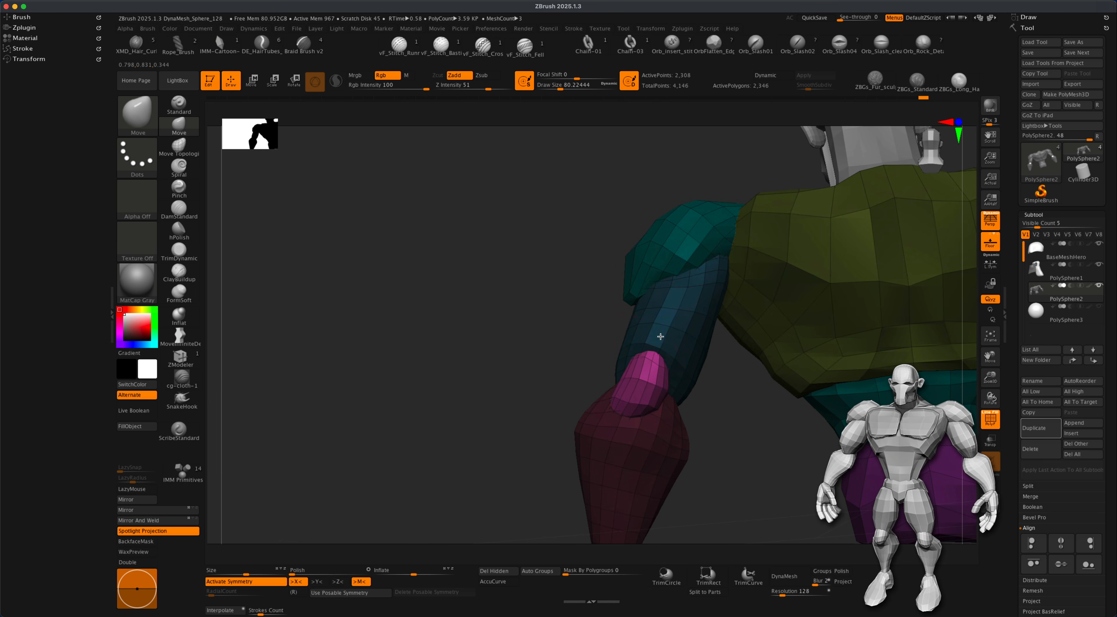
{"action": "left_click_drag", "start_coordinate": [723, 438], "coordinate": [676, 460]}
{"action": "left_click_drag", "start_coordinate": [591, 427], "coordinate": [248, 388]}
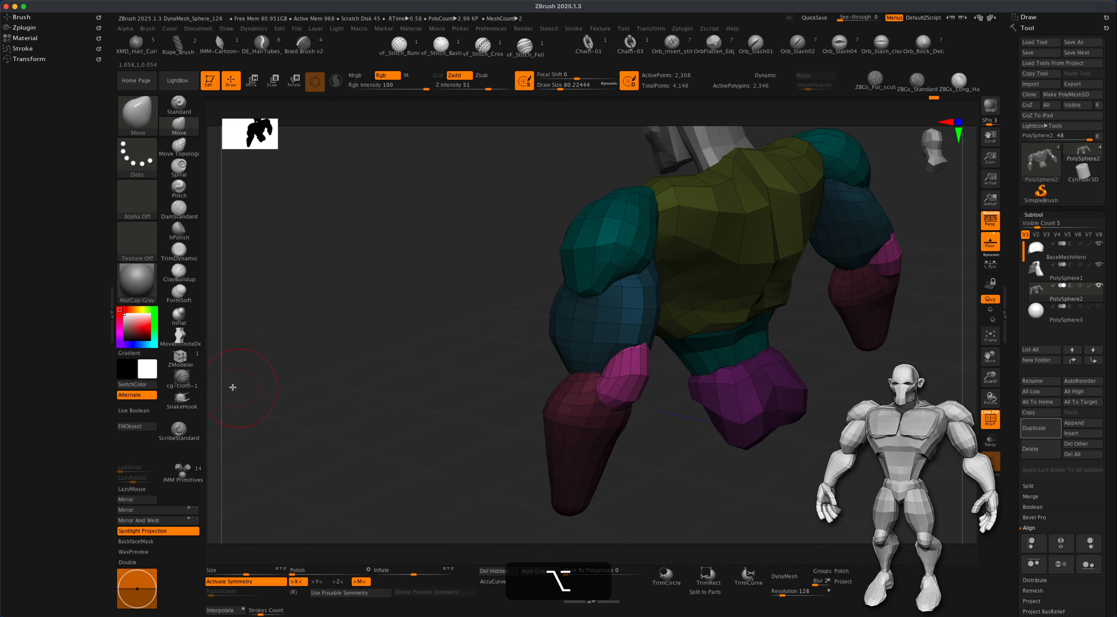
Step: Add an edge loop around the elbow forms with ZModeler and refine them with Smooth and Move brushes about 80 in size
{"action": "left_click", "coordinate": [171, 369]}
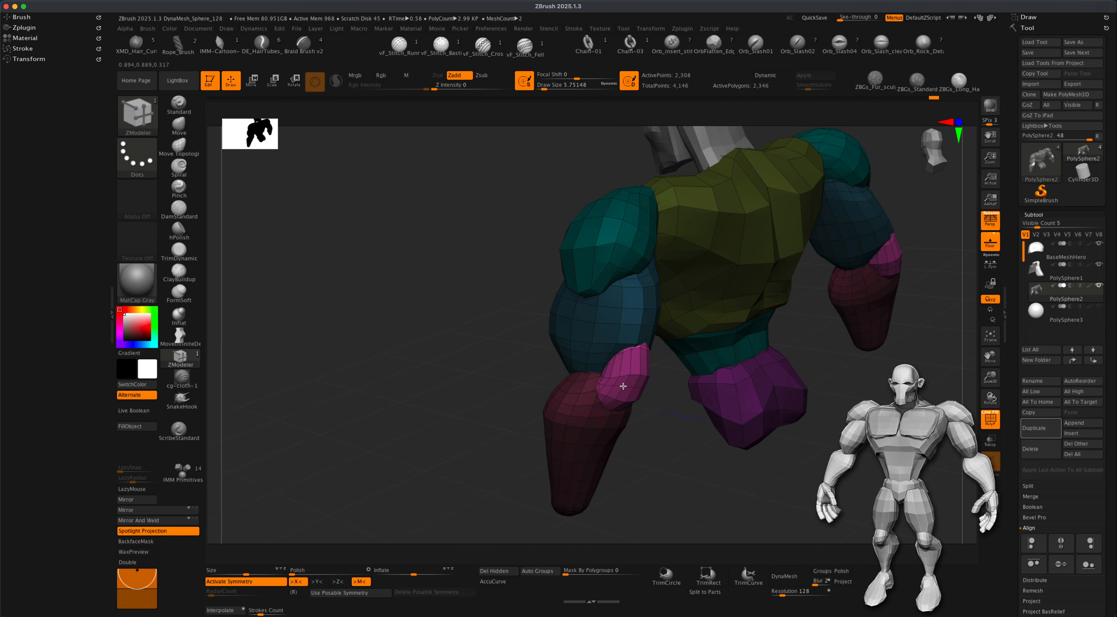
{"action": "left_click", "coordinate": [630, 365]}
{"action": "left_click", "coordinate": [176, 127]}
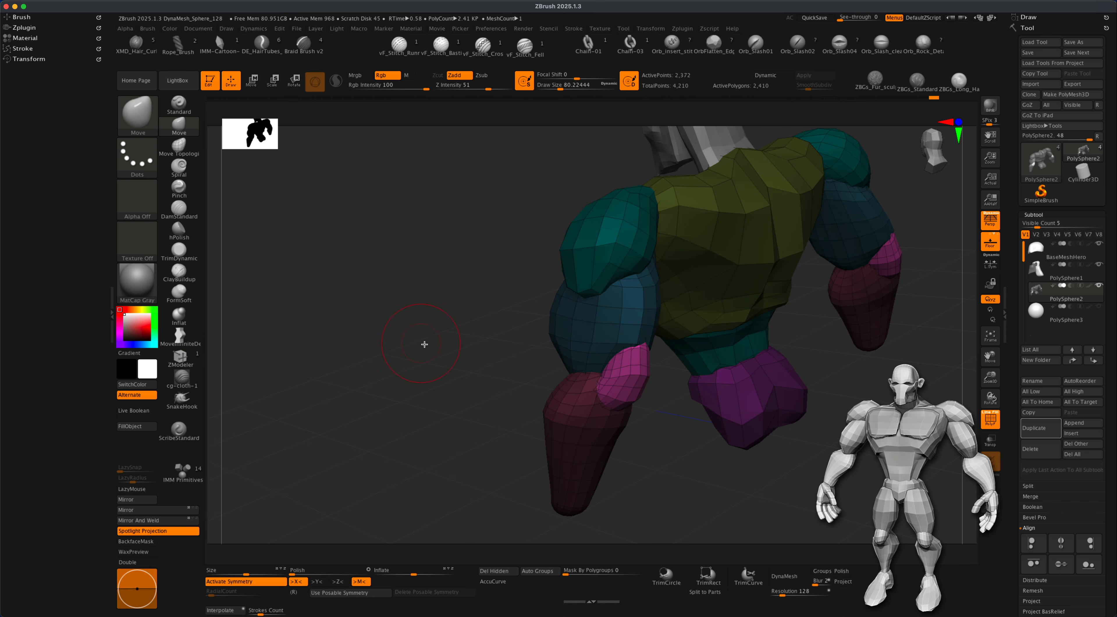
{"action": "left_click_drag", "start_coordinate": [422, 344], "coordinate": [455, 346]}
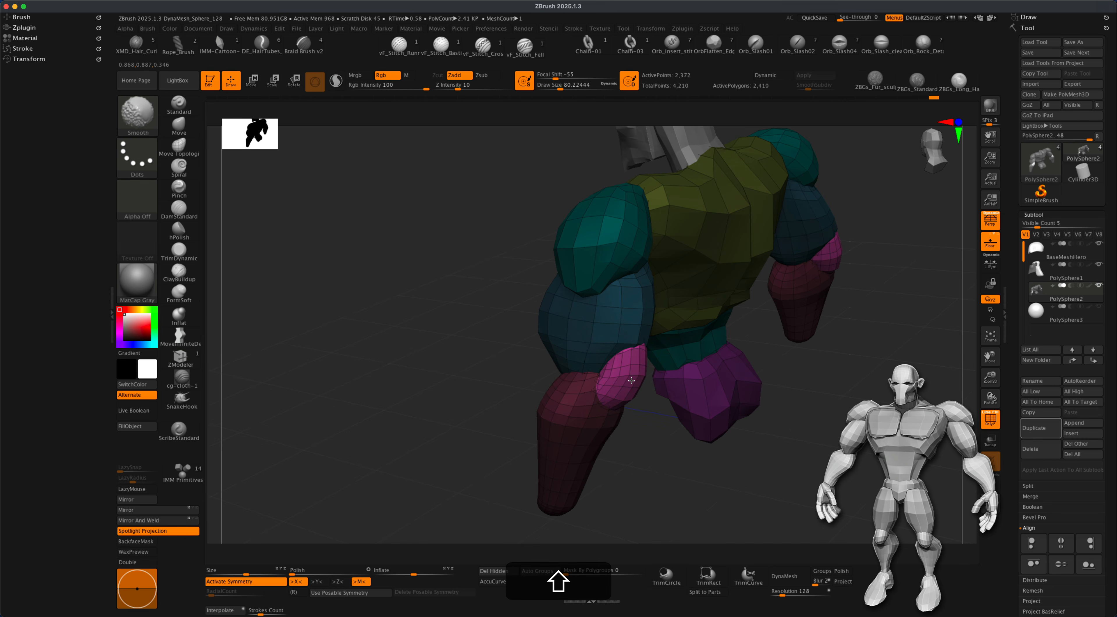
{"action": "left_click_drag", "start_coordinate": [654, 440], "coordinate": [638, 387], "text": "shift"}
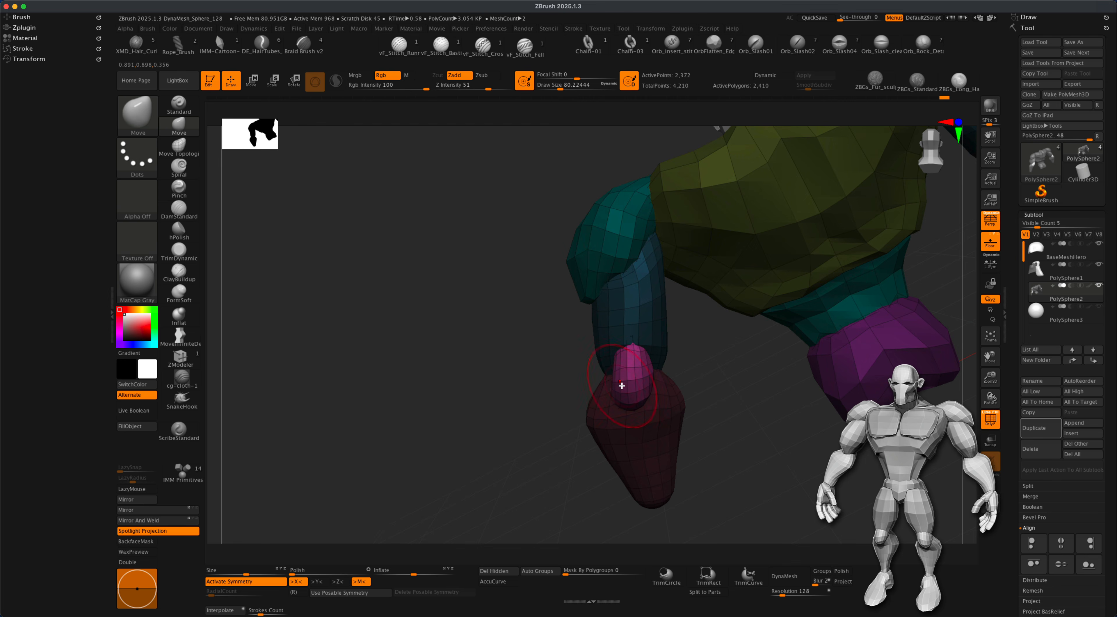
{"action": "left_click_drag", "start_coordinate": [515, 408], "coordinate": [544, 399]}
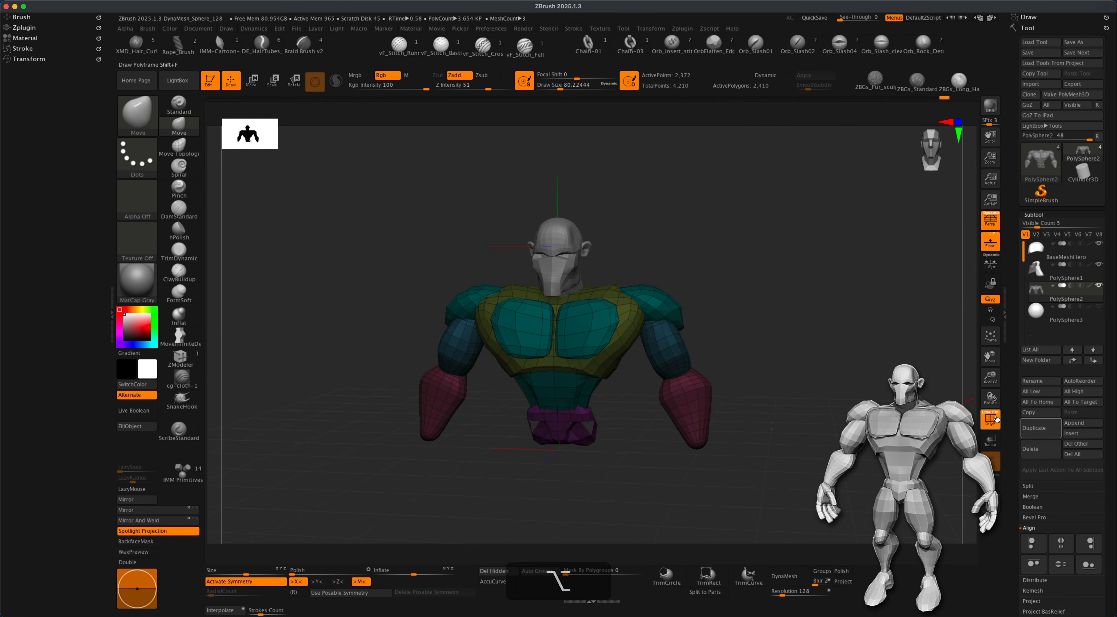
Step: Hide the polyframe display and check the camera's focal length in the draw settings
{"action": "left_click", "coordinate": [991, 419]}
{"action": "mouse_move", "coordinate": [828, 449]}
{"action": "left_mouse_down", "text": "alt"}
{"action": "mouse_move", "coordinate": [822, 460]}
{"action": "mouse_move", "coordinate": [833, 440]}
{"action": "mouse_move", "coordinate": [802, 459]}
{"action": "mouse_move", "coordinate": [759, 454]}
{"action": "mouse_move", "coordinate": [825, 450]}
{"action": "left_mouse_up", "text": "alt"}
{"action": "left_click_drag", "start_coordinate": [850, 317], "coordinate": [761, 349]}
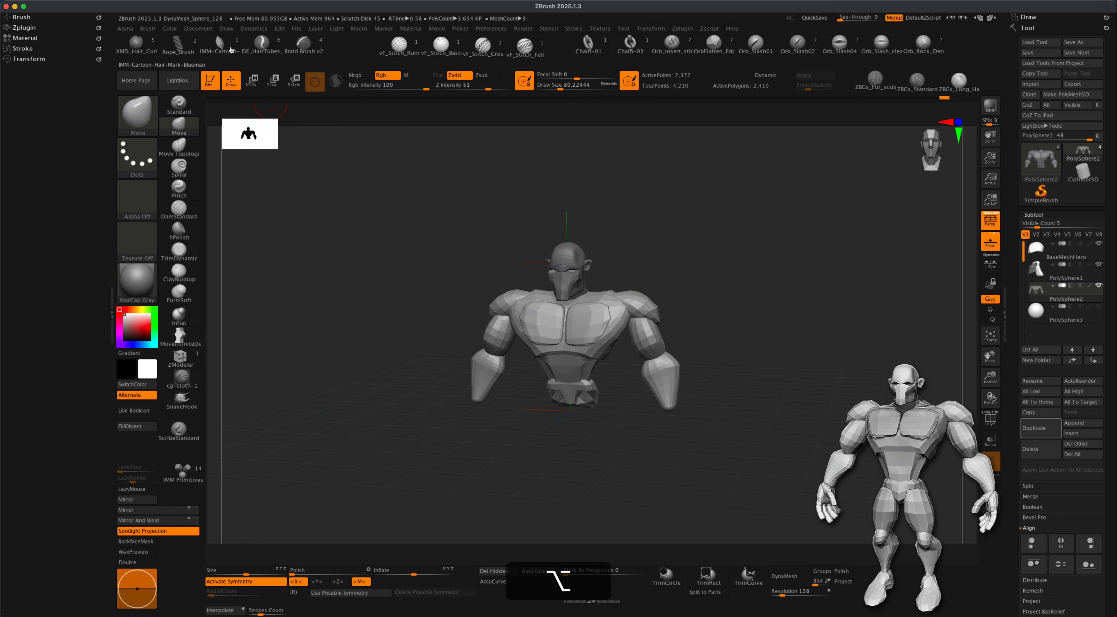
{"action": "left_click", "coordinate": [226, 28]}
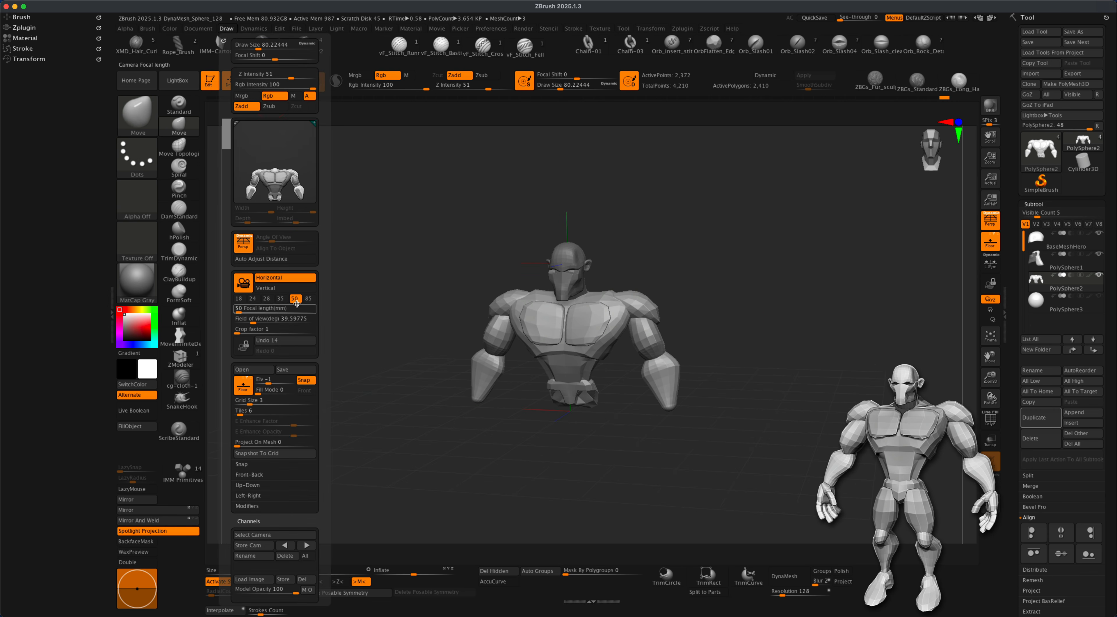
{"action": "mouse_move", "coordinate": [775, 380]}
{"action": "left_mouse_down", "text": "alt"}
{"action": "mouse_move", "coordinate": [762, 374]}
{"action": "mouse_move", "coordinate": [763, 385]}
{"action": "left_mouse_up", "text": "alt"}
{"action": "key", "text": "alt+f"}
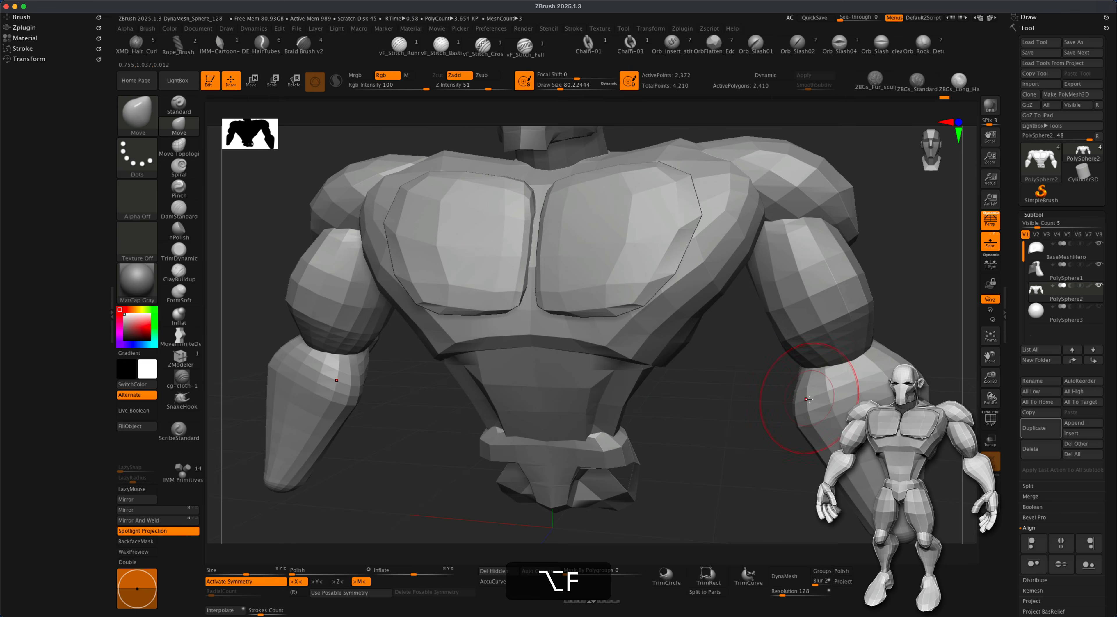
Step: Try to adjust the torso and arm proportions with a Move brush about 202 in size
{"action": "key", "text": "alt+f"}
{"action": "left_click_drag", "start_coordinate": [810, 512], "coordinate": [817, 438], "text": "alt"}
{"action": "mouse_move", "coordinate": [732, 494]}
{"action": "left_mouse_down"}
{"action": "mouse_move", "coordinate": [643, 515]}
{"action": "mouse_move", "coordinate": [758, 503]}
{"action": "mouse_move", "coordinate": [741, 507]}
{"action": "mouse_move", "coordinate": [728, 486]}
{"action": "mouse_move", "coordinate": [765, 482]}
{"action": "mouse_move", "coordinate": [728, 487]}
{"action": "mouse_move", "coordinate": [371, 222]}
{"action": "mouse_move", "coordinate": [354, 237]}
{"action": "left_mouse_up"}
{"action": "key", "text": "s"}
{"action": "mouse_move", "coordinate": [745, 378]}
{"action": "left_mouse_down", "text": "alt"}
{"action": "mouse_move", "coordinate": [764, 393]}
{"action": "mouse_move", "coordinate": [777, 383]}
{"action": "mouse_move", "coordinate": [641, 344]}
{"action": "left_mouse_up", "text": "alt"}
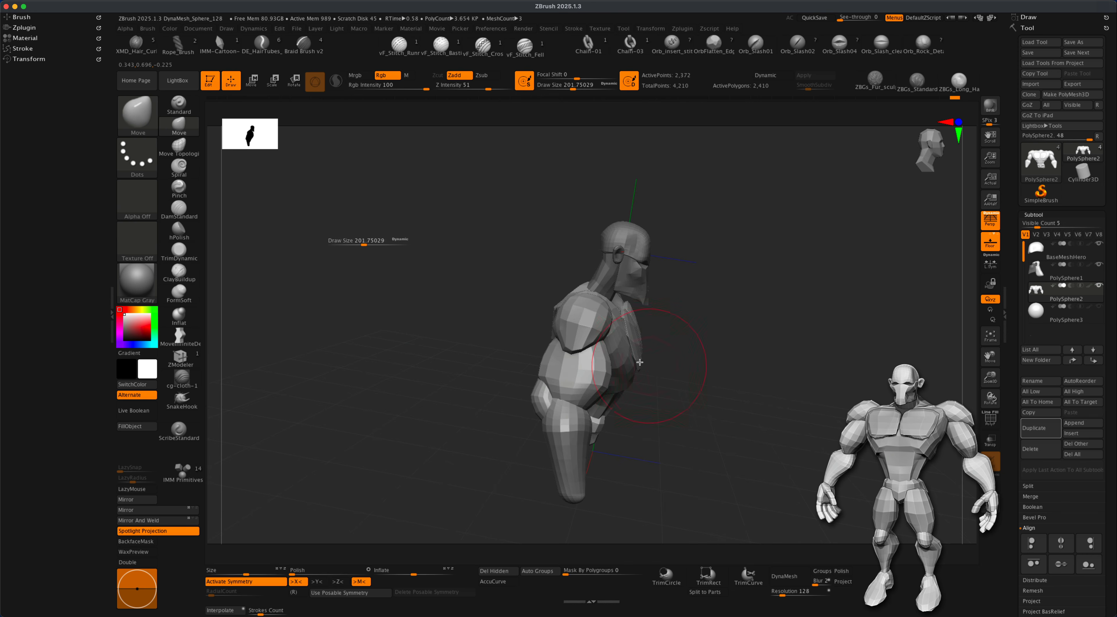
{"action": "left_click_drag", "start_coordinate": [653, 369], "coordinate": [715, 403]}
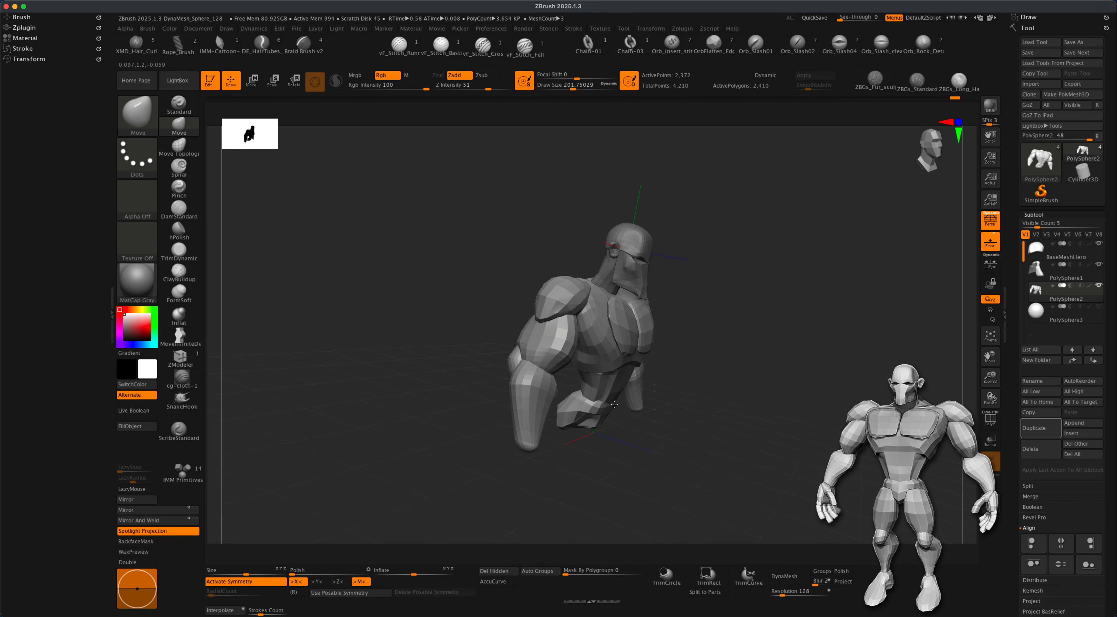
{"action": "left_click_drag", "start_coordinate": [673, 382], "coordinate": [699, 380]}
{"action": "left_click_drag", "start_coordinate": [607, 462], "coordinate": [641, 468]}
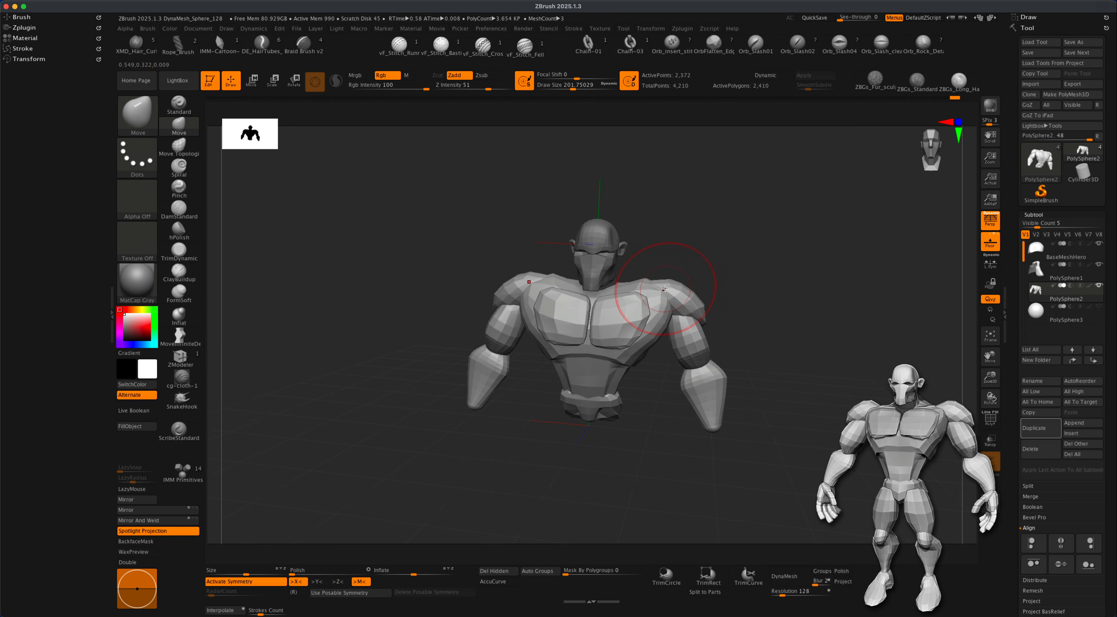
{"action": "mouse_move", "coordinate": [755, 293]}
{"action": "left_mouse_down", "text": "alt"}
{"action": "mouse_move", "coordinate": [775, 299]}
{"action": "mouse_move", "coordinate": [753, 328]}
{"action": "left_mouse_up", "text": "alt"}
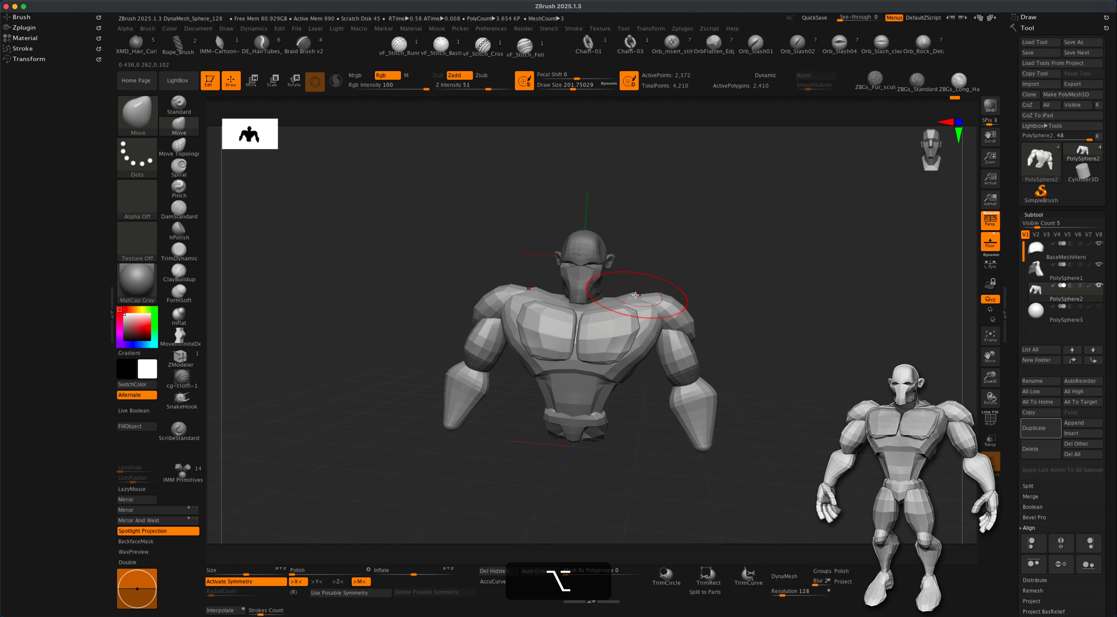
Step: Undo the last Move brush adjustments on the upper body
{"action": "key", "text": "super+z"}
{"action": "key", "text": "super+z"}
{"action": "key", "text": "super+z"}
{"action": "key", "text": "super+z"}
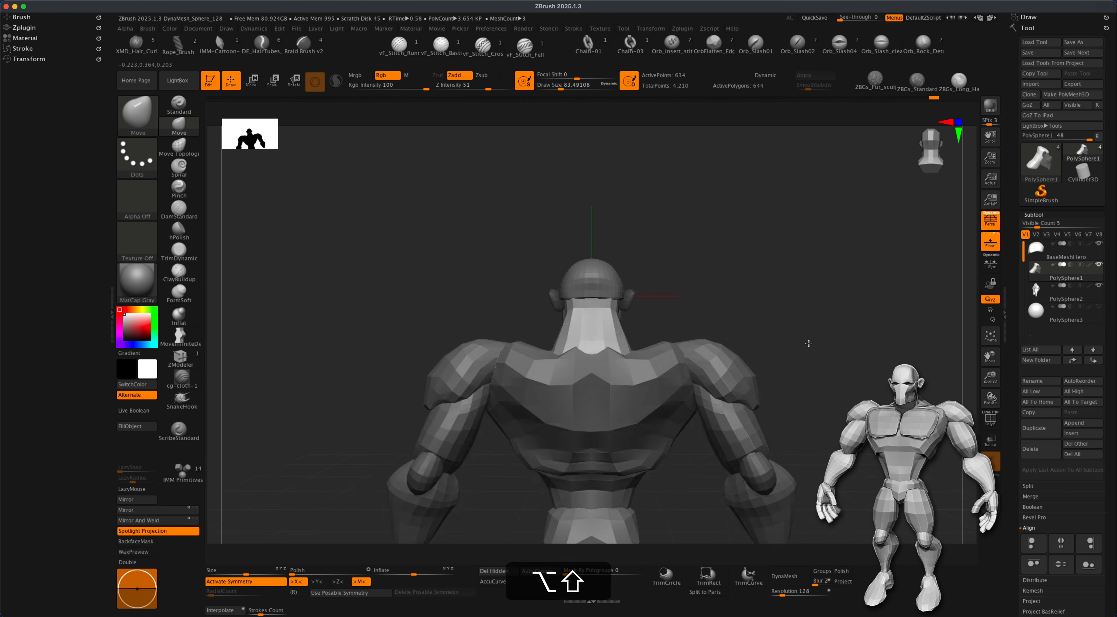
Step: Refine the torso and arm silhouette with the Move brush at sizes of about 167 and 132
{"action": "mouse_move", "coordinate": [774, 328]}
{"action": "left_mouse_down", "text": "alt"}
{"action": "mouse_move", "coordinate": [715, 374]}
{"action": "mouse_move", "coordinate": [781, 368]}
{"action": "mouse_move", "coordinate": [720, 360]}
{"action": "mouse_move", "coordinate": [732, 382]}
{"action": "left_mouse_up", "text": "alt"}
{"action": "mouse_move", "coordinate": [520, 433]}
{"action": "left_mouse_down"}
{"action": "mouse_move", "coordinate": [656, 419]}
{"action": "mouse_move", "coordinate": [825, 454]}
{"action": "mouse_move", "coordinate": [722, 446]}
{"action": "left_mouse_up"}
{"action": "key", "text": "s"}
{"action": "left_click_drag", "start_coordinate": [464, 427], "coordinate": [461, 427]}
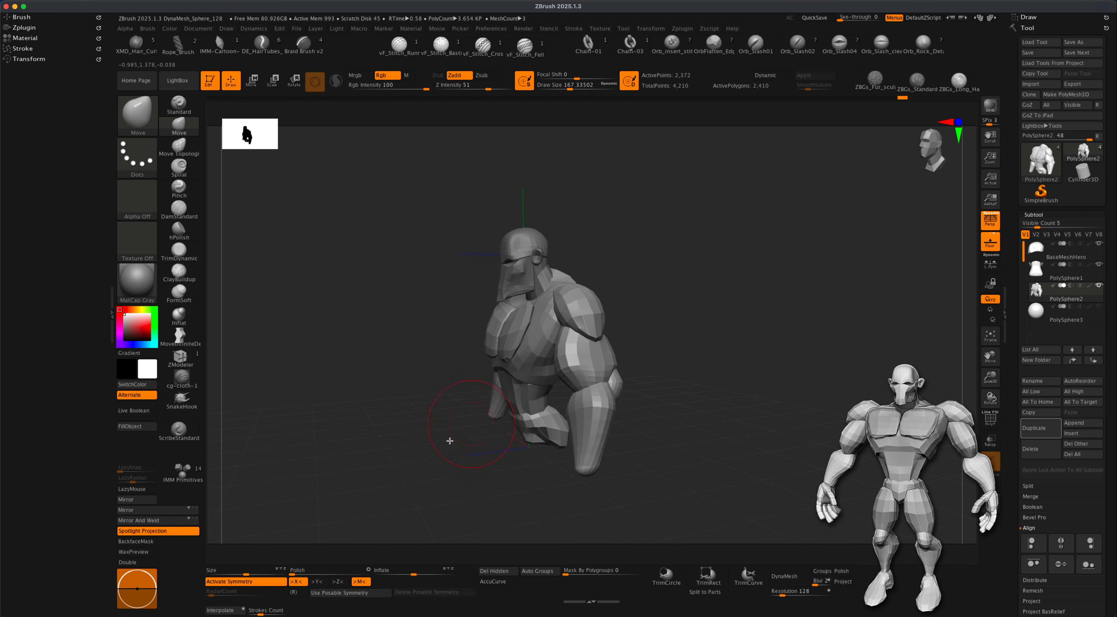
{"action": "key", "text": "s"}
{"action": "left_click", "coordinate": [436, 443]}
{"action": "left_click_drag", "start_coordinate": [683, 438], "coordinate": [832, 441]}
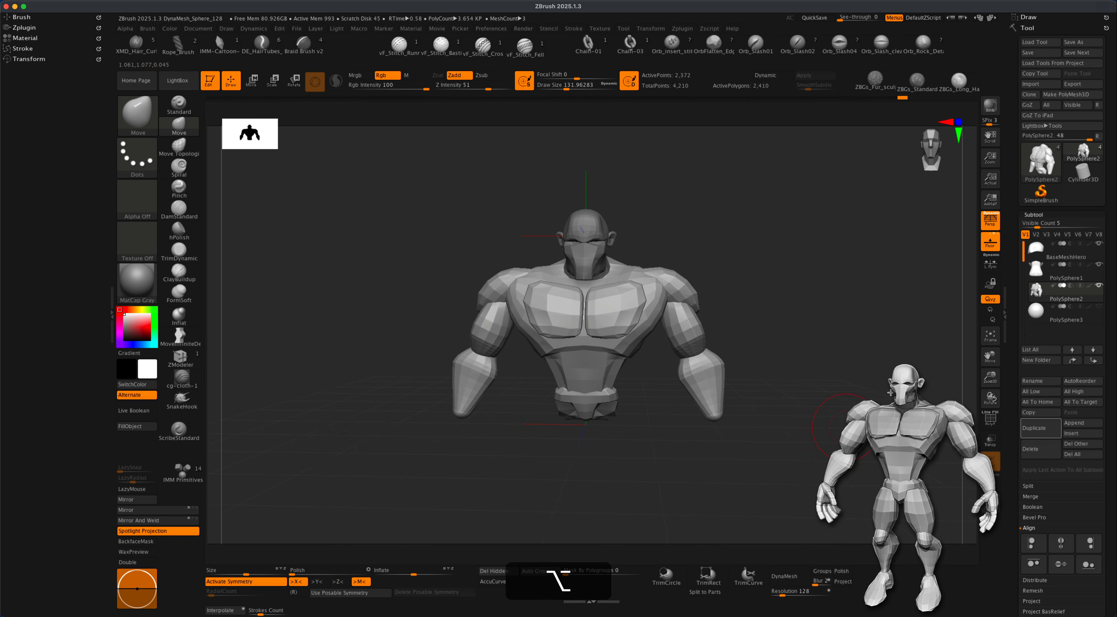
{"action": "left_click_drag", "start_coordinate": [849, 300], "coordinate": [833, 327], "text": "alt"}
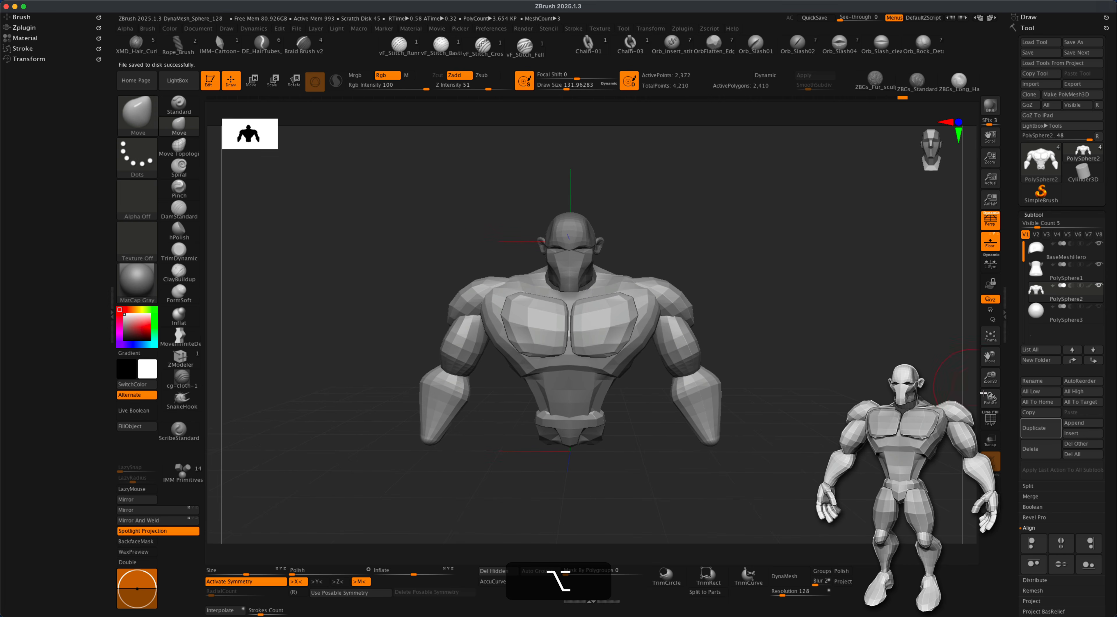
Step: Insert a PolySphere from the IMM Primitives brush at the end of each forearm as a hand base
{"action": "left_click_drag", "start_coordinate": [374, 188], "coordinate": [374, 227], "text": "alt"}
{"action": "left_click", "coordinate": [183, 472]}
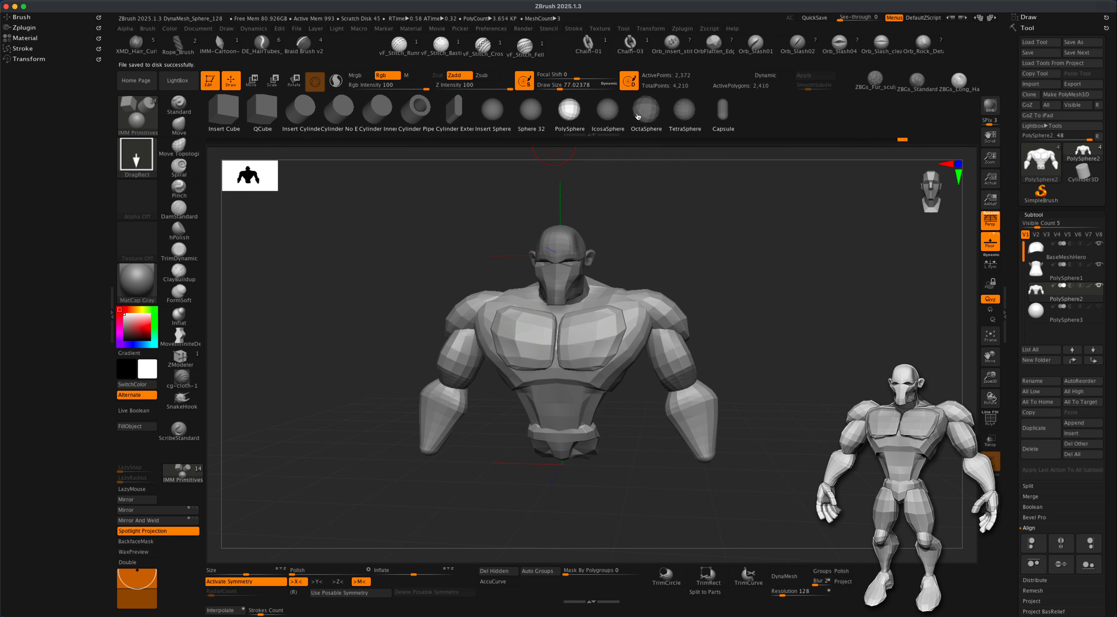
{"action": "left_click_drag", "start_coordinate": [763, 260], "coordinate": [725, 350]}
{"action": "left_click_drag", "start_coordinate": [670, 326], "coordinate": [675, 339]}
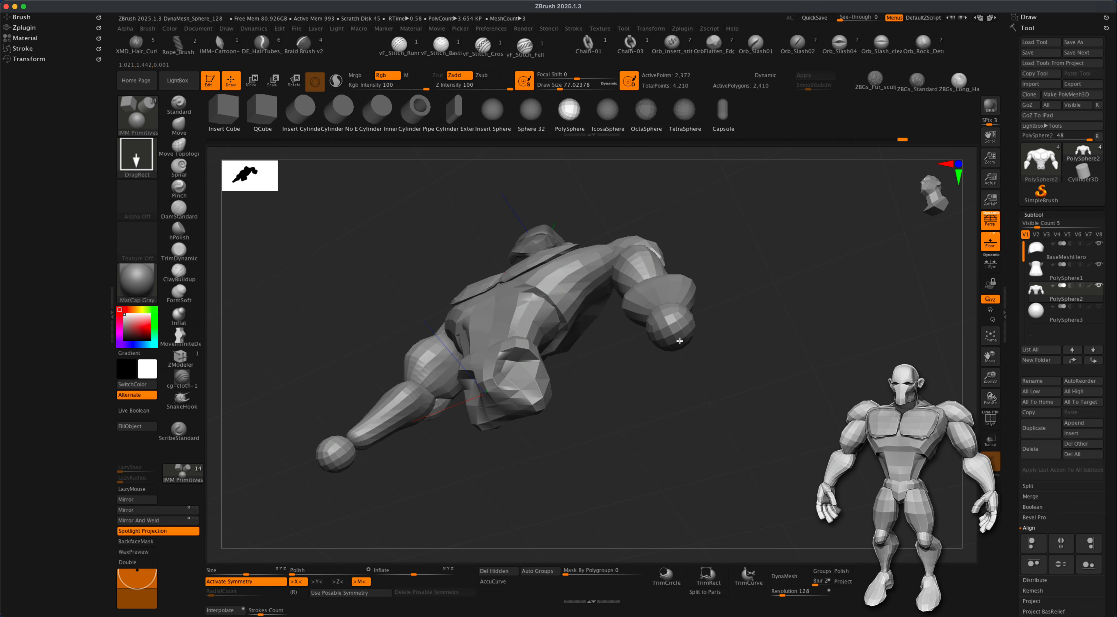
{"action": "left_click_drag", "start_coordinate": [681, 341], "coordinate": [682, 345]}
{"action": "mouse_move", "coordinate": [765, 401]}
{"action": "left_mouse_down"}
{"action": "mouse_move", "coordinate": [803, 424]}
{"action": "mouse_move", "coordinate": [798, 401]}
{"action": "mouse_move", "coordinate": [805, 432]}
{"action": "left_mouse_up"}
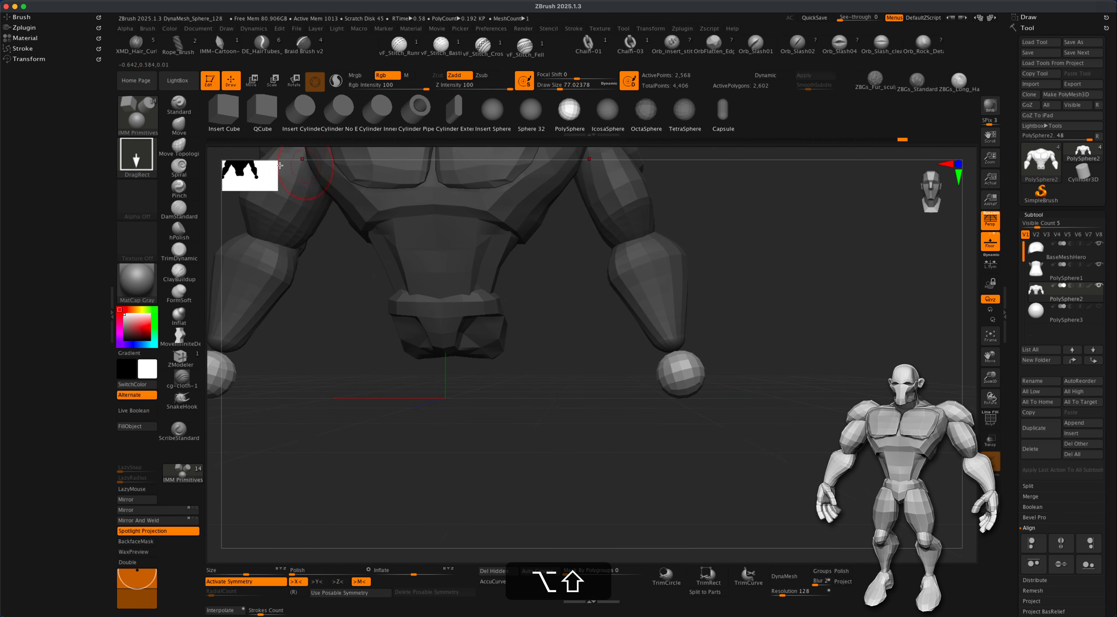
Step: Stretch the hand spheres beneath the wrists with a Move brush about 83 in size
{"action": "left_click", "coordinate": [181, 128]}
{"action": "key", "text": "s"}
{"action": "left_click_drag", "start_coordinate": [544, 363], "coordinate": [552, 363]}
{"action": "mouse_move", "coordinate": [811, 389]}
{"action": "left_mouse_down"}
{"action": "mouse_move", "coordinate": [823, 399]}
{"action": "mouse_move", "coordinate": [810, 413]}
{"action": "mouse_move", "coordinate": [768, 427]}
{"action": "mouse_move", "coordinate": [703, 408]}
{"action": "left_mouse_up"}
{"action": "key", "text": "s"}
{"action": "mouse_move", "coordinate": [724, 373]}
{"action": "left_mouse_down"}
{"action": "mouse_move", "coordinate": [714, 414]}
{"action": "mouse_move", "coordinate": [693, 412]}
{"action": "mouse_move", "coordinate": [703, 403]}
{"action": "mouse_move", "coordinate": [661, 353]}
{"action": "left_mouse_up"}
{"action": "key", "text": "s"}
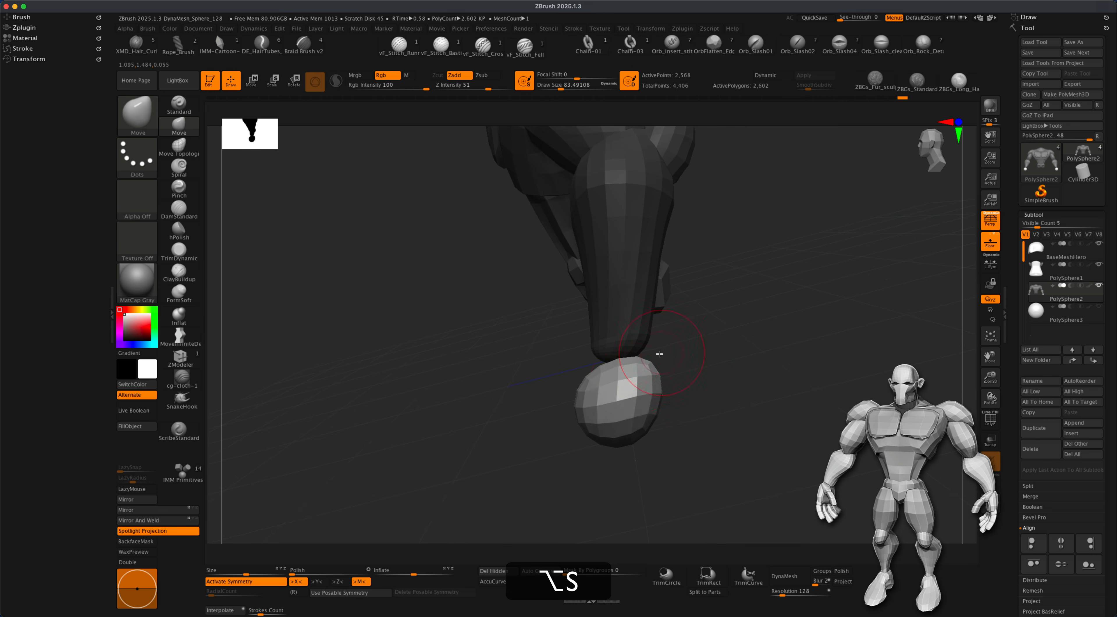
Step: Flatten the hand forms into narrow palm blocks and fit their upper edges against the wrists with the Move brush
{"action": "left_click_drag", "start_coordinate": [599, 376], "coordinate": [581, 353]}
{"action": "left_click_drag", "start_coordinate": [646, 372], "coordinate": [660, 354]}
{"action": "mouse_move", "coordinate": [646, 408]}
{"action": "left_mouse_down"}
{"action": "mouse_move", "coordinate": [662, 426]}
{"action": "mouse_move", "coordinate": [602, 448]}
{"action": "mouse_move", "coordinate": [567, 408]}
{"action": "left_mouse_up"}
{"action": "right_click_drag", "start_coordinate": [577, 366], "coordinate": [520, 397]}
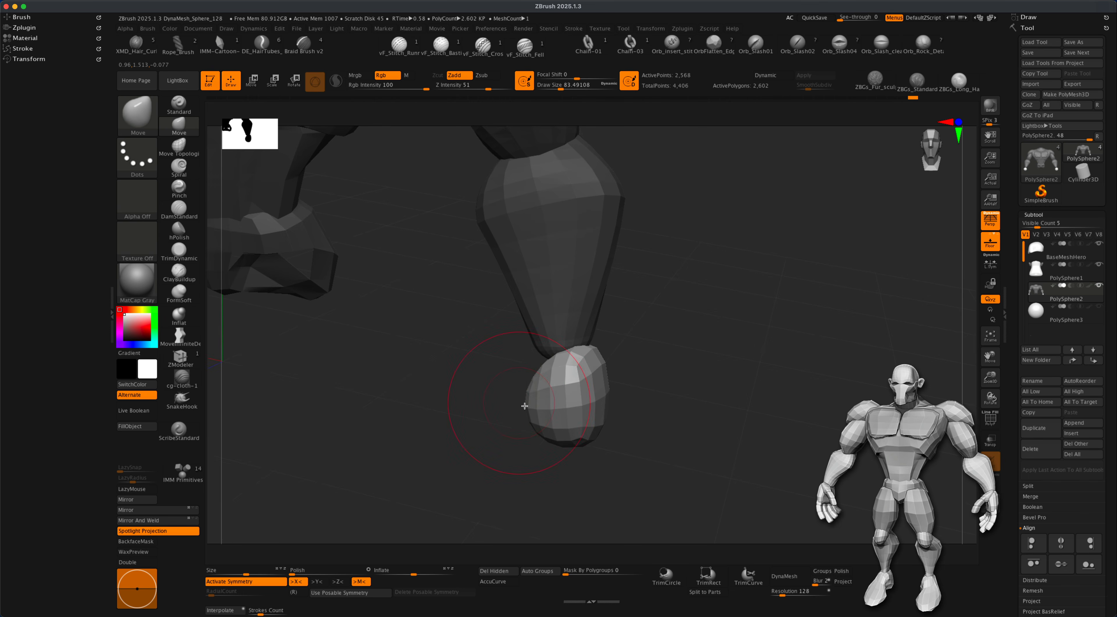
{"action": "right_click_drag", "start_coordinate": [666, 422], "coordinate": [671, 411]}
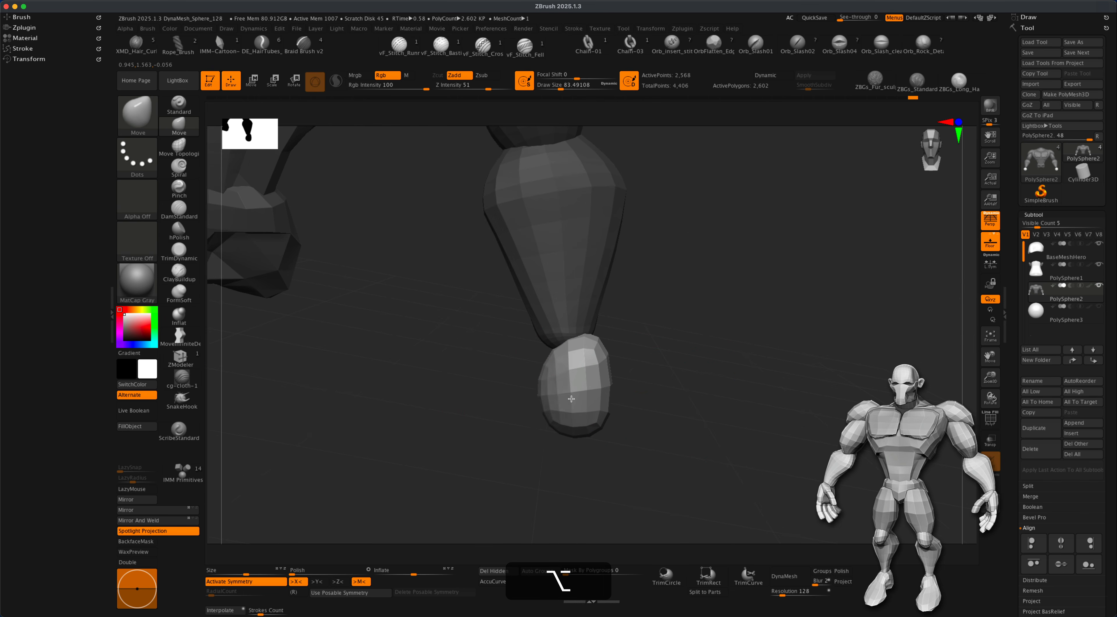
{"action": "mouse_move", "coordinate": [553, 397]}
{"action": "left_mouse_down"}
{"action": "mouse_move", "coordinate": [563, 393]}
{"action": "mouse_move", "coordinate": [545, 345]}
{"action": "left_mouse_up"}
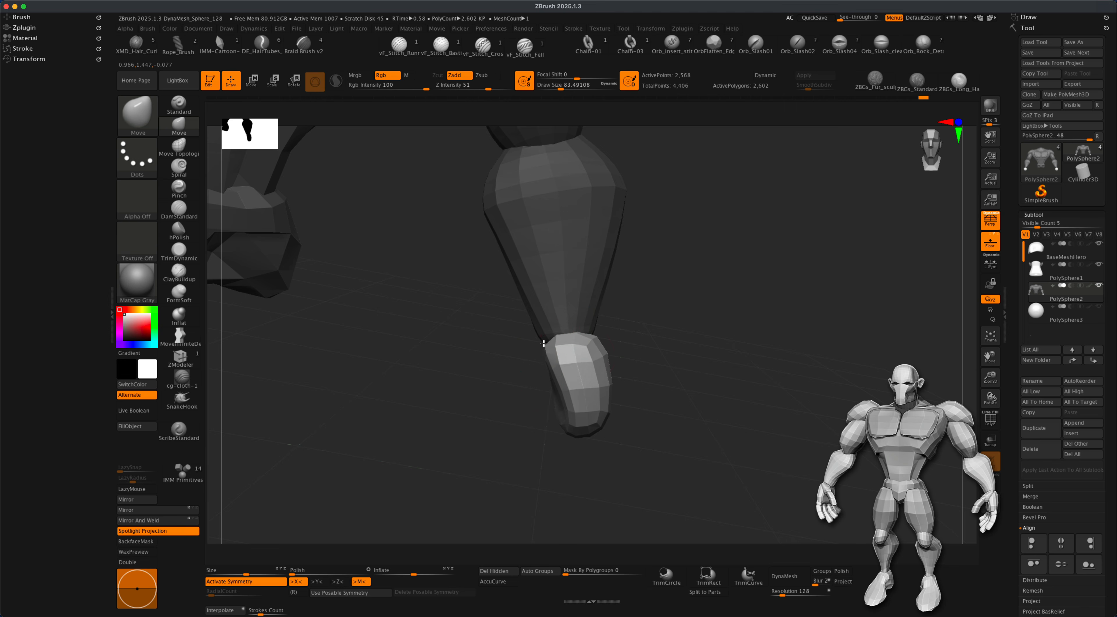
{"action": "mouse_move", "coordinate": [594, 412]}
{"action": "right_mouse_down"}
{"action": "mouse_move", "coordinate": [678, 423]}
{"action": "mouse_move", "coordinate": [675, 401]}
{"action": "right_mouse_up"}
{"action": "left_click_drag", "start_coordinate": [518, 393], "coordinate": [511, 399]}
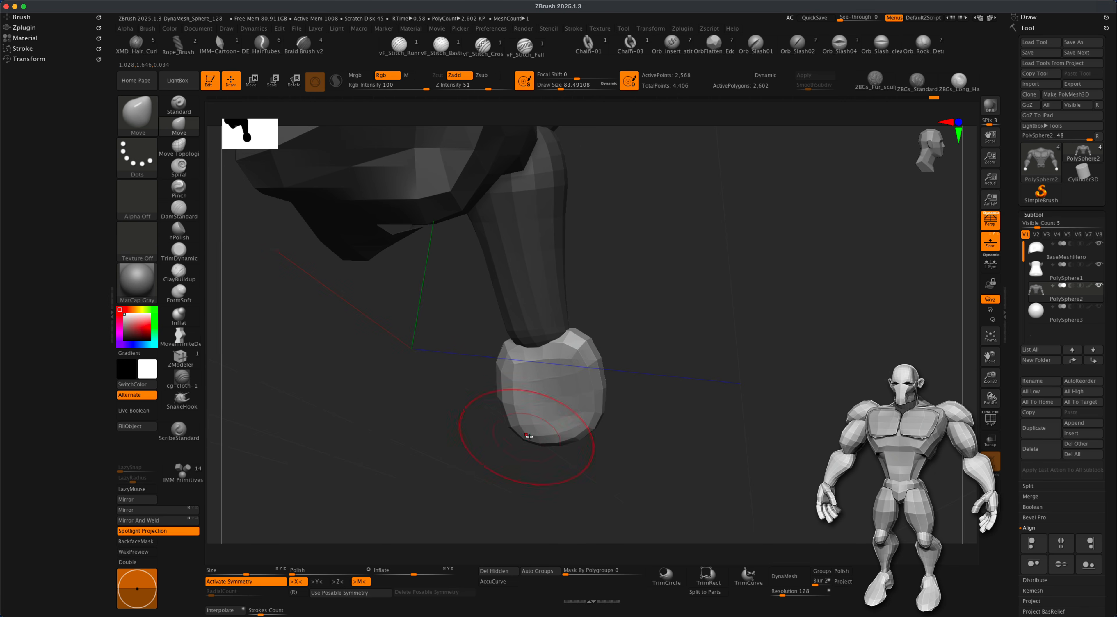
Step: Square off the lower edges and sides of the palm blocks with the Move brush
{"action": "right_click_drag", "start_coordinate": [607, 460], "coordinate": [623, 433]}
{"action": "left_click_drag", "start_coordinate": [566, 454], "coordinate": [536, 445]}
{"action": "right_click_drag", "start_coordinate": [564, 439], "coordinate": [817, 424]}
{"action": "right_click_drag", "start_coordinate": [623, 408], "coordinate": [549, 431]}
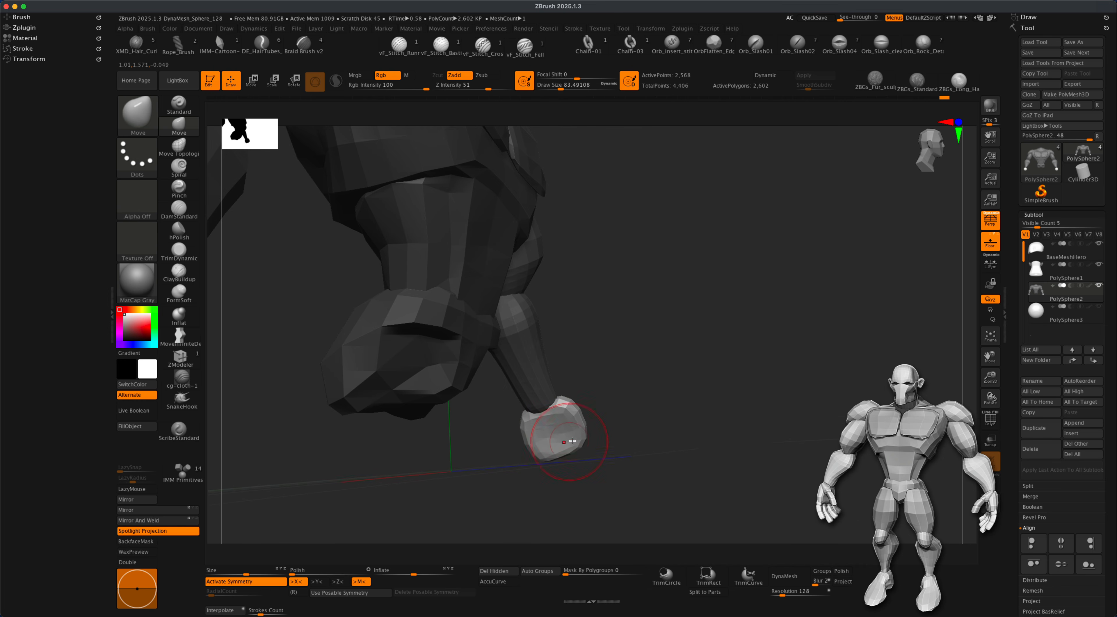
{"action": "mouse_move", "coordinate": [689, 443]}
{"action": "right_mouse_down"}
{"action": "mouse_move", "coordinate": [601, 461]}
{"action": "mouse_move", "coordinate": [648, 469]}
{"action": "mouse_move", "coordinate": [659, 468]}
{"action": "mouse_move", "coordinate": [577, 433]}
{"action": "right_mouse_up"}
{"action": "right_click_drag", "start_coordinate": [664, 427], "coordinate": [677, 407]}
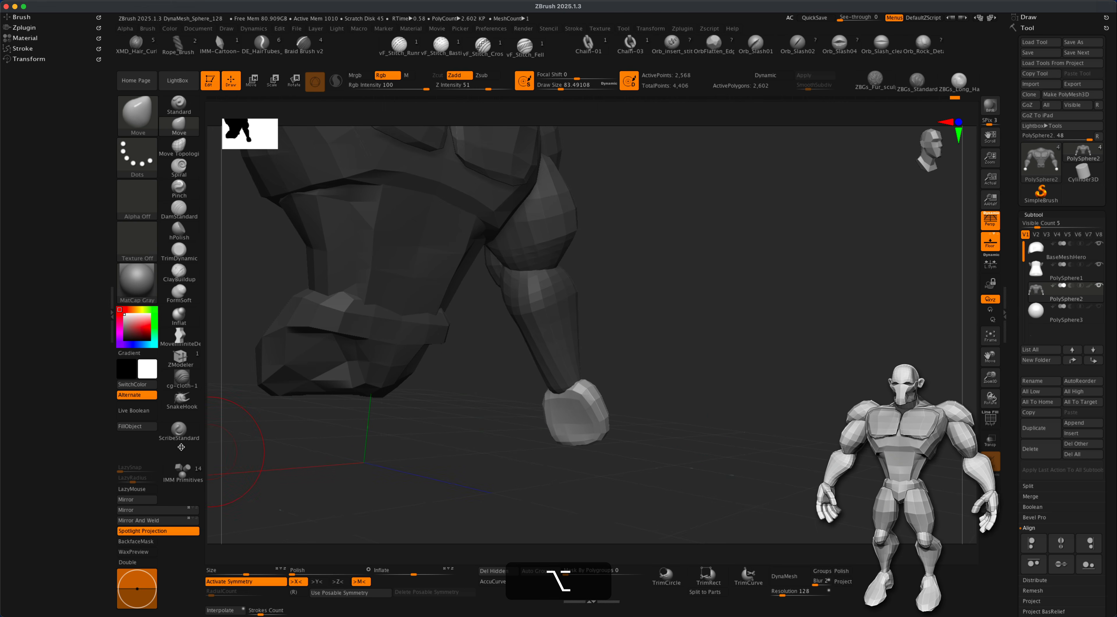
Step: Insert a small PolySphere on the inner side of each hand and shape it as a thumb base with a Move brush about 83 in size
{"action": "left_click", "coordinate": [183, 470]}
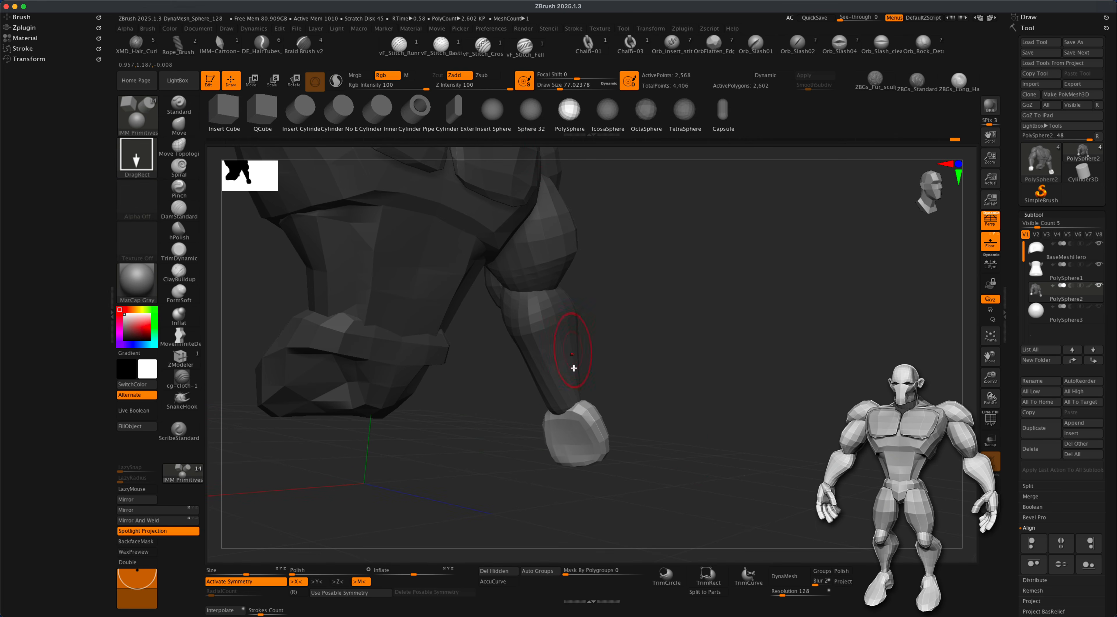
{"action": "left_click_drag", "start_coordinate": [583, 430], "coordinate": [584, 431]}
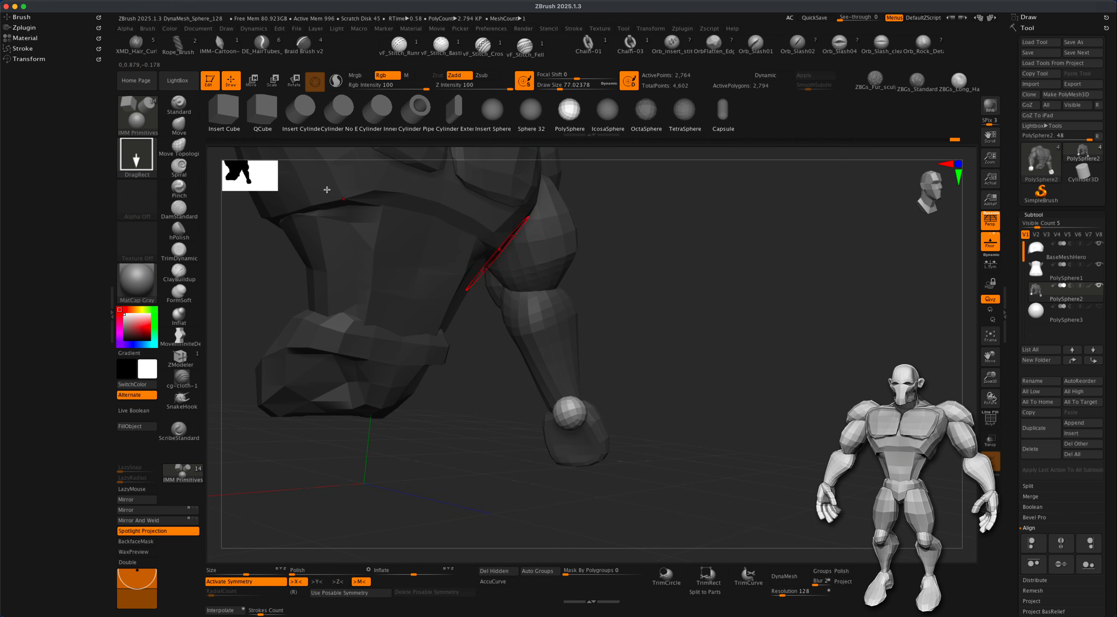
{"action": "left_click", "coordinate": [179, 126]}
{"action": "right_click_drag", "start_coordinate": [665, 326], "coordinate": [588, 342]}
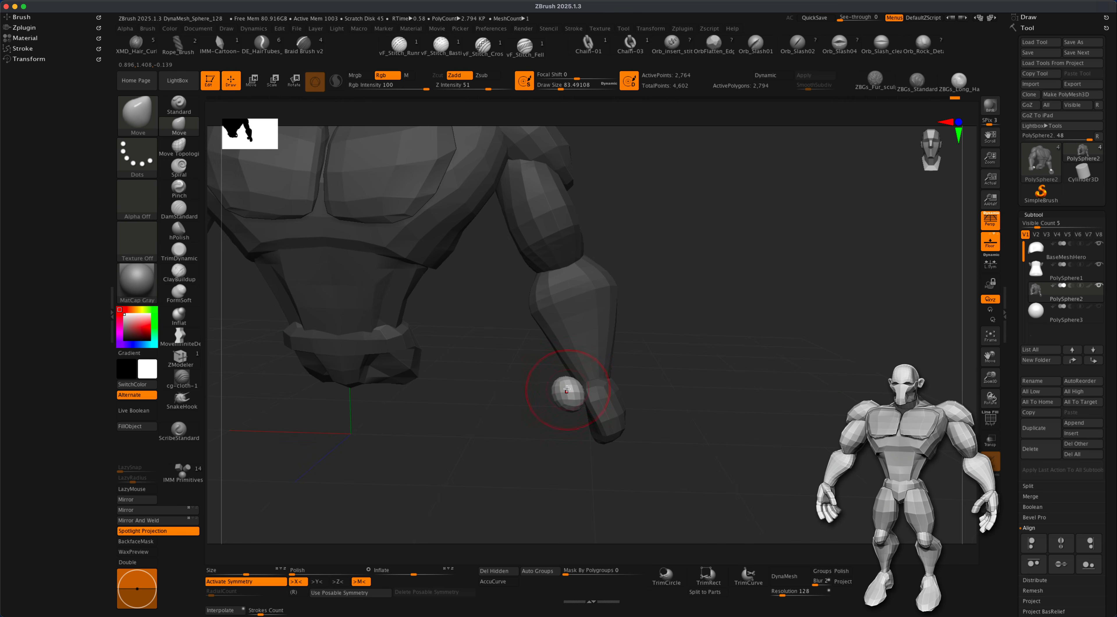
{"action": "mouse_move", "coordinate": [586, 391]}
{"action": "right_mouse_down"}
{"action": "mouse_move", "coordinate": [572, 381]}
{"action": "mouse_move", "coordinate": [668, 379]}
{"action": "mouse_move", "coordinate": [549, 401]}
{"action": "right_mouse_up"}
{"action": "mouse_move", "coordinate": [646, 396]}
{"action": "right_mouse_down"}
{"action": "mouse_move", "coordinate": [604, 399]}
{"action": "mouse_move", "coordinate": [716, 389]}
{"action": "mouse_move", "coordinate": [540, 418]}
{"action": "right_mouse_up"}
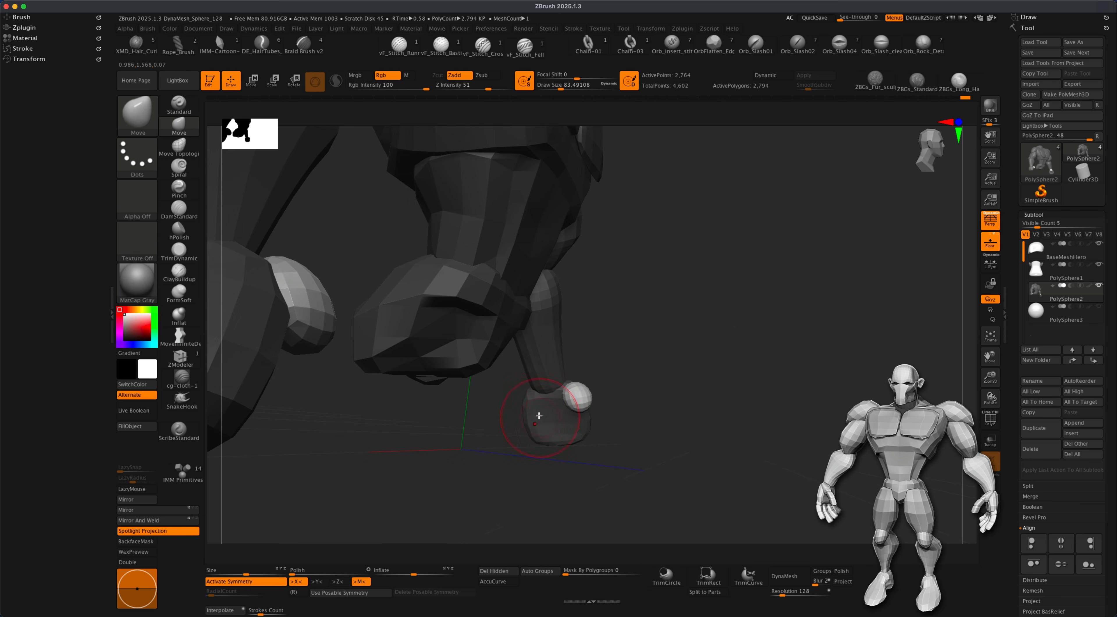
{"action": "right_click_drag", "start_coordinate": [679, 400], "coordinate": [643, 465]}
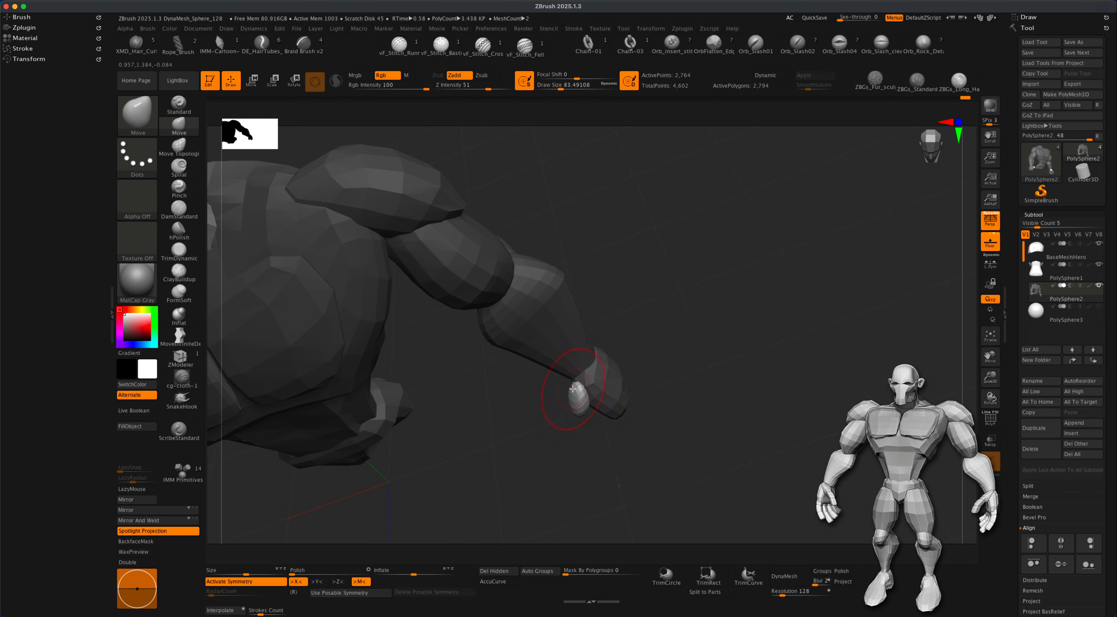
{"action": "mouse_move", "coordinate": [576, 376]}
{"action": "right_mouse_down"}
{"action": "mouse_move", "coordinate": [663, 342]}
{"action": "mouse_move", "coordinate": [655, 331]}
{"action": "mouse_move", "coordinate": [581, 387]}
{"action": "right_mouse_up"}
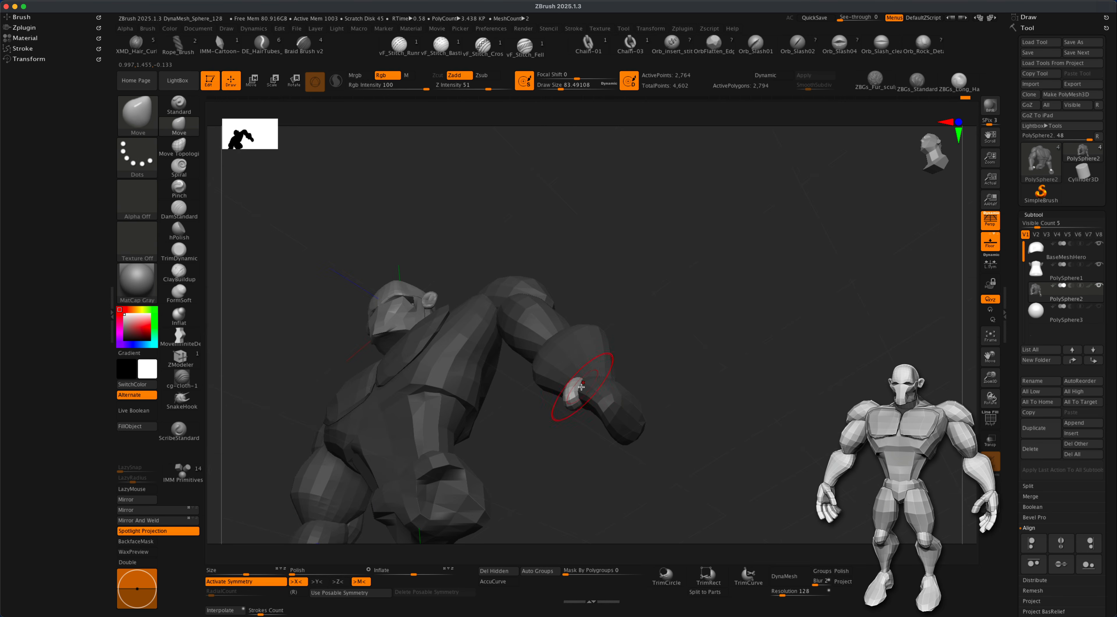
Step: Flatten and seat the thumb bases against the wrists and palms with a Move brush about 56 in size
{"action": "key", "text": "s"}
{"action": "left_click_drag", "start_coordinate": [657, 341], "coordinate": [653, 341]}
{"action": "mouse_move", "coordinate": [657, 342]}
{"action": "right_mouse_down", "text": "alt"}
{"action": "mouse_move", "coordinate": [678, 377]}
{"action": "mouse_move", "coordinate": [716, 394]}
{"action": "right_mouse_up", "text": "alt"}
{"action": "mouse_move", "coordinate": [697, 313]}
{"action": "right_mouse_down"}
{"action": "mouse_move", "coordinate": [572, 361]}
{"action": "mouse_move", "coordinate": [653, 322]}
{"action": "mouse_move", "coordinate": [569, 419]}
{"action": "mouse_move", "coordinate": [678, 352]}
{"action": "mouse_move", "coordinate": [554, 394]}
{"action": "right_mouse_up"}
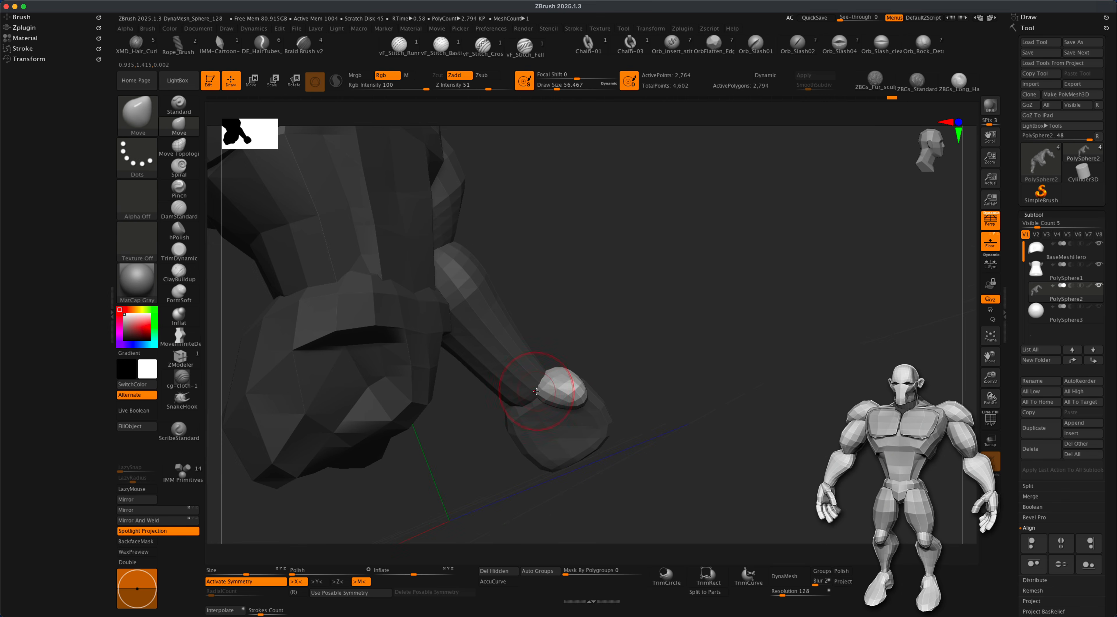
{"action": "right_click_drag", "start_coordinate": [641, 397], "coordinate": [580, 393]}
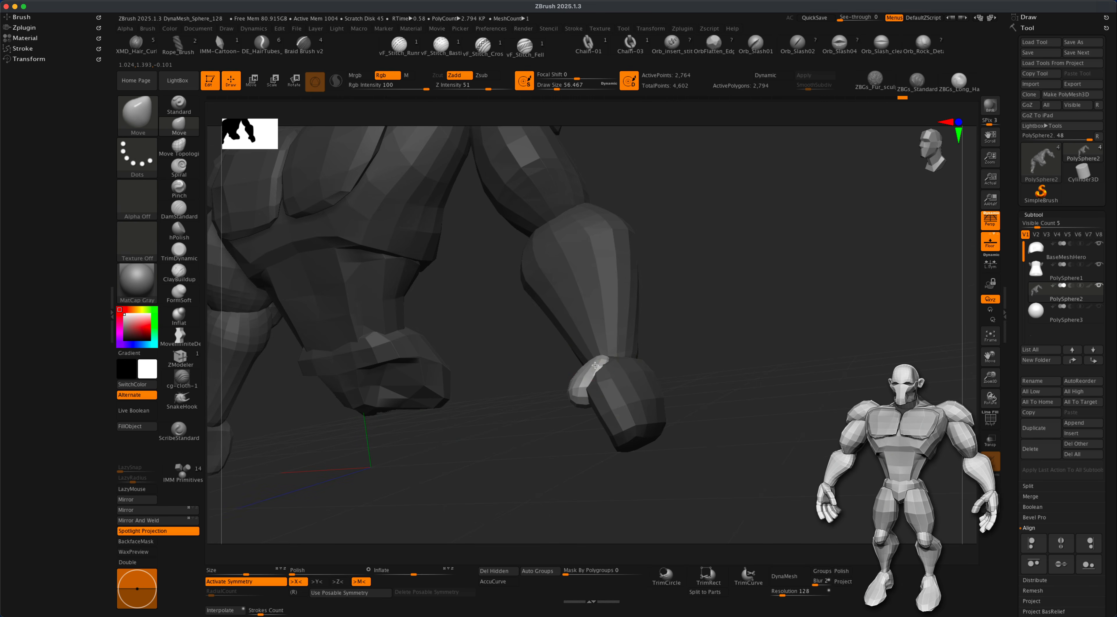
{"action": "right_click_drag", "start_coordinate": [688, 369], "coordinate": [711, 429]}
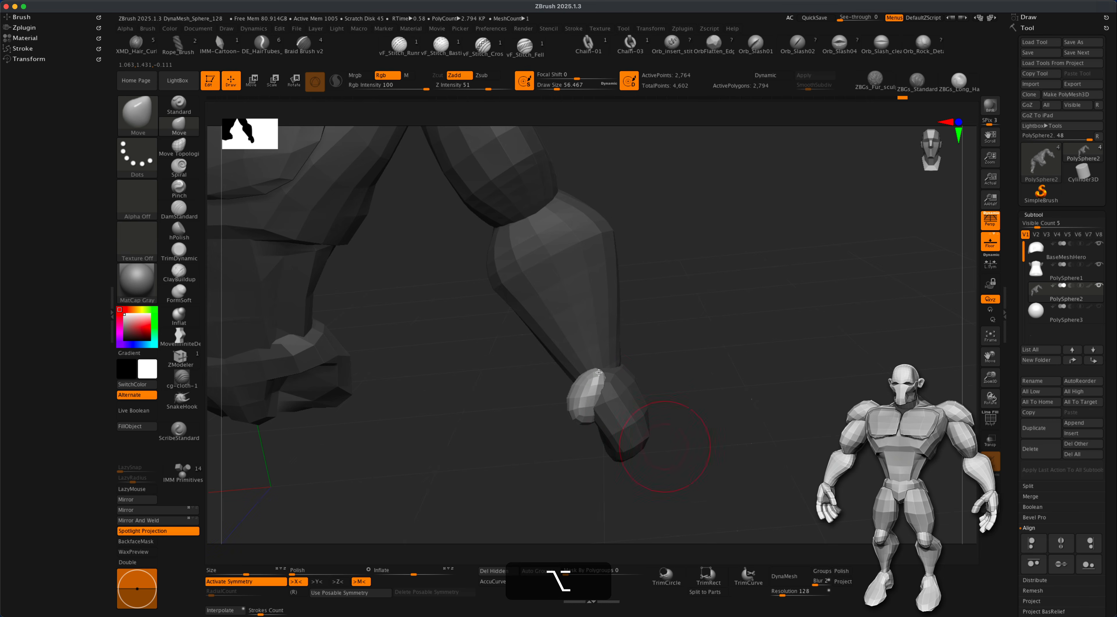
Step: Adjust how the thumb bases and palms fit together in front and side views with the Move brush
{"action": "mouse_move", "coordinate": [727, 434]}
{"action": "right_mouse_down", "text": "alt"}
{"action": "mouse_move", "coordinate": [721, 412]}
{"action": "mouse_move", "coordinate": [726, 444]}
{"action": "right_mouse_up", "text": "alt"}
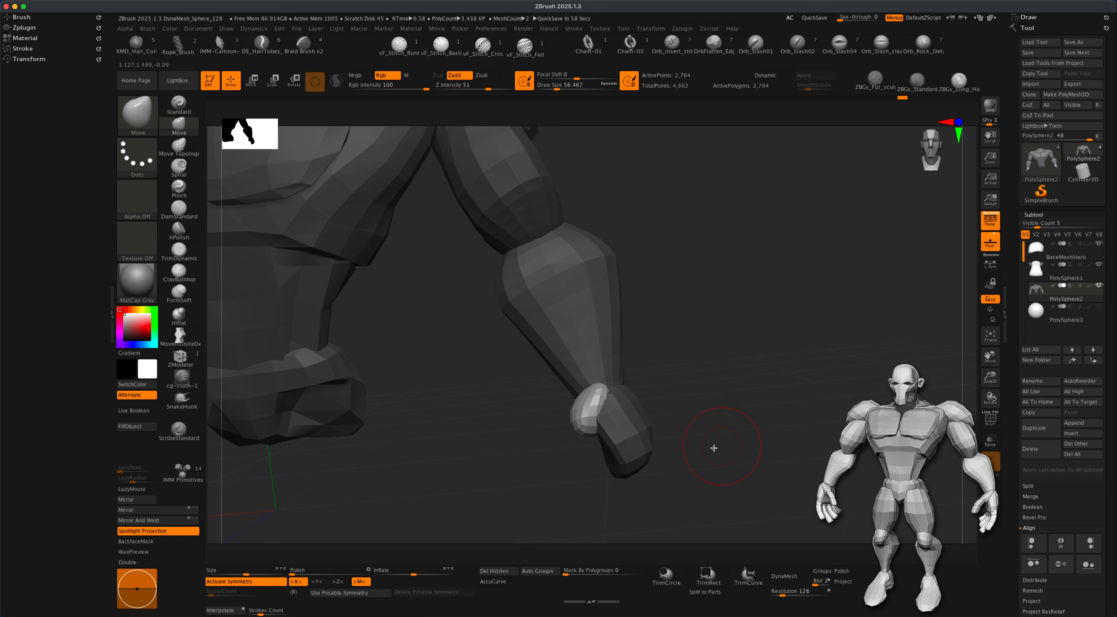
{"action": "right_click_drag", "start_coordinate": [729, 421], "coordinate": [705, 419], "text": "alt"}
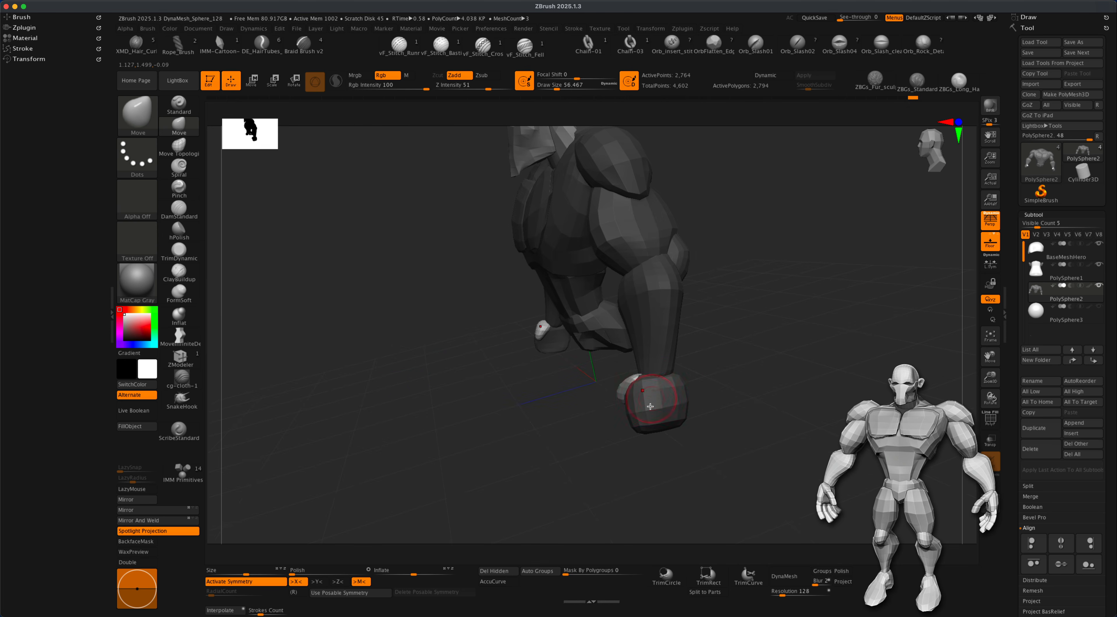
{"action": "mouse_move", "coordinate": [653, 392]}
{"action": "right_mouse_down"}
{"action": "mouse_move", "coordinate": [798, 419]}
{"action": "mouse_move", "coordinate": [668, 397]}
{"action": "mouse_move", "coordinate": [720, 390]}
{"action": "mouse_move", "coordinate": [655, 392]}
{"action": "mouse_move", "coordinate": [674, 395]}
{"action": "right_mouse_up"}
{"action": "right_click_drag", "start_coordinate": [685, 433], "coordinate": [719, 457], "text": "alt"}
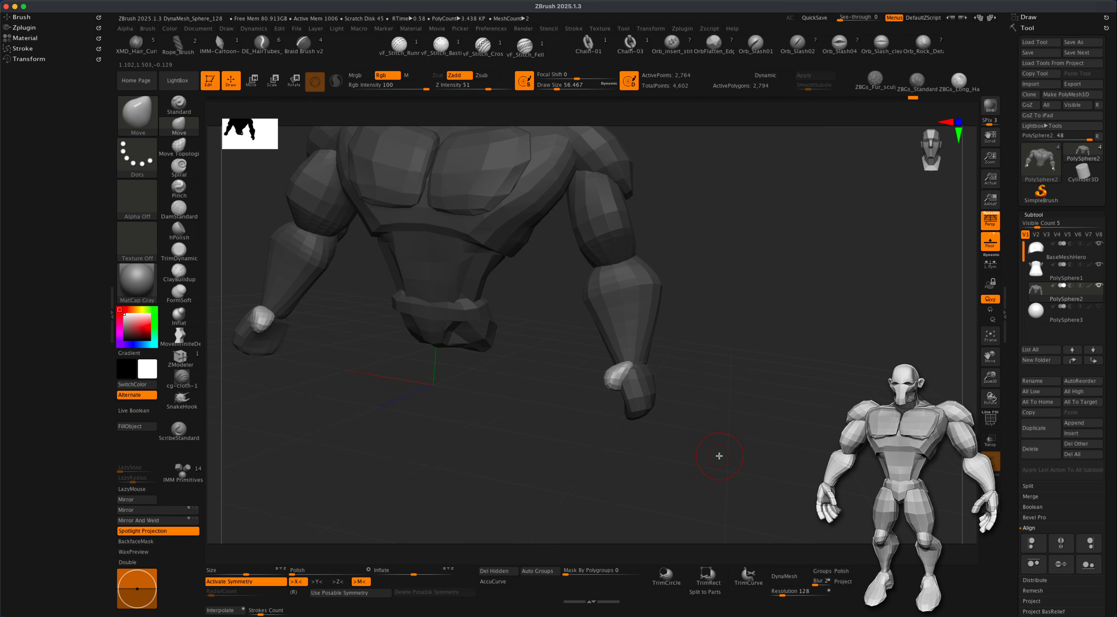
{"action": "right_click_drag", "start_coordinate": [719, 448], "coordinate": [754, 375]}
Step: Turn off perspective distortion and save the tool
{"action": "left_click_drag", "start_coordinate": [755, 362], "coordinate": [795, 413], "text": "super"}
{"action": "right_click_drag", "start_coordinate": [797, 419], "coordinate": [971, 298]}
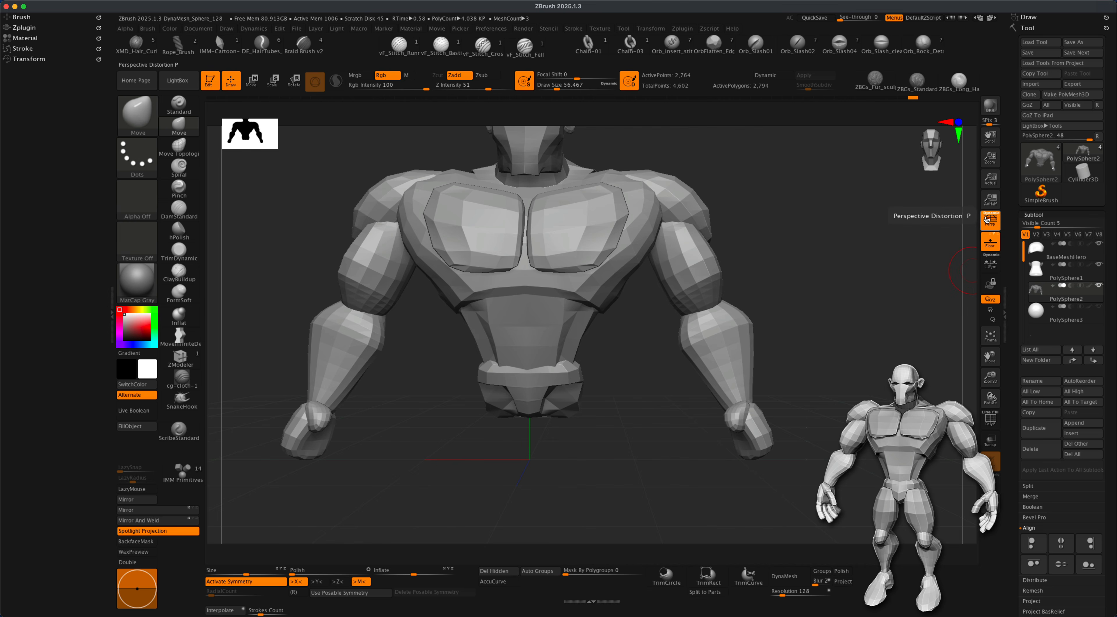
{"action": "left_click", "coordinate": [997, 224]}
{"action": "right_click_drag", "start_coordinate": [891, 316], "coordinate": [777, 280], "text": "alt"}
{"action": "left_click_drag", "start_coordinate": [846, 310], "coordinate": [870, 333], "text": "alt"}
{"action": "left_click", "coordinate": [1030, 52]}
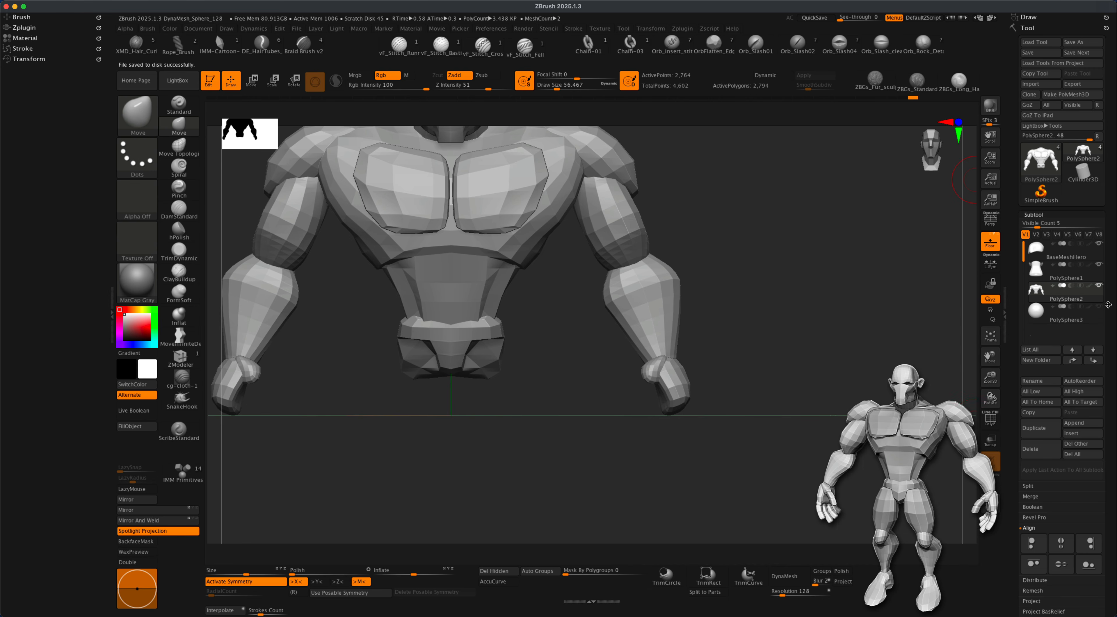
Step: Insert a cube subtool, scale it down and place it just below the character's hand
{"action": "left_click", "coordinate": [1069, 434]}
{"action": "left_click", "coordinate": [820, 434]}
{"action": "left_click_drag", "start_coordinate": [789, 459], "coordinate": [781, 427], "text": "alt"}
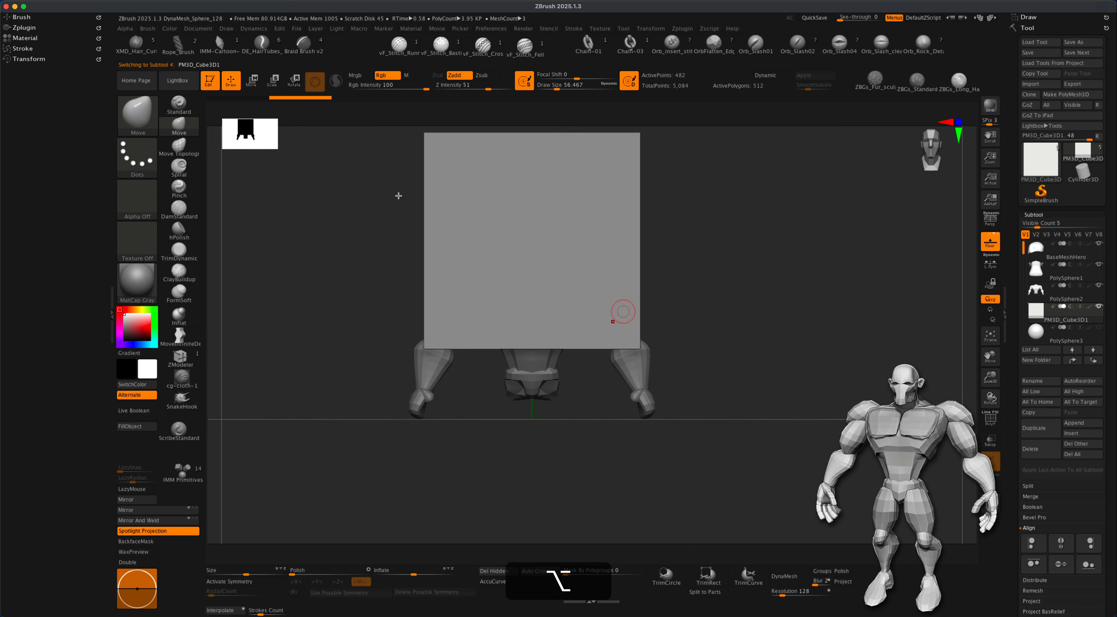
{"action": "left_click", "coordinate": [256, 89]}
{"action": "left_click_drag", "start_coordinate": [532, 240], "coordinate": [575, 517]}
{"action": "left_click_drag", "start_coordinate": [787, 390], "coordinate": [650, 402], "text": "alt"}
{"action": "left_click_drag", "start_coordinate": [860, 304], "coordinate": [848, 356], "text": "alt"}
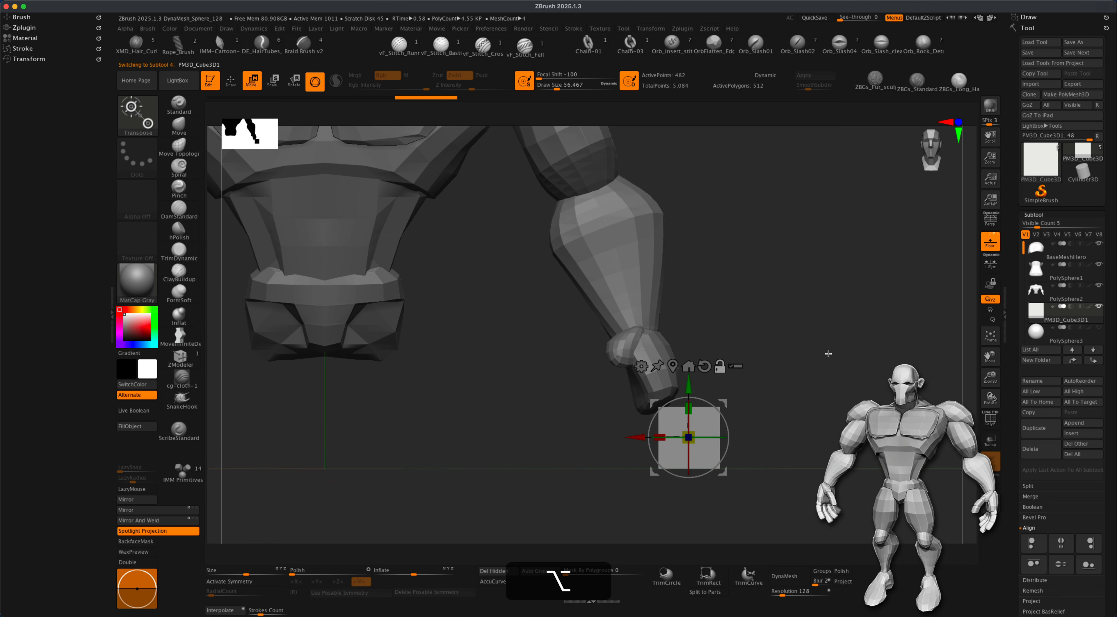
{"action": "left_click_drag", "start_coordinate": [762, 347], "coordinate": [760, 331], "text": "alt"}
{"action": "left_click_drag", "start_coordinate": [692, 416], "coordinate": [688, 422]}
{"action": "left_click_drag", "start_coordinate": [764, 417], "coordinate": [750, 419], "text": "alt"}
Step: Reinitialize the cube as a low-poly QCube, move it beside the hand and turn on the polyframe display
{"action": "scroll", "coordinate": [1110, 508], "scroll_direction": "down", "scroll_amount": 10}
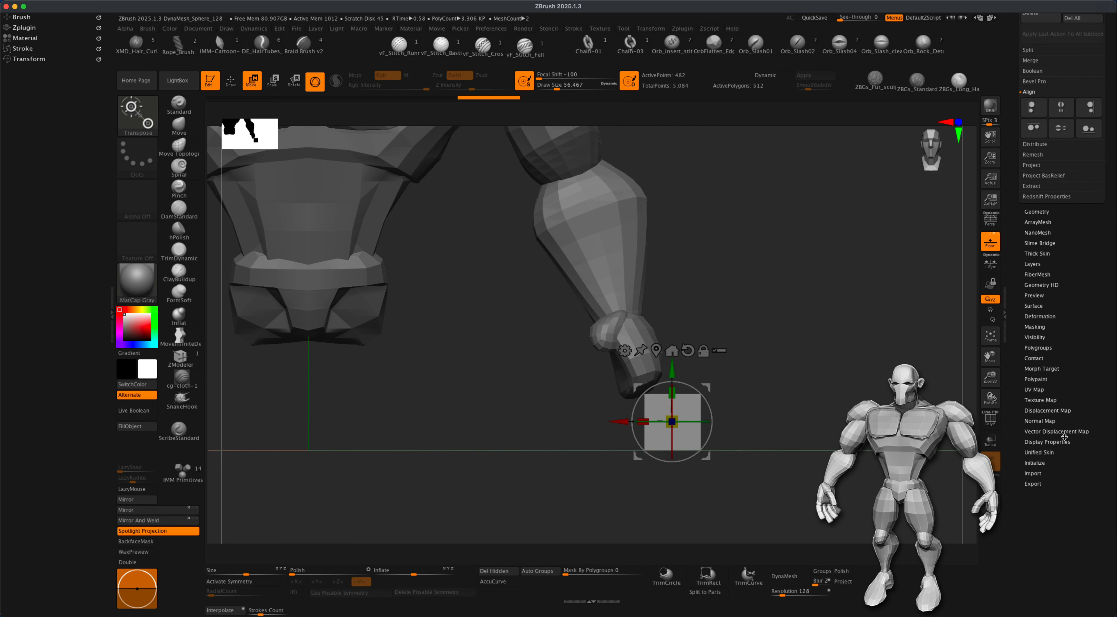
{"action": "left_click", "coordinate": [1037, 463]}
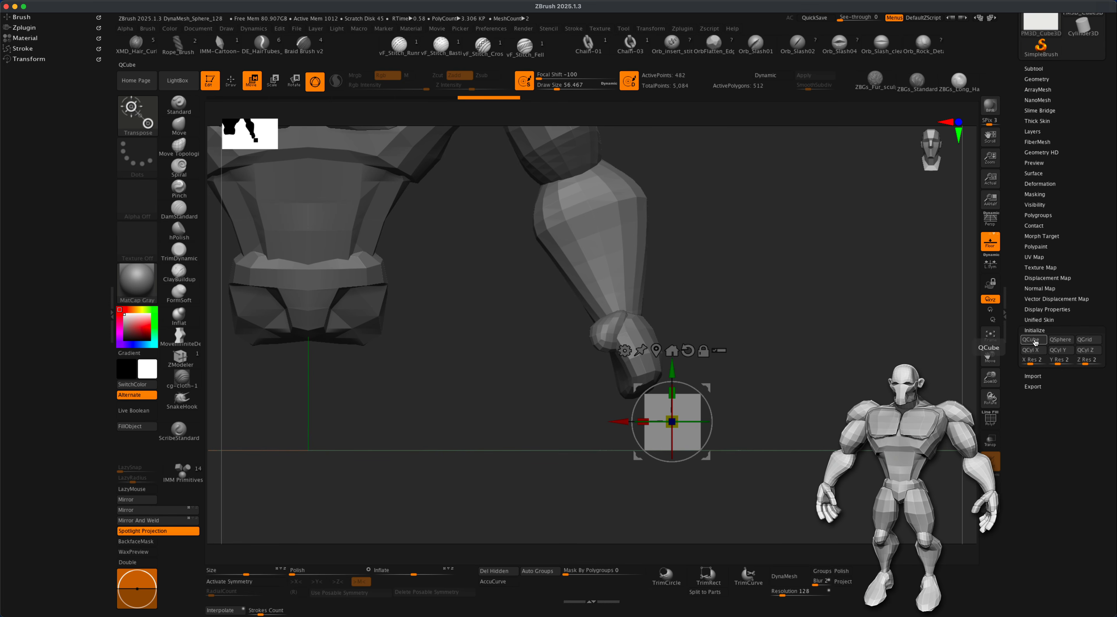
{"action": "left_click", "coordinate": [1035, 341]}
{"action": "left_click_drag", "start_coordinate": [749, 410], "coordinate": [815, 488], "text": "alt"}
{"action": "left_click_drag", "start_coordinate": [785, 420], "coordinate": [760, 411], "text": "alt"}
{"action": "left_click", "coordinate": [609, 386]}
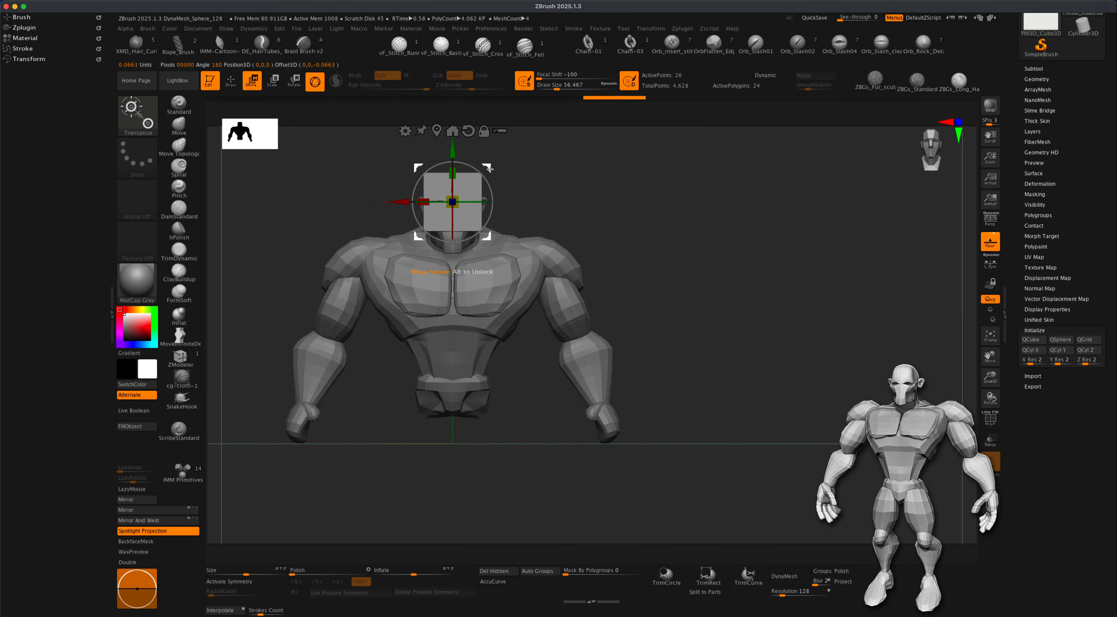
{"action": "left_click_drag", "start_coordinate": [488, 167], "coordinate": [606, 412]}
{"action": "left_click", "coordinate": [991, 420]}
{"action": "left_click_drag", "start_coordinate": [744, 428], "coordinate": [602, 322], "text": "alt"}
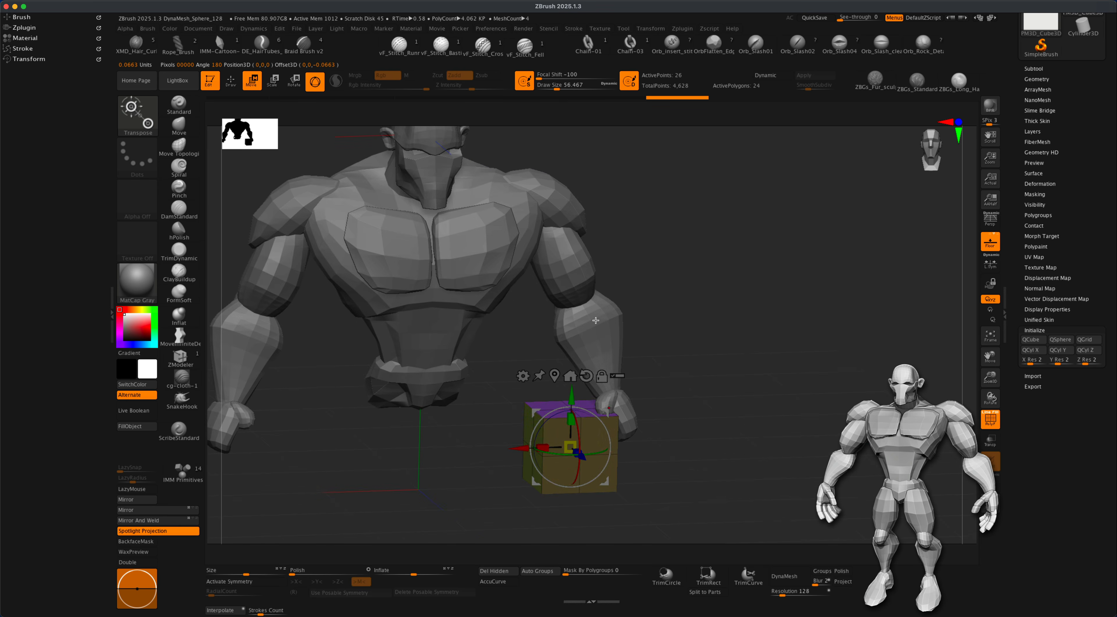
{"action": "left_click_drag", "start_coordinate": [416, 284], "coordinate": [677, 396]}
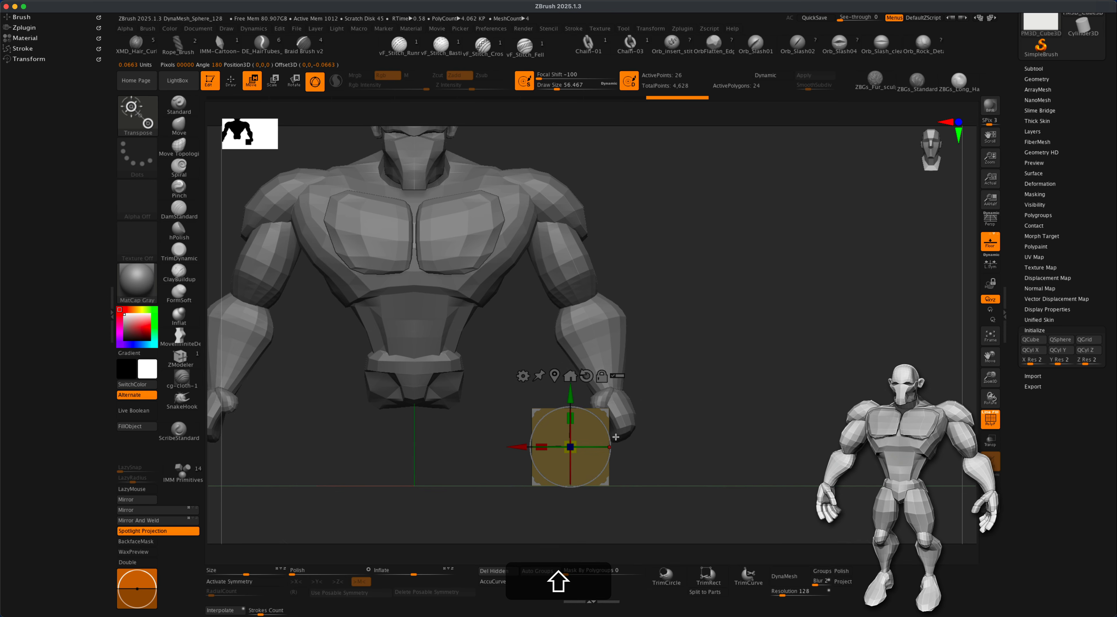
Step: Shrink the cube to finger size beside the hand and stretch it vertically into a finger segment
{"action": "scroll", "coordinate": [1059, 240], "scroll_direction": "up", "scroll_amount": 5}
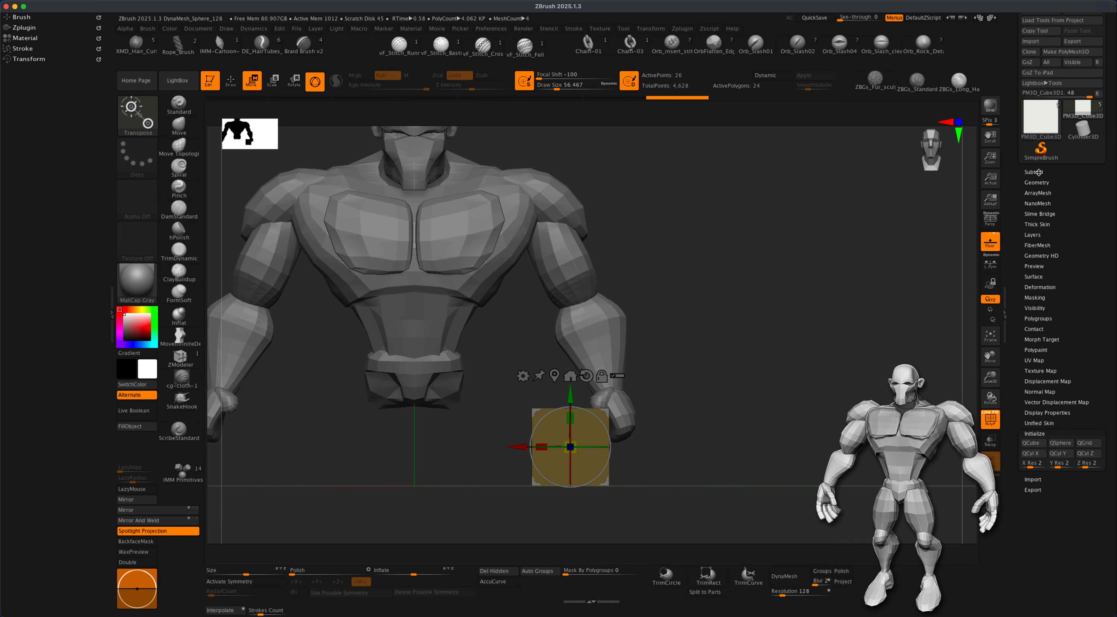
{"action": "left_click", "coordinate": [1039, 172]}
{"action": "left_click_drag", "start_coordinate": [903, 299], "coordinate": [700, 394], "text": "alt"}
{"action": "left_click_drag", "start_coordinate": [561, 391], "coordinate": [504, 417]}
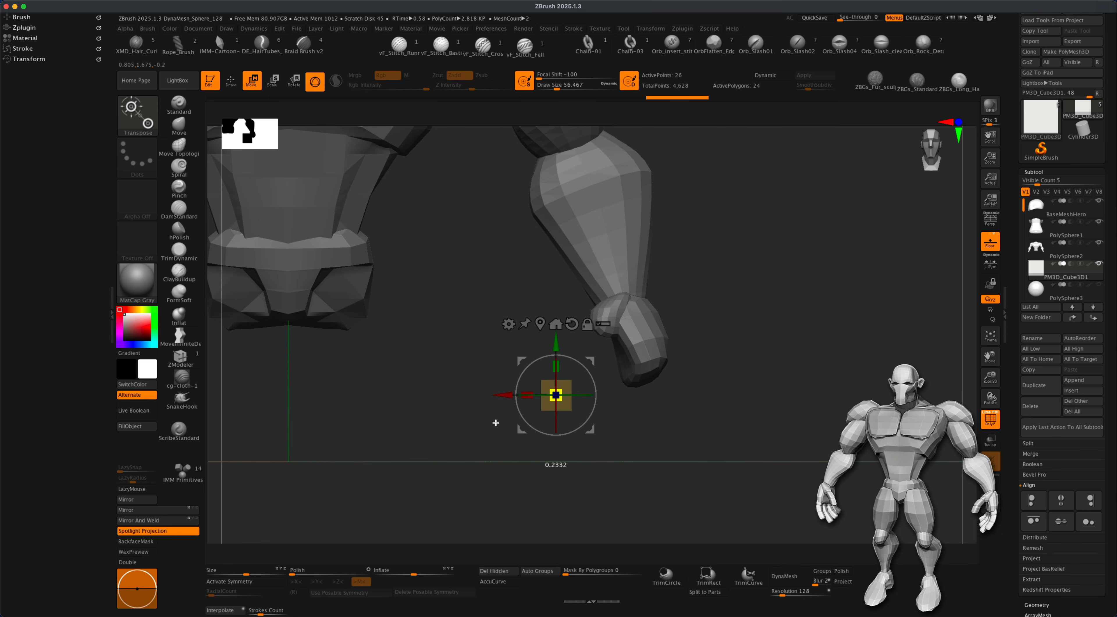
{"action": "mouse_move", "coordinate": [682, 420]}
{"action": "left_mouse_down"}
{"action": "mouse_move", "coordinate": [719, 416]}
{"action": "mouse_move", "coordinate": [695, 417]}
{"action": "left_mouse_up"}
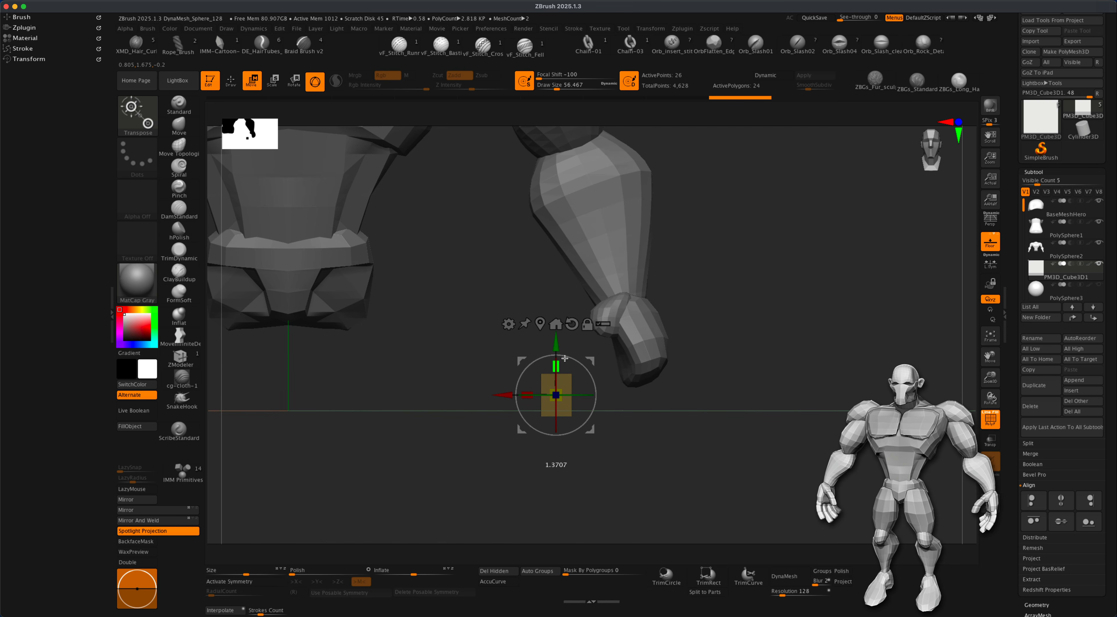
Step: Duplicate the segment downward twice, rotating each copy inward to form a bent three-segment finger
{"action": "mouse_move", "coordinate": [728, 382]}
{"action": "left_mouse_down"}
{"action": "mouse_move", "coordinate": [763, 387]}
{"action": "mouse_move", "coordinate": [720, 387]}
{"action": "mouse_move", "coordinate": [691, 412]}
{"action": "mouse_move", "coordinate": [695, 446]}
{"action": "mouse_move", "coordinate": [685, 429]}
{"action": "mouse_move", "coordinate": [719, 393]}
{"action": "mouse_move", "coordinate": [705, 429]}
{"action": "mouse_move", "coordinate": [575, 361]}
{"action": "mouse_move", "coordinate": [556, 303]}
{"action": "mouse_move", "coordinate": [552, 416]}
{"action": "mouse_move", "coordinate": [552, 399]}
{"action": "left_mouse_up"}
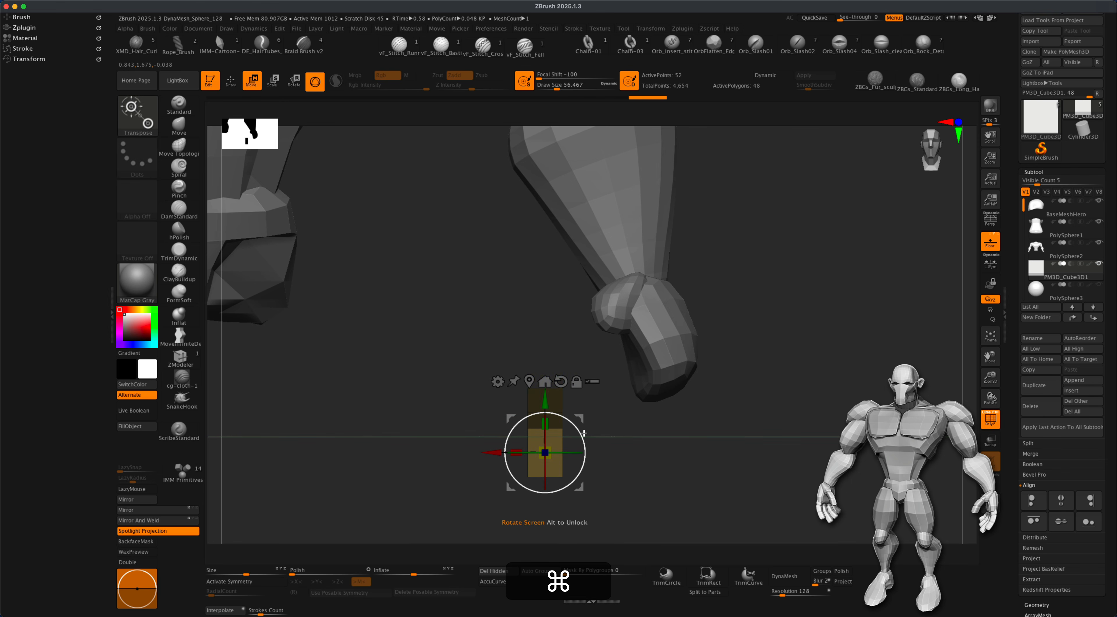
{"action": "mouse_move", "coordinate": [582, 437]}
{"action": "left_mouse_down"}
{"action": "mouse_move", "coordinate": [585, 452]}
{"action": "mouse_move", "coordinate": [574, 418]}
{"action": "left_mouse_up"}
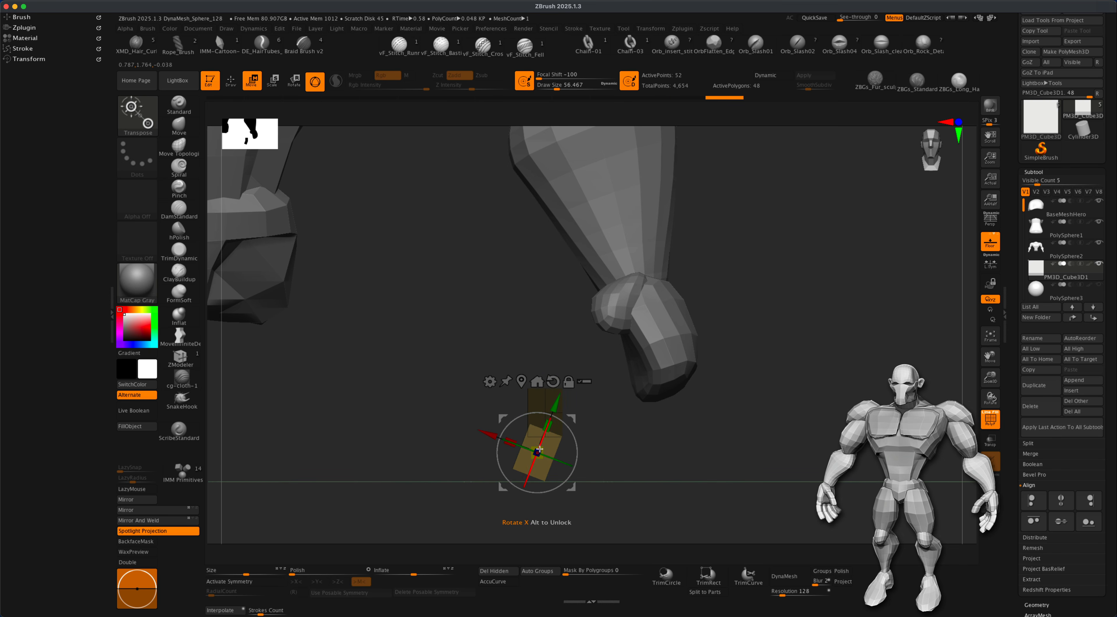
{"action": "left_click_drag", "start_coordinate": [573, 418], "coordinate": [573, 417]}
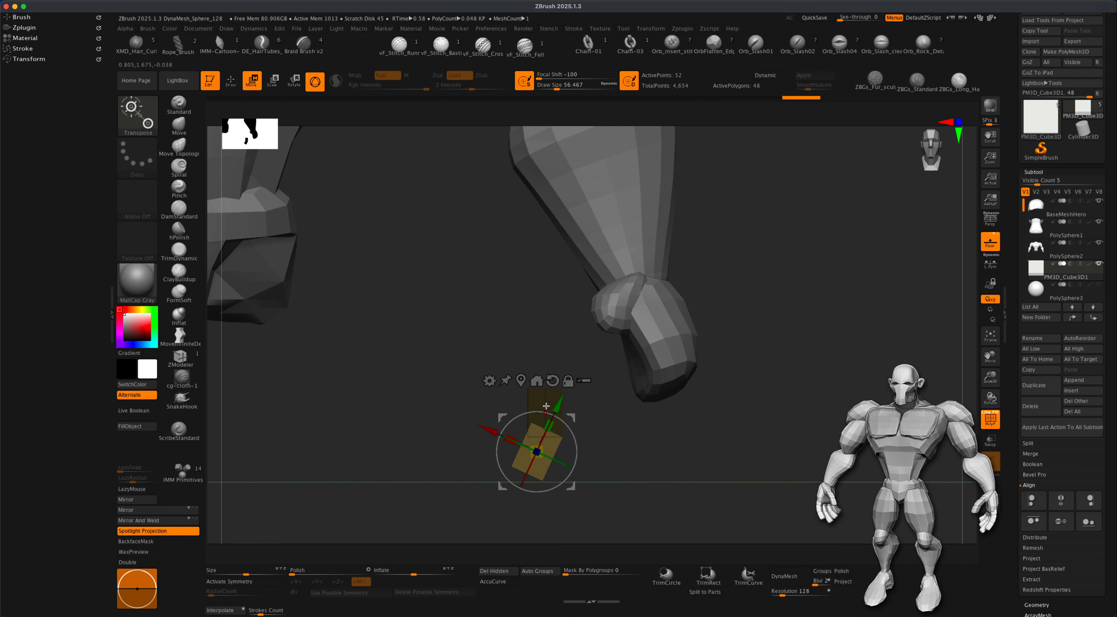
{"action": "left_click_drag", "start_coordinate": [549, 429], "coordinate": [556, 493], "text": "super"}
{"action": "left_click_drag", "start_coordinate": [551, 454], "coordinate": [546, 443]}
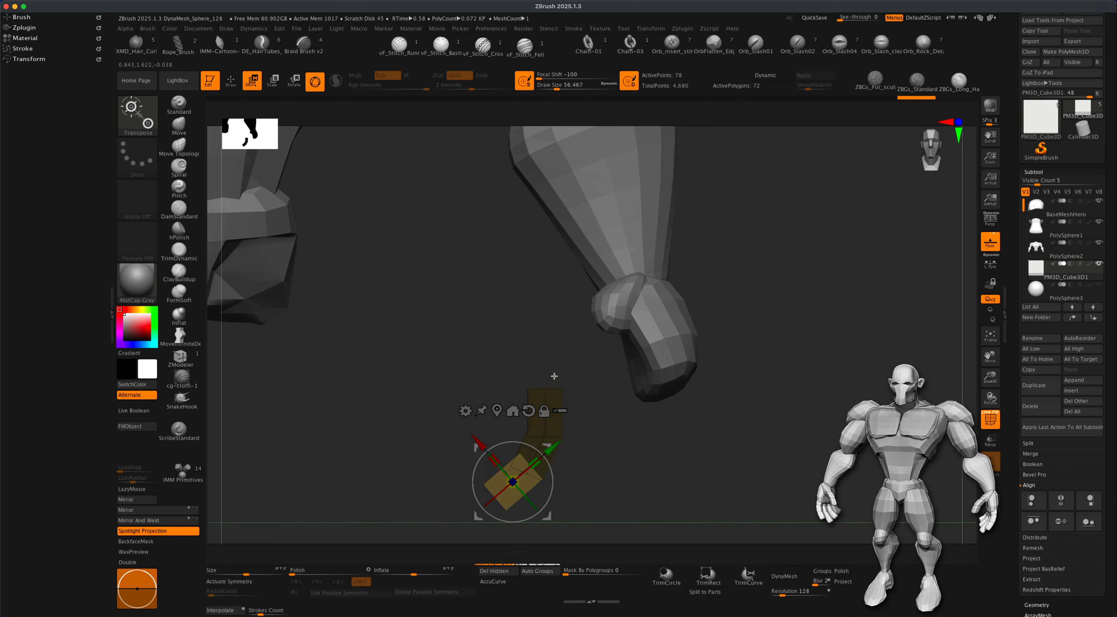
Step: Clear the finger's mask, move the gizmo pivot to the finger's upper end and reset its orientation
{"action": "left_click", "coordinate": [232, 89]}
{"action": "mouse_move", "coordinate": [392, 292]}
{"action": "left_mouse_down", "text": "super"}
{"action": "mouse_move", "coordinate": [433, 338]}
{"action": "mouse_move", "coordinate": [461, 334]}
{"action": "mouse_move", "coordinate": [482, 368]}
{"action": "mouse_move", "coordinate": [476, 360]}
{"action": "left_mouse_up", "text": "super"}
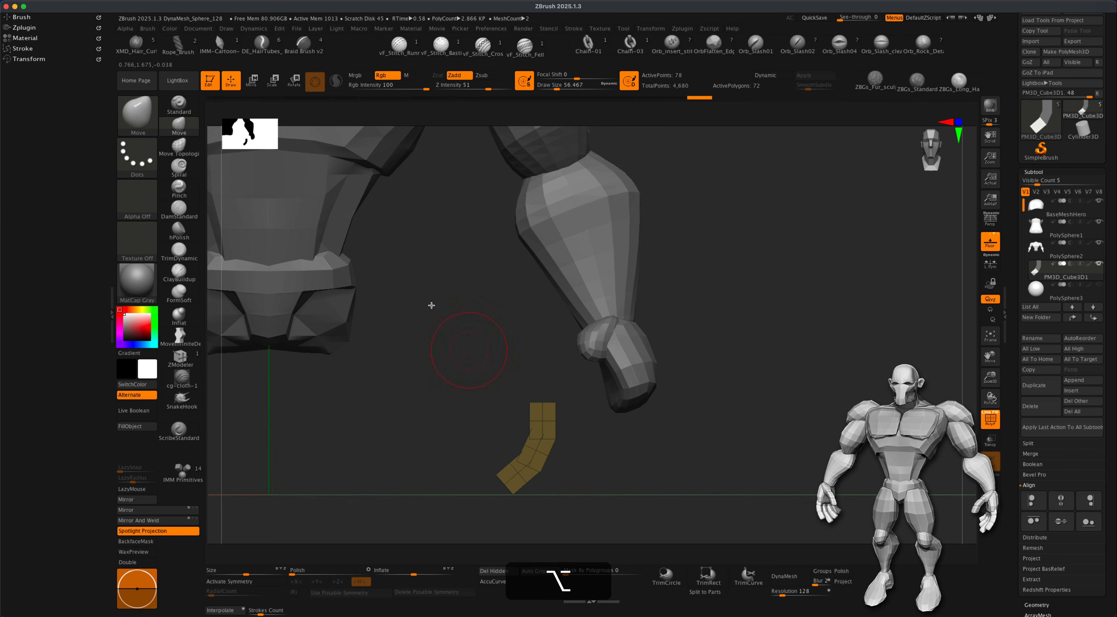
{"action": "left_click", "coordinate": [252, 81]}
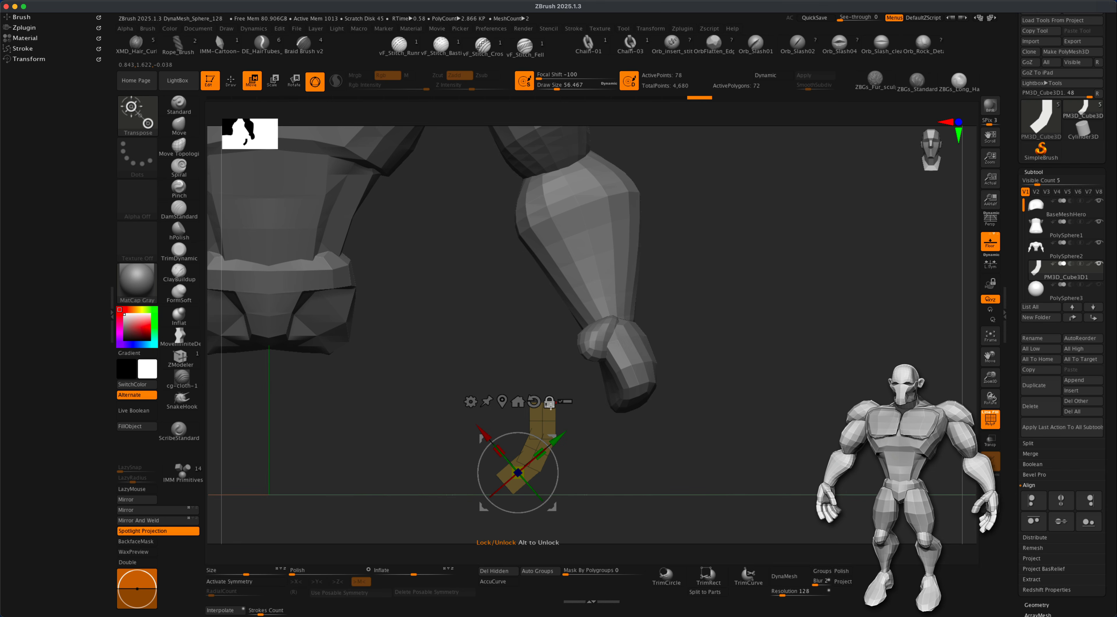
{"action": "left_click_drag", "start_coordinate": [553, 435], "coordinate": [577, 365]}
{"action": "mouse_move", "coordinate": [678, 417]}
{"action": "left_mouse_down"}
{"action": "mouse_move", "coordinate": [665, 428]}
{"action": "mouse_move", "coordinate": [693, 426]}
{"action": "left_mouse_up"}
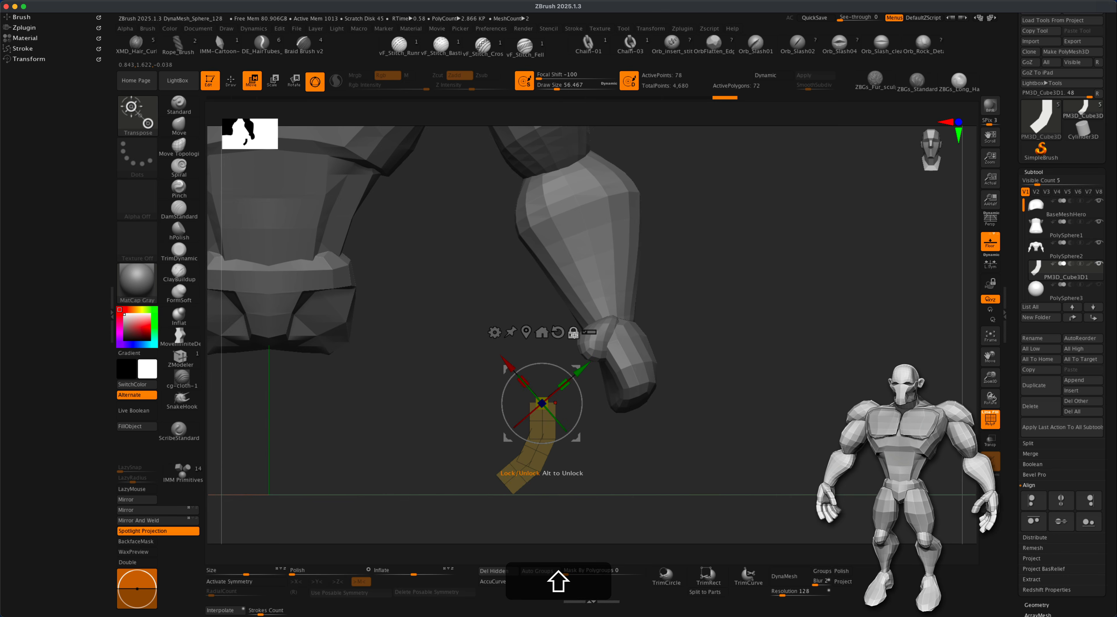
{"action": "left_click", "coordinate": [574, 335]}
{"action": "left_click_drag", "start_coordinate": [576, 369], "coordinate": [547, 391]}
{"action": "left_click", "coordinate": [575, 328]}
{"action": "left_click", "coordinate": [562, 326]}
Step: Move, scale and rotate the finger so its base sits on the front part of the palm
{"action": "left_click_drag", "start_coordinate": [568, 352], "coordinate": [672, 355]}
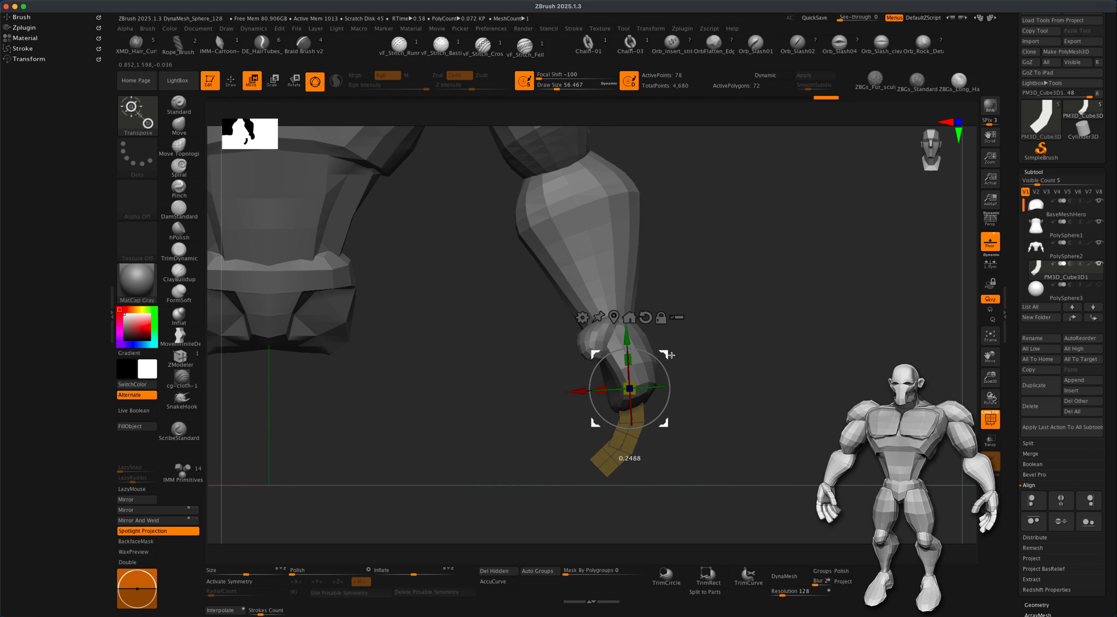
{"action": "left_click_drag", "start_coordinate": [731, 406], "coordinate": [672, 408]}
{"action": "left_click_drag", "start_coordinate": [604, 385], "coordinate": [550, 375]}
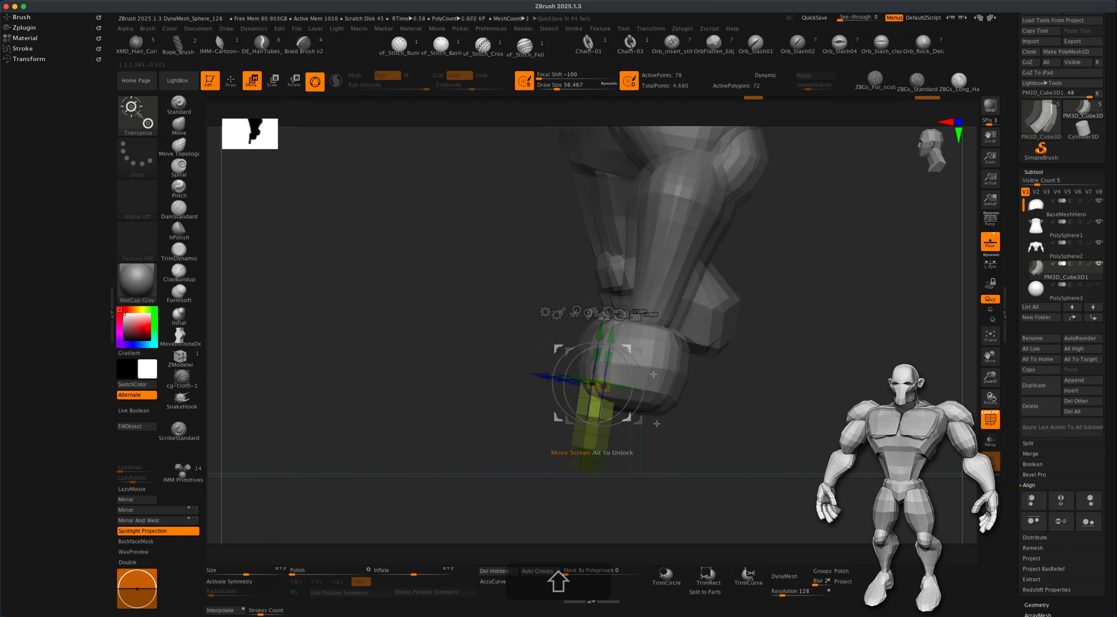
{"action": "left_click_drag", "start_coordinate": [716, 433], "coordinate": [767, 448], "text": "shift"}
{"action": "mouse_move", "coordinate": [654, 355]}
{"action": "left_mouse_down"}
{"action": "mouse_move", "coordinate": [662, 388]}
{"action": "mouse_move", "coordinate": [650, 357]}
{"action": "left_mouse_up"}
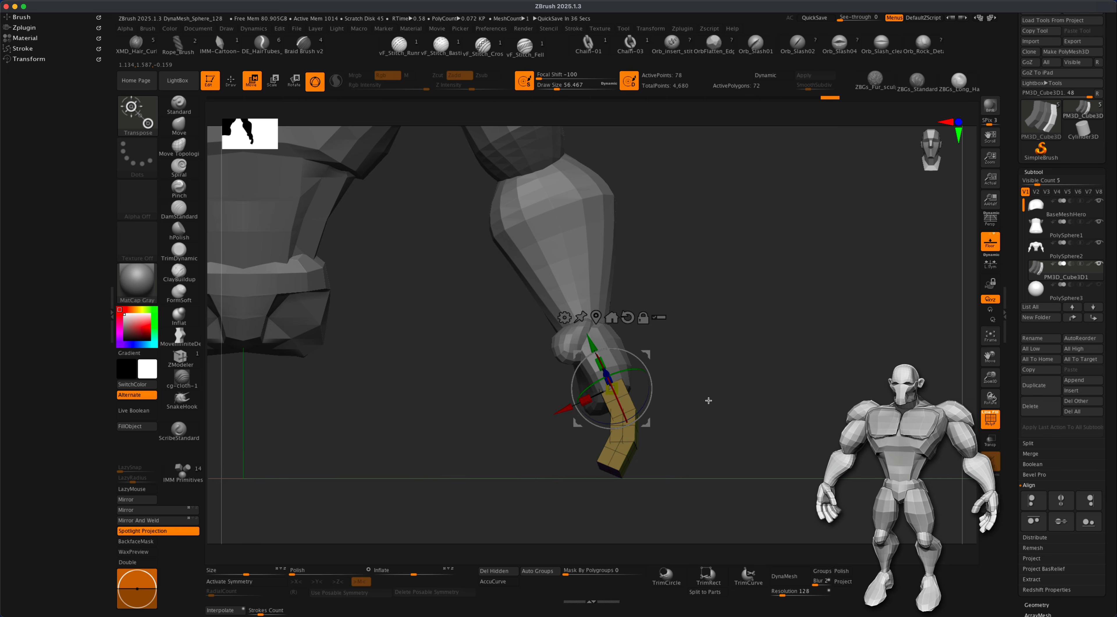
{"action": "left_click_drag", "start_coordinate": [698, 400], "coordinate": [611, 397], "text": "shift"}
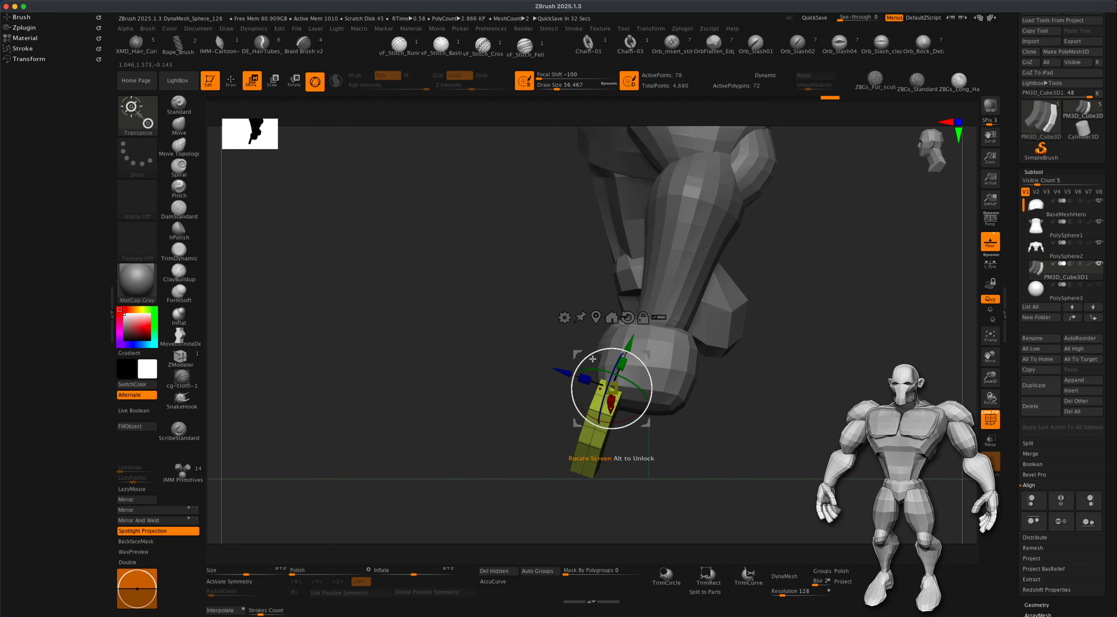
Step: Duplicate the finger twice along the palm's edge and rotate each copy to fan out the fingers
{"action": "left_click_drag", "start_coordinate": [566, 368], "coordinate": [607, 362], "text": "super"}
{"action": "left_click_drag", "start_coordinate": [680, 403], "coordinate": [670, 390]}
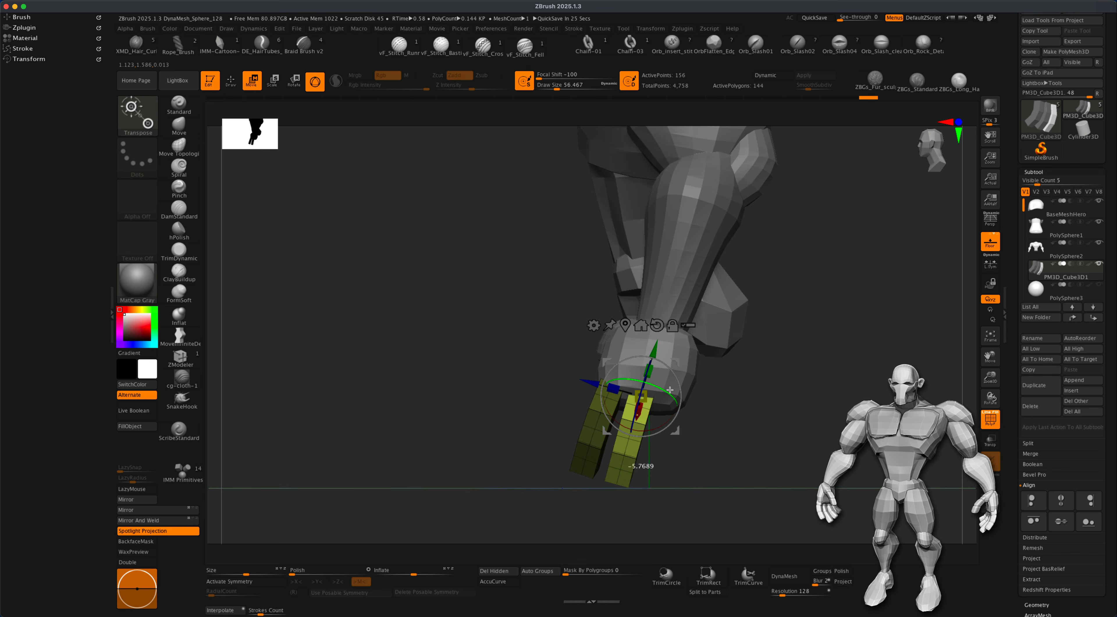
{"action": "left_click_drag", "start_coordinate": [792, 396], "coordinate": [825, 400]}
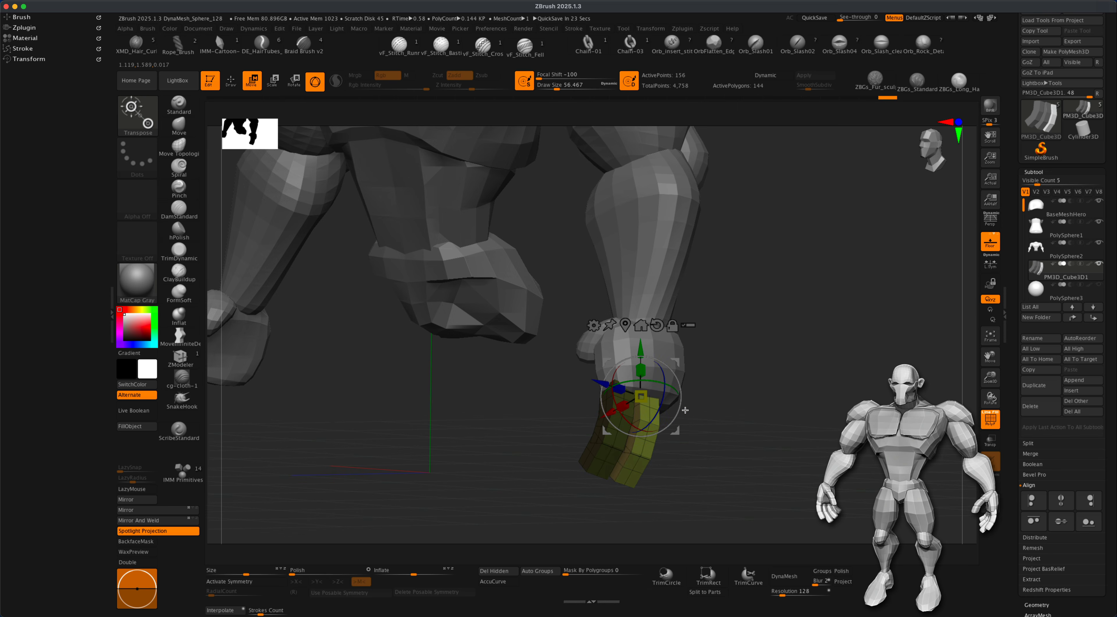
{"action": "left_click_drag", "start_coordinate": [751, 431], "coordinate": [720, 420]}
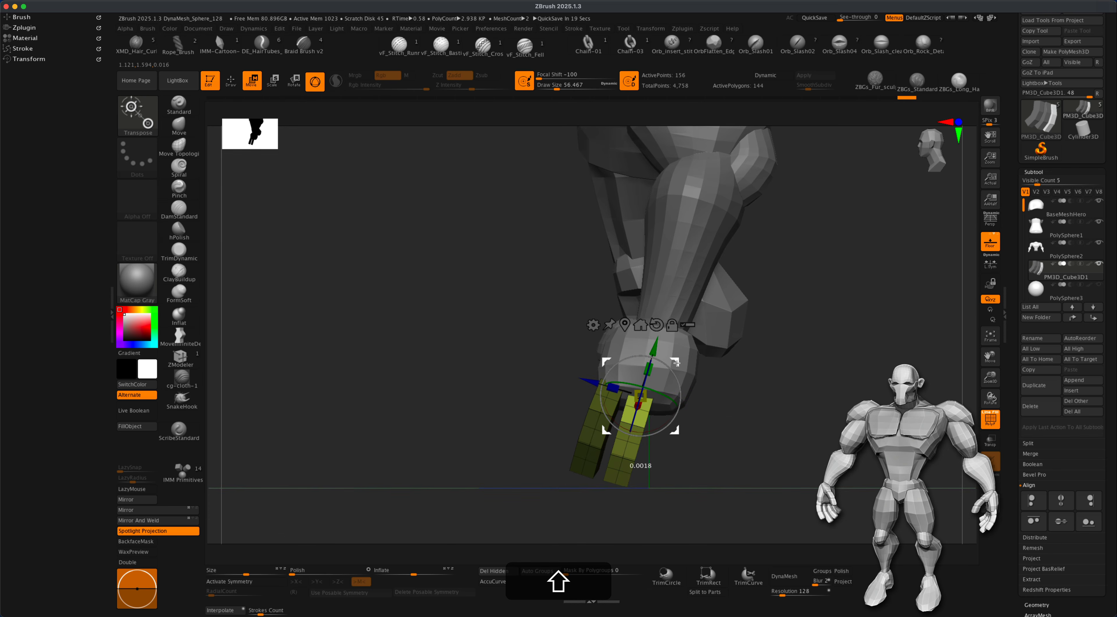
{"action": "left_click_drag", "start_coordinate": [677, 363], "coordinate": [708, 371], "text": "super"}
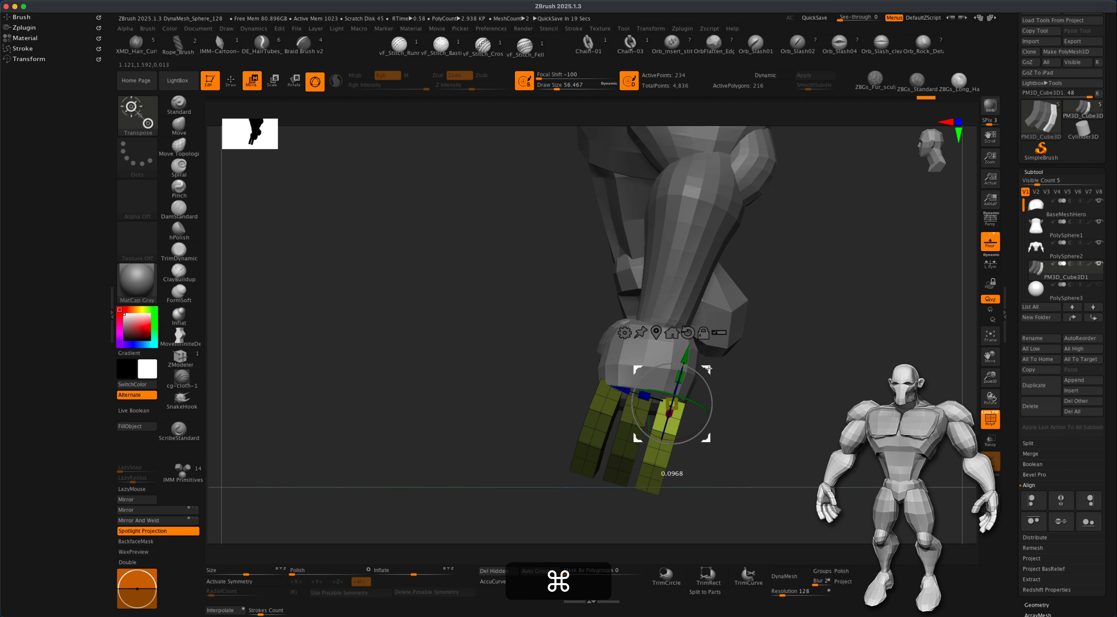
{"action": "left_click_drag", "start_coordinate": [712, 410], "coordinate": [747, 410]}
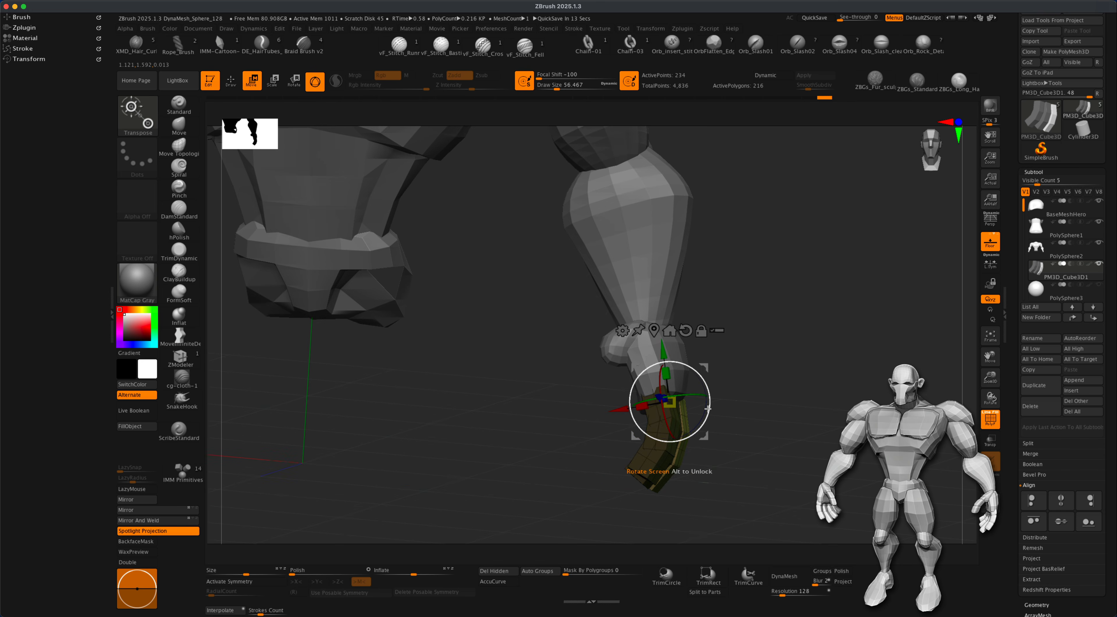
{"action": "left_click_drag", "start_coordinate": [705, 417], "coordinate": [756, 448]}
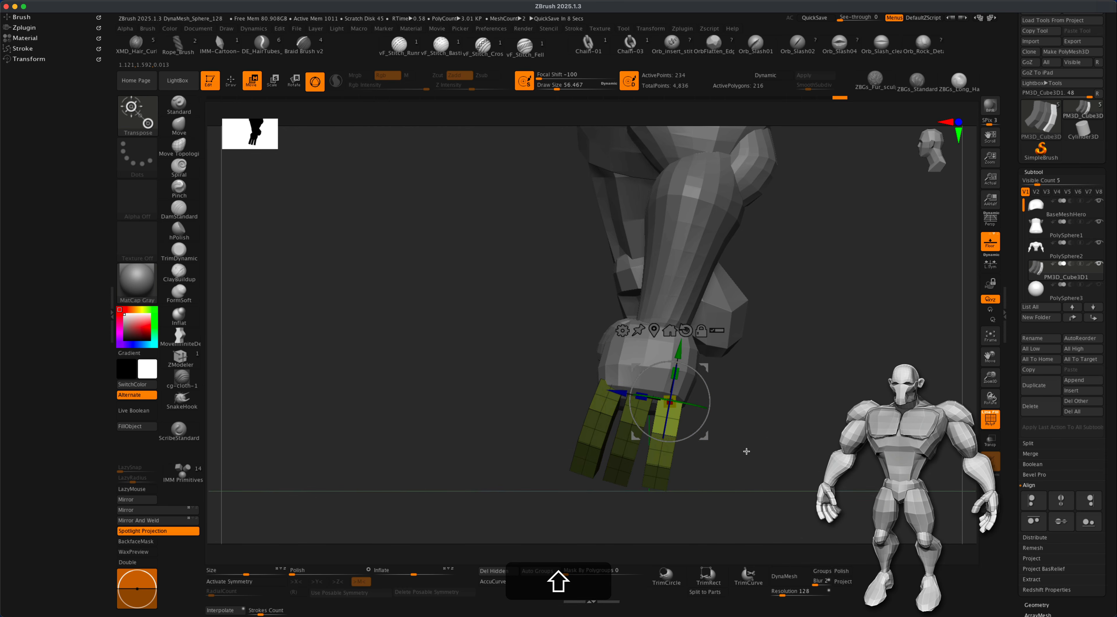
Step: Duplicate a fourth finger at the back edge of the palm and scale it down as the little finger
{"action": "left_click_drag", "start_coordinate": [723, 486], "coordinate": [659, 438], "text": "alt"}
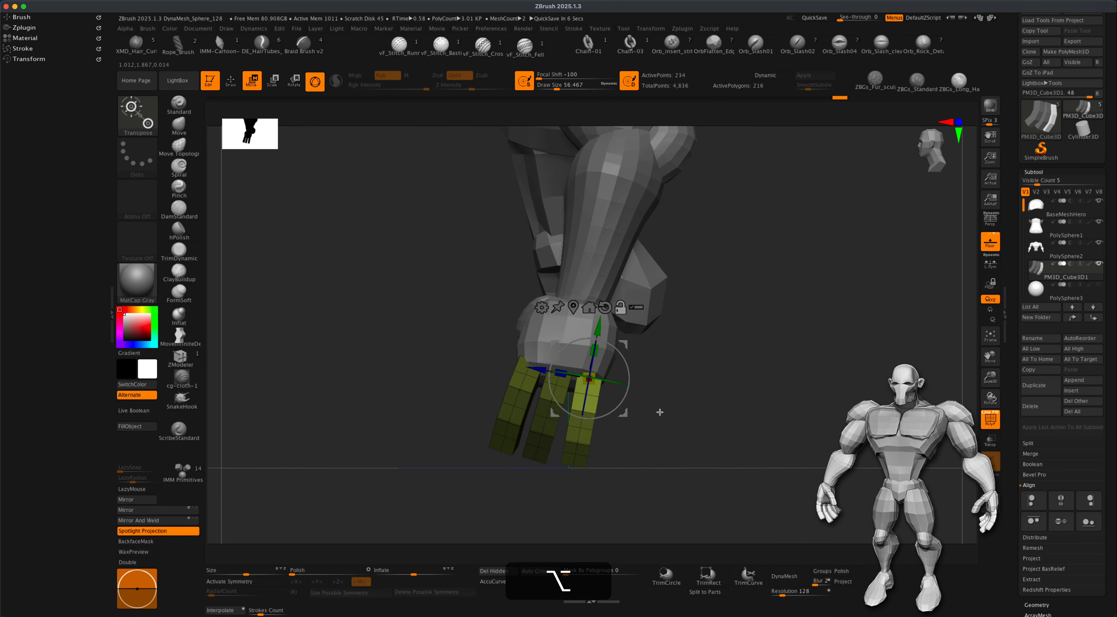
{"action": "left_click_drag", "start_coordinate": [620, 367], "coordinate": [649, 373], "text": "super"}
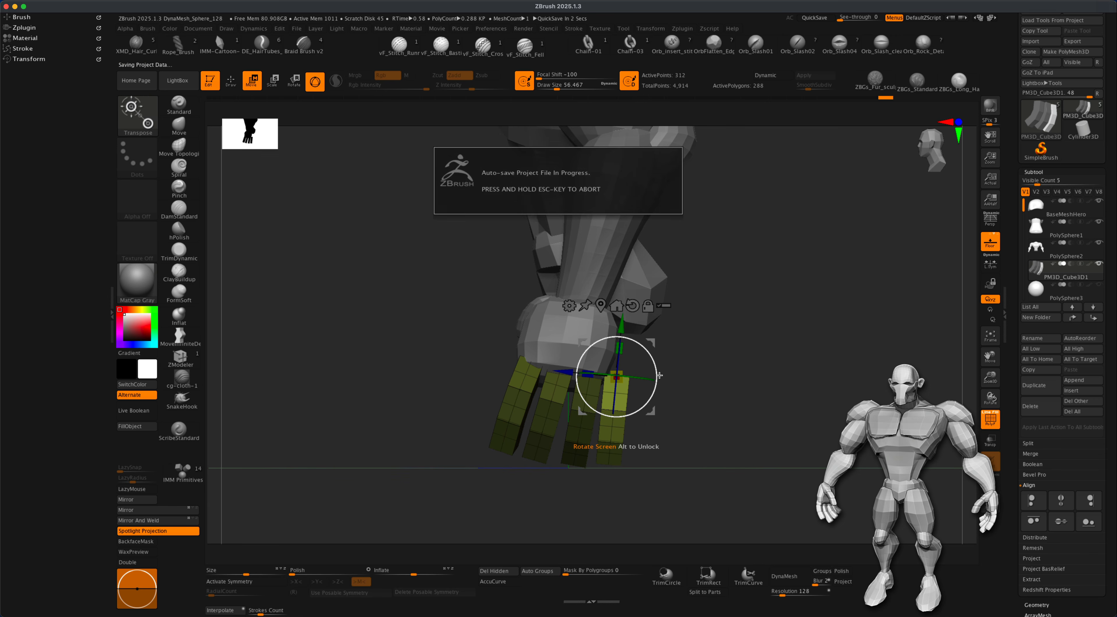
{"action": "left_click_drag", "start_coordinate": [623, 372], "coordinate": [618, 368]}
{"action": "mouse_move", "coordinate": [711, 405]}
{"action": "left_mouse_down"}
{"action": "mouse_move", "coordinate": [672, 399]}
{"action": "mouse_move", "coordinate": [718, 407]}
{"action": "left_mouse_up"}
{"action": "left_click_drag", "start_coordinate": [653, 343], "coordinate": [651, 342]}
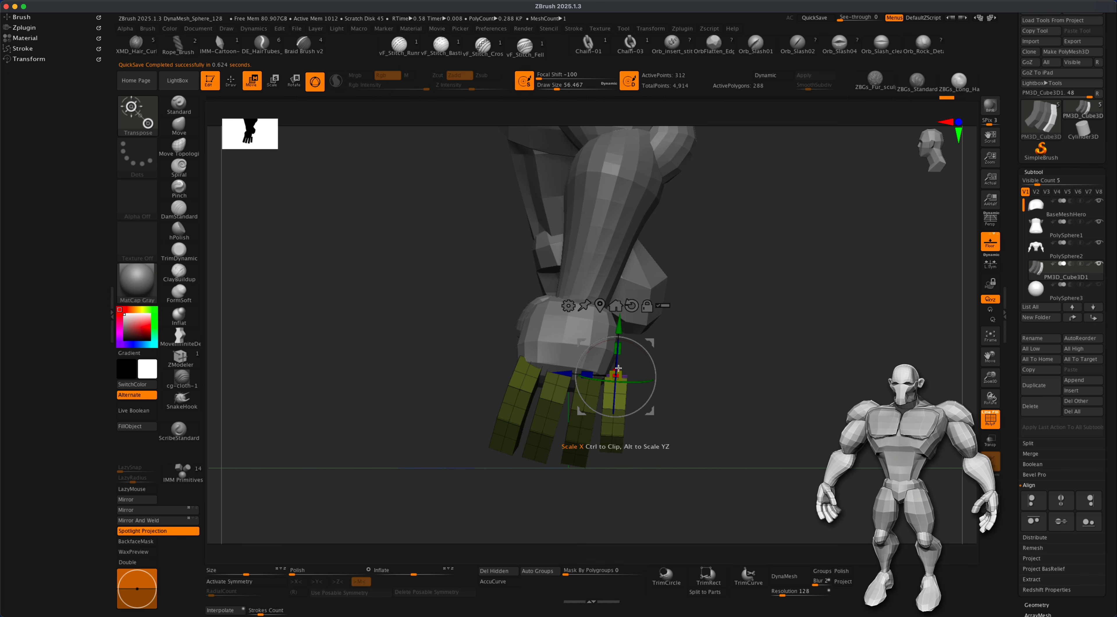
Step: Duplicate the little finger onto the thumb base and rotate and scale the copy as a thumb
{"action": "left_click_drag", "start_coordinate": [652, 343], "coordinate": [535, 328], "text": "super"}
{"action": "left_click_drag", "start_coordinate": [699, 388], "coordinate": [752, 409]}
{"action": "left_click_drag", "start_coordinate": [511, 368], "coordinate": [547, 357]}
{"action": "left_click_drag", "start_coordinate": [474, 364], "coordinate": [473, 345]}
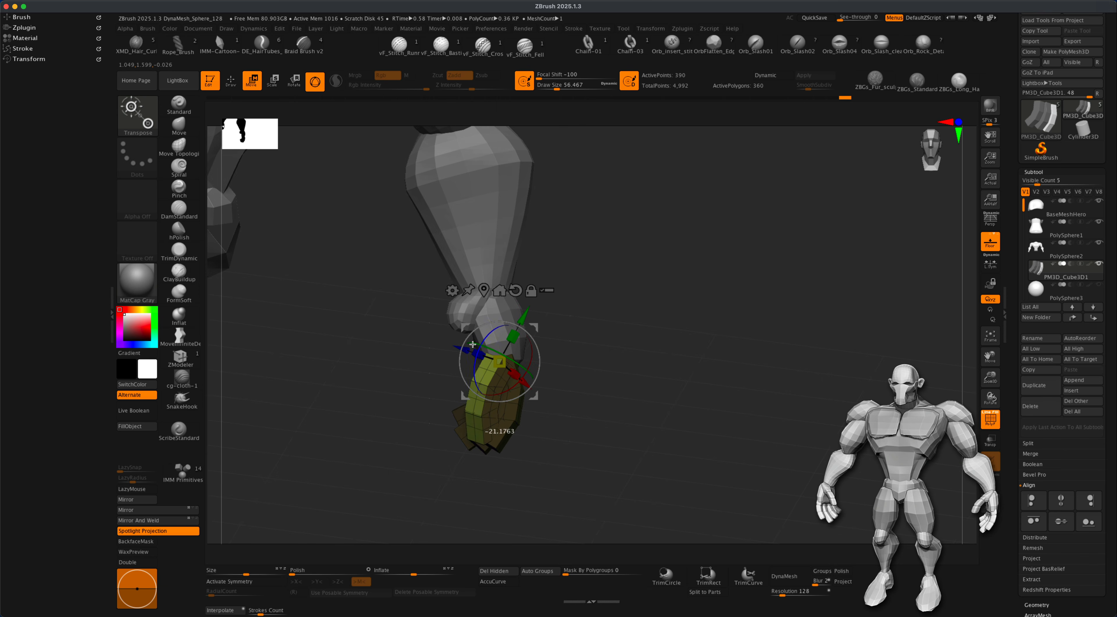
{"action": "left_click_drag", "start_coordinate": [538, 324], "coordinate": [505, 269]}
Step: Refine the thumb's size, position and rotation so that it continues from the thumb base
{"action": "left_click_drag", "start_coordinate": [625, 349], "coordinate": [625, 379], "text": "alt"}
{"action": "left_click_drag", "start_coordinate": [731, 395], "coordinate": [753, 426]}
{"action": "mouse_move", "coordinate": [535, 324]}
{"action": "left_mouse_down"}
{"action": "mouse_move", "coordinate": [513, 317]}
{"action": "mouse_move", "coordinate": [523, 309]}
{"action": "left_mouse_up"}
{"action": "left_click_drag", "start_coordinate": [527, 368], "coordinate": [557, 379]}
{"action": "left_click_drag", "start_coordinate": [660, 393], "coordinate": [739, 399]}
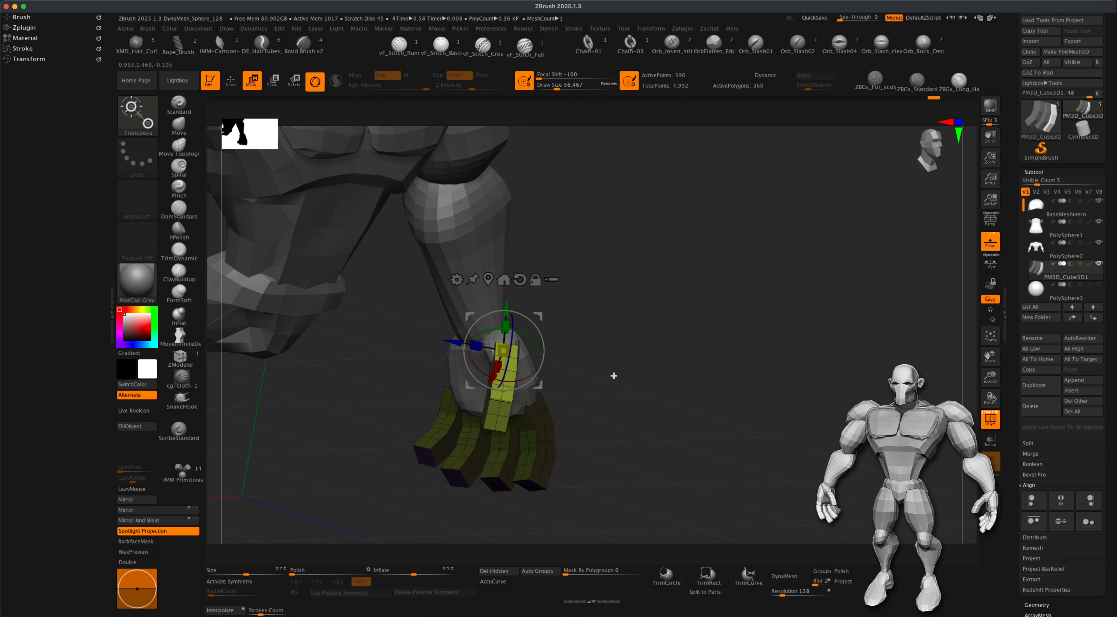
{"action": "left_click_drag", "start_coordinate": [619, 376], "coordinate": [563, 343]}
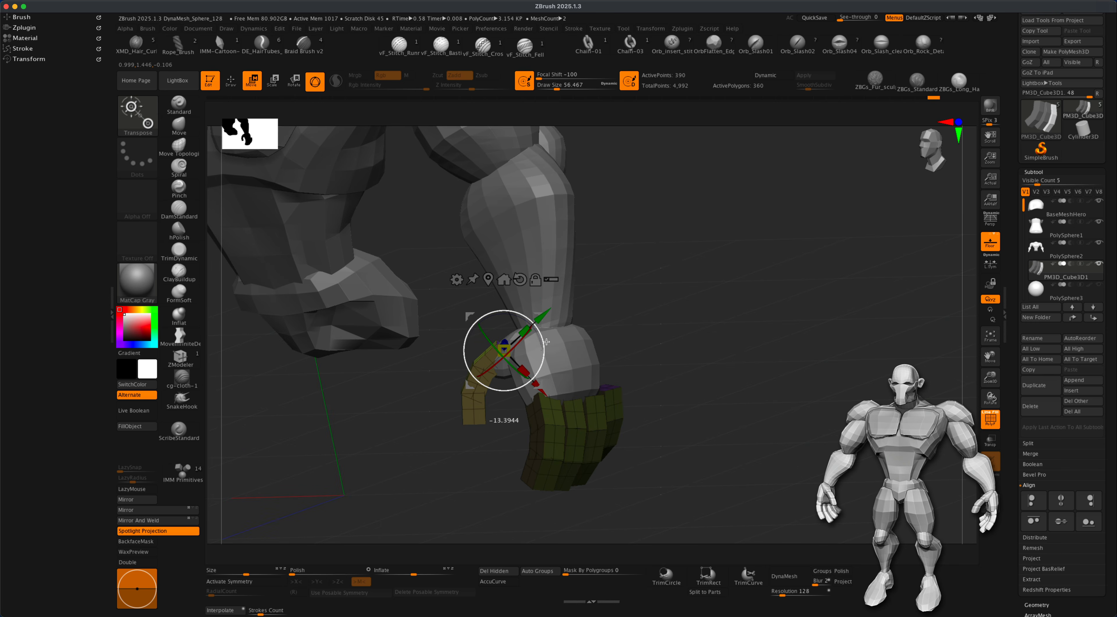
{"action": "left_click_drag", "start_coordinate": [422, 385], "coordinate": [700, 429]}
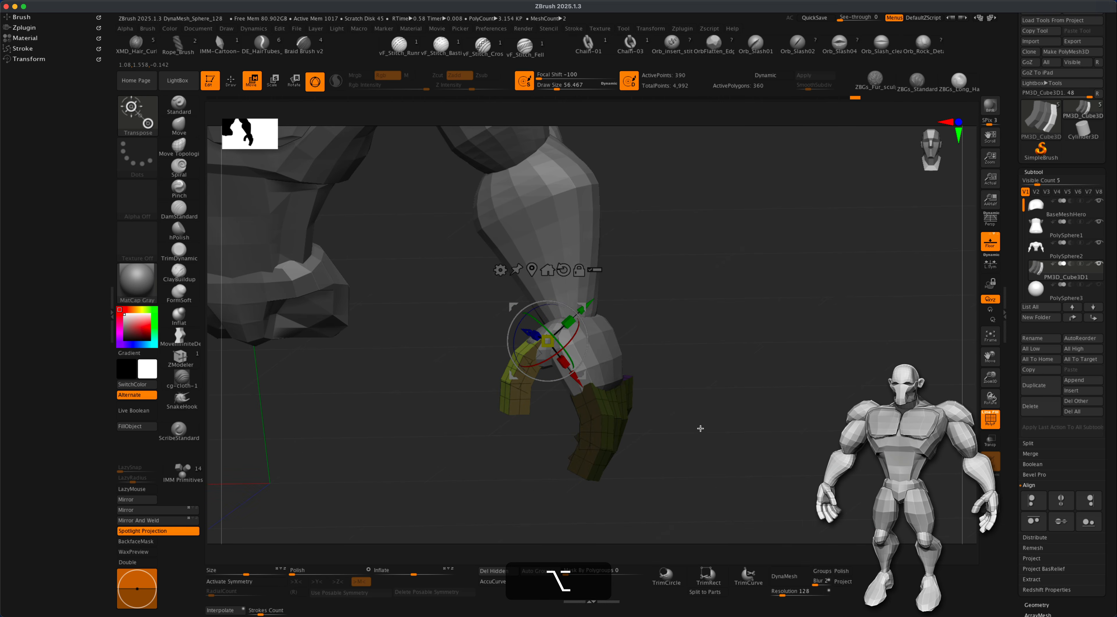
Step: Clear the mask on the fingers and reshape the hand's finger blocks with the Move Topological brush
{"action": "left_click", "coordinate": [178, 147]}
{"action": "mouse_move", "coordinate": [727, 312]}
{"action": "left_mouse_down", "text": "super"}
{"action": "mouse_move", "coordinate": [793, 359]}
{"action": "mouse_move", "coordinate": [728, 409]}
{"action": "mouse_move", "coordinate": [709, 373]}
{"action": "left_mouse_up", "text": "super"}
{"action": "key", "text": "s"}
{"action": "left_click_drag", "start_coordinate": [762, 419], "coordinate": [686, 438], "text": "alt"}
{"action": "mouse_move", "coordinate": [565, 444]}
{"action": "left_mouse_down"}
{"action": "mouse_move", "coordinate": [551, 458]}
{"action": "mouse_move", "coordinate": [556, 447]}
{"action": "left_mouse_up"}
{"action": "left_click_drag", "start_coordinate": [678, 481], "coordinate": [693, 438]}
{"action": "left_click_drag", "start_coordinate": [692, 438], "coordinate": [709, 388], "text": "alt"}
{"action": "left_click_drag", "start_coordinate": [744, 296], "coordinate": [668, 406], "text": "alt"}
{"action": "left_click_drag", "start_coordinate": [542, 368], "coordinate": [671, 429], "text": "alt"}
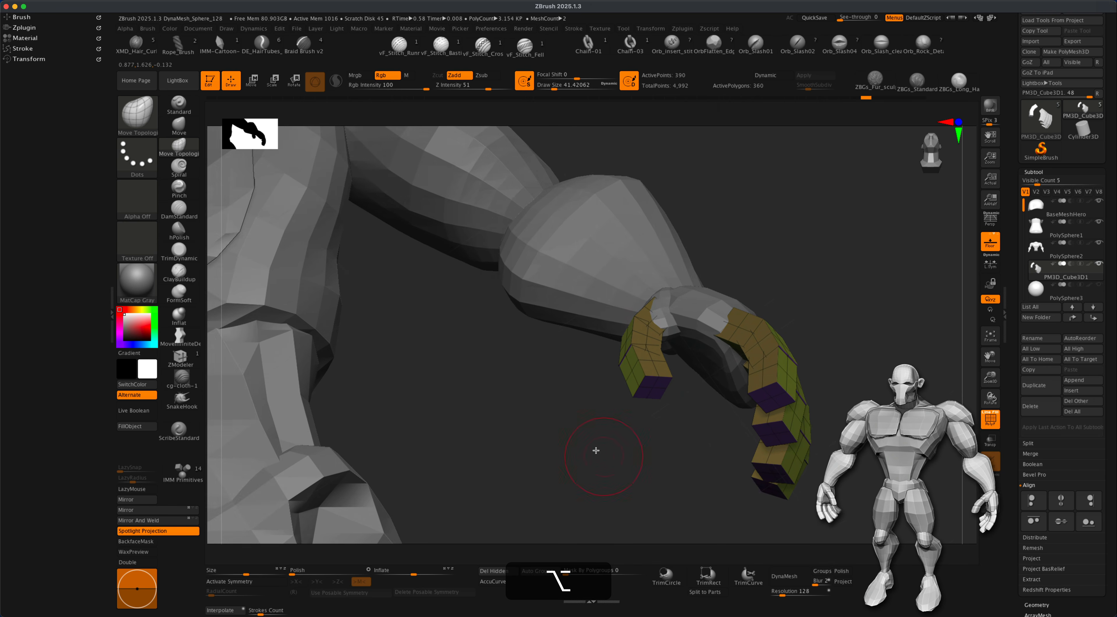
{"action": "left_click_drag", "start_coordinate": [605, 457], "coordinate": [713, 393], "text": "alt"}
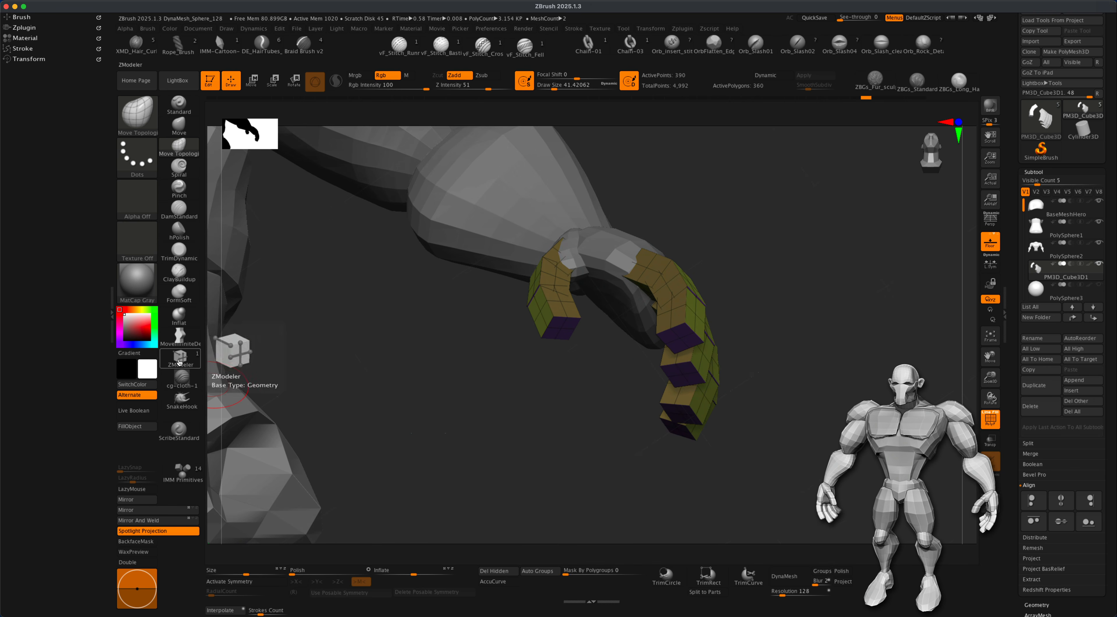
Step: Extrude the middle finger's tip with the ZModeler Extrude action targeting A Single Poly
{"action": "left_click", "coordinate": [181, 357]}
{"action": "left_click_drag", "start_coordinate": [601, 396], "coordinate": [641, 366]}
{"action": "left_click_drag", "start_coordinate": [684, 332], "coordinate": [694, 321], "text": "alt"}
{"action": "key", "text": "space"}
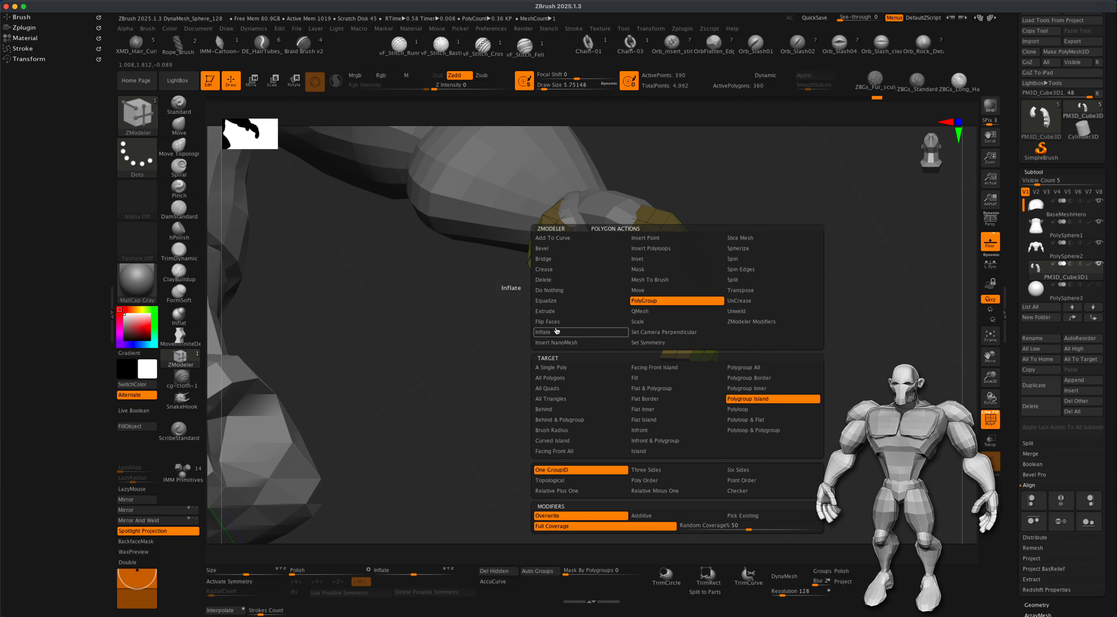
{"action": "left_click", "coordinate": [545, 312]}
{"action": "left_click", "coordinate": [540, 367]}
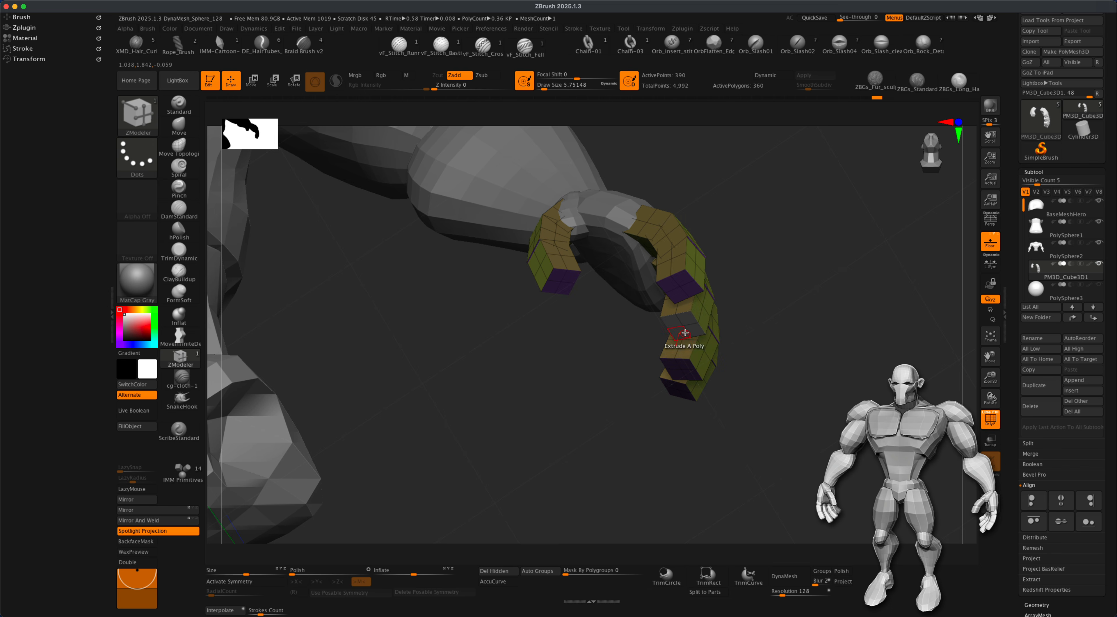
{"action": "left_click_drag", "start_coordinate": [692, 330], "coordinate": [690, 352]}
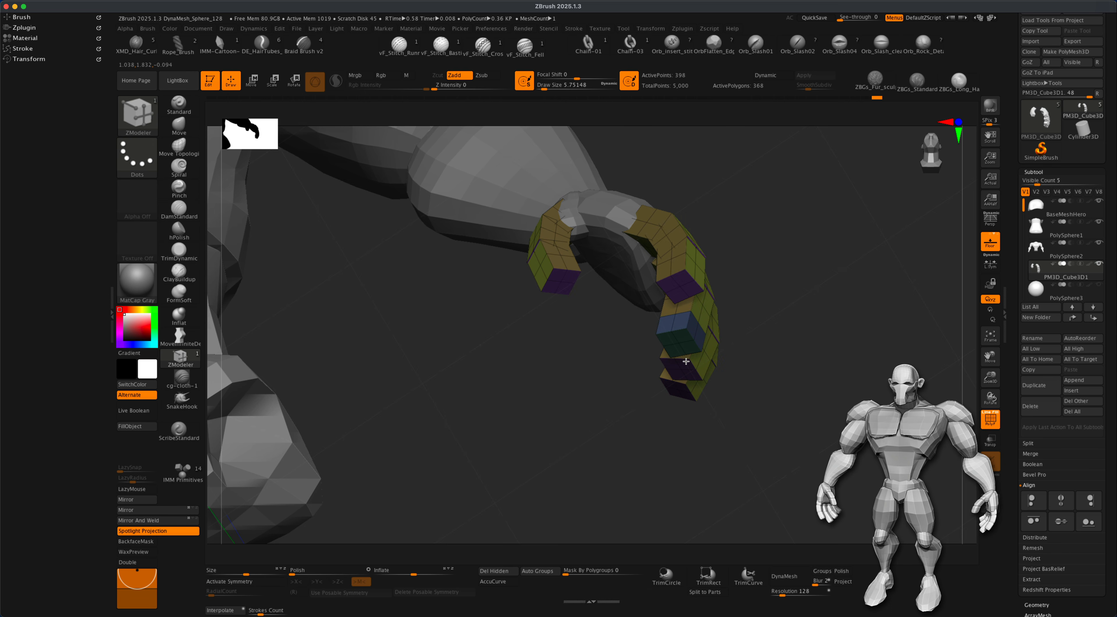
Step: Set the ZModeler polygon action to Move and shift the little finger's tip to adjust its length
{"action": "left_click_drag", "start_coordinate": [805, 349], "coordinate": [771, 370]}
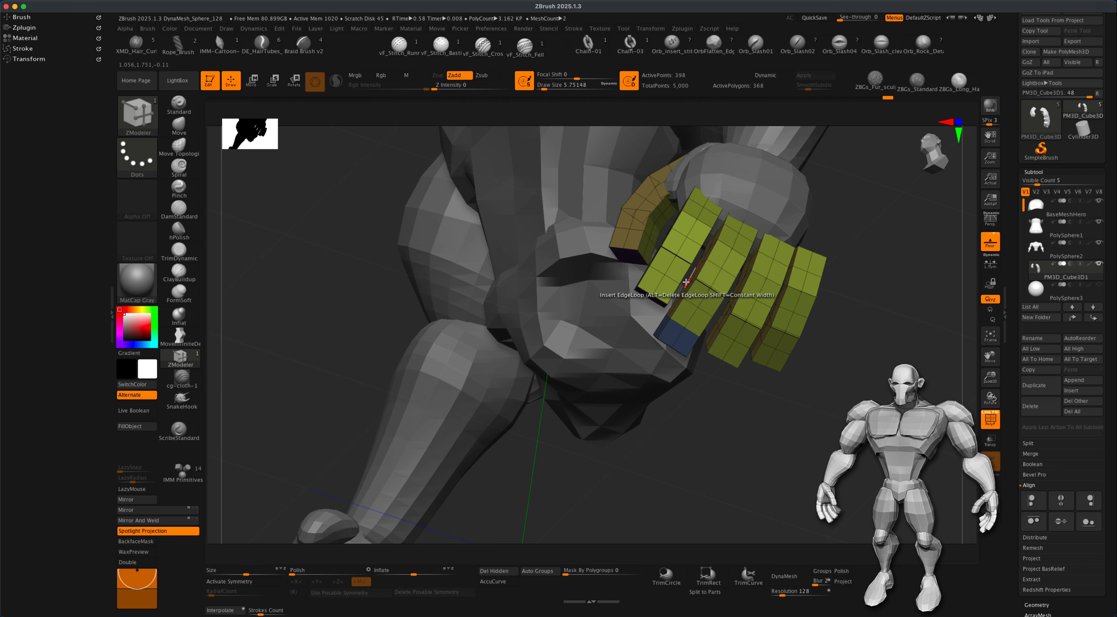
{"action": "left_click_drag", "start_coordinate": [809, 412], "coordinate": [731, 397]}
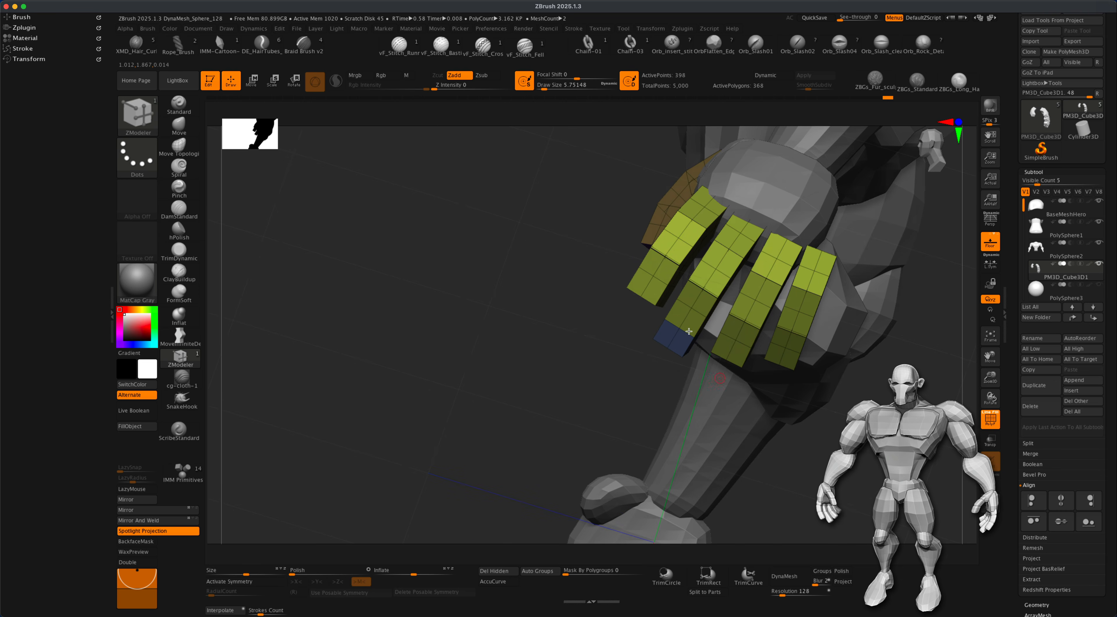
{"action": "left_click_drag", "start_coordinate": [832, 401], "coordinate": [780, 341]}
{"action": "left_click_drag", "start_coordinate": [852, 377], "coordinate": [882, 315]}
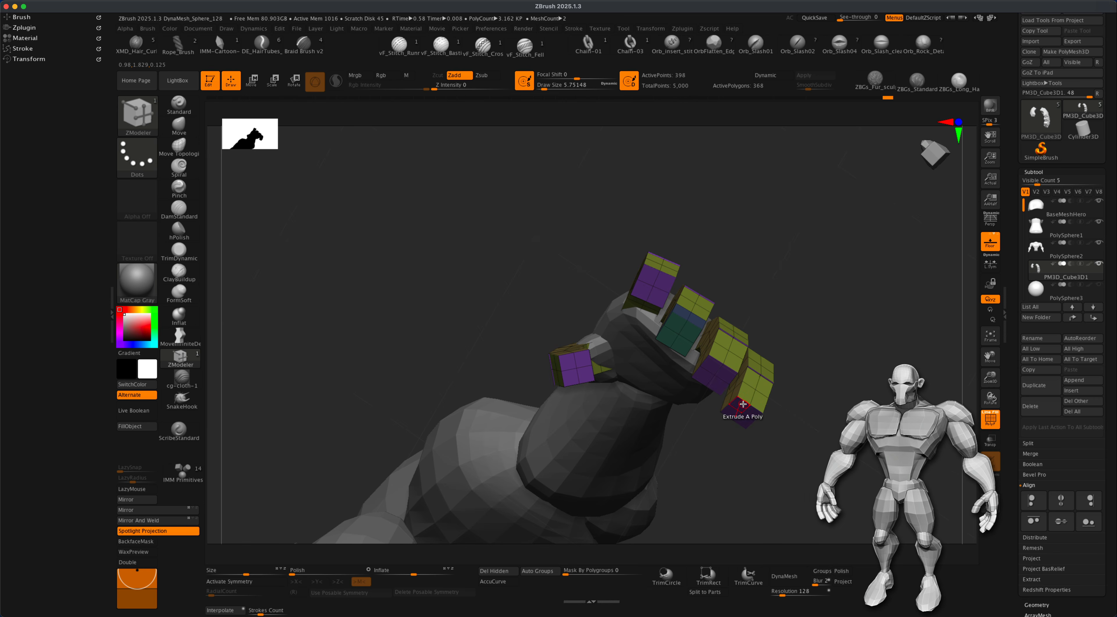
{"action": "mouse_move", "coordinate": [802, 404]}
{"action": "left_mouse_down"}
{"action": "mouse_move", "coordinate": [801, 426]}
{"action": "mouse_move", "coordinate": [810, 396]}
{"action": "left_mouse_up"}
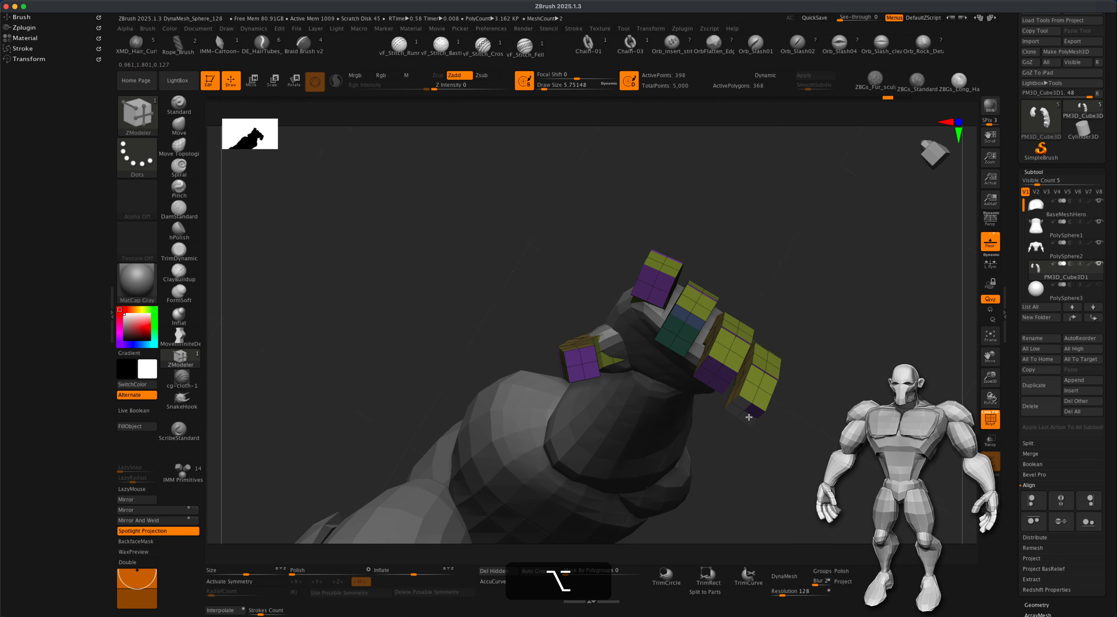
{"action": "key", "text": "space"}
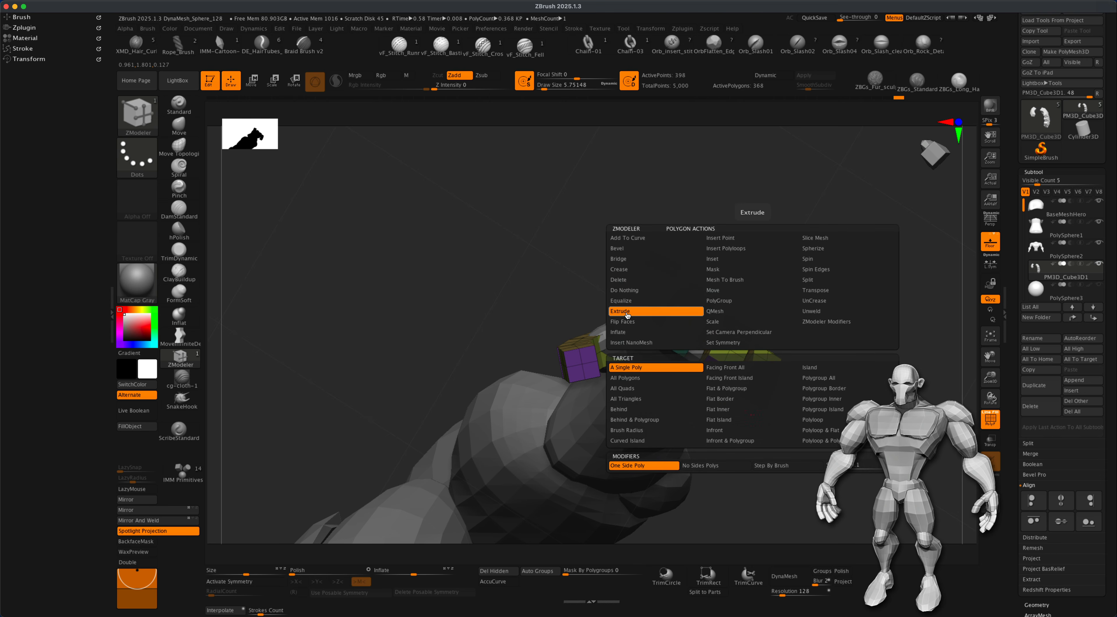
{"action": "left_click", "coordinate": [714, 291]}
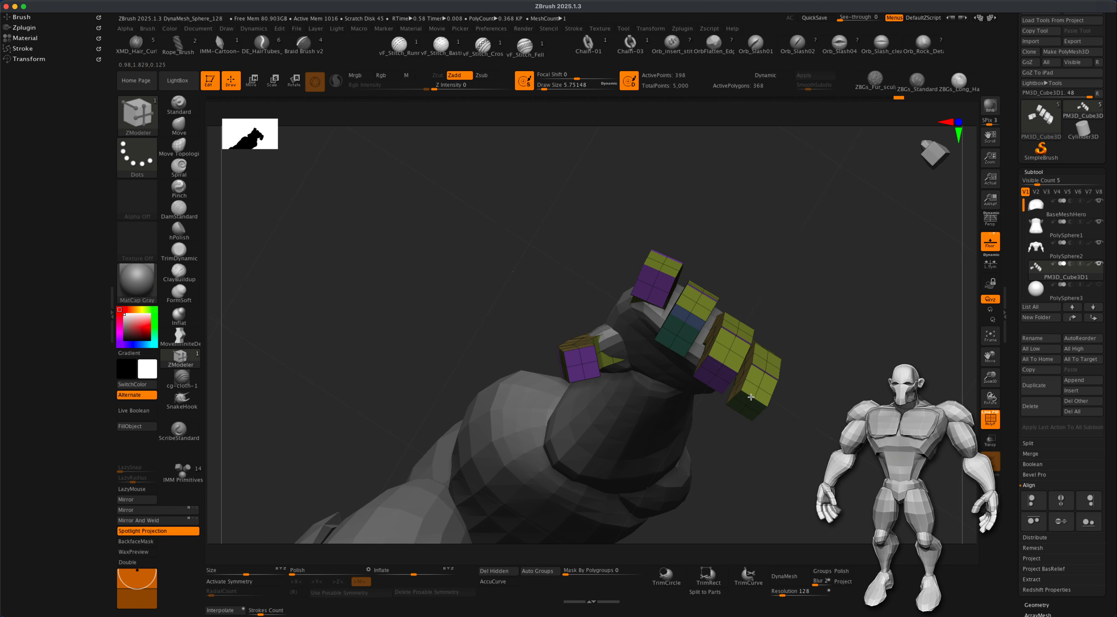
{"action": "left_click_drag", "start_coordinate": [755, 396], "coordinate": [753, 393]}
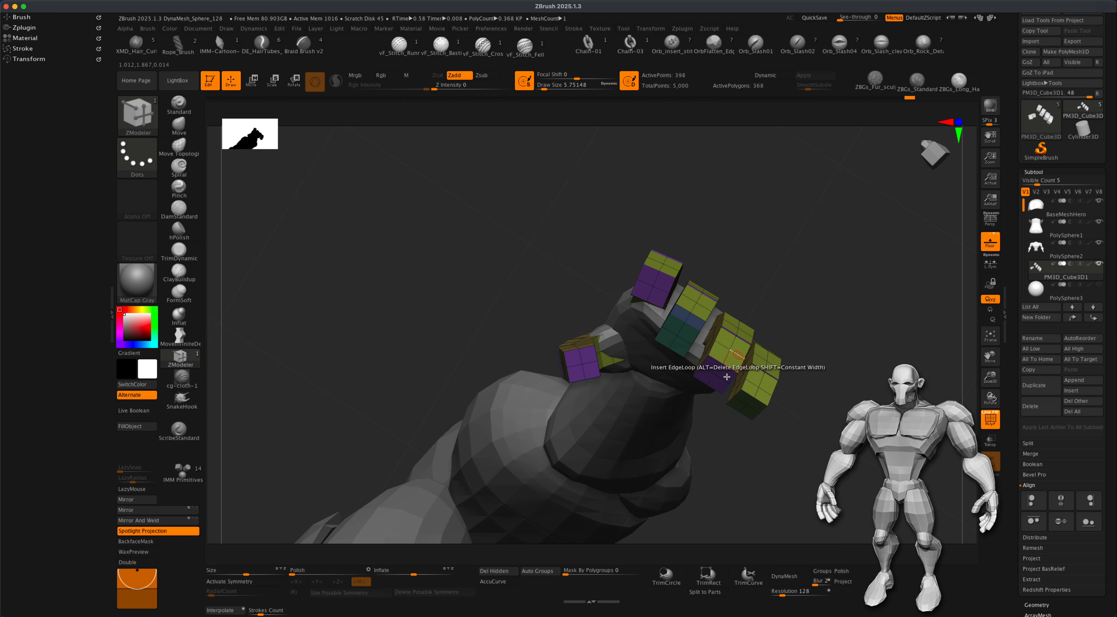
{"action": "mouse_move", "coordinate": [807, 342]}
{"action": "left_mouse_down"}
{"action": "mouse_move", "coordinate": [868, 465]}
{"action": "mouse_move", "coordinate": [820, 427]}
{"action": "mouse_move", "coordinate": [826, 417]}
{"action": "mouse_move", "coordinate": [829, 436]}
{"action": "mouse_move", "coordinate": [742, 450]}
{"action": "left_mouse_up"}
Step: Select the arm mesh PolySphere2, hide the polyframe and pull the palm's edge over the little finger's base with the Move brush
{"action": "left_click", "coordinate": [169, 128]}
{"action": "left_click_drag", "start_coordinate": [289, 311], "coordinate": [291, 319], "text": "alt"}
{"action": "key", "text": "s"}
{"action": "mouse_move", "coordinate": [766, 370]}
{"action": "left_mouse_down"}
{"action": "mouse_move", "coordinate": [683, 360]}
{"action": "mouse_move", "coordinate": [827, 412]}
{"action": "mouse_move", "coordinate": [773, 443]}
{"action": "left_mouse_up"}
{"action": "left_click", "coordinate": [613, 365], "text": "alt"}
{"action": "left_click", "coordinate": [991, 423]}
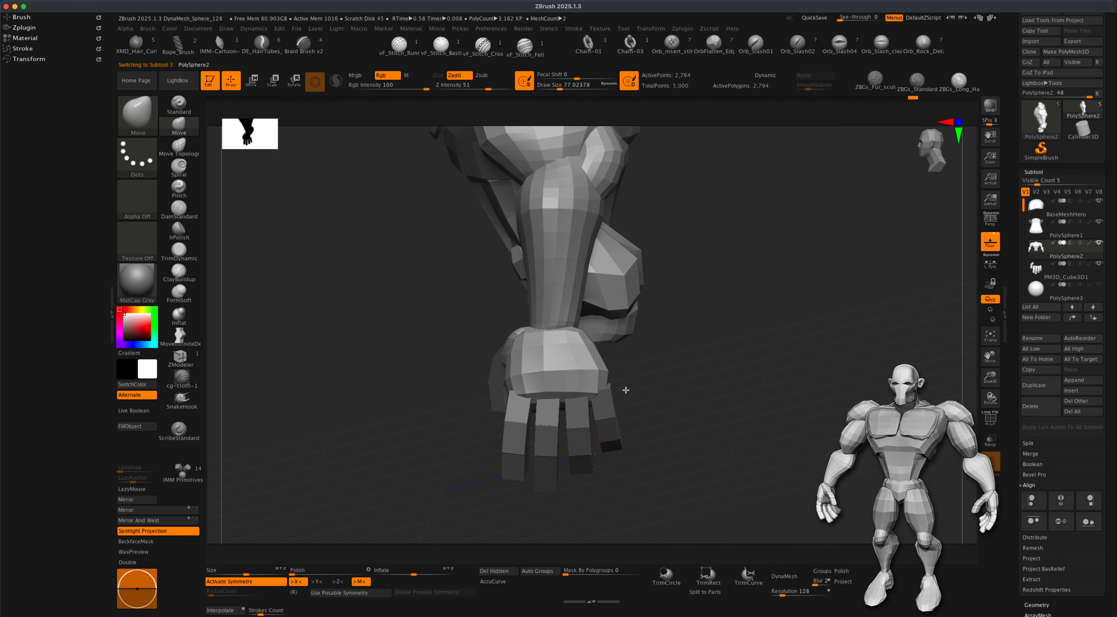
{"action": "left_click_drag", "start_coordinate": [604, 393], "coordinate": [632, 410]}
{"action": "left_click_drag", "start_coordinate": [712, 379], "coordinate": [688, 398]}
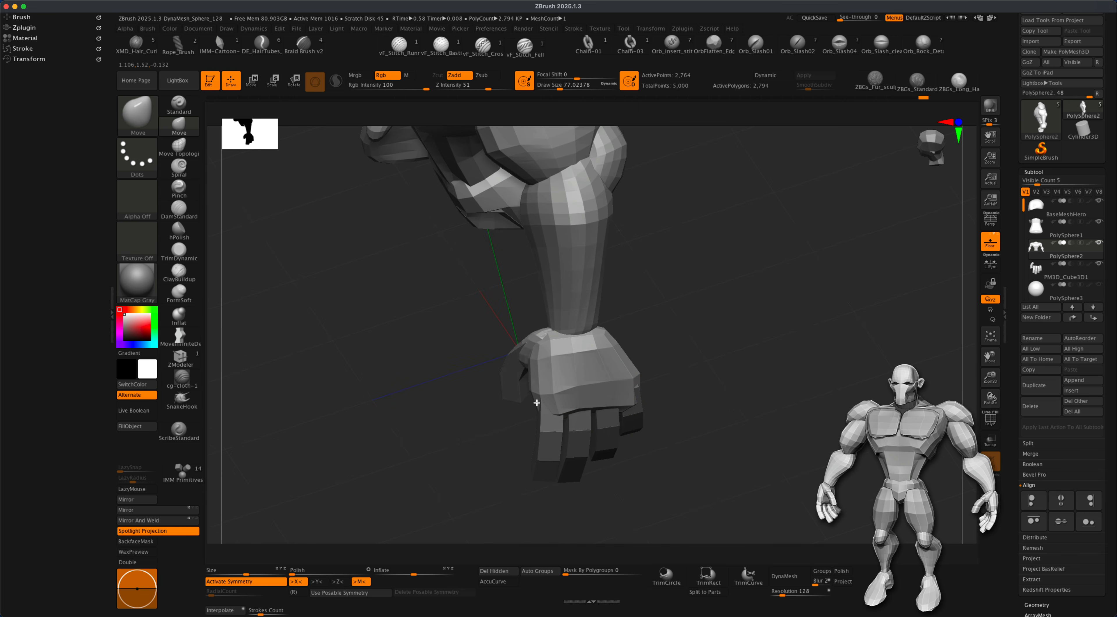
Step: Refine the palm's inner side near the finger bases with a smaller Move brush and light smoothing
{"action": "right_click_drag", "start_coordinate": [597, 361], "coordinate": [710, 376]}
{"action": "left_click_drag", "start_coordinate": [716, 399], "coordinate": [527, 411]}
{"action": "key", "text": "s"}
{"action": "key", "text": "s"}
{"action": "key", "text": "shift"}
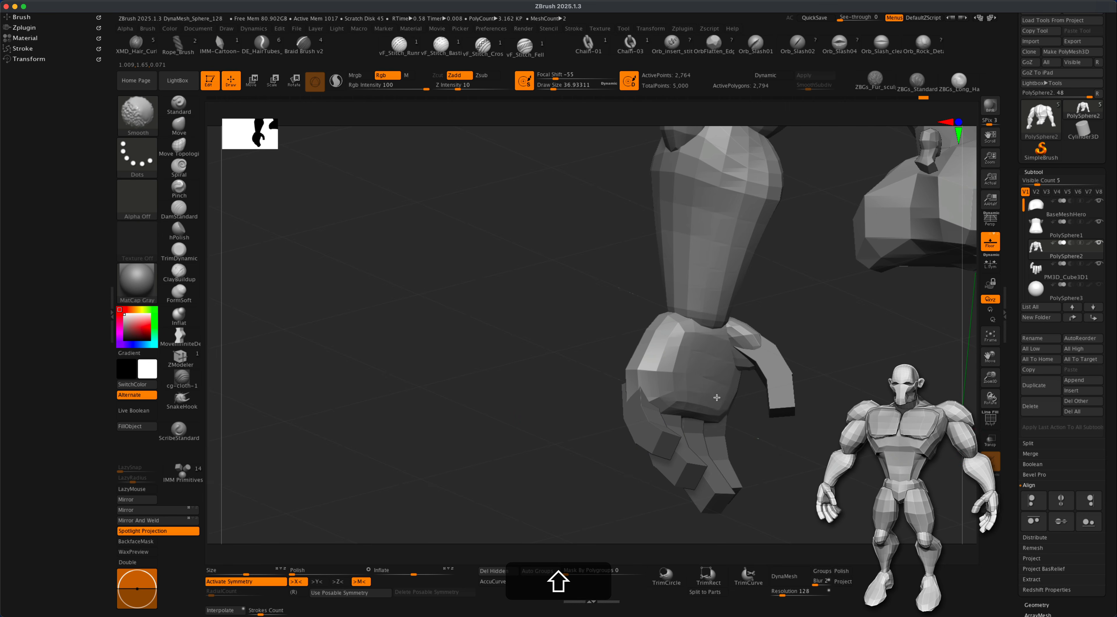
{"action": "mouse_move", "coordinate": [672, 385]}
{"action": "left_mouse_down", "text": "shift"}
{"action": "mouse_move", "coordinate": [685, 350]}
{"action": "mouse_move", "coordinate": [670, 338]}
{"action": "left_mouse_up", "text": "shift"}
{"action": "mouse_move", "coordinate": [474, 416]}
{"action": "left_mouse_down"}
{"action": "mouse_move", "coordinate": [534, 419]}
{"action": "mouse_move", "coordinate": [568, 401]}
{"action": "left_mouse_up"}
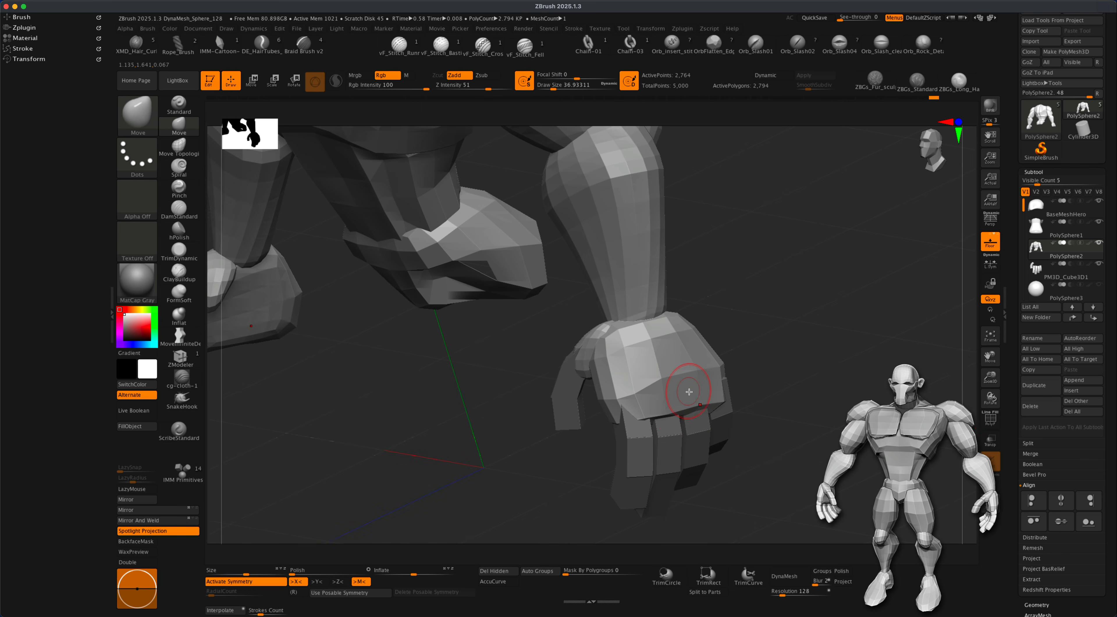
Step: Select the finger mesh PM3D_Cube3D1, flip it to the opposite hand and apply Mirror And Weld to give both hands fingers
{"action": "left_click_drag", "start_coordinate": [827, 359], "coordinate": [781, 413], "text": "alt"}
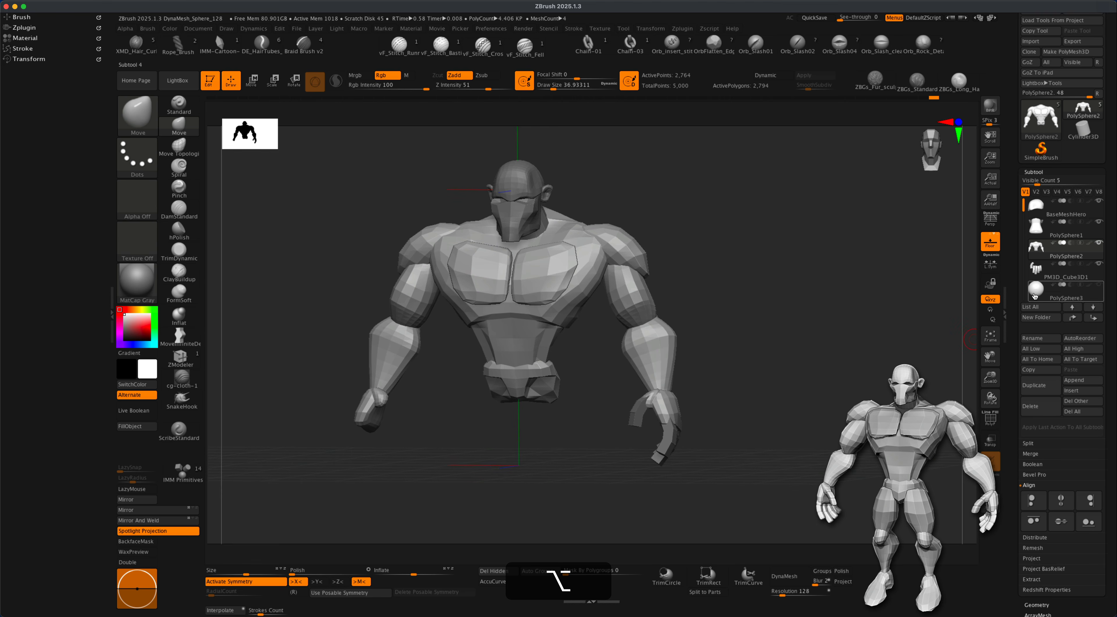
{"action": "left_click", "coordinate": [1034, 271]}
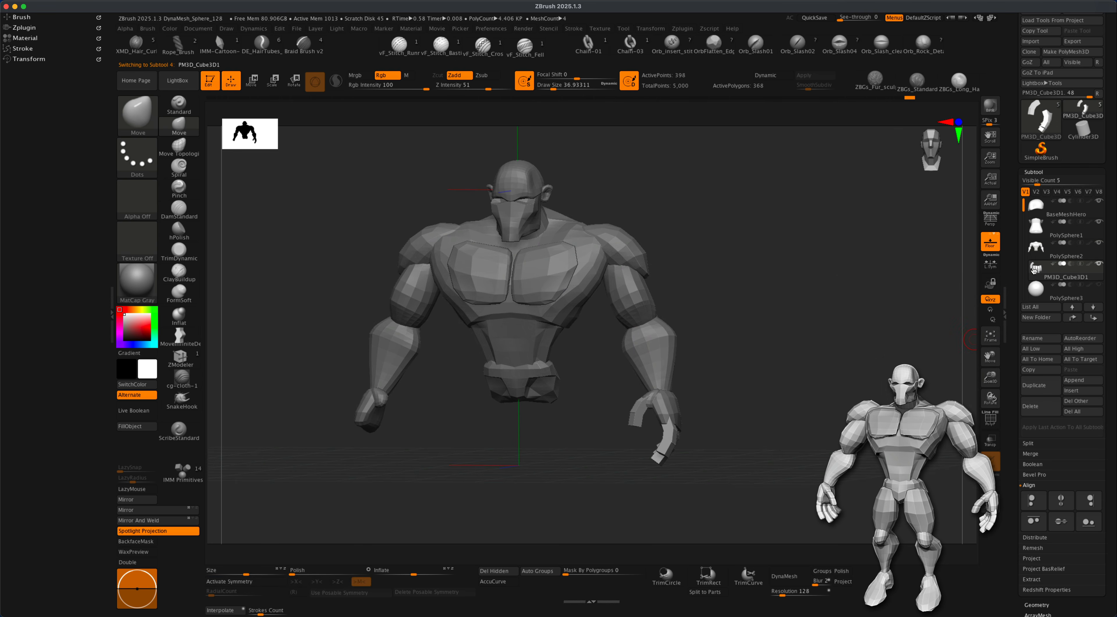
{"action": "left_click", "coordinate": [159, 511]}
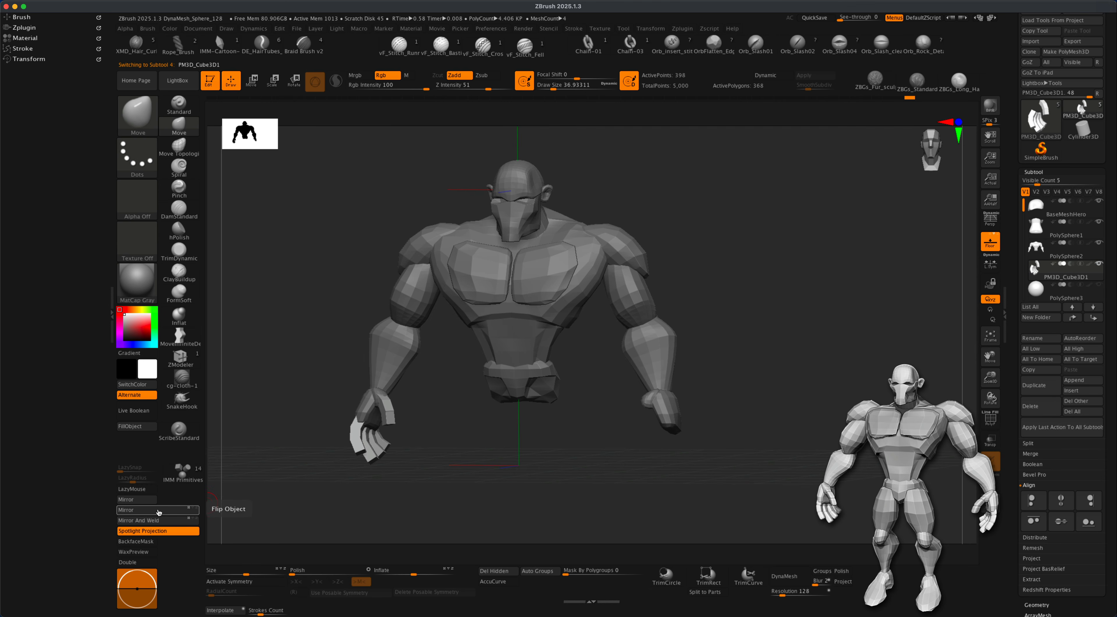
{"action": "left_click", "coordinate": [159, 521]}
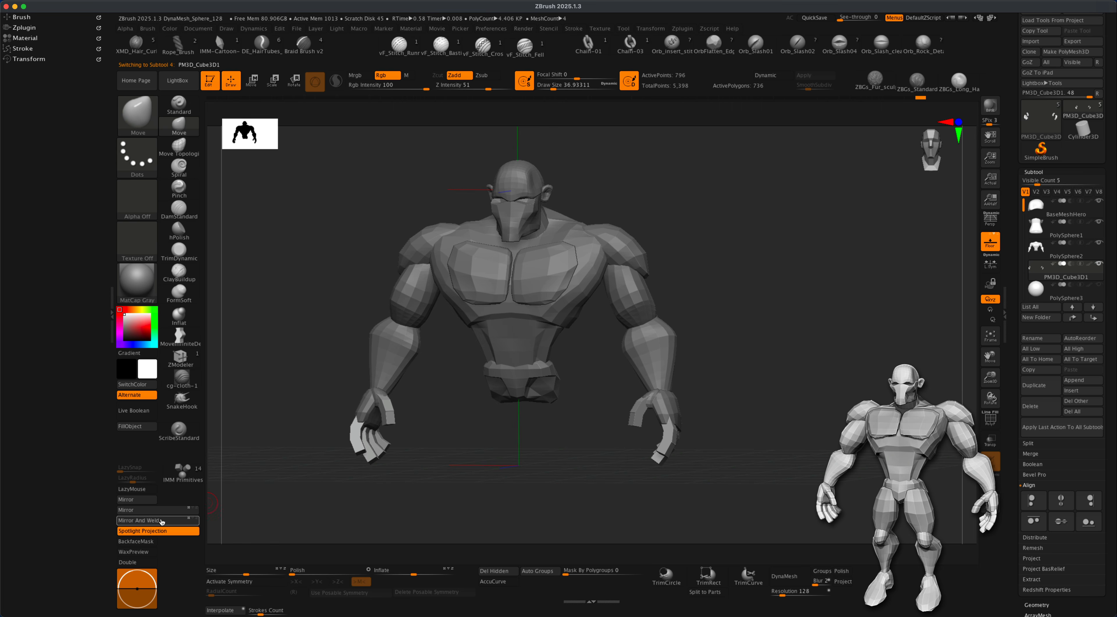
Step: Turn on perspective and divide the finger mesh once to round the fingers on both hands
{"action": "left_click", "coordinate": [992, 223]}
{"action": "left_click_drag", "start_coordinate": [872, 343], "coordinate": [820, 384], "text": "alt"}
{"action": "left_click_drag", "start_coordinate": [796, 414], "coordinate": [766, 435], "text": "alt"}
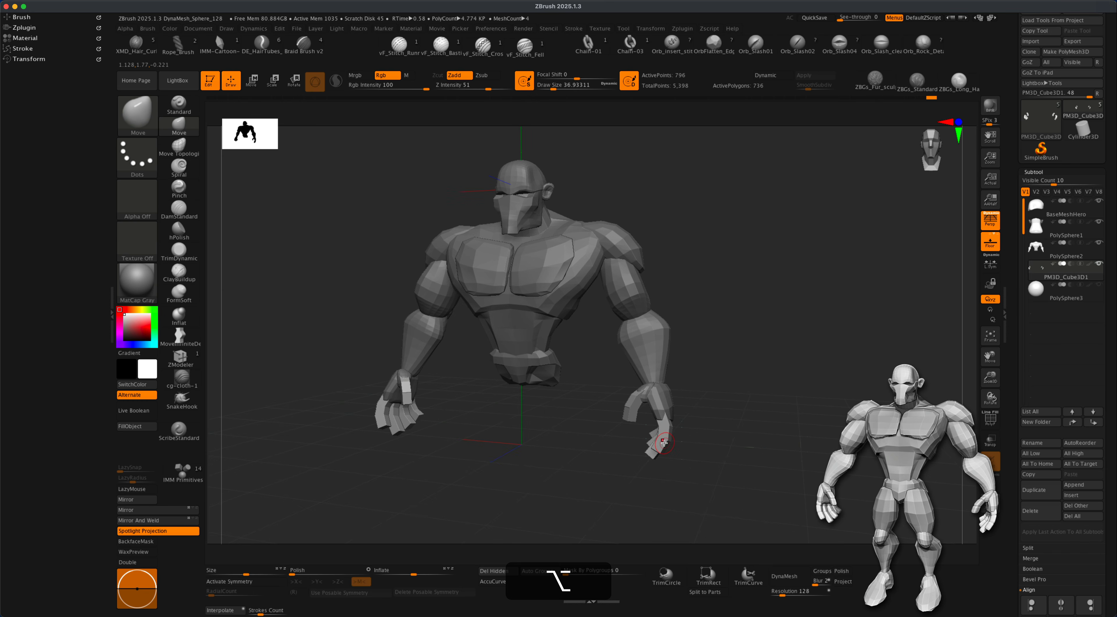
{"action": "left_click_drag", "start_coordinate": [445, 464], "coordinate": [456, 471]}
{"action": "left_click_drag", "start_coordinate": [940, 299], "coordinate": [937, 300], "text": "alt"}
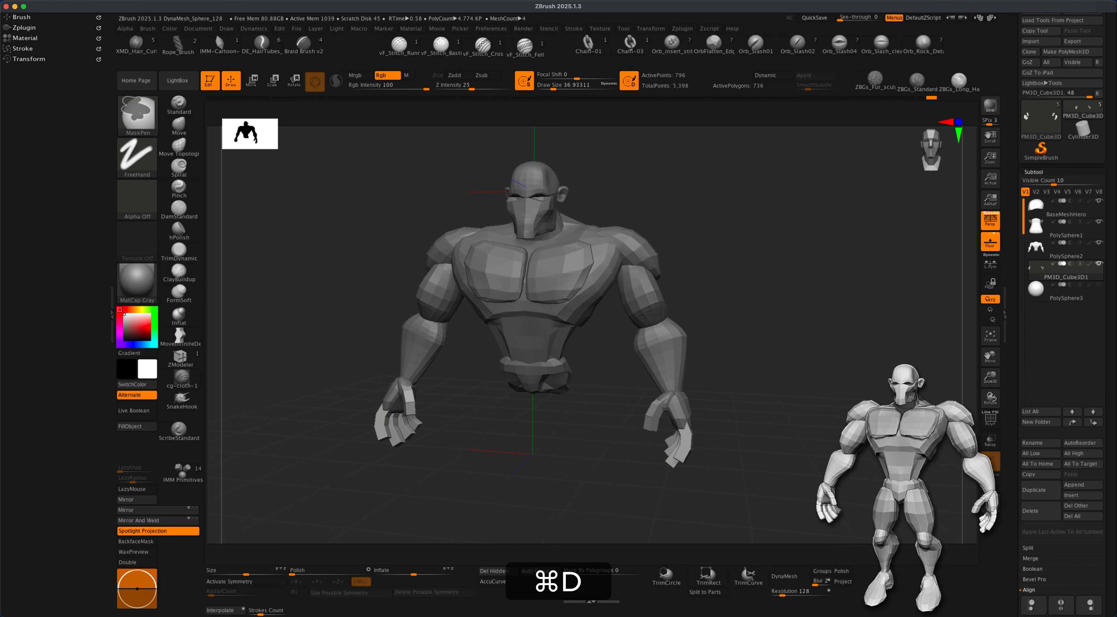
{"action": "key", "text": "super+d"}
{"action": "left_click_drag", "start_coordinate": [904, 455], "coordinate": [867, 461]}
{"action": "mouse_move", "coordinate": [410, 470]}
{"action": "left_mouse_down"}
{"action": "mouse_move", "coordinate": [473, 476]}
{"action": "mouse_move", "coordinate": [425, 475]}
{"action": "left_mouse_up"}
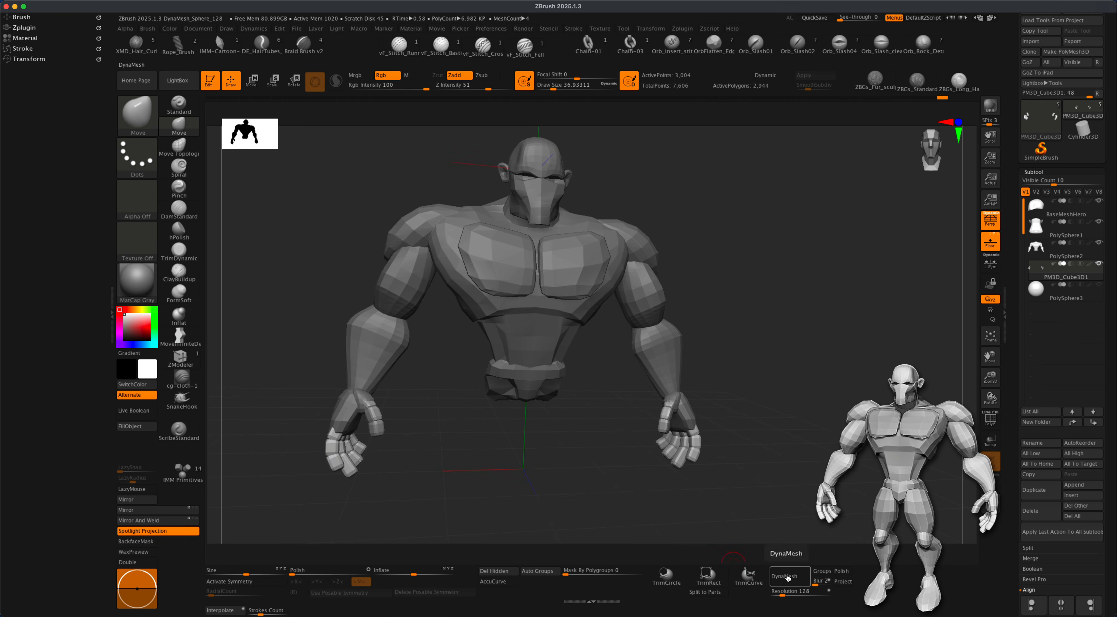
{"action": "left_click_drag", "start_coordinate": [422, 487], "coordinate": [451, 451]}
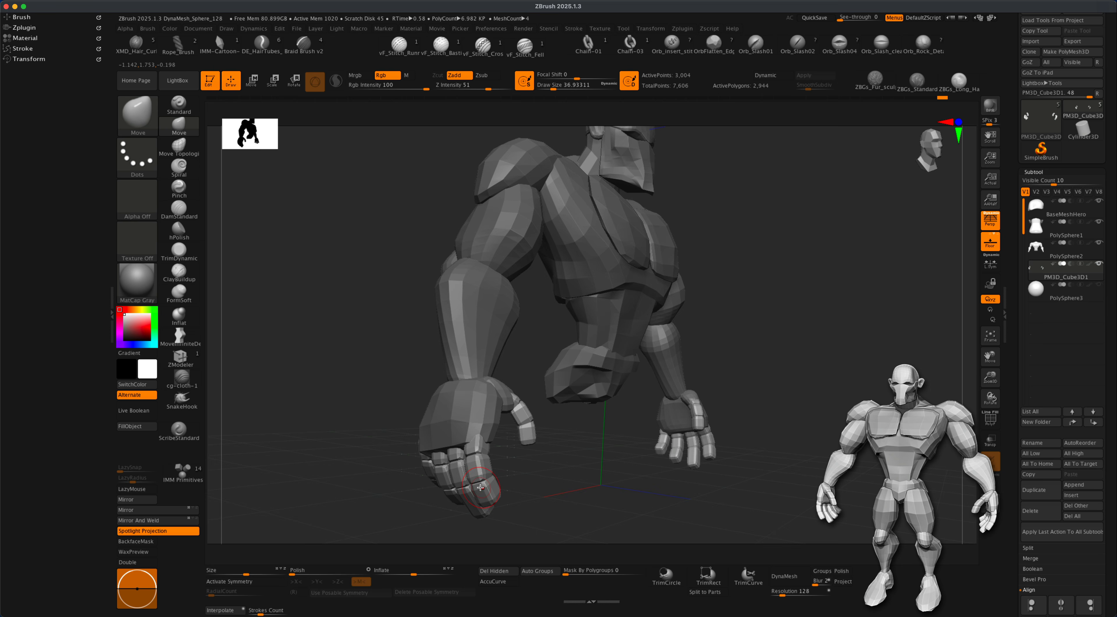
{"action": "left_click_drag", "start_coordinate": [752, 481], "coordinate": [827, 419], "text": "alt+shift"}
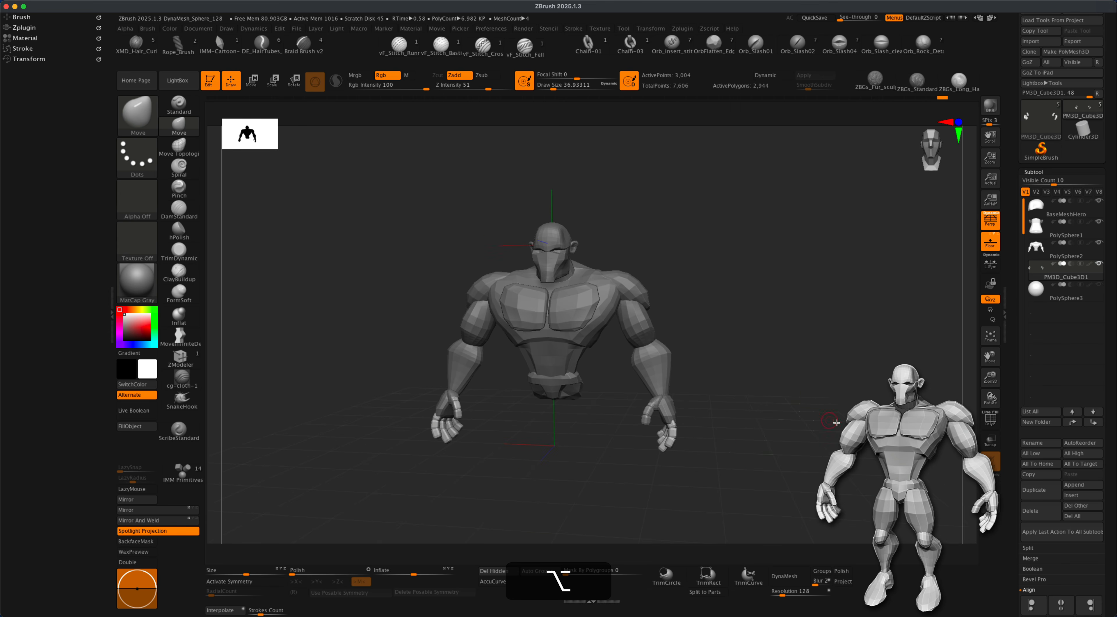
{"action": "left_click_drag", "start_coordinate": [1113, 287], "coordinate": [1113, 343]}
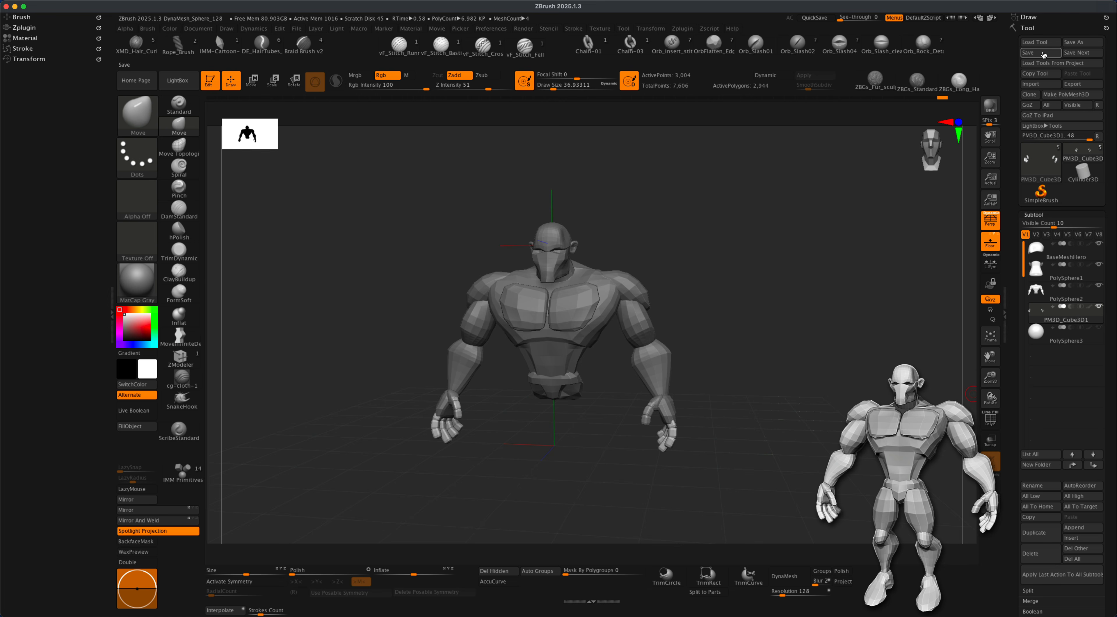
{"action": "left_click_drag", "start_coordinate": [848, 278], "coordinate": [897, 366]}
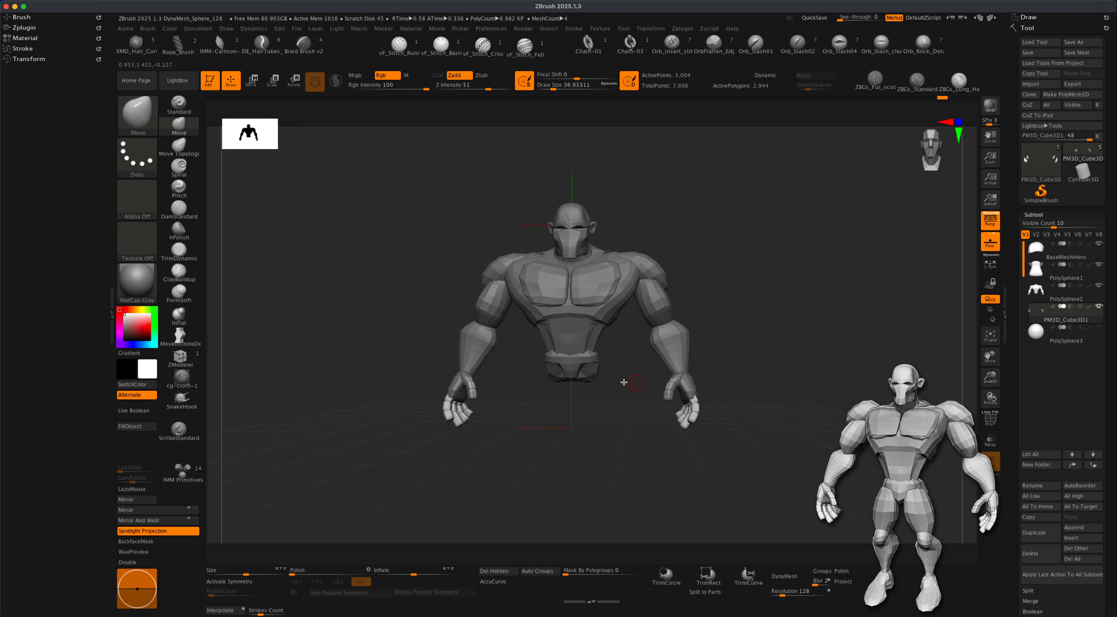
Step: Select PolySphere2 and insert a symmetrical pair of Capsule primitives under the pelvis with the IMM Primitives brush
{"action": "left_click", "coordinate": [593, 373], "text": "alt"}
{"action": "left_click_drag", "start_coordinate": [775, 393], "coordinate": [791, 427], "text": "alt"}
{"action": "left_click", "coordinate": [183, 472]}
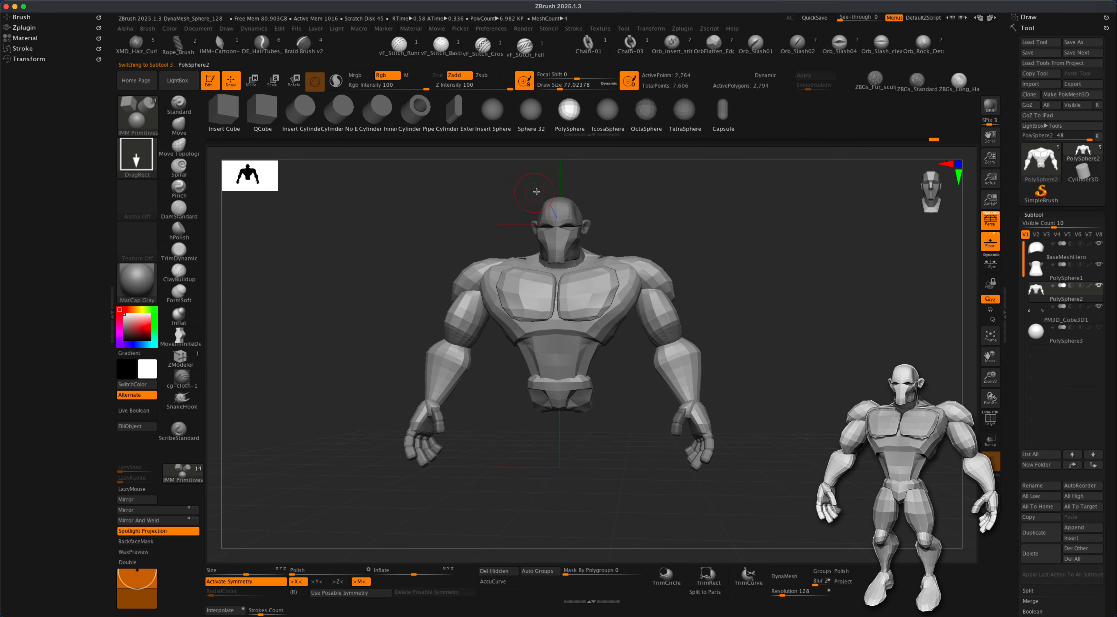
{"action": "left_click", "coordinate": [724, 111]}
{"action": "left_click_drag", "start_coordinate": [796, 288], "coordinate": [879, 377], "text": "alt"}
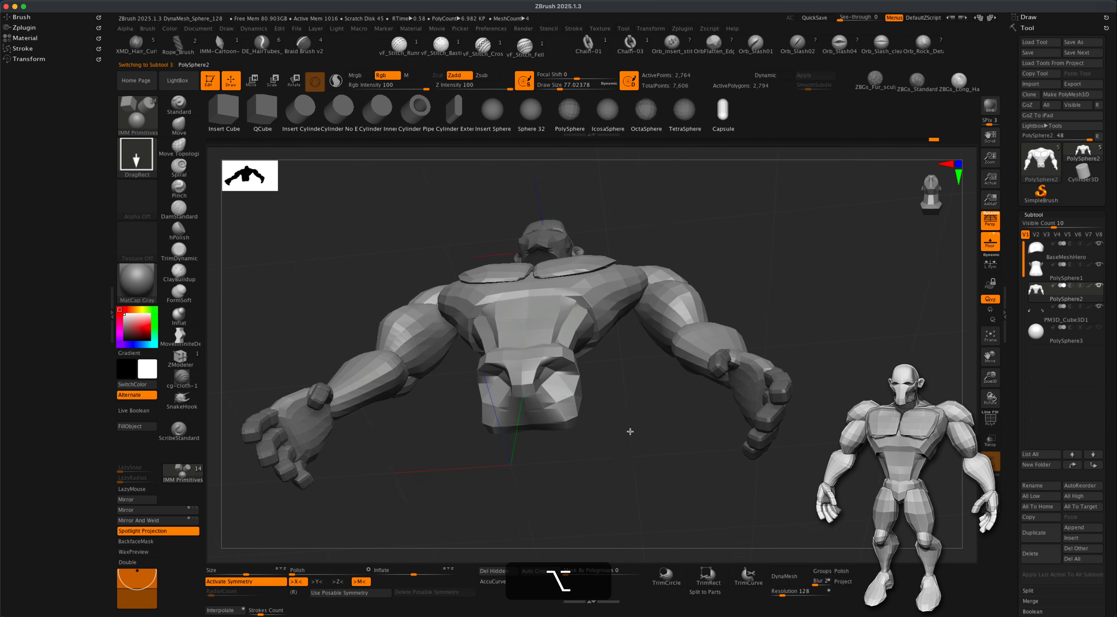
{"action": "left_click_drag", "start_coordinate": [631, 433], "coordinate": [634, 404]}
{"action": "left_click_drag", "start_coordinate": [617, 468], "coordinate": [613, 426], "text": "alt"}
{"action": "left_click_drag", "start_coordinate": [602, 476], "coordinate": [578, 474]}
{"action": "left_click_drag", "start_coordinate": [551, 372], "coordinate": [558, 403]}
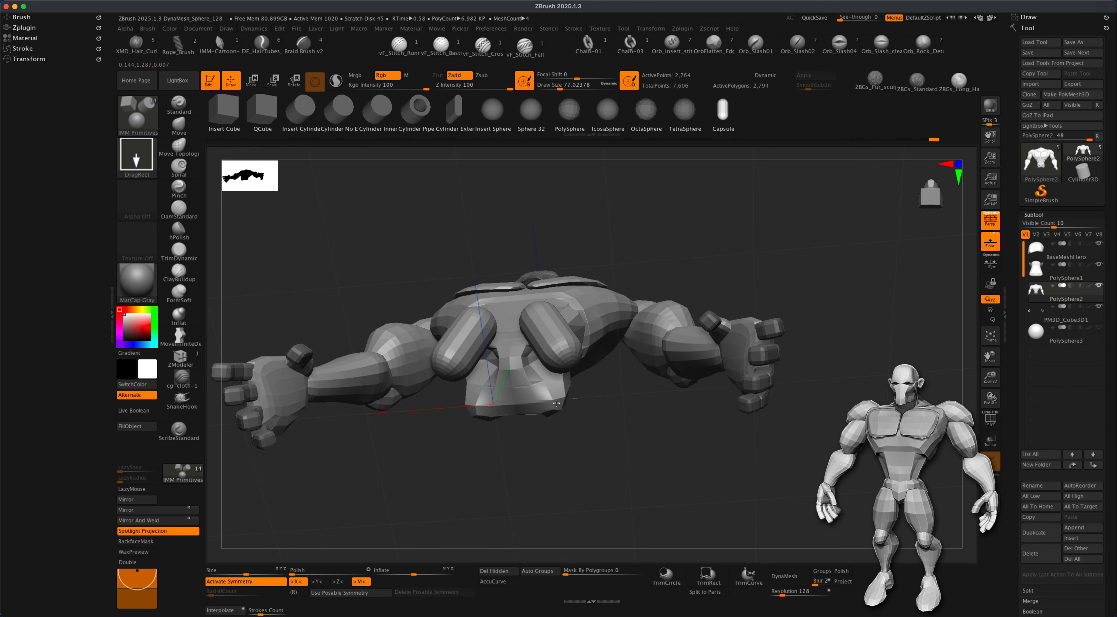
Step: Move and rotate the two capsules so that they hang from the hips as thighs, angled slightly outward
{"action": "left_click_drag", "start_coordinate": [622, 439], "coordinate": [631, 492]}
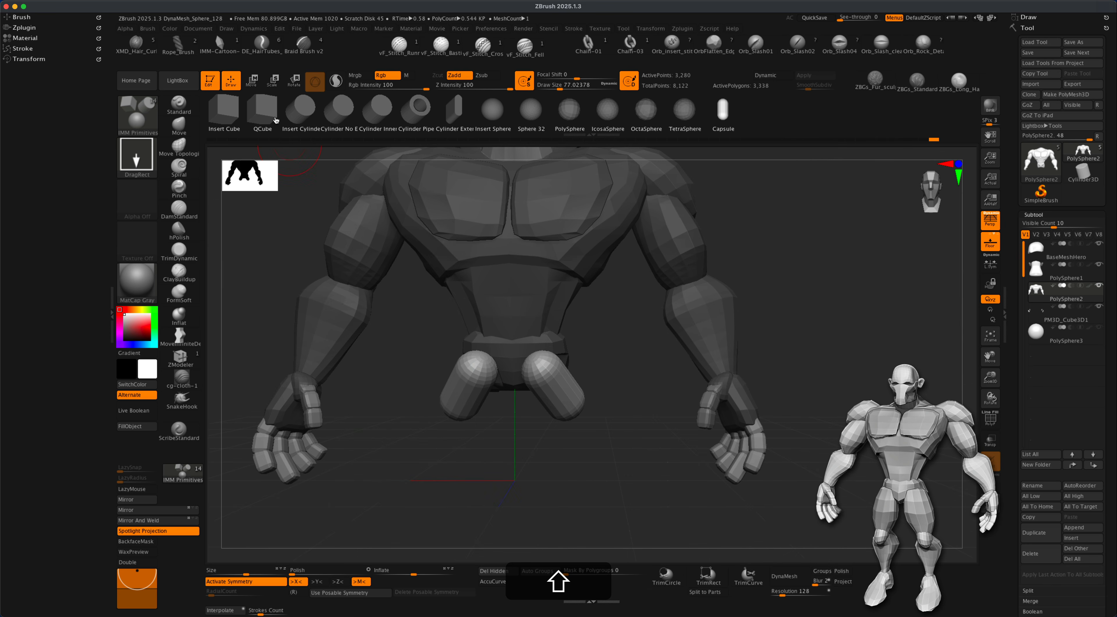
{"action": "left_click", "coordinate": [254, 81]}
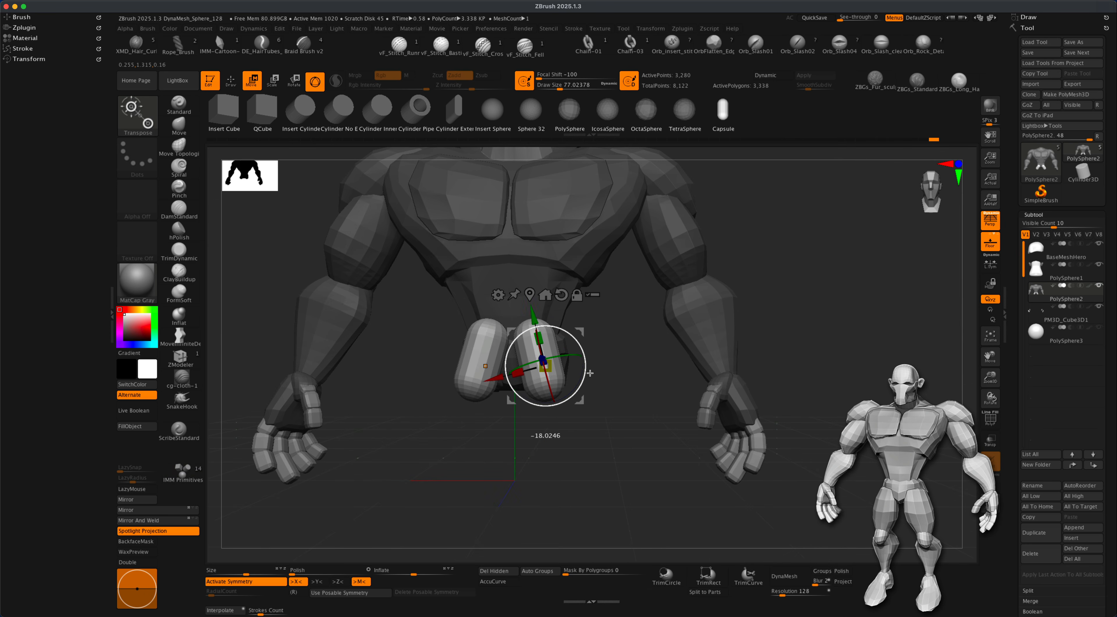
{"action": "left_click_drag", "start_coordinate": [580, 331], "coordinate": [594, 368]}
{"action": "mouse_move", "coordinate": [645, 394]}
{"action": "left_mouse_down"}
{"action": "mouse_move", "coordinate": [594, 371]}
{"action": "mouse_move", "coordinate": [642, 375]}
{"action": "left_mouse_up"}
{"action": "left_click_drag", "start_coordinate": [719, 406], "coordinate": [704, 453]}
{"action": "left_click_drag", "start_coordinate": [637, 373], "coordinate": [563, 380]}
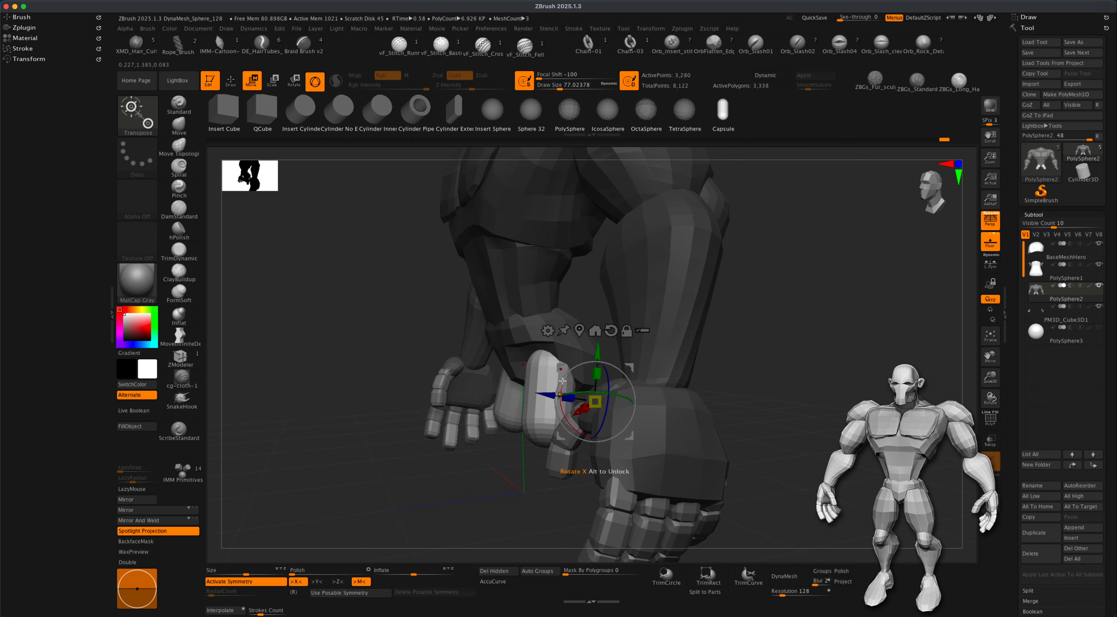
{"action": "left_click_drag", "start_coordinate": [824, 383], "coordinate": [565, 381], "text": "shift"}
{"action": "left_click_drag", "start_coordinate": [652, 458], "coordinate": [719, 457]}
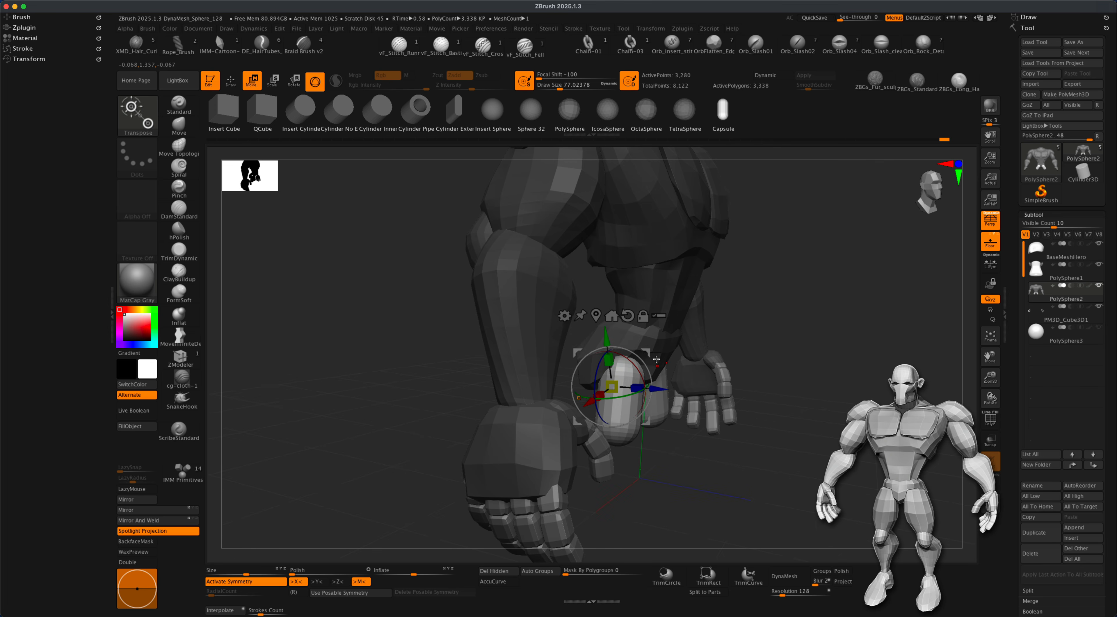
{"action": "left_click_drag", "start_coordinate": [659, 353], "coordinate": [644, 374]}
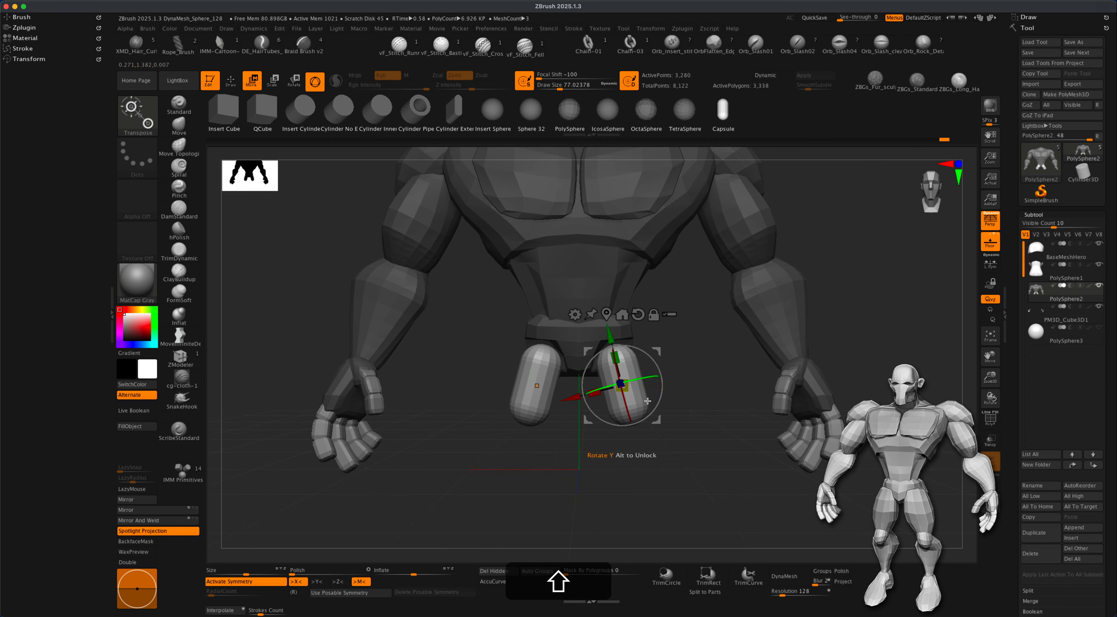
Step: Push the tops of the two capsule thighs up into the pelvis with the Move brush
{"action": "key", "text": "q"}
{"action": "key", "text": "alt+s"}
{"action": "left_click_drag", "start_coordinate": [464, 402], "coordinate": [466, 402]}
{"action": "mouse_move", "coordinate": [720, 416]}
{"action": "left_mouse_down", "text": "alt"}
{"action": "mouse_move", "coordinate": [738, 444]}
{"action": "mouse_move", "coordinate": [672, 394]}
{"action": "mouse_move", "coordinate": [687, 411]}
{"action": "left_mouse_up", "text": "alt"}
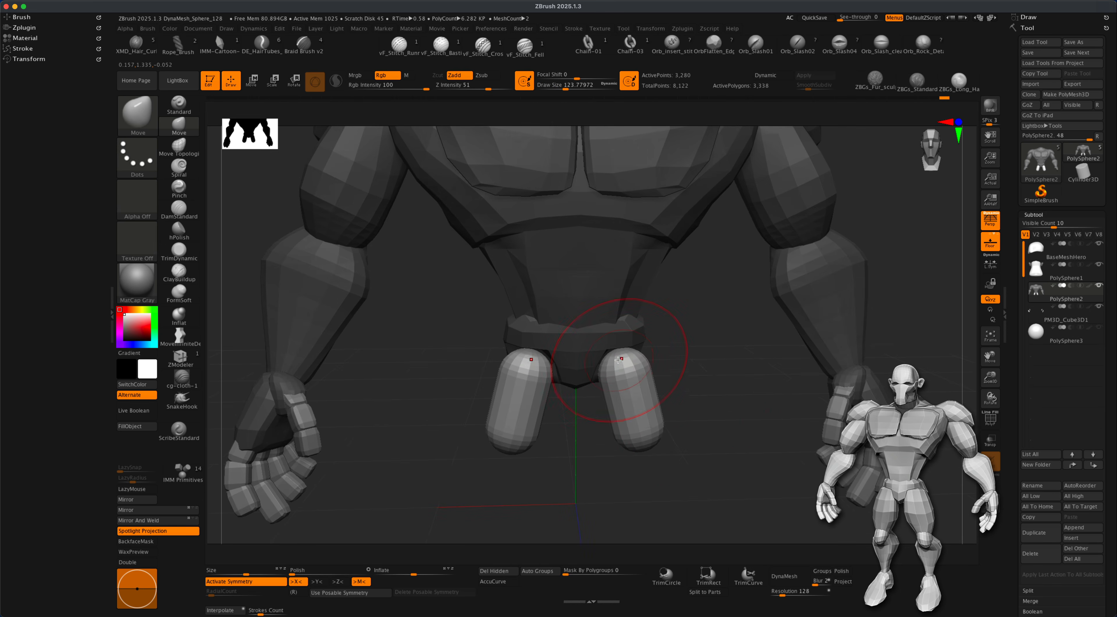
{"action": "key", "text": "s"}
{"action": "key", "text": "s"}
{"action": "mouse_move", "coordinate": [663, 369]}
{"action": "left_mouse_down"}
{"action": "mouse_move", "coordinate": [607, 348]}
{"action": "mouse_move", "coordinate": [596, 313]}
{"action": "left_mouse_up"}
{"action": "key", "text": "s"}
{"action": "left_click", "coordinate": [661, 364]}
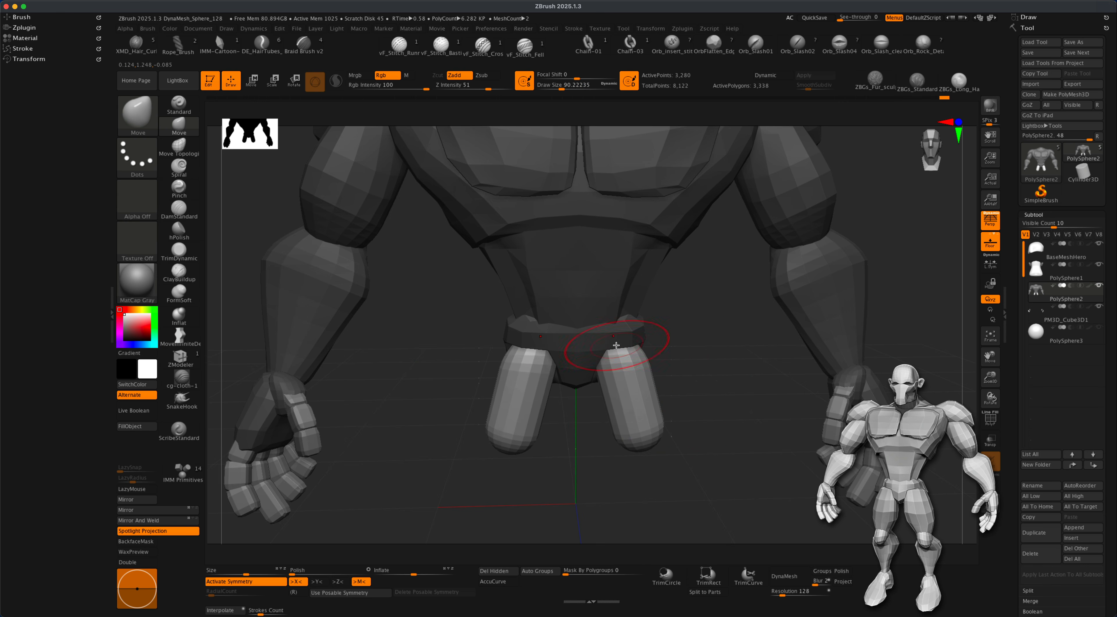
Step: Widen and flatten the upper thighs from several angles with the Move brush so that they fit against the hips
{"action": "left_click_drag", "start_coordinate": [708, 358], "coordinate": [633, 354]}
{"action": "left_click_drag", "start_coordinate": [715, 354], "coordinate": [752, 357]}
{"action": "left_click_drag", "start_coordinate": [628, 362], "coordinate": [621, 359]}
{"action": "mouse_move", "coordinate": [708, 354]}
{"action": "left_mouse_down"}
{"action": "mouse_move", "coordinate": [726, 355]}
{"action": "mouse_move", "coordinate": [724, 431]}
{"action": "mouse_move", "coordinate": [691, 436]}
{"action": "left_mouse_up"}
{"action": "key", "text": "s"}
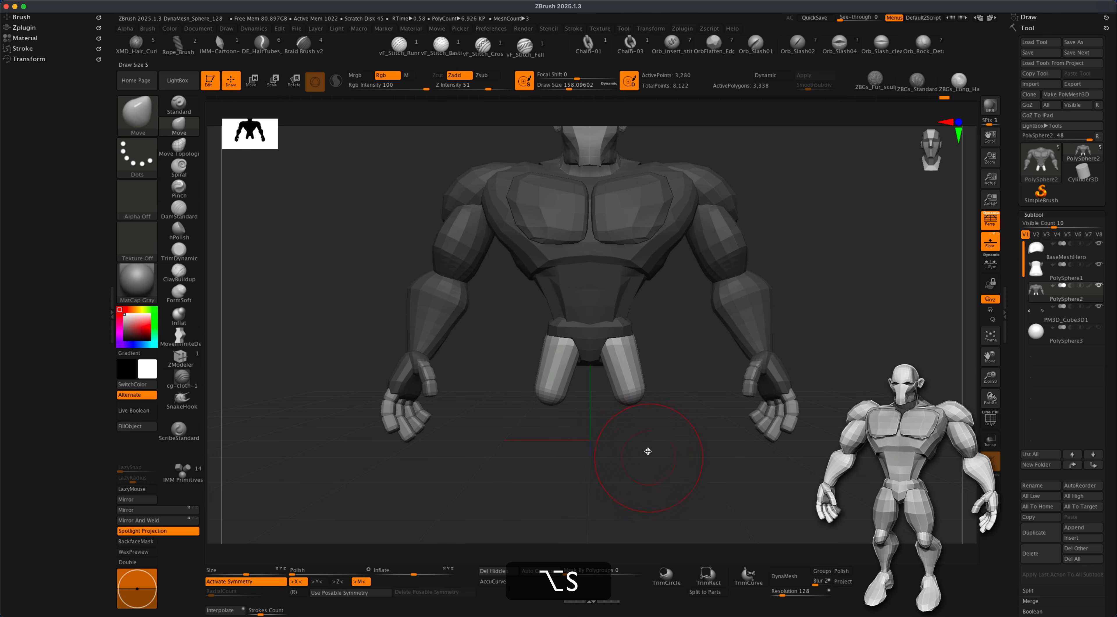
{"action": "key", "text": "s"}
{"action": "mouse_move", "coordinate": [640, 463]}
{"action": "left_mouse_down"}
{"action": "mouse_move", "coordinate": [656, 389]}
{"action": "mouse_move", "coordinate": [663, 439]}
{"action": "mouse_move", "coordinate": [630, 435]}
{"action": "mouse_move", "coordinate": [648, 374]}
{"action": "mouse_move", "coordinate": [654, 413]}
{"action": "mouse_move", "coordinate": [648, 385]}
{"action": "mouse_move", "coordinate": [643, 407]}
{"action": "left_mouse_up"}
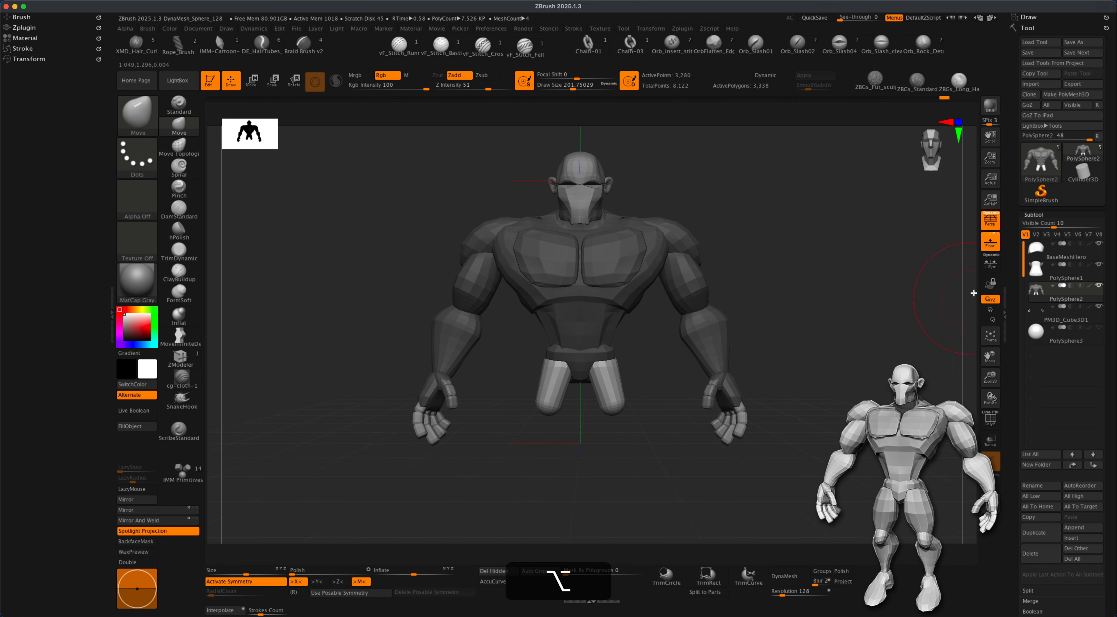
Step: Turn off perspective and pull the lower ends of both thighs downward and outward to lengthen and thicken them
{"action": "left_click", "coordinate": [991, 216]}
{"action": "left_click_drag", "start_coordinate": [599, 307], "coordinate": [589, 325], "text": "alt"}
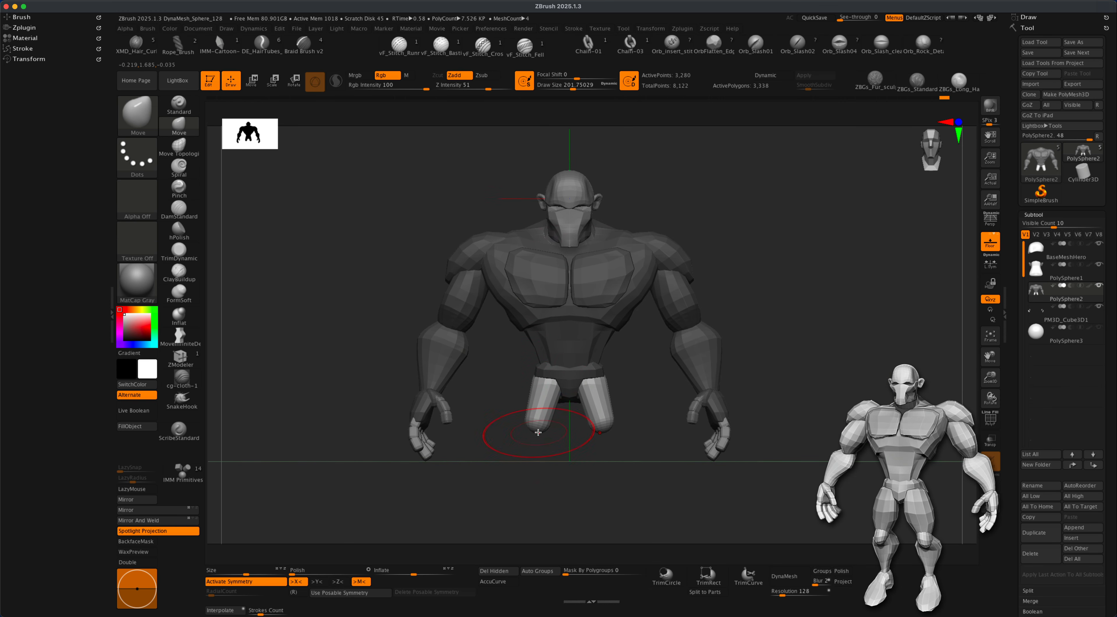
{"action": "mouse_move", "coordinate": [526, 419]}
{"action": "left_mouse_down"}
{"action": "mouse_move", "coordinate": [514, 440]}
{"action": "mouse_move", "coordinate": [545, 446]}
{"action": "left_mouse_up"}
{"action": "mouse_move", "coordinate": [537, 458]}
{"action": "left_mouse_down"}
{"action": "mouse_move", "coordinate": [564, 454]}
{"action": "mouse_move", "coordinate": [516, 459]}
{"action": "left_mouse_up"}
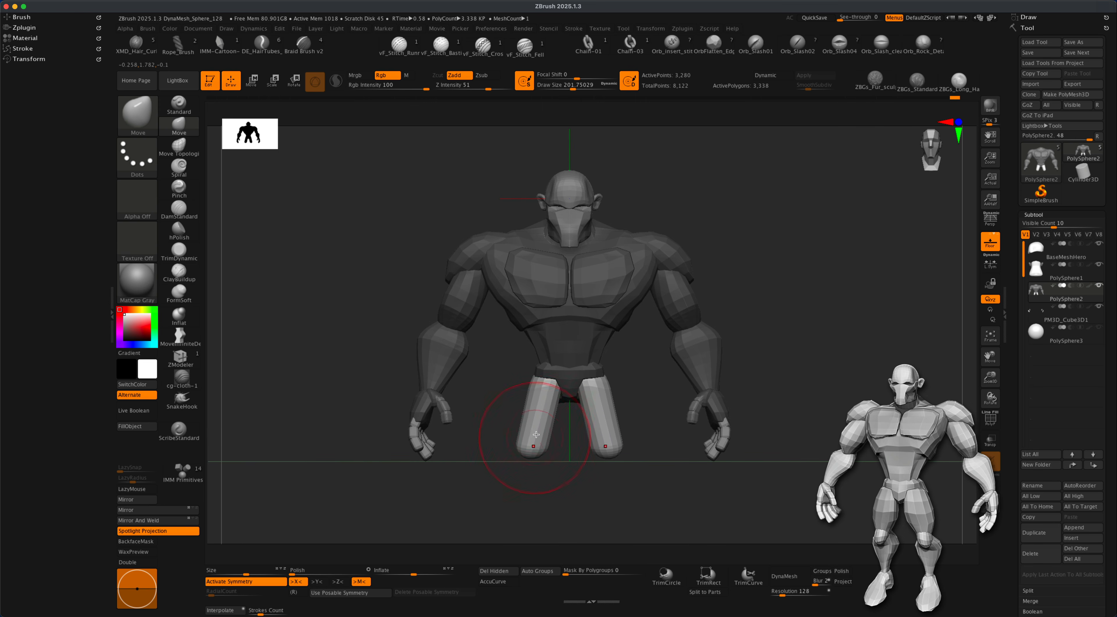
{"action": "left_click_drag", "start_coordinate": [550, 424], "coordinate": [550, 454]}
{"action": "left_click_drag", "start_coordinate": [524, 416], "coordinate": [536, 393]}
{"action": "left_click_drag", "start_coordinate": [612, 452], "coordinate": [626, 460]}
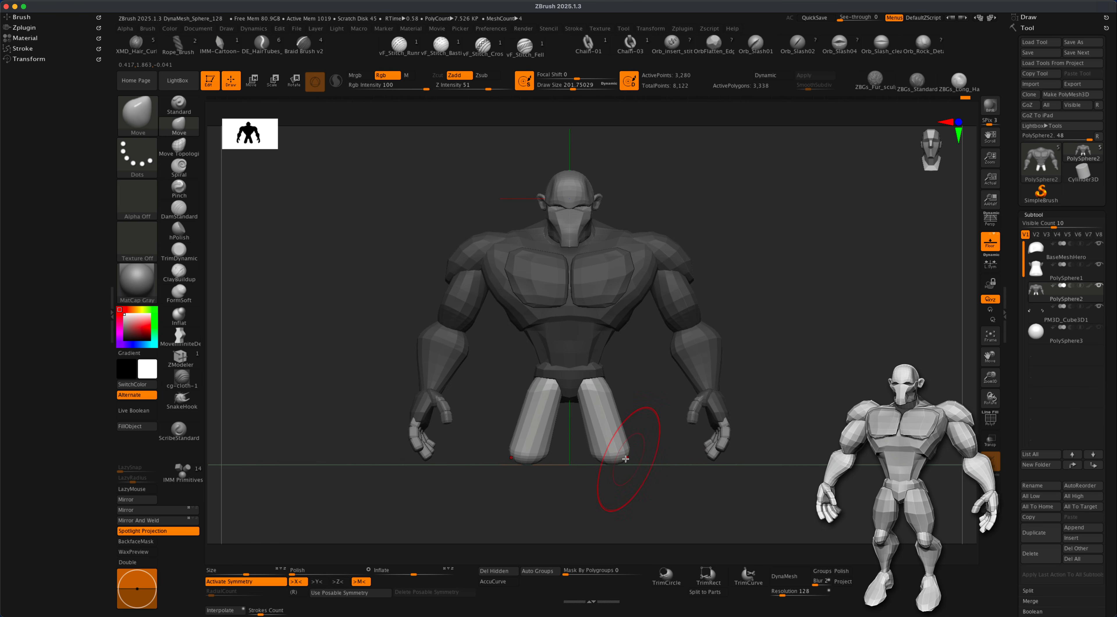
{"action": "left_click_drag", "start_coordinate": [613, 474], "coordinate": [662, 468], "text": "alt"}
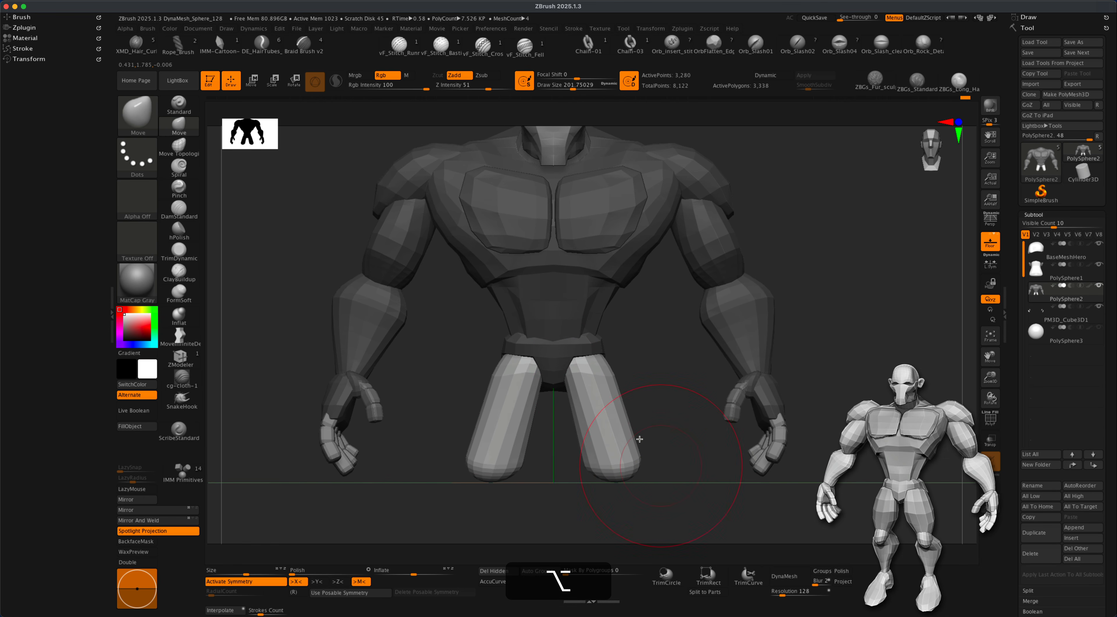
Step: Show the wireframe without polygroup colours and insert single edge loops across both thighs with ZModeler
{"action": "left_click", "coordinate": [992, 419]}
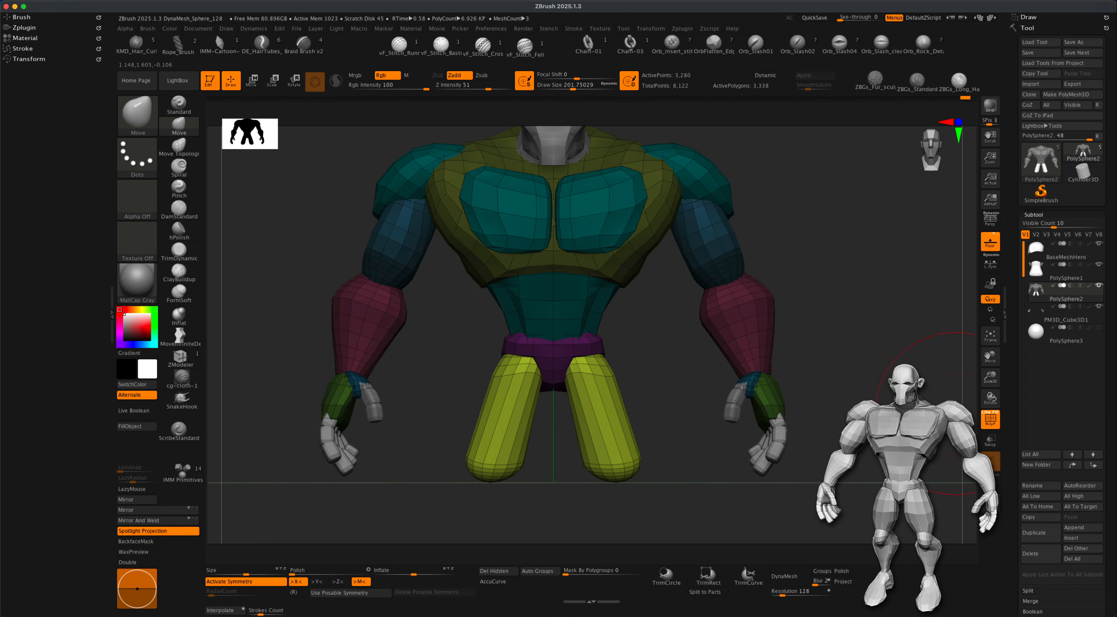
{"action": "left_click", "coordinate": [997, 416]}
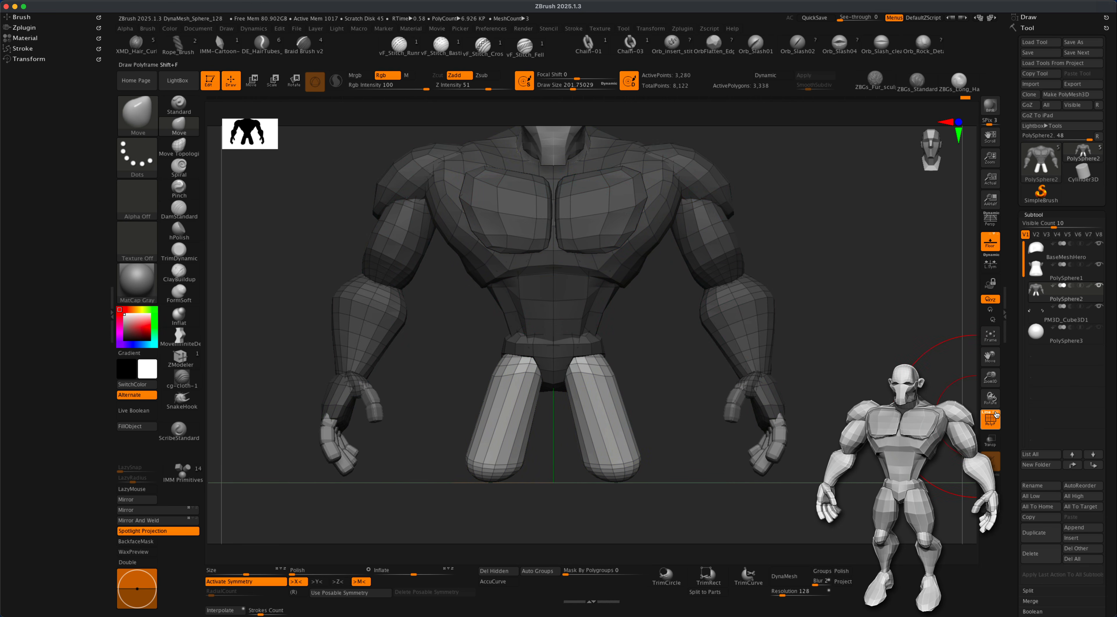
{"action": "left_click_drag", "start_coordinate": [621, 351], "coordinate": [623, 429], "text": "alt"}
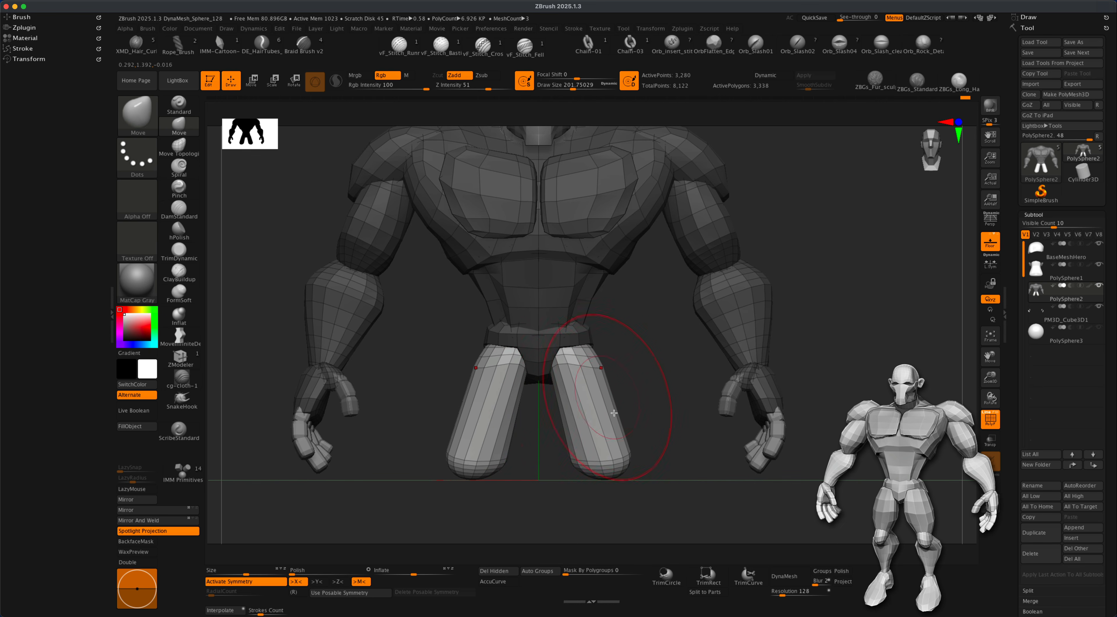
{"action": "left_click", "coordinate": [180, 357]}
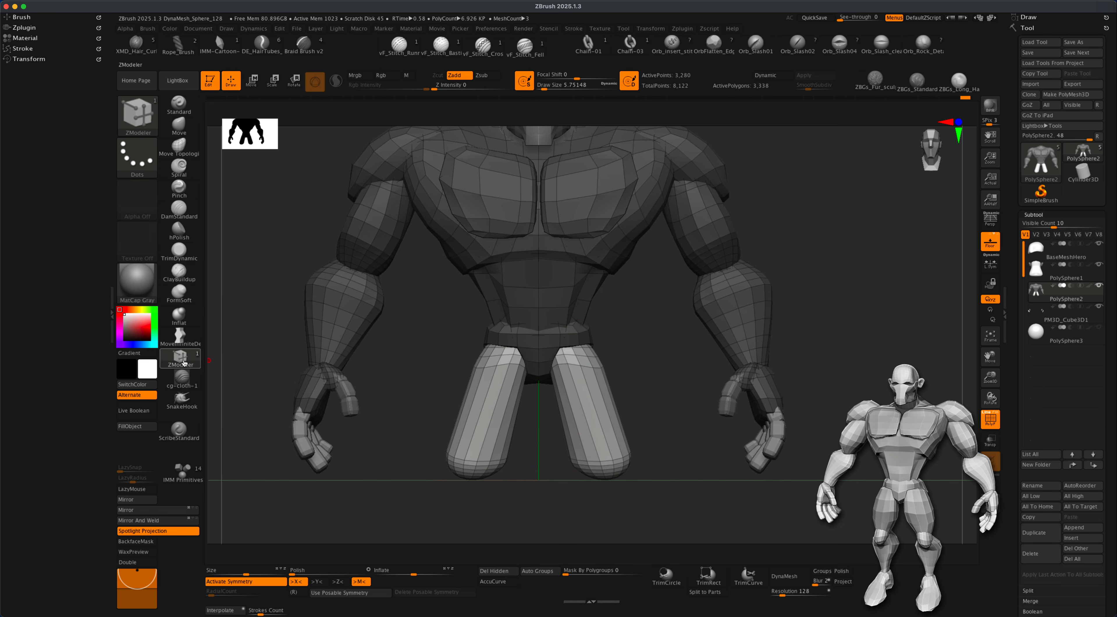
{"action": "key", "text": "space"}
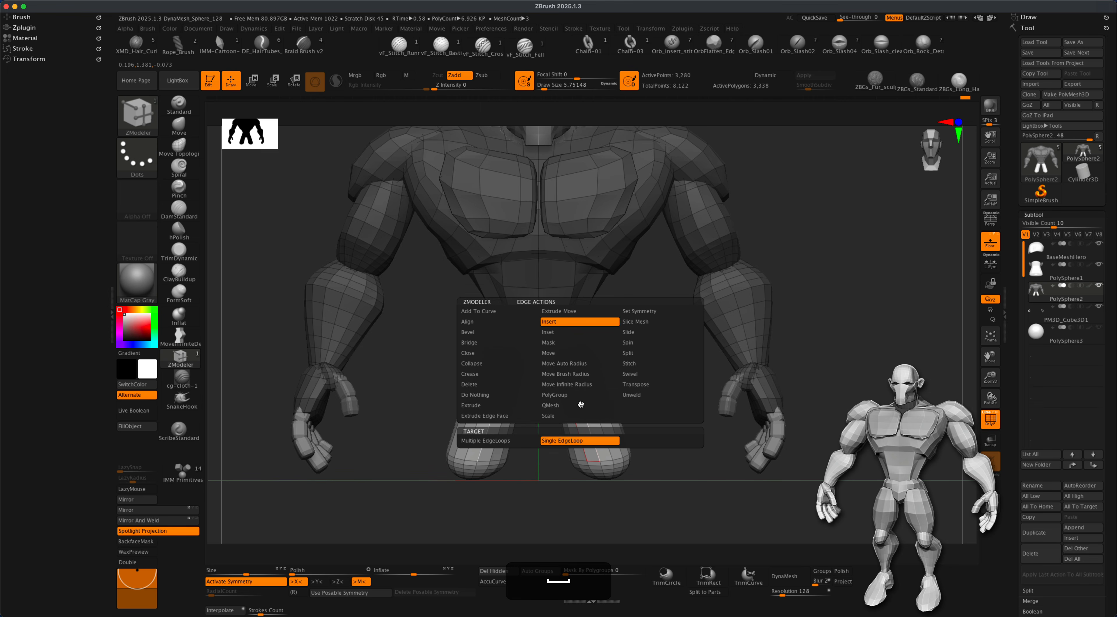
{"action": "key", "text": "space"}
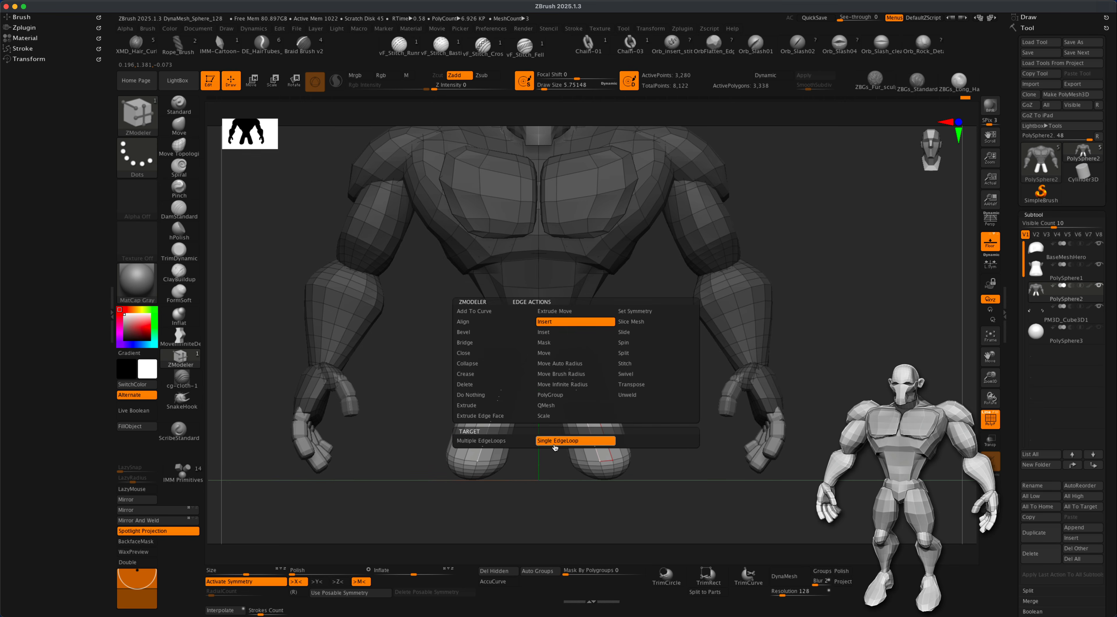
{"action": "key", "text": "space"}
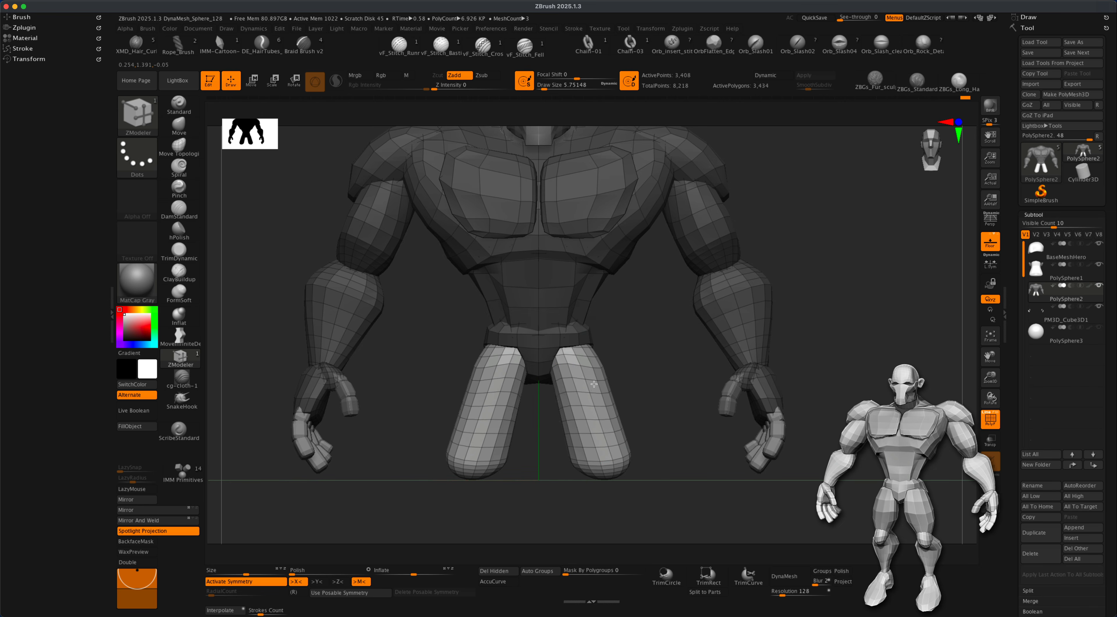
{"action": "left_click", "coordinate": [595, 388]}
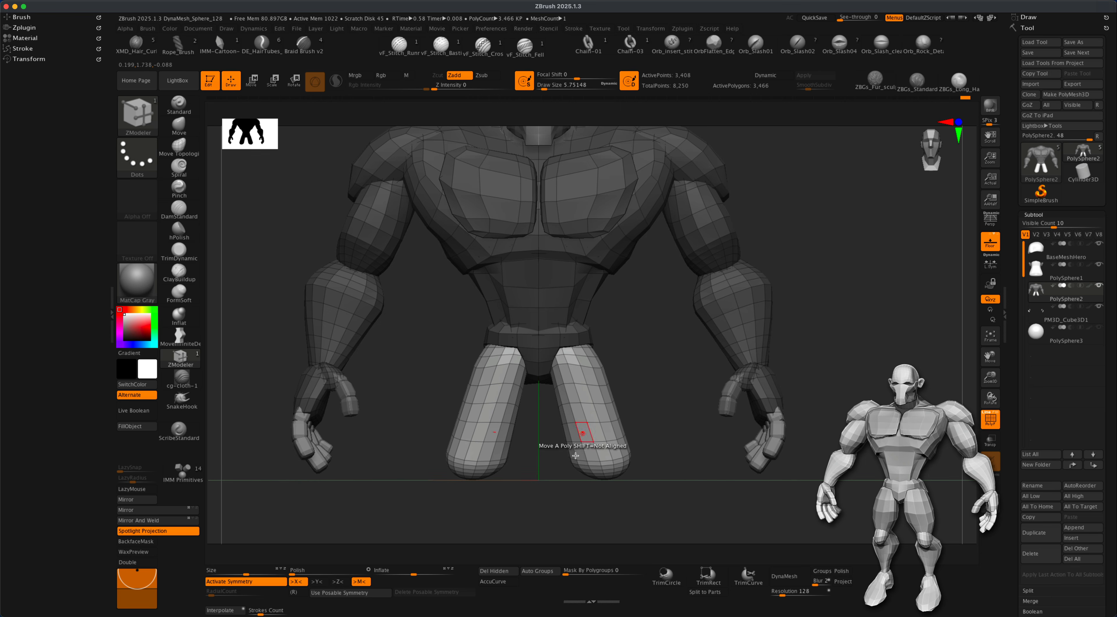
Step: Bulge the outer contour of both thighs with a large Move brush and pull their lower ends inward
{"action": "left_click", "coordinate": [179, 134]}
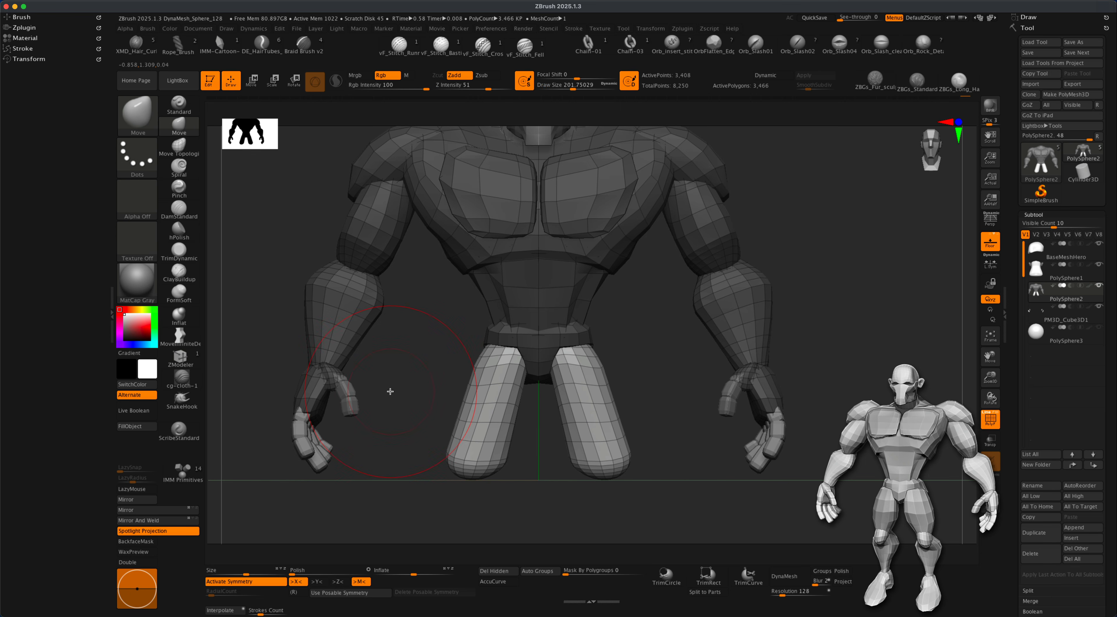
{"action": "key", "text": "s"}
{"action": "left_click_drag", "start_coordinate": [389, 392], "coordinate": [392, 391]}
{"action": "mouse_move", "coordinate": [665, 421]}
{"action": "left_mouse_down", "text": "alt"}
{"action": "mouse_move", "coordinate": [661, 398]}
{"action": "mouse_move", "coordinate": [633, 426]}
{"action": "mouse_move", "coordinate": [604, 417]}
{"action": "left_mouse_up", "text": "alt"}
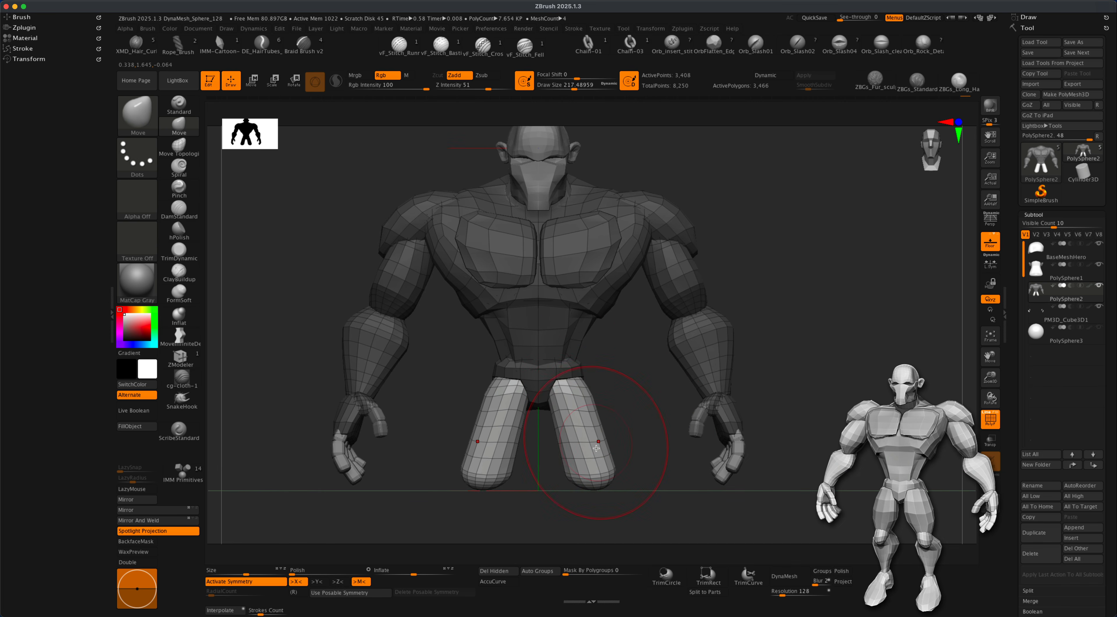
{"action": "left_click_drag", "start_coordinate": [597, 427], "coordinate": [606, 427]}
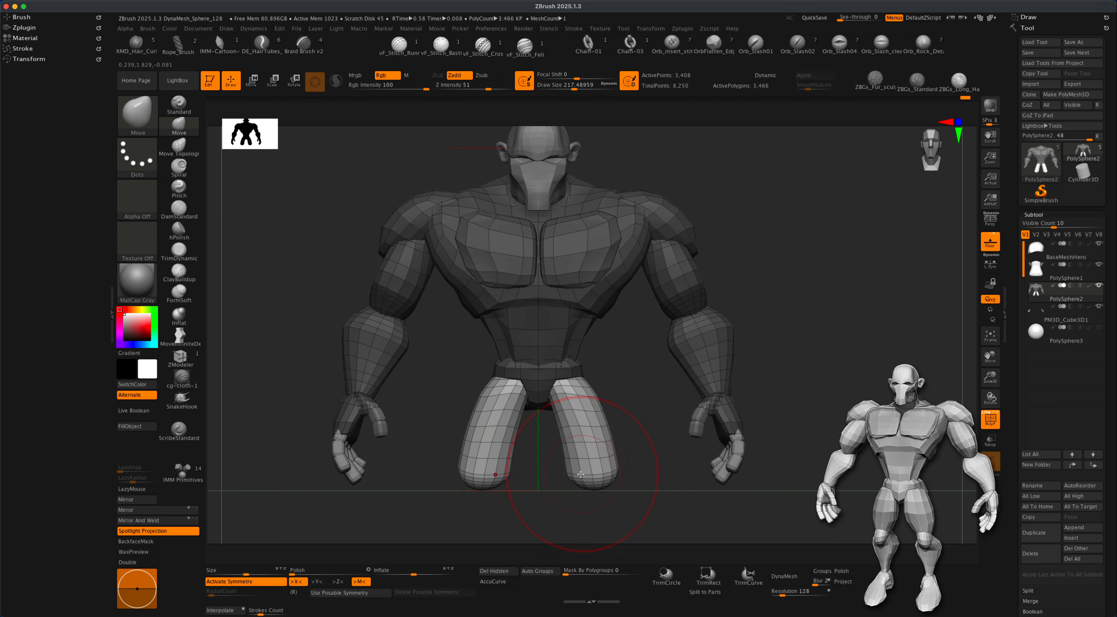
{"action": "left_click_drag", "start_coordinate": [582, 474], "coordinate": [572, 481]}
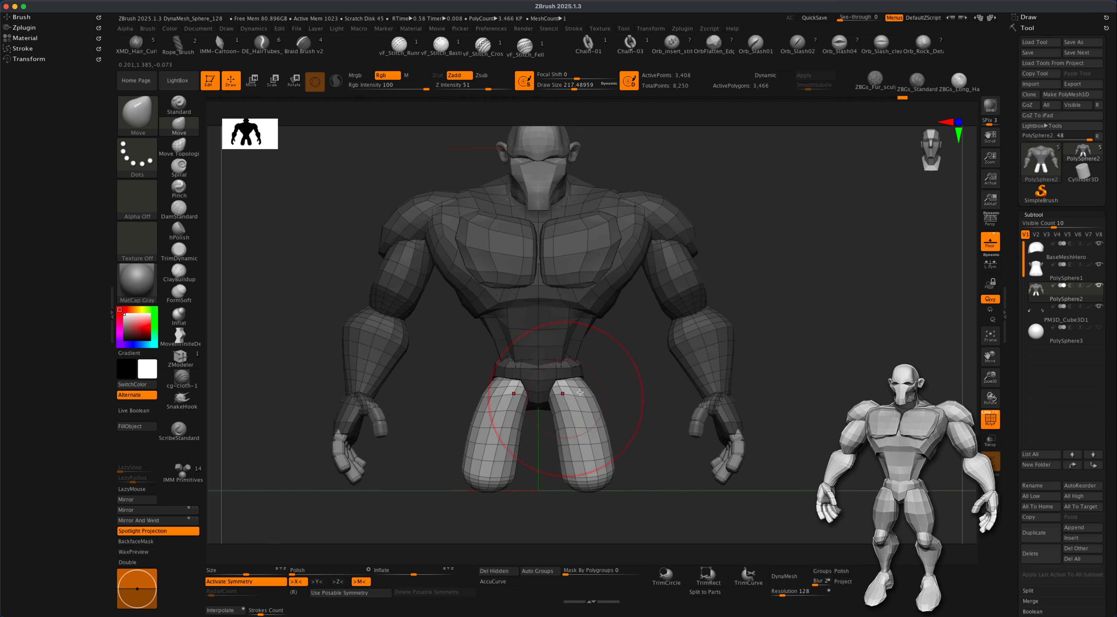
Step: Reshape the front, sides and back of the thighs with a smaller Move brush, tapering them toward the knees
{"action": "right_click_drag", "start_coordinate": [584, 384], "coordinate": [535, 423]}
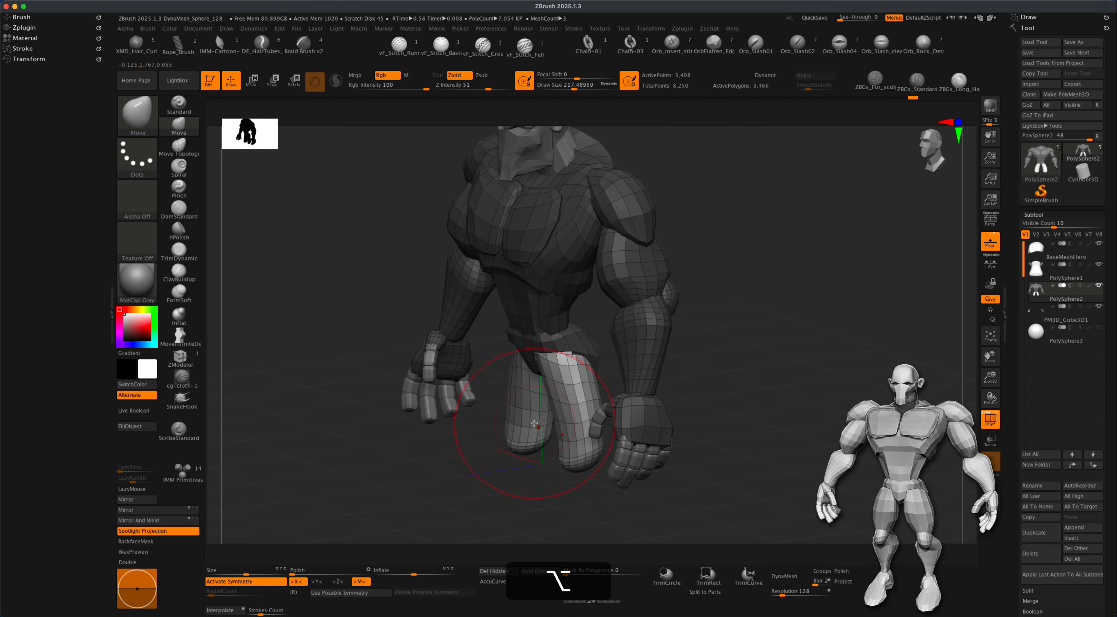
{"action": "left_click_drag", "start_coordinate": [551, 428], "coordinate": [545, 434]}
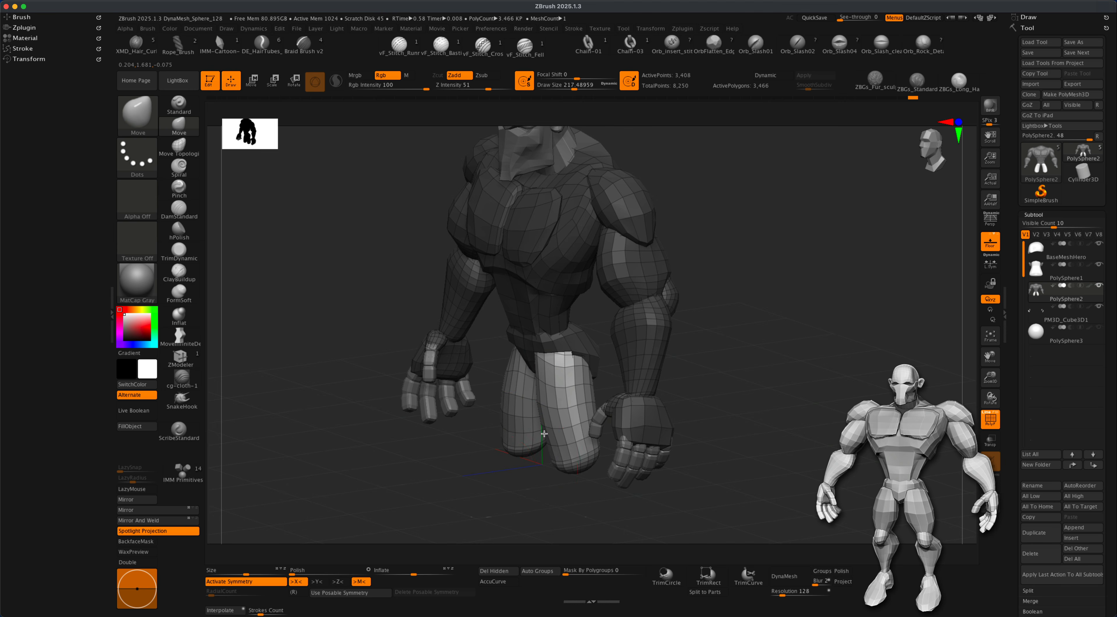
{"action": "key", "text": "s"}
{"action": "left_click_drag", "start_coordinate": [496, 474], "coordinate": [458, 495]}
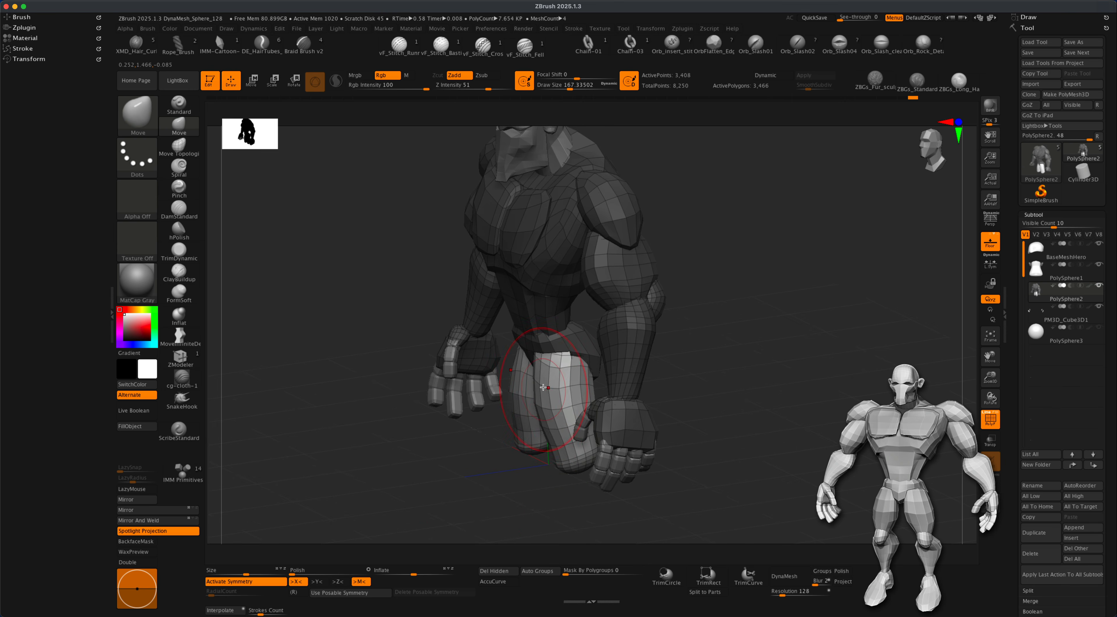
{"action": "left_click_drag", "start_coordinate": [550, 428], "coordinate": [547, 447]}
{"action": "left_click_drag", "start_coordinate": [707, 435], "coordinate": [658, 434]}
{"action": "mouse_move", "coordinate": [584, 418]}
{"action": "left_mouse_down"}
{"action": "mouse_move", "coordinate": [620, 414]}
{"action": "mouse_move", "coordinate": [609, 413]}
{"action": "left_mouse_up"}
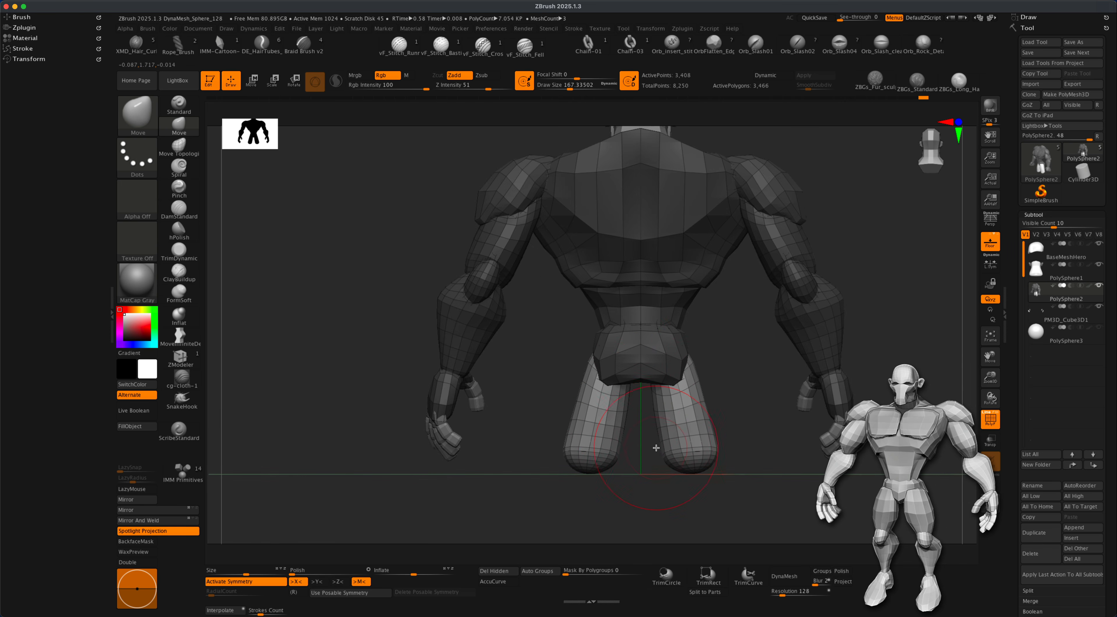
{"action": "mouse_move", "coordinate": [626, 489]}
{"action": "left_mouse_down"}
{"action": "mouse_move", "coordinate": [660, 474]}
{"action": "mouse_move", "coordinate": [638, 477]}
{"action": "mouse_move", "coordinate": [725, 503]}
{"action": "mouse_move", "coordinate": [659, 499]}
{"action": "mouse_move", "coordinate": [642, 469]}
{"action": "mouse_move", "coordinate": [658, 484]}
{"action": "mouse_move", "coordinate": [610, 472]}
{"action": "left_mouse_up"}
{"action": "key", "text": "s"}
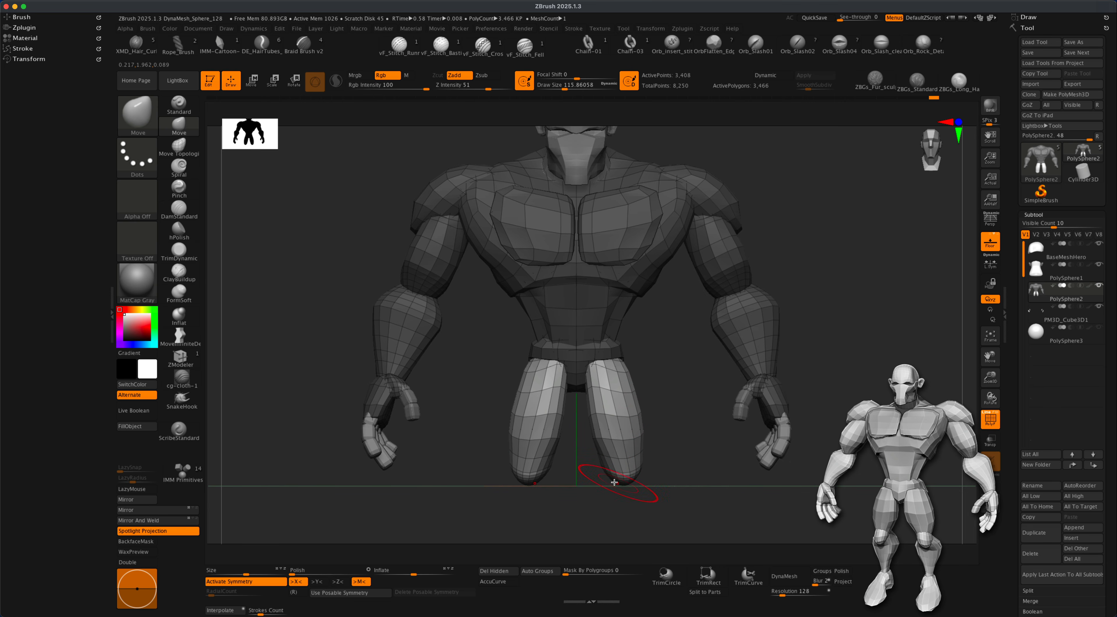
Step: Refine the knee ends and back of the thighs with the Move brush, checking the shape from behind and in front
{"action": "mouse_move", "coordinate": [624, 482]}
{"action": "left_mouse_down"}
{"action": "mouse_move", "coordinate": [650, 471]}
{"action": "mouse_move", "coordinate": [641, 475]}
{"action": "left_mouse_up"}
{"action": "mouse_move", "coordinate": [683, 467]}
{"action": "left_mouse_down"}
{"action": "mouse_move", "coordinate": [655, 483]}
{"action": "mouse_move", "coordinate": [685, 469]}
{"action": "mouse_move", "coordinate": [646, 407]}
{"action": "left_mouse_up"}
{"action": "mouse_move", "coordinate": [633, 460]}
{"action": "left_mouse_down"}
{"action": "mouse_move", "coordinate": [672, 464]}
{"action": "mouse_move", "coordinate": [591, 463]}
{"action": "mouse_move", "coordinate": [656, 414]}
{"action": "left_mouse_up"}
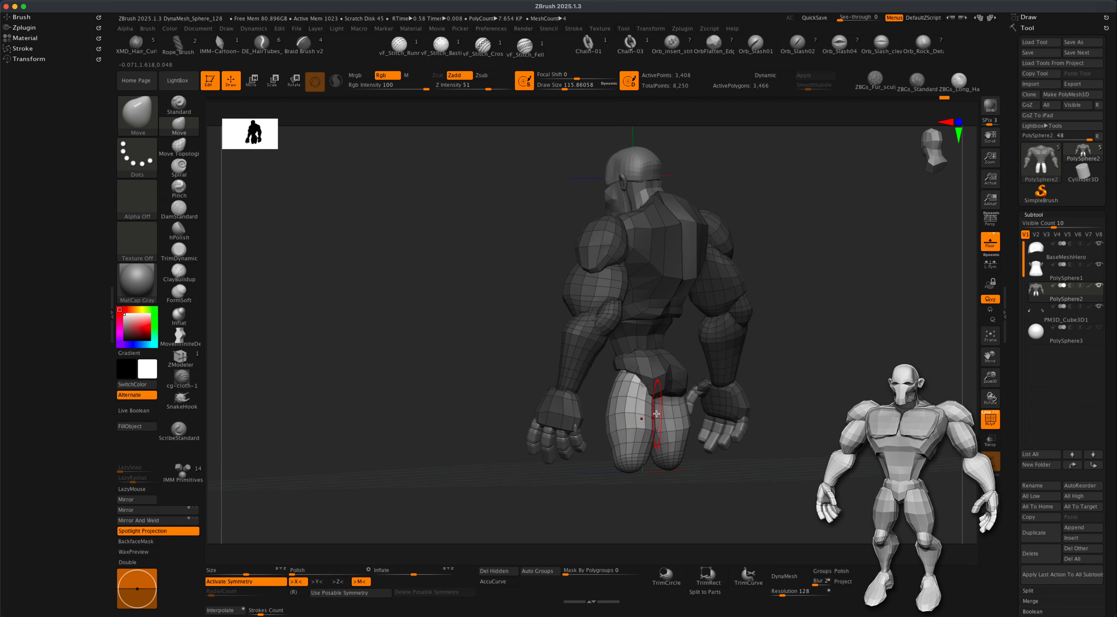
{"action": "left_click_drag", "start_coordinate": [751, 458], "coordinate": [753, 486], "text": "alt"}
{"action": "left_click_drag", "start_coordinate": [642, 436], "coordinate": [643, 437], "text": "shift"}
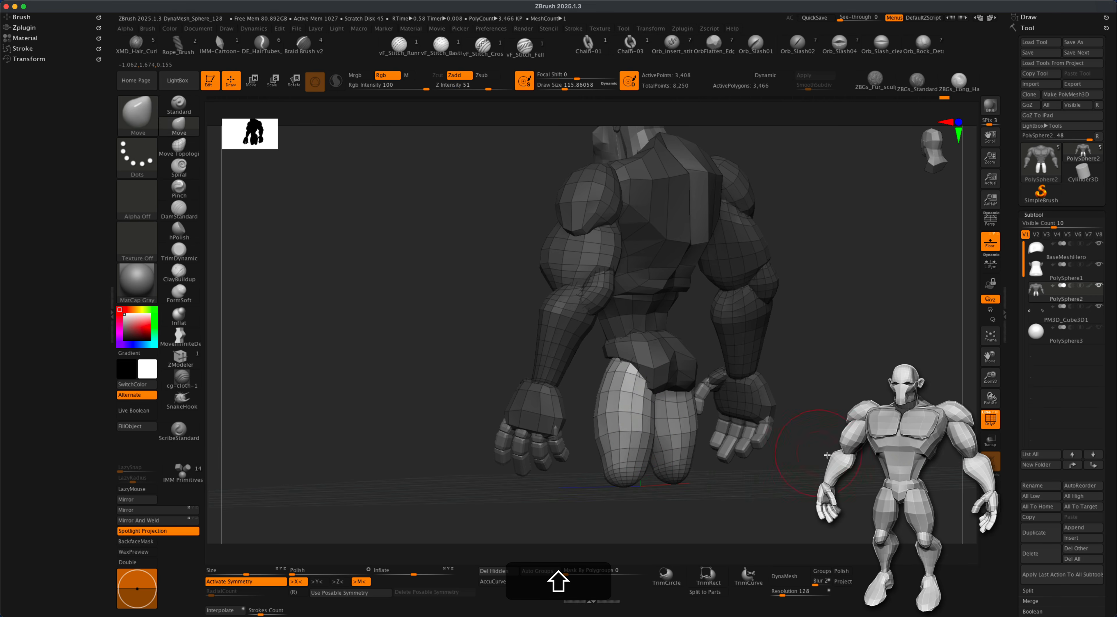
{"action": "left_click_drag", "start_coordinate": [813, 452], "coordinate": [805, 456], "text": "shift"}
{"action": "mouse_move", "coordinate": [777, 492]}
{"action": "left_mouse_down", "text": "alt"}
{"action": "mouse_move", "coordinate": [603, 497]}
{"action": "mouse_move", "coordinate": [703, 466]}
{"action": "mouse_move", "coordinate": [729, 471]}
{"action": "mouse_move", "coordinate": [728, 491]}
{"action": "mouse_move", "coordinate": [741, 495]}
{"action": "mouse_move", "coordinate": [728, 491]}
{"action": "mouse_move", "coordinate": [823, 492]}
{"action": "left_mouse_up", "text": "alt"}
{"action": "left_click_drag", "start_coordinate": [715, 458], "coordinate": [817, 453], "text": "alt"}
{"action": "left_click_drag", "start_coordinate": [648, 456], "coordinate": [637, 428], "text": "alt"}
{"action": "mouse_move", "coordinate": [642, 468]}
{"action": "left_mouse_down", "text": "alt"}
{"action": "mouse_move", "coordinate": [631, 438]}
{"action": "mouse_move", "coordinate": [666, 473]}
{"action": "mouse_move", "coordinate": [690, 473]}
{"action": "mouse_move", "coordinate": [636, 474]}
{"action": "mouse_move", "coordinate": [585, 456]}
{"action": "mouse_move", "coordinate": [589, 465]}
{"action": "left_mouse_up", "text": "alt"}
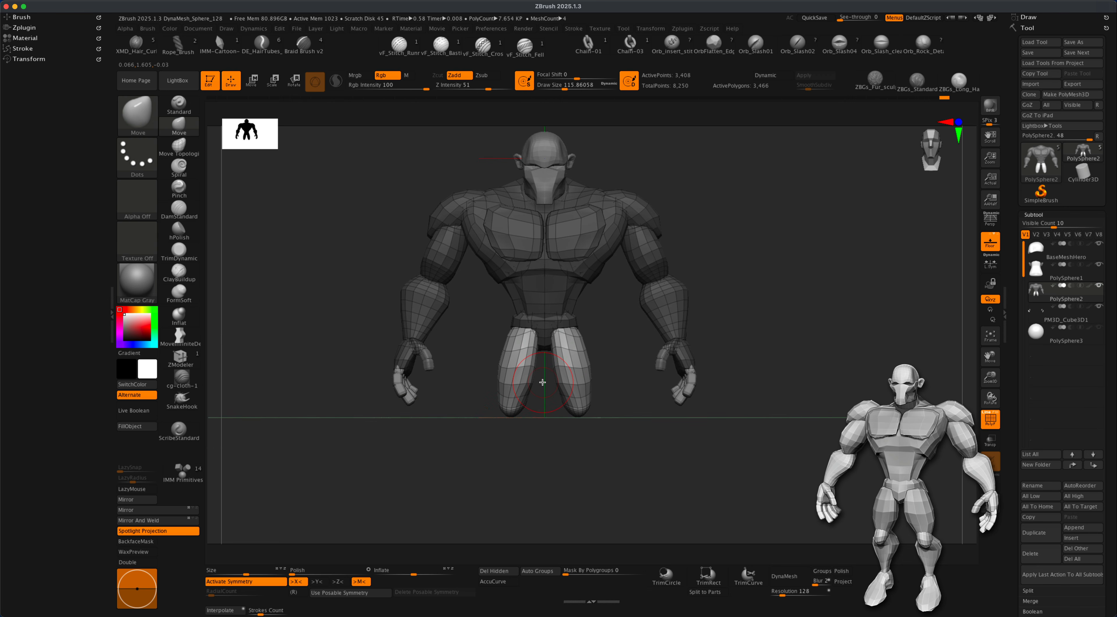
{"action": "left_click_drag", "start_coordinate": [650, 464], "coordinate": [655, 465], "text": "alt"}
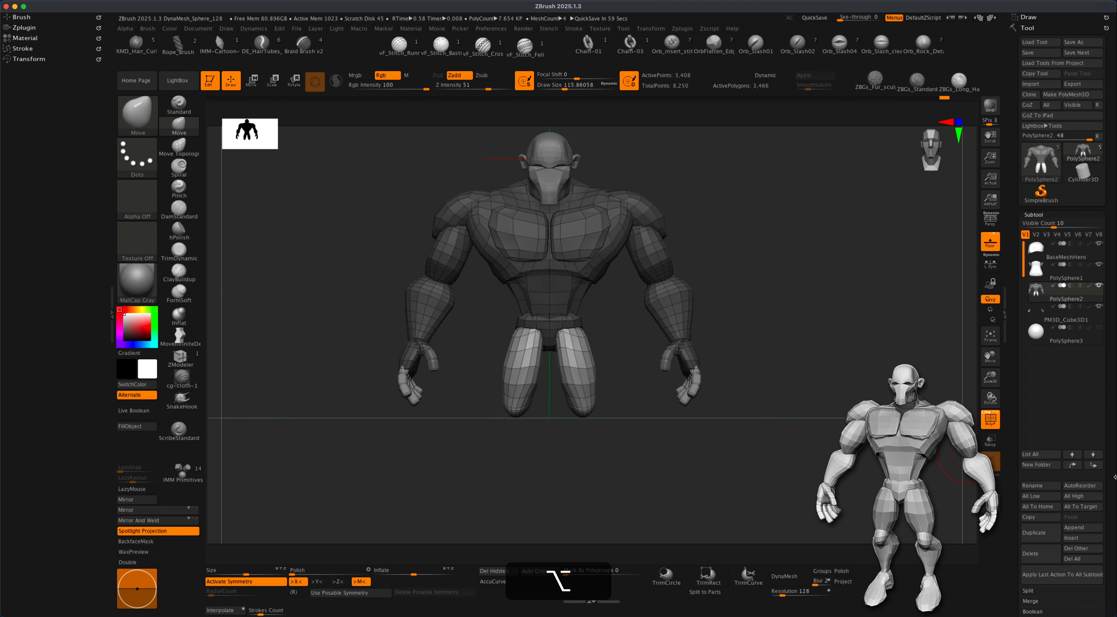
Step: Split the unmasked thighs into their own subtool and select the new PolySphere3_1 subtool
{"action": "left_click_drag", "start_coordinate": [1113, 478], "coordinate": [1113, 417]}
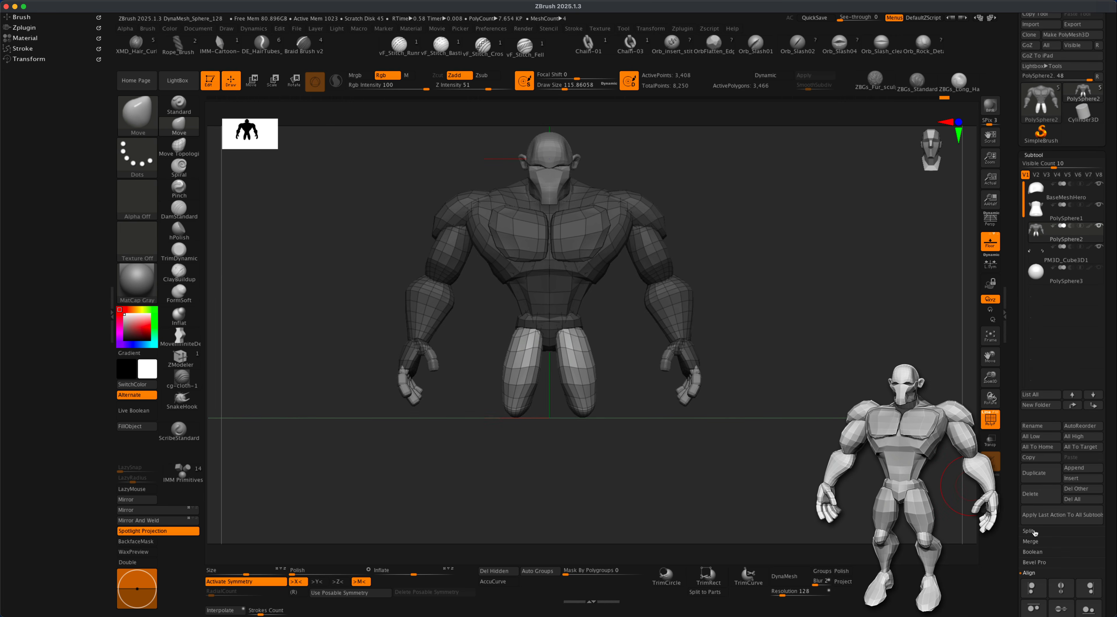
{"action": "left_click", "coordinate": [1032, 531]}
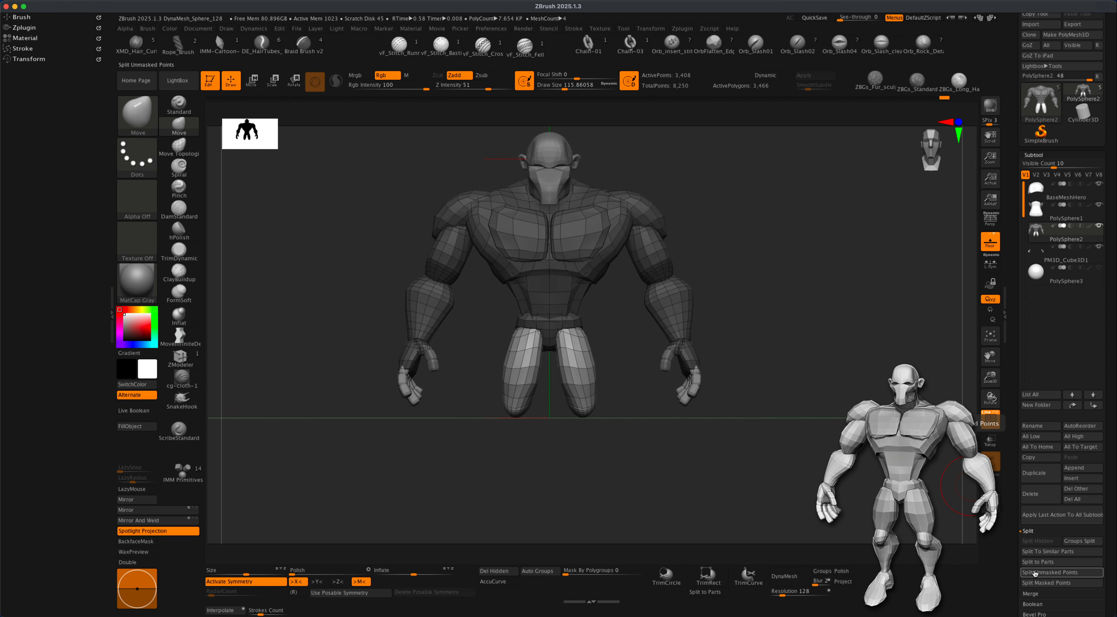
{"action": "left_click", "coordinate": [1041, 573]}
{"action": "left_click", "coordinate": [1038, 256]}
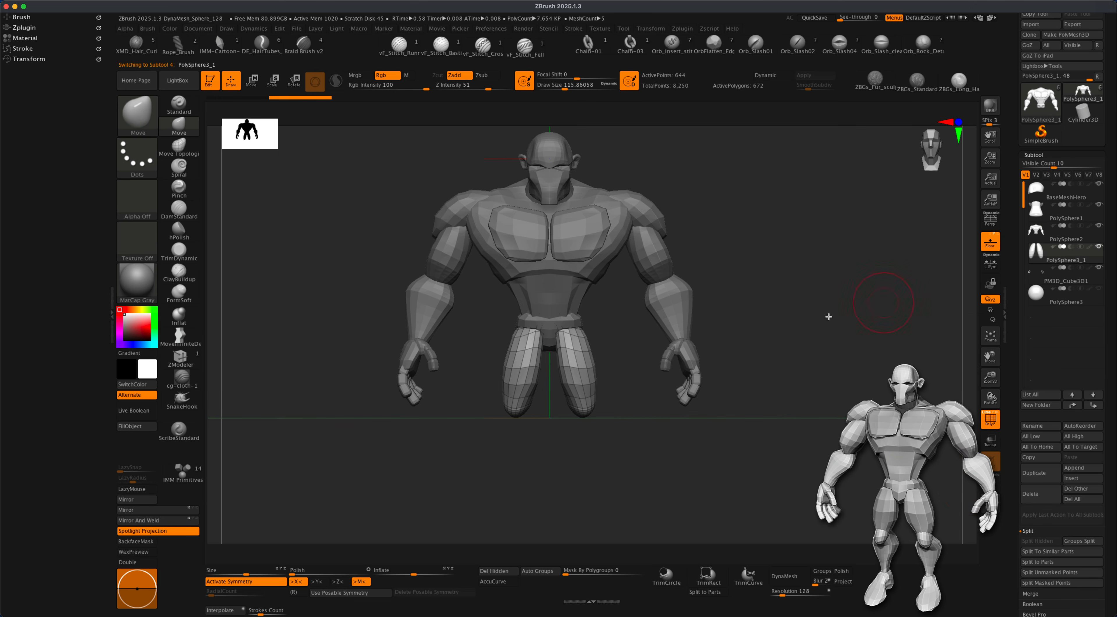
{"action": "left_click_drag", "start_coordinate": [633, 435], "coordinate": [637, 444], "text": "alt"}
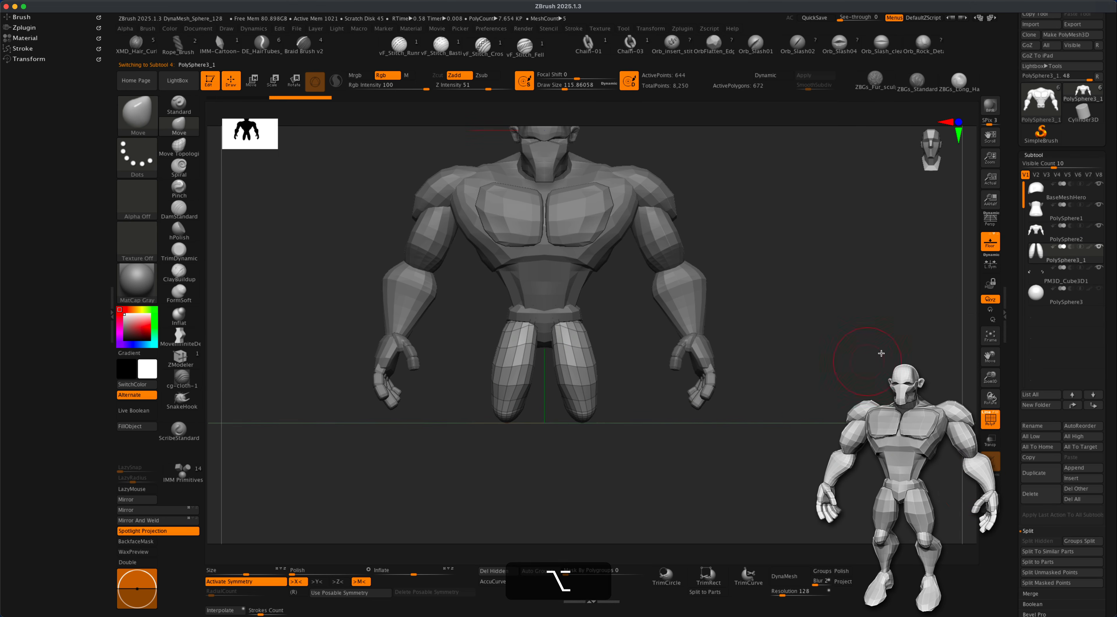
Step: Duplicate the thighs subtool and move the copy straight down below the thighs to form the lower legs
{"action": "left_click", "coordinate": [1033, 473]}
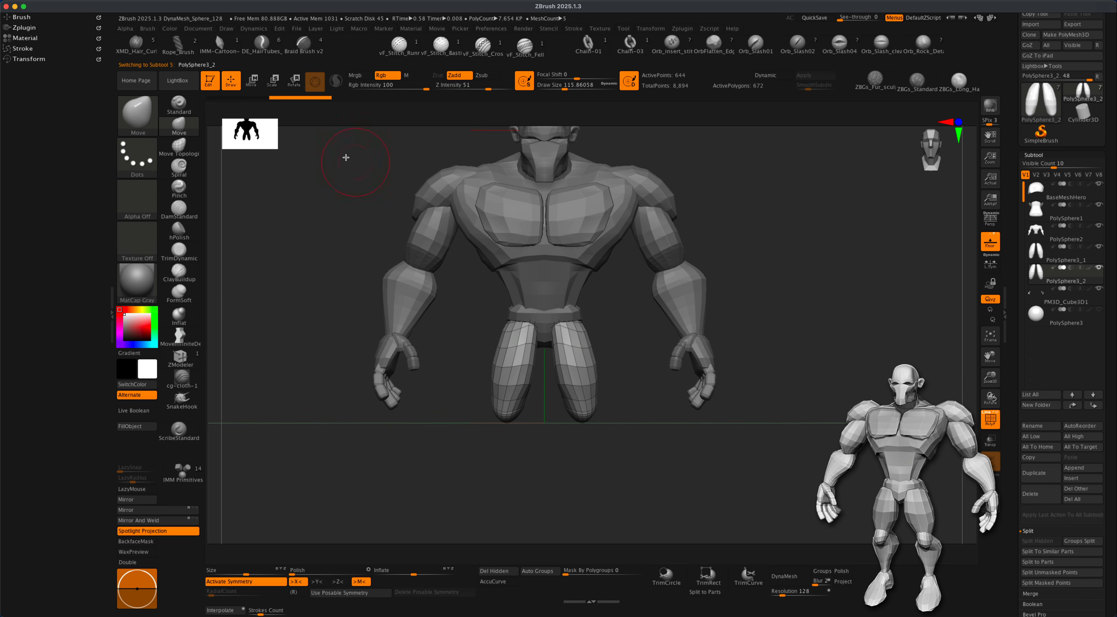
{"action": "left_click", "coordinate": [253, 88]}
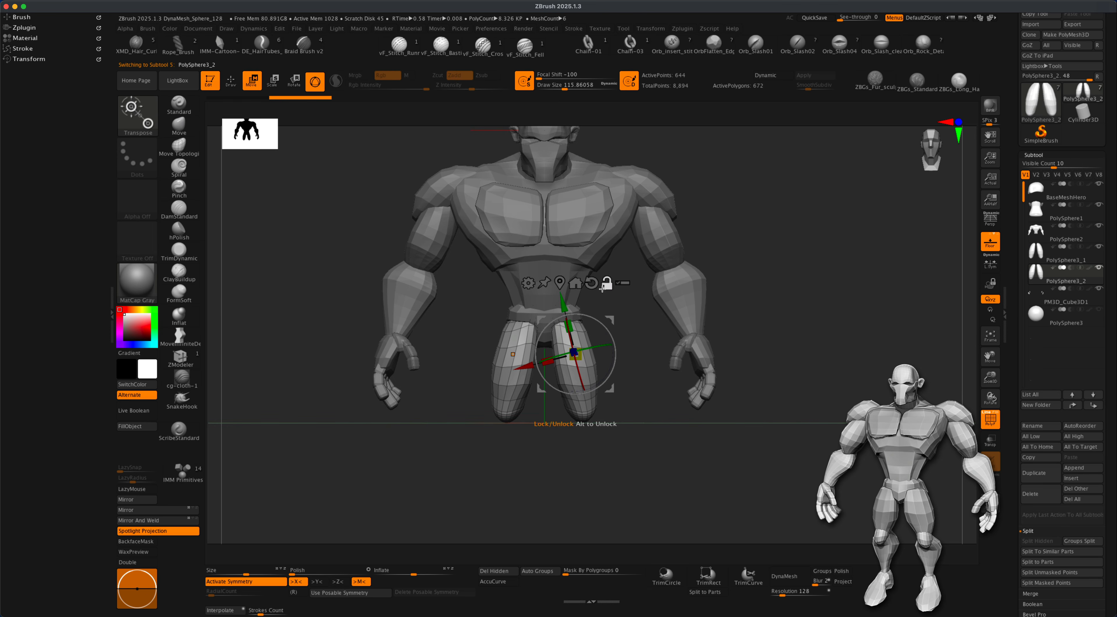
{"action": "left_click", "coordinate": [591, 283]}
{"action": "left_click_drag", "start_coordinate": [578, 300], "coordinate": [630, 430]}
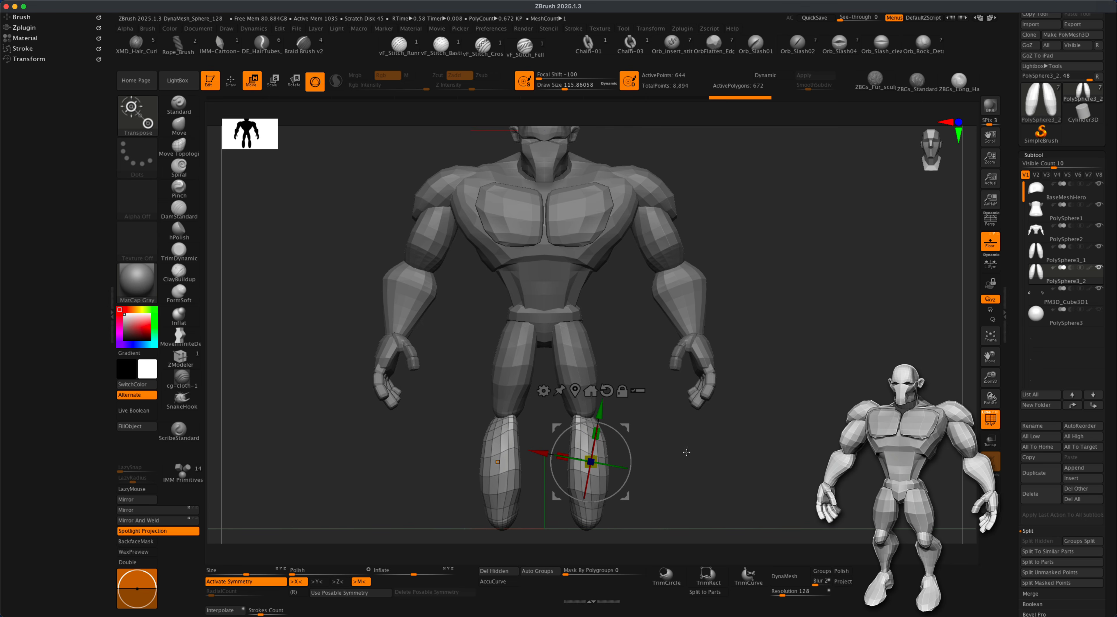
{"action": "left_click_drag", "start_coordinate": [693, 472], "coordinate": [673, 440], "text": "alt"}
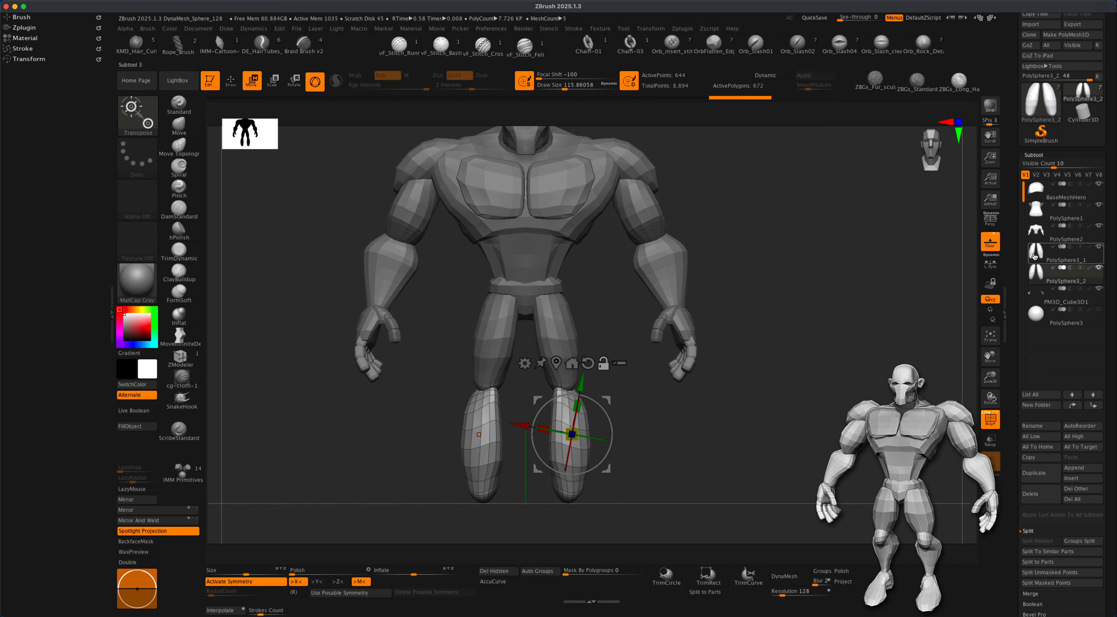
Step: Select the PolySphere3_1 thighs subtool and merge it down with the lower legs, accepting the non-undoable operation
{"action": "mouse_move", "coordinate": [1034, 250]}
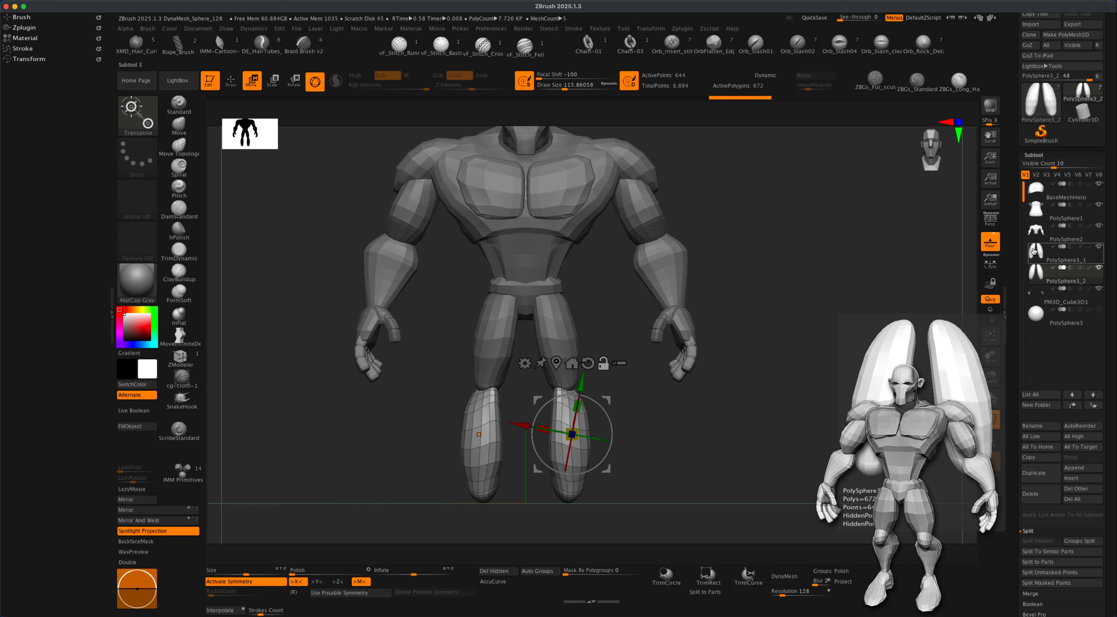
{"action": "left_click", "coordinate": [1035, 250]}
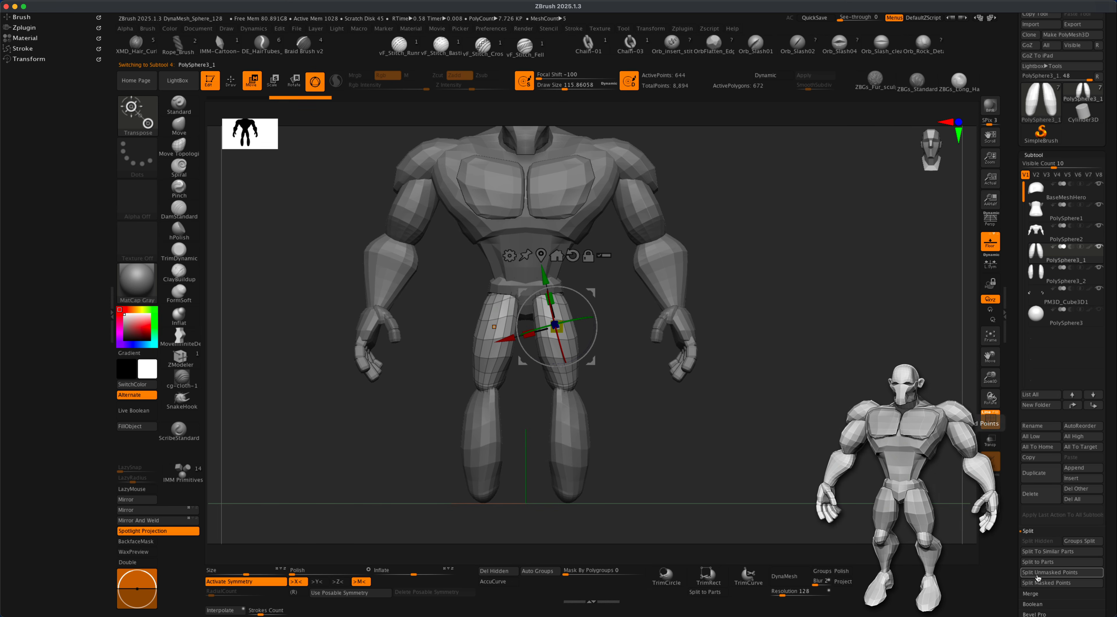
{"action": "left_click", "coordinate": [1032, 594]}
{"action": "left_click", "coordinate": [1036, 552]}
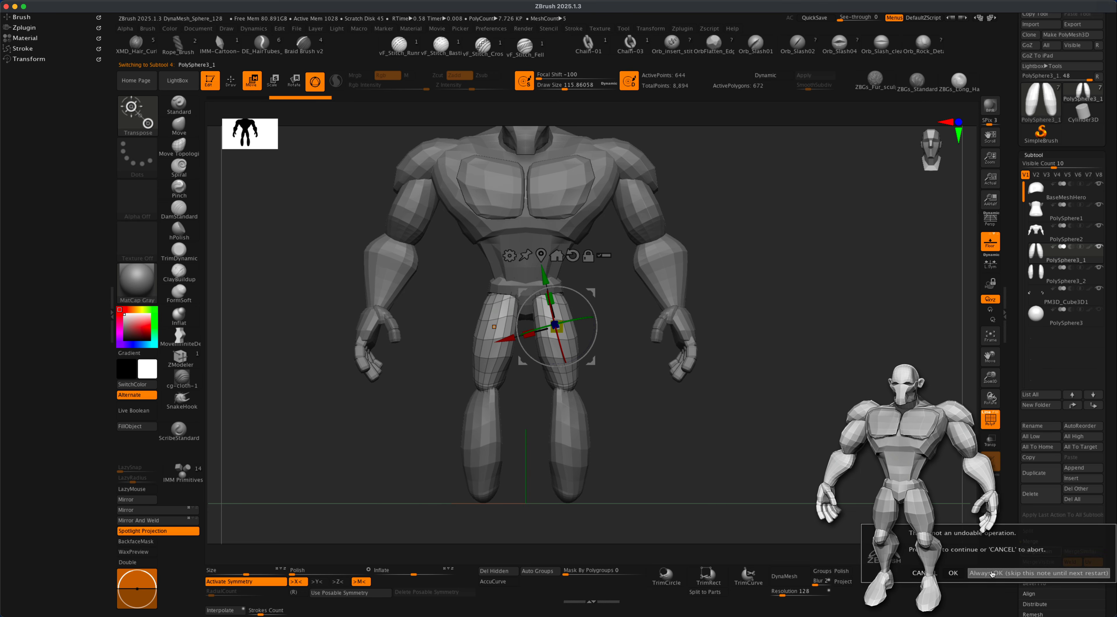
{"action": "left_click", "coordinate": [953, 574]}
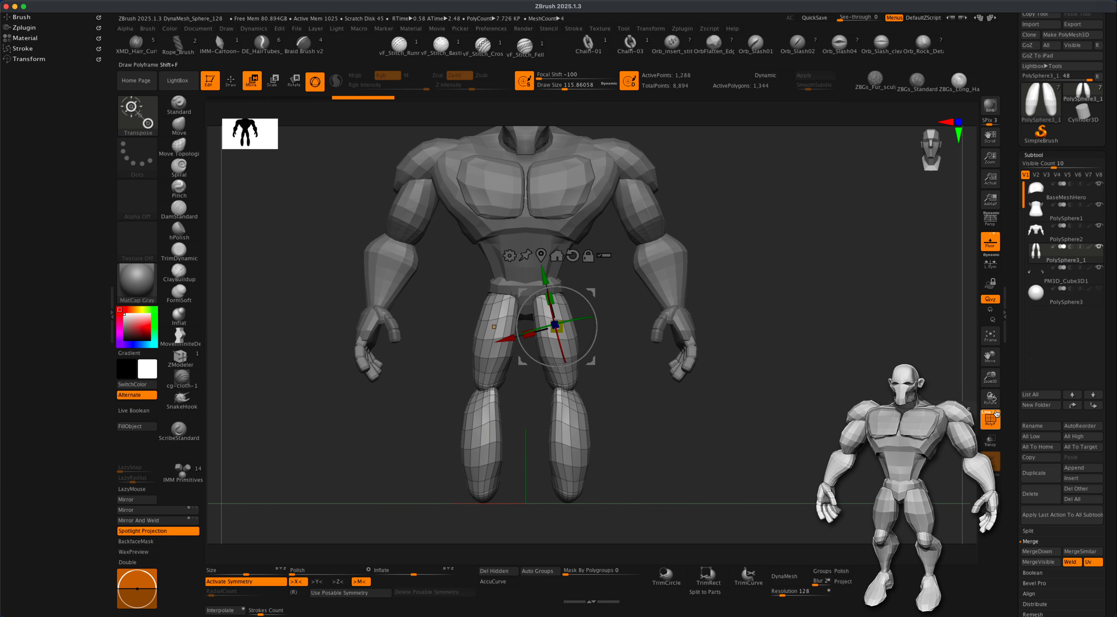
Step: Assign a separate polygroup to each leg piece with Auto Groups, using the polygroup color display to check them
{"action": "left_click", "coordinate": [996, 414]}
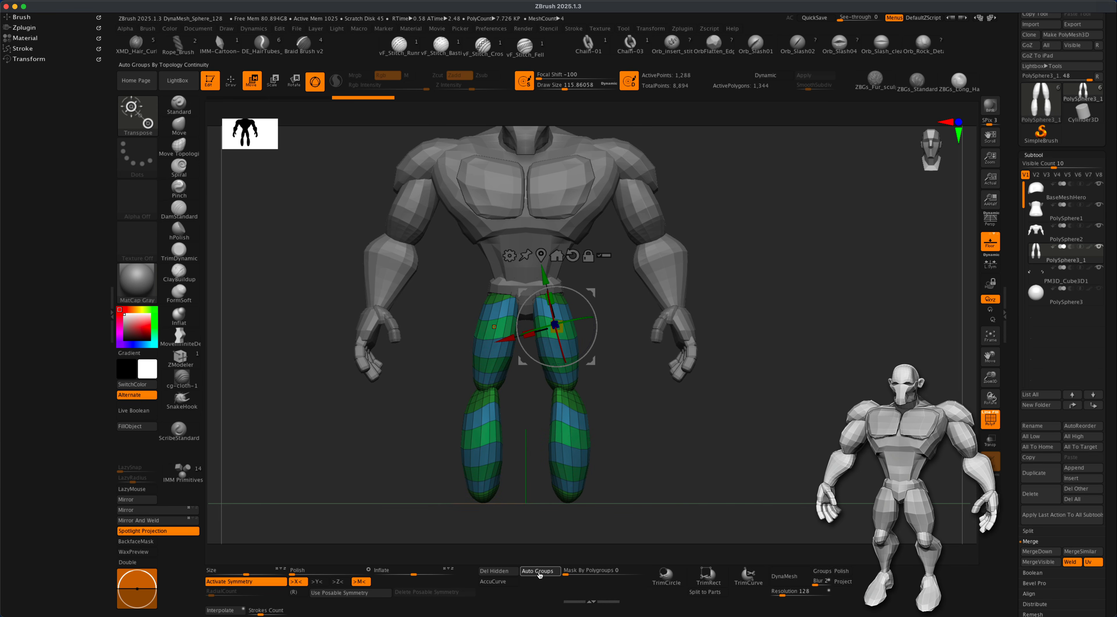
{"action": "left_click", "coordinate": [538, 571]}
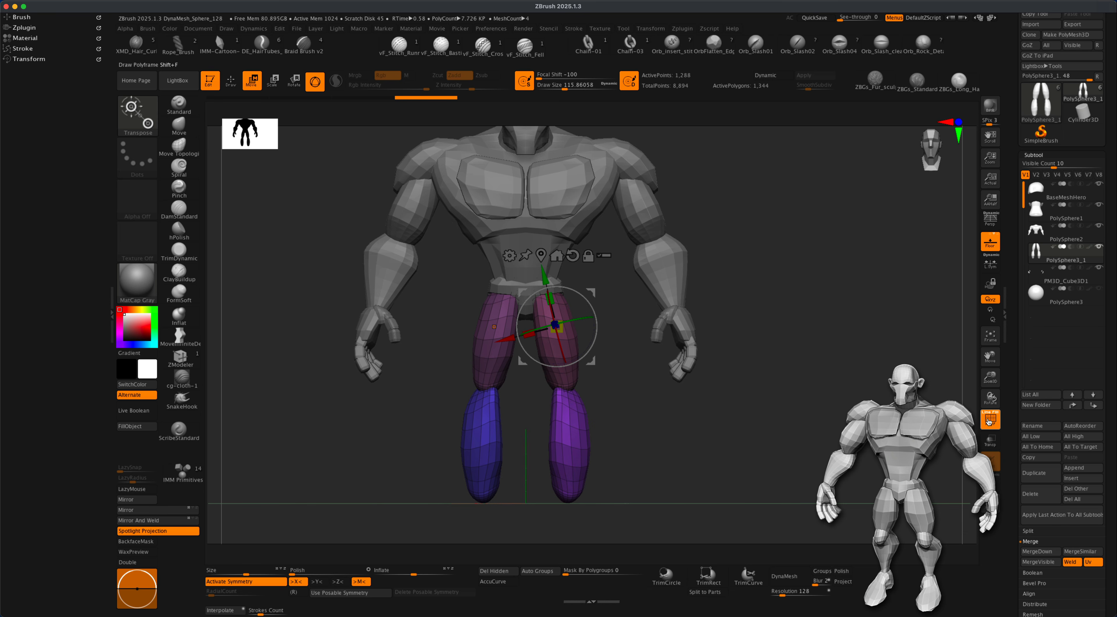
{"action": "left_click", "coordinate": [995, 414]}
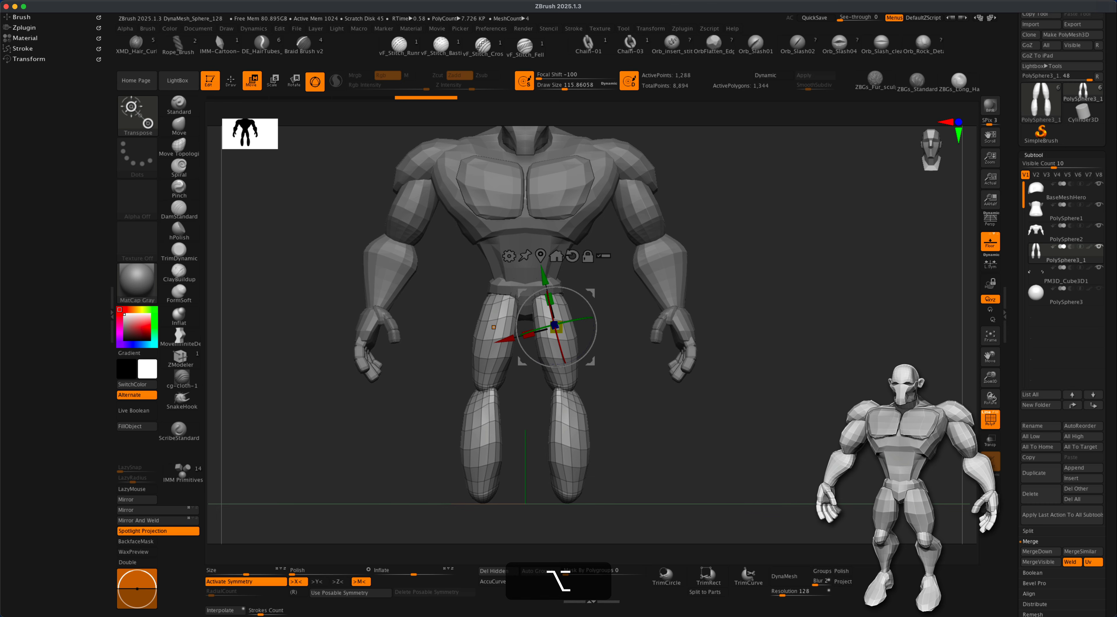
Step: Shape the side profile of the lower legs with the Move Topological brush at a draw size of about 167, pulling their upper ends forward
{"action": "left_click", "coordinate": [178, 146]}
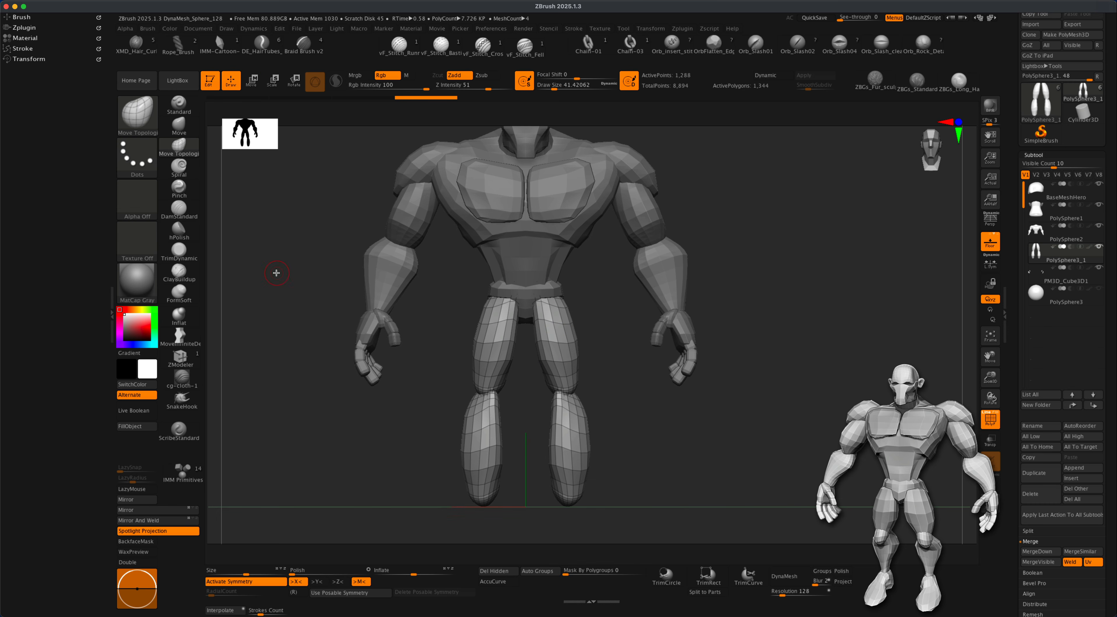
{"action": "key", "text": "s"}
{"action": "left_click_drag", "start_coordinate": [276, 265], "coordinate": [294, 266]}
{"action": "left_click_drag", "start_coordinate": [624, 410], "coordinate": [619, 450], "text": "alt"}
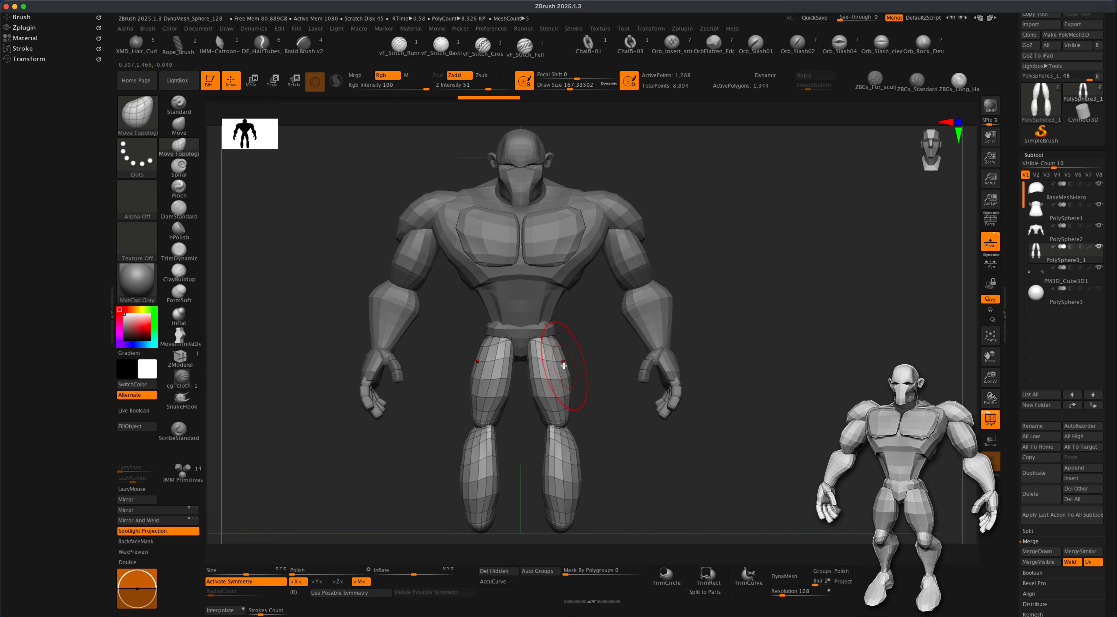
{"action": "mouse_move", "coordinate": [542, 412]}
{"action": "right_mouse_down"}
{"action": "mouse_move", "coordinate": [581, 453]}
{"action": "mouse_move", "coordinate": [691, 442]}
{"action": "mouse_move", "coordinate": [655, 432]}
{"action": "right_mouse_up"}
{"action": "right_click_drag", "start_coordinate": [563, 419], "coordinate": [661, 449]}
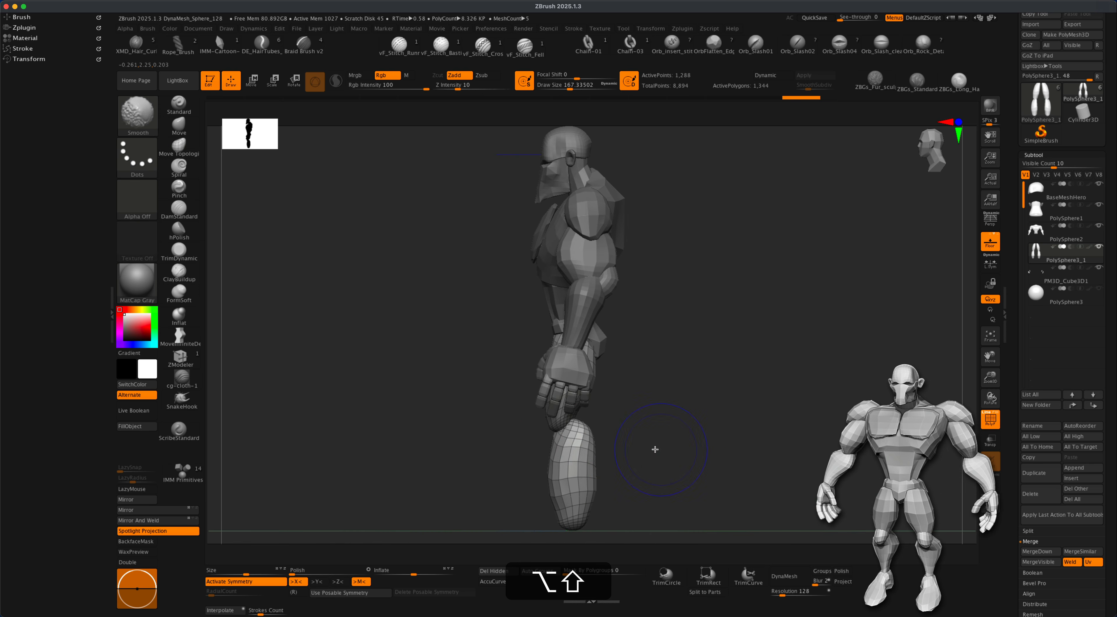
{"action": "left_click_drag", "start_coordinate": [575, 437], "coordinate": [562, 430]}
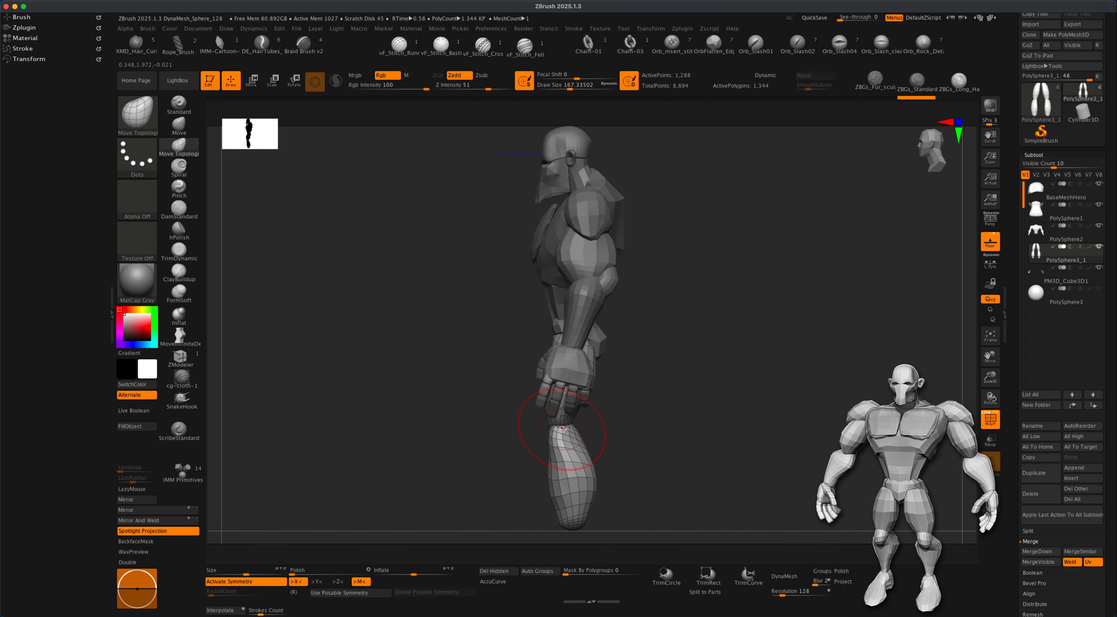
{"action": "mouse_move", "coordinate": [645, 426]}
{"action": "right_mouse_down"}
{"action": "mouse_move", "coordinate": [632, 424]}
{"action": "mouse_move", "coordinate": [633, 438]}
{"action": "right_mouse_up"}
{"action": "right_click_drag", "start_coordinate": [633, 441], "coordinate": [614, 417], "text": "alt"}
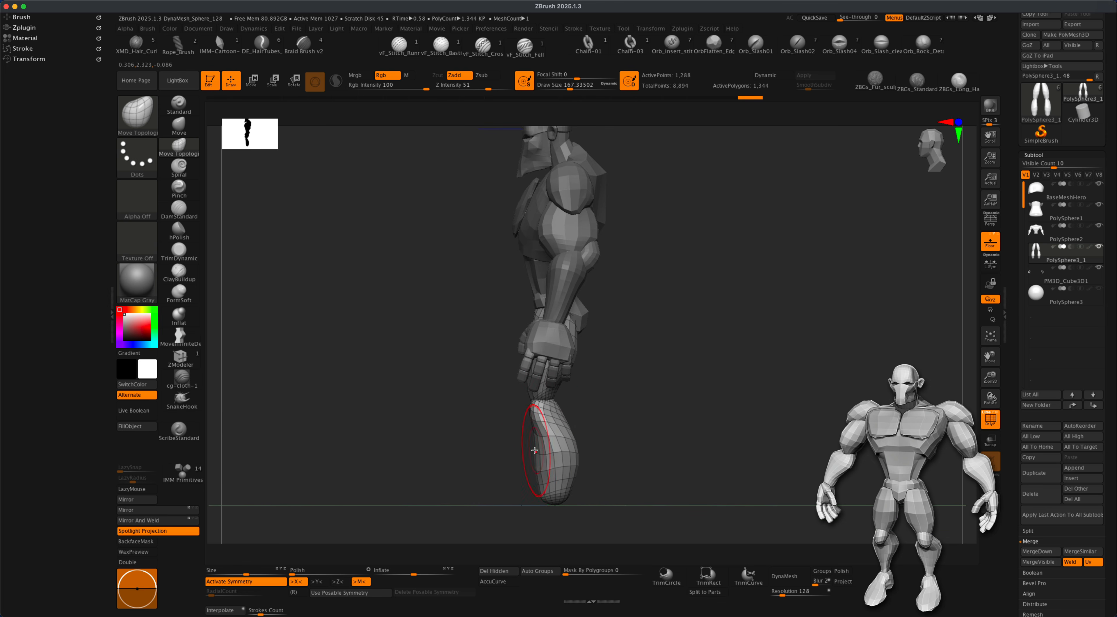
Step: Widen the calves and taper them toward the ankles from behind with the Move Topological brush at a draw size of about 128
{"action": "right_click_drag", "start_coordinate": [539, 432], "coordinate": [565, 423]}
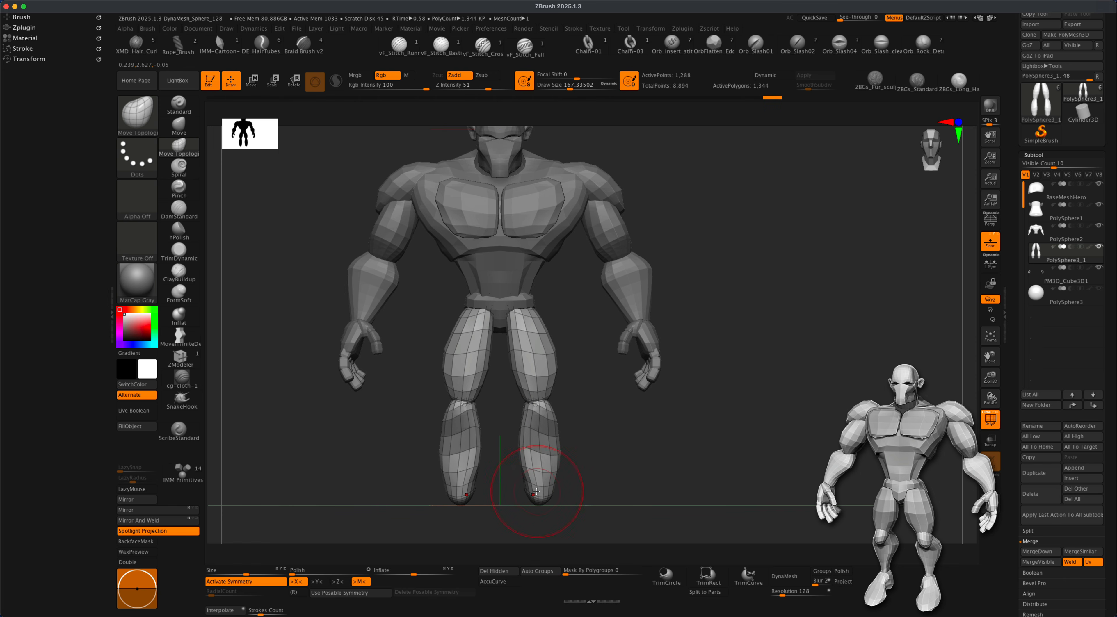
{"action": "right_click_drag", "start_coordinate": [583, 484], "coordinate": [529, 457]}
{"action": "key", "text": "s"}
{"action": "left_click_drag", "start_coordinate": [544, 440], "coordinate": [481, 444]}
{"action": "left_click_drag", "start_coordinate": [547, 433], "coordinate": [549, 434]}
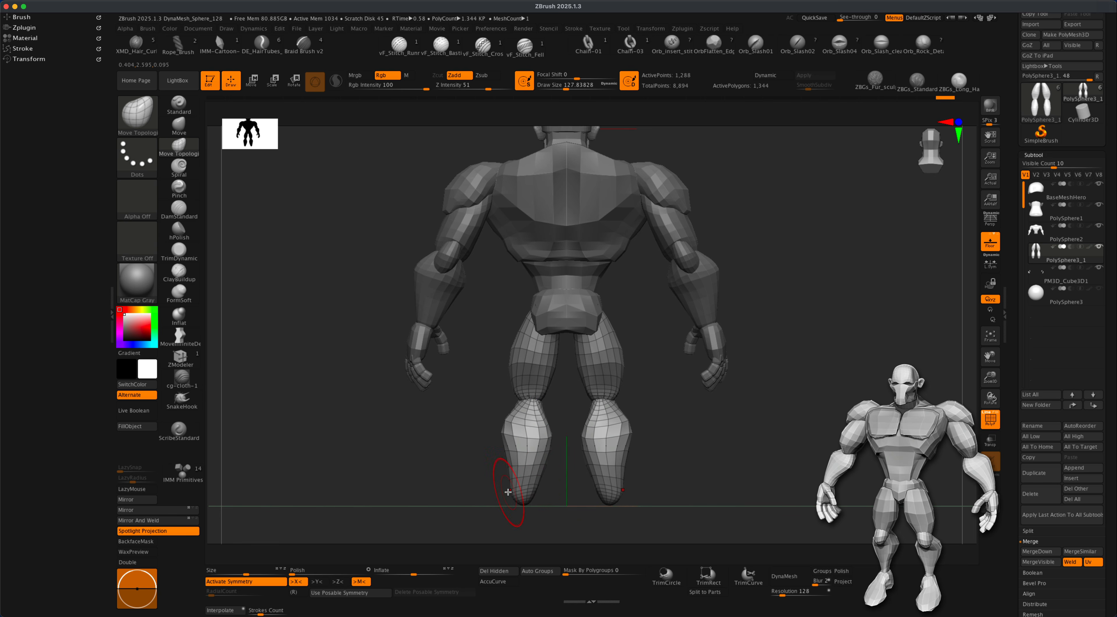
{"action": "left_click_drag", "start_coordinate": [512, 490], "coordinate": [517, 491]}
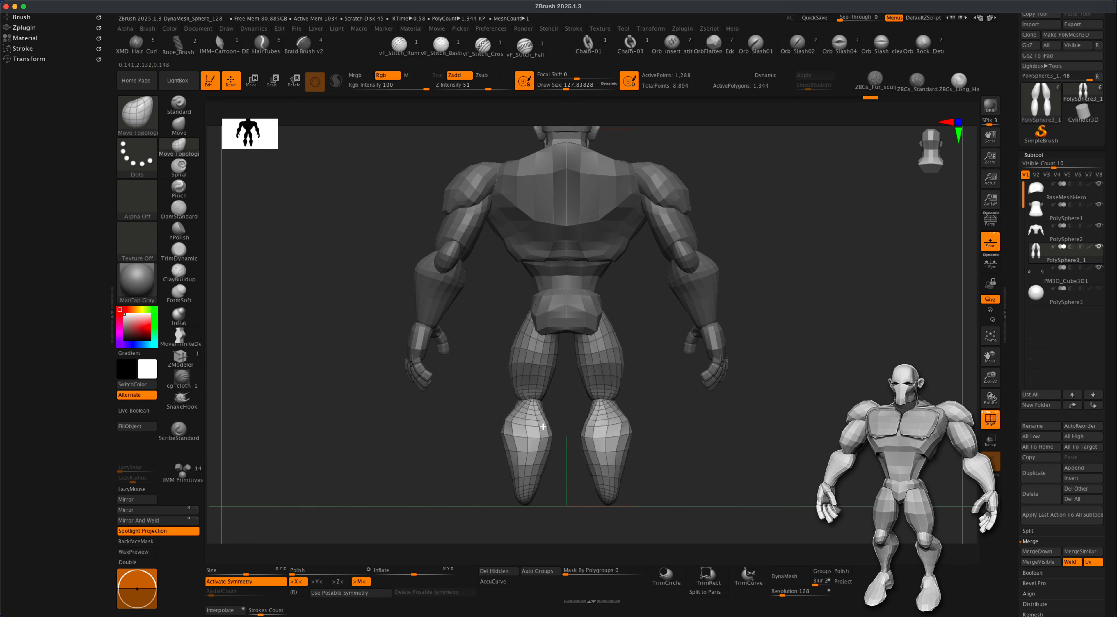
{"action": "left_click_drag", "start_coordinate": [505, 430], "coordinate": [507, 431]}
{"action": "left_click_drag", "start_coordinate": [677, 449], "coordinate": [780, 455]}
{"action": "mouse_move", "coordinate": [607, 455]}
{"action": "left_mouse_down", "text": "shift"}
{"action": "mouse_move", "coordinate": [641, 418]}
{"action": "mouse_move", "coordinate": [642, 447]}
{"action": "mouse_move", "coordinate": [740, 448]}
{"action": "mouse_move", "coordinate": [729, 459]}
{"action": "mouse_move", "coordinate": [731, 448]}
{"action": "mouse_move", "coordinate": [685, 449]}
{"action": "left_mouse_up", "text": "shift"}
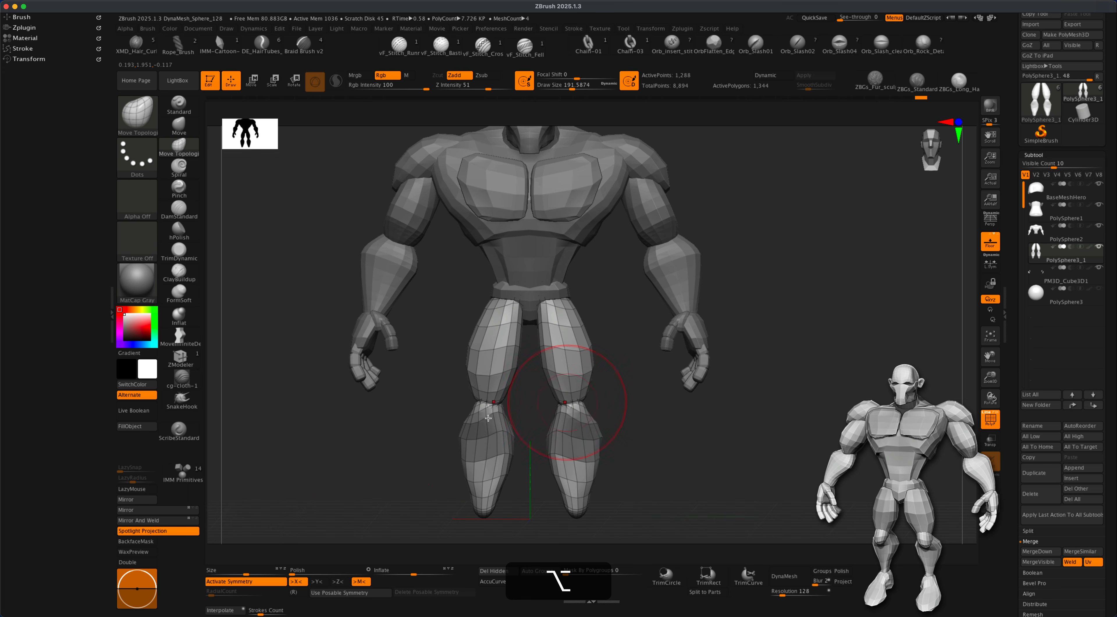
{"action": "left_click_drag", "start_coordinate": [362, 445], "coordinate": [367, 444], "text": "alt"}
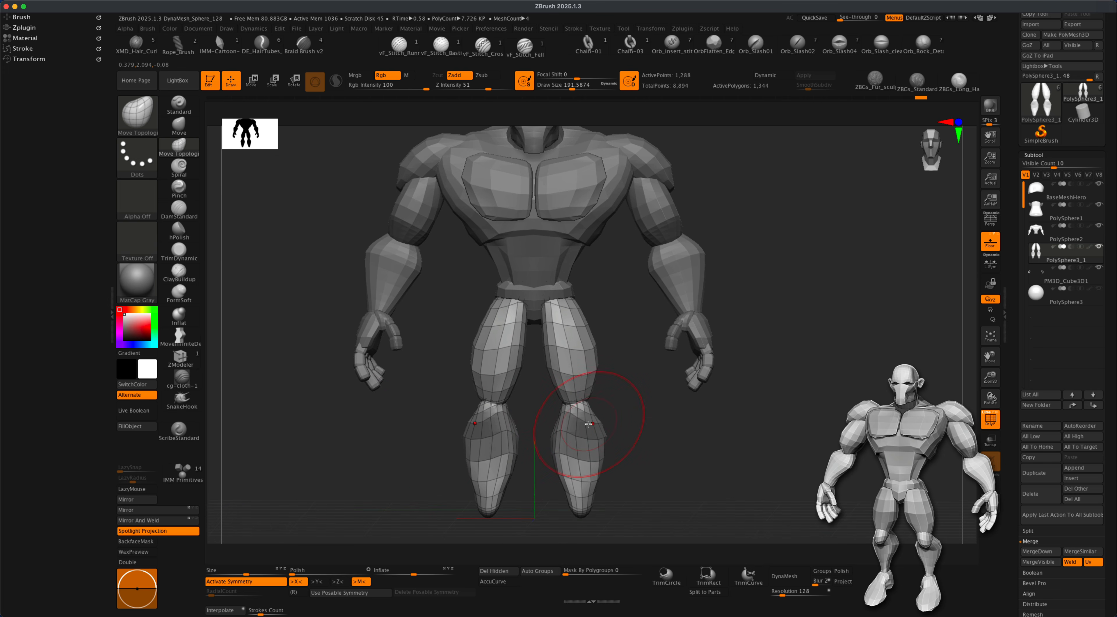
Step: Insert a symmetrical pair of PolySphere primitives at the knees with the IMM Primitives brush
{"action": "left_click", "coordinate": [184, 470]}
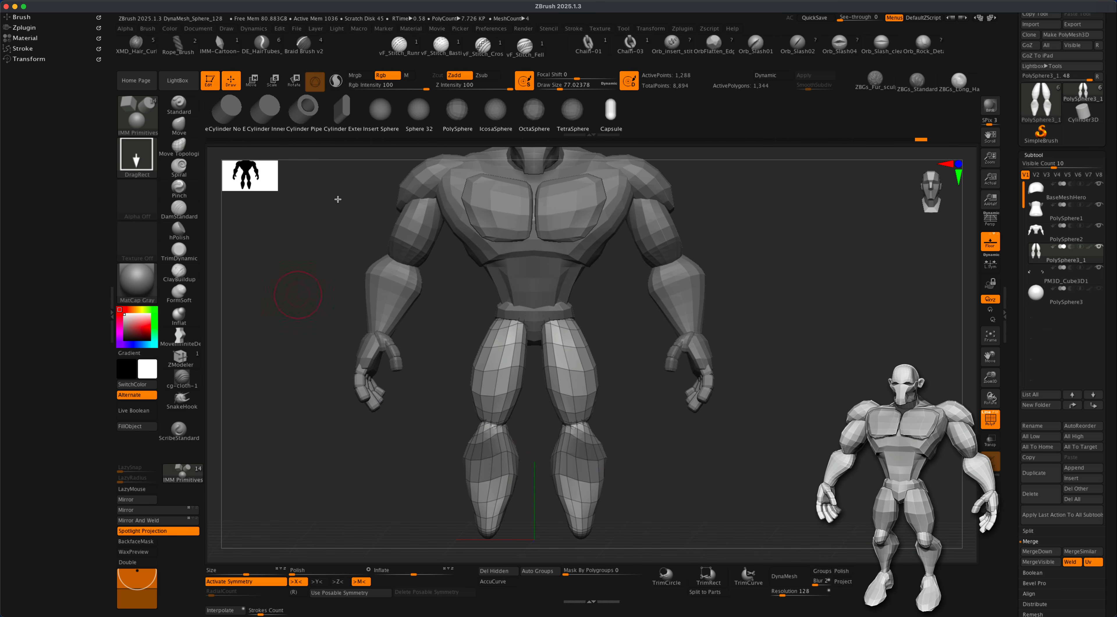
{"action": "left_click", "coordinate": [458, 118]}
{"action": "left_click_drag", "start_coordinate": [578, 427], "coordinate": [576, 446]}
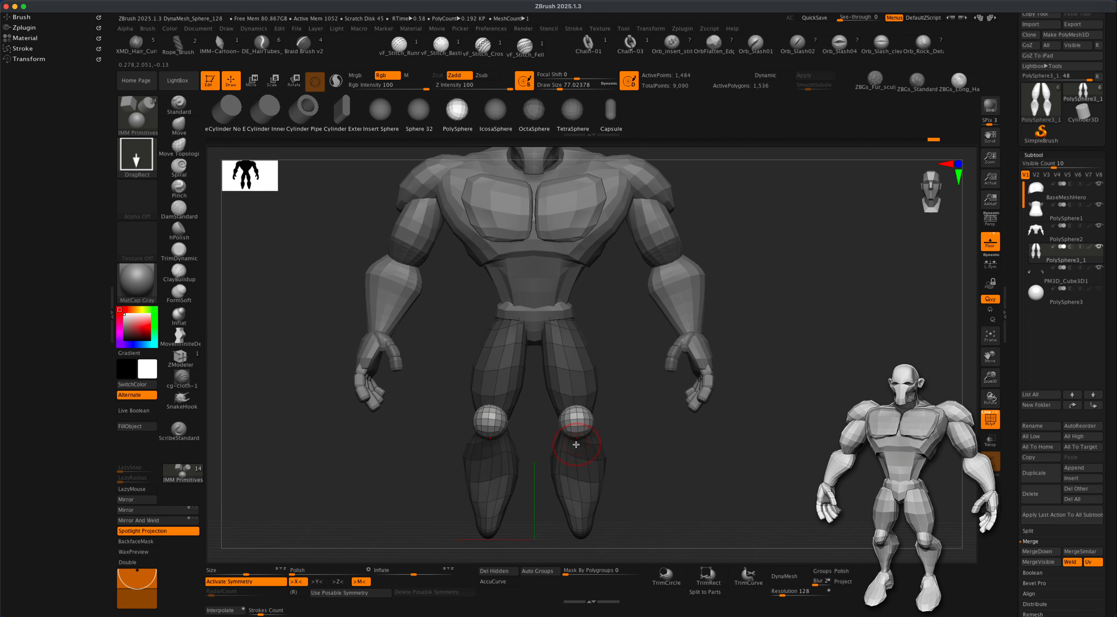
Step: Stretch the knee spheres downward into elongated kneecaps with the Move brush, reducing its draw size to about 132
{"action": "left_click", "coordinate": [187, 128]}
{"action": "mouse_move", "coordinate": [637, 419]}
{"action": "left_mouse_down"}
{"action": "mouse_move", "coordinate": [523, 431]}
{"action": "mouse_move", "coordinate": [592, 427]}
{"action": "left_mouse_up"}
{"action": "key", "text": "s"}
{"action": "left_click_drag", "start_coordinate": [484, 423], "coordinate": [532, 433]}
{"action": "left_click_drag", "start_coordinate": [472, 437], "coordinate": [487, 461], "text": "alt"}
{"action": "left_click_drag", "start_coordinate": [570, 483], "coordinate": [590, 485]}
{"action": "mouse_move", "coordinate": [750, 510]}
{"action": "left_mouse_down", "text": "alt"}
{"action": "mouse_move", "coordinate": [720, 435]}
{"action": "mouse_move", "coordinate": [751, 449]}
{"action": "left_mouse_up", "text": "alt"}
{"action": "key", "text": "shift+s"}
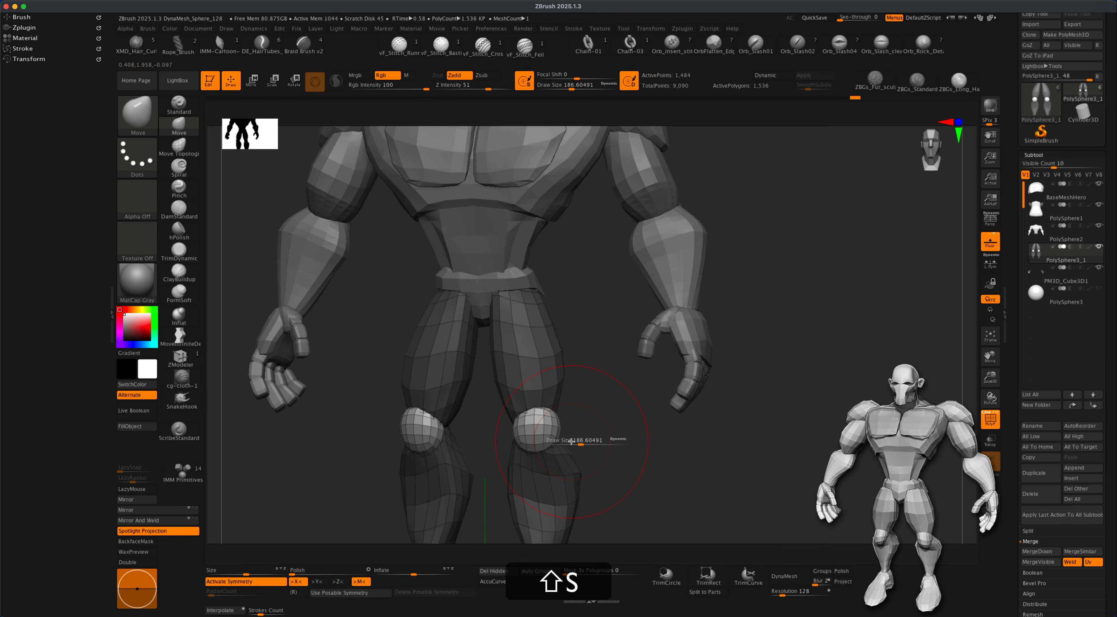
{"action": "key", "text": "s"}
{"action": "mouse_move", "coordinate": [617, 449]}
{"action": "left_mouse_down"}
{"action": "mouse_move", "coordinate": [580, 460]}
{"action": "mouse_move", "coordinate": [548, 432]}
{"action": "mouse_move", "coordinate": [529, 463]}
{"action": "mouse_move", "coordinate": [544, 455]}
{"action": "mouse_move", "coordinate": [522, 460]}
{"action": "left_mouse_up"}
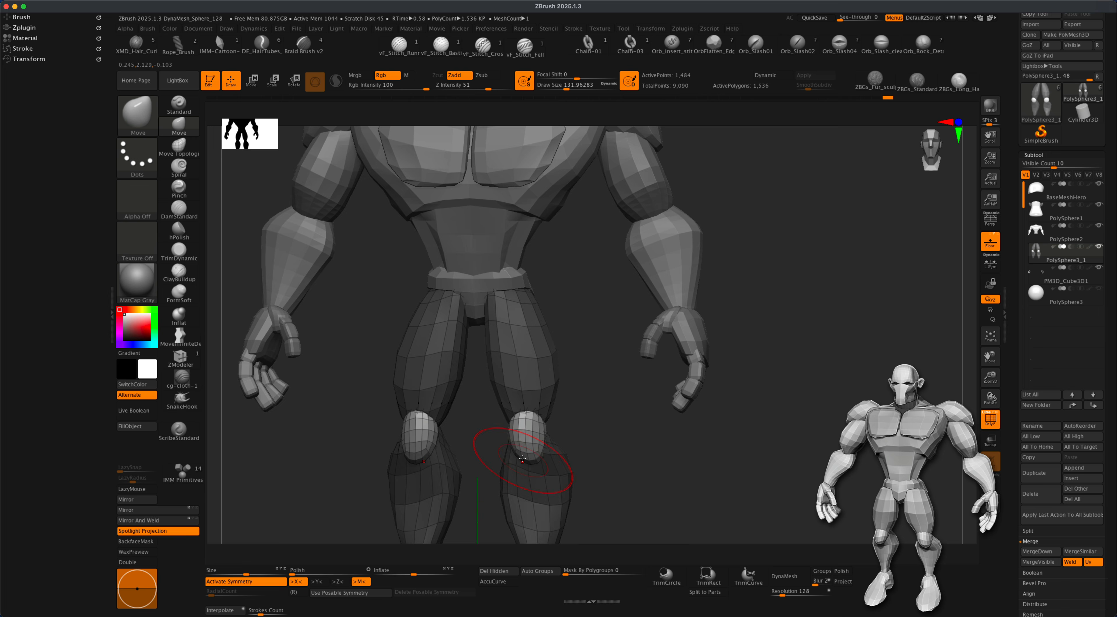
Step: Refine the kneecaps from the side and front with the Move brush, fitting them to the knees and tapering their lower ends
{"action": "left_click_drag", "start_coordinate": [615, 456], "coordinate": [594, 457]}
{"action": "mouse_move", "coordinate": [524, 419]}
{"action": "left_mouse_down"}
{"action": "mouse_move", "coordinate": [537, 406]}
{"action": "mouse_move", "coordinate": [516, 410]}
{"action": "mouse_move", "coordinate": [510, 425]}
{"action": "mouse_move", "coordinate": [522, 461]}
{"action": "left_mouse_up"}
{"action": "left_click_drag", "start_coordinate": [621, 458], "coordinate": [535, 460]}
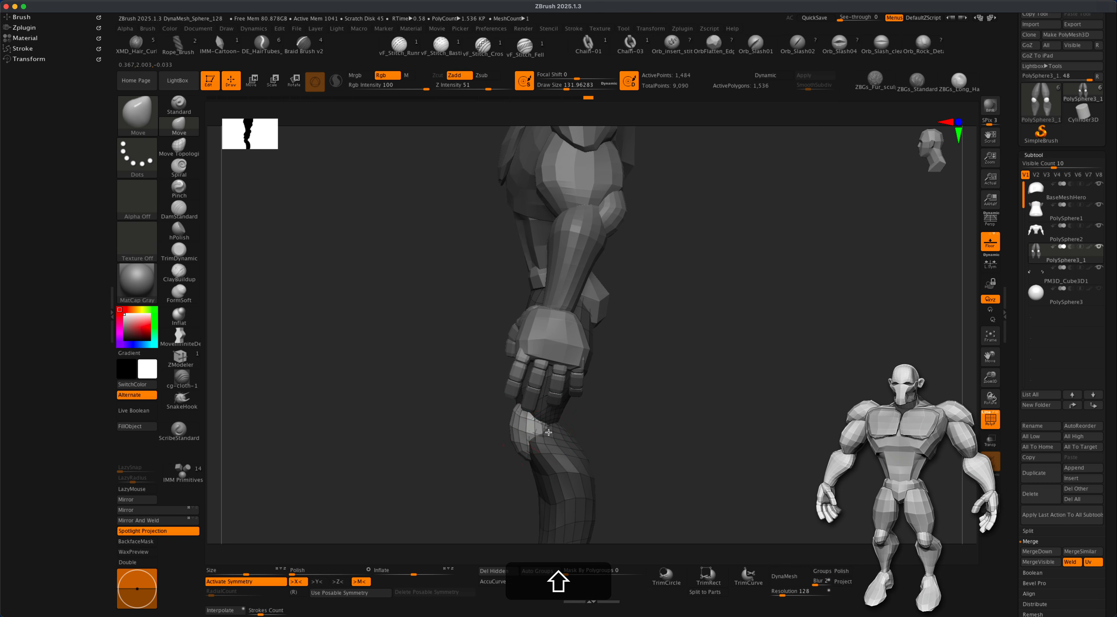
{"action": "left_click_drag", "start_coordinate": [513, 413], "coordinate": [520, 418]}
{"action": "left_click_drag", "start_coordinate": [612, 457], "coordinate": [746, 444], "text": "shift"}
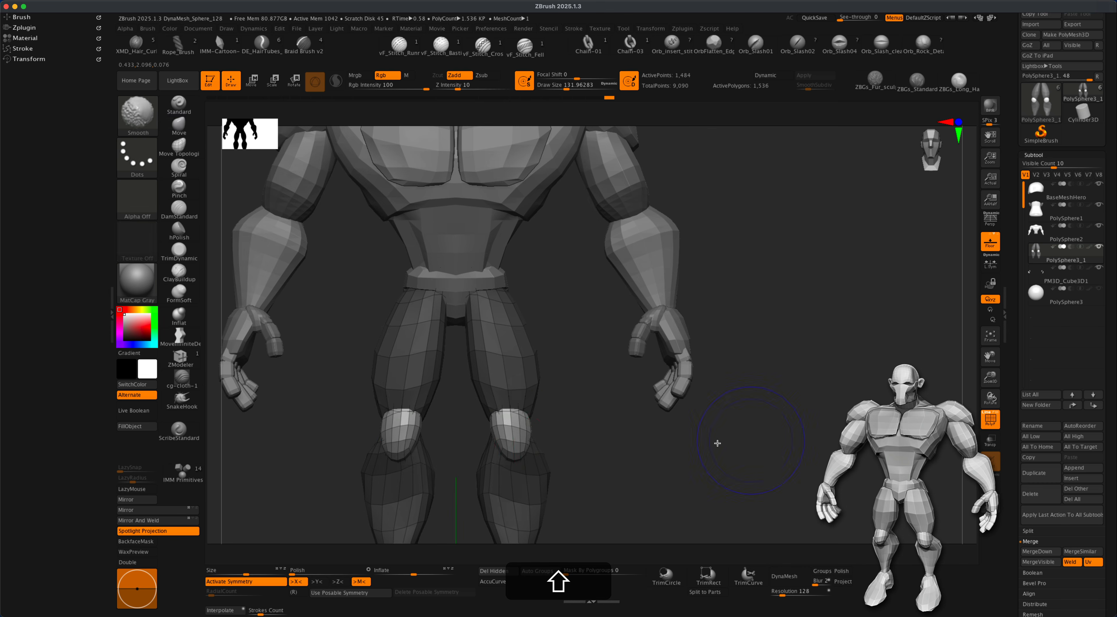
{"action": "mouse_move", "coordinate": [522, 453]}
{"action": "left_mouse_down"}
{"action": "mouse_move", "coordinate": [530, 421]}
{"action": "mouse_move", "coordinate": [499, 426]}
{"action": "left_mouse_up"}
Step: Clear the mask from the legs and slim the lower legs toward the ankles with the Move brush
{"action": "mouse_move", "coordinate": [607, 438]}
{"action": "left_mouse_down", "text": "alt"}
{"action": "mouse_move", "coordinate": [591, 422]}
{"action": "mouse_move", "coordinate": [641, 421]}
{"action": "left_mouse_up", "text": "alt"}
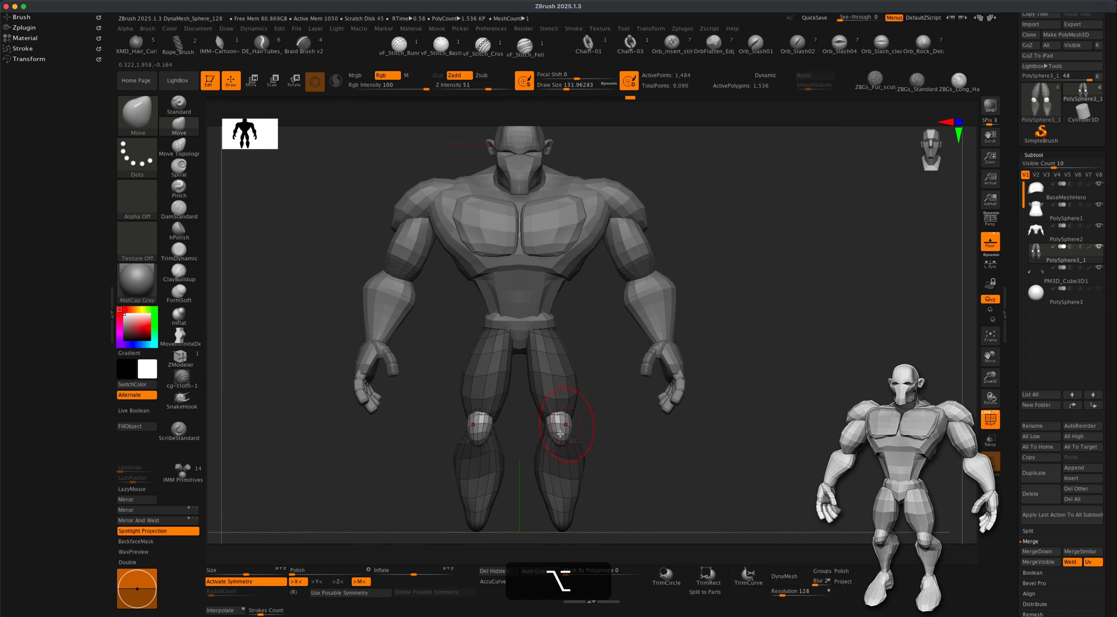
{"action": "left_click_drag", "start_coordinate": [618, 495], "coordinate": [651, 479], "text": "alt"}
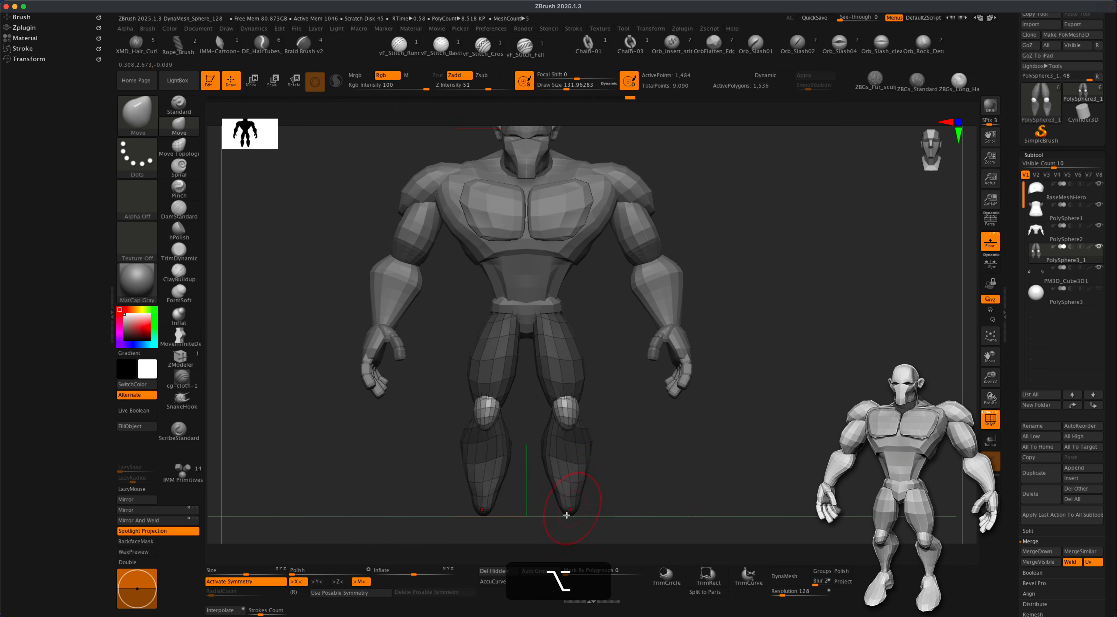
{"action": "mouse_move", "coordinate": [597, 444]}
{"action": "left_mouse_down"}
{"action": "mouse_move", "coordinate": [592, 389]}
{"action": "mouse_move", "coordinate": [565, 374]}
{"action": "left_mouse_up"}
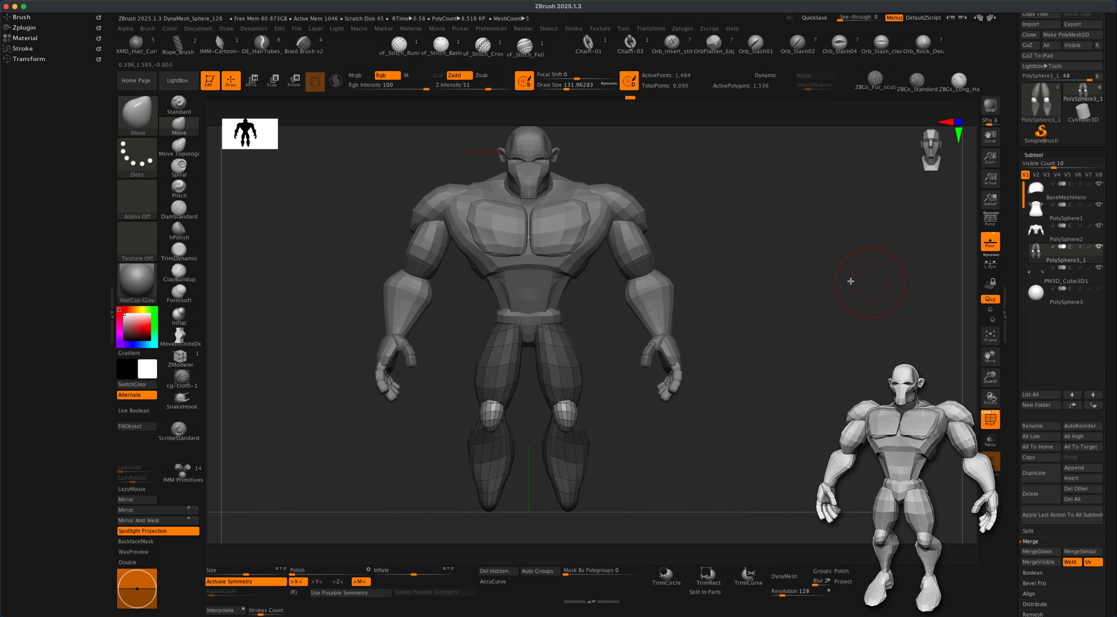
{"action": "left_click_drag", "start_coordinate": [662, 451], "coordinate": [711, 490], "text": "super"}
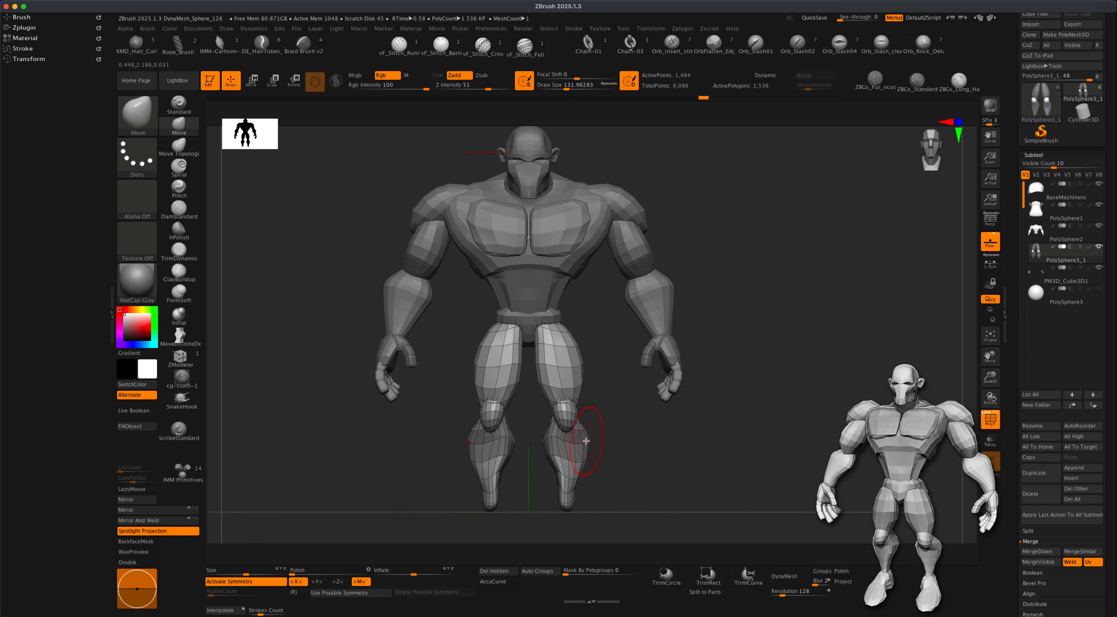
{"action": "left_click_drag", "start_coordinate": [606, 450], "coordinate": [580, 448]}
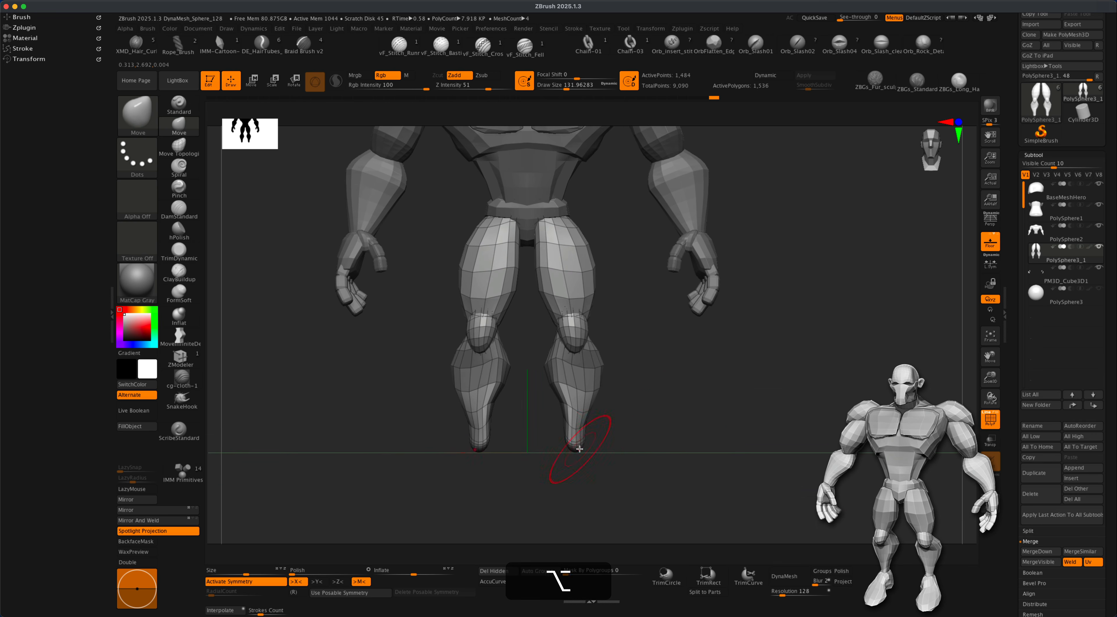
Step: Insert a symmetrical pair of PolySphere primitives at the lower ends of the legs as a base for the feet
{"action": "left_click", "coordinate": [183, 472]}
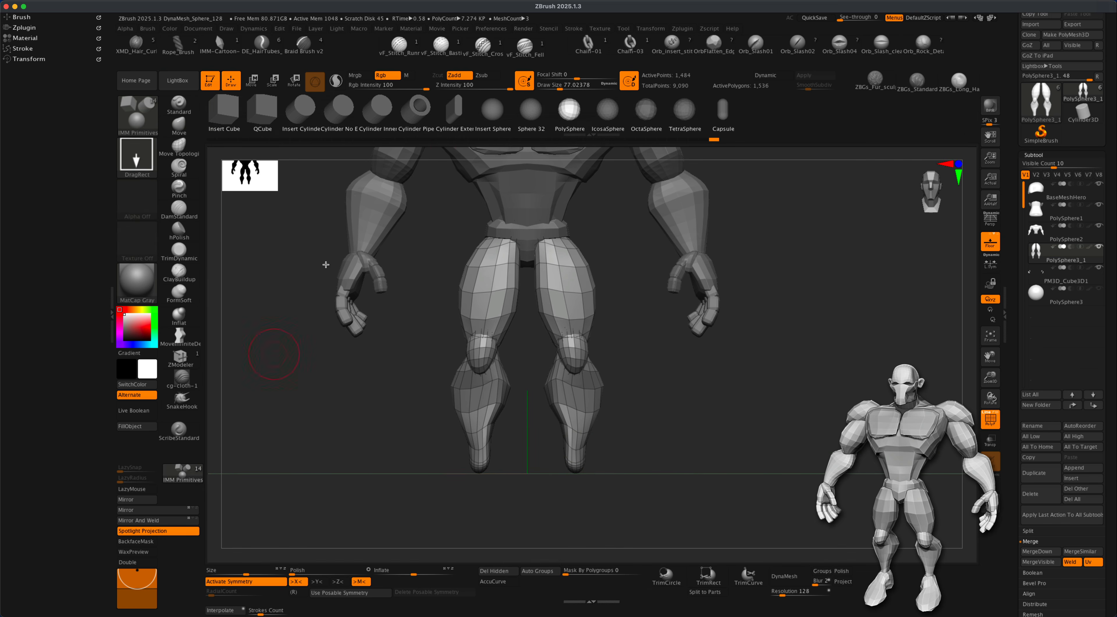
{"action": "left_click_drag", "start_coordinate": [579, 474], "coordinate": [583, 490]}
{"action": "mouse_move", "coordinate": [674, 486]}
{"action": "left_mouse_down", "text": "alt"}
{"action": "mouse_move", "coordinate": [664, 469]}
{"action": "mouse_move", "coordinate": [605, 480]}
{"action": "left_mouse_up", "text": "alt"}
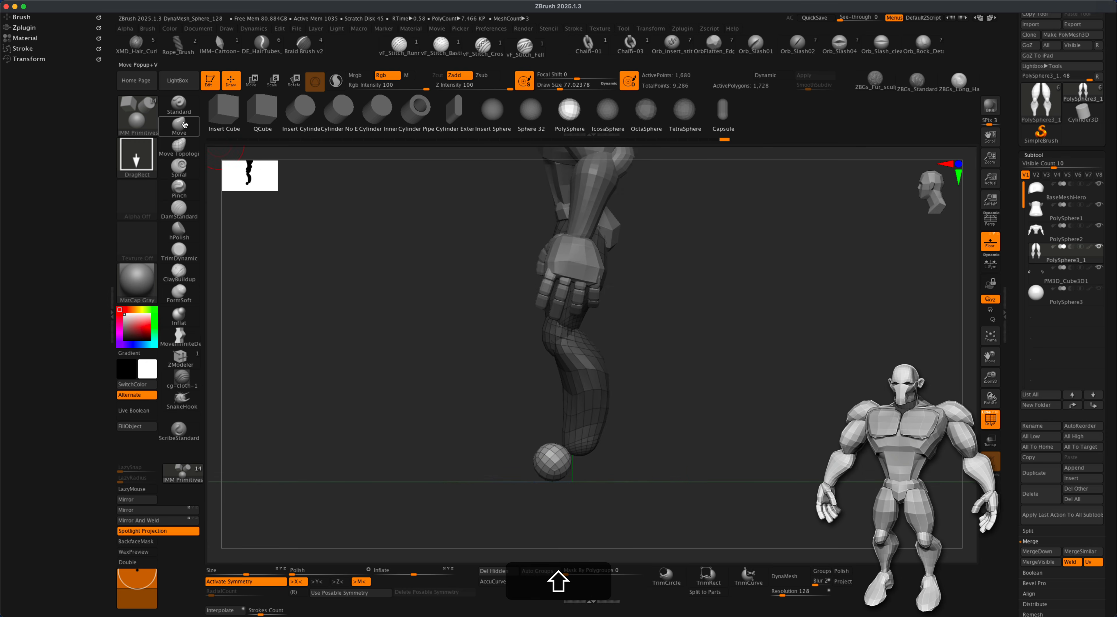
Step: Stretch the ankle-level spheres into long, flat foot shapes with the Move brush at a draw size of about 167
{"action": "left_click", "coordinate": [184, 124]}
{"action": "key", "text": "s"}
{"action": "left_click_drag", "start_coordinate": [409, 331], "coordinate": [419, 333]}
{"action": "left_click_drag", "start_coordinate": [648, 449], "coordinate": [627, 479], "text": "alt"}
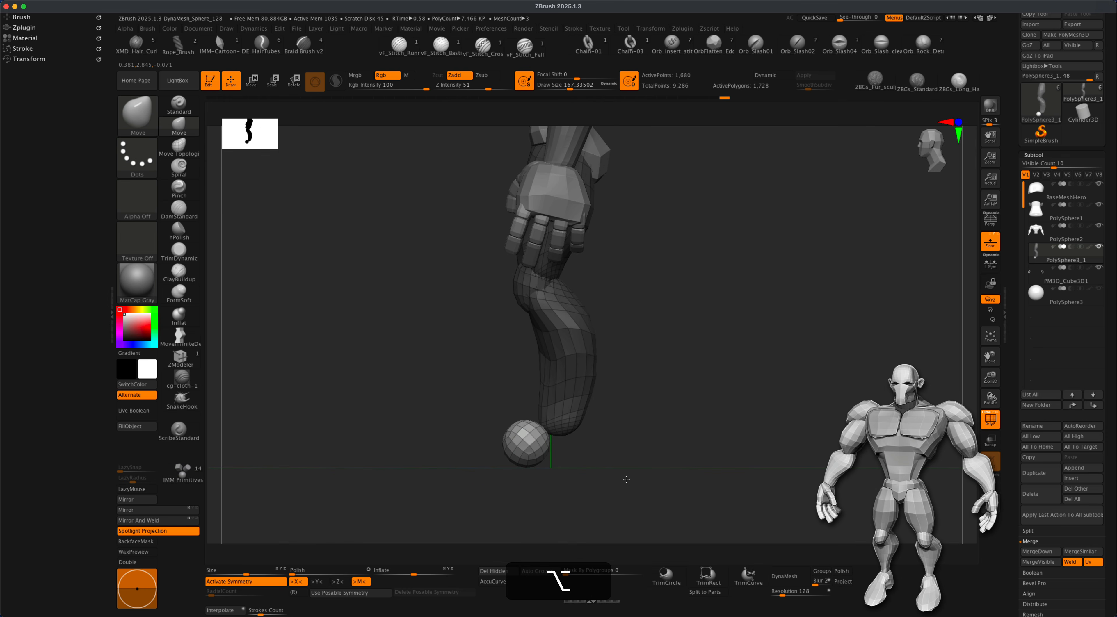
{"action": "mouse_move", "coordinate": [547, 453]}
{"action": "left_mouse_down"}
{"action": "mouse_move", "coordinate": [599, 448]}
{"action": "mouse_move", "coordinate": [586, 428]}
{"action": "left_mouse_up"}
{"action": "left_click_drag", "start_coordinate": [513, 440], "coordinate": [415, 461]}
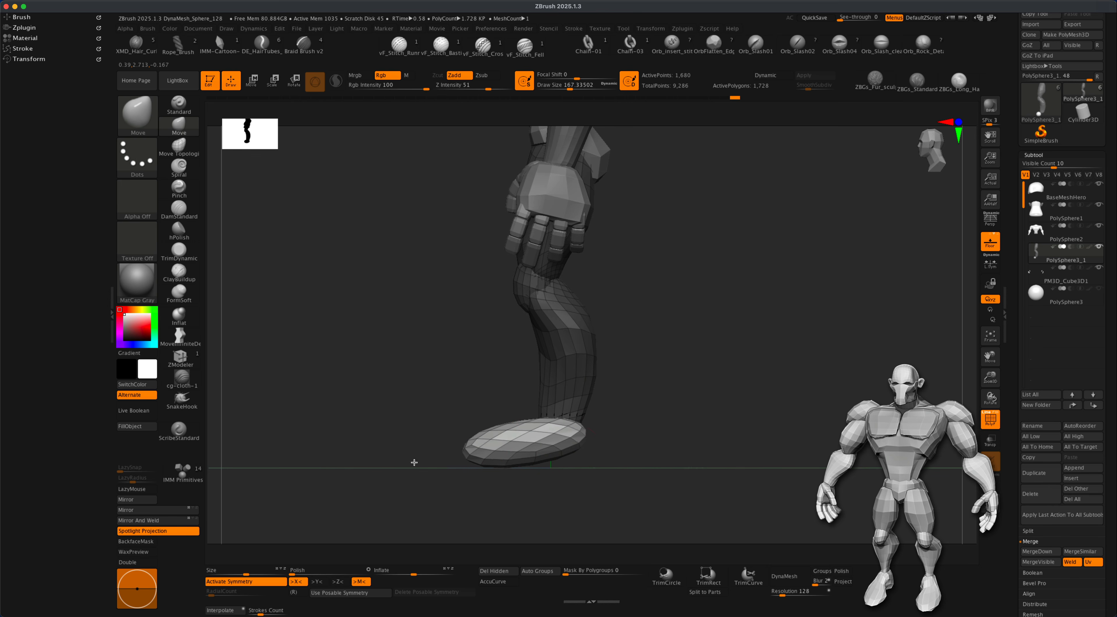
Step: Shape the heels and extend the toes from the side with the Move brush, reducing its draw size to about 80
{"action": "left_click_drag", "start_coordinate": [566, 451], "coordinate": [591, 461]}
{"action": "key", "text": "s"}
{"action": "left_click_drag", "start_coordinate": [659, 445], "coordinate": [629, 470]}
{"action": "mouse_move", "coordinate": [588, 431]}
{"action": "left_mouse_down"}
{"action": "mouse_move", "coordinate": [570, 397]}
{"action": "mouse_move", "coordinate": [573, 409]}
{"action": "left_mouse_up"}
{"action": "left_click_drag", "start_coordinate": [582, 449], "coordinate": [588, 450]}
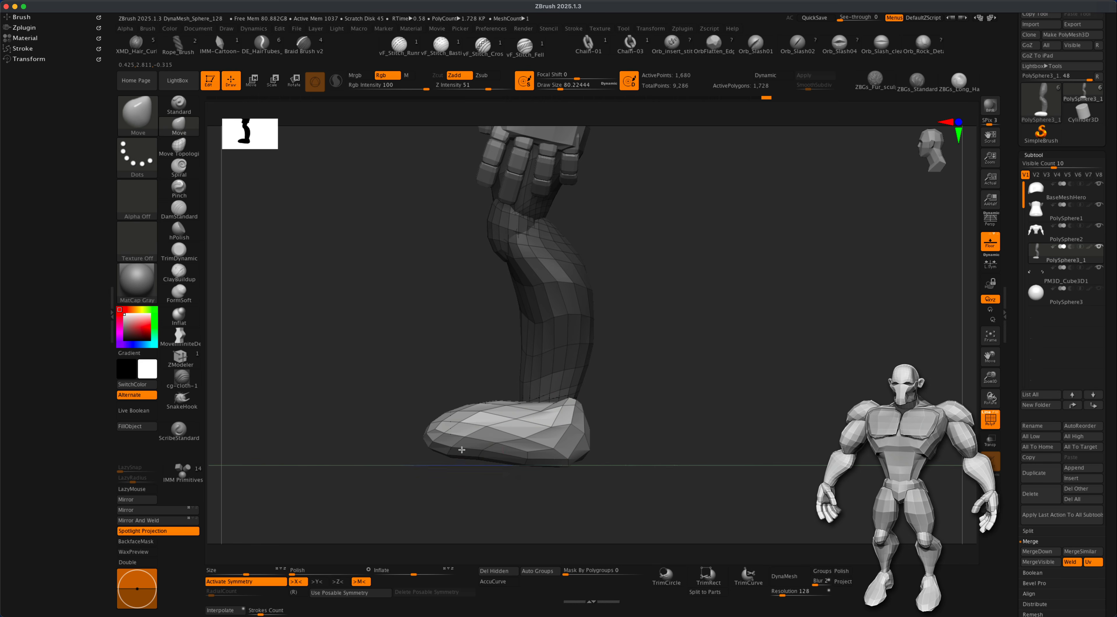
{"action": "left_click_drag", "start_coordinate": [421, 443], "coordinate": [352, 470]}
{"action": "mouse_move", "coordinate": [467, 457]}
{"action": "left_mouse_down"}
{"action": "mouse_move", "coordinate": [451, 464]}
{"action": "mouse_move", "coordinate": [406, 423]}
{"action": "left_mouse_up"}
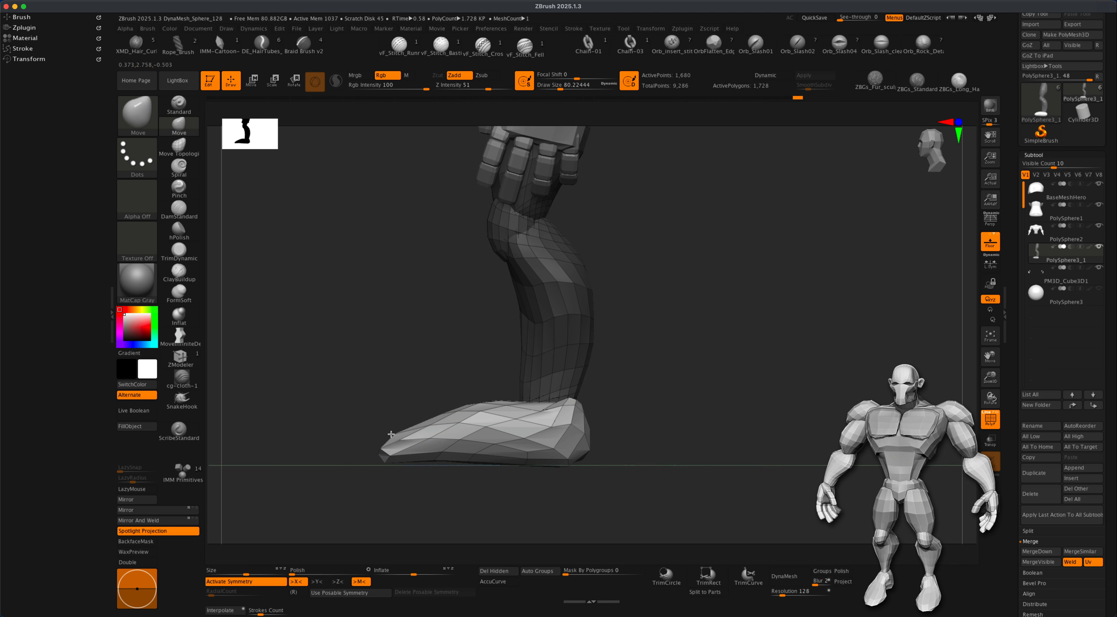
Step: Slope the insteps down toward the toes with the Move brush at a draw size of about 134
{"action": "key", "text": "s"}
{"action": "left_click_drag", "start_coordinate": [406, 360], "coordinate": [411, 360]}
{"action": "left_click_drag", "start_coordinate": [471, 410], "coordinate": [403, 436]}
{"action": "left_click_drag", "start_coordinate": [412, 373], "coordinate": [405, 396], "text": "alt"}
{"action": "left_click_drag", "start_coordinate": [515, 409], "coordinate": [521, 395]}
{"action": "mouse_move", "coordinate": [453, 399]}
{"action": "left_mouse_down"}
{"action": "mouse_move", "coordinate": [514, 415]}
{"action": "mouse_move", "coordinate": [656, 397]}
{"action": "left_mouse_up"}
{"action": "left_click_drag", "start_coordinate": [656, 396], "coordinate": [660, 397], "text": "shift"}
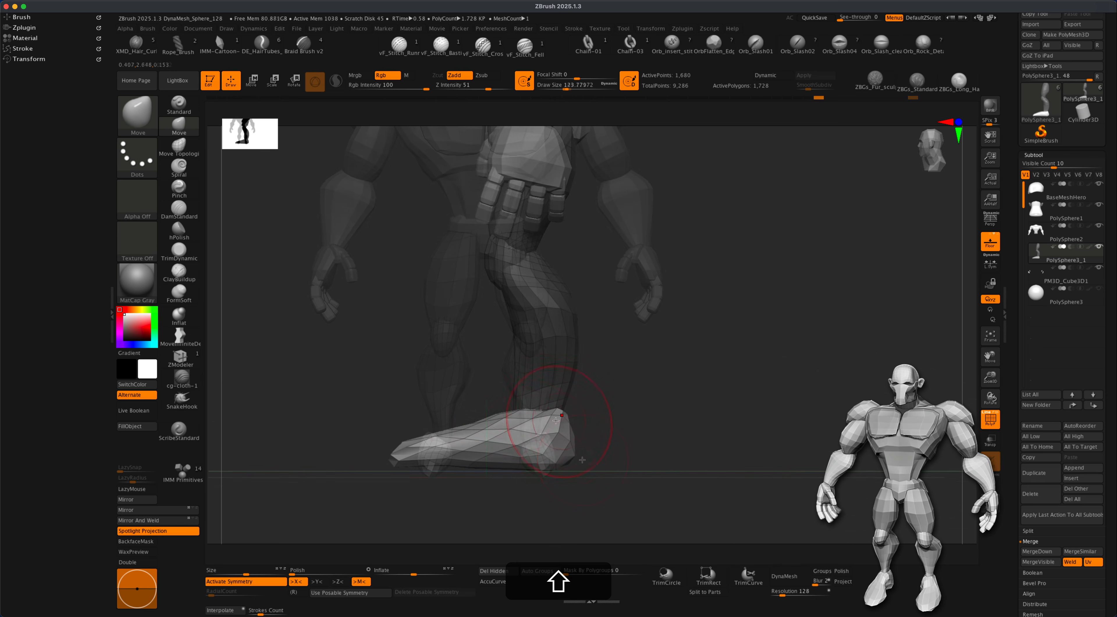
Step: Widen and contour the soles from below with the Move brush at a draw size of about 101
{"action": "mouse_move", "coordinate": [589, 456]}
{"action": "left_mouse_down"}
{"action": "mouse_move", "coordinate": [569, 455]}
{"action": "mouse_move", "coordinate": [654, 463]}
{"action": "mouse_move", "coordinate": [616, 466]}
{"action": "mouse_move", "coordinate": [620, 517]}
{"action": "mouse_move", "coordinate": [619, 377]}
{"action": "left_mouse_up"}
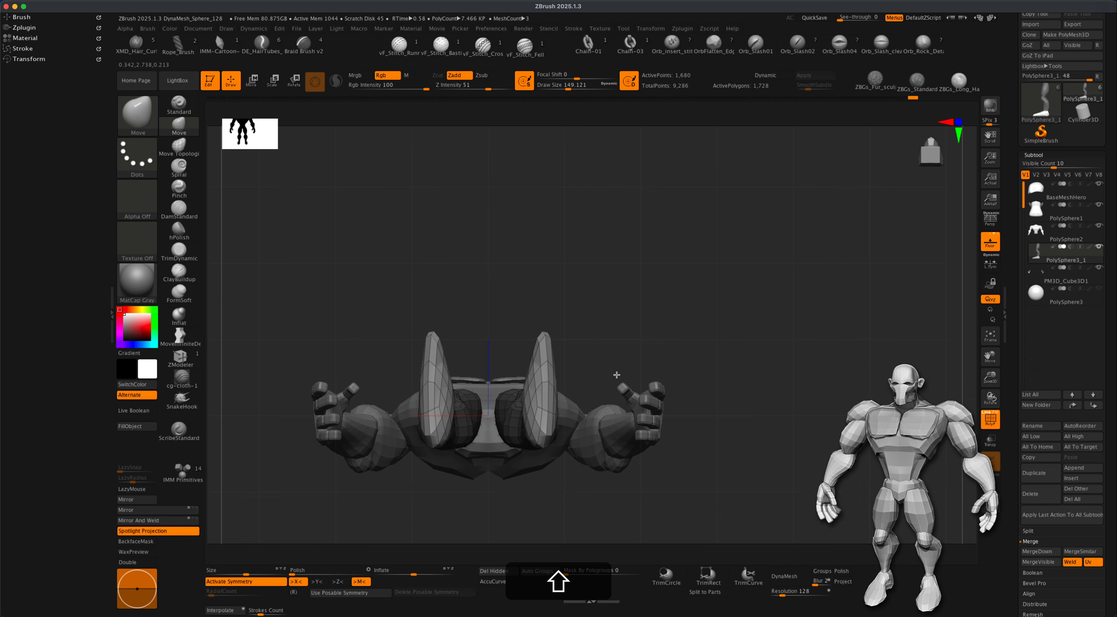
{"action": "key", "text": "s"}
{"action": "left_click_drag", "start_coordinate": [619, 329], "coordinate": [613, 329]}
{"action": "mouse_move", "coordinate": [538, 352]}
{"action": "left_mouse_down"}
{"action": "mouse_move", "coordinate": [524, 358]}
{"action": "mouse_move", "coordinate": [565, 361]}
{"action": "mouse_move", "coordinate": [525, 381]}
{"action": "mouse_move", "coordinate": [574, 395]}
{"action": "mouse_move", "coordinate": [519, 394]}
{"action": "mouse_move", "coordinate": [536, 390]}
{"action": "mouse_move", "coordinate": [538, 423]}
{"action": "mouse_move", "coordinate": [554, 432]}
{"action": "left_mouse_up"}
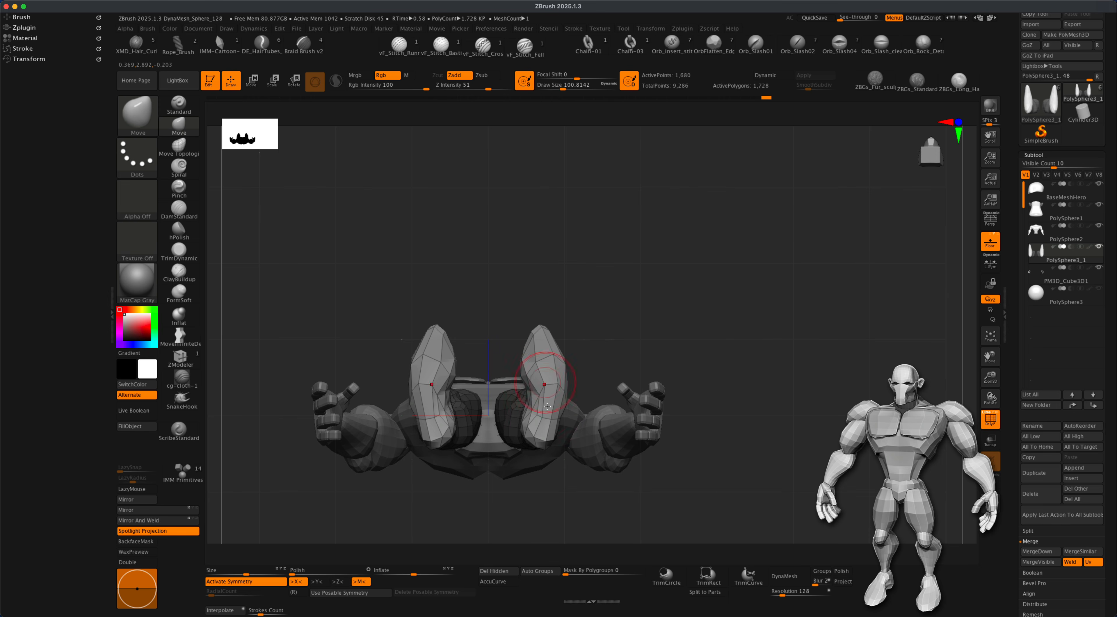
{"action": "left_click_drag", "start_coordinate": [552, 442], "coordinate": [558, 439]}
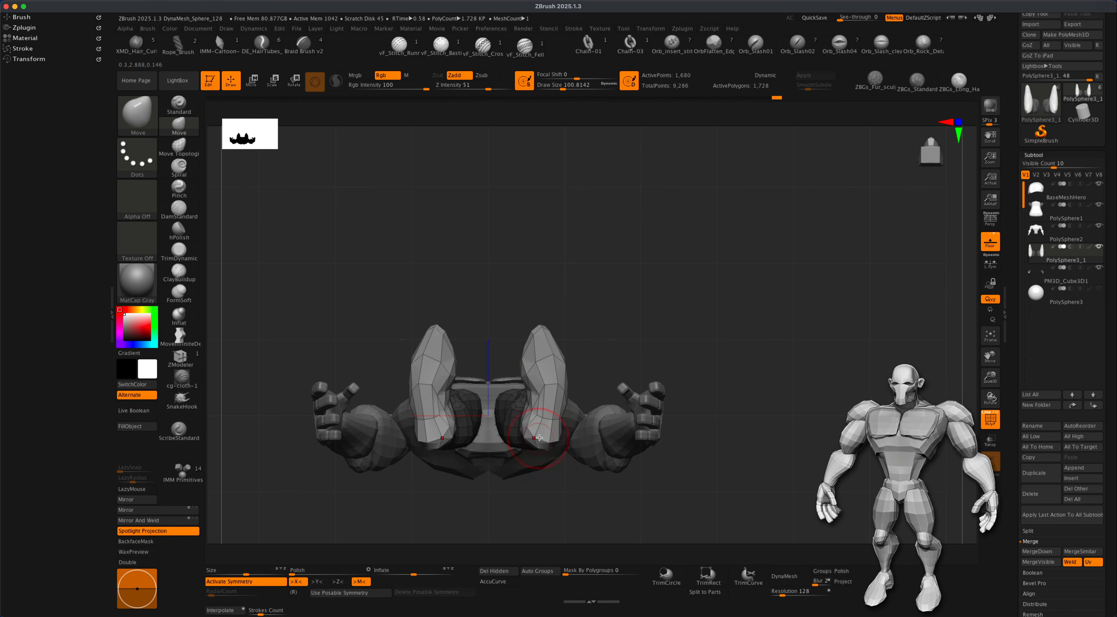
{"action": "left_click_drag", "start_coordinate": [625, 353], "coordinate": [585, 411]}
Step: Fine-tune the shape of the feet with the Move Topological brush
{"action": "key", "text": "b"}
{"action": "key", "text": "m"}
{"action": "key", "text": "t"}
{"action": "mouse_move", "coordinate": [676, 416]}
{"action": "left_mouse_down"}
{"action": "mouse_move", "coordinate": [646, 429]}
{"action": "mouse_move", "coordinate": [676, 423]}
{"action": "left_mouse_up"}
{"action": "key", "text": "s"}
{"action": "left_click_drag", "start_coordinate": [605, 417], "coordinate": [595, 417]}
{"action": "mouse_move", "coordinate": [677, 456]}
{"action": "left_mouse_down"}
{"action": "mouse_move", "coordinate": [633, 466]}
{"action": "mouse_move", "coordinate": [725, 503]}
{"action": "left_mouse_up"}
{"action": "key", "text": "alt+super+z"}
Step: Flatten the soles of both feet with the ClipRect brush
{"action": "key", "text": "shift+super"}
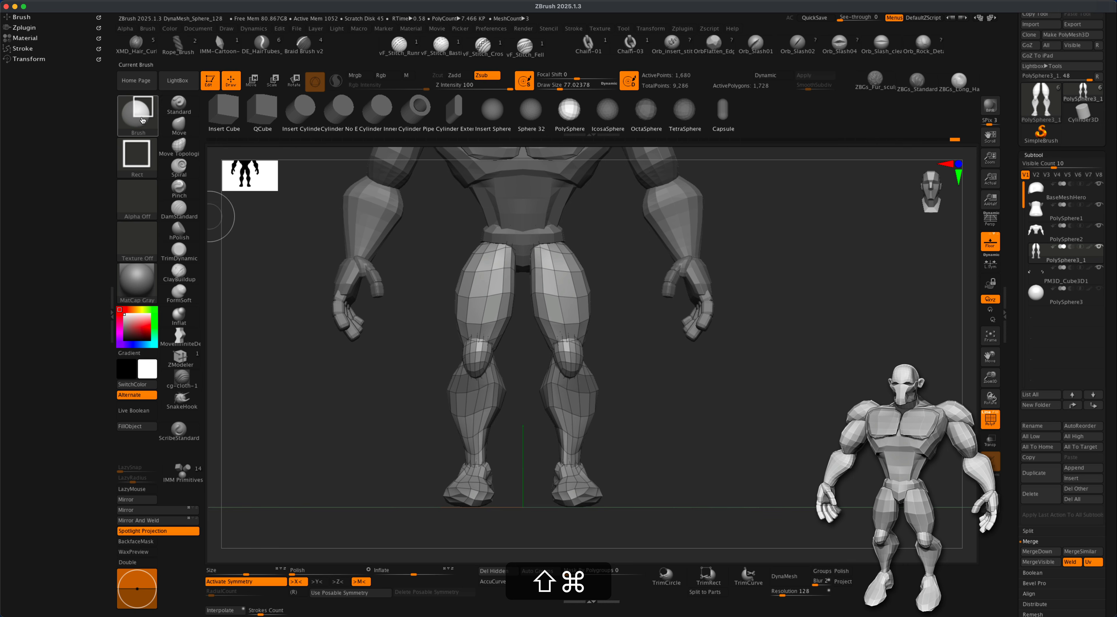
{"action": "key", "text": "shift+super+b"}
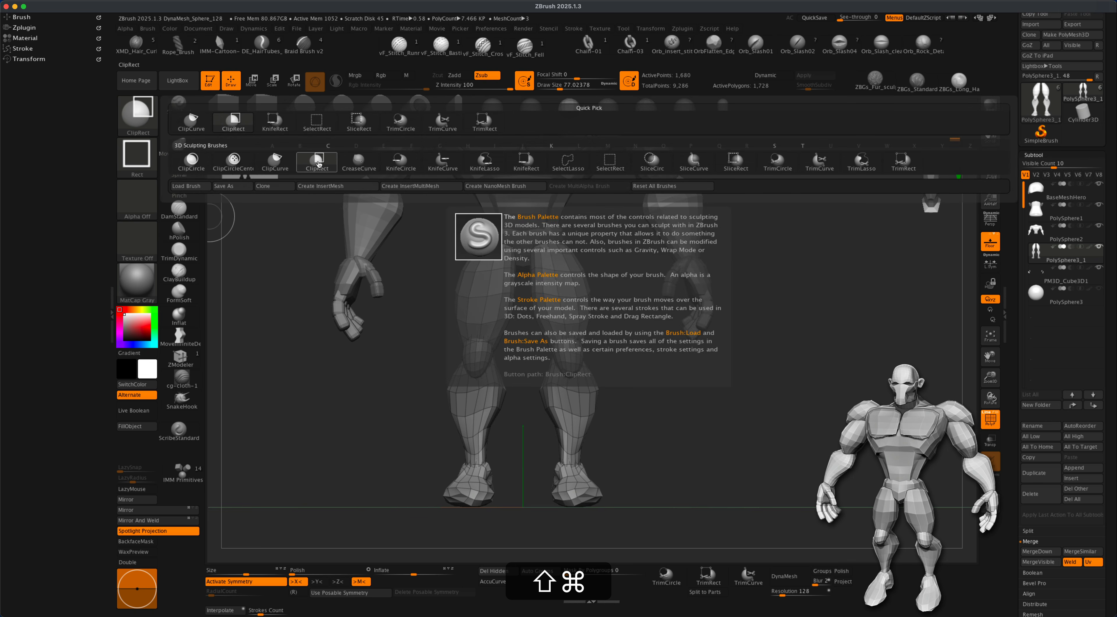
{"action": "left_click", "coordinate": [317, 166]}
{"action": "mouse_move", "coordinate": [414, 219]}
{"action": "left_mouse_down"}
{"action": "mouse_move", "coordinate": [464, 340]}
{"action": "mouse_move", "coordinate": [650, 559]}
{"action": "mouse_move", "coordinate": [672, 502]}
{"action": "mouse_move", "coordinate": [624, 506]}
{"action": "mouse_move", "coordinate": [626, 455]}
{"action": "left_mouse_up"}
{"action": "mouse_move", "coordinate": [650, 506]}
{"action": "left_mouse_down", "text": "alt"}
{"action": "mouse_move", "coordinate": [650, 419]}
{"action": "mouse_move", "coordinate": [649, 513]}
{"action": "left_mouse_up", "text": "alt"}
{"action": "mouse_move", "coordinate": [655, 464]}
{"action": "left_mouse_down", "text": "alt+shift"}
{"action": "mouse_move", "coordinate": [655, 493]}
{"action": "mouse_move", "coordinate": [634, 474]}
{"action": "mouse_move", "coordinate": [626, 492]}
{"action": "mouse_move", "coordinate": [643, 508]}
{"action": "mouse_move", "coordinate": [686, 508]}
{"action": "mouse_move", "coordinate": [631, 507]}
{"action": "left_mouse_up", "text": "alt+shift"}
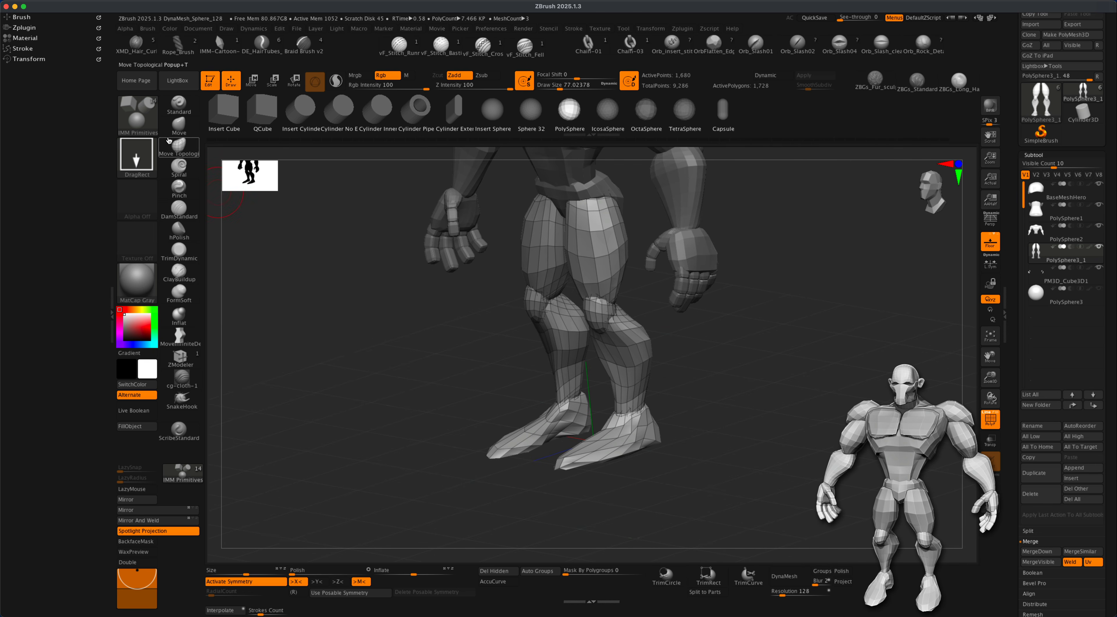
Step: Adjust the contours of the feet with the Move brush at a draw size of about 136, and turn on perspective
{"action": "left_click", "coordinate": [174, 129]}
{"action": "key", "text": "s"}
{"action": "left_click_drag", "start_coordinate": [304, 266], "coordinate": [311, 266]}
{"action": "mouse_move", "coordinate": [697, 415]}
{"action": "left_mouse_down"}
{"action": "mouse_move", "coordinate": [721, 416]}
{"action": "mouse_move", "coordinate": [732, 435]}
{"action": "mouse_move", "coordinate": [686, 406]}
{"action": "mouse_move", "coordinate": [650, 403]}
{"action": "left_mouse_up"}
{"action": "mouse_move", "coordinate": [590, 391]}
{"action": "right_mouse_down"}
{"action": "mouse_move", "coordinate": [621, 391]}
{"action": "mouse_move", "coordinate": [601, 408]}
{"action": "right_mouse_up"}
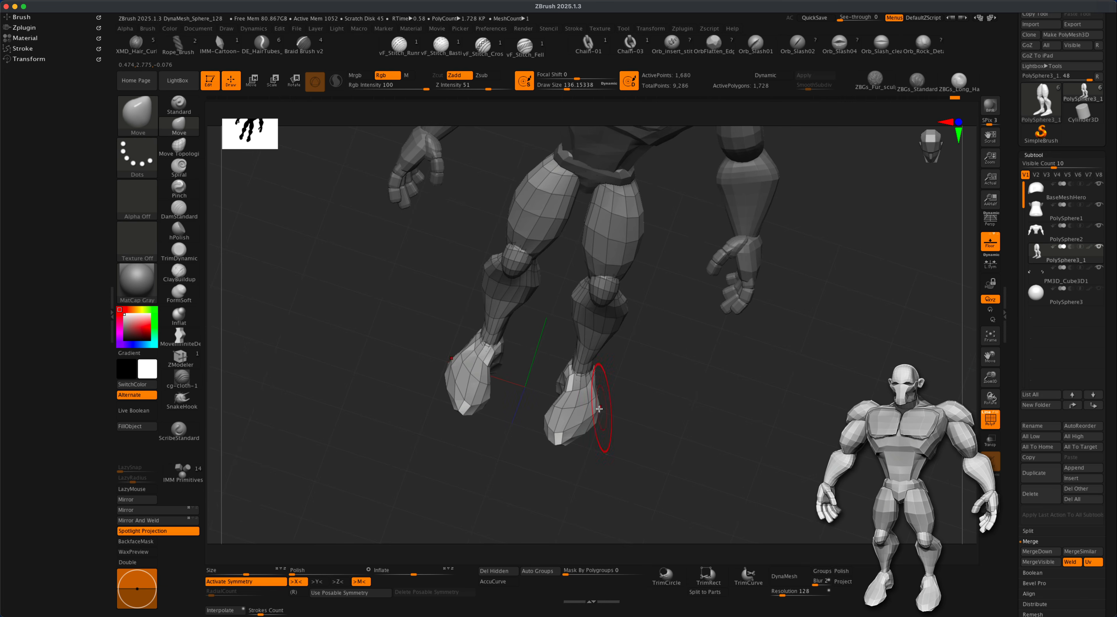
{"action": "mouse_move", "coordinate": [661, 427]}
{"action": "left_mouse_down", "text": "shift"}
{"action": "mouse_move", "coordinate": [685, 436]}
{"action": "mouse_move", "coordinate": [695, 384]}
{"action": "mouse_move", "coordinate": [728, 404]}
{"action": "mouse_move", "coordinate": [701, 373]}
{"action": "mouse_move", "coordinate": [808, 409]}
{"action": "mouse_move", "coordinate": [750, 408]}
{"action": "mouse_move", "coordinate": [766, 421]}
{"action": "mouse_move", "coordinate": [749, 433]}
{"action": "left_mouse_up", "text": "shift"}
{"action": "key", "text": "p"}
{"action": "left_click_drag", "start_coordinate": [782, 369], "coordinate": [786, 372], "text": "alt"}
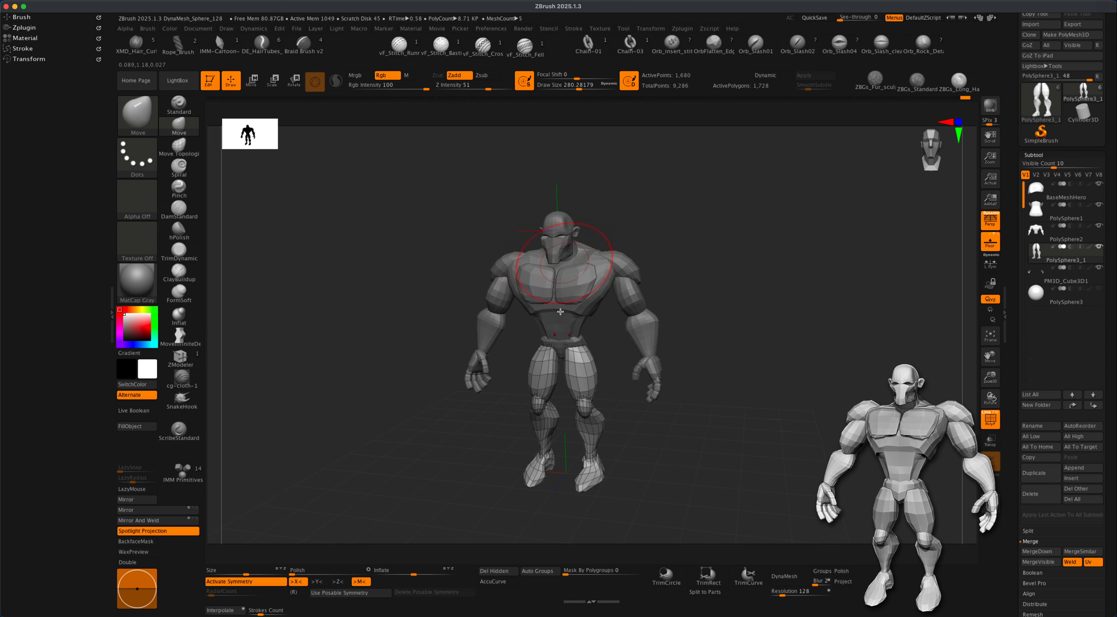
Step: Merge the BaseMeshHero subtool with the four body-part subtools below it into one subtool
{"action": "left_click", "coordinate": [1058, 193]}
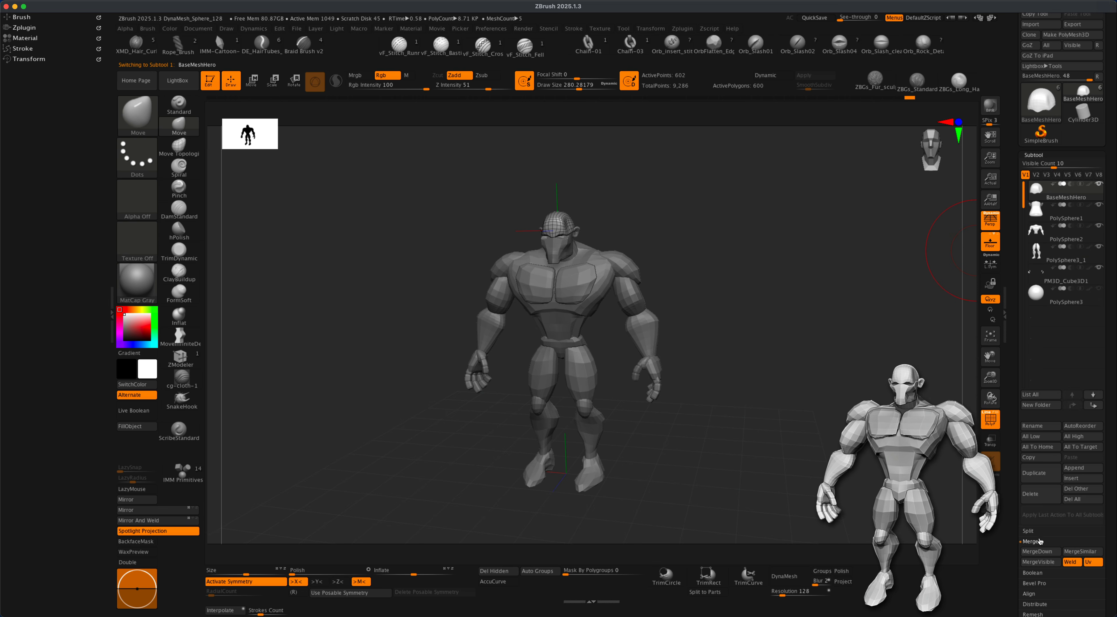
{"action": "left_click", "coordinate": [1035, 552]}
{"action": "left_click", "coordinate": [1035, 552]}
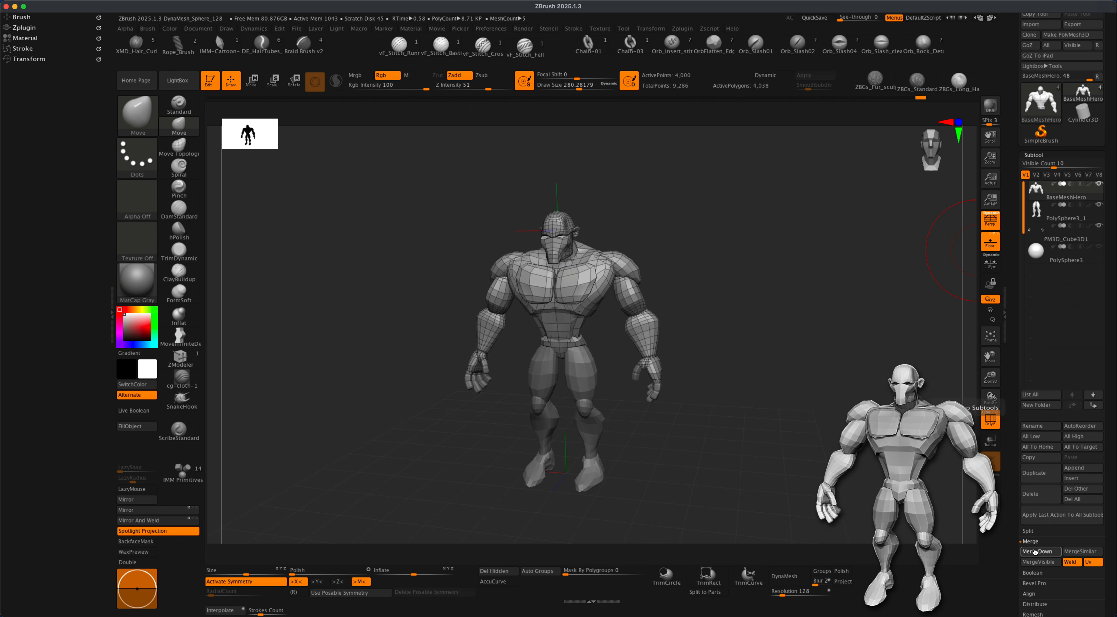
{"action": "left_click", "coordinate": [1035, 552]}
{"action": "left_click", "coordinate": [1035, 552]}
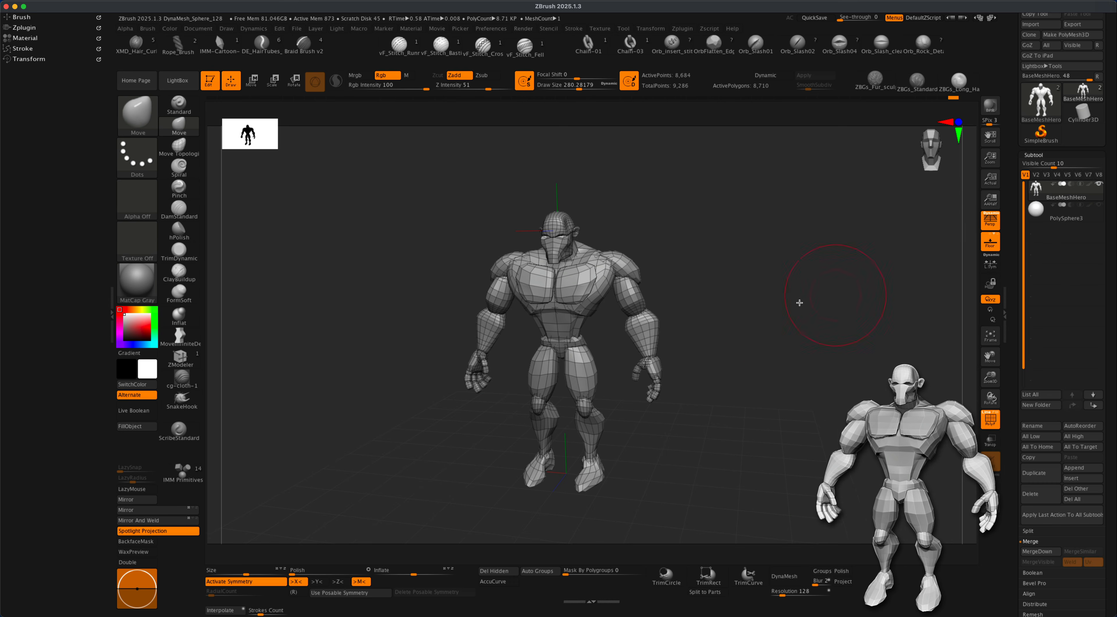
Step: Inspect the merged figure's polygroups by toggling the coloured polyframe display
{"action": "left_click_drag", "start_coordinate": [774, 355], "coordinate": [771, 370], "text": "alt"}
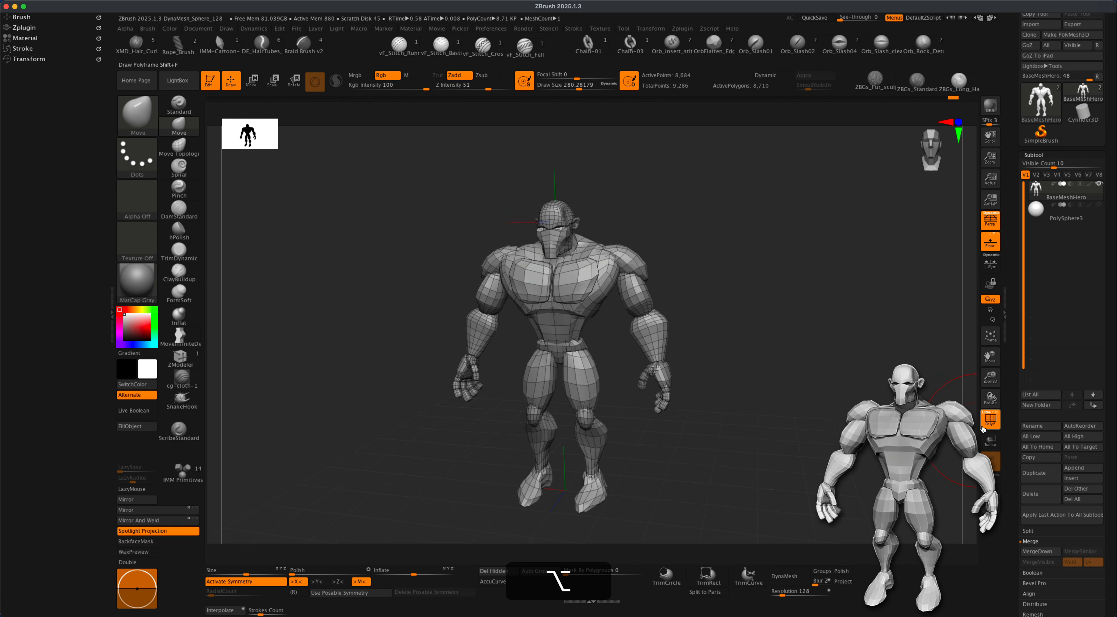
{"action": "left_click", "coordinate": [990, 419]}
{"action": "left_click", "coordinate": [991, 419]}
{"action": "left_click_drag", "start_coordinate": [838, 432], "coordinate": [793, 436], "text": "alt"}
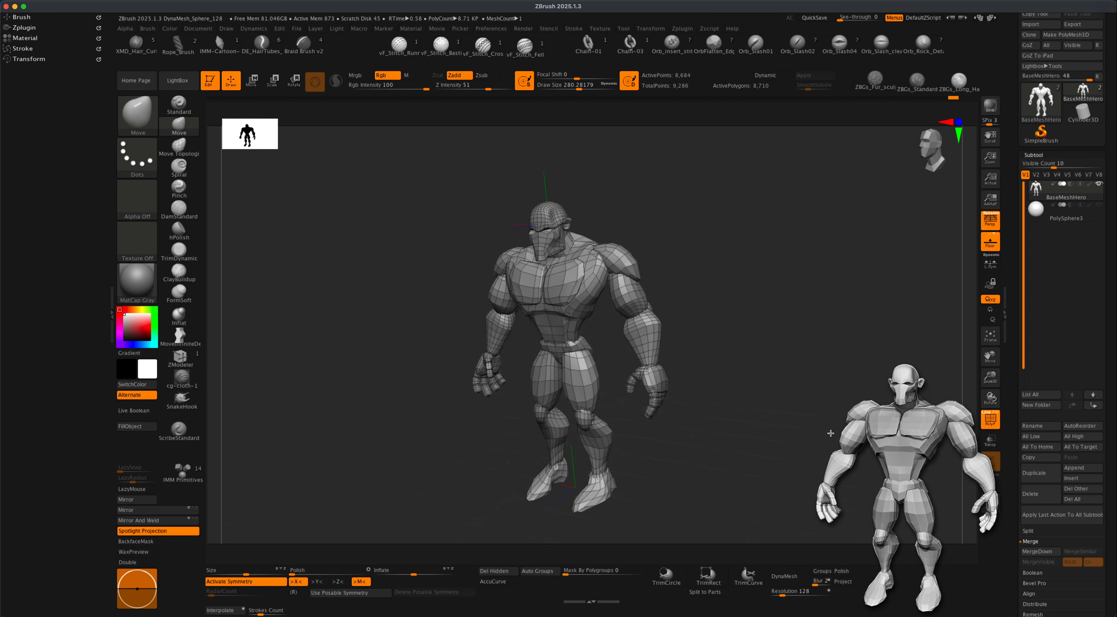
{"action": "left_click", "coordinate": [996, 414]}
{"action": "mouse_move", "coordinate": [753, 473]}
{"action": "left_mouse_down"}
{"action": "mouse_move", "coordinate": [768, 473]}
{"action": "mouse_move", "coordinate": [758, 468]}
{"action": "left_mouse_up"}
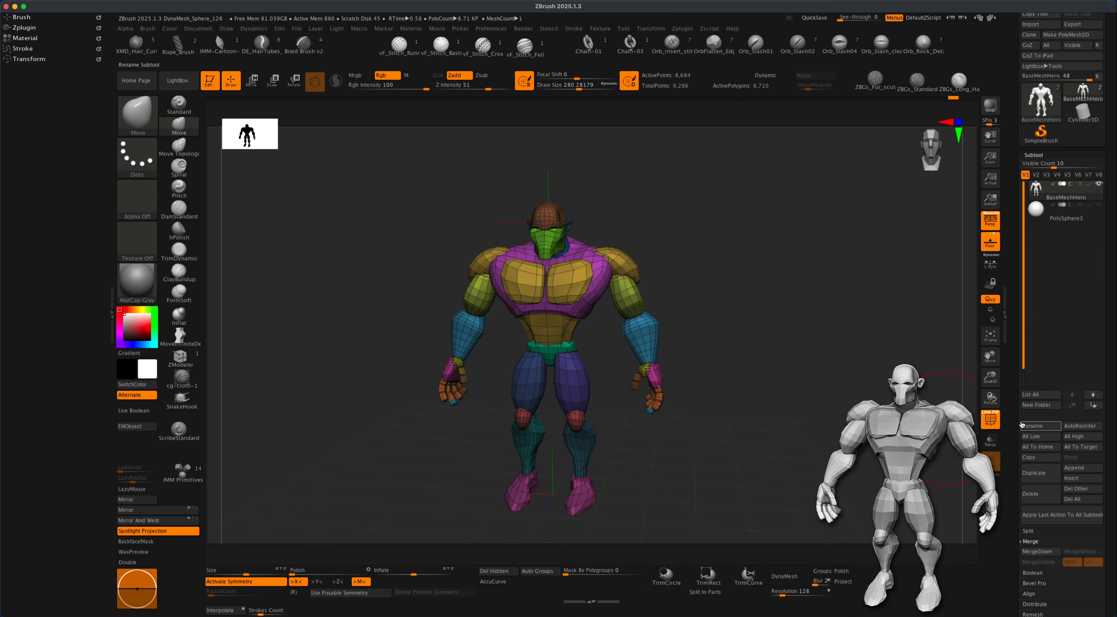
{"action": "left_click", "coordinate": [997, 415]}
Step: Adjust the hips from the side and the shoulders from the front with the Move brush at a draw size of about 379
{"action": "left_click_drag", "start_coordinate": [401, 437], "coordinate": [377, 436]}
{"action": "key", "text": "s"}
{"action": "left_click_drag", "start_coordinate": [377, 436], "coordinate": [384, 436]}
{"action": "left_click_drag", "start_coordinate": [769, 419], "coordinate": [776, 419], "text": "alt"}
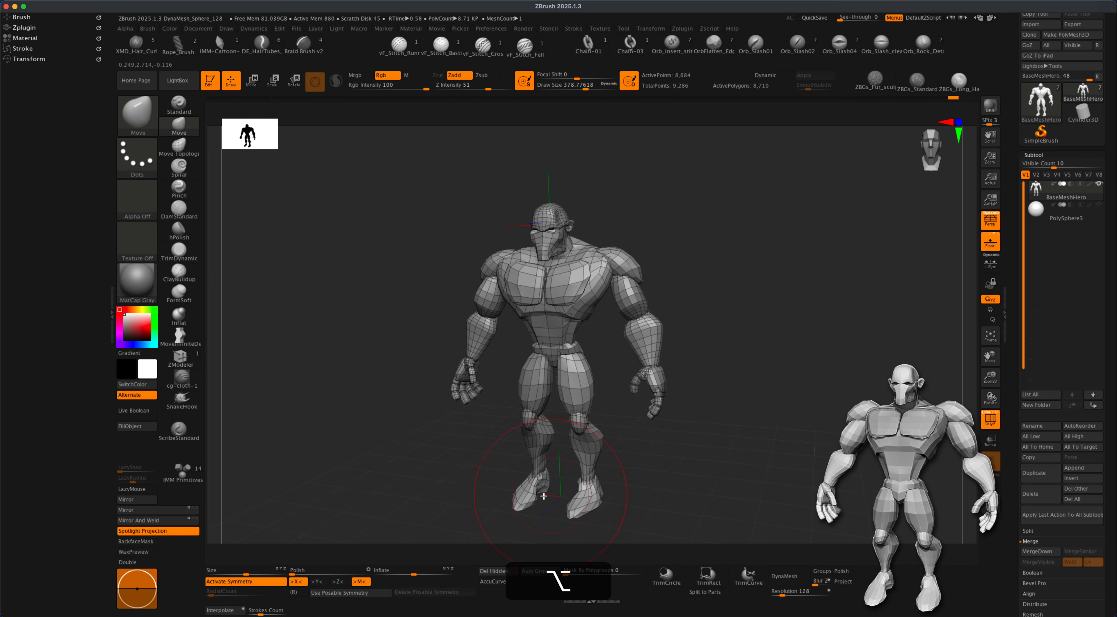
{"action": "left_click_drag", "start_coordinate": [915, 307], "coordinate": [753, 414]}
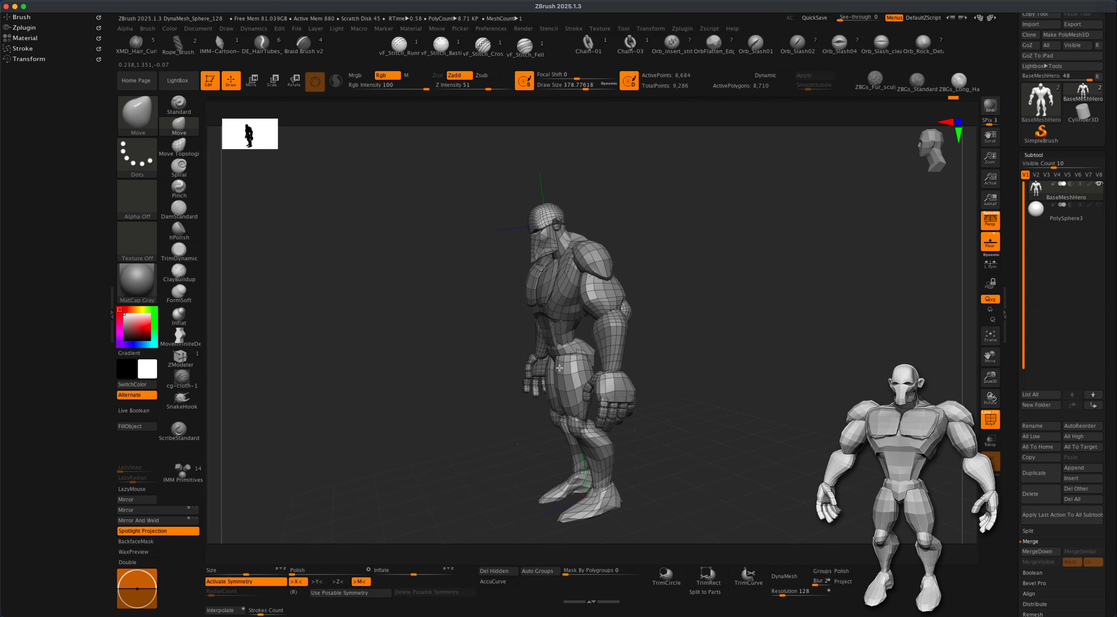
{"action": "left_click_drag", "start_coordinate": [557, 373], "coordinate": [539, 376]}
{"action": "mouse_move", "coordinate": [706, 363]}
{"action": "left_mouse_down", "text": "shift"}
{"action": "mouse_move", "coordinate": [685, 342]}
{"action": "mouse_move", "coordinate": [701, 317]}
{"action": "mouse_move", "coordinate": [696, 331]}
{"action": "mouse_move", "coordinate": [570, 316]}
{"action": "mouse_move", "coordinate": [696, 350]}
{"action": "mouse_move", "coordinate": [831, 331]}
{"action": "mouse_move", "coordinate": [786, 324]}
{"action": "left_mouse_up", "text": "shift"}
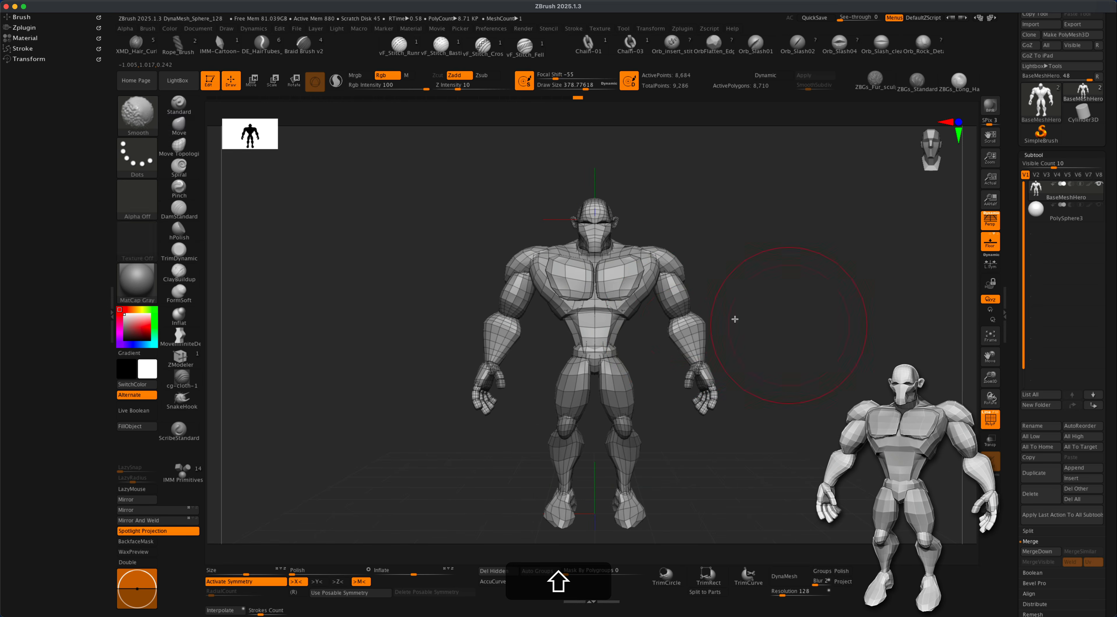
{"action": "mouse_move", "coordinate": [665, 274]}
{"action": "left_mouse_down"}
{"action": "mouse_move", "coordinate": [646, 270]}
{"action": "mouse_move", "coordinate": [677, 270]}
{"action": "left_mouse_up"}
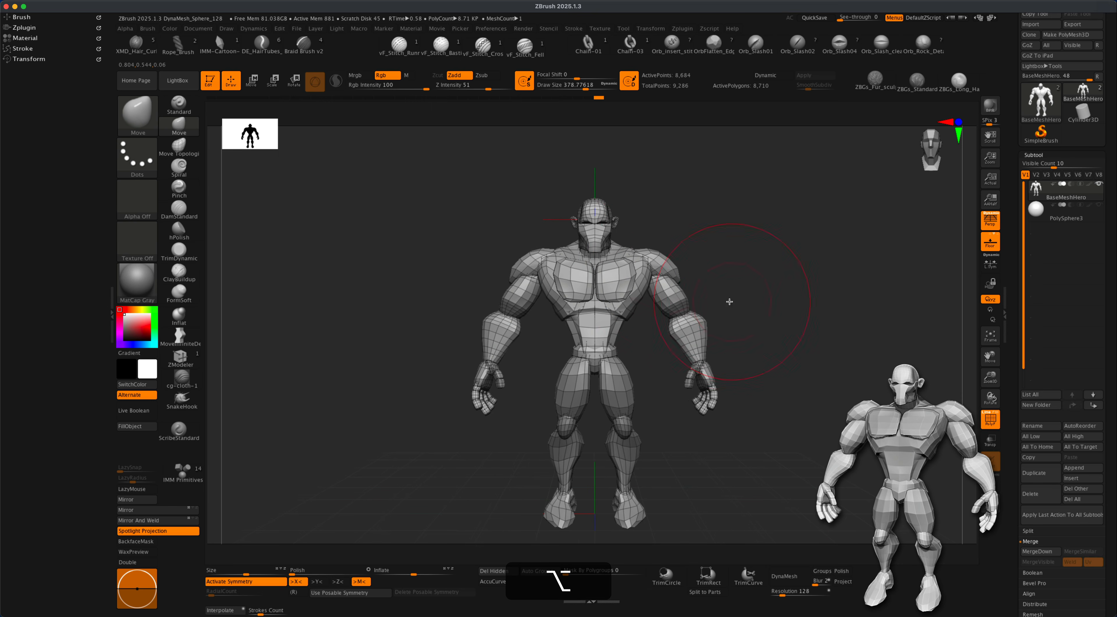
Step: Nudge the lower legs with the Move brush, reduce its draw size to about 311 and undo the last two edits
{"action": "left_click_drag", "start_coordinate": [731, 304], "coordinate": [717, 305], "text": "alt"}
{"action": "left_click_drag", "start_coordinate": [604, 437], "coordinate": [607, 437]}
{"action": "mouse_move", "coordinate": [621, 504]}
{"action": "left_mouse_down"}
{"action": "mouse_move", "coordinate": [676, 491]}
{"action": "mouse_move", "coordinate": [659, 475]}
{"action": "left_mouse_up"}
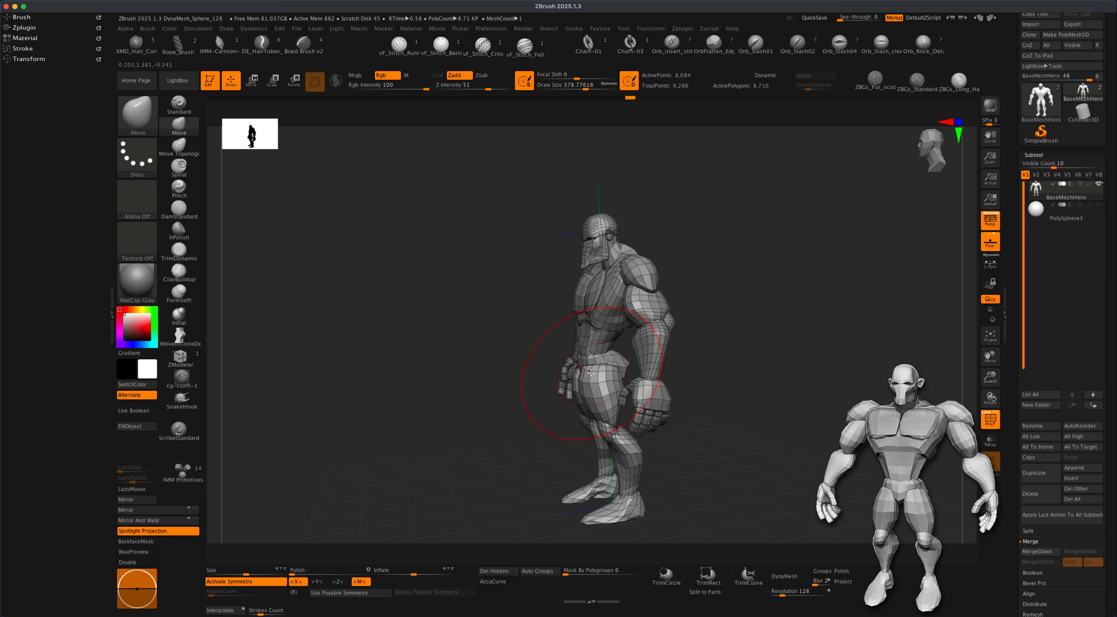
{"action": "key", "text": "s"}
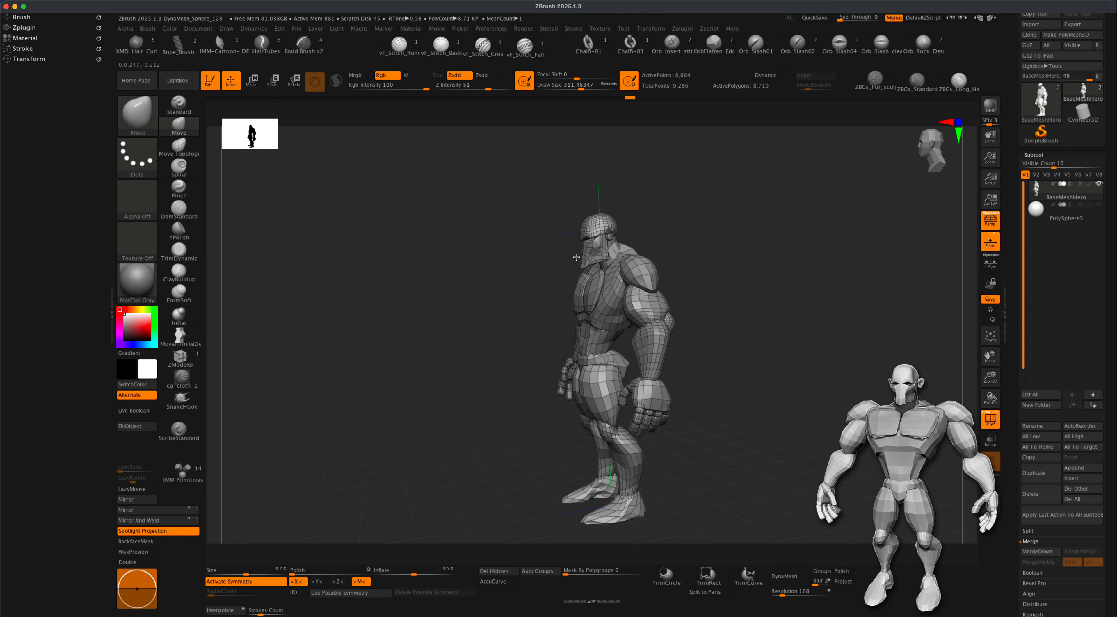
{"action": "key", "text": "super+z"}
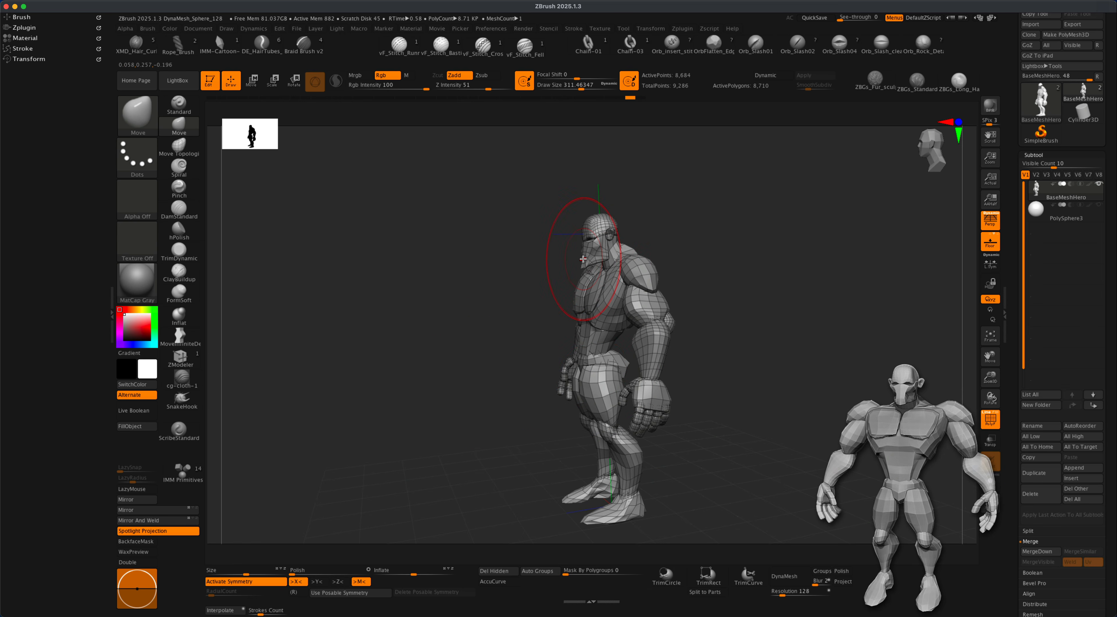
{"action": "key", "text": "super+z"}
{"action": "mouse_move", "coordinate": [725, 284]}
{"action": "left_mouse_down"}
{"action": "mouse_move", "coordinate": [760, 349]}
{"action": "mouse_move", "coordinate": [737, 343]}
{"action": "left_mouse_up"}
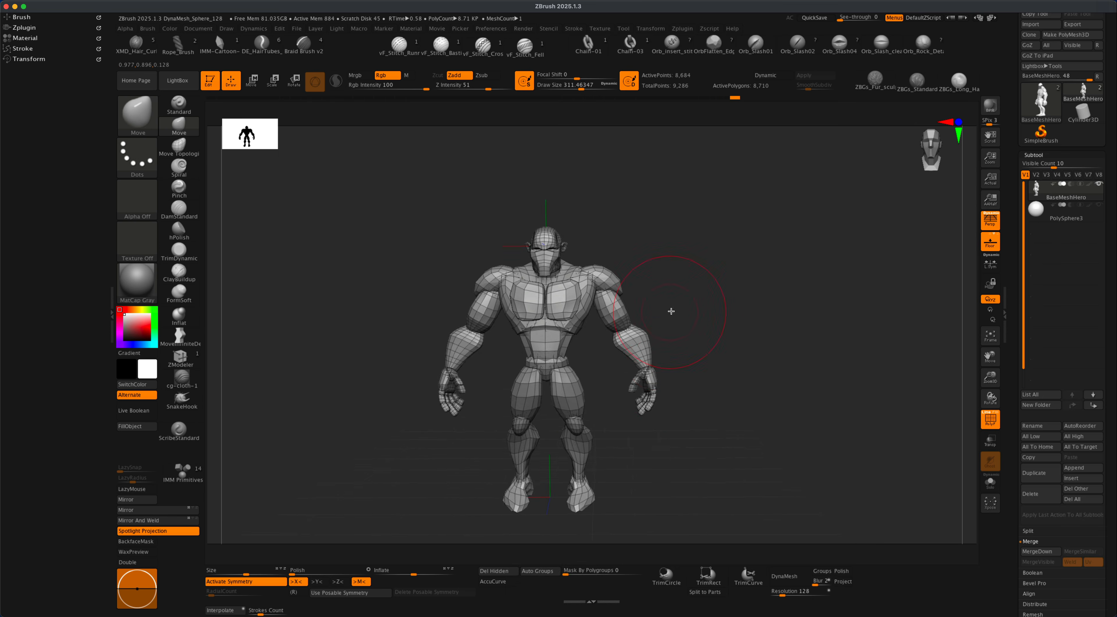
Step: Refine the torso and arm proportions from several angles with the Move brush
{"action": "left_click_drag", "start_coordinate": [720, 390], "coordinate": [716, 433], "text": "alt"}
{"action": "left_click_drag", "start_coordinate": [623, 486], "coordinate": [737, 472]}
{"action": "mouse_move", "coordinate": [712, 368]}
{"action": "left_mouse_down", "text": "alt"}
{"action": "mouse_move", "coordinate": [739, 412]}
{"action": "mouse_move", "coordinate": [802, 390]}
{"action": "left_mouse_up", "text": "alt"}
{"action": "mouse_move", "coordinate": [763, 304]}
{"action": "left_mouse_down", "text": "alt"}
{"action": "mouse_move", "coordinate": [822, 287]}
{"action": "mouse_move", "coordinate": [850, 299]}
{"action": "left_mouse_up", "text": "alt"}
{"action": "left_click_drag", "start_coordinate": [590, 325], "coordinate": [586, 333]}
{"action": "mouse_move", "coordinate": [850, 412]}
{"action": "left_mouse_down"}
{"action": "mouse_move", "coordinate": [808, 424]}
{"action": "mouse_move", "coordinate": [845, 408]}
{"action": "left_mouse_up"}
{"action": "left_click_drag", "start_coordinate": [661, 303], "coordinate": [672, 316]}
{"action": "left_click_drag", "start_coordinate": [739, 348], "coordinate": [772, 368]}
{"action": "mouse_move", "coordinate": [772, 369]}
{"action": "left_mouse_down", "text": "alt"}
{"action": "mouse_move", "coordinate": [753, 432]}
{"action": "mouse_move", "coordinate": [653, 393]}
{"action": "mouse_move", "coordinate": [641, 451]}
{"action": "left_mouse_up", "text": "alt"}
Step: Reshape the waist and pelvis with the Move Topological brush, reducing its draw size to about 65
{"action": "key", "text": "b"}
{"action": "key", "text": "m"}
{"action": "key", "text": "t"}
{"action": "mouse_move", "coordinate": [642, 346]}
{"action": "left_mouse_down"}
{"action": "mouse_move", "coordinate": [613, 331]}
{"action": "mouse_move", "coordinate": [698, 342]}
{"action": "left_mouse_up"}
{"action": "left_click_drag", "start_coordinate": [532, 314], "coordinate": [518, 322]}
{"action": "mouse_move", "coordinate": [703, 381]}
{"action": "left_mouse_down"}
{"action": "mouse_move", "coordinate": [653, 394]}
{"action": "mouse_move", "coordinate": [734, 403]}
{"action": "mouse_move", "coordinate": [681, 419]}
{"action": "mouse_move", "coordinate": [587, 502]}
{"action": "mouse_move", "coordinate": [677, 492]}
{"action": "mouse_move", "coordinate": [659, 480]}
{"action": "mouse_move", "coordinate": [644, 501]}
{"action": "mouse_move", "coordinate": [601, 499]}
{"action": "mouse_move", "coordinate": [601, 489]}
{"action": "mouse_move", "coordinate": [634, 507]}
{"action": "mouse_move", "coordinate": [668, 484]}
{"action": "mouse_move", "coordinate": [729, 476]}
{"action": "mouse_move", "coordinate": [698, 477]}
{"action": "left_mouse_up"}
{"action": "key", "text": "shift"}
{"action": "key", "text": "s"}
{"action": "key", "text": "shift"}
{"action": "left_click_drag", "start_coordinate": [698, 476], "coordinate": [730, 436]}
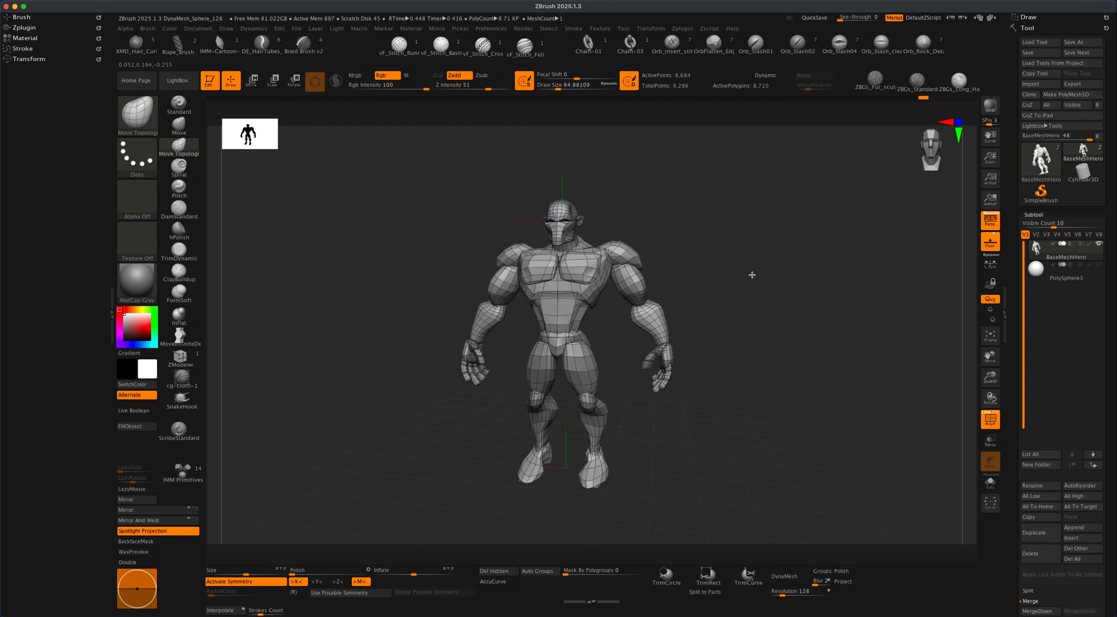
{"action": "key", "text": "shift"}
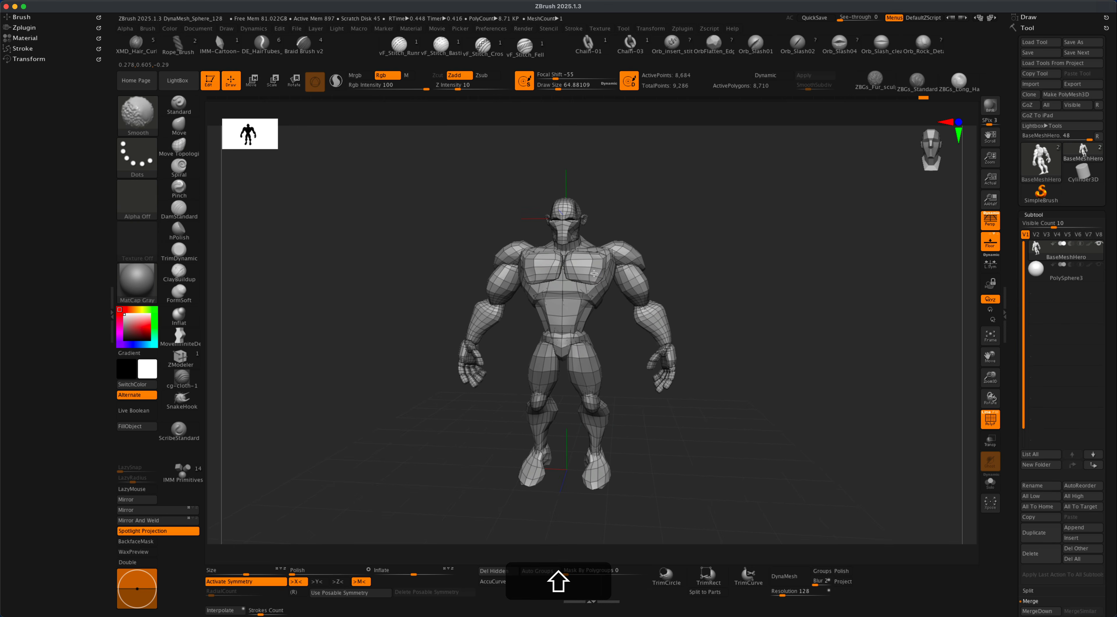
{"action": "mouse_move", "coordinate": [701, 275]}
{"action": "left_mouse_down"}
{"action": "mouse_move", "coordinate": [738, 282]}
{"action": "mouse_move", "coordinate": [732, 272]}
{"action": "mouse_move", "coordinate": [741, 291]}
{"action": "left_mouse_up"}
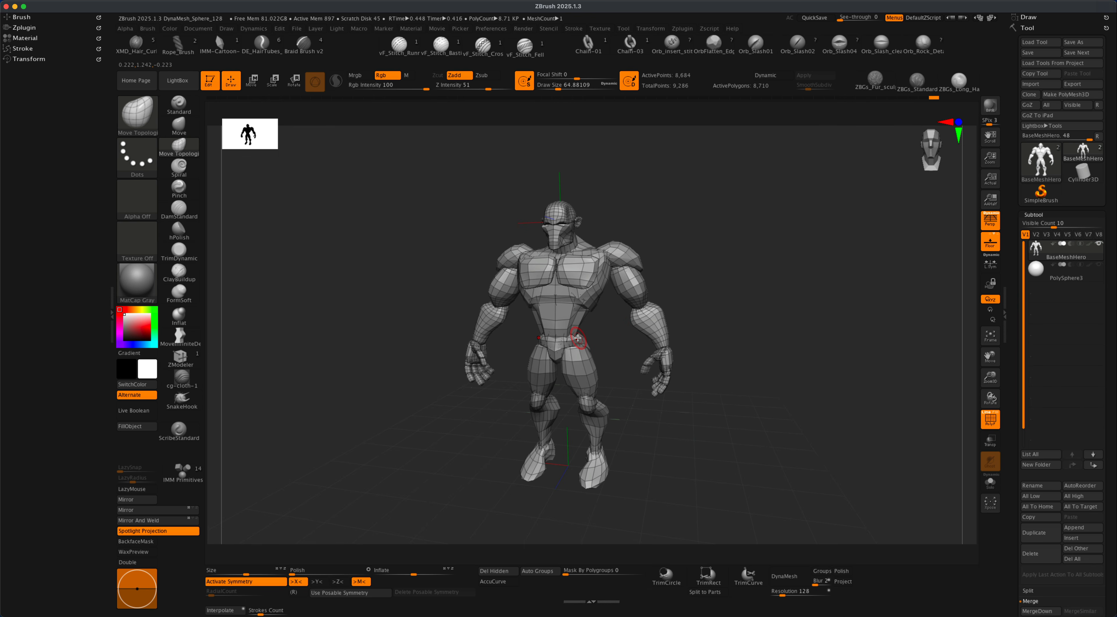
{"action": "mouse_move", "coordinate": [781, 314]}
{"action": "left_mouse_down", "text": "alt"}
{"action": "mouse_move", "coordinate": [740, 328]}
{"action": "mouse_move", "coordinate": [751, 361]}
{"action": "mouse_move", "coordinate": [775, 309]}
{"action": "left_mouse_up", "text": "alt"}
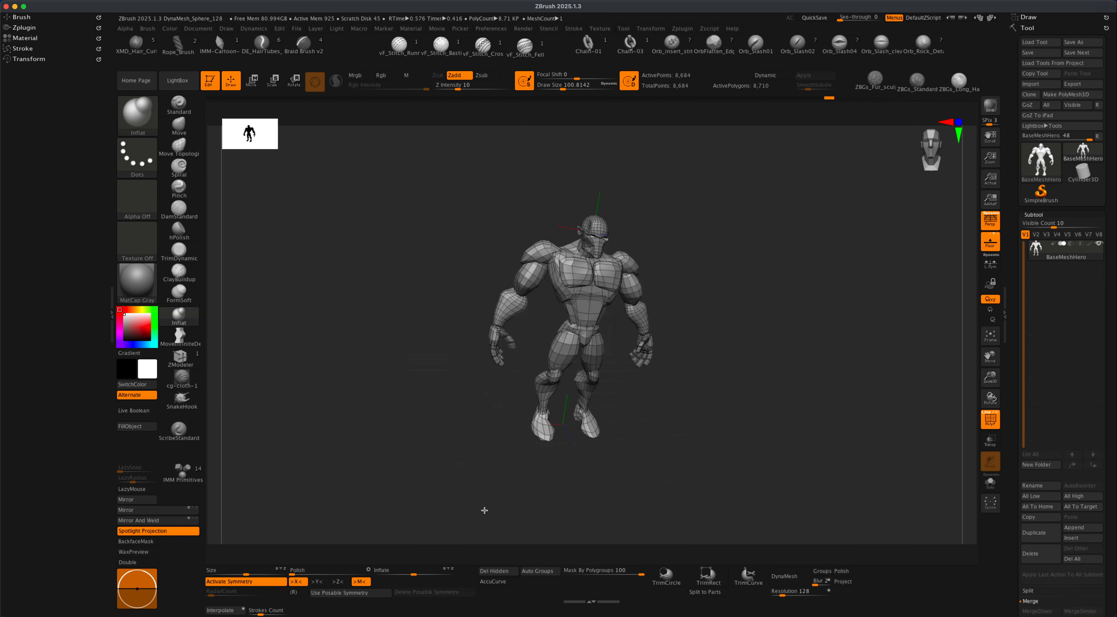
{"action": "left_click_drag", "start_coordinate": [484, 510], "coordinate": [427, 493]}
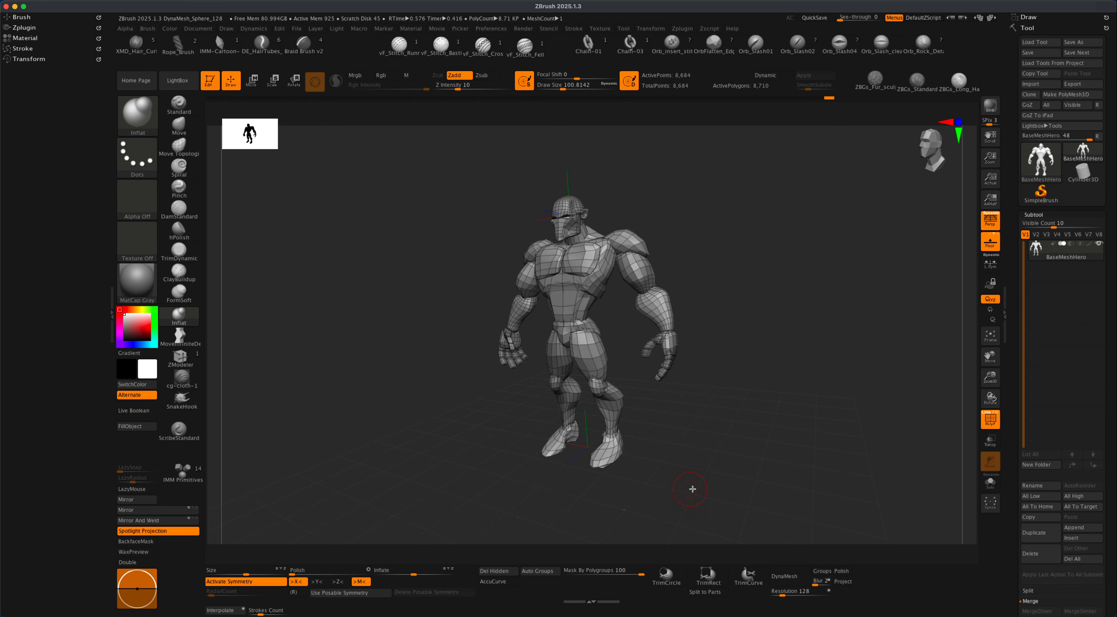
{"action": "left_click_drag", "start_coordinate": [669, 497], "coordinate": [463, 494]}
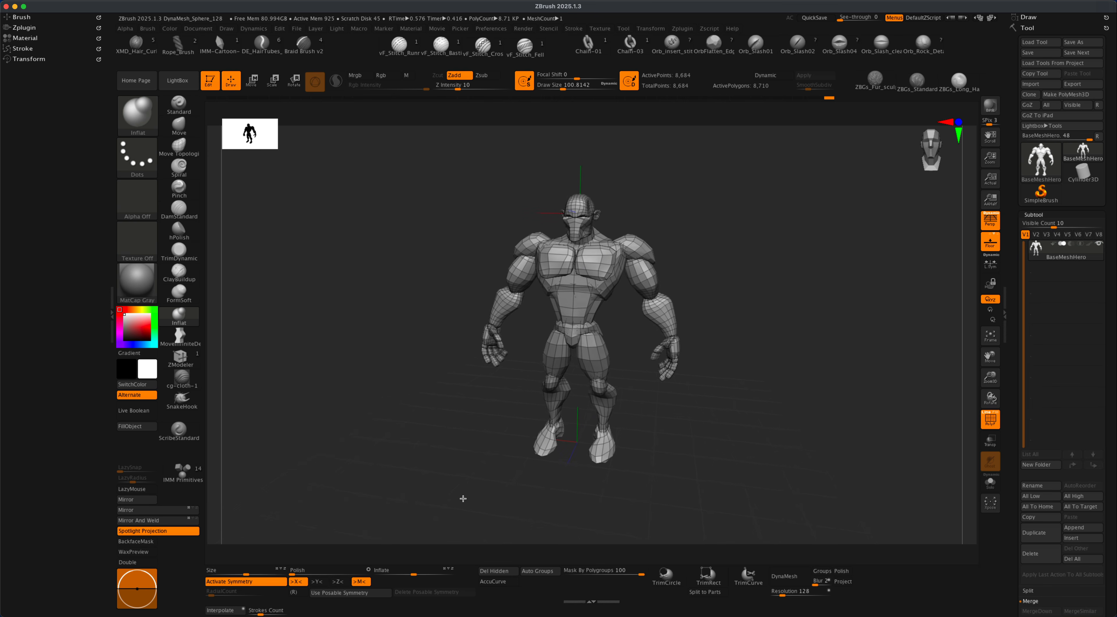
{"action": "mouse_move", "coordinate": [456, 499]}
{"action": "left_mouse_down"}
{"action": "mouse_move", "coordinate": [492, 497]}
{"action": "mouse_move", "coordinate": [481, 503]}
{"action": "mouse_move", "coordinate": [561, 520]}
{"action": "left_mouse_up"}
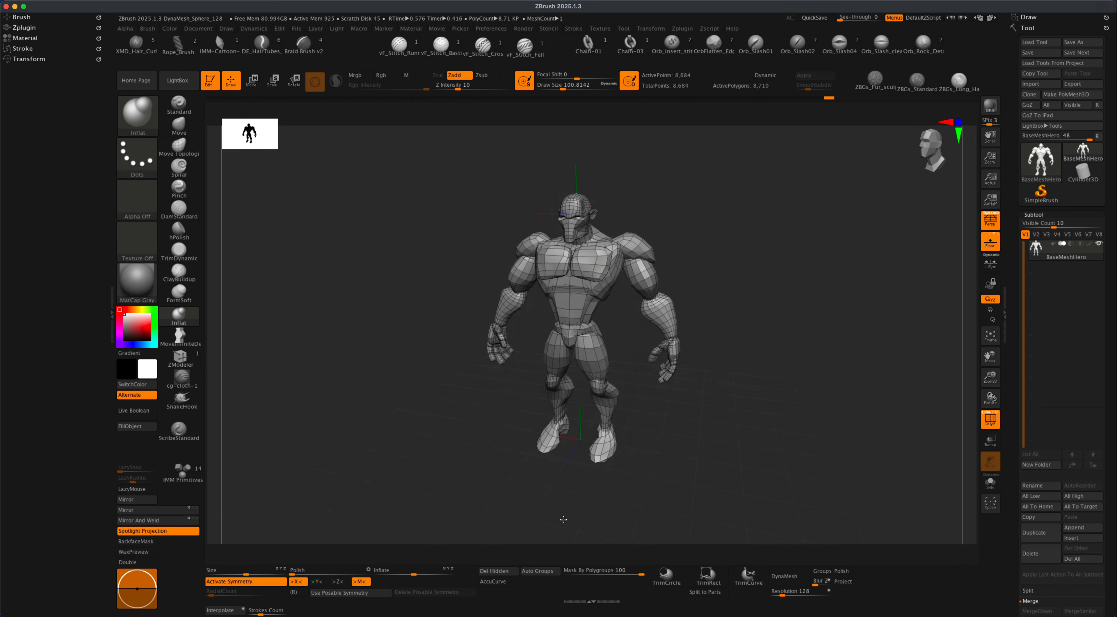